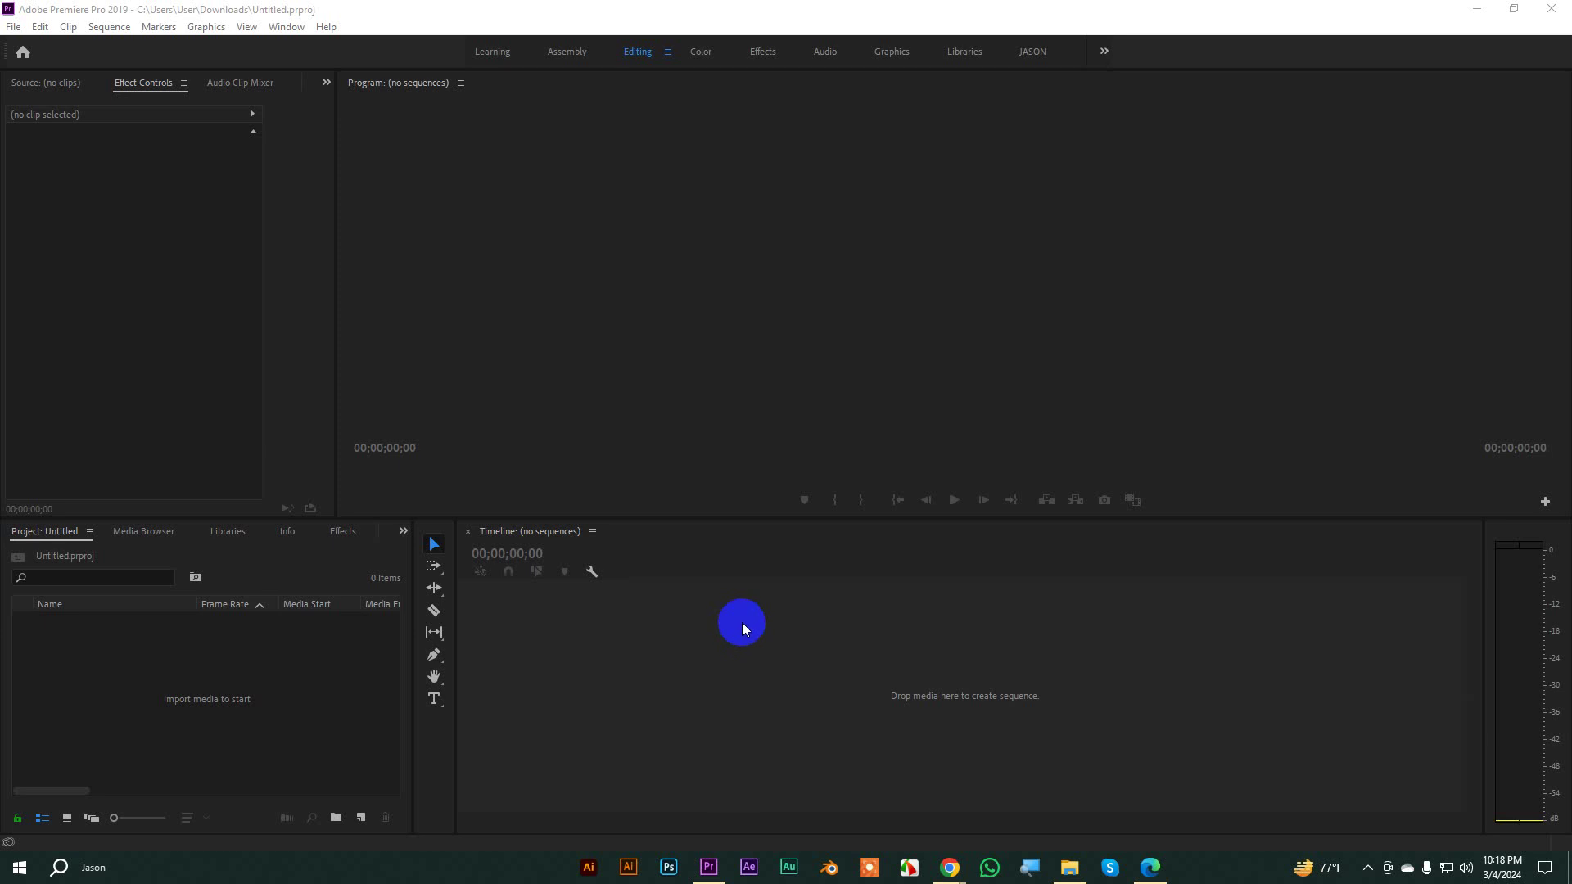
Step: Switch to Chrome, search Google for "chroma shoot" in a new tab and show the image results
{"action": "mouse_move", "coordinate": [951, 866]}
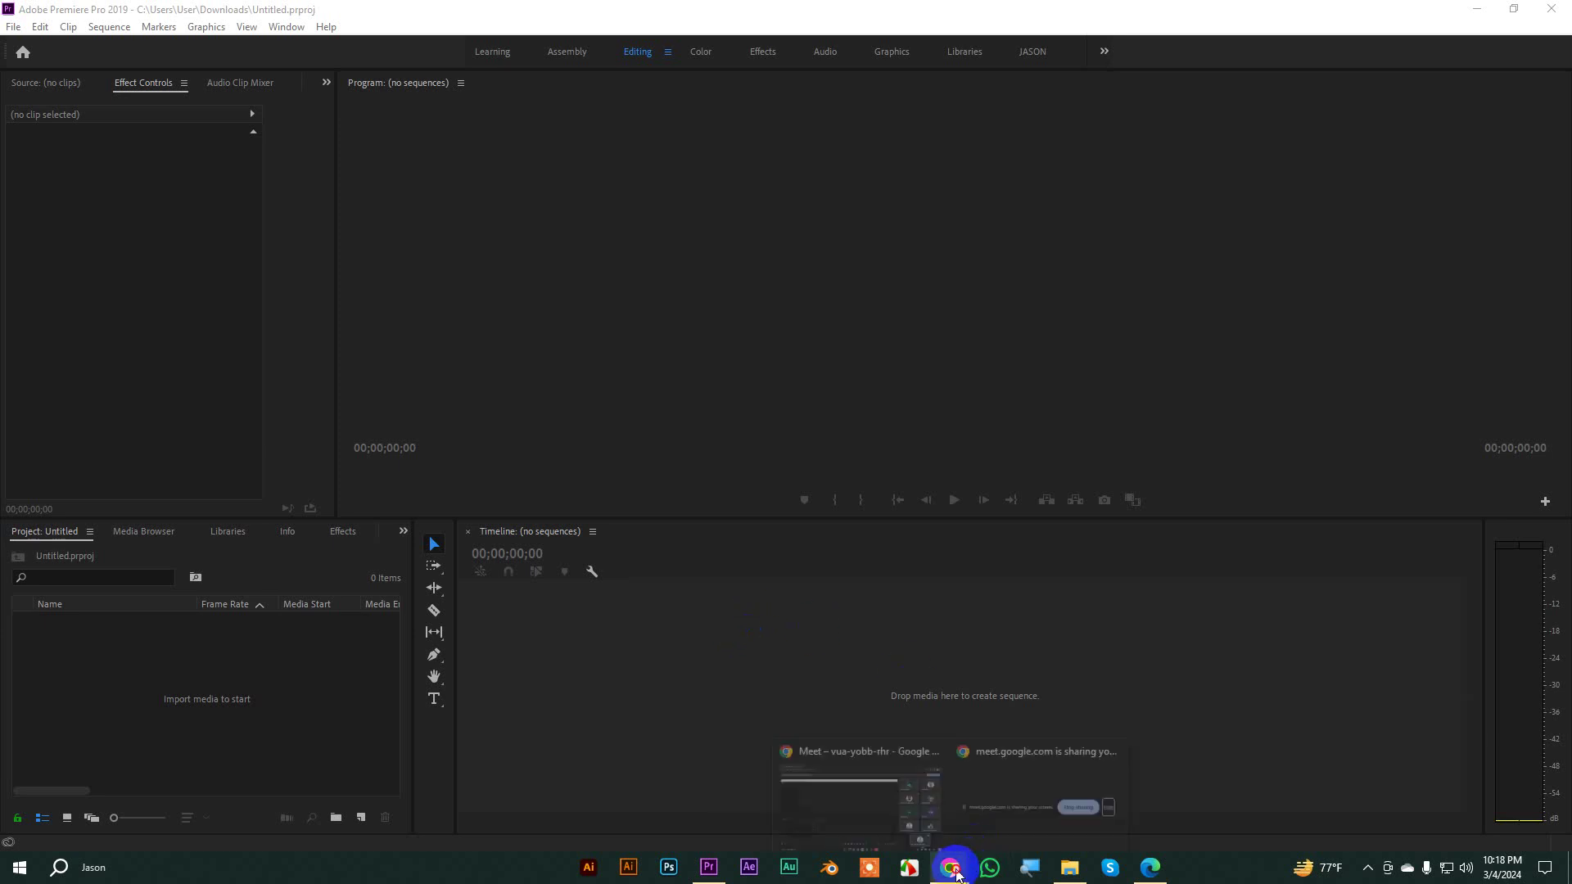
{"action": "left_click", "coordinate": [927, 799]}
{"action": "key", "text": "ctrl+t"}
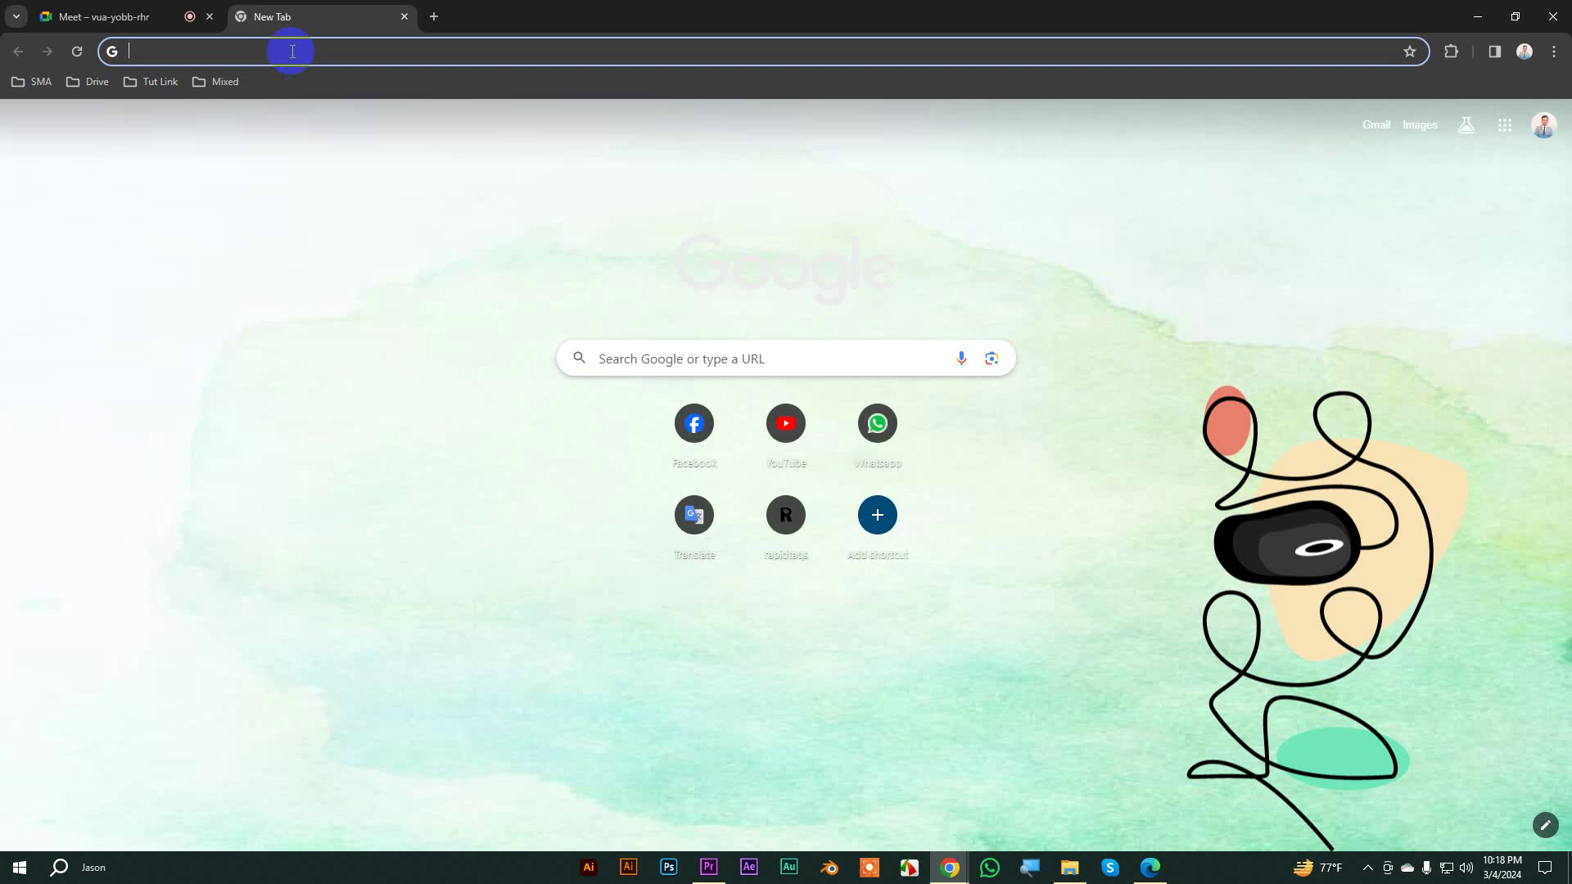
{"action": "type", "text": "ch"}
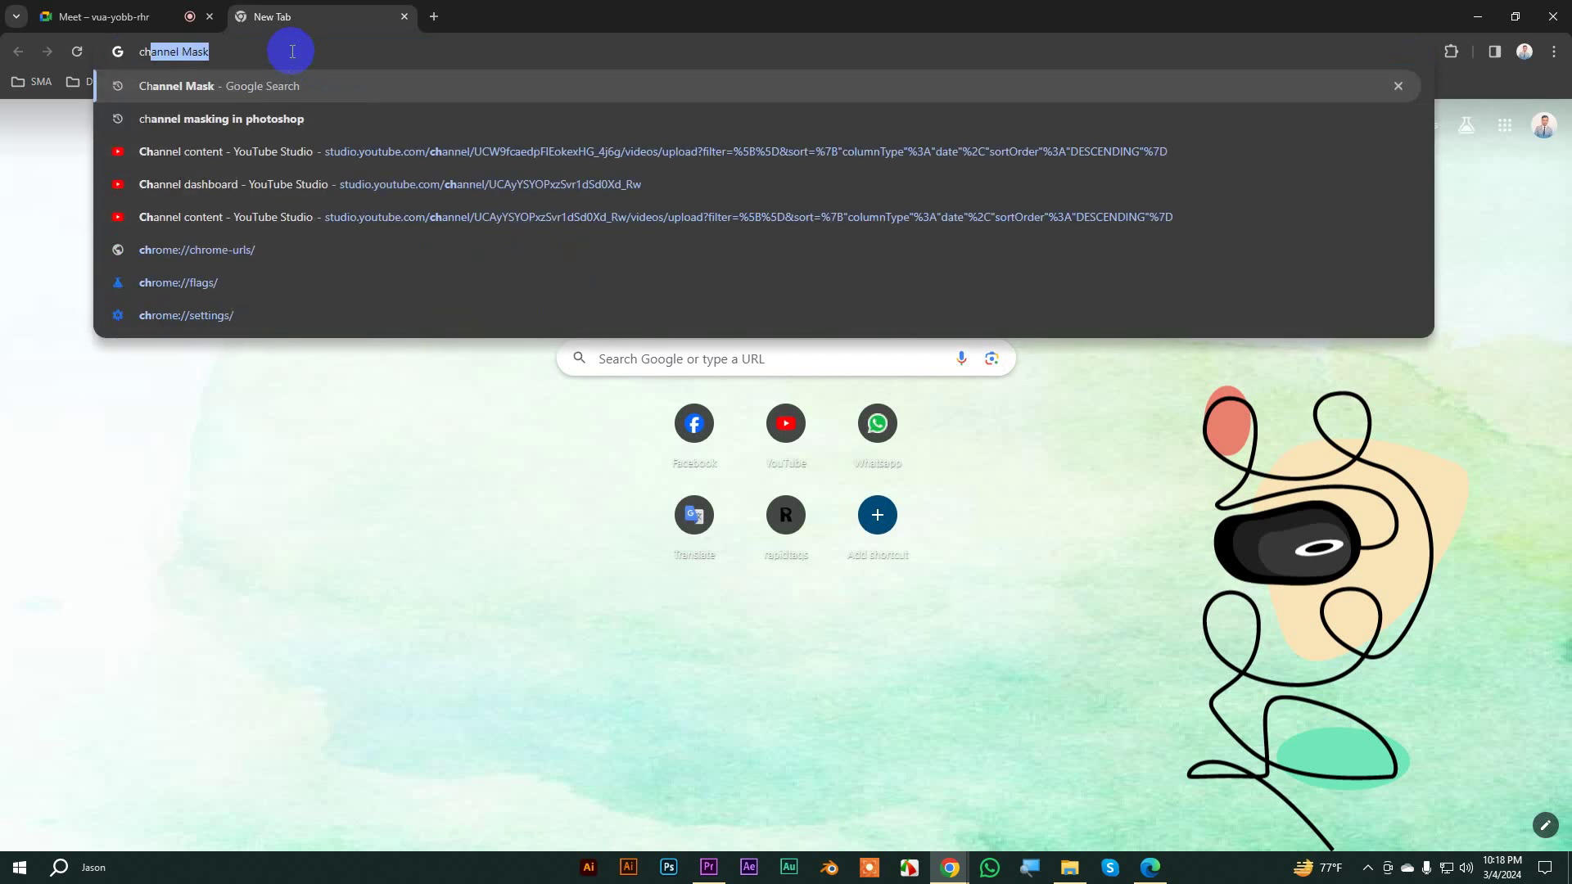
{"action": "type", "text": "rom"}
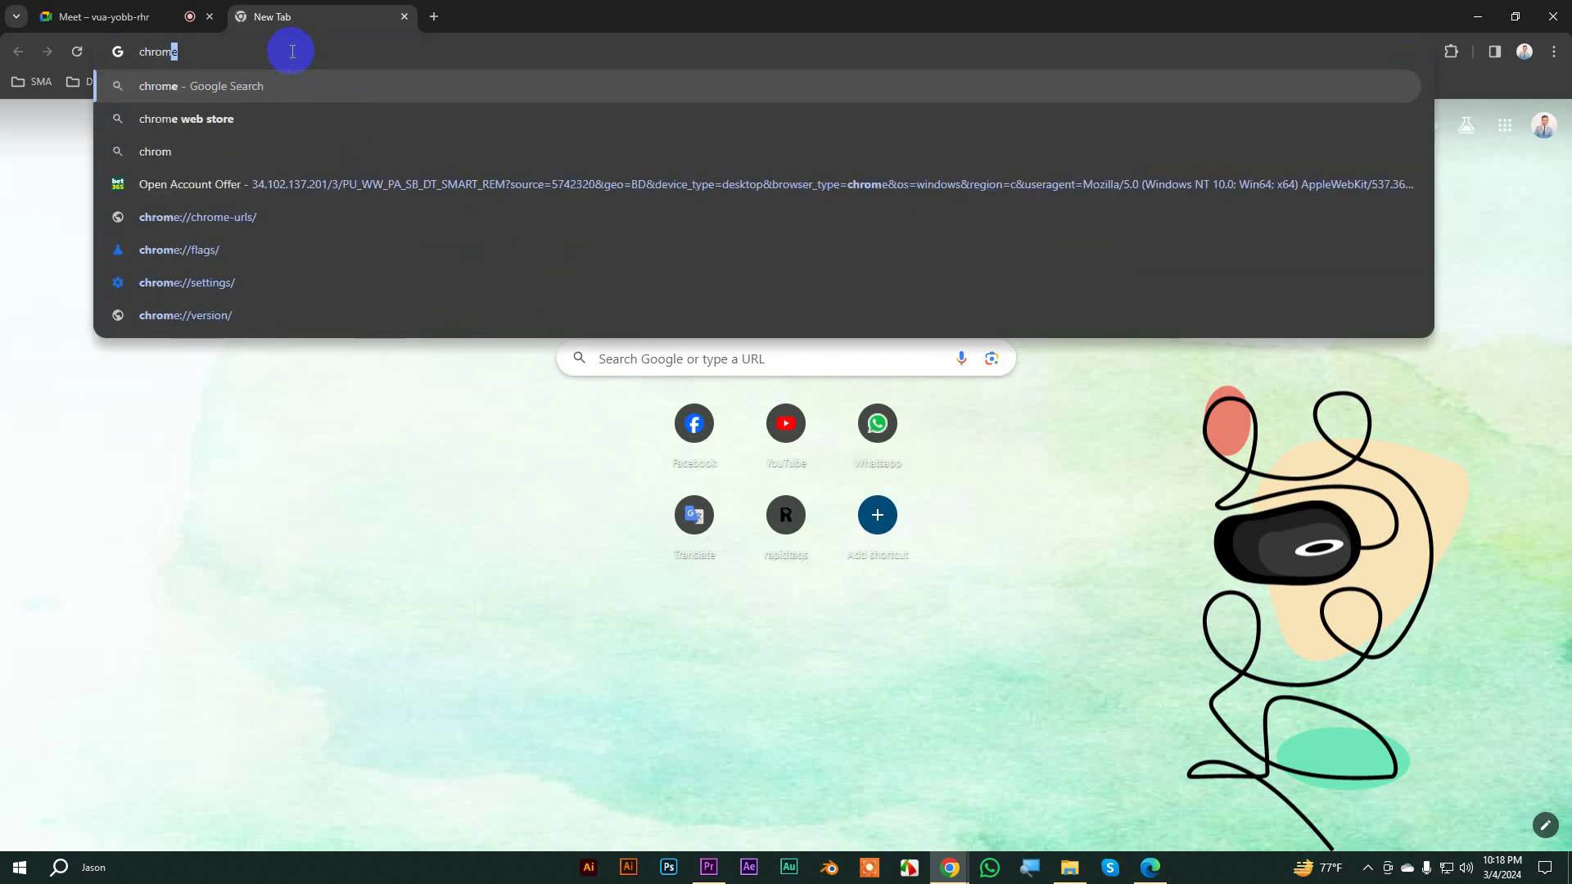
{"action": "type", "text": "a"}
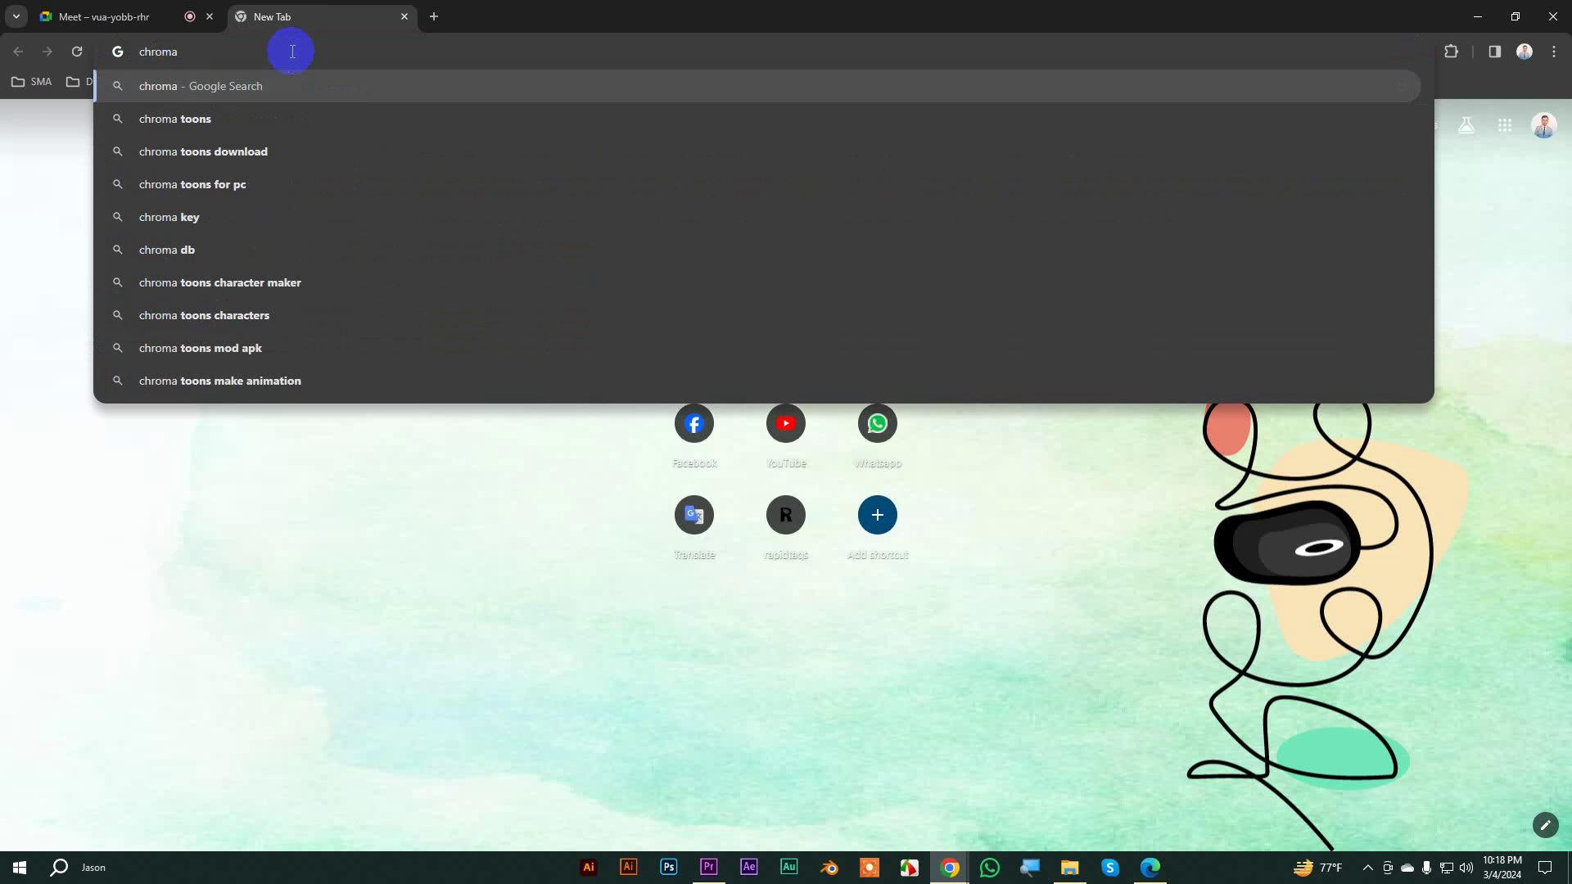
{"action": "type", "text": " shoot"}
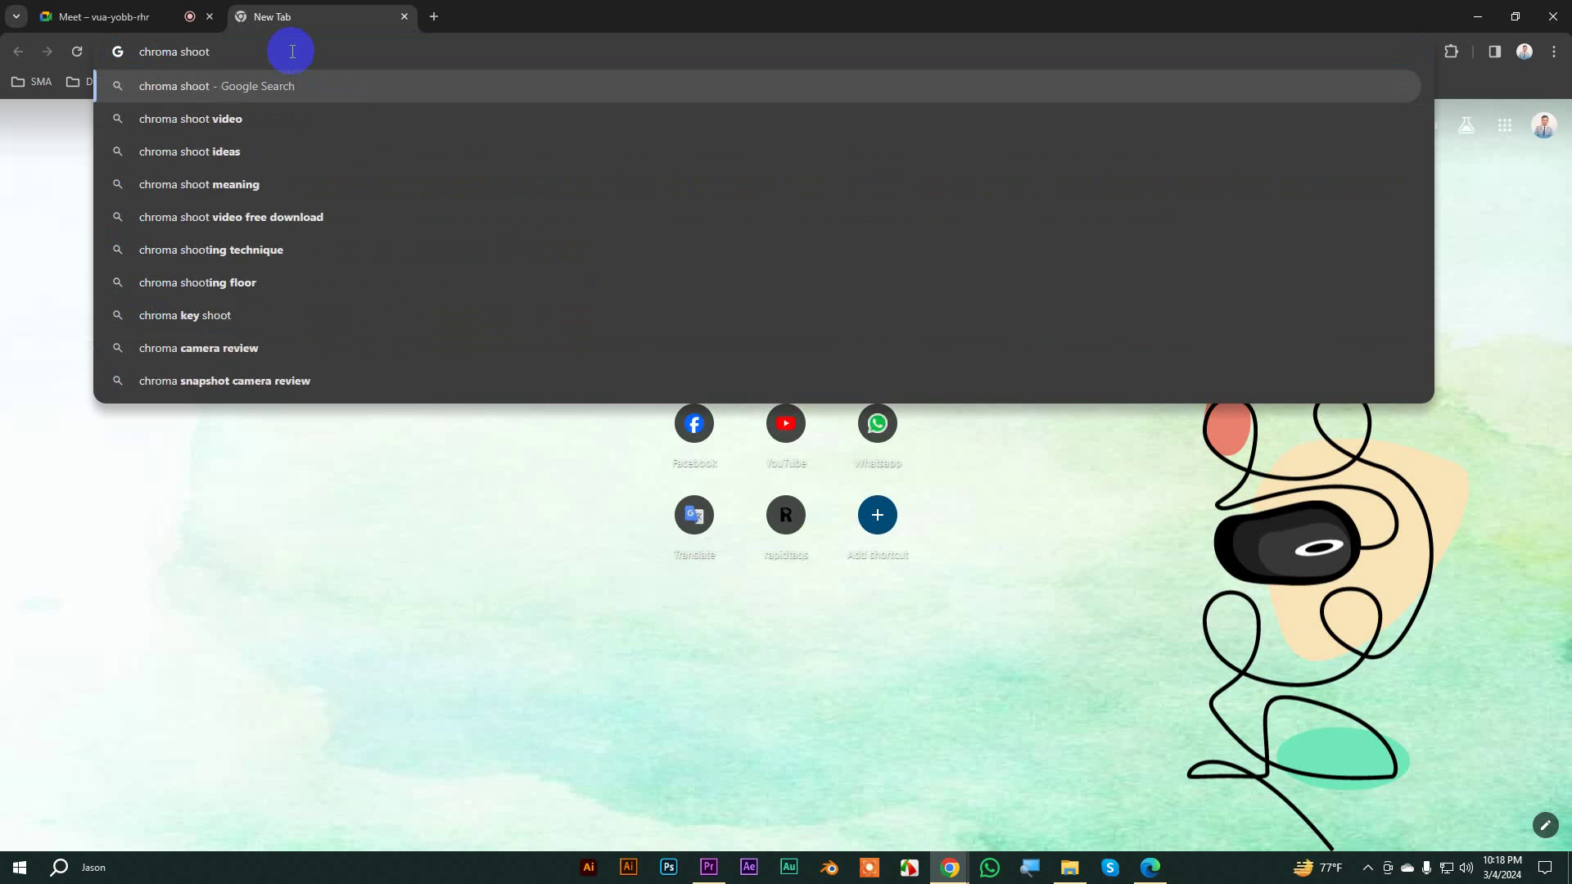
{"action": "key", "text": "Return"}
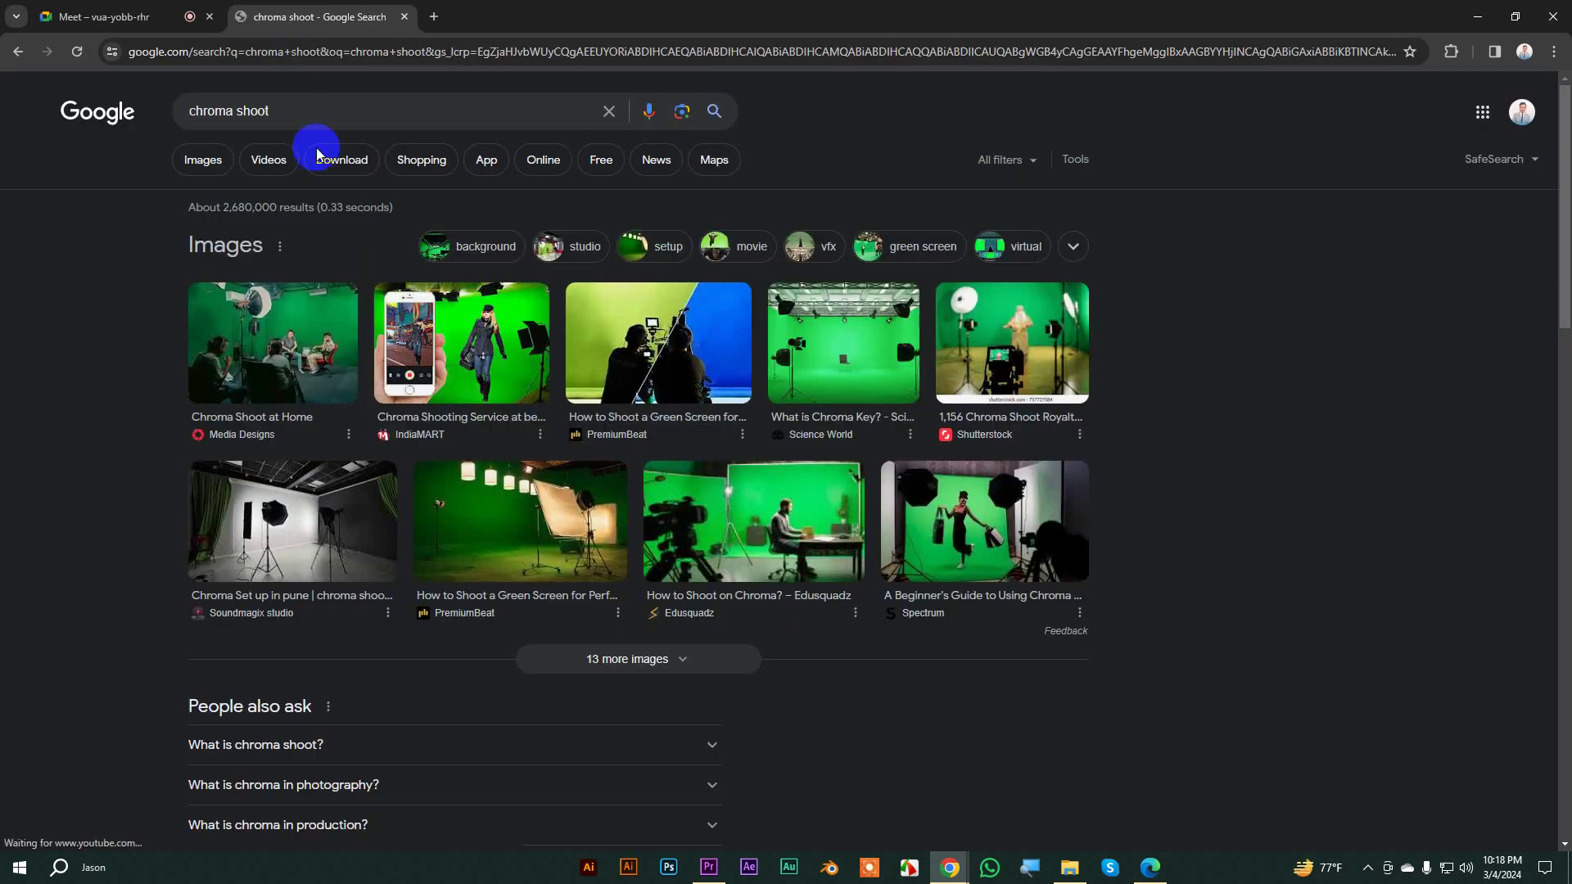
{"action": "left_click", "coordinate": [214, 158]}
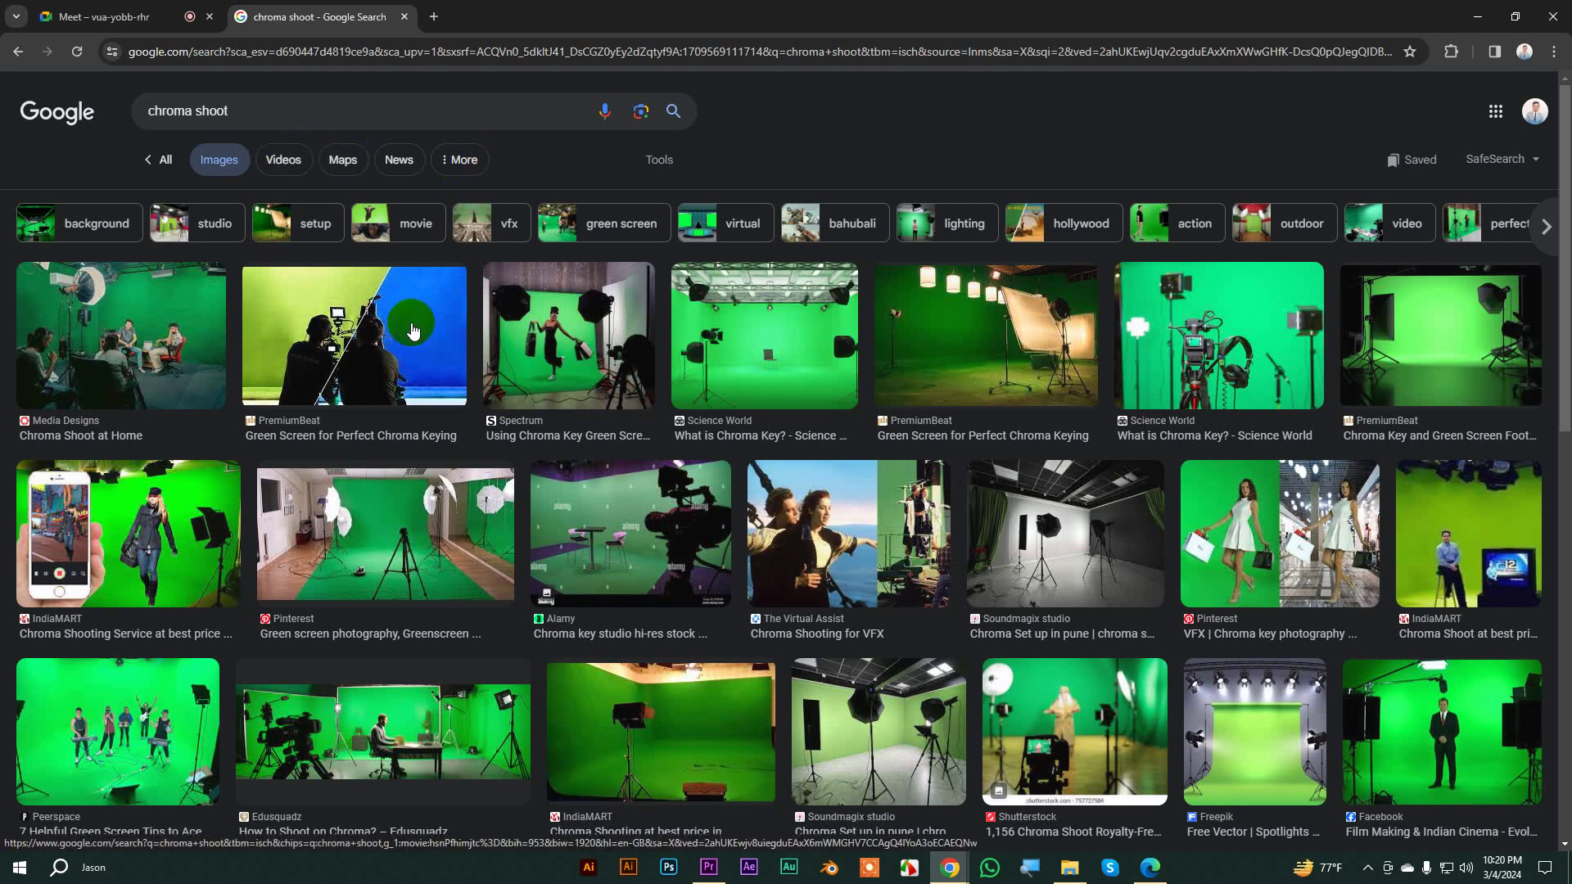
Step: Browse the chroma shoot images and preview the seated presenter beside a TV and the green screen studio with umbrella lights
{"action": "scroll", "coordinate": [475, 477], "scroll_direction": "down", "scroll_amount": 5}
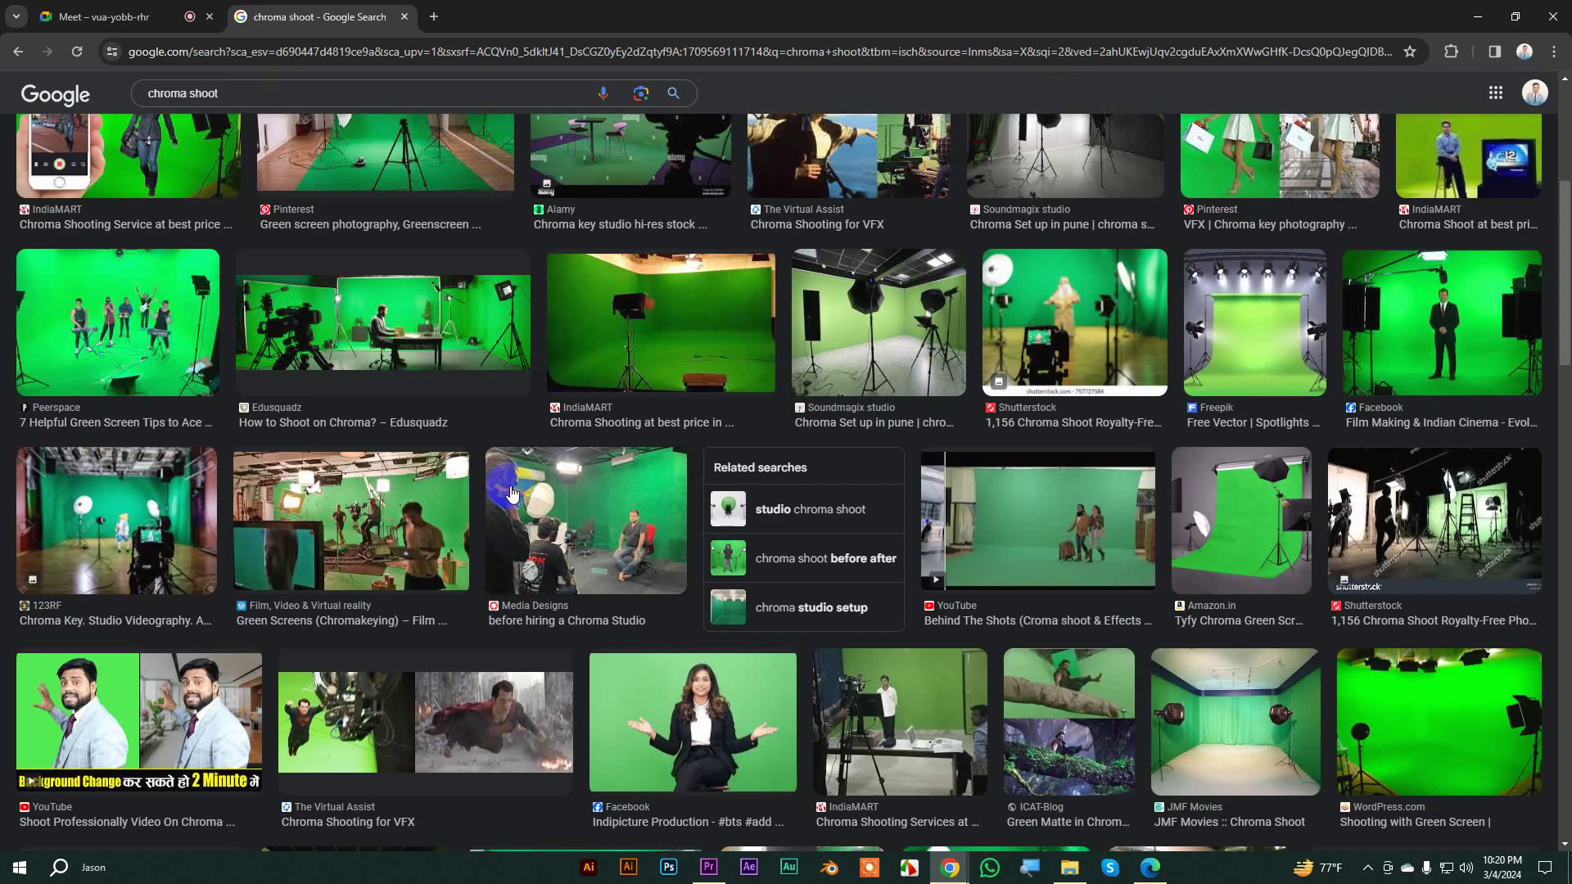
{"action": "scroll", "coordinate": [513, 489], "scroll_direction": "up", "scroll_amount": 5}
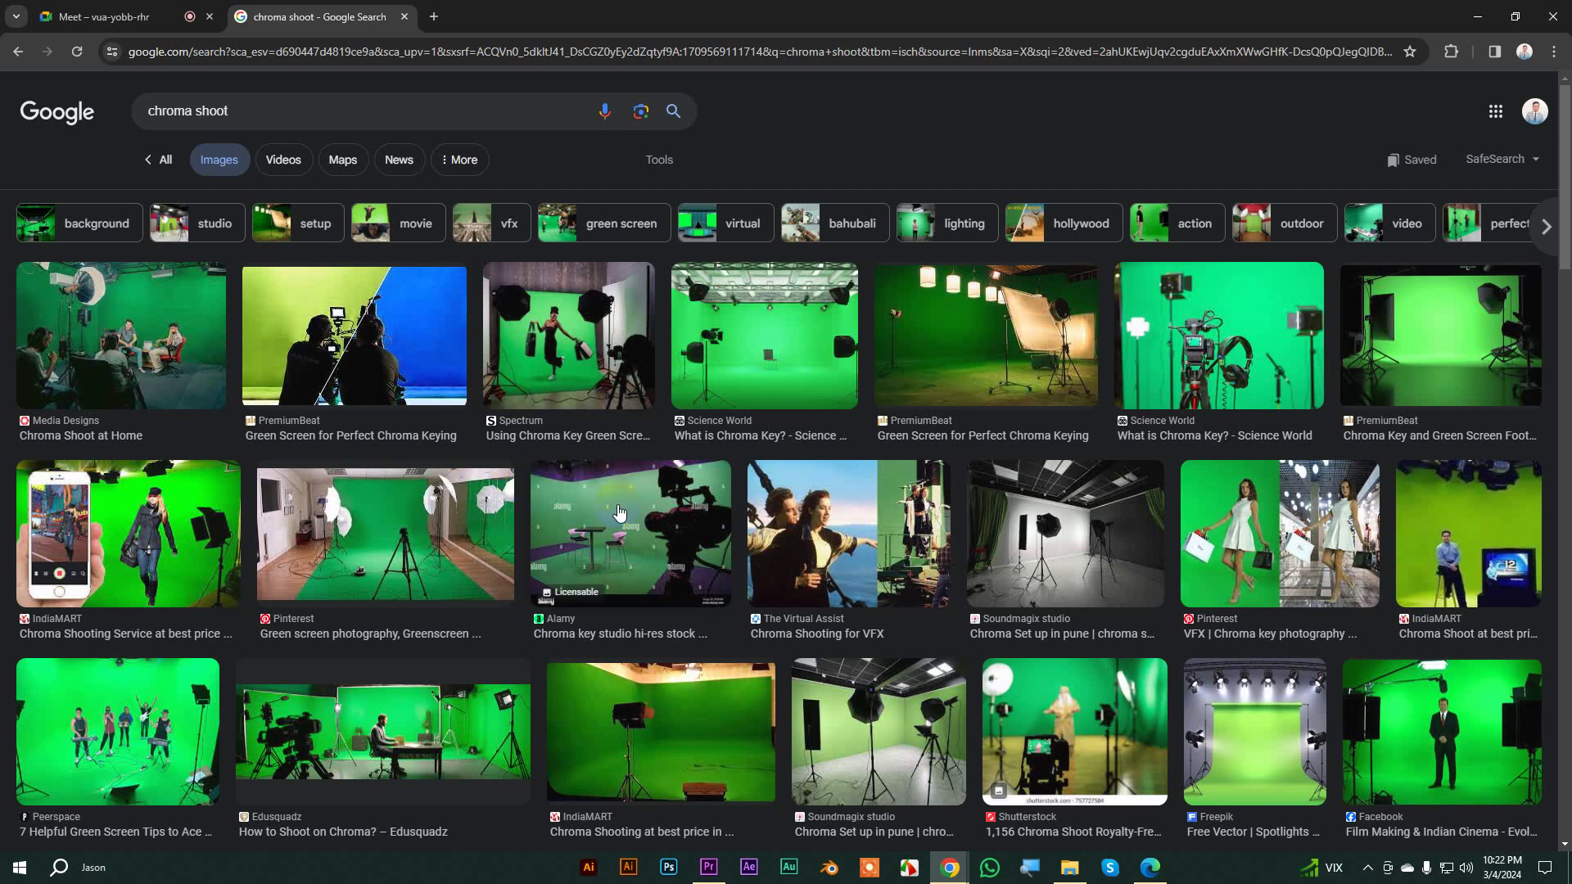
{"action": "left_click", "coordinate": [427, 399]}
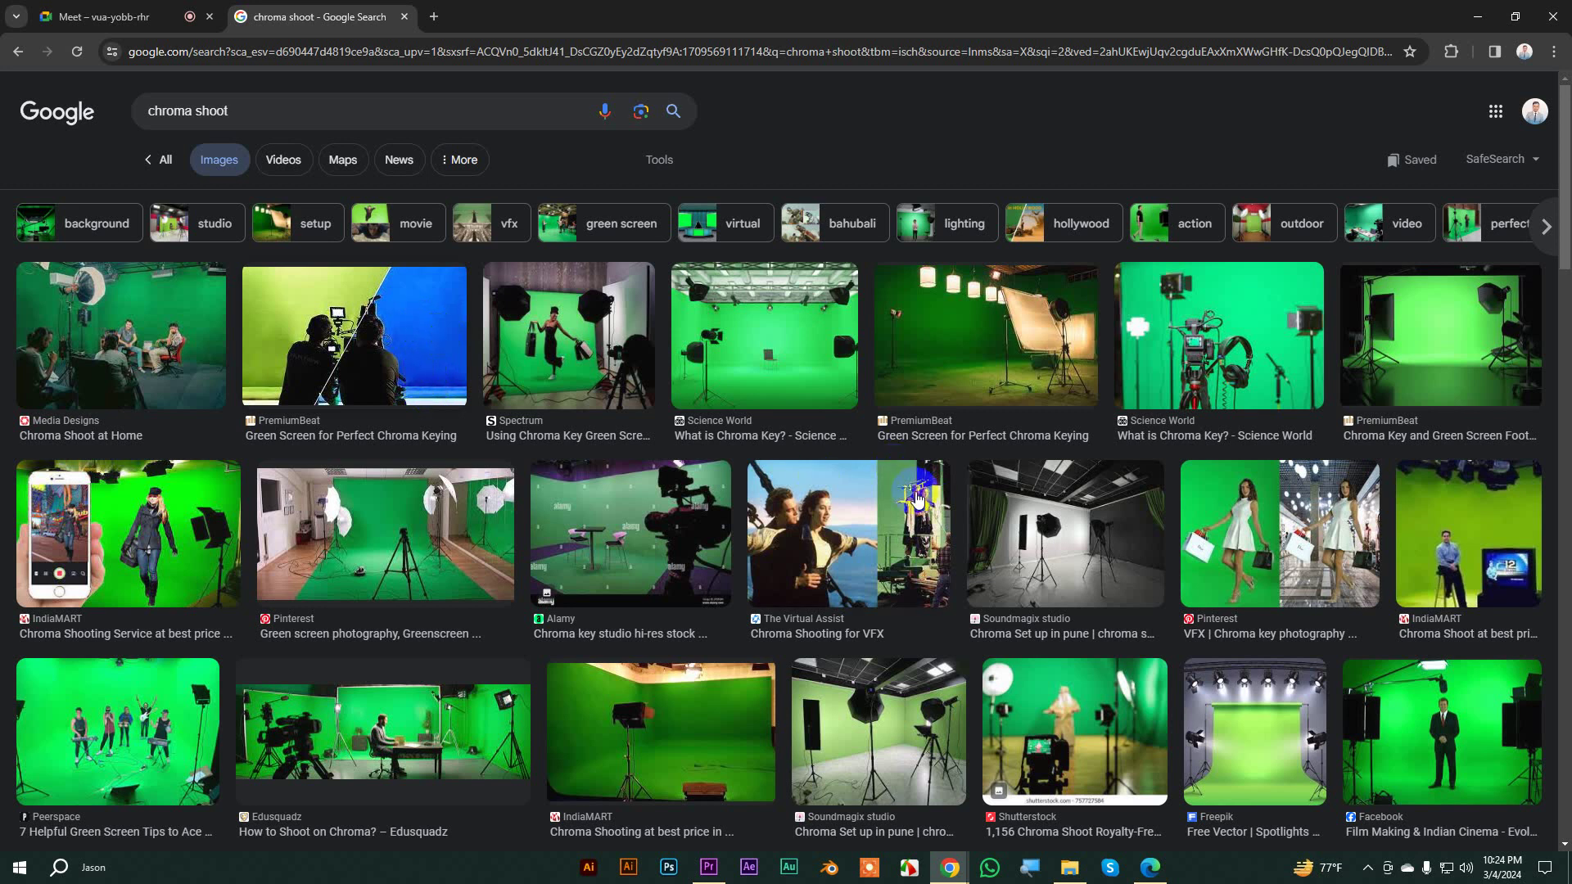
{"action": "left_click", "coordinate": [1483, 544]}
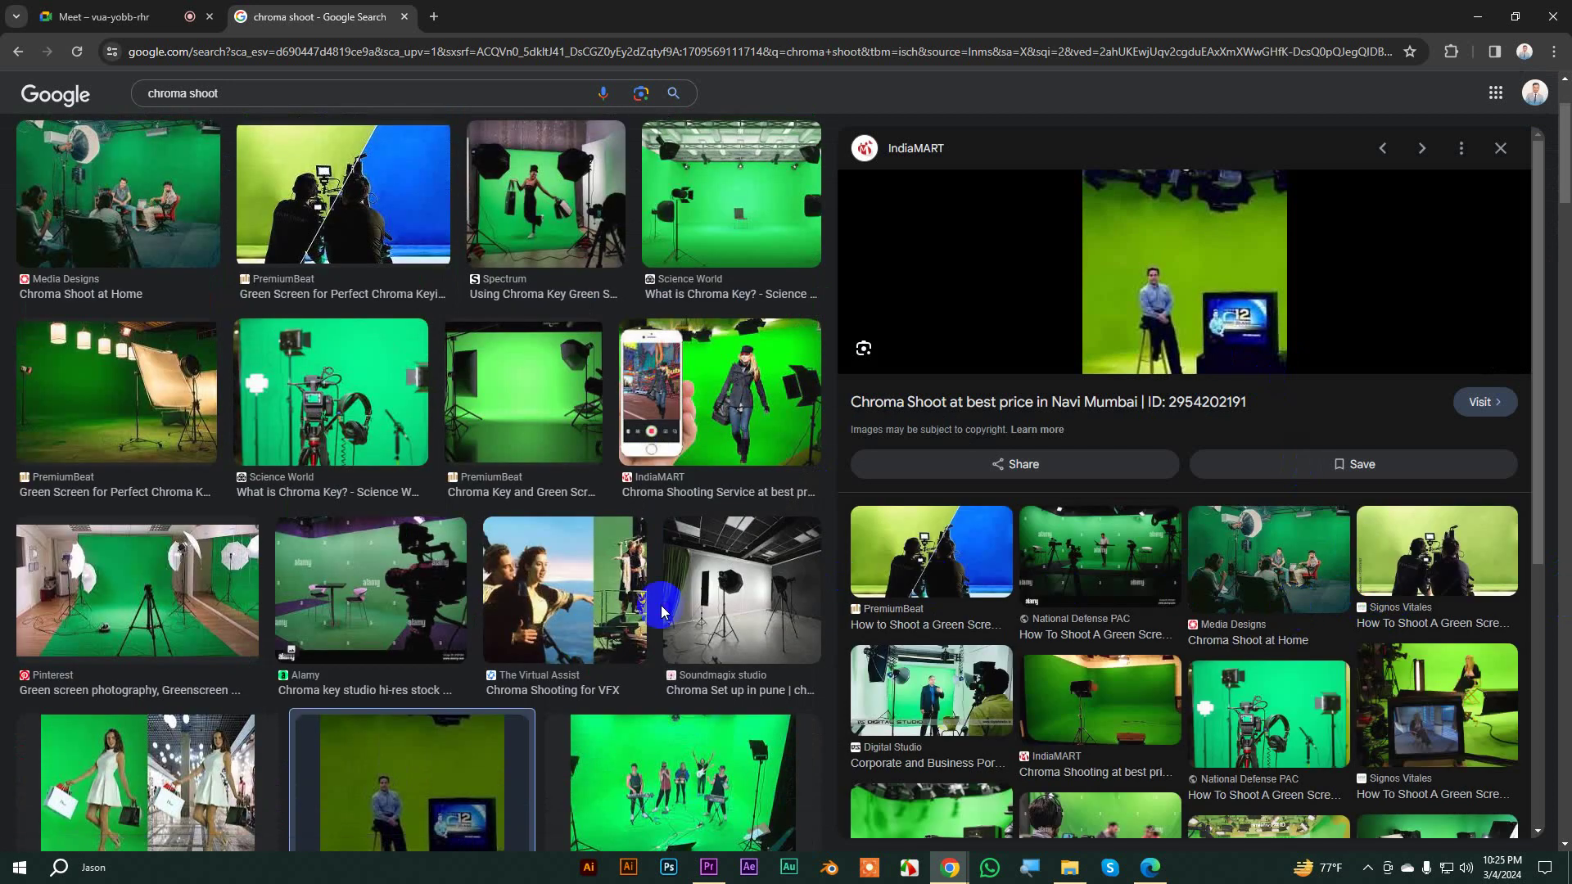
{"action": "scroll", "coordinate": [250, 416], "scroll_direction": "down", "scroll_amount": 3}
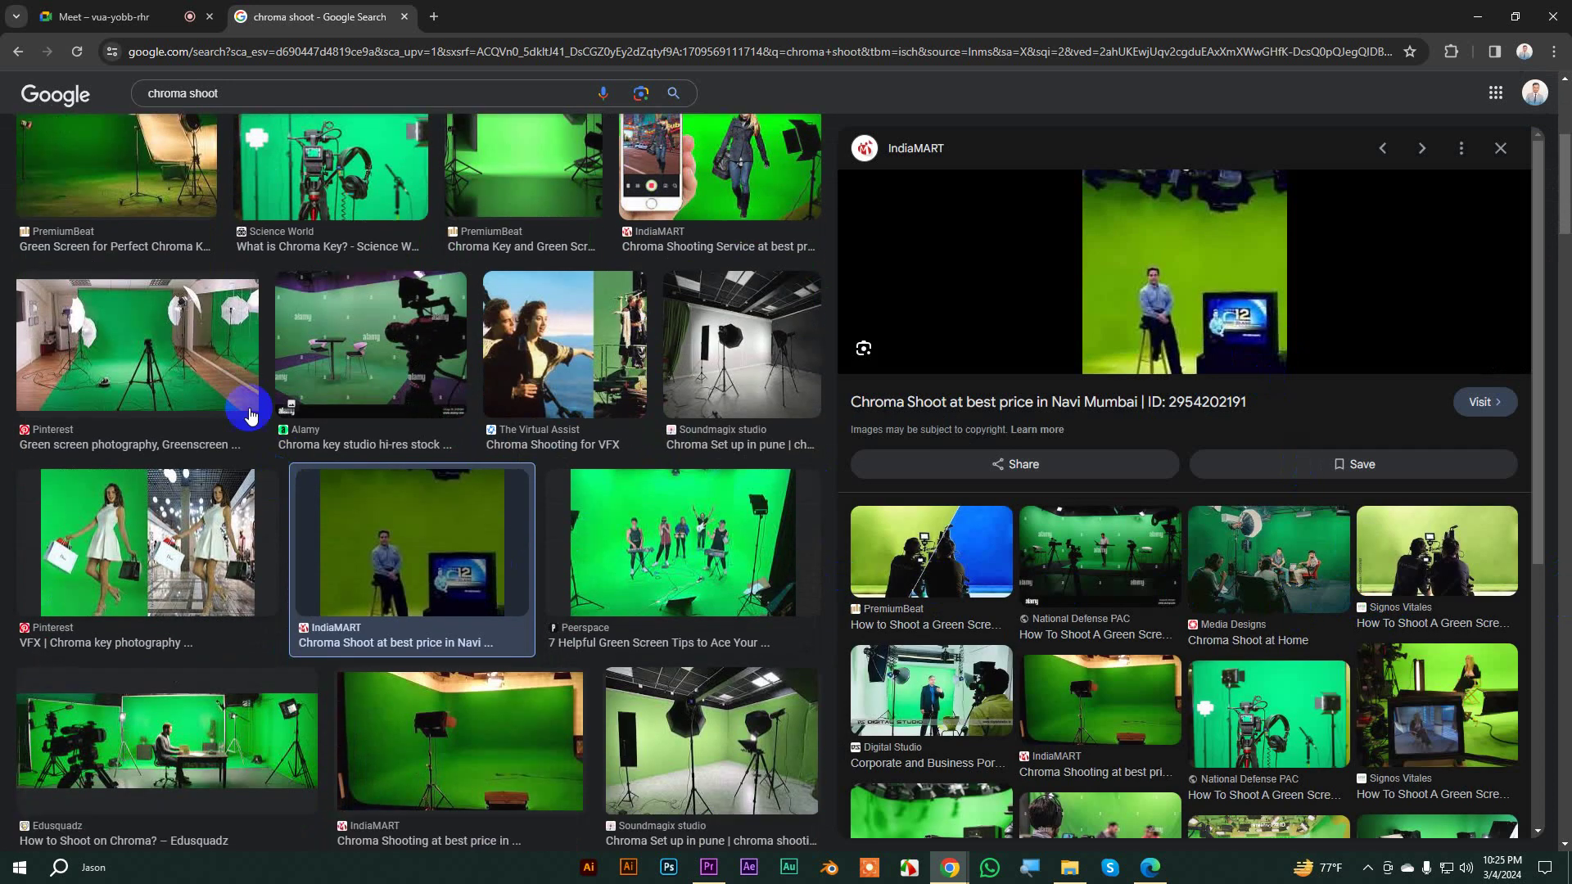
{"action": "left_click", "coordinate": [160, 331]}
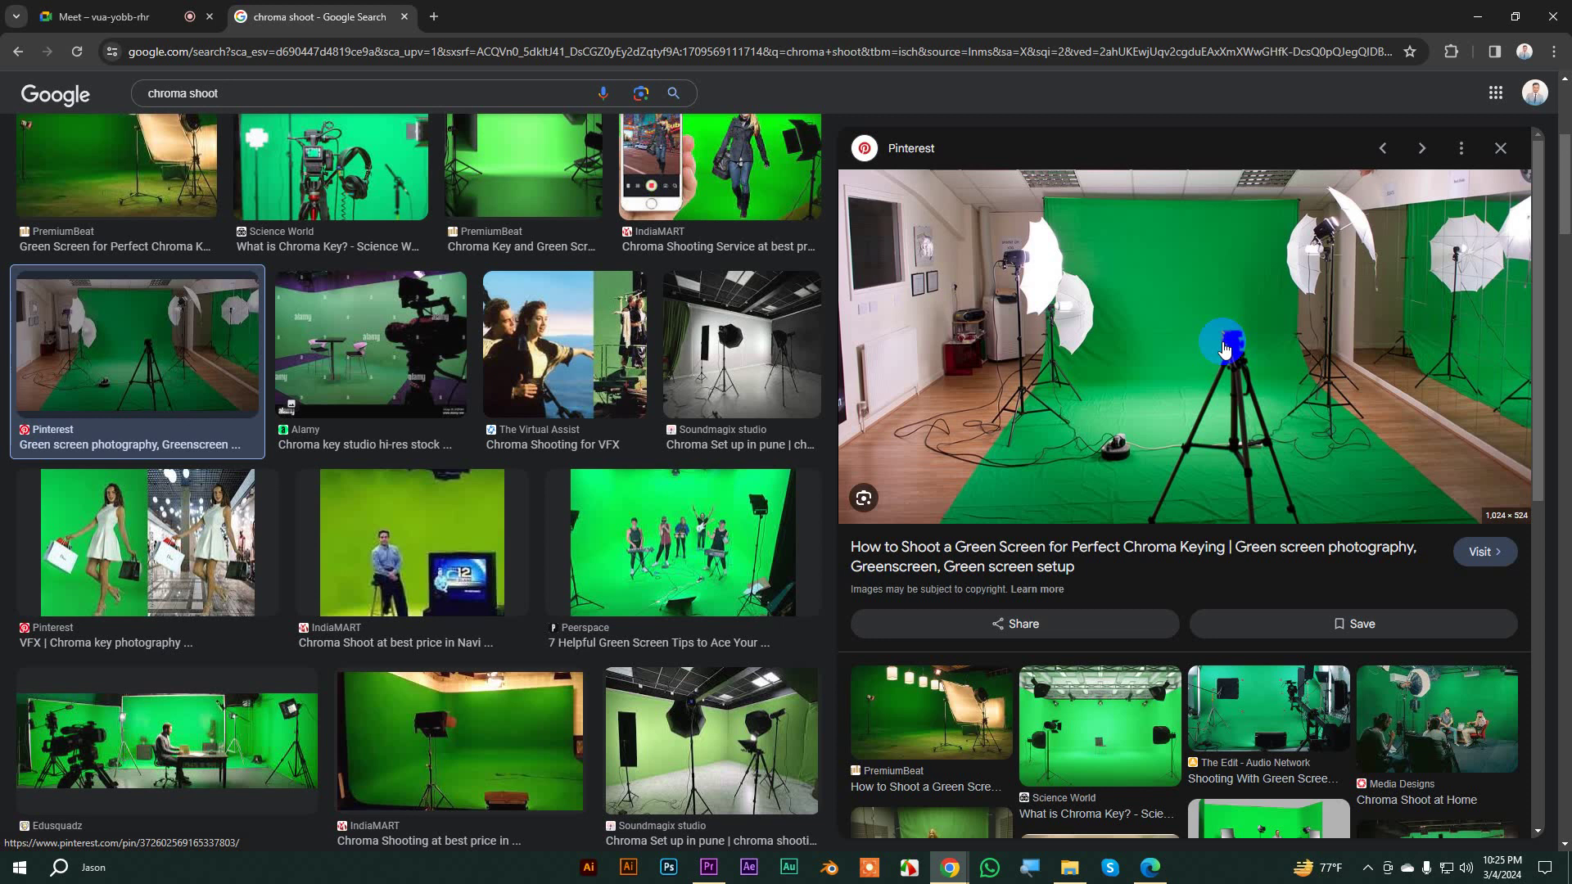
Step: Preview the before-and-after chroma key images of the woman with shopping bags and the man balancing on a bridge
{"action": "left_click", "coordinate": [246, 532]}
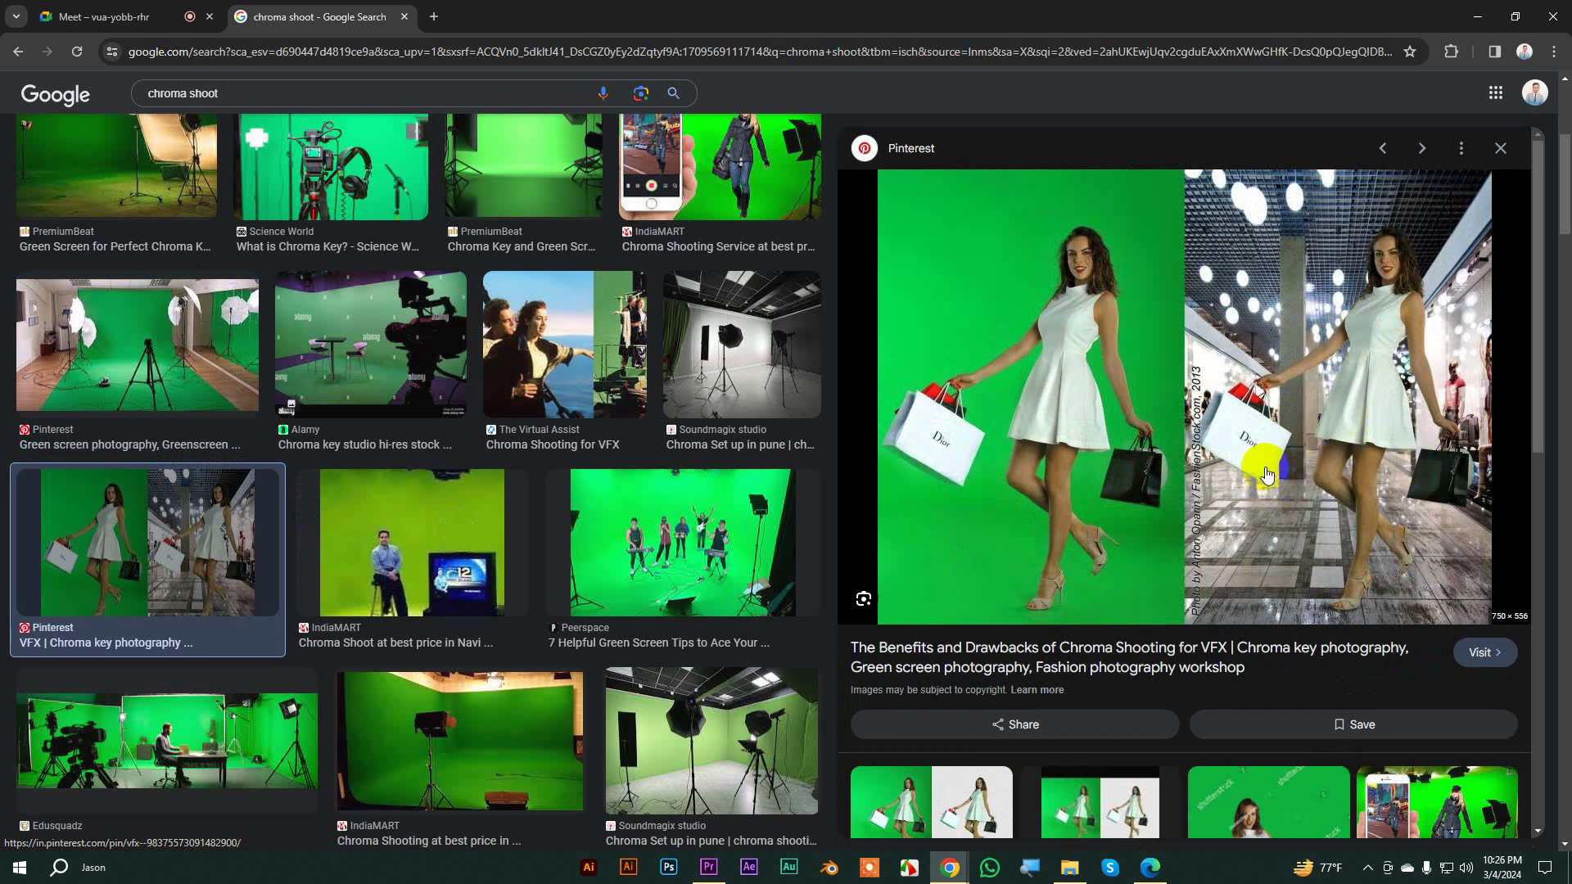
{"action": "scroll", "coordinate": [1267, 475], "scroll_direction": "down", "scroll_amount": 5}
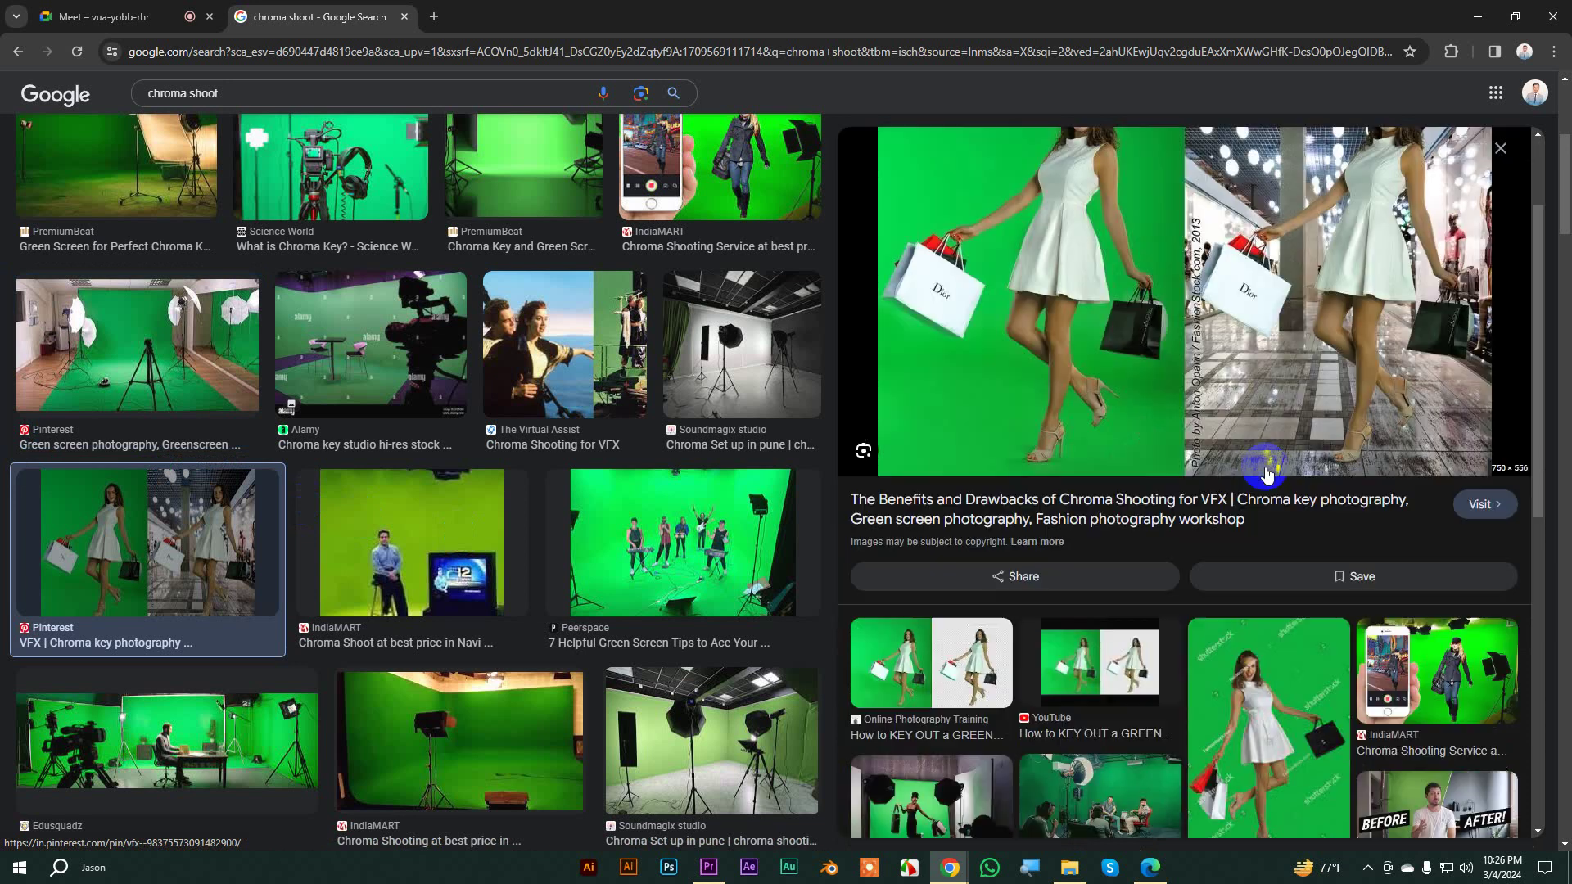
{"action": "scroll", "coordinate": [749, 416], "scroll_direction": "down", "scroll_amount": 10}
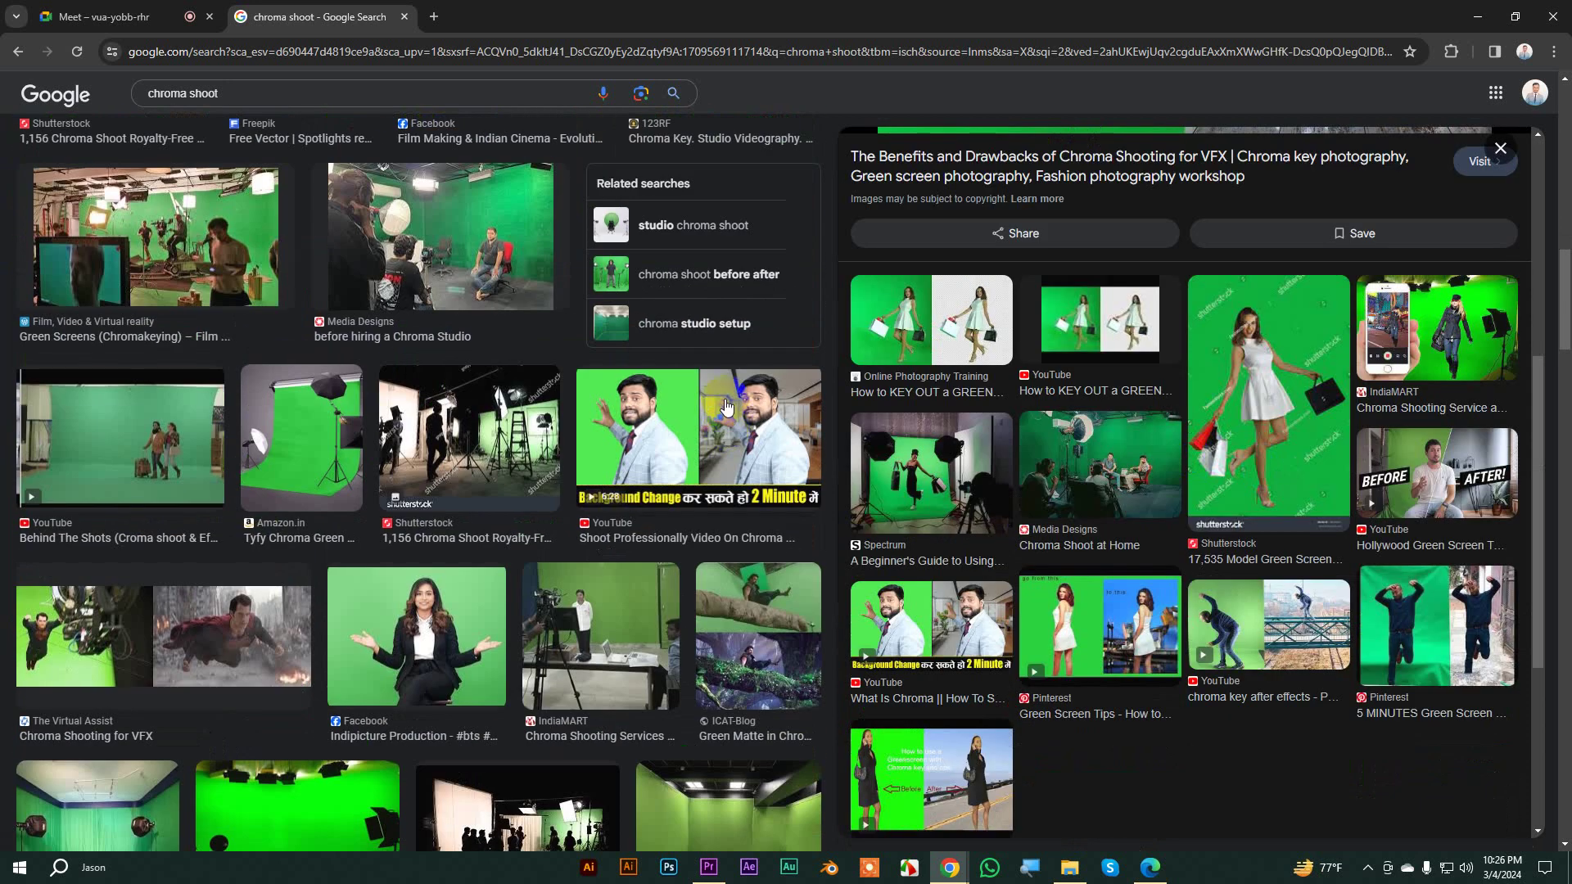
{"action": "scroll", "coordinate": [724, 404], "scroll_direction": "down", "scroll_amount": 3}
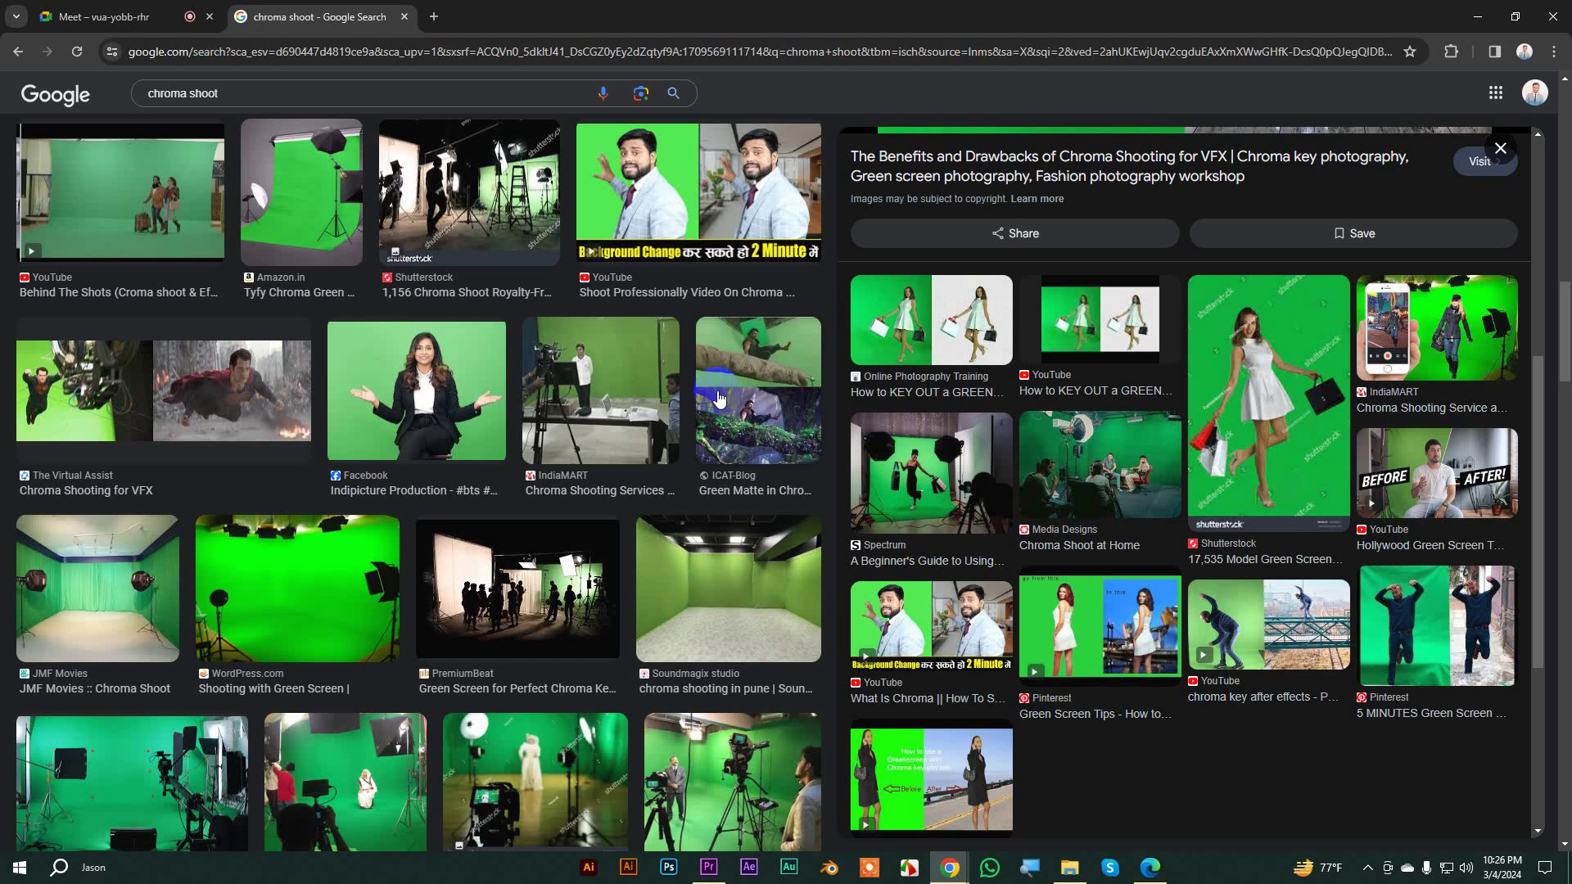
{"action": "left_click", "coordinate": [1288, 614]}
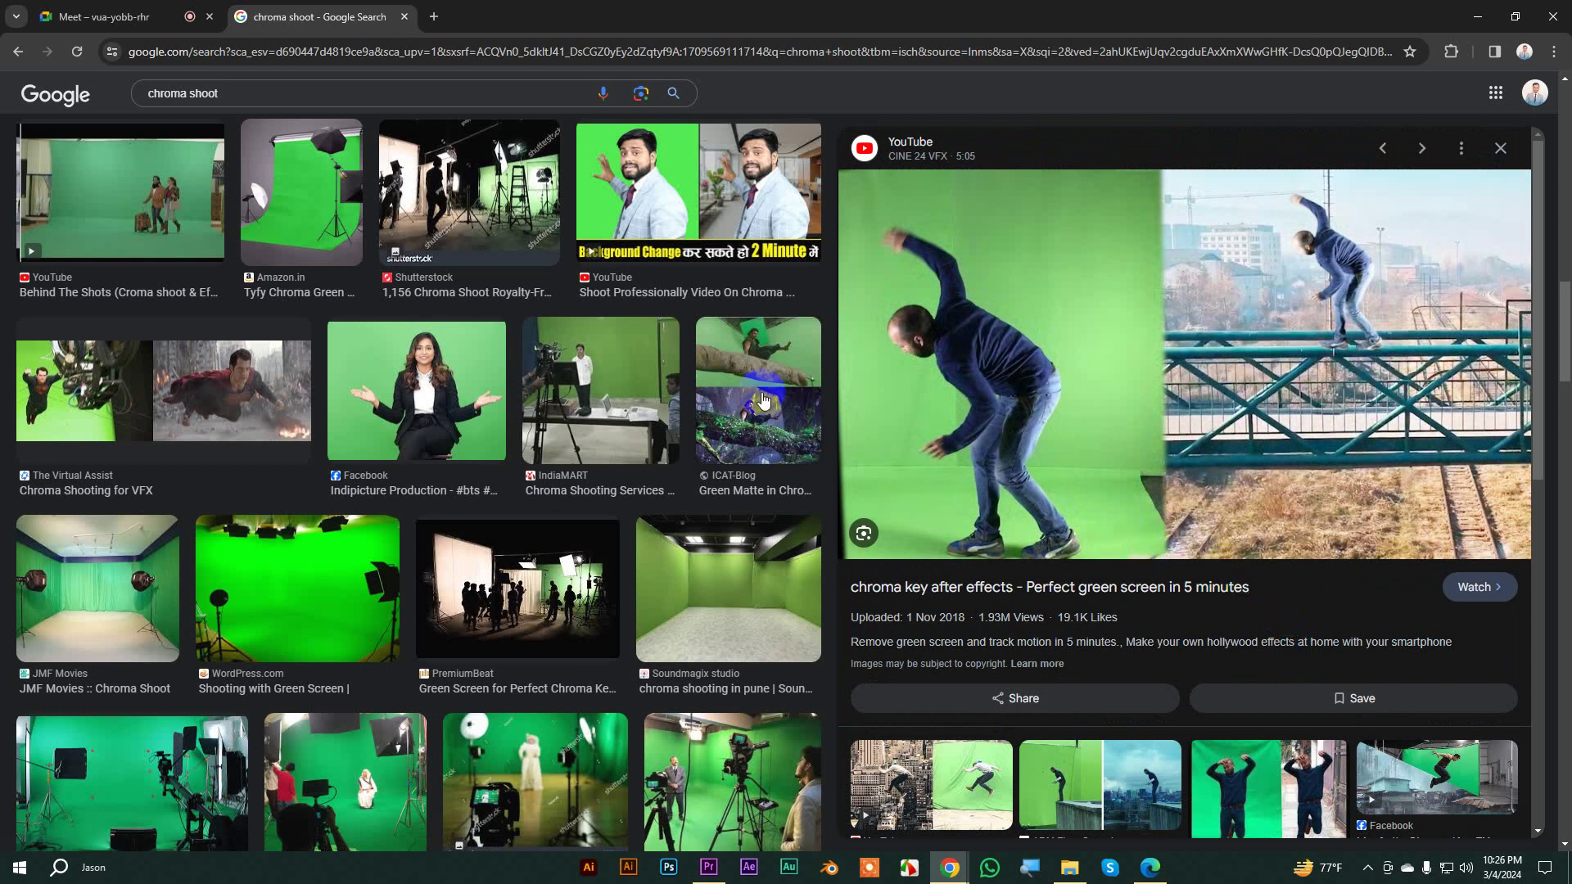
Step: Examine the ICAT-Blog "Green Matte in Chroma Key" forest and temple comparison images, and close the search results tab
{"action": "left_click", "coordinate": [793, 401]}
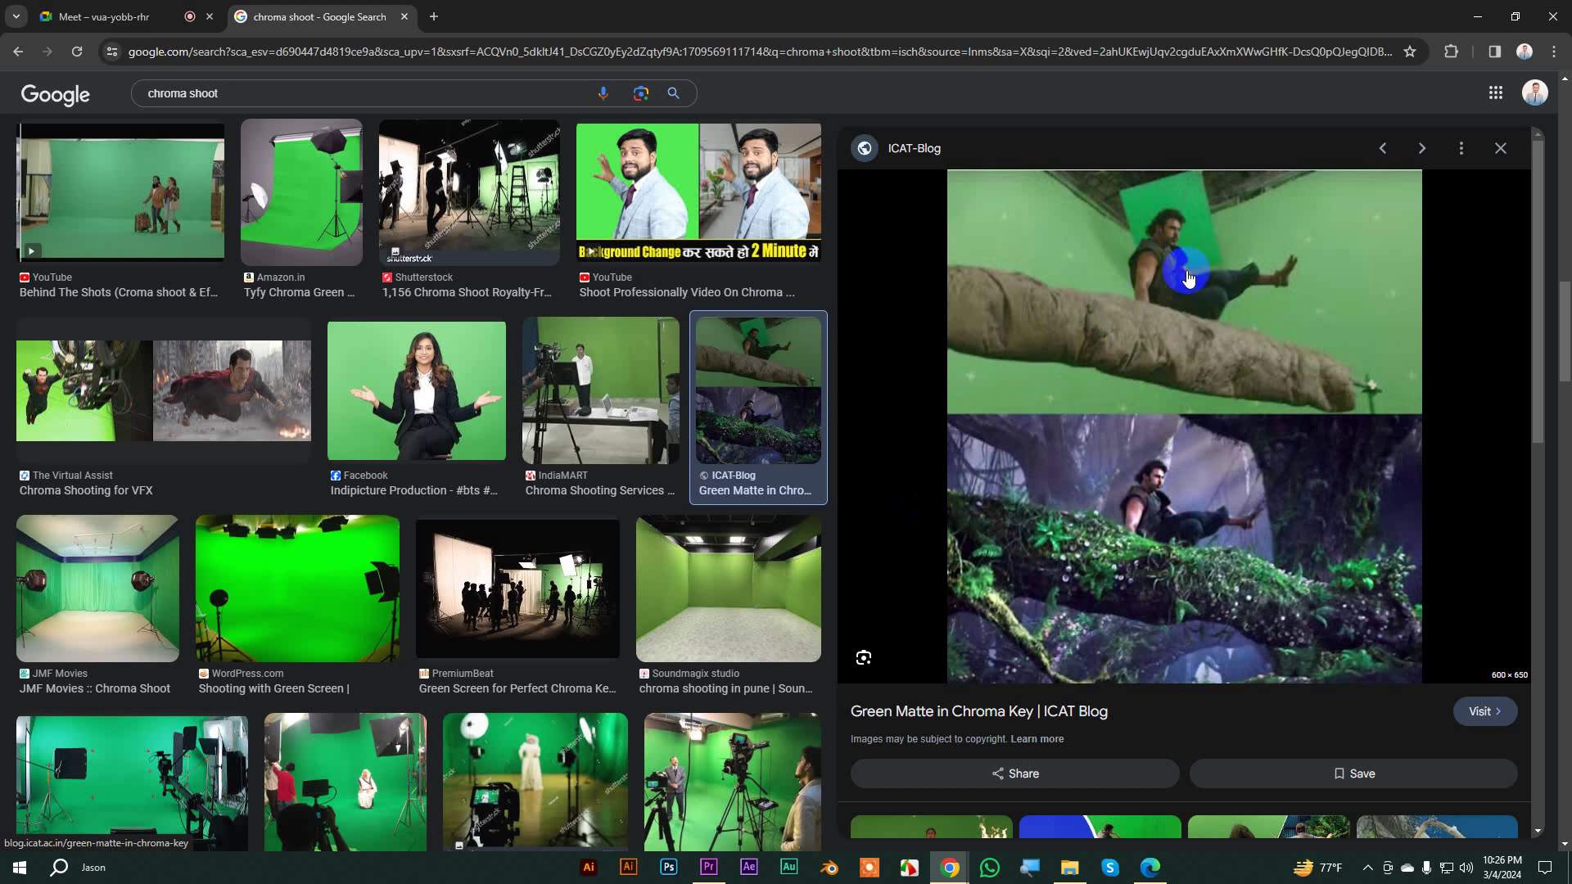
{"action": "scroll", "coordinate": [1179, 328], "scroll_direction": "down", "scroll_amount": 5}
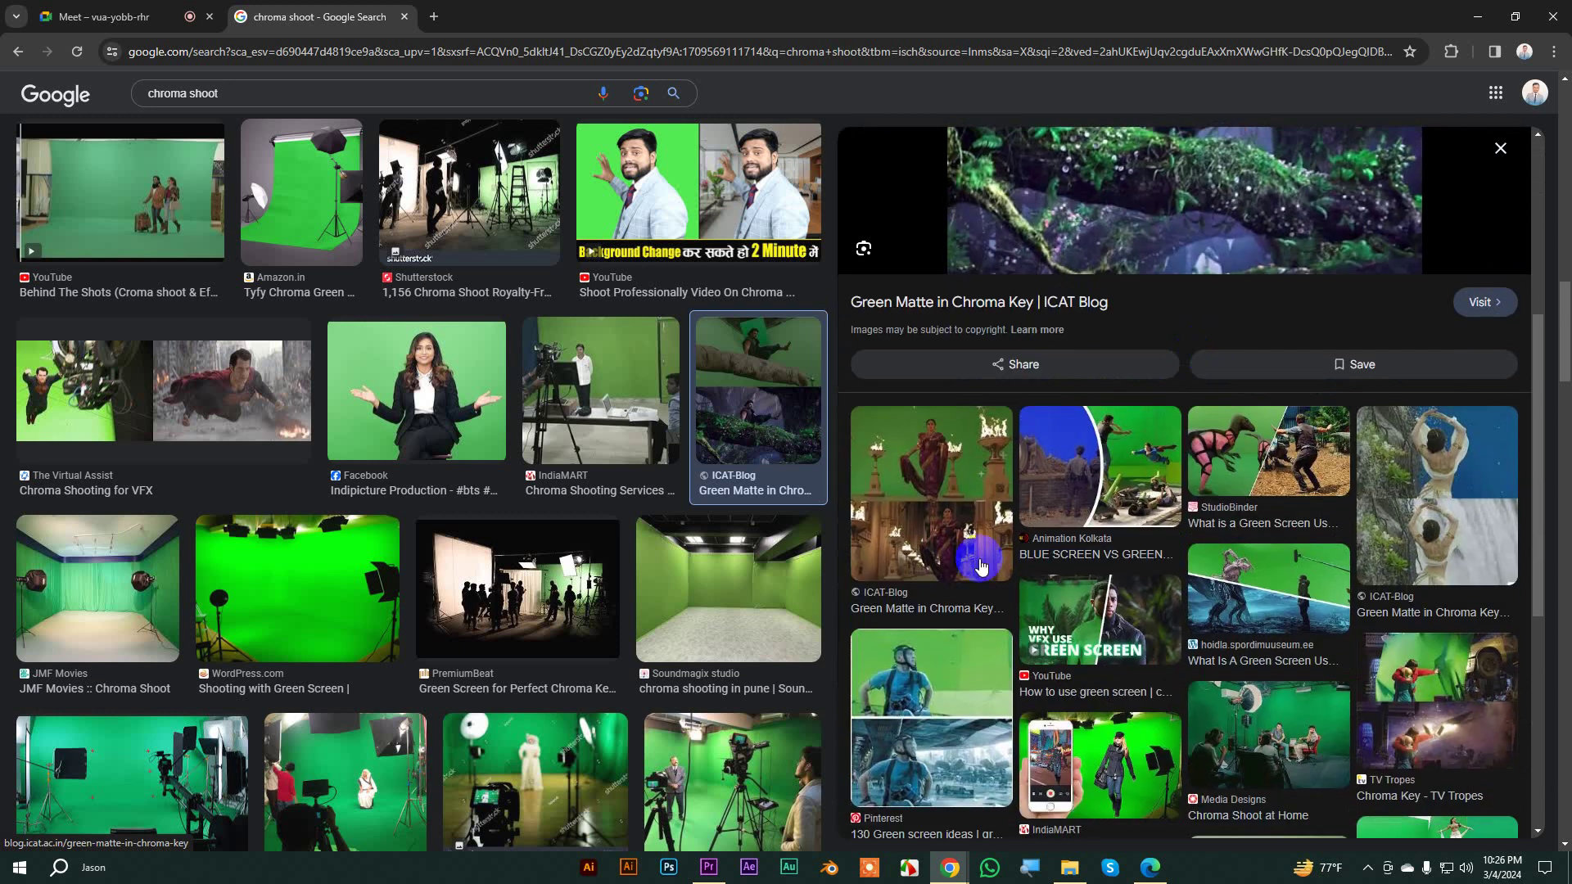
{"action": "left_click", "coordinate": [970, 532]}
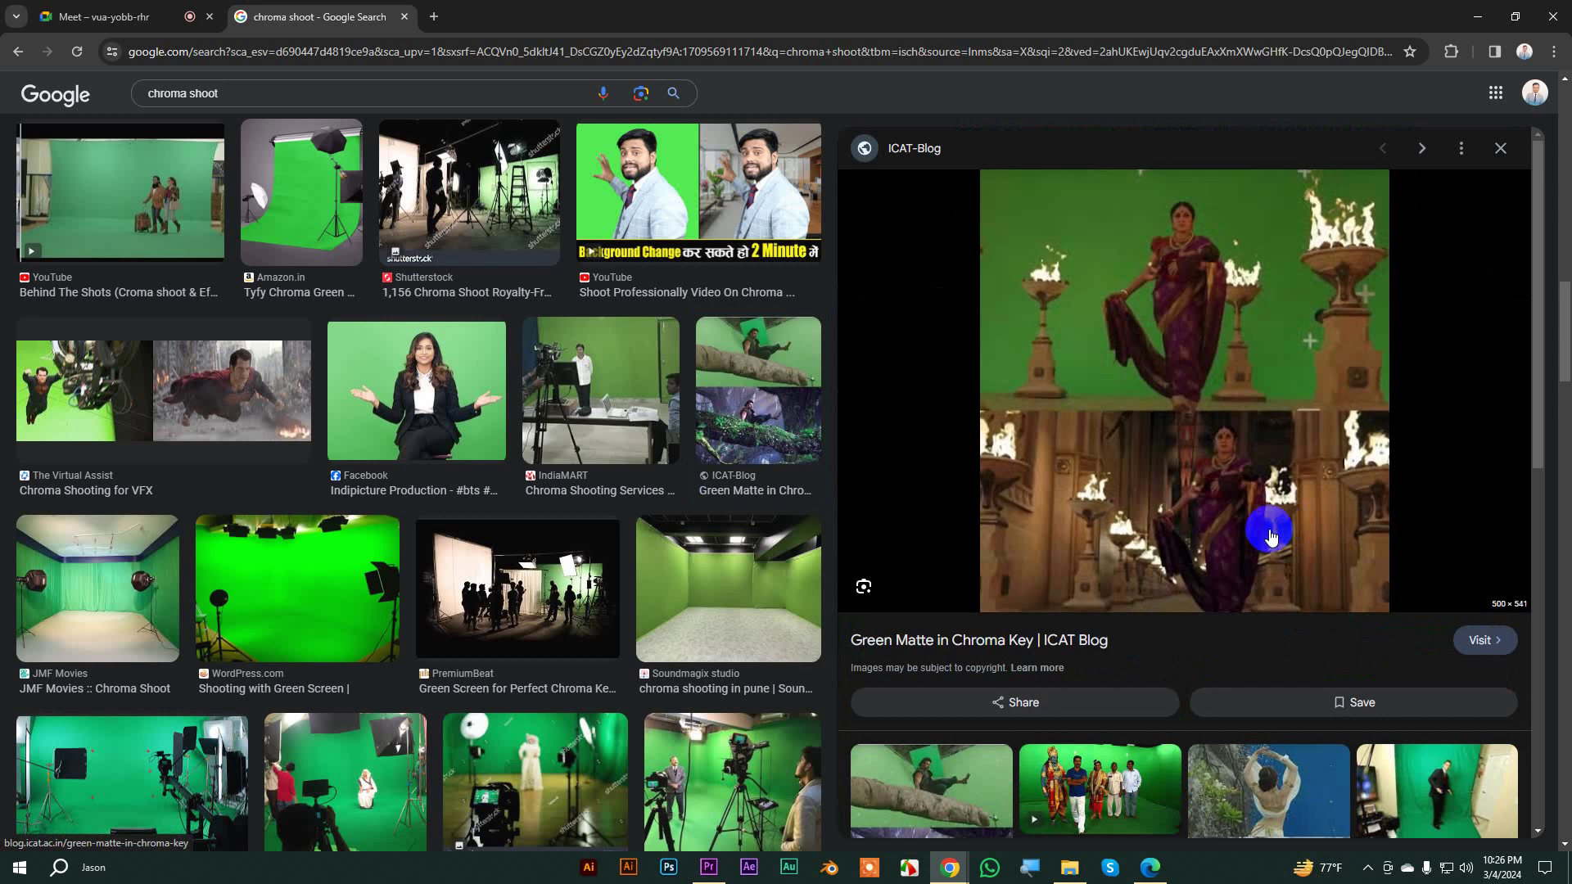
{"action": "scroll", "coordinate": [1269, 533], "scroll_direction": "down", "scroll_amount": 5}
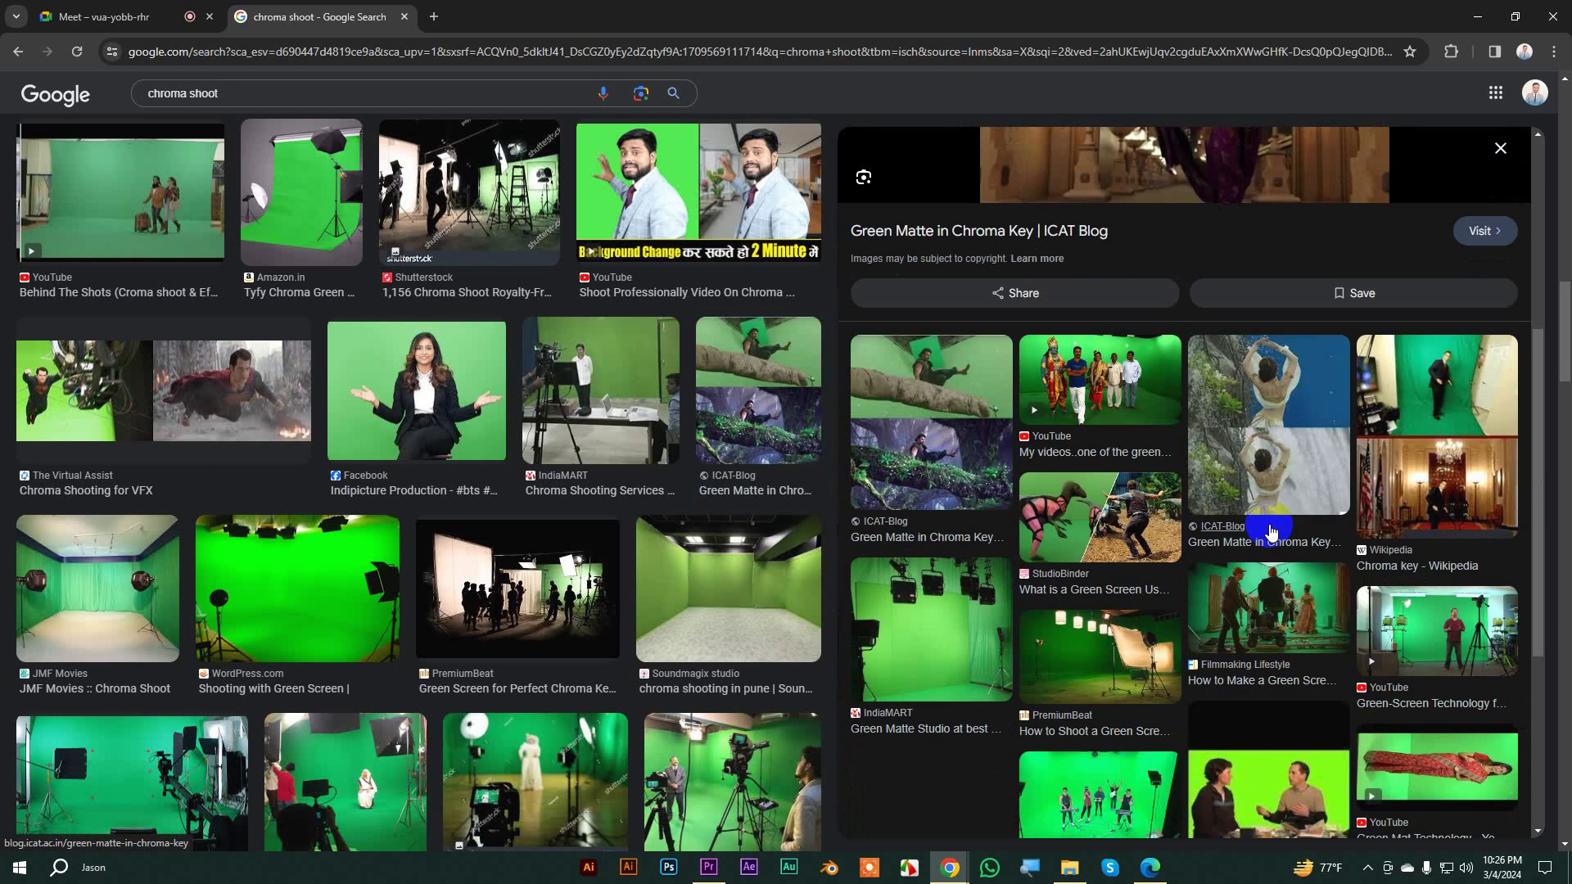
{"action": "left_click", "coordinate": [1270, 532]}
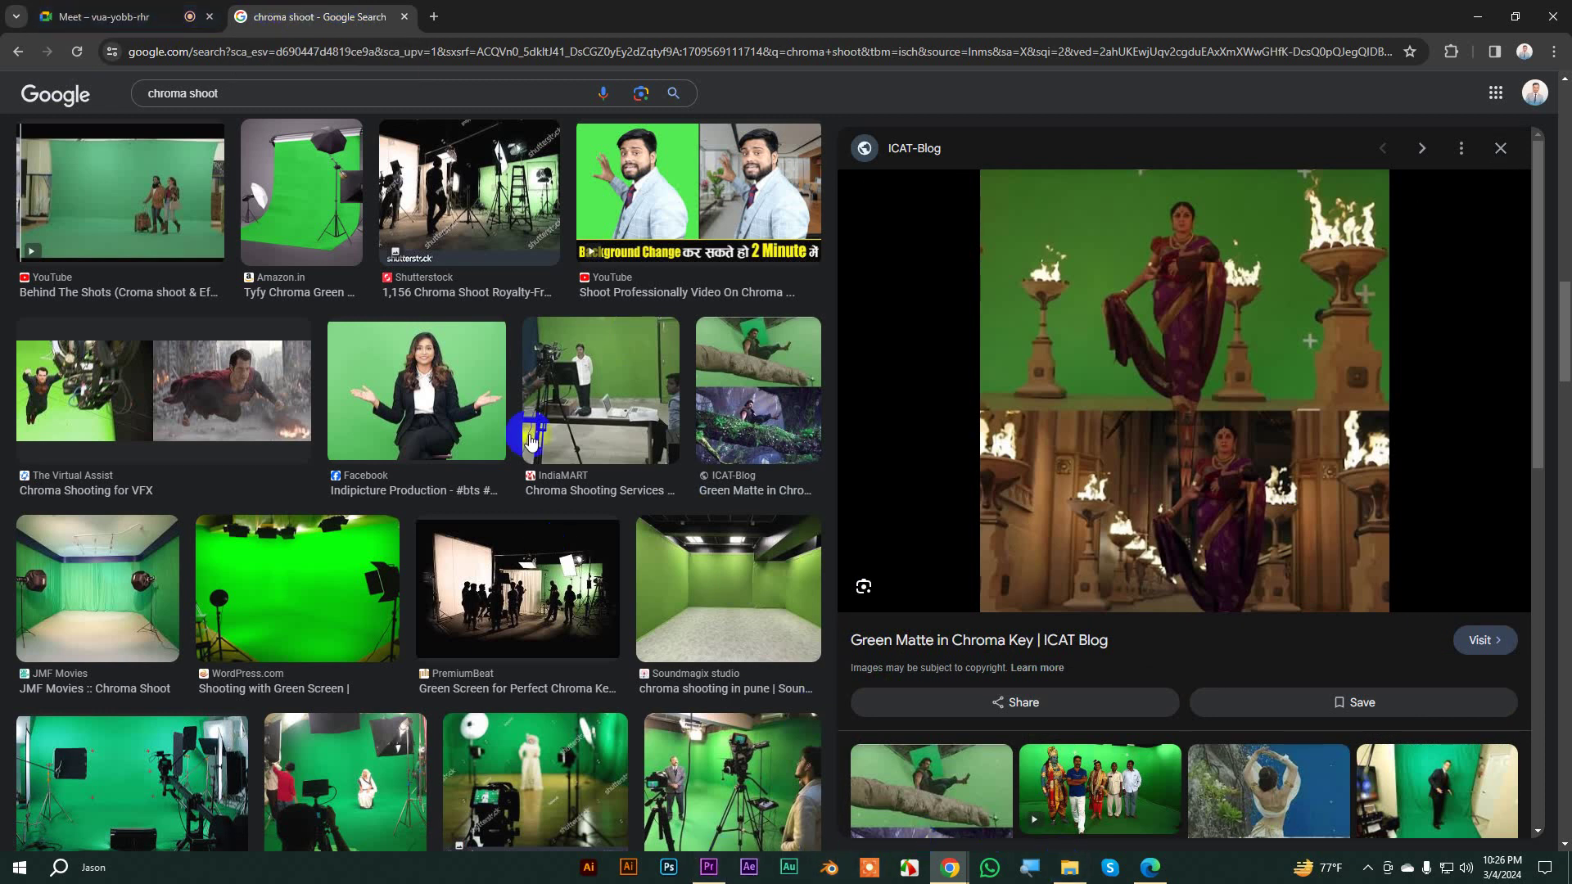
{"action": "left_click", "coordinate": [403, 17]}
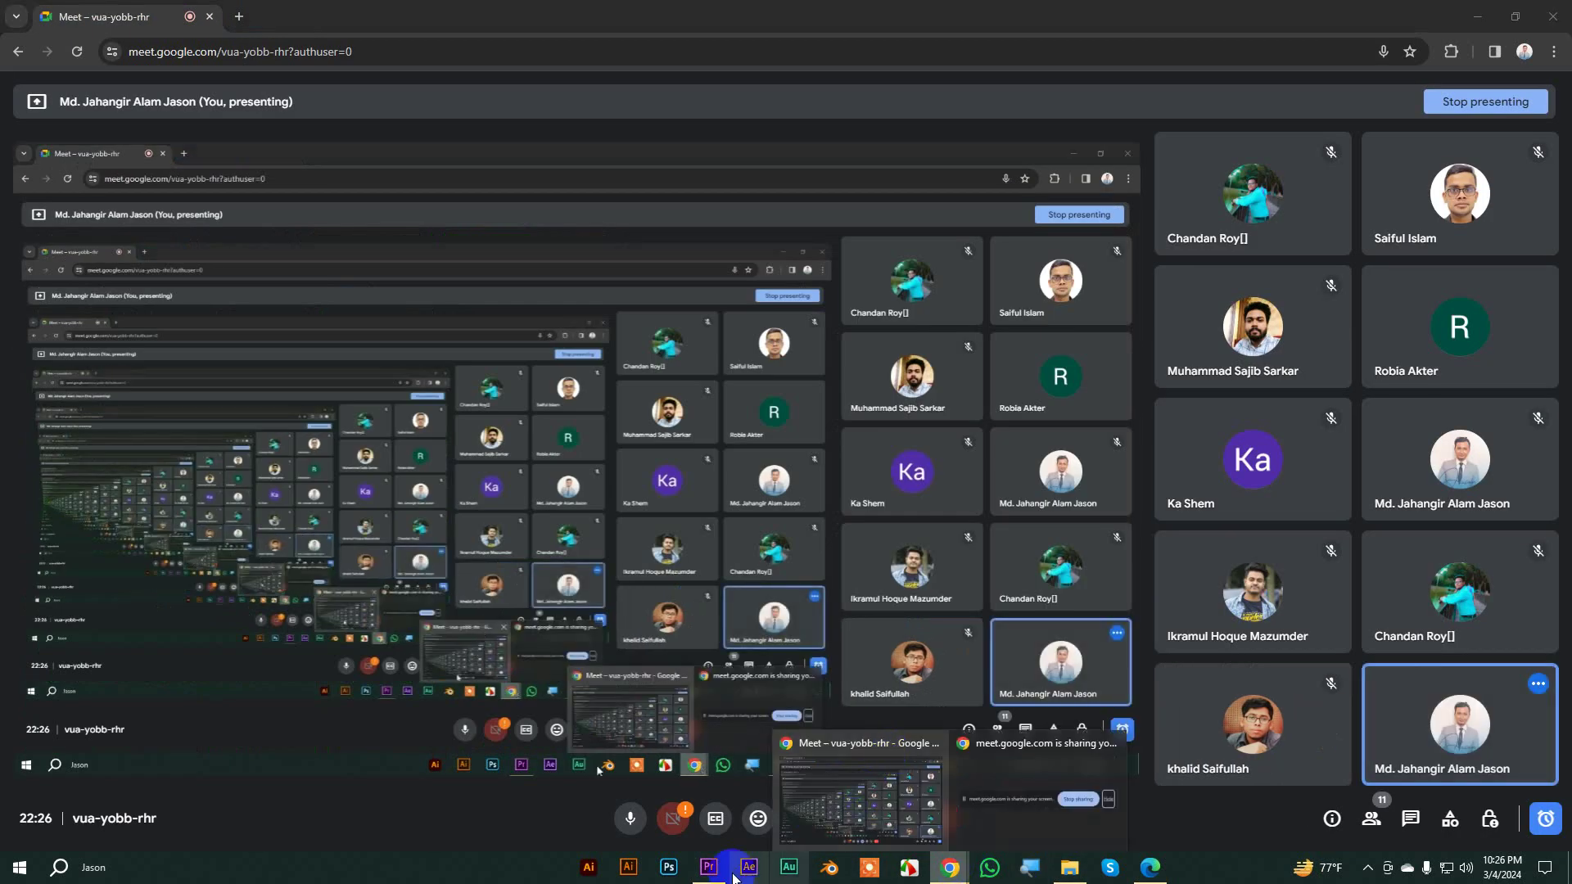
Step: In File Explorer, open the Green Screen Footage folder under Recent Work (D:) > Cumilla > Course Material > Footage
{"action": "left_click", "coordinate": [1070, 868]}
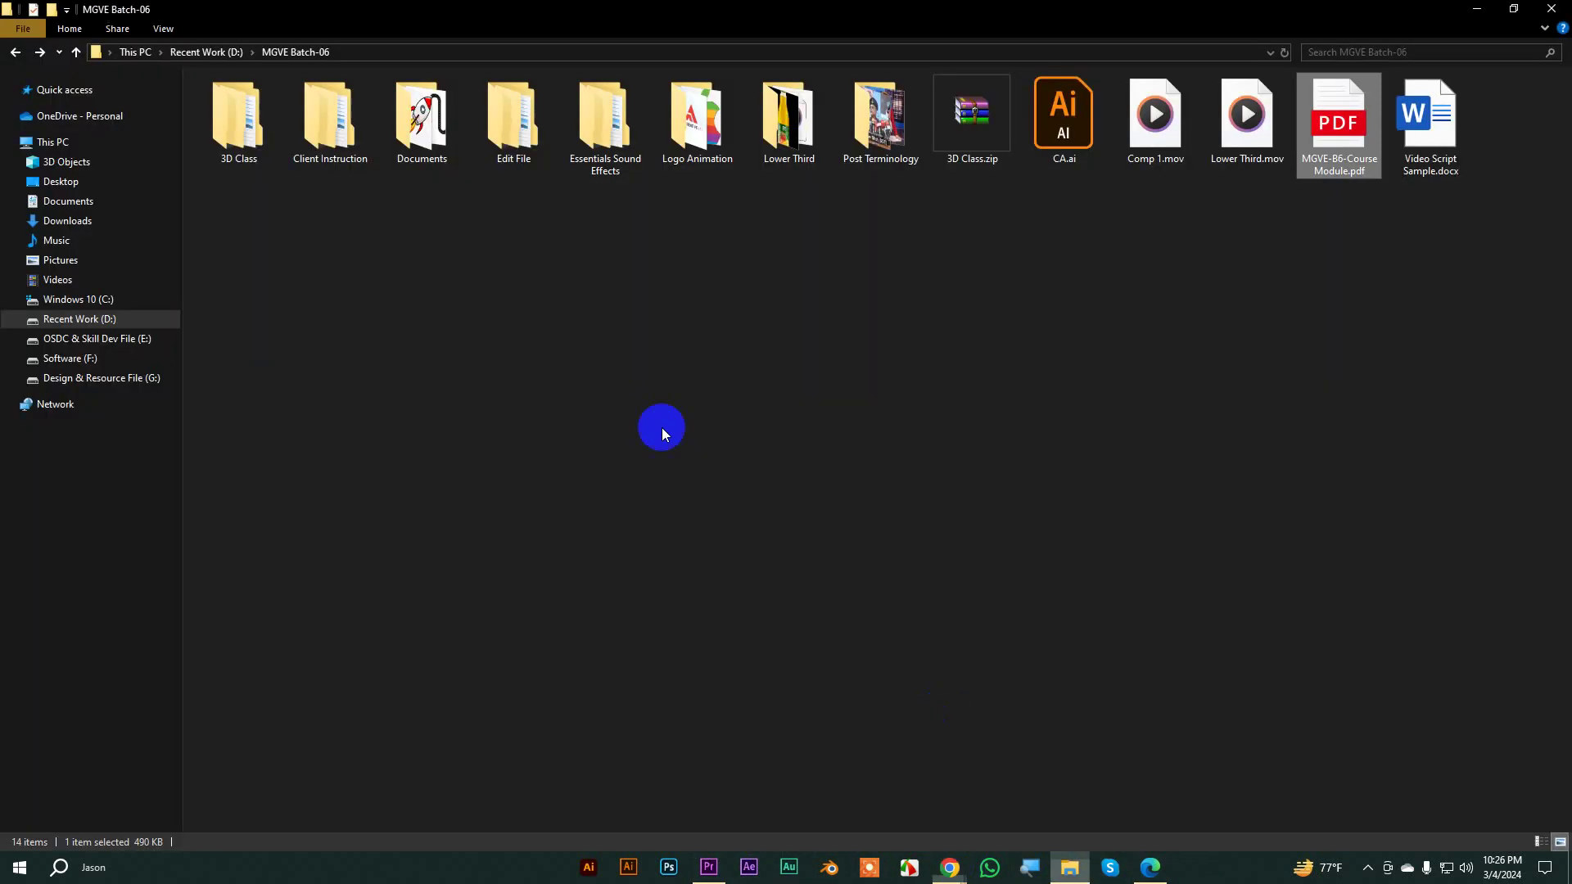
{"action": "left_click", "coordinate": [64, 321]}
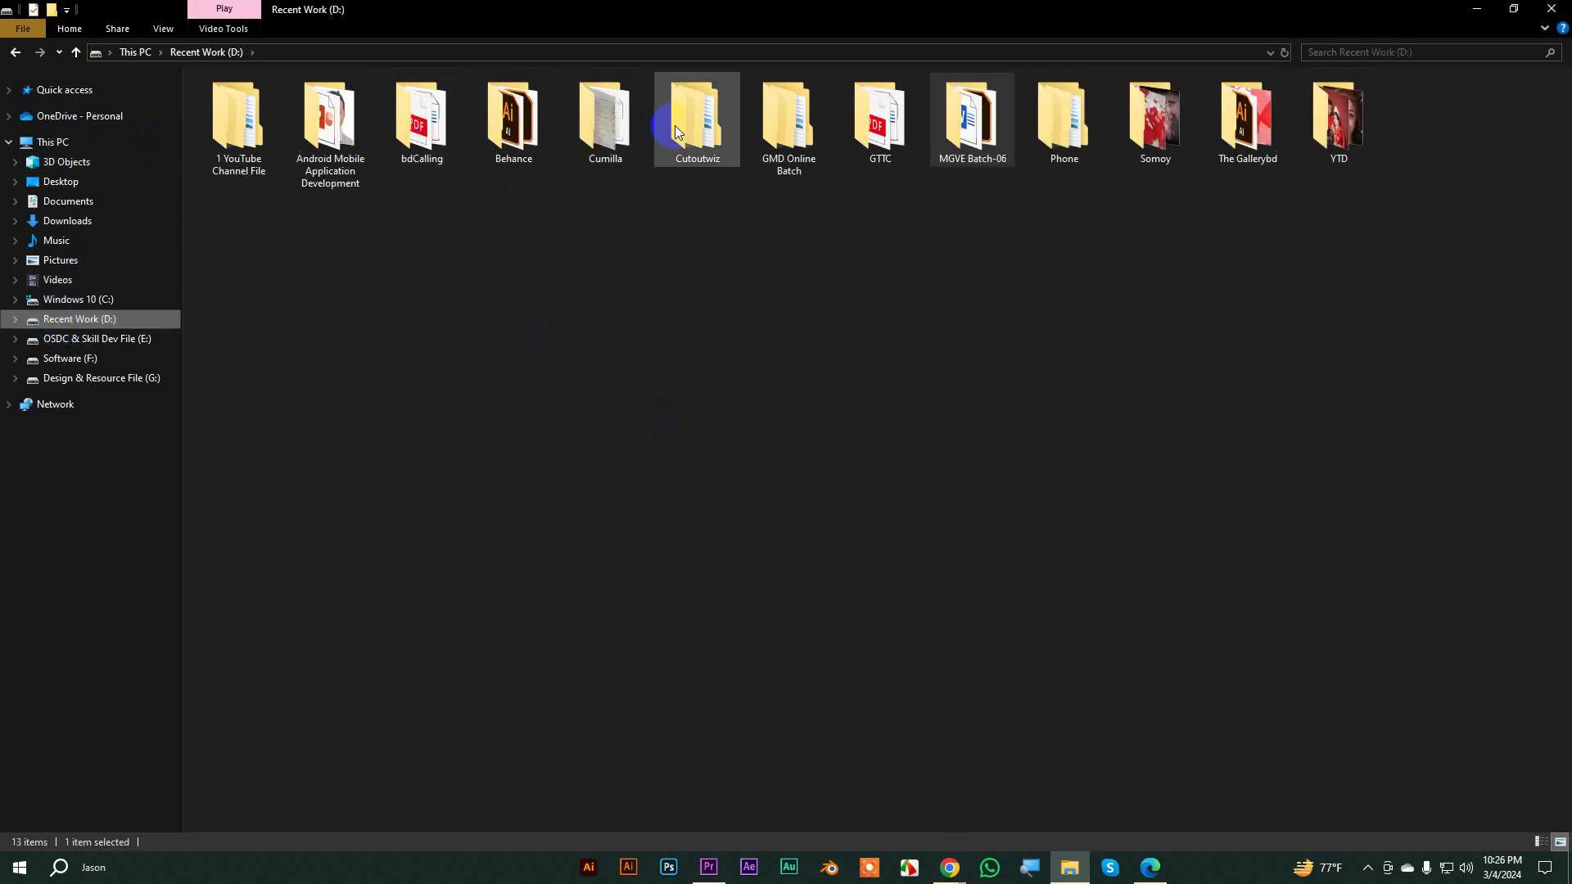
{"action": "double_click", "coordinate": [604, 123]}
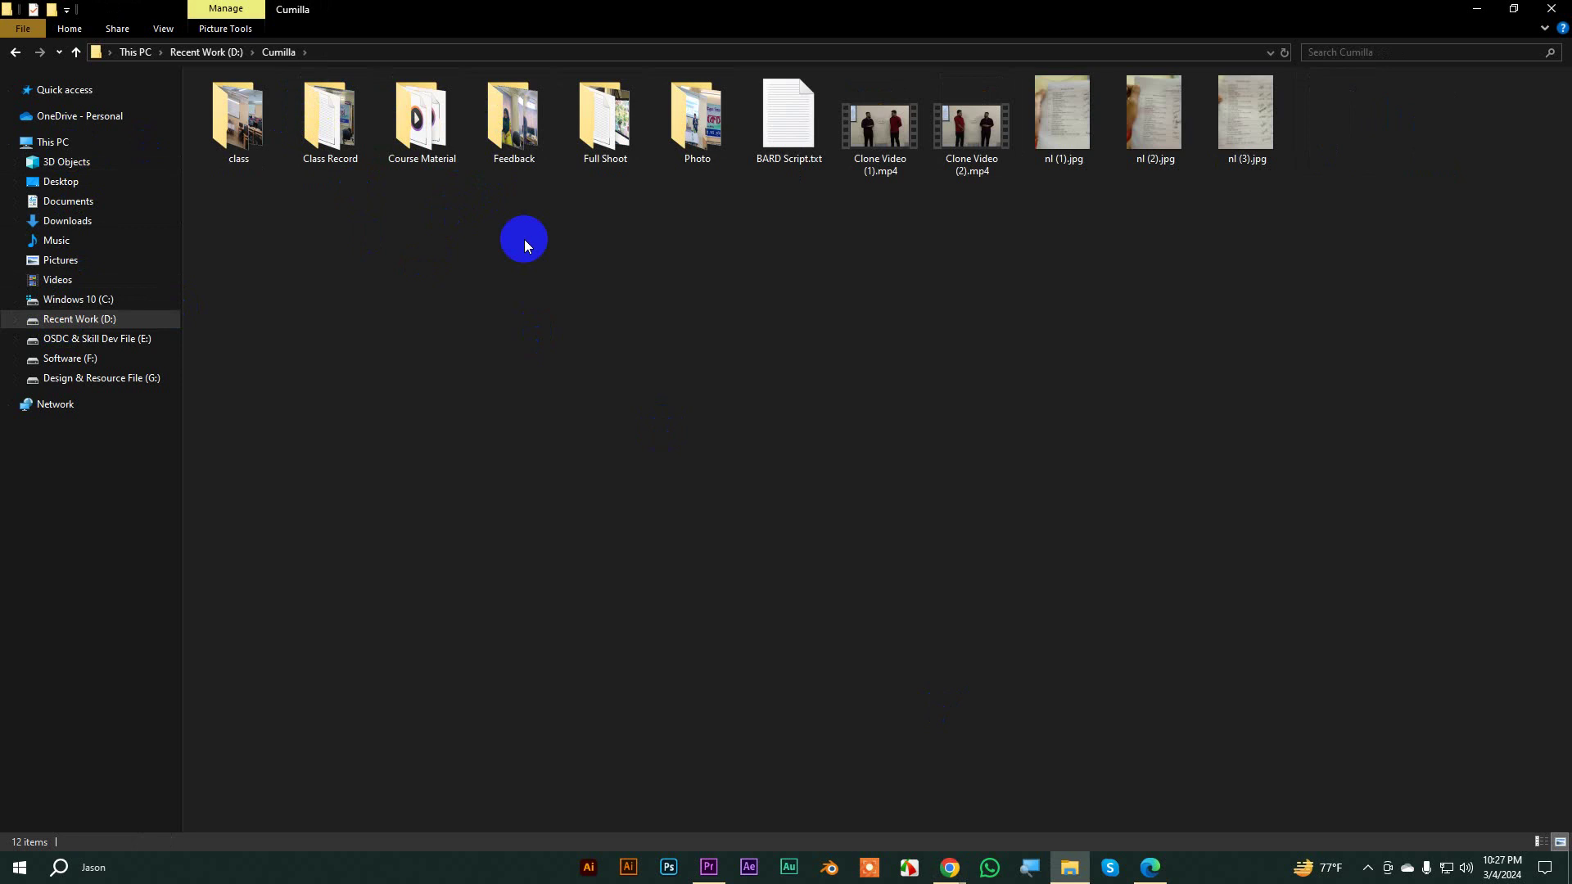
{"action": "double_click", "coordinate": [421, 131]}
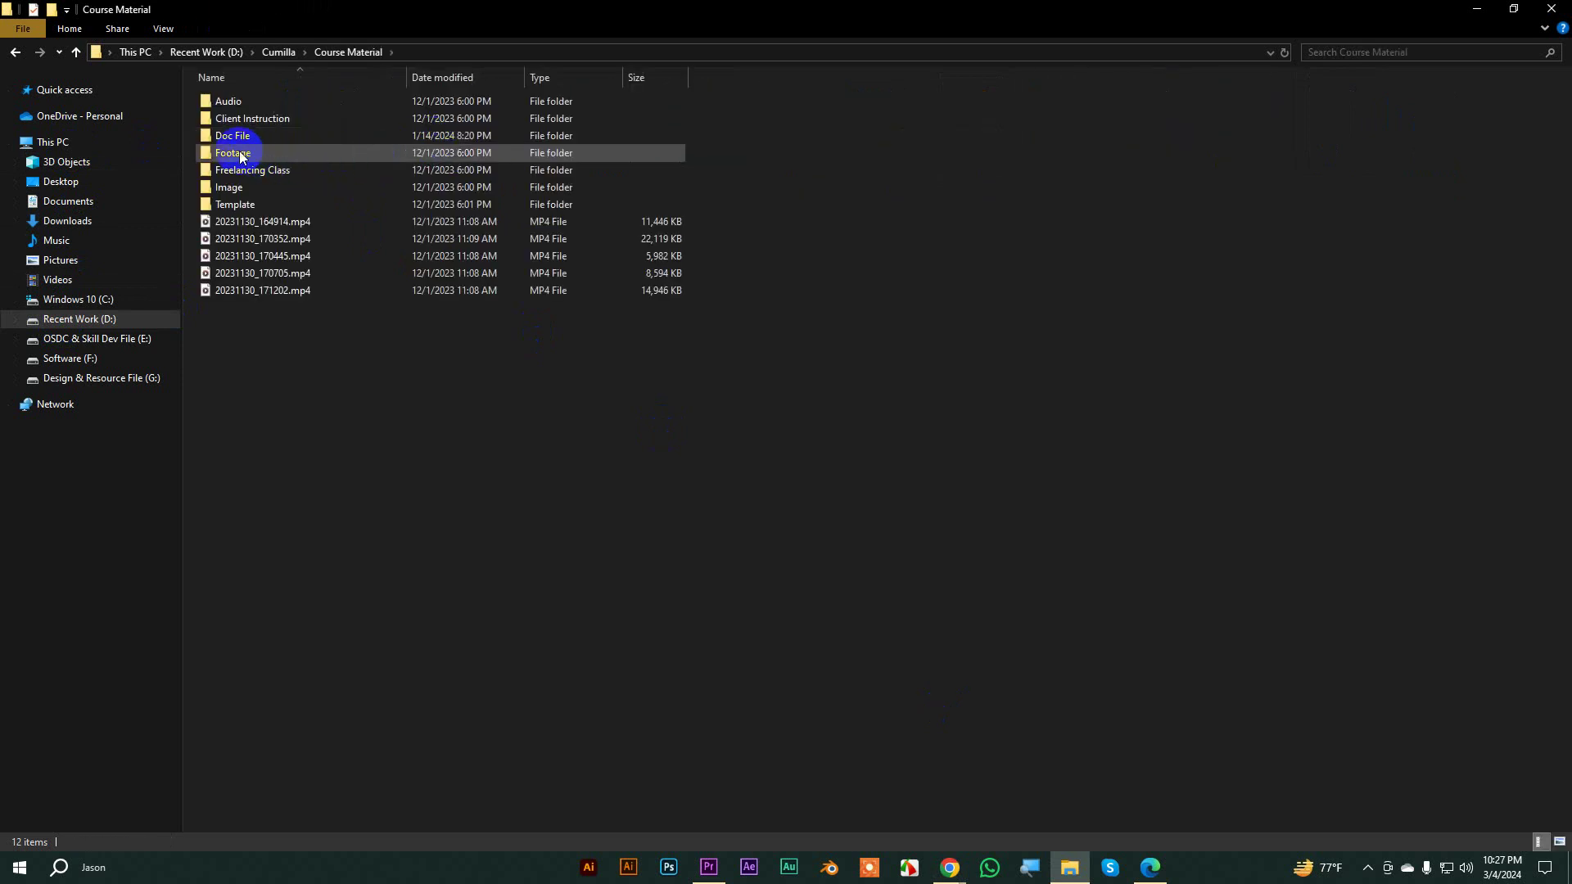
{"action": "double_click", "coordinate": [237, 153]}
{"action": "double_click", "coordinate": [256, 114]}
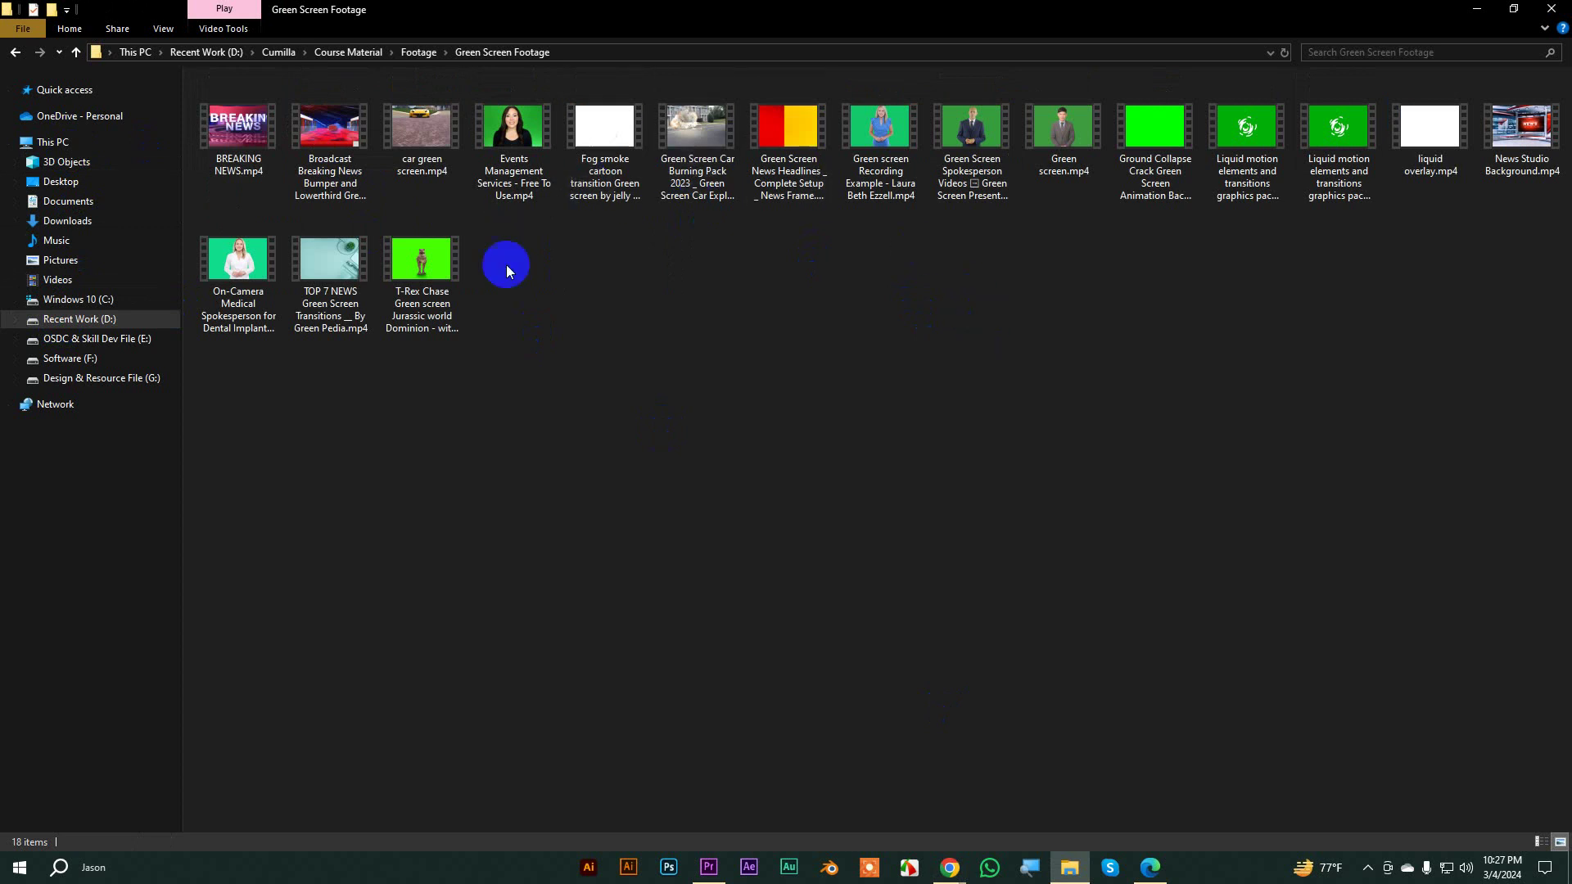
Step: Play the Events Management Services, Green screen Recording Example, Green Screen Spokesperson Videos and Green screen.mp4 clips to review their backgrounds
{"action": "double_click", "coordinate": [519, 139]}
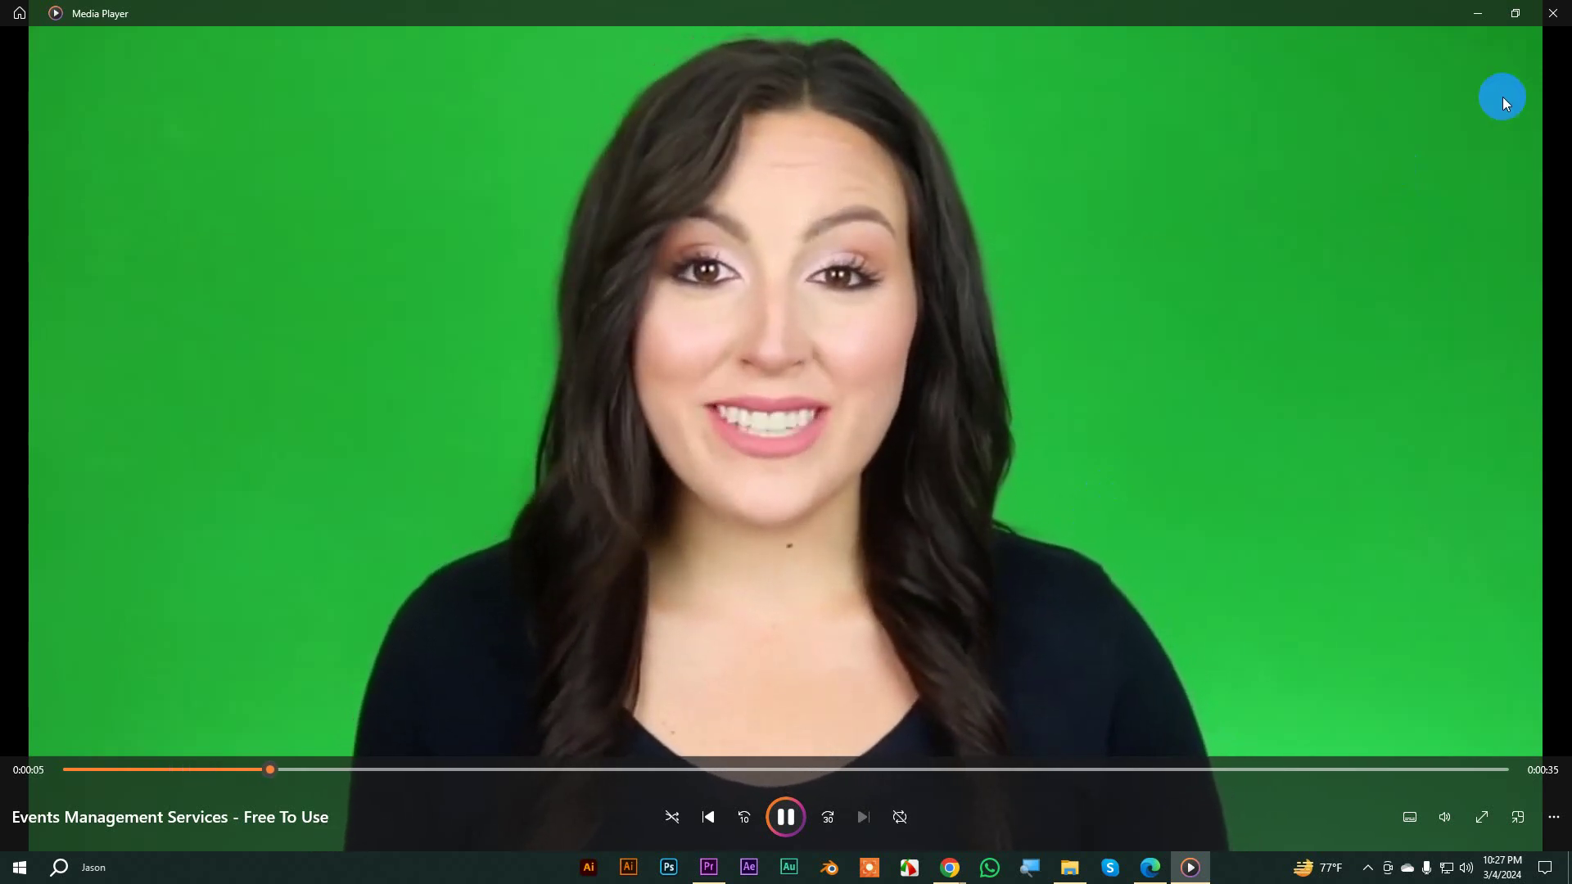
{"action": "left_click", "coordinate": [1560, 11]}
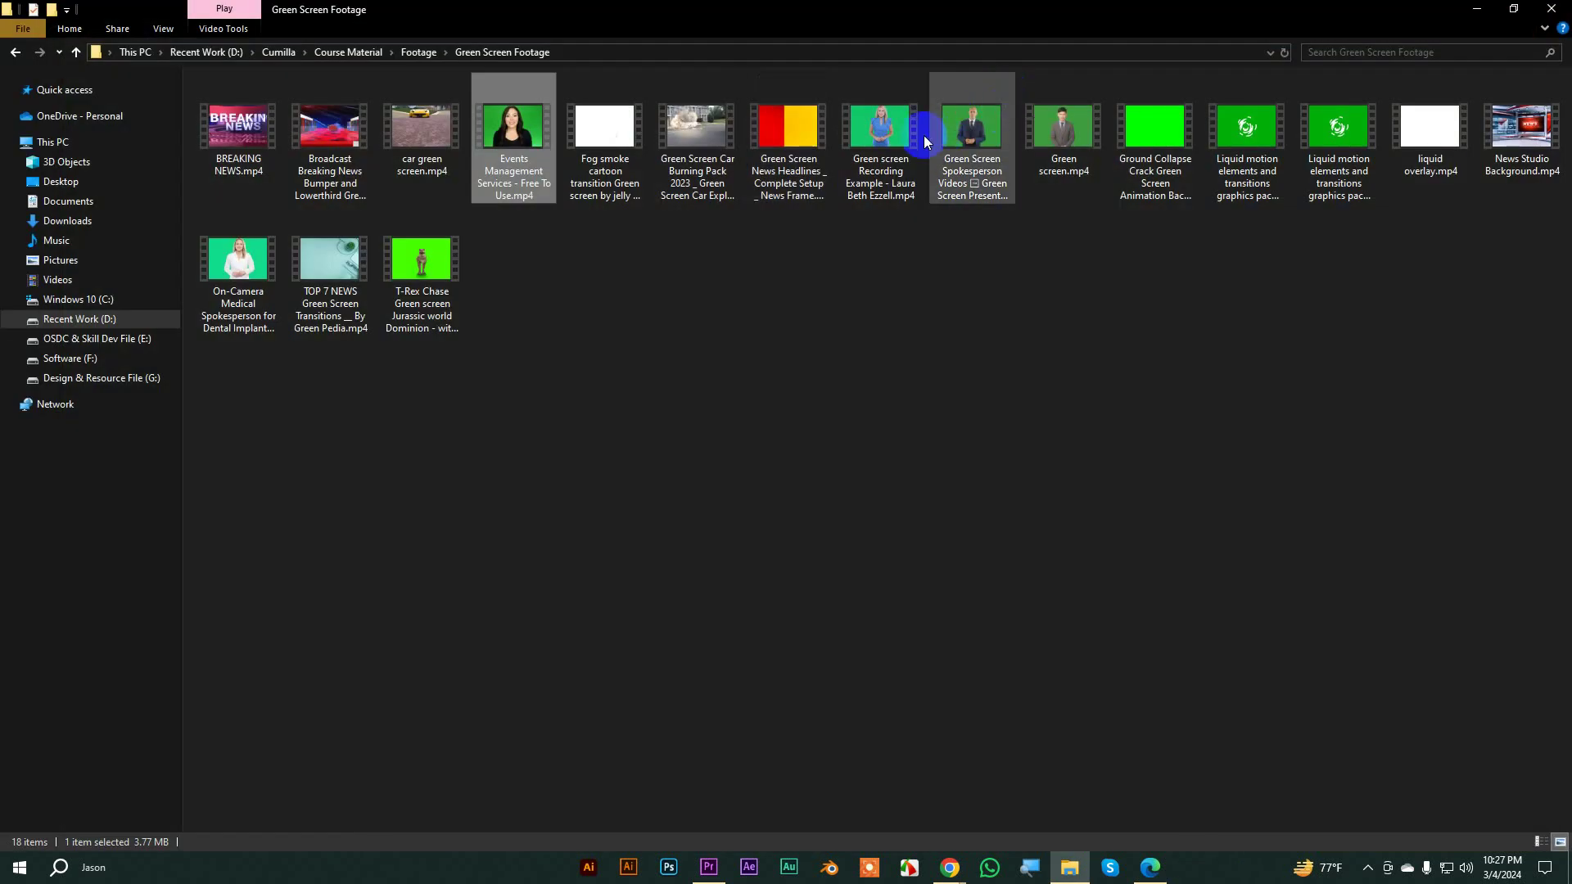
{"action": "double_click", "coordinate": [896, 135]}
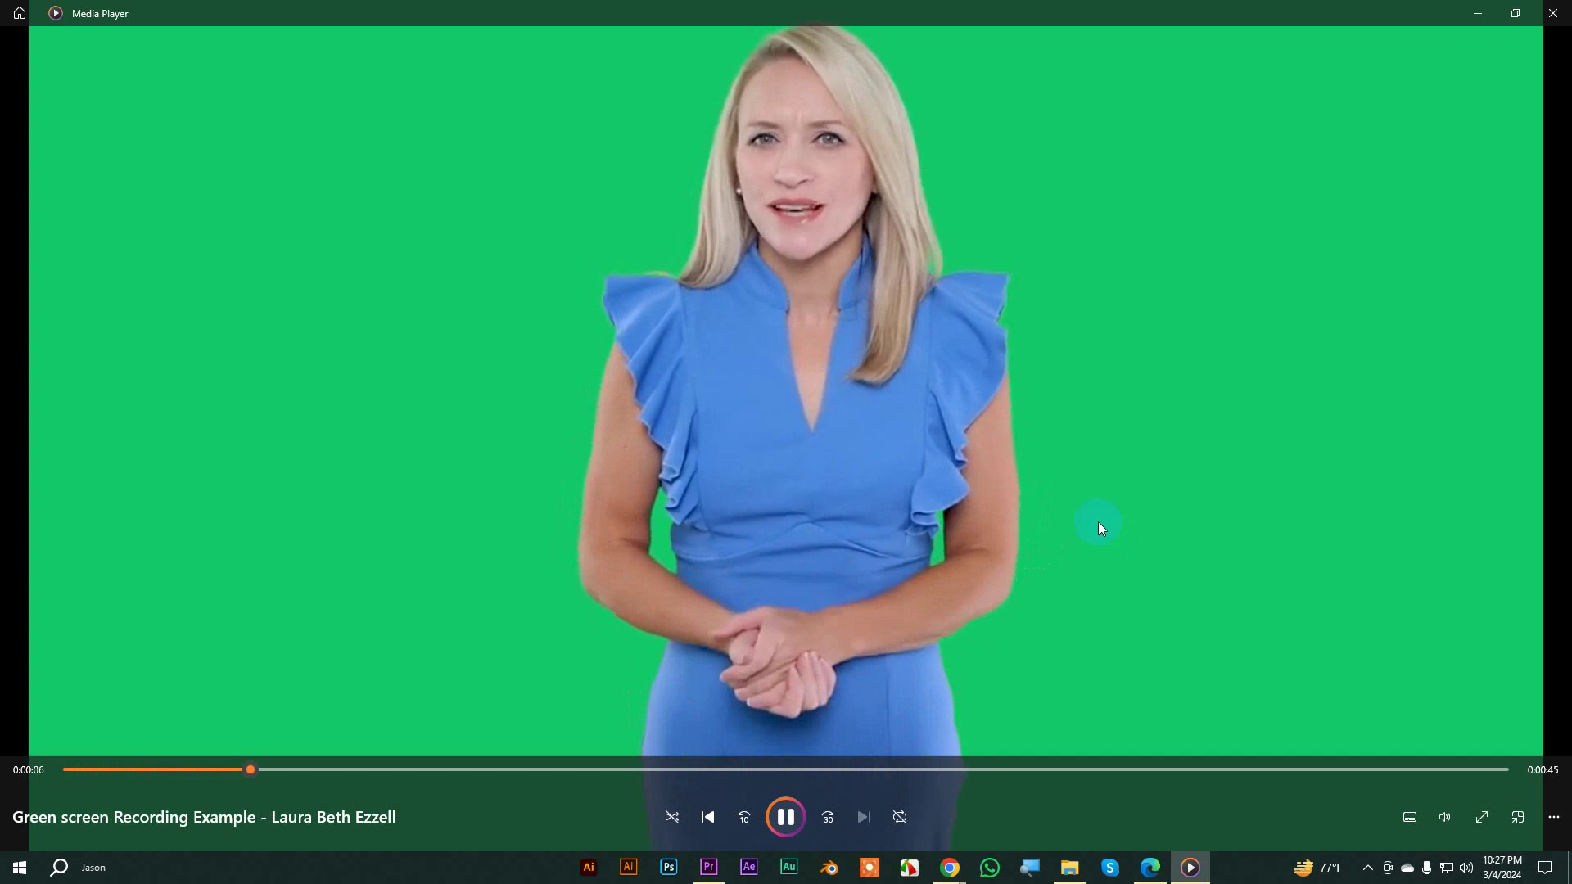
{"action": "left_click", "coordinate": [1553, 13]}
{"action": "double_click", "coordinate": [985, 152]}
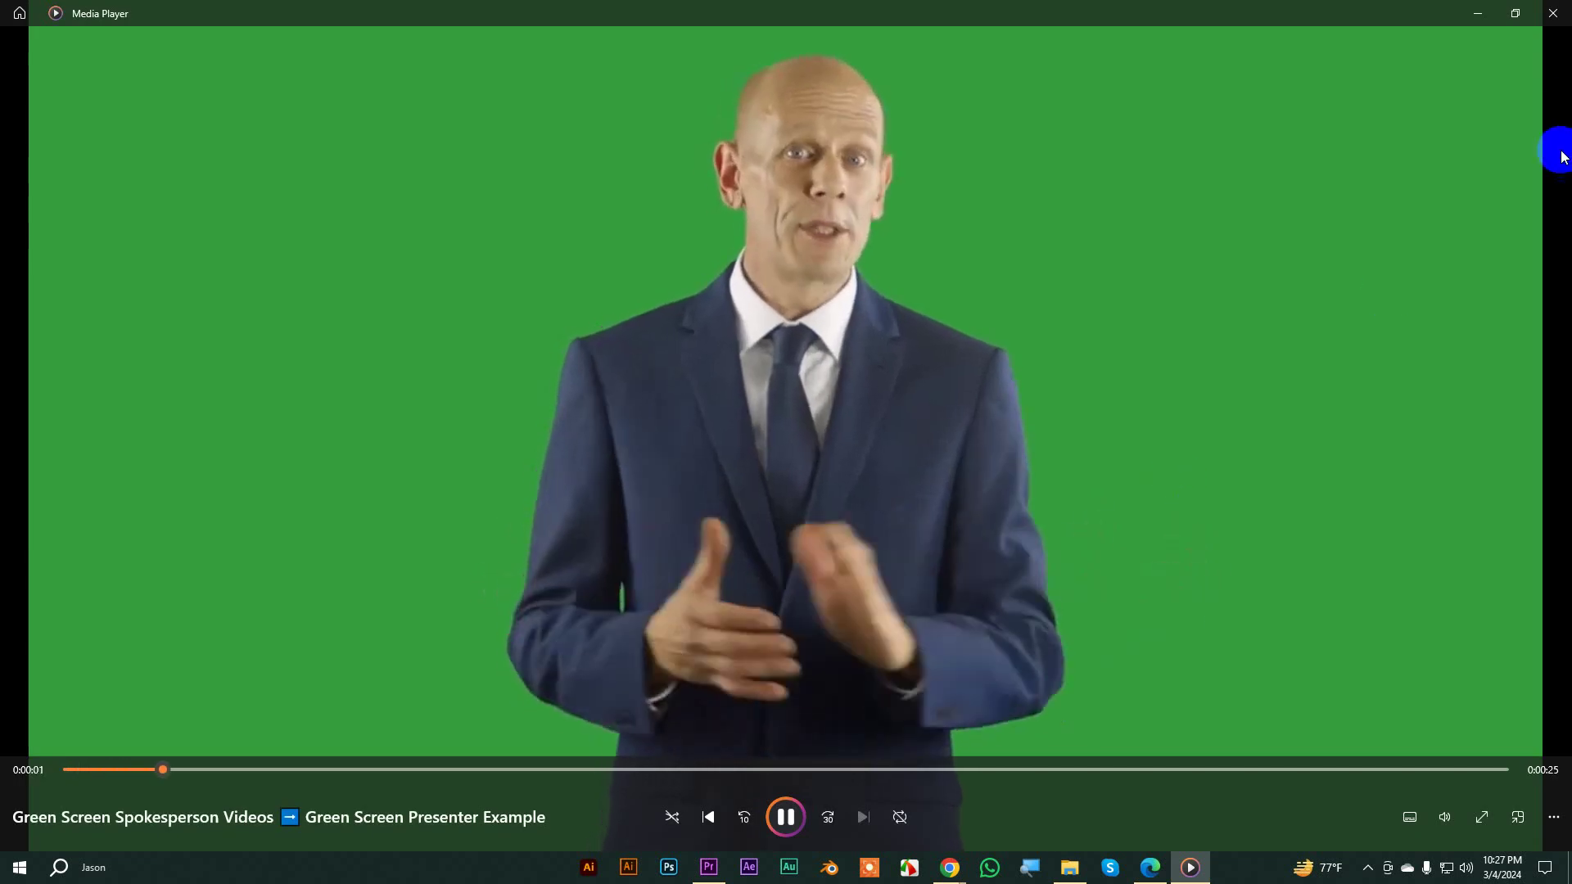
{"action": "left_click", "coordinate": [1553, 14]}
{"action": "double_click", "coordinate": [1063, 131]}
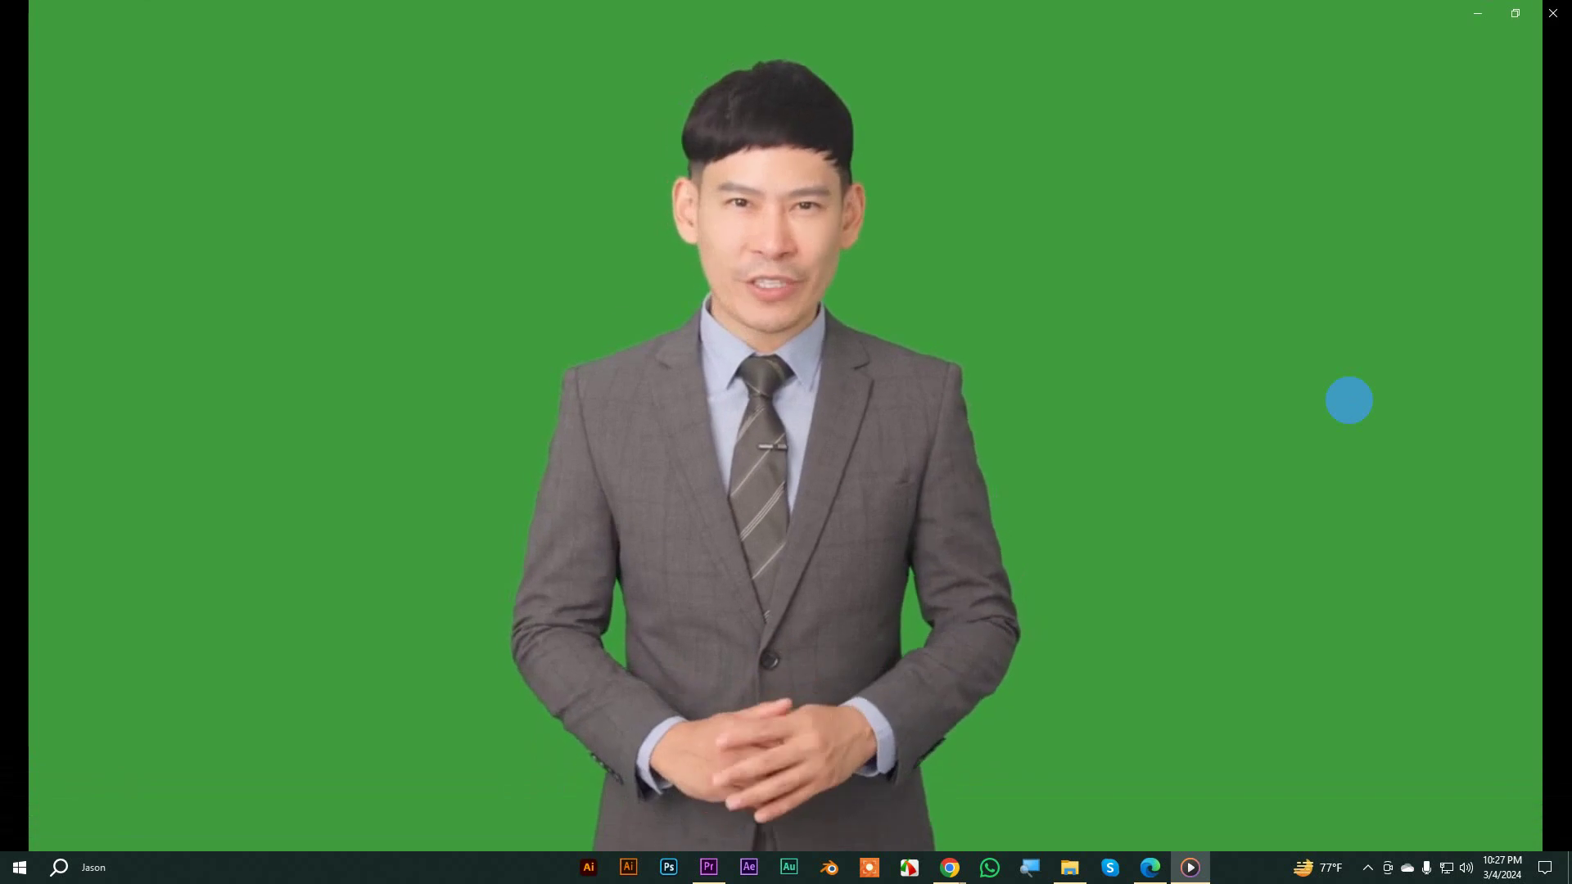
Step: Import BREAKING NEWS, T-Rex Chase, Green screen.mp4, first Liquid motion elements, News Studio Background and Green screen Recording Example clips into the Premiere Pro project
{"action": "left_click", "coordinate": [1562, 18]}
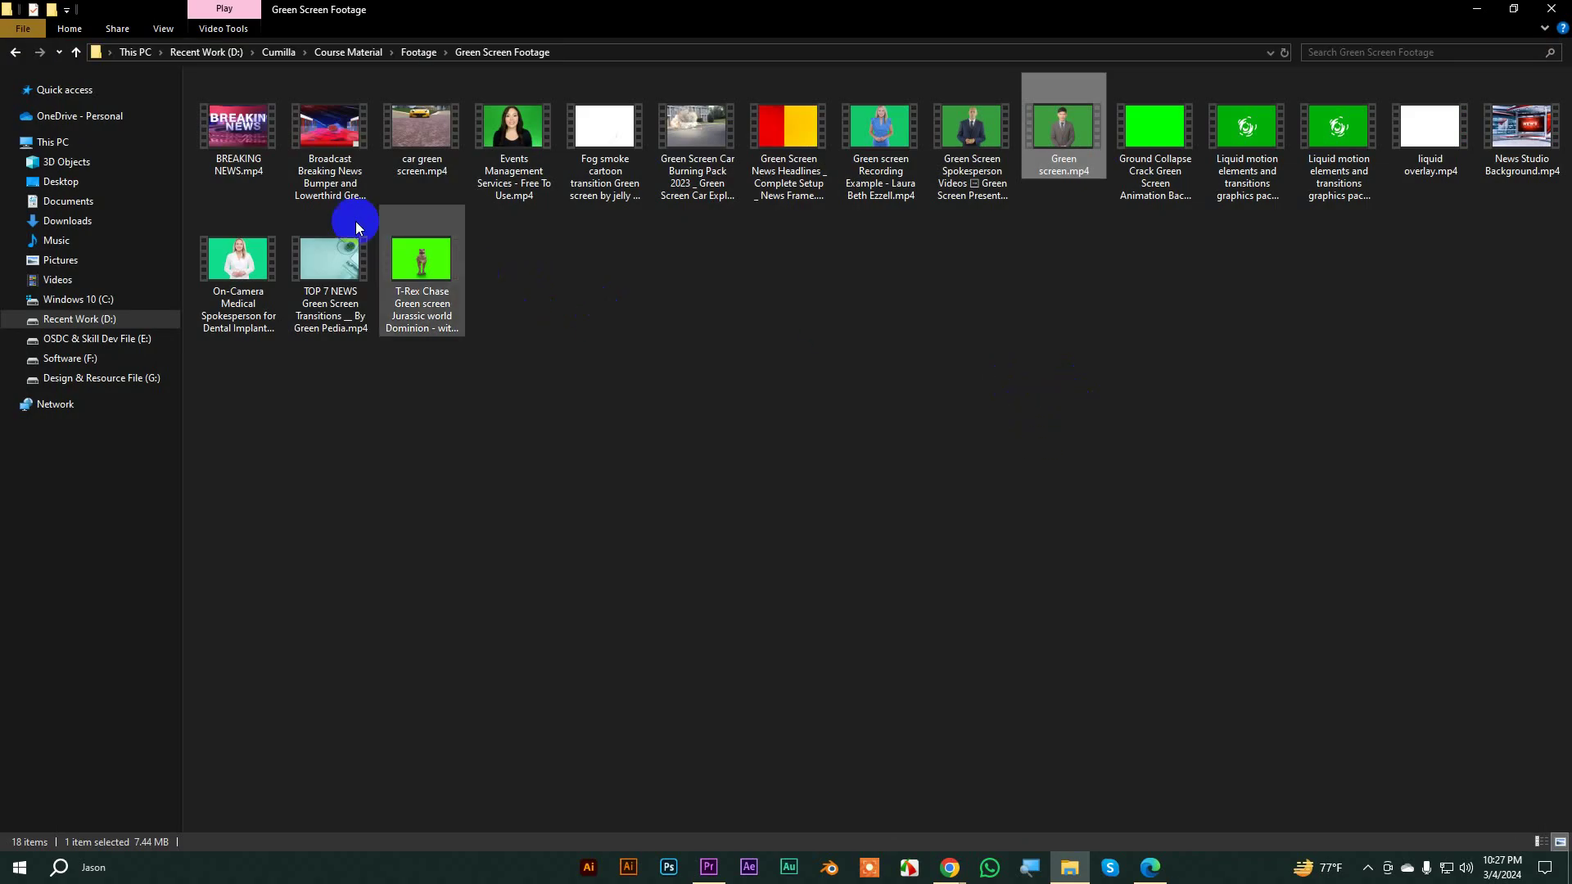
{"action": "left_click", "coordinate": [238, 143], "text": "ctrl"}
{"action": "left_click", "coordinate": [443, 267], "text": "ctrl"}
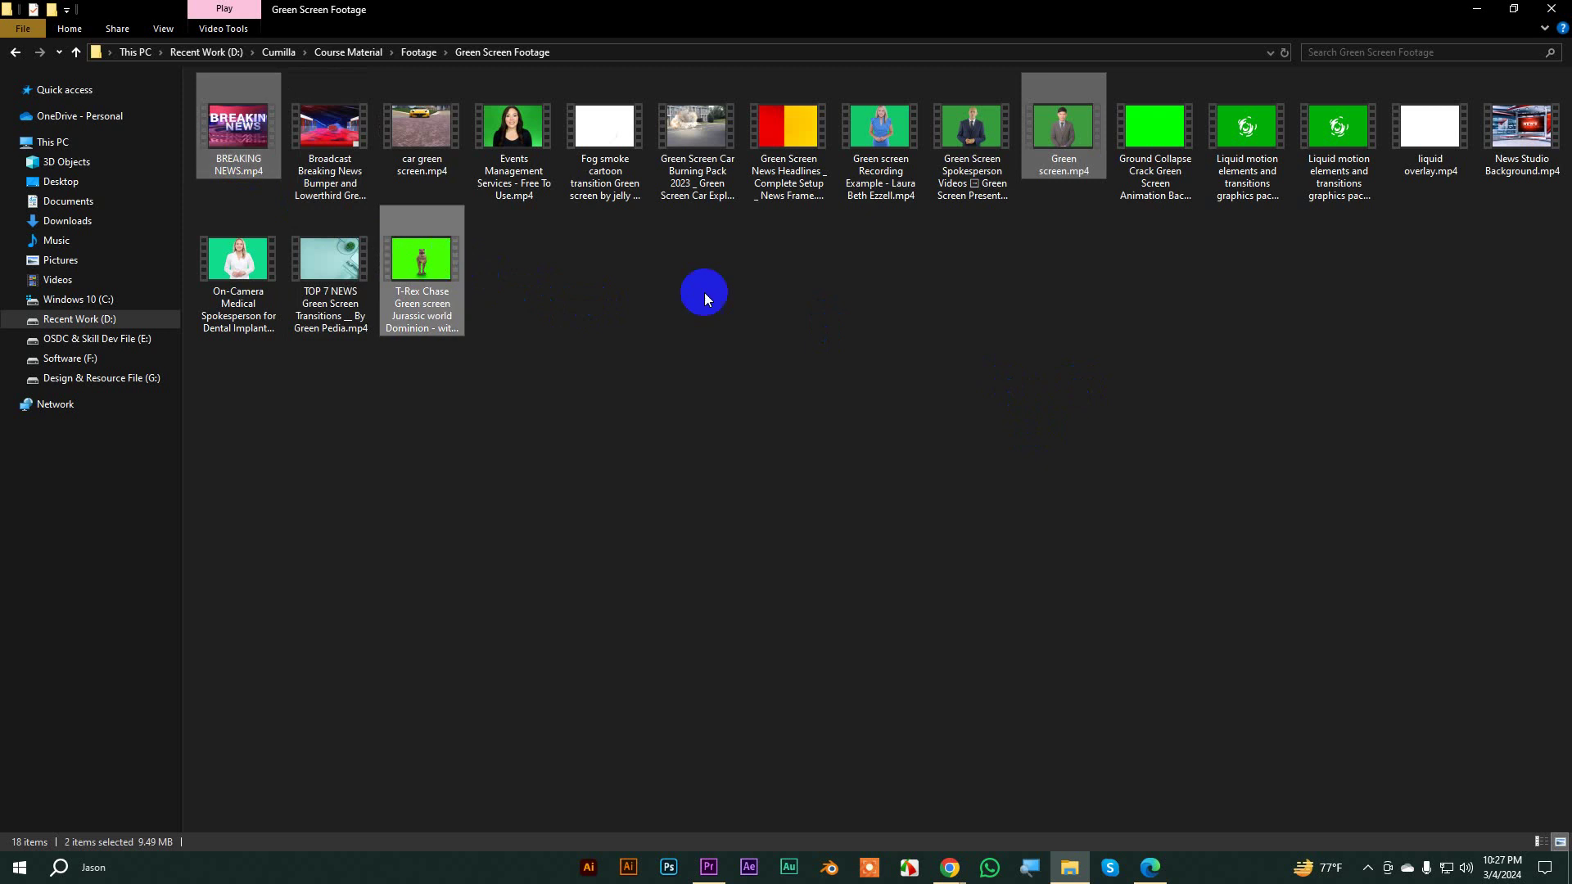
{"action": "left_click", "coordinate": [1252, 121], "text": "ctrl"}
{"action": "left_click", "coordinate": [1521, 129], "text": "ctrl"}
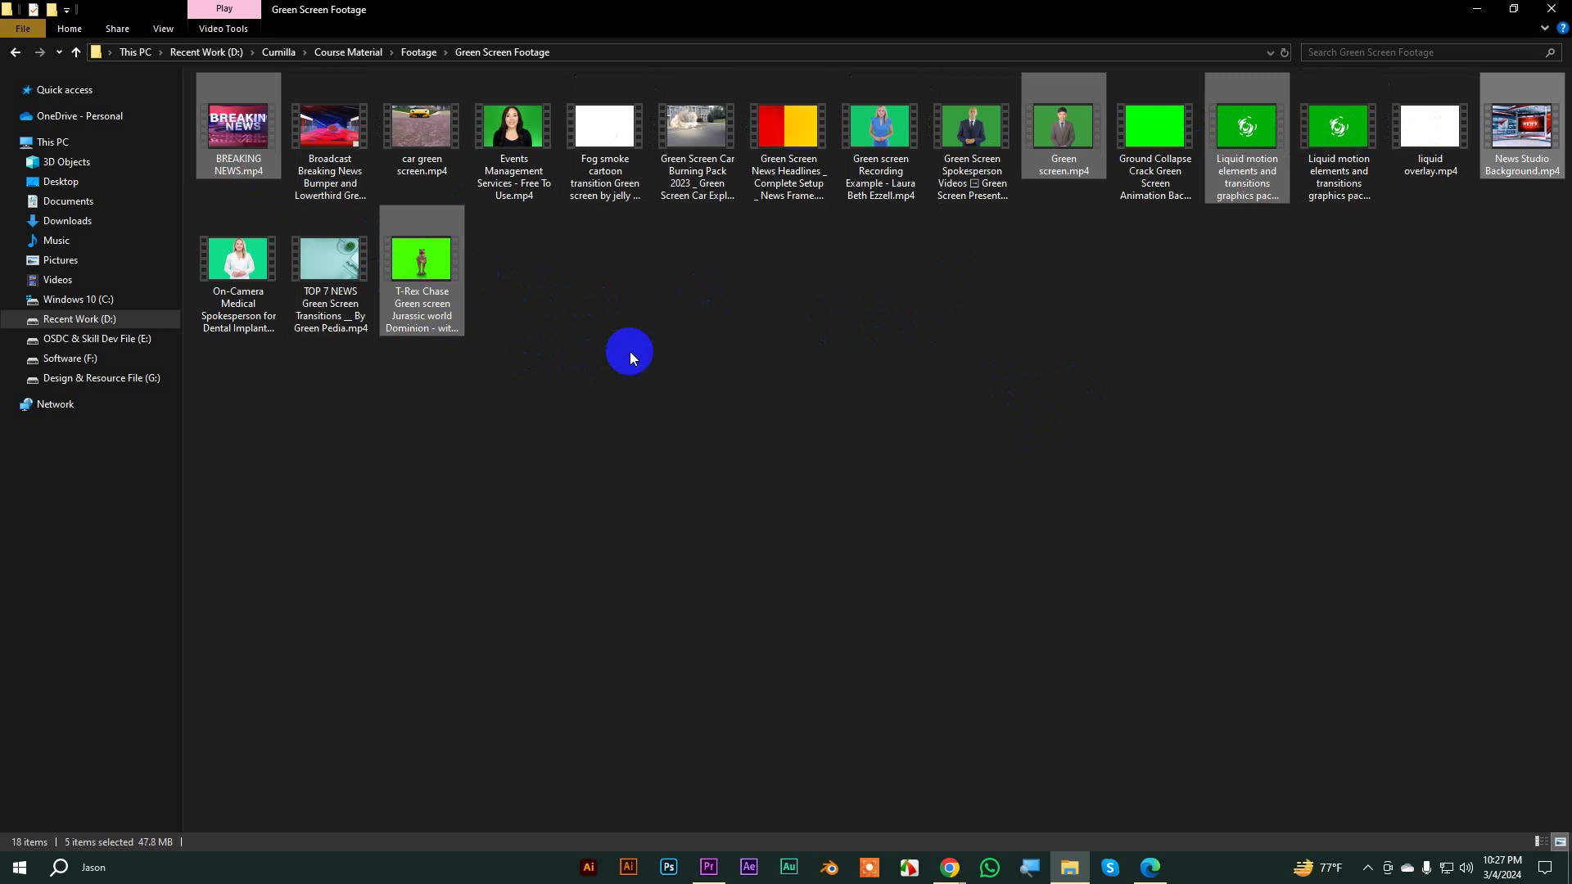
{"action": "left_click", "coordinate": [884, 131], "text": "ctrl"}
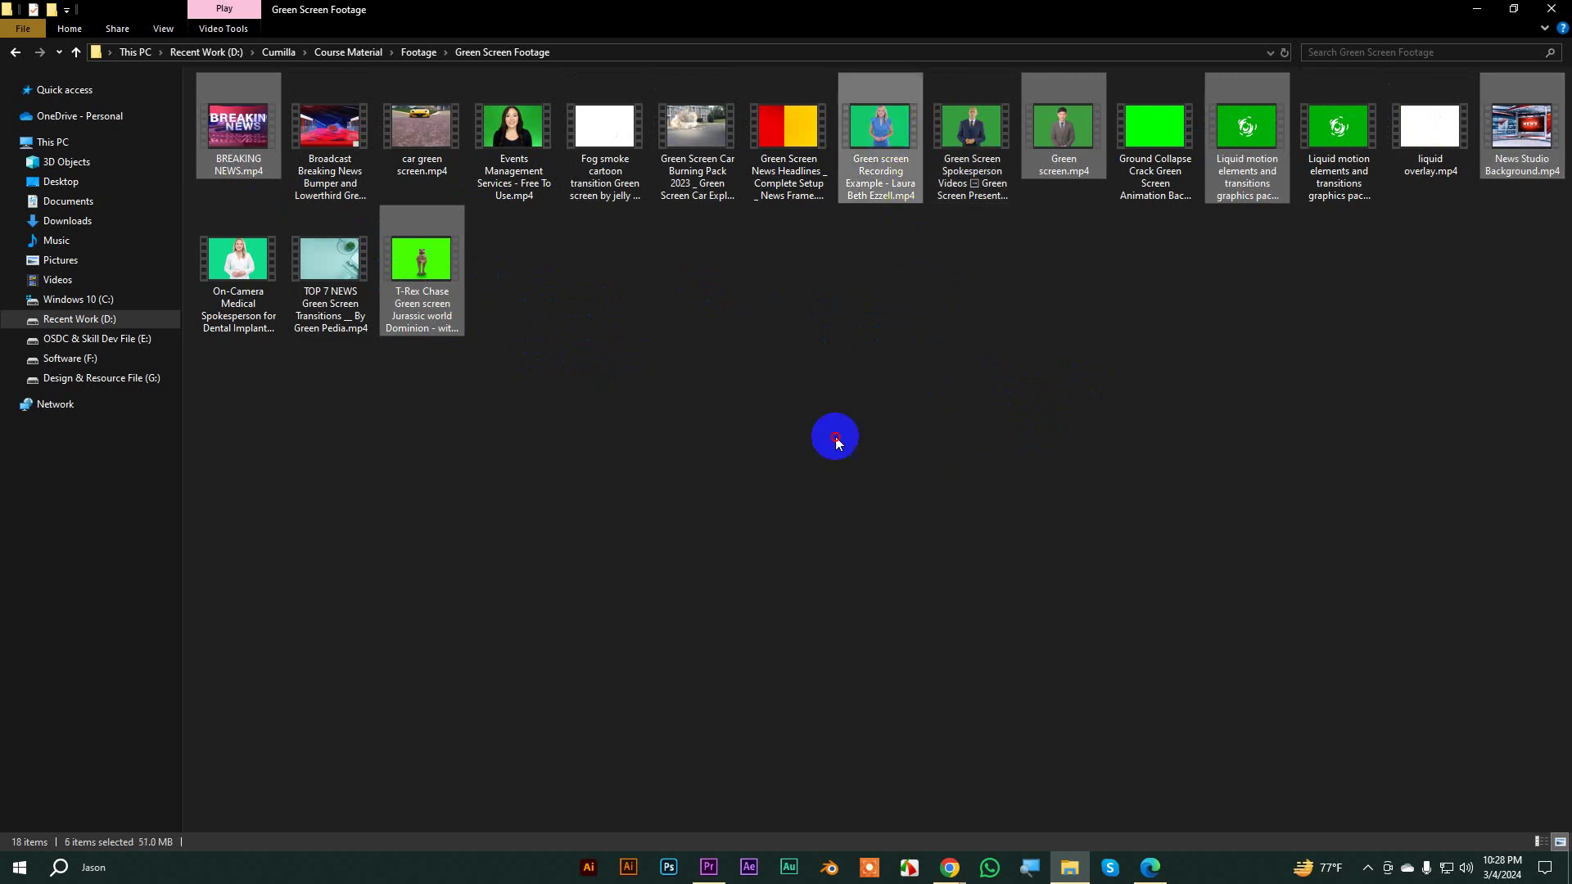
{"action": "left_click_drag", "start_coordinate": [880, 131], "coordinate": [139, 690]}
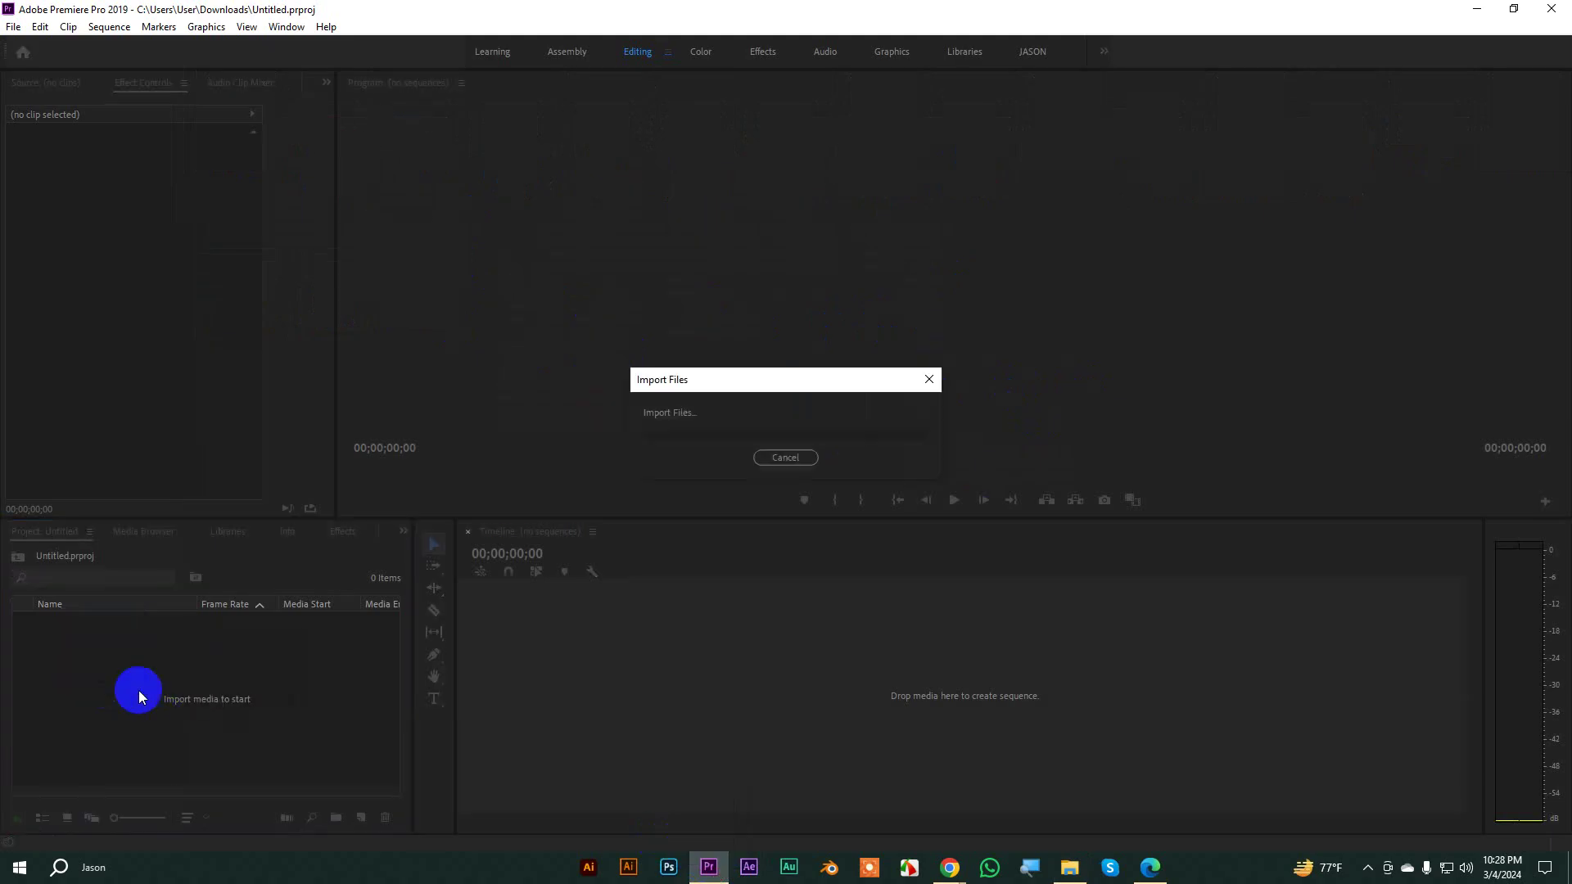
{"action": "left_click", "coordinate": [90, 755]}
Step: Preview BREAKING NEWS.mp4, create a sequence from it, and place the clip with its audio at the start of V1 and A1
{"action": "double_click", "coordinate": [72, 620]}
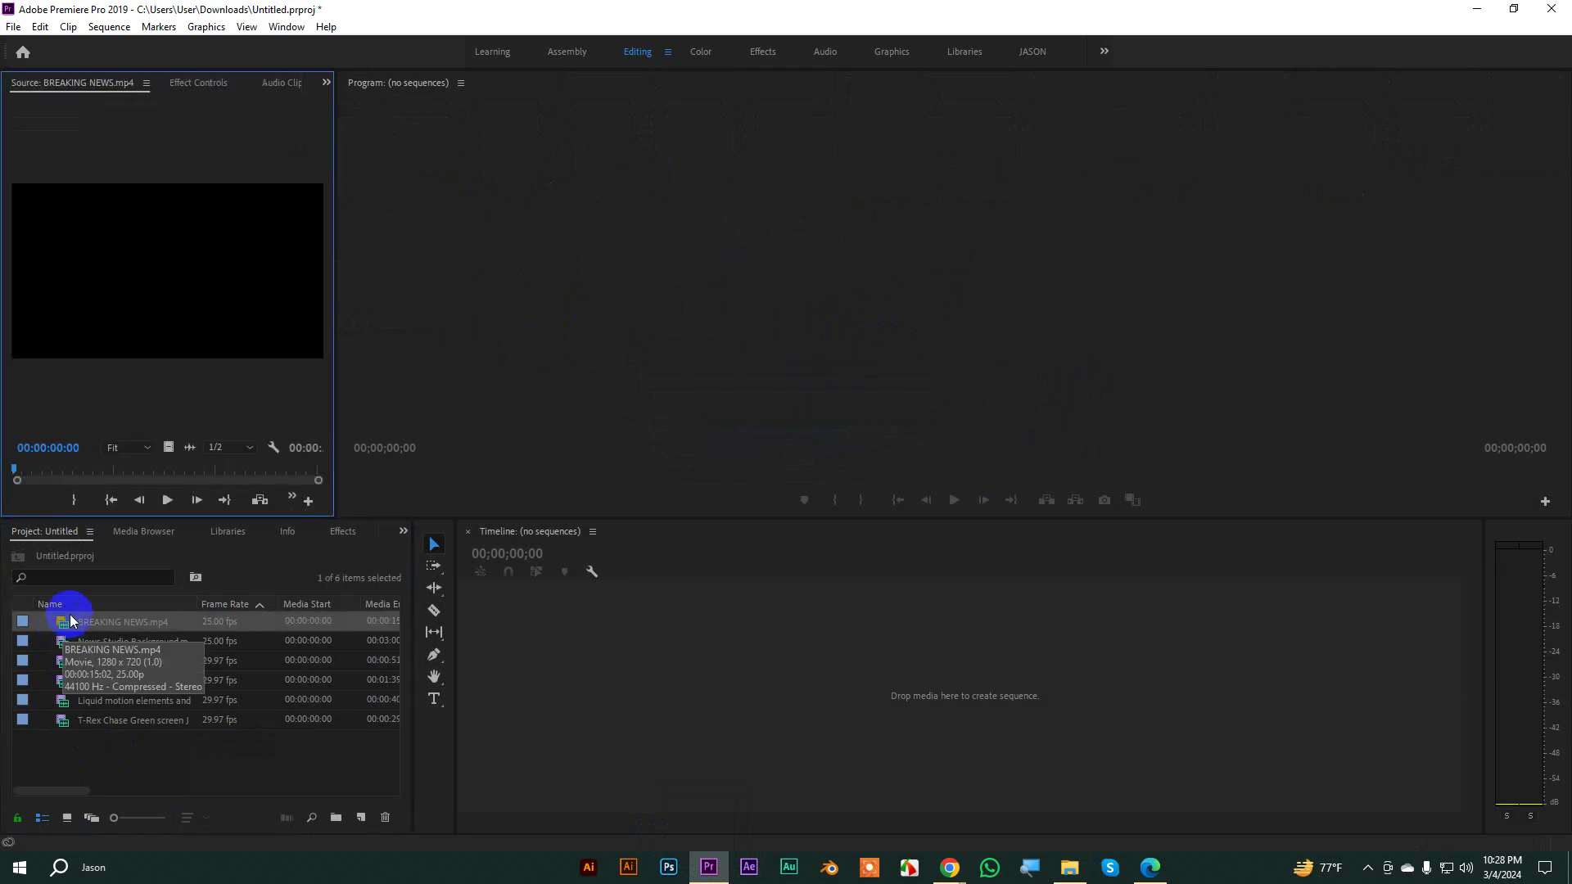
{"action": "left_click_drag", "start_coordinate": [16, 469], "coordinate": [62, 468]}
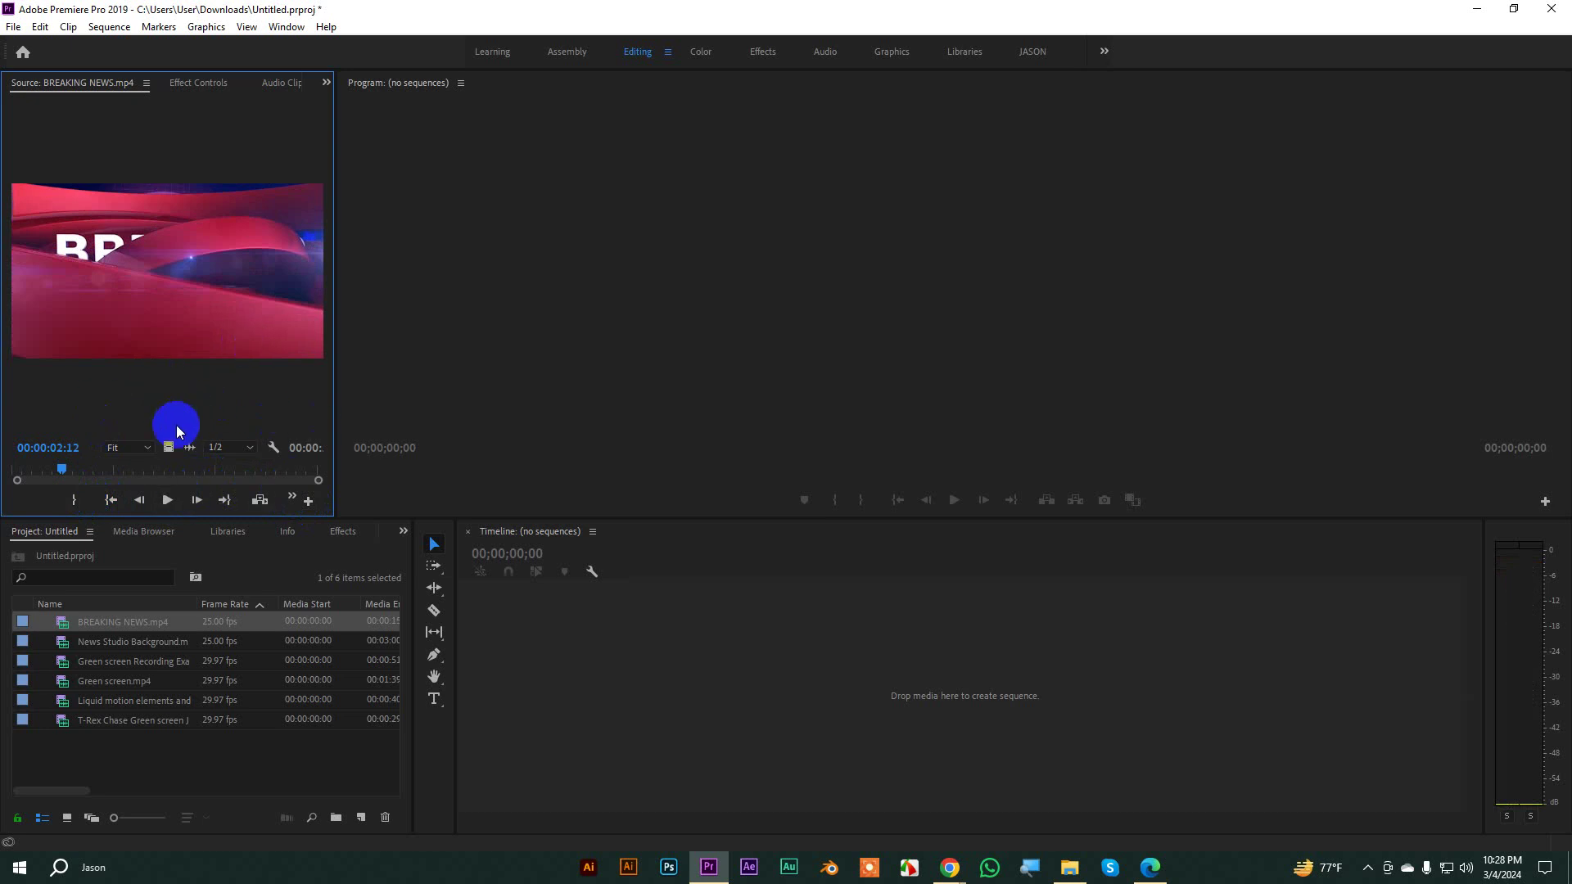
{"action": "left_click_drag", "start_coordinate": [56, 467], "coordinate": [10, 479]}
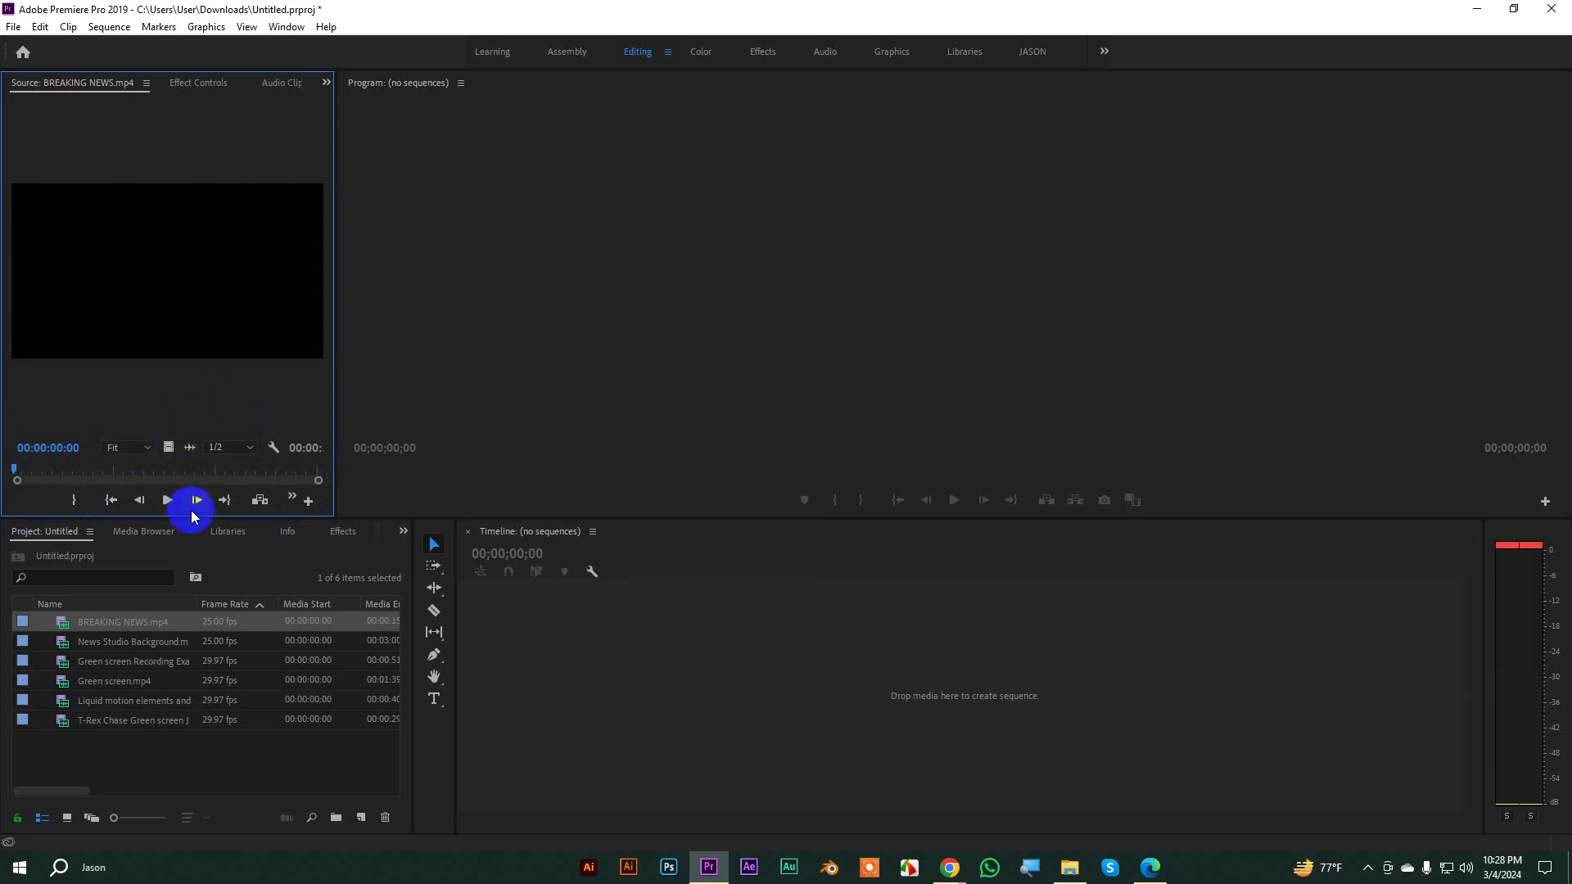
{"action": "left_click_drag", "start_coordinate": [169, 447], "coordinate": [542, 695]}
{"action": "left_click_drag", "start_coordinate": [647, 573], "coordinate": [673, 575]}
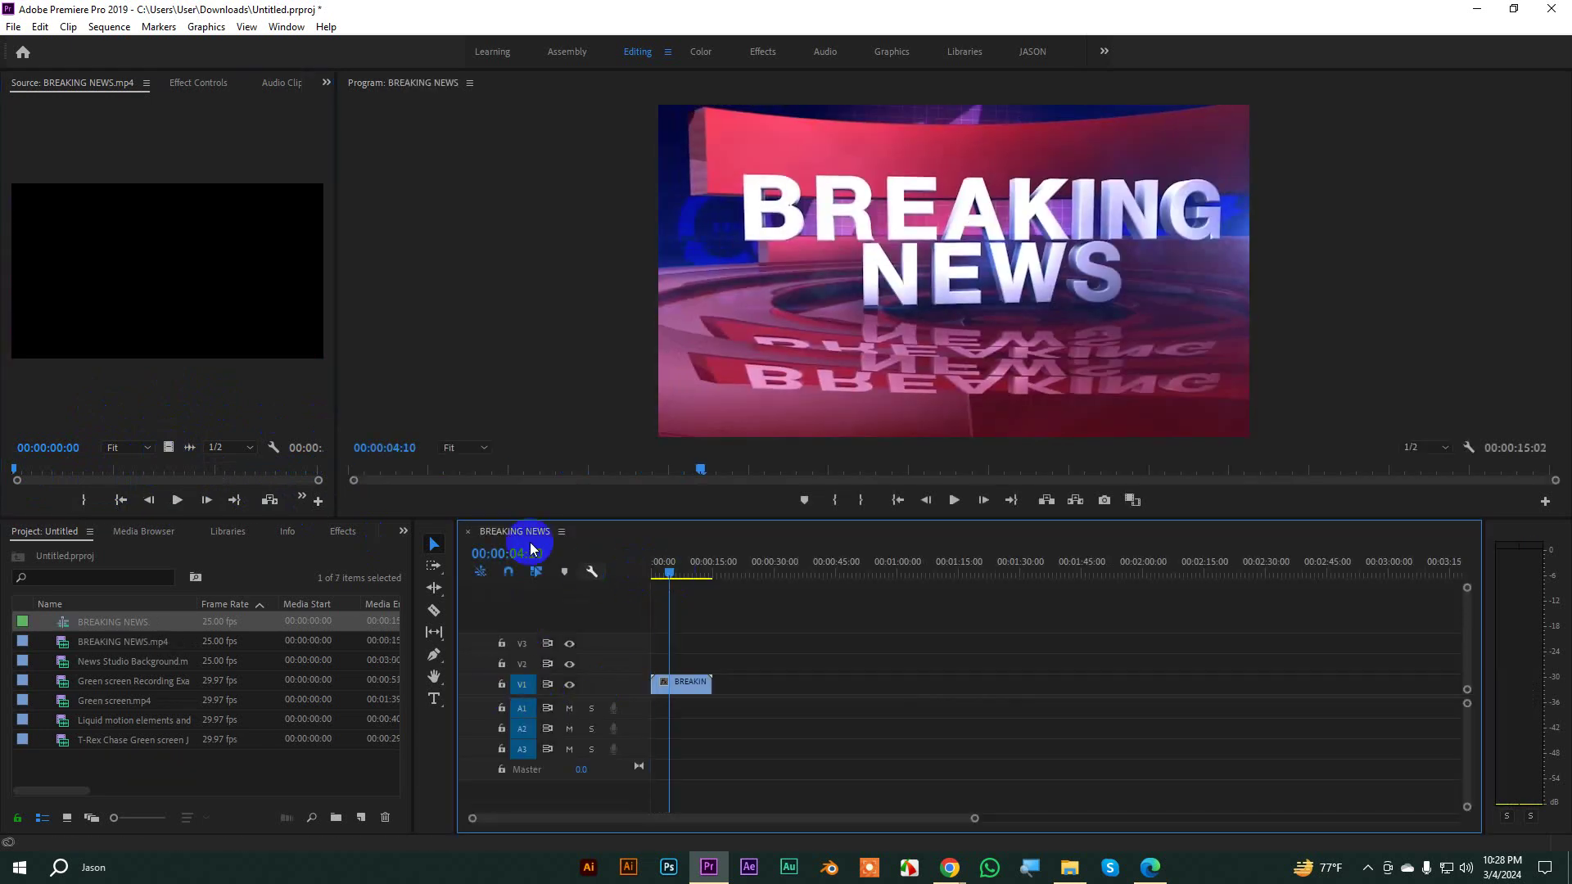
{"action": "key", "text": "ctrl+z"}
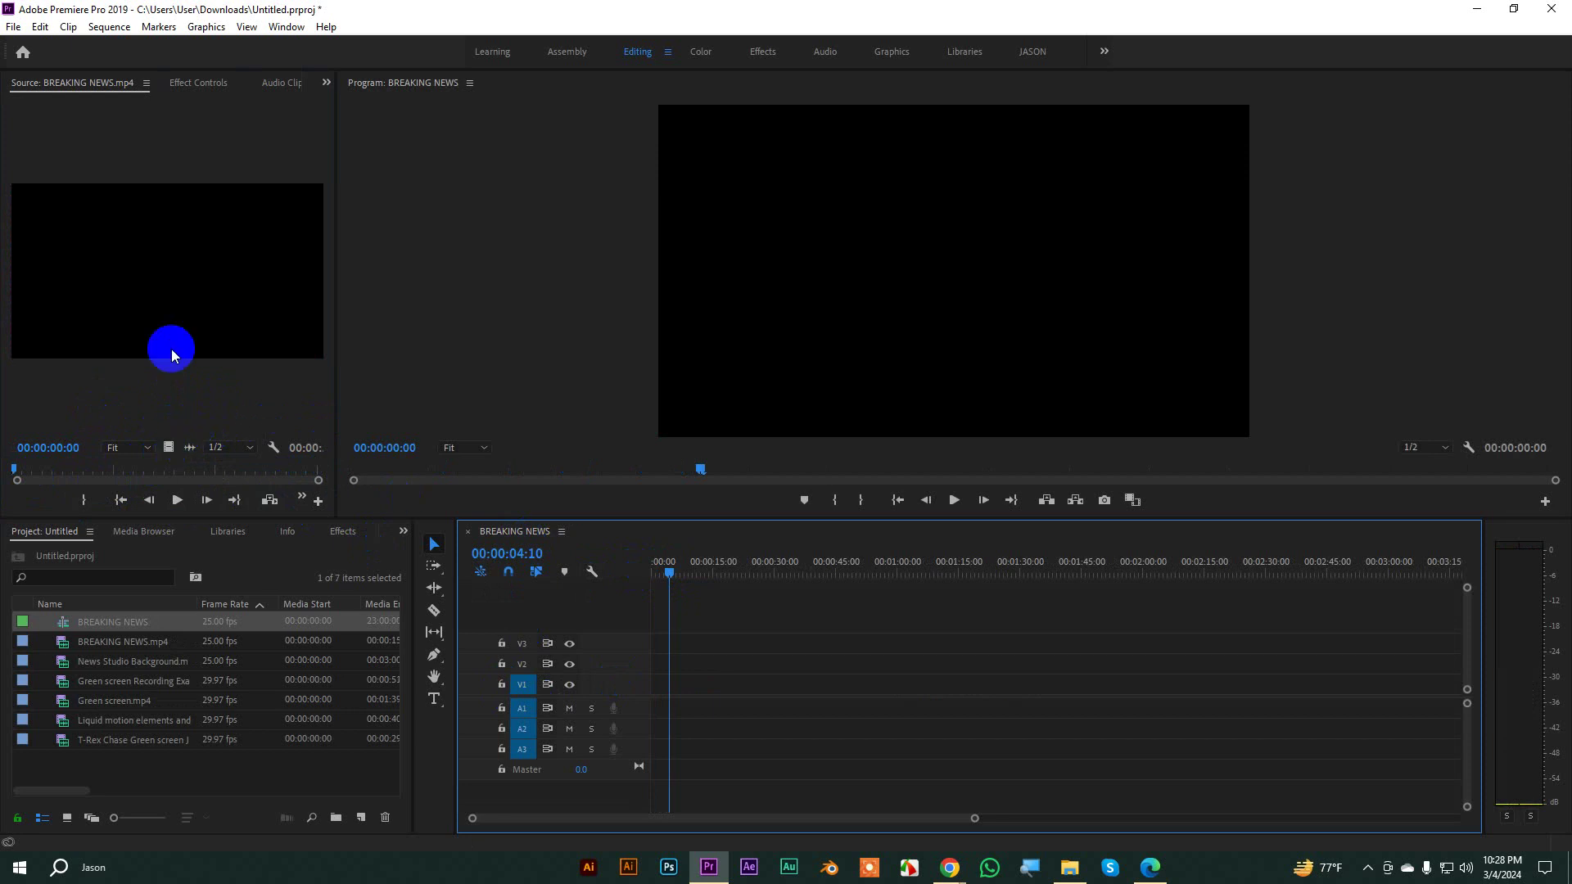
{"action": "left_click_drag", "start_coordinate": [217, 333], "coordinate": [647, 702]}
{"action": "mouse_move", "coordinate": [688, 577]}
{"action": "left_mouse_down"}
{"action": "mouse_move", "coordinate": [642, 572]}
{"action": "mouse_move", "coordinate": [709, 582]}
{"action": "left_mouse_up"}
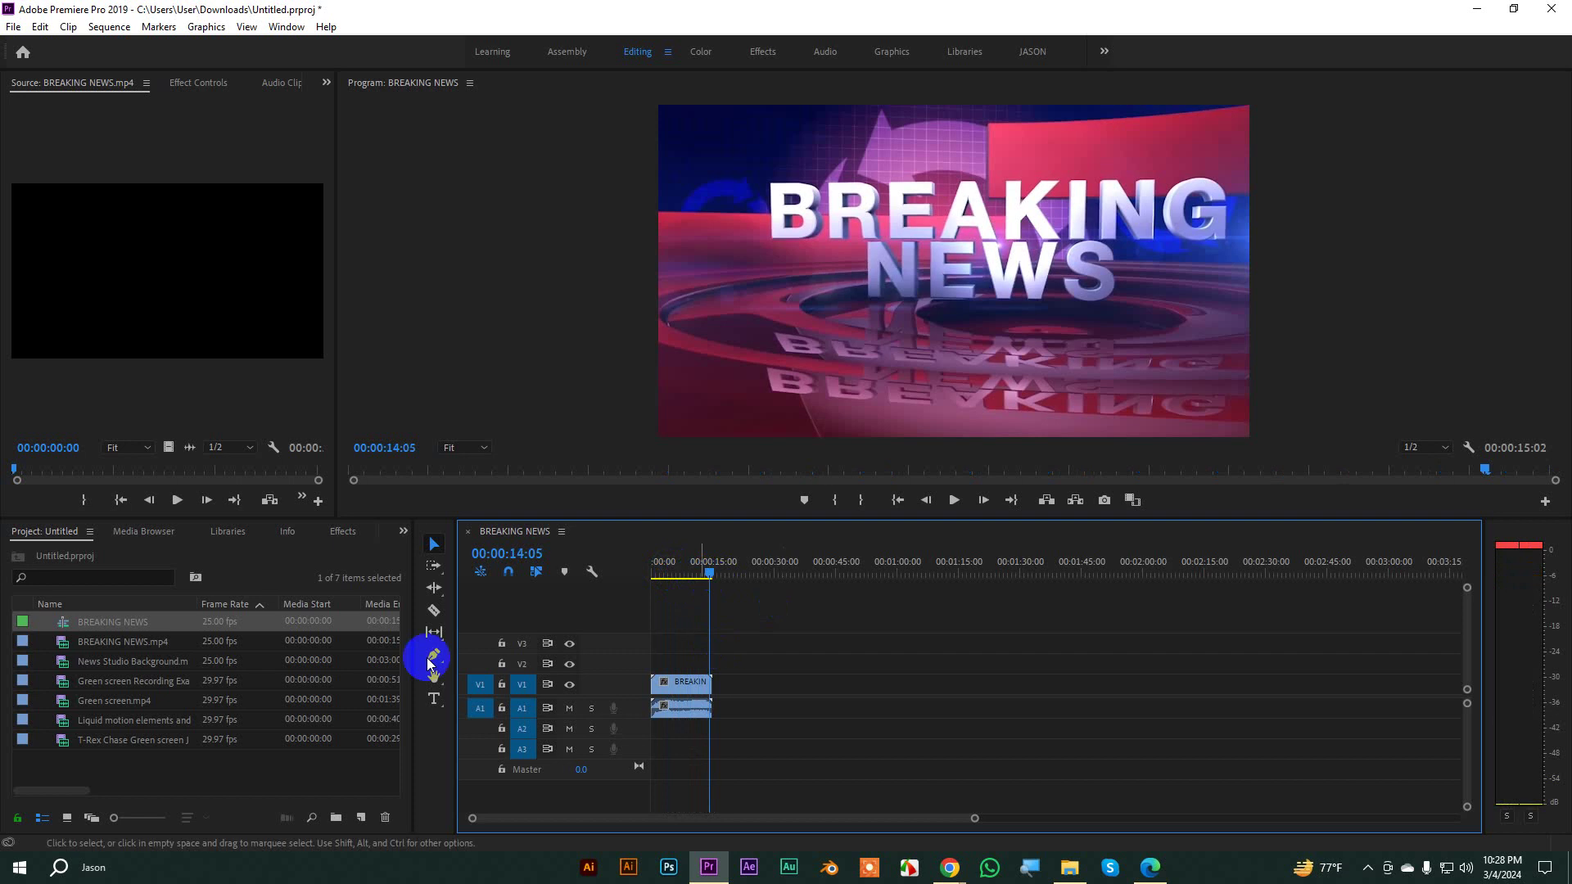
Step: Add News Studio Background.mp4 directly after the BREAKING NEWS clip on V1 and scale it to the frame size
{"action": "double_click", "coordinate": [65, 667]}
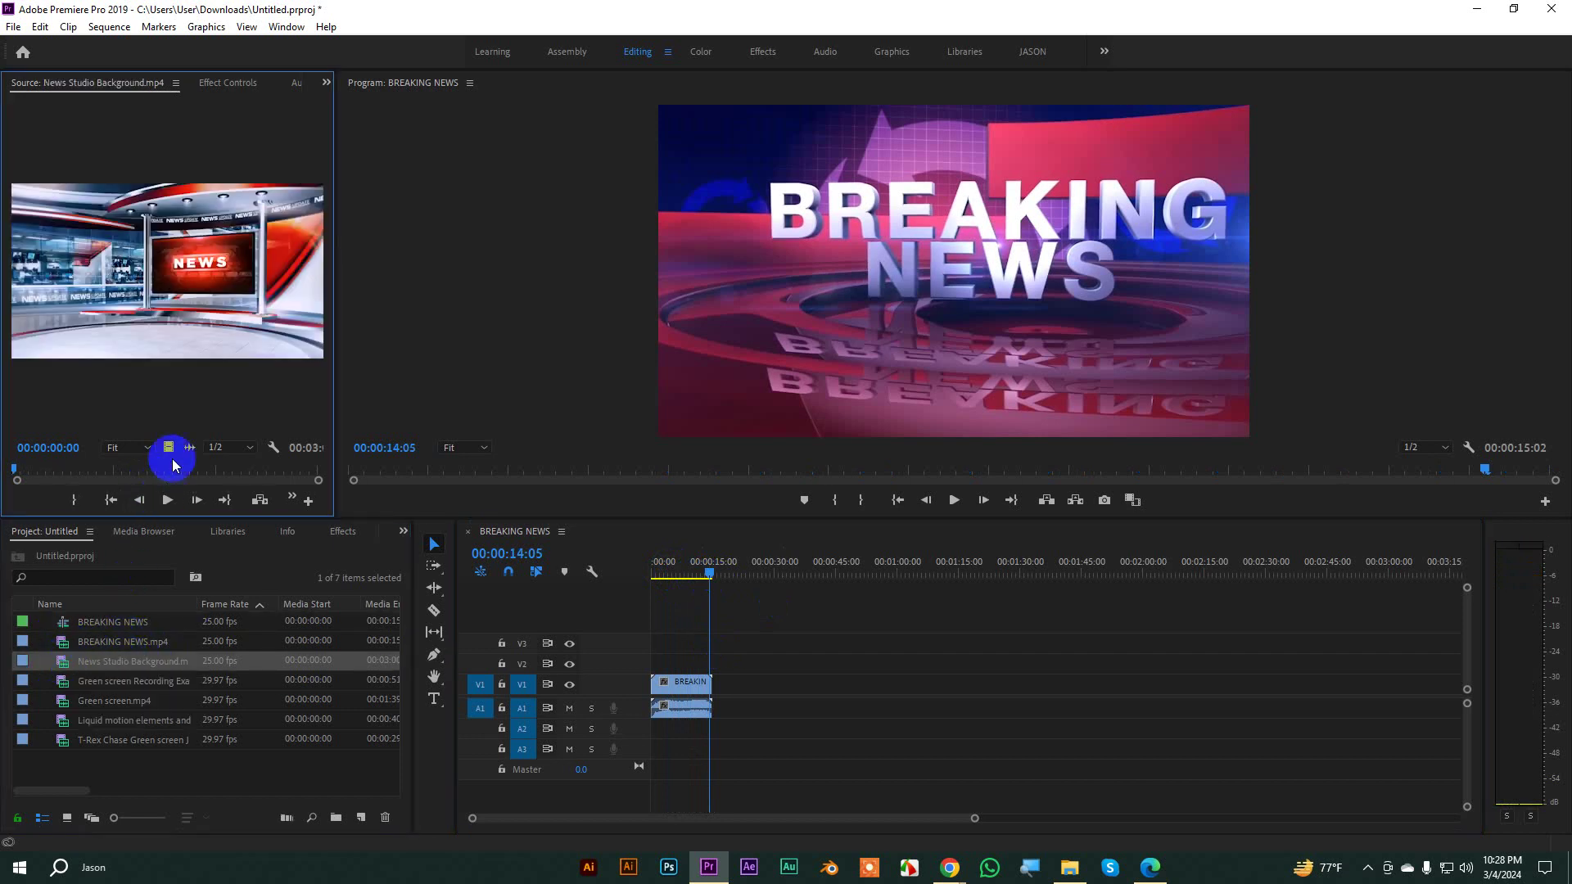
{"action": "left_click_drag", "start_coordinate": [183, 294], "coordinate": [725, 709]}
{"action": "left_click", "coordinate": [759, 684]}
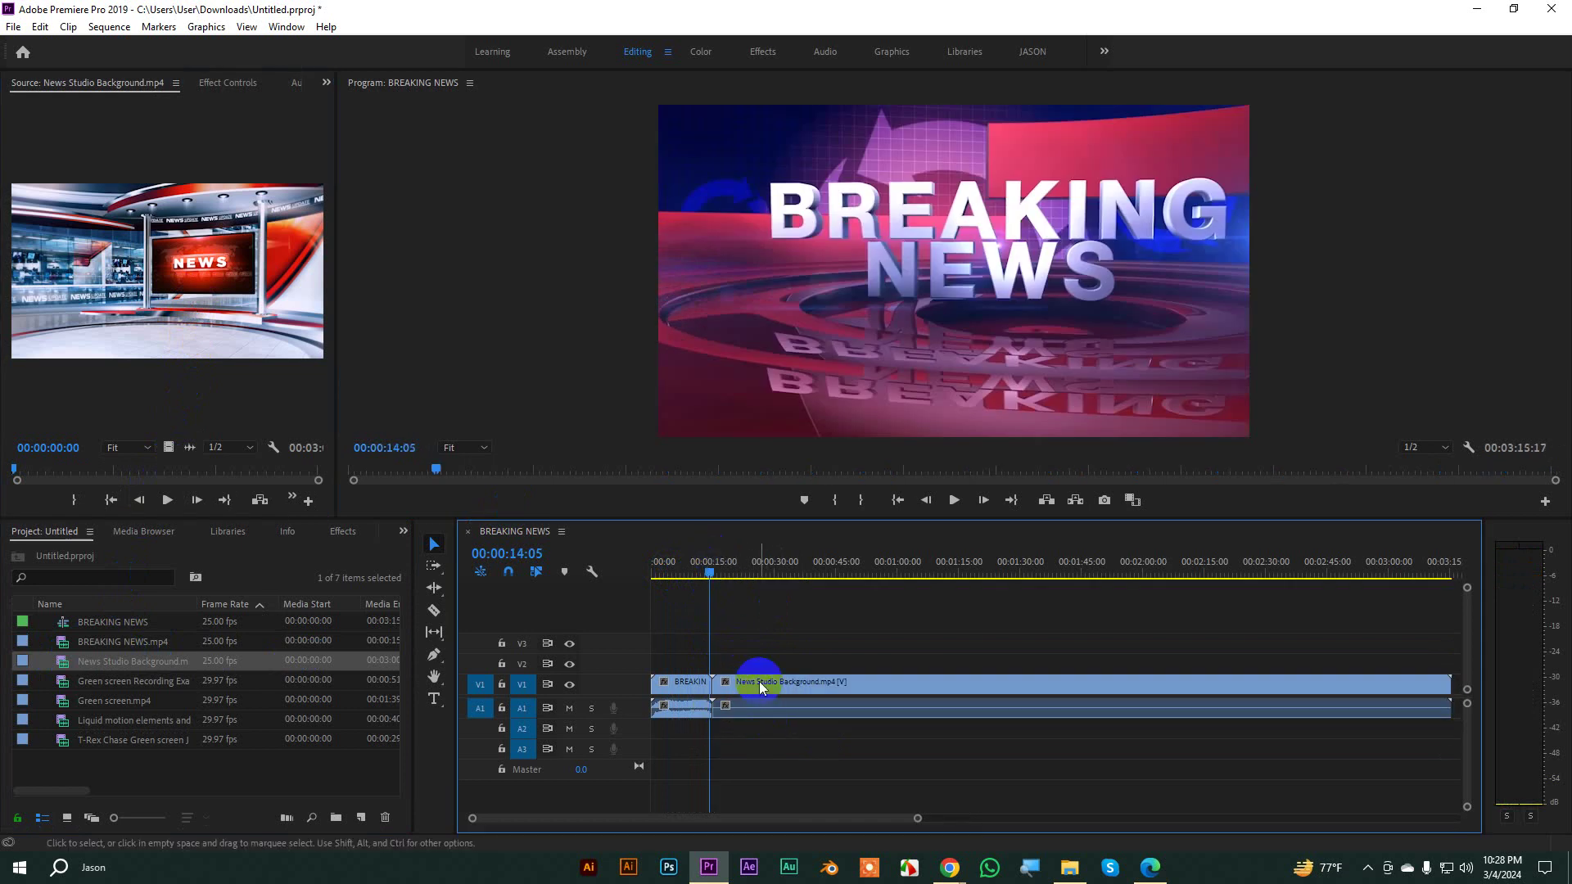
{"action": "right_click", "coordinate": [759, 686]}
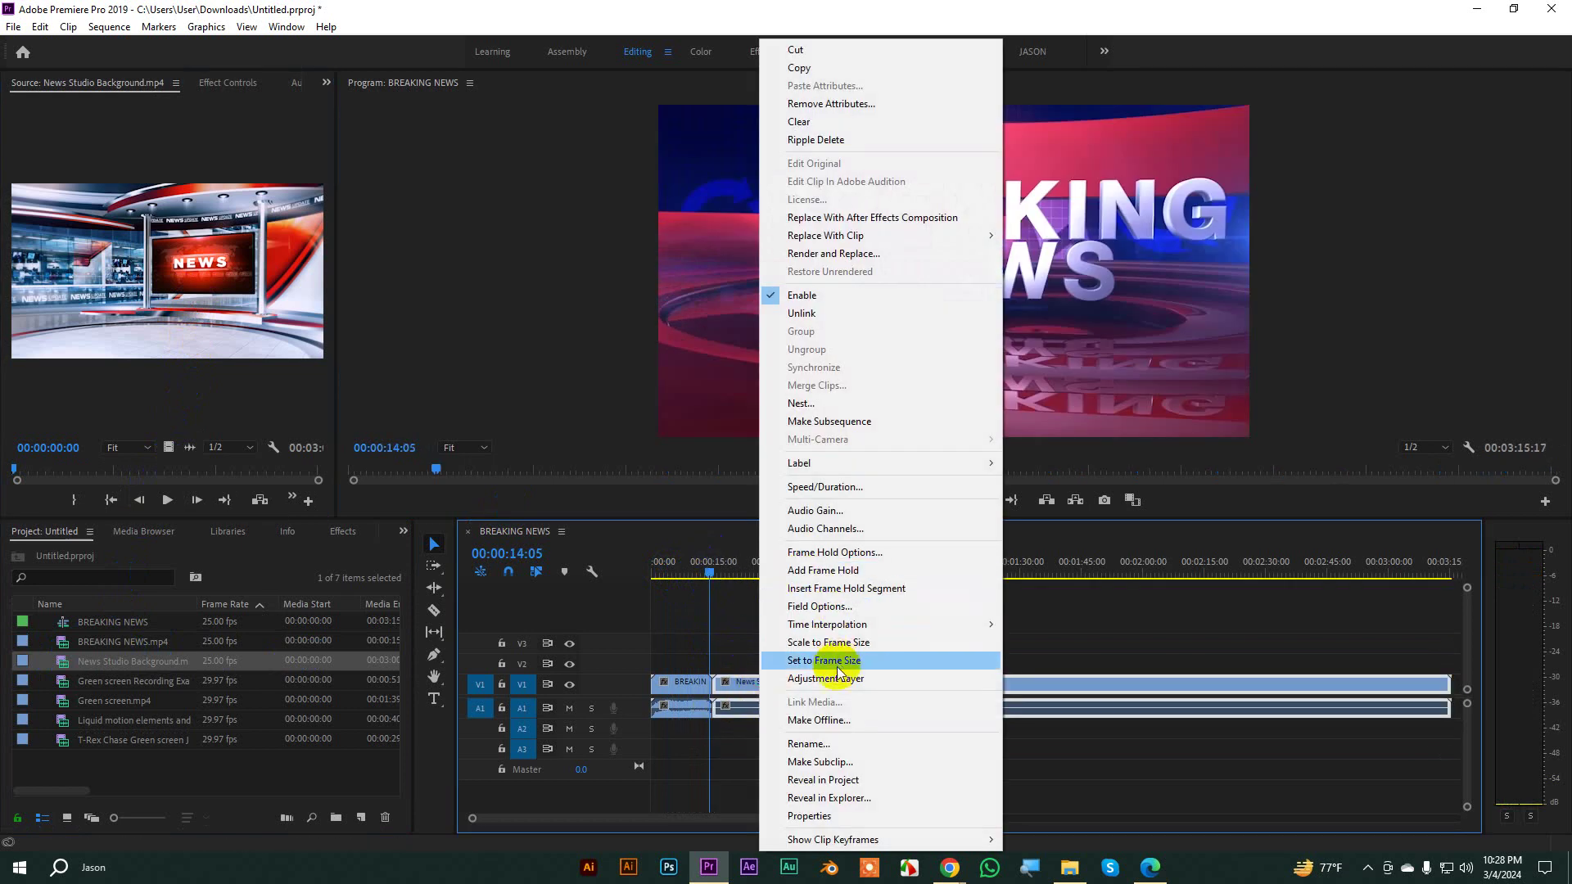
{"action": "left_click", "coordinate": [840, 642]}
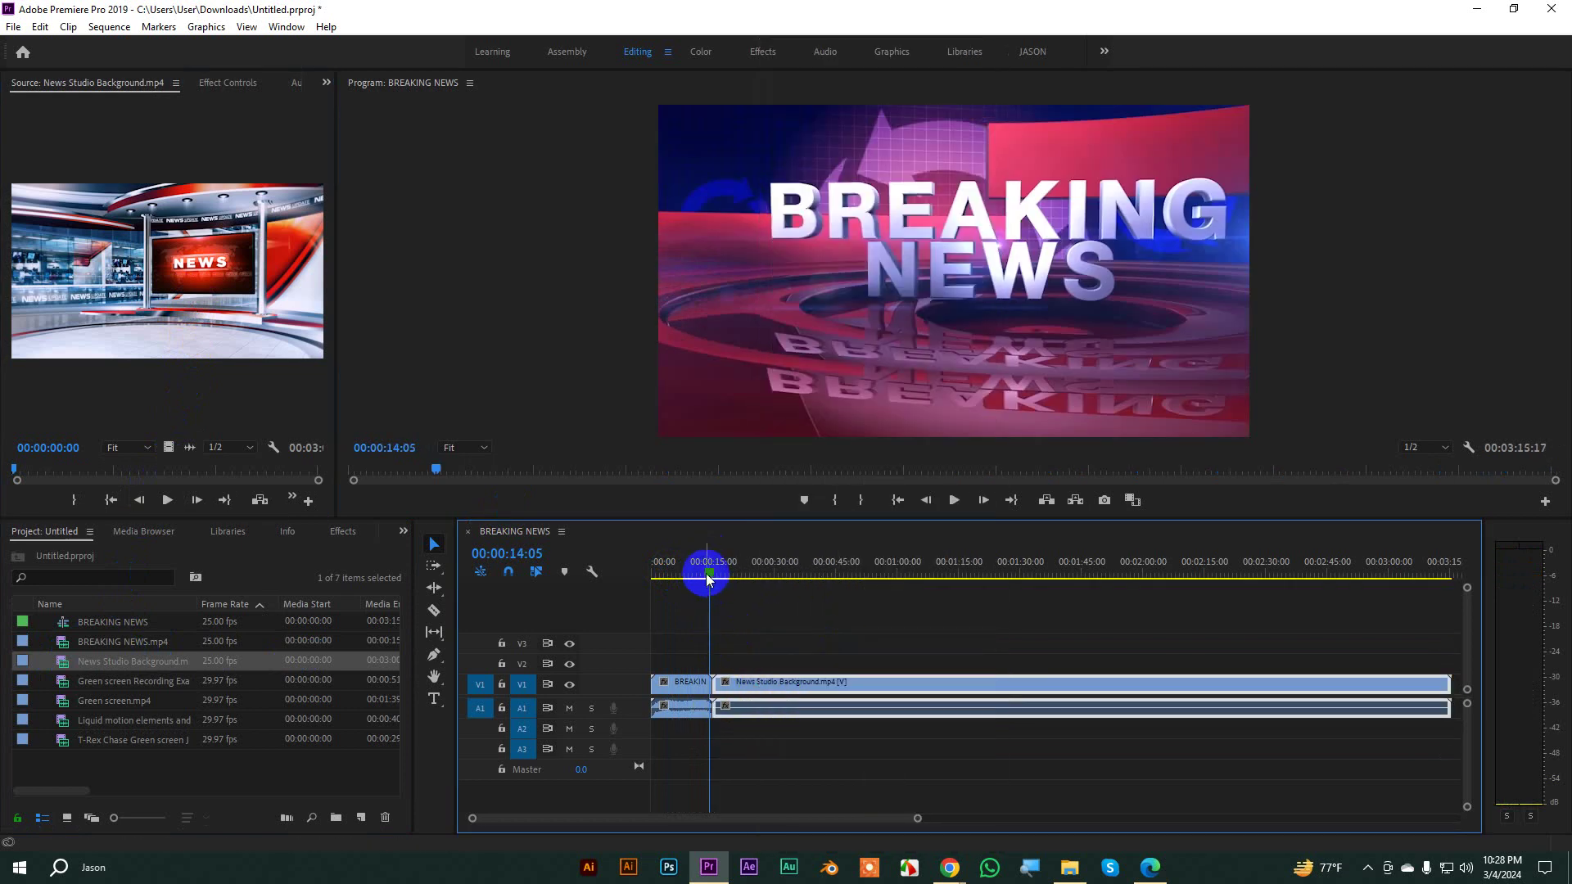
{"action": "mouse_move", "coordinate": [709, 579]}
{"action": "left_mouse_down"}
{"action": "mouse_move", "coordinate": [726, 573]}
{"action": "mouse_move", "coordinate": [709, 583]}
{"action": "left_mouse_up"}
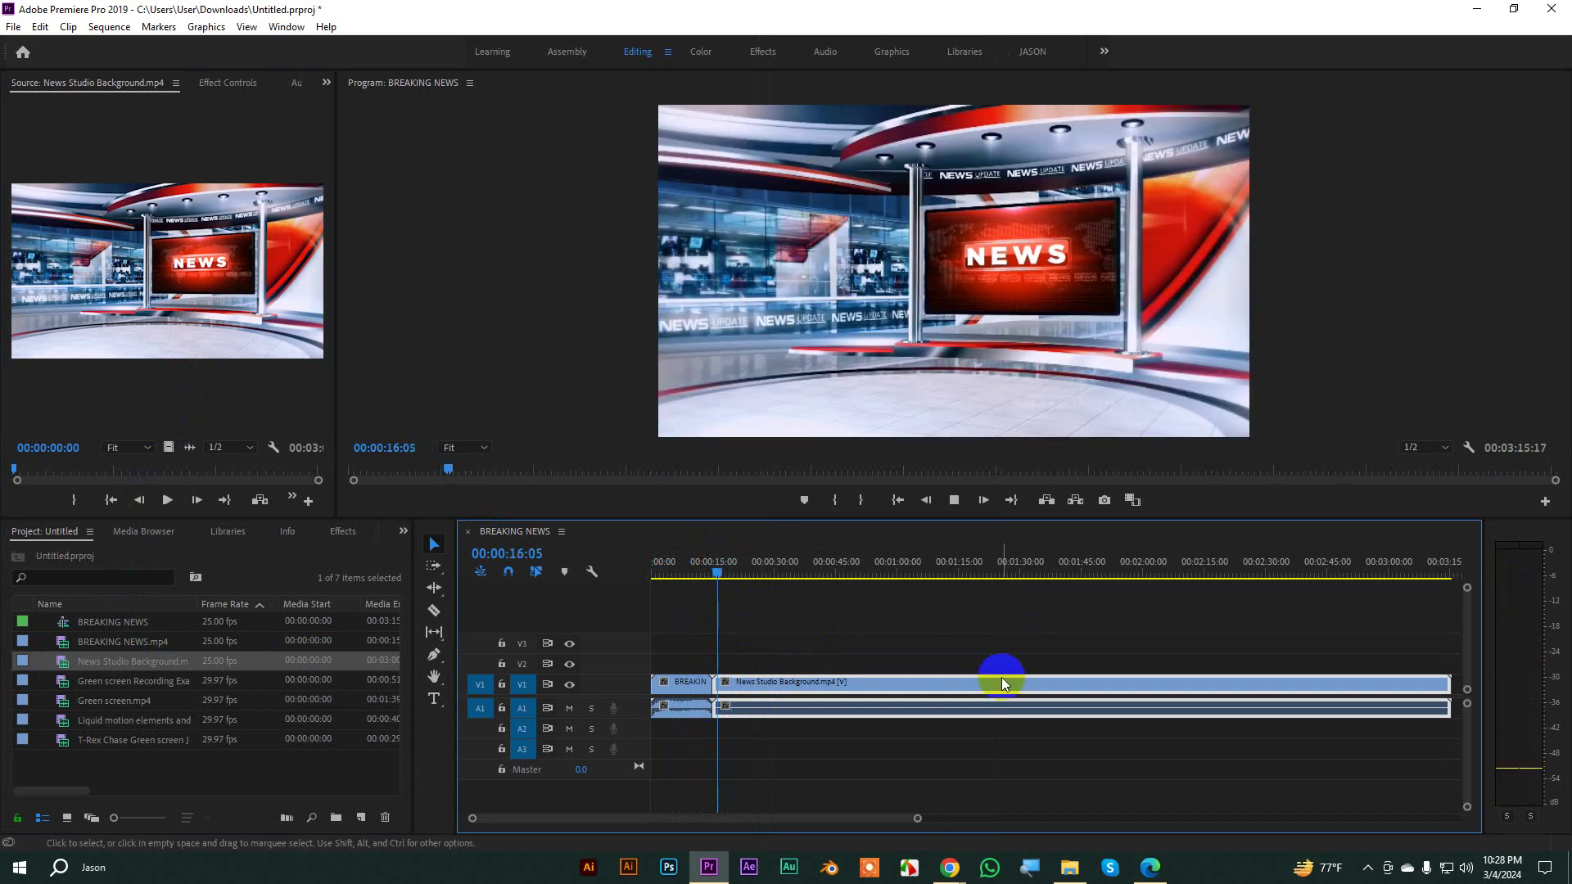
{"action": "key", "text": "space"}
Step: Place Green screen.mp4 on V2, aligned with the start of the News Studio Background clip
{"action": "left_click", "coordinate": [92, 690]}
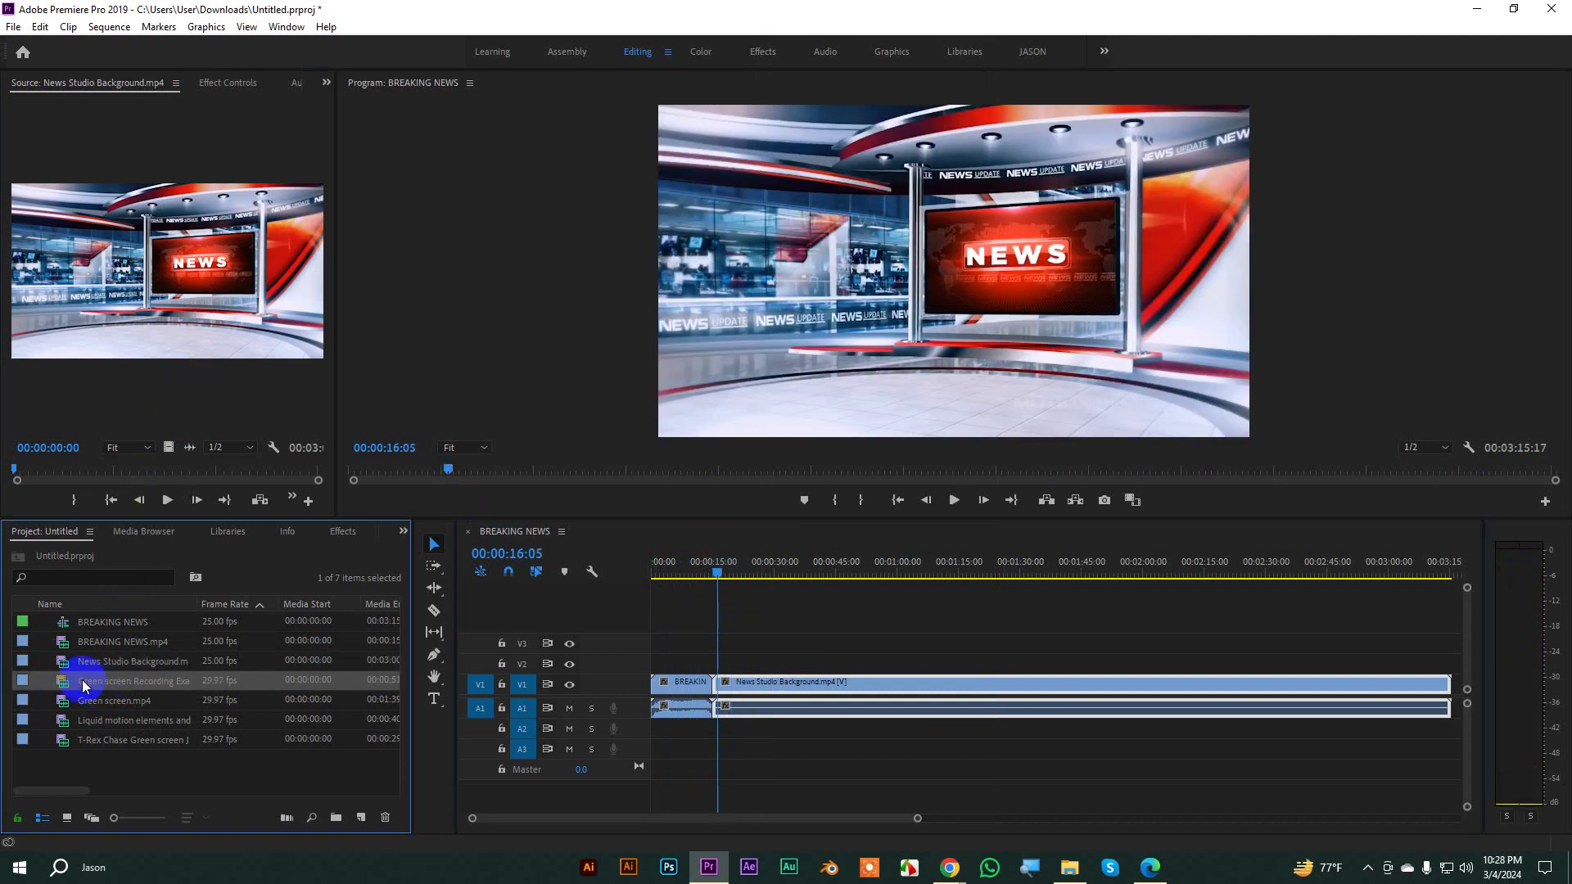
{"action": "double_click", "coordinate": [66, 684]}
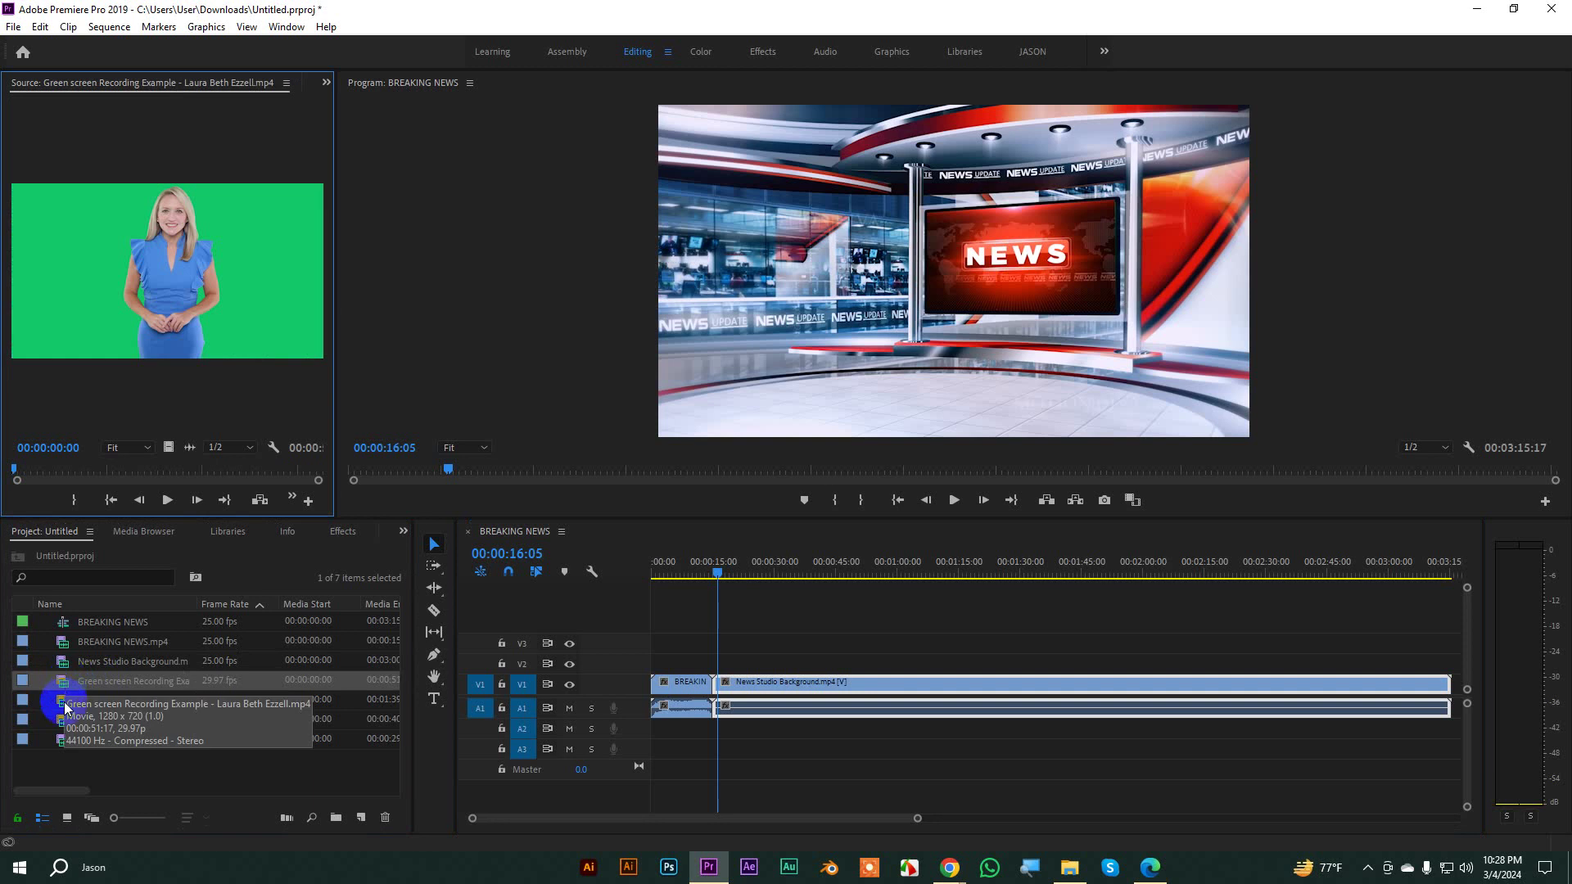
{"action": "double_click", "coordinate": [64, 702]}
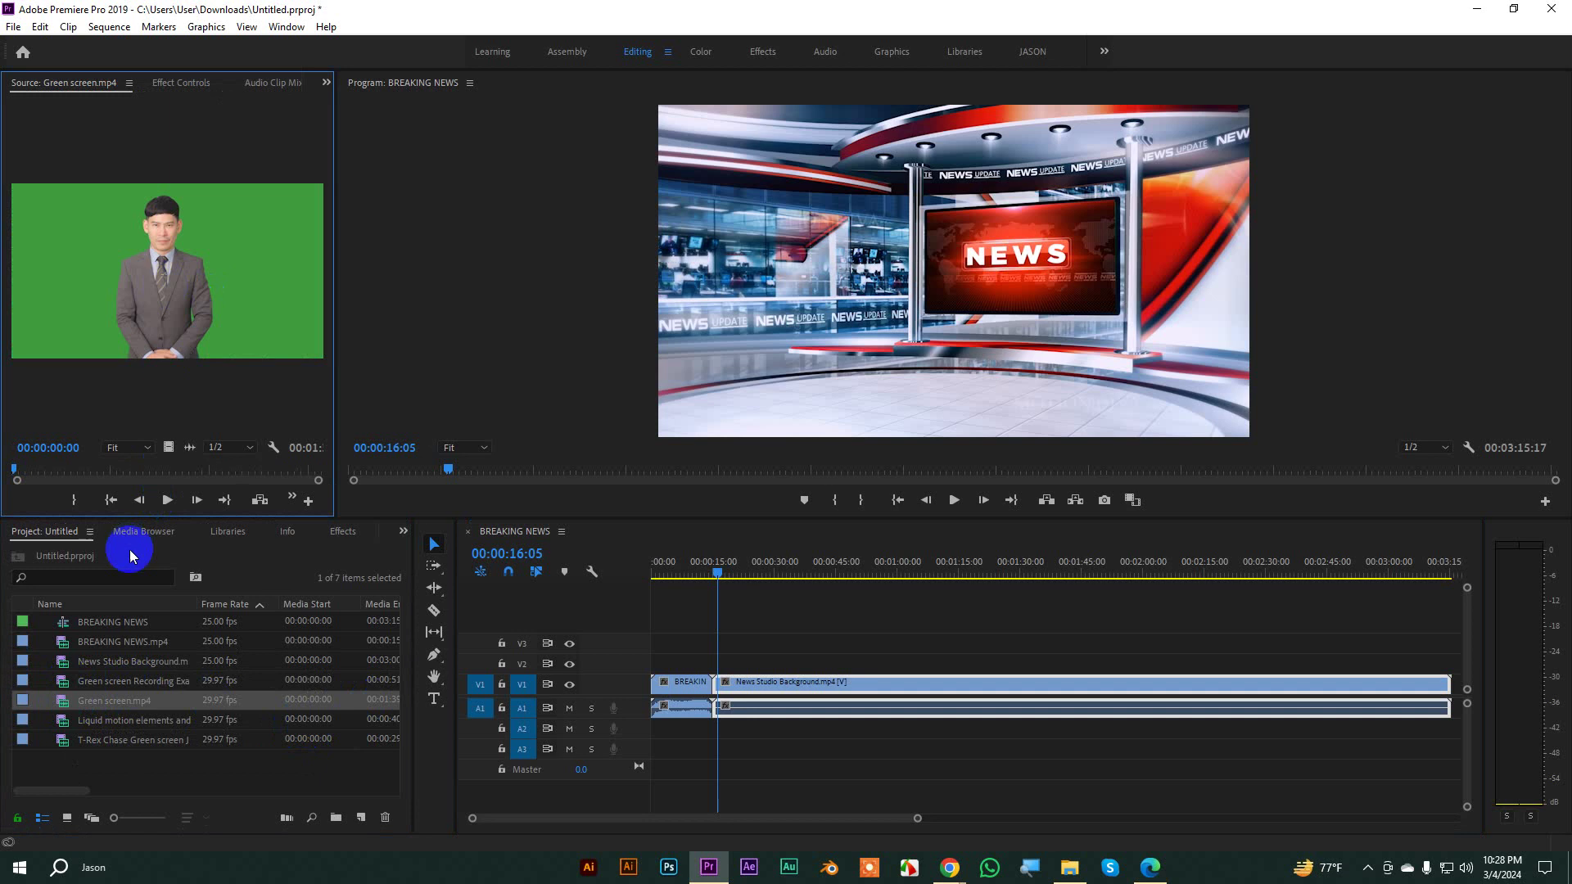
{"action": "left_click_drag", "start_coordinate": [182, 312], "coordinate": [715, 665]}
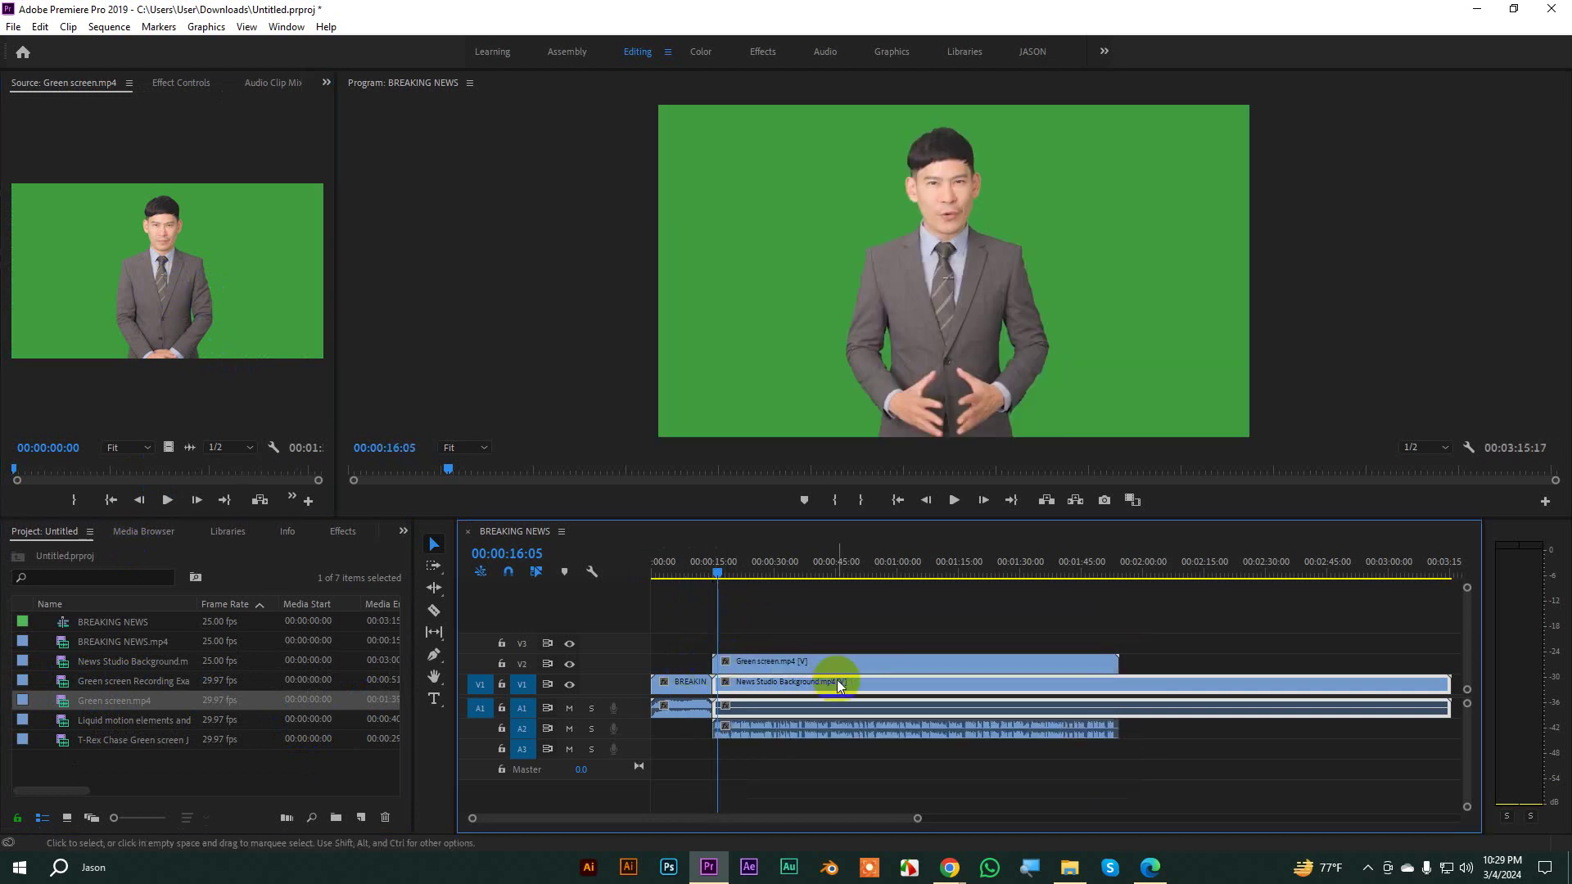
Step: Find the Ultra Key effect by searching for "ultra" and apply it to the Green screen.mp4 clip on V2
{"action": "left_click", "coordinate": [746, 663]}
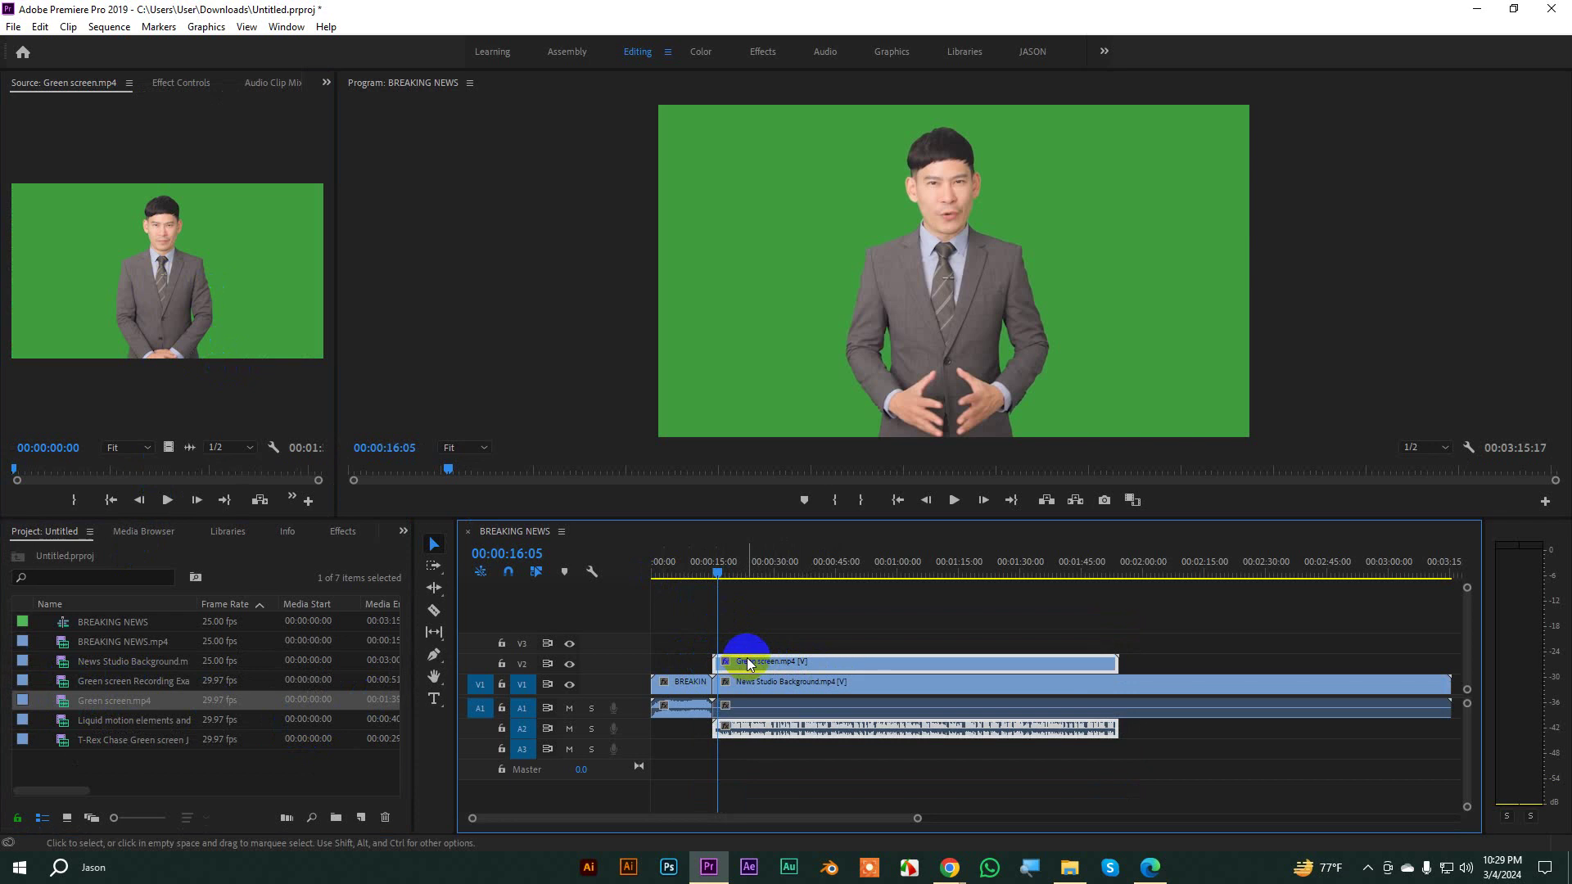
{"action": "left_click", "coordinate": [404, 533]}
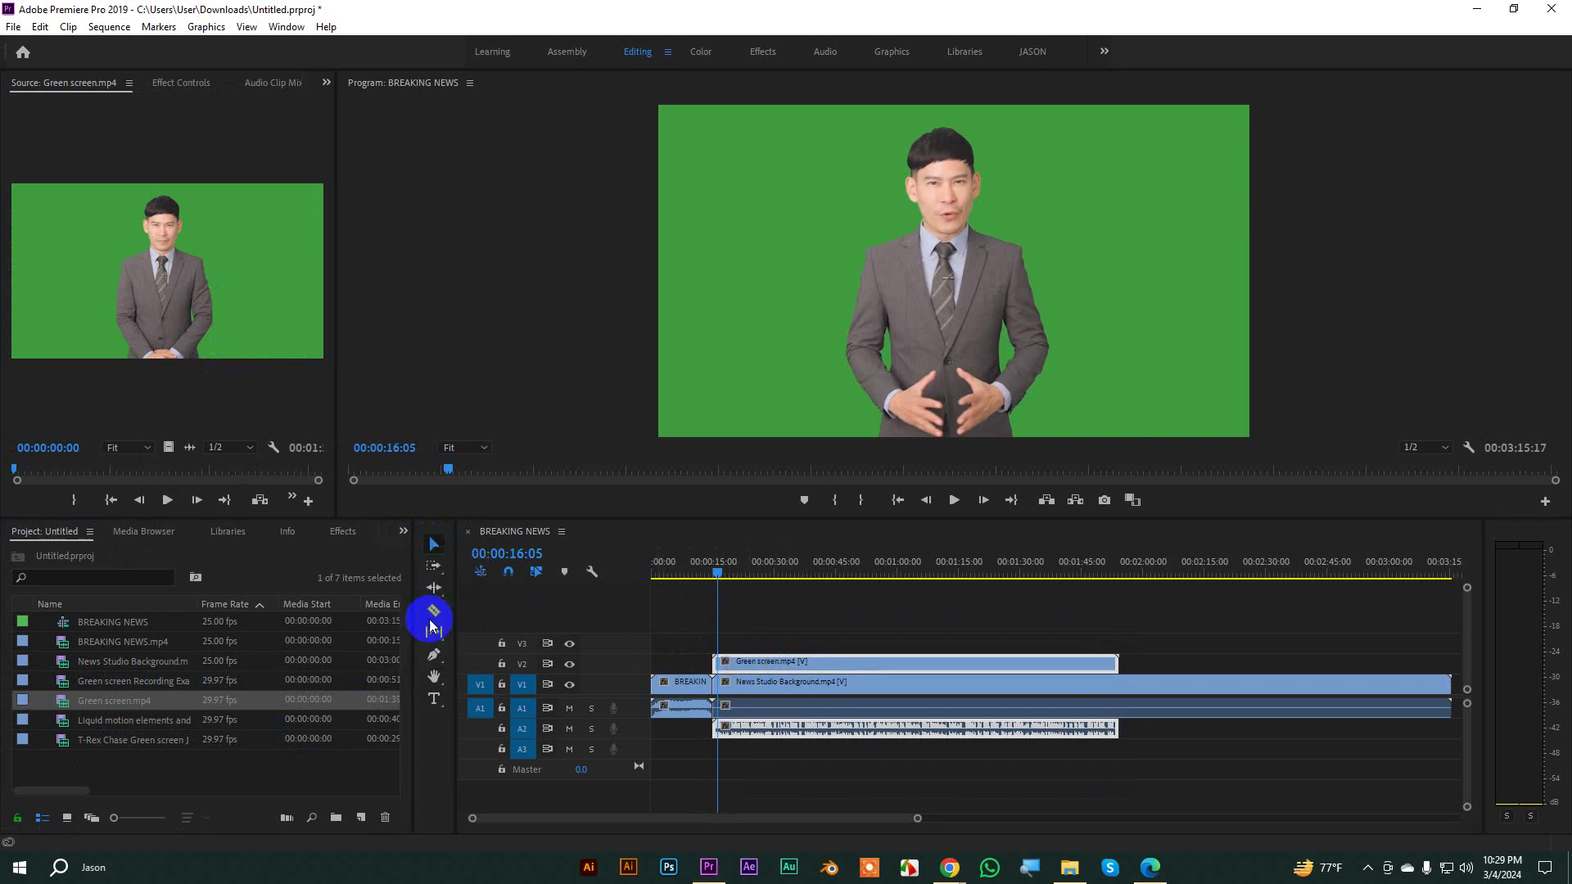
{"action": "left_click", "coordinate": [425, 622]}
{"action": "left_click", "coordinate": [93, 550]}
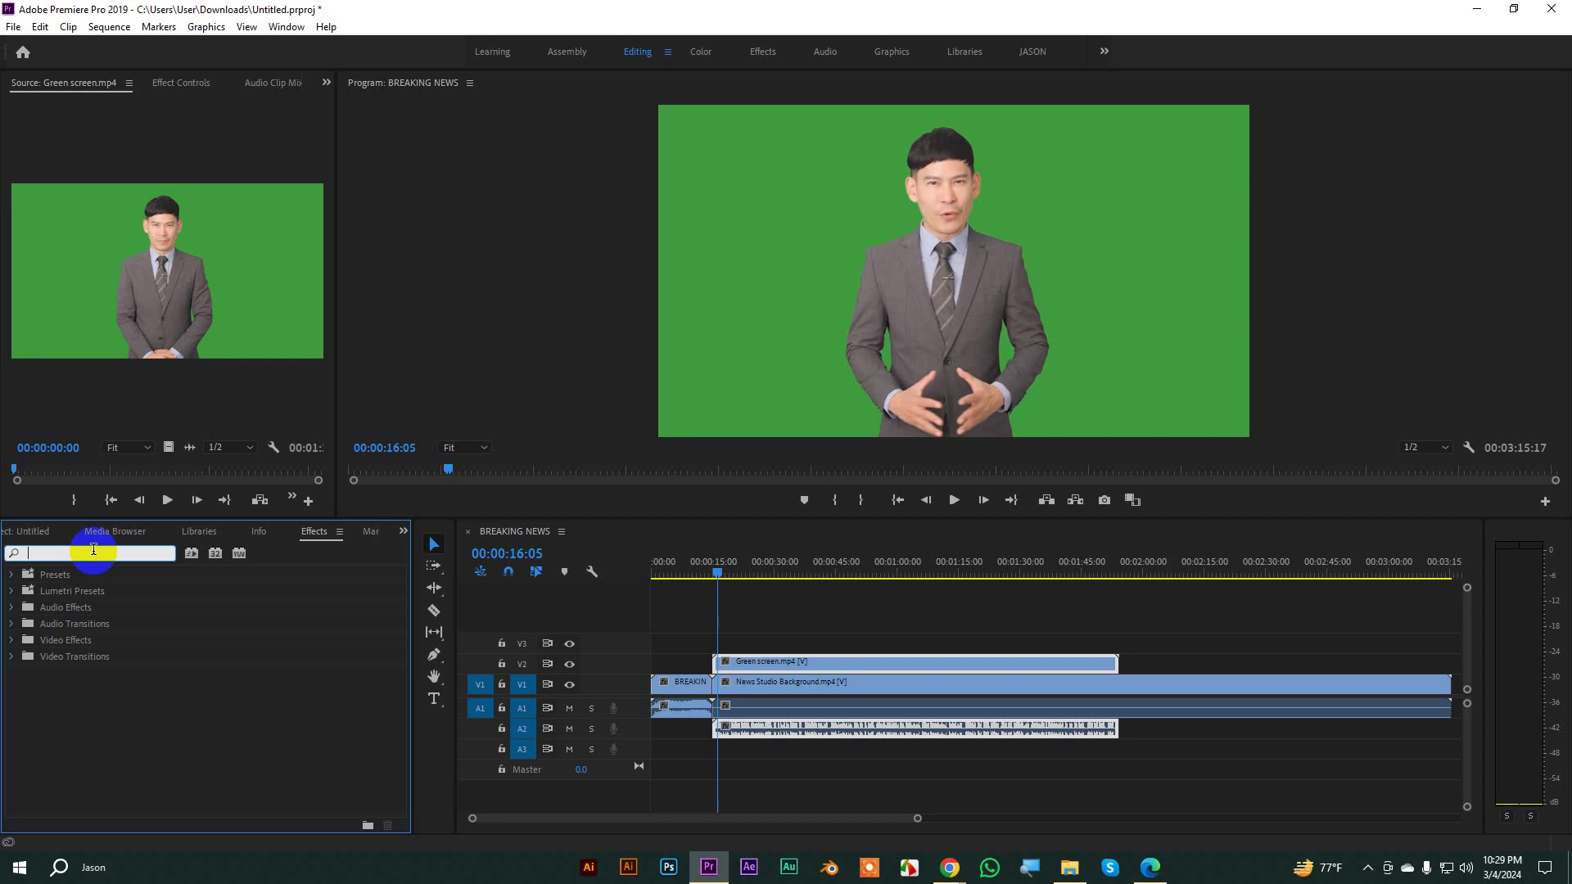
{"action": "type", "text": "ultra"}
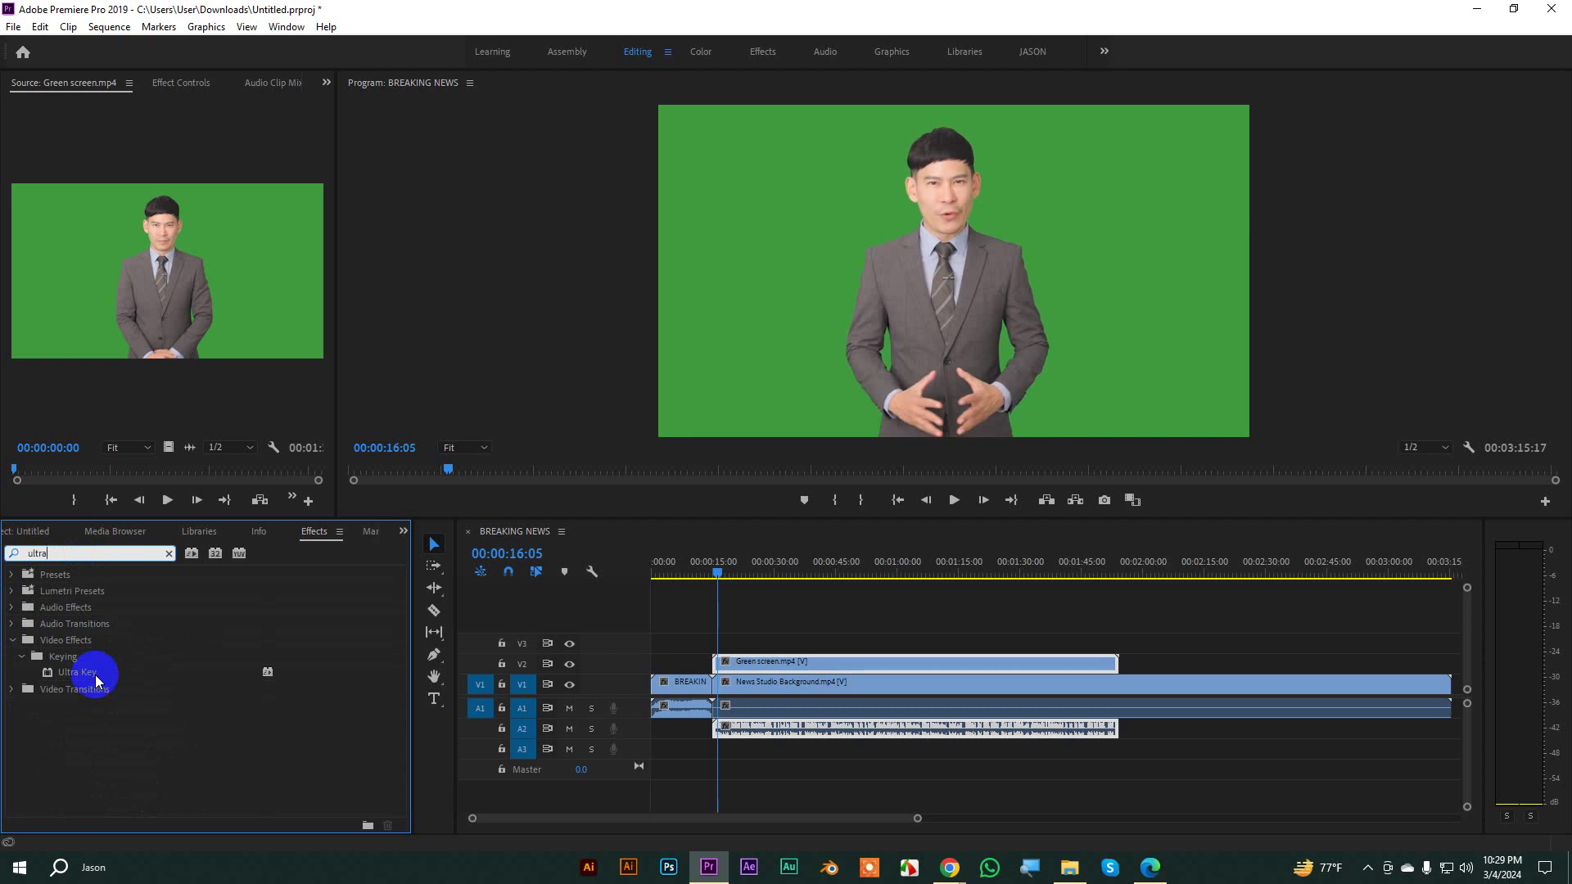
{"action": "left_click_drag", "start_coordinate": [96, 680], "coordinate": [739, 661]}
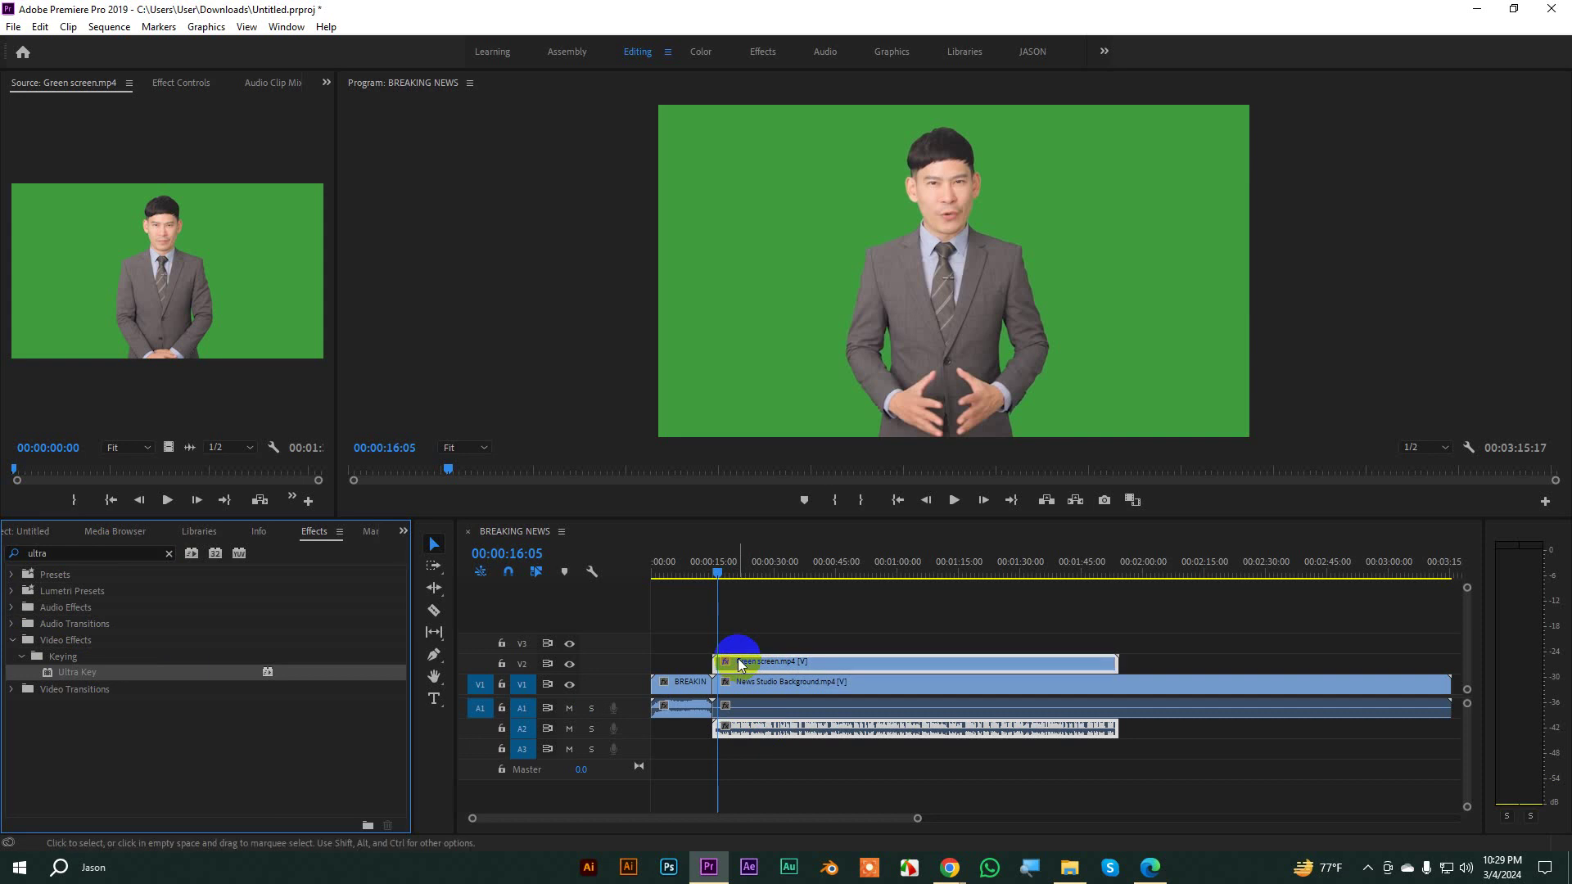
Step: Set the Ultra Key's Key Color by sampling the green background beside the presenter
{"action": "left_click", "coordinate": [185, 83]}
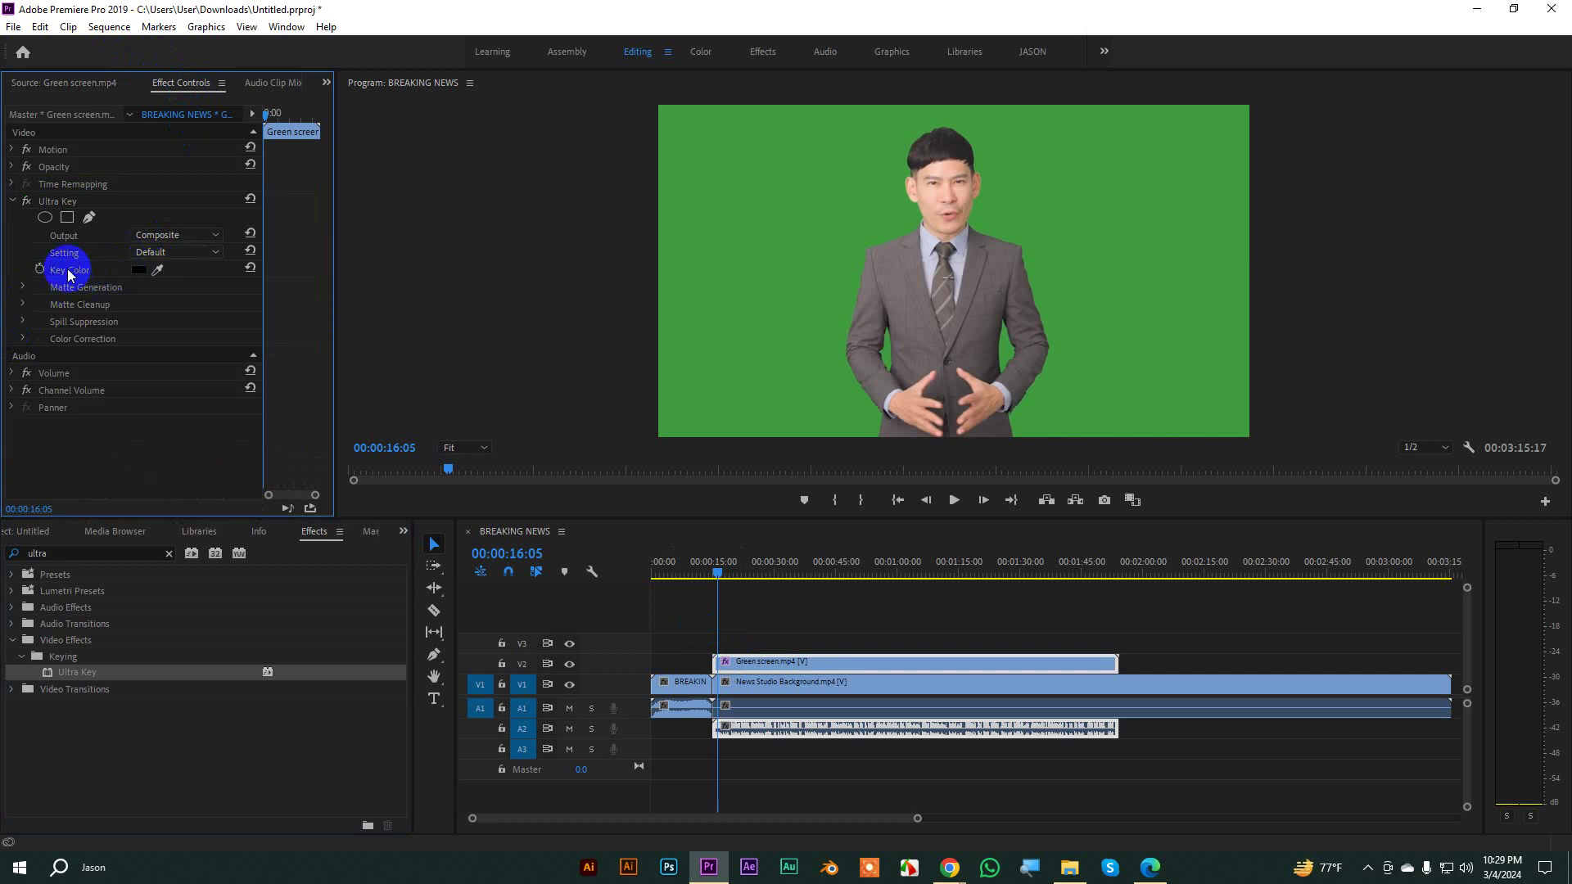
{"action": "left_click", "coordinate": [157, 271]}
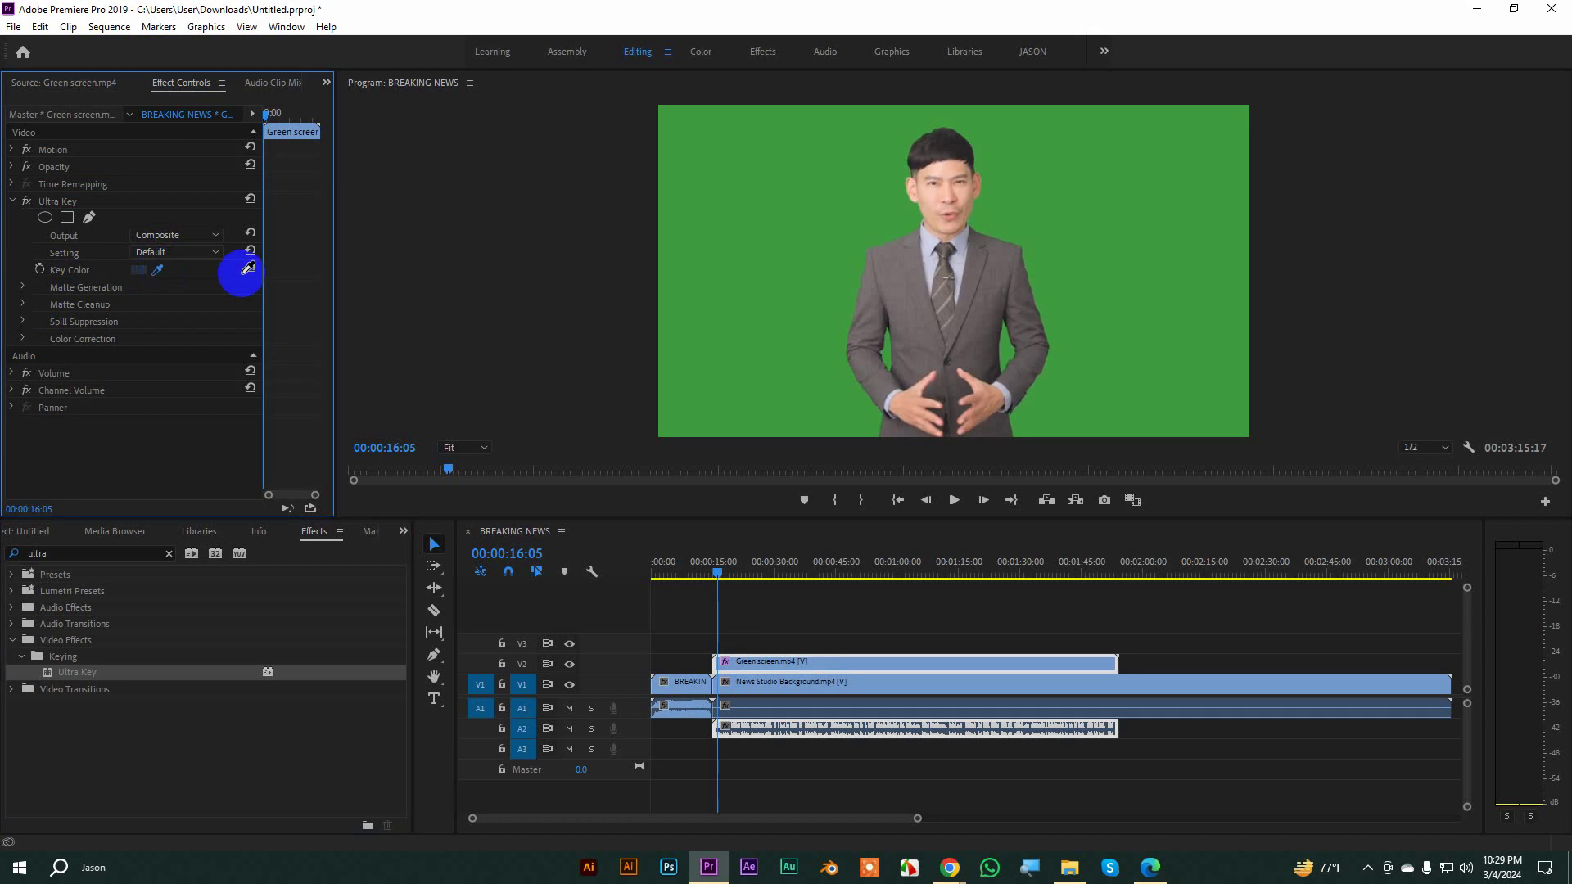
{"action": "left_click", "coordinate": [820, 211]}
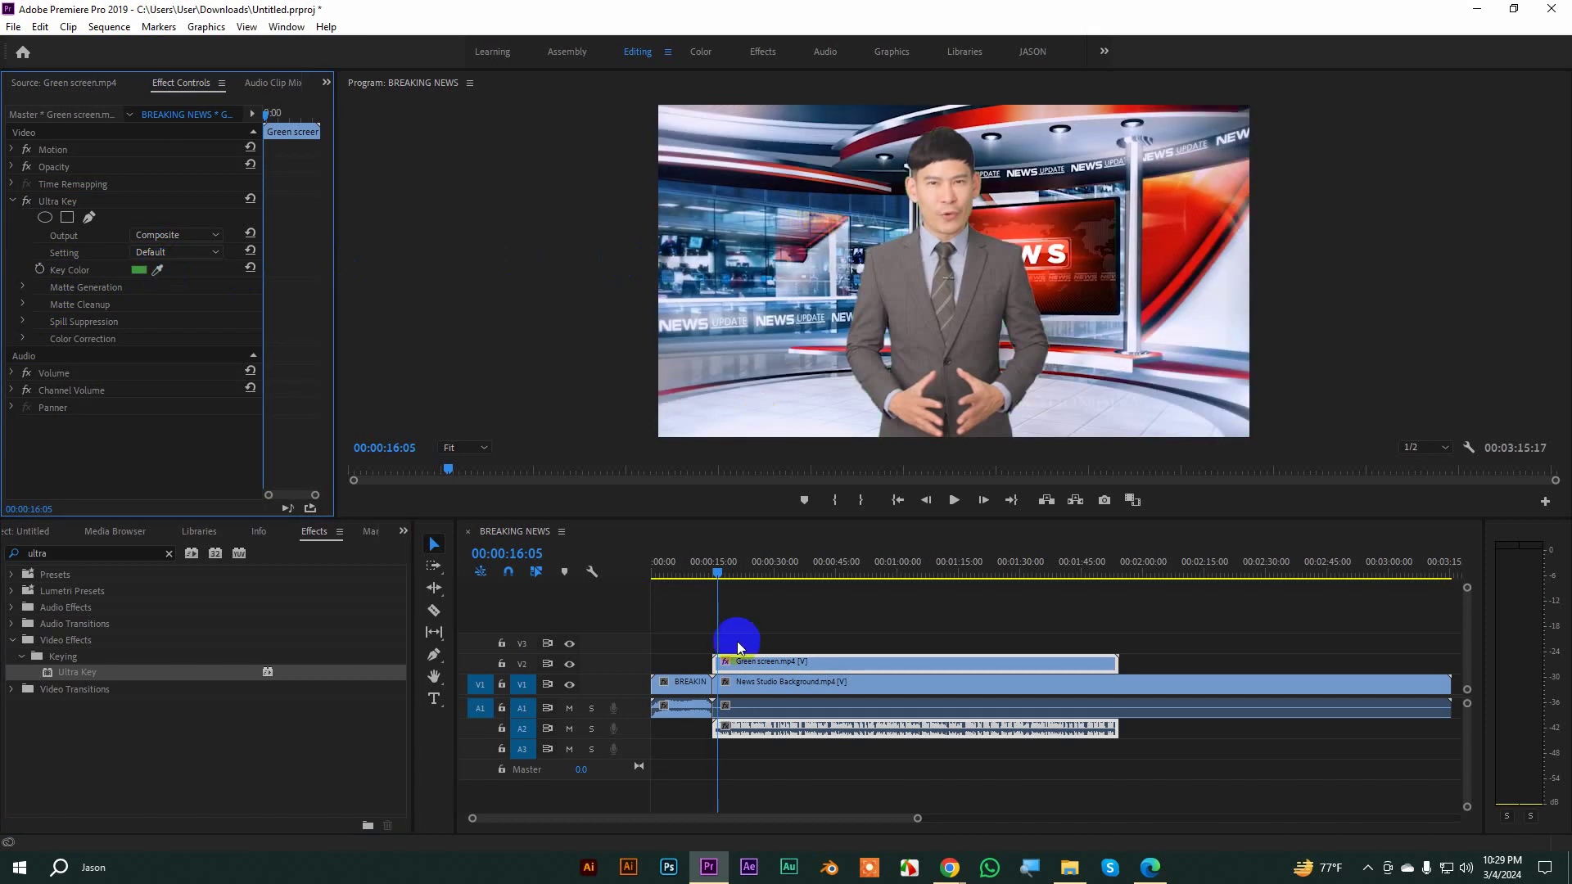
Step: Play the sequence from the beginning through the intro to review the keyed presenter over the news studio
{"action": "left_click_drag", "start_coordinate": [719, 565], "coordinate": [605, 575]}
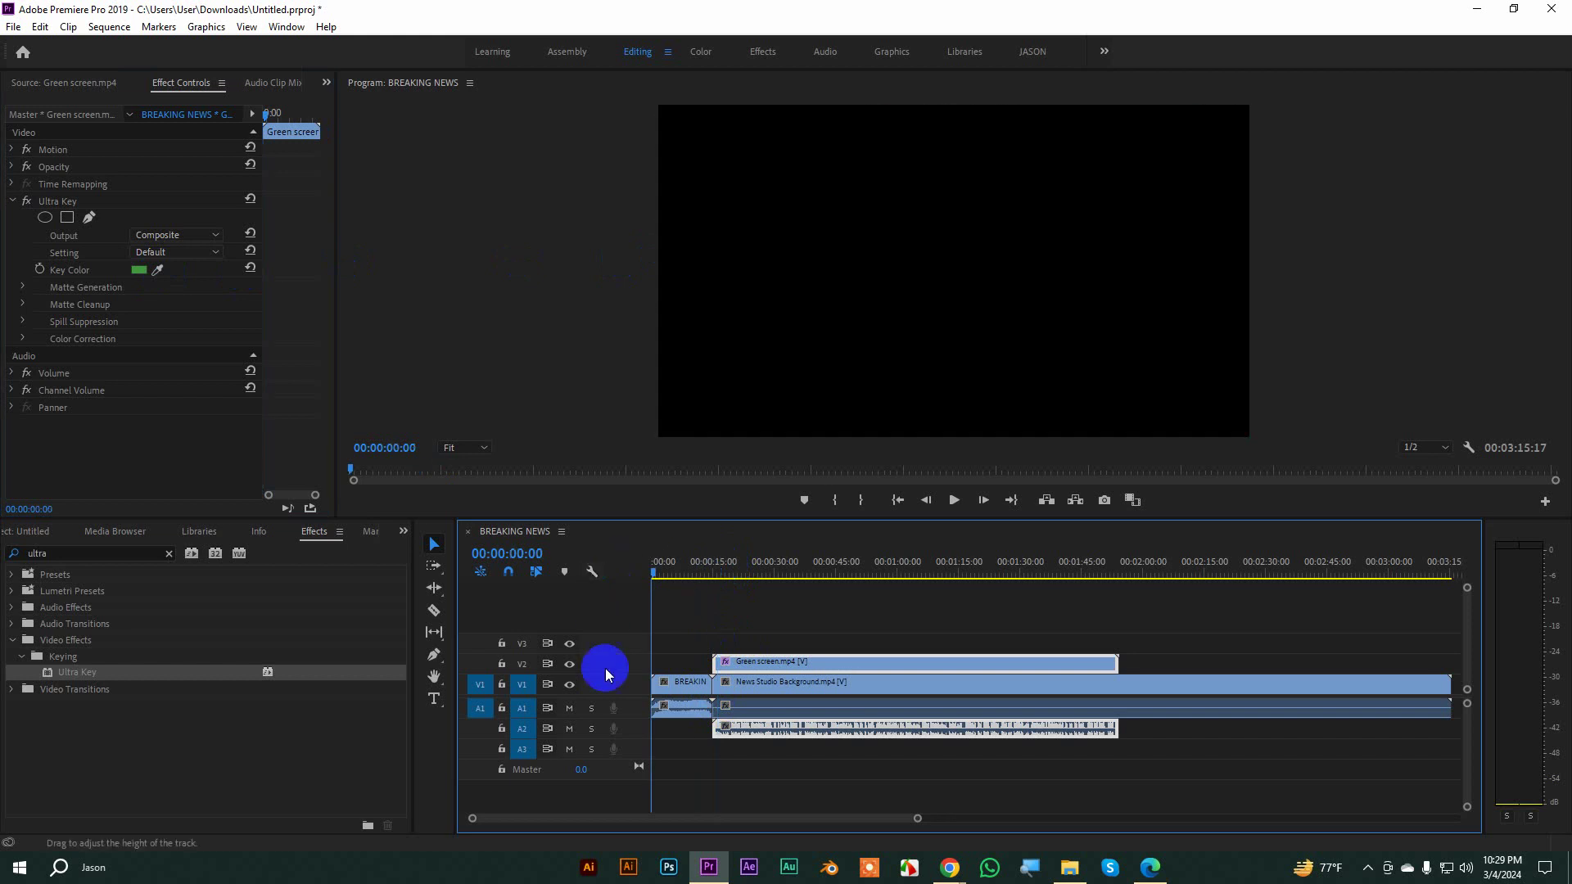
{"action": "left_click", "coordinate": [570, 709]}
{"action": "key", "text": "space"}
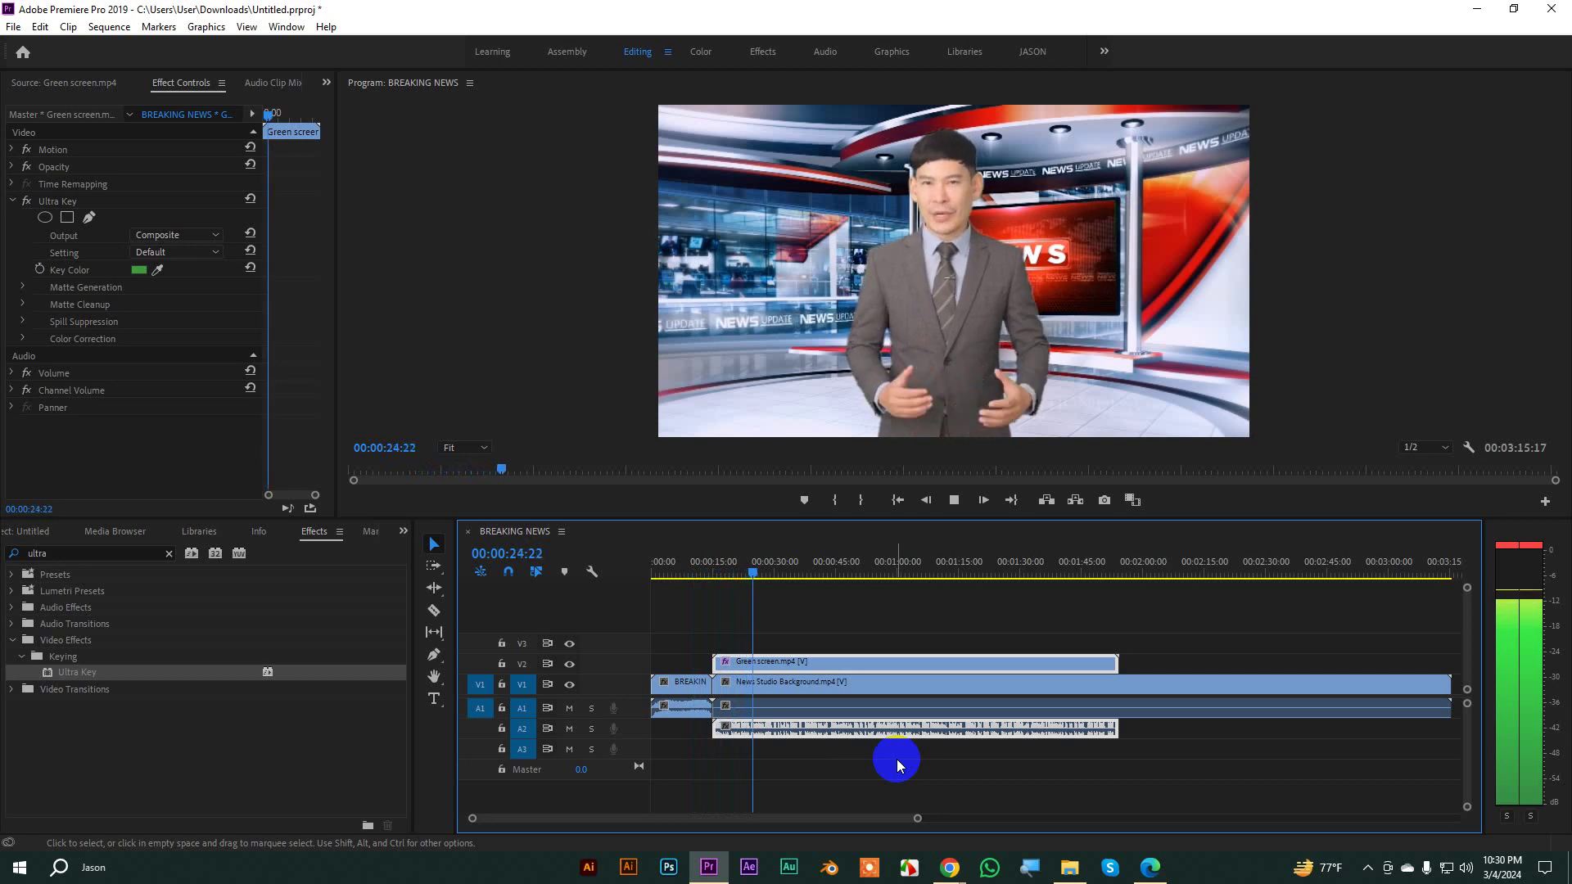
{"action": "key", "text": "space"}
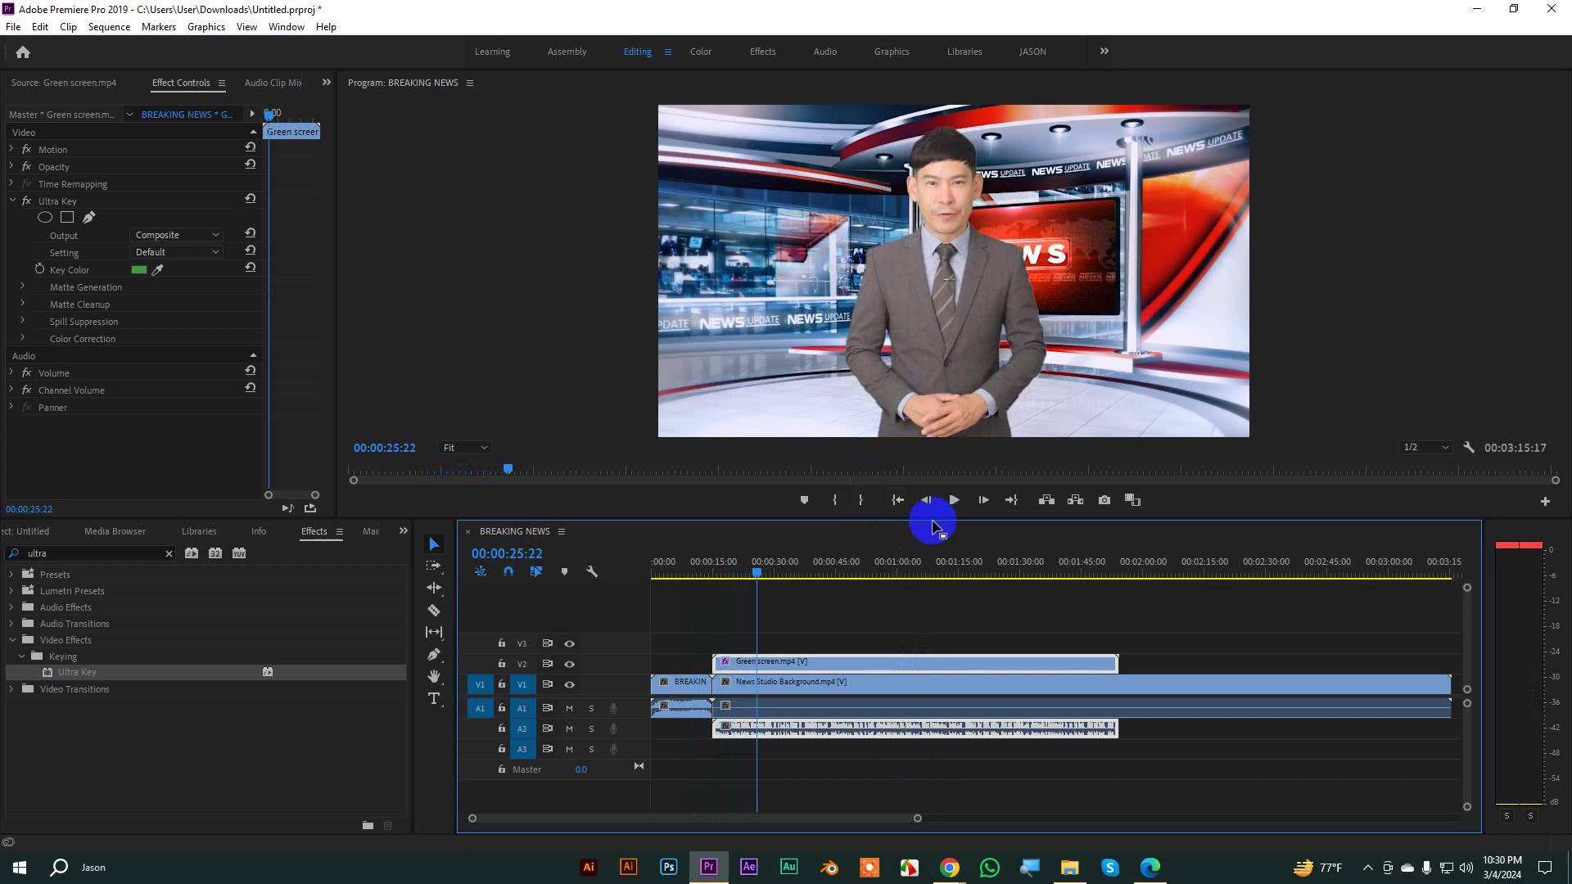
Step: Enlarge the program monitor, zoom the preview to 150%, and play and scrub the keyed clip to inspect the presenter's edges
{"action": "left_click_drag", "start_coordinate": [929, 518], "coordinate": [923, 638]}
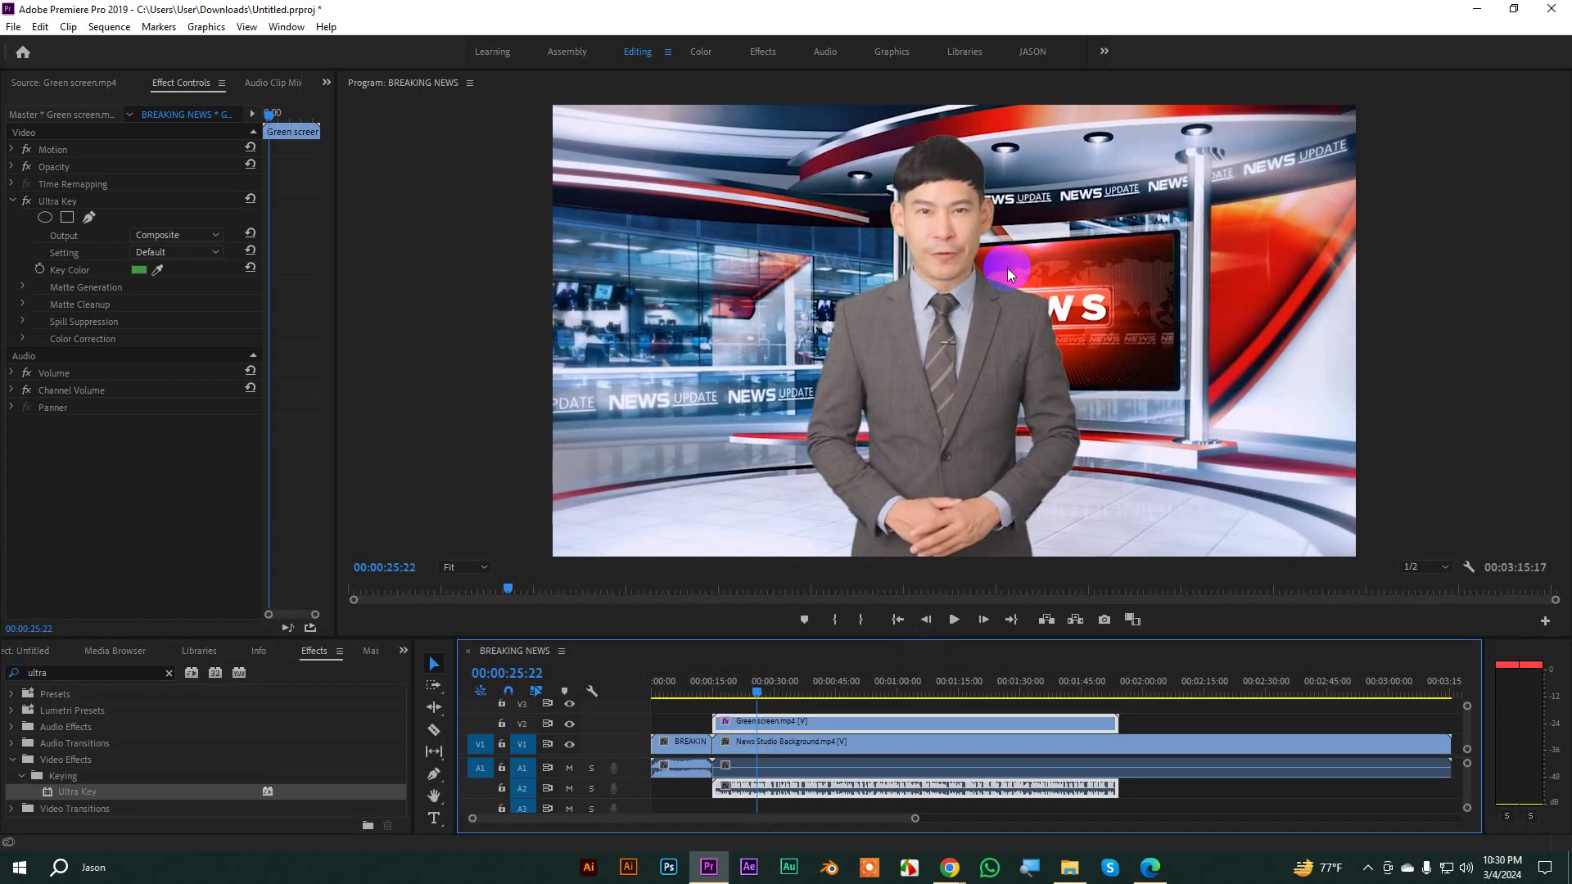
{"action": "left_click", "coordinate": [449, 568]}
{"action": "left_click", "coordinate": [466, 693]}
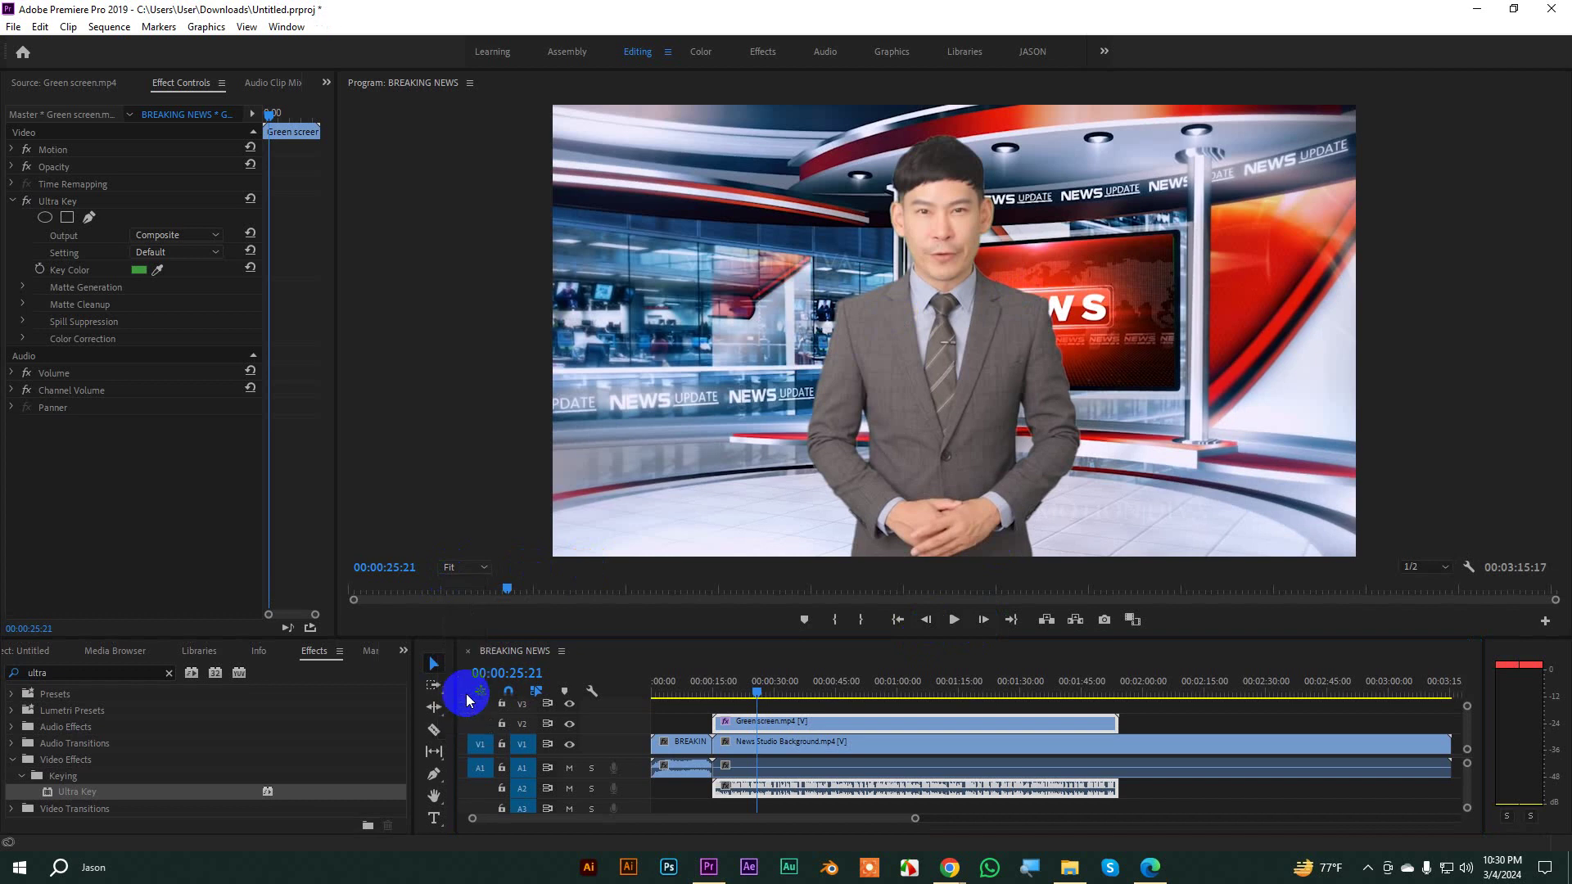
{"action": "key", "text": "space"}
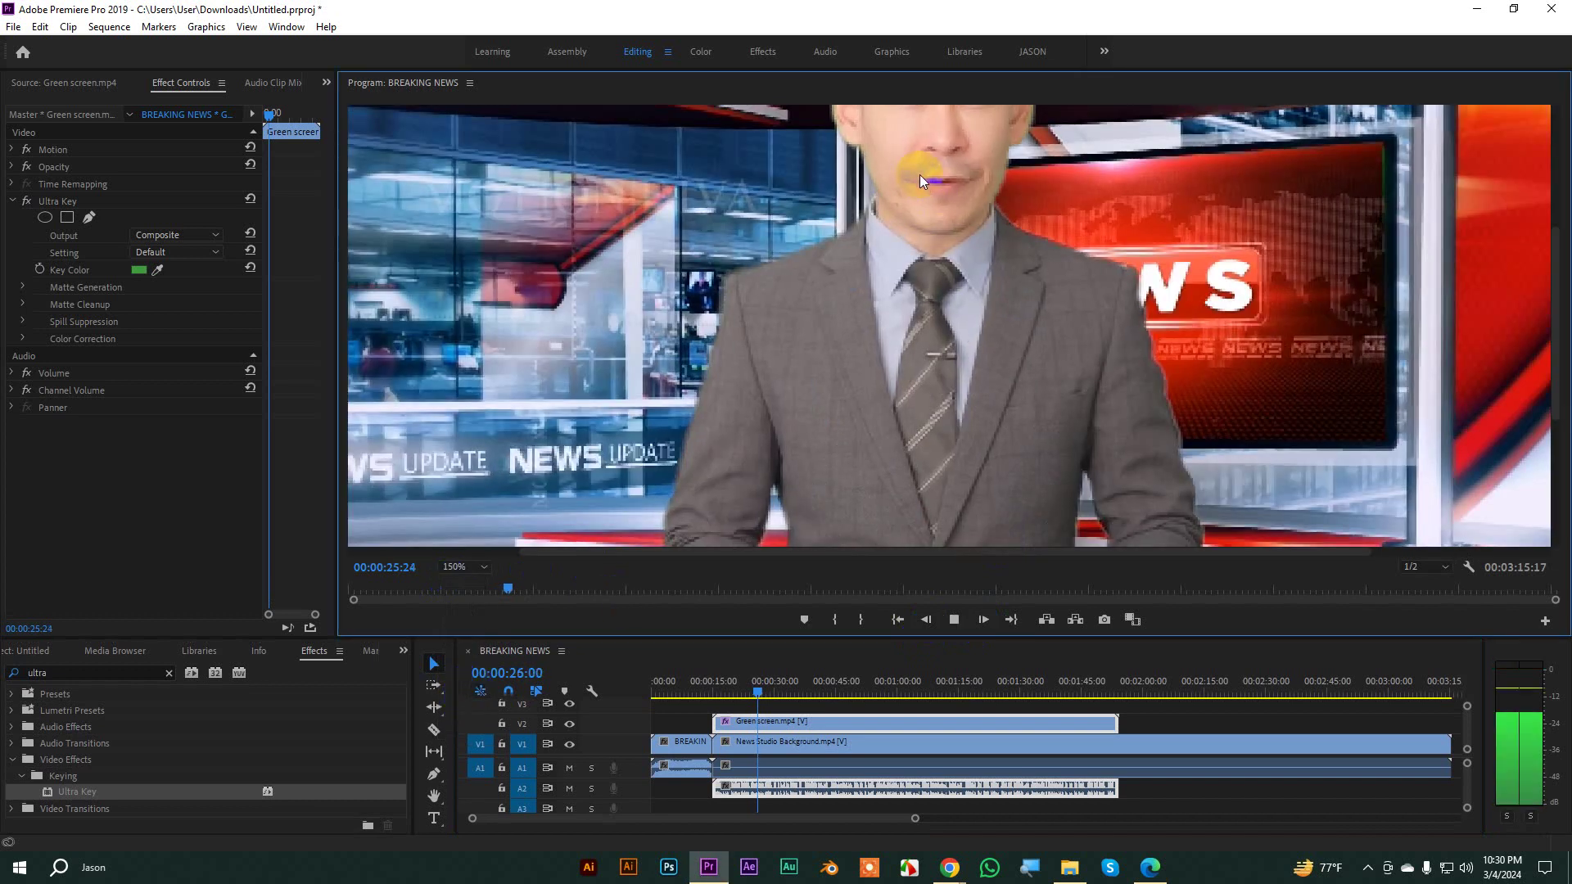
{"action": "key", "text": "space"}
{"action": "left_click_drag", "start_coordinate": [503, 587], "coordinate": [492, 588]}
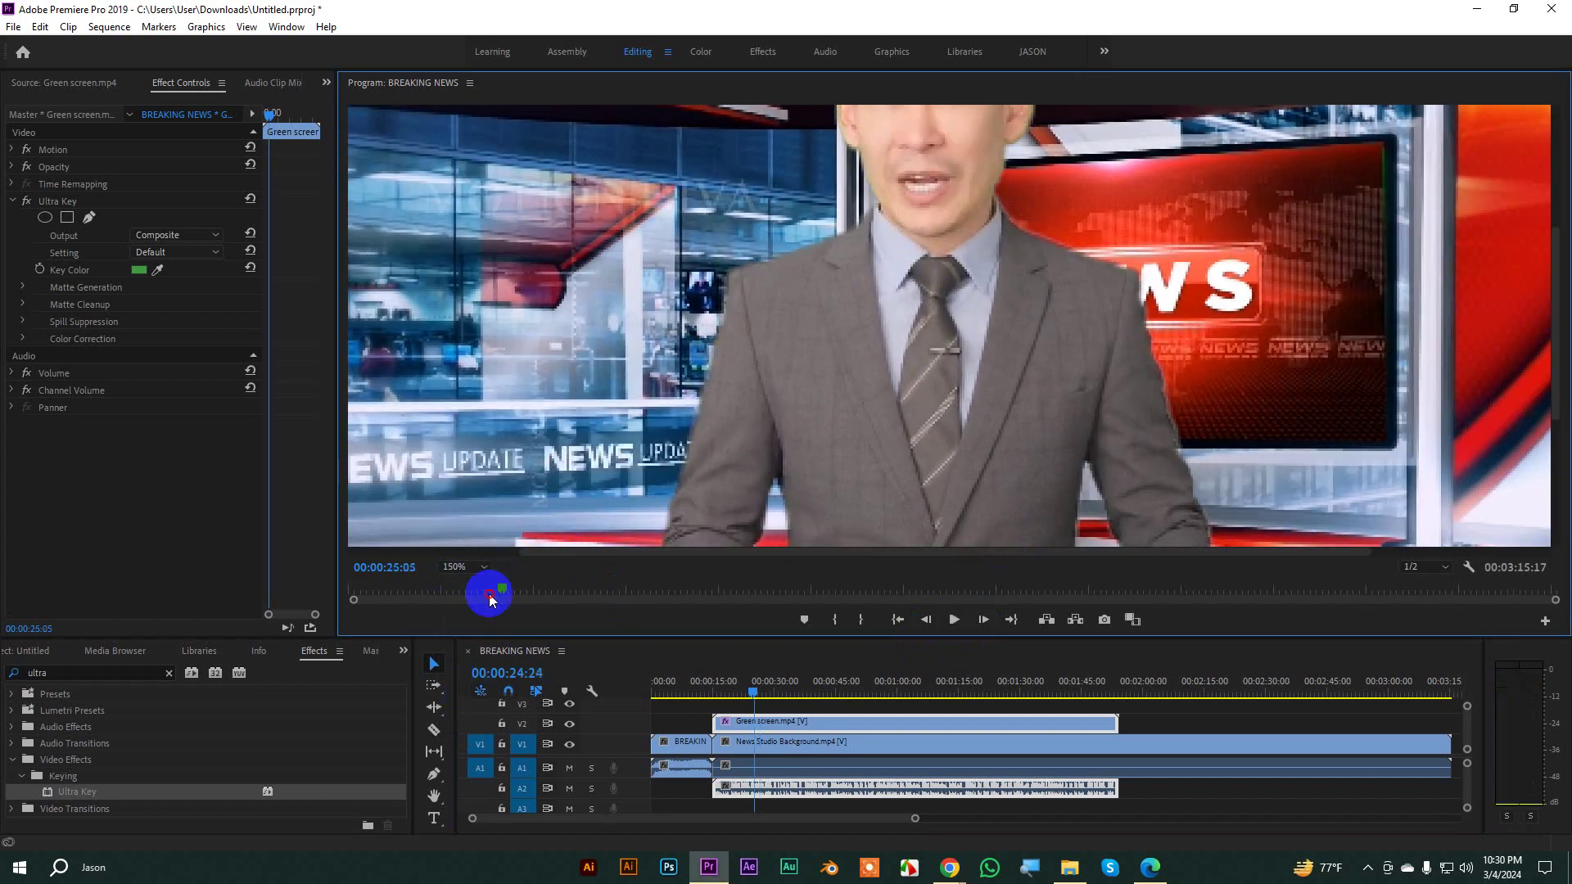
Step: At 00:00:20:00, set the Ultra Key's Matte Generation to Highlight 0, Shadow 59 and Tolerance 92
{"action": "left_click", "coordinate": [434, 794]}
{"action": "left_click_drag", "start_coordinate": [929, 219], "coordinate": [927, 363]}
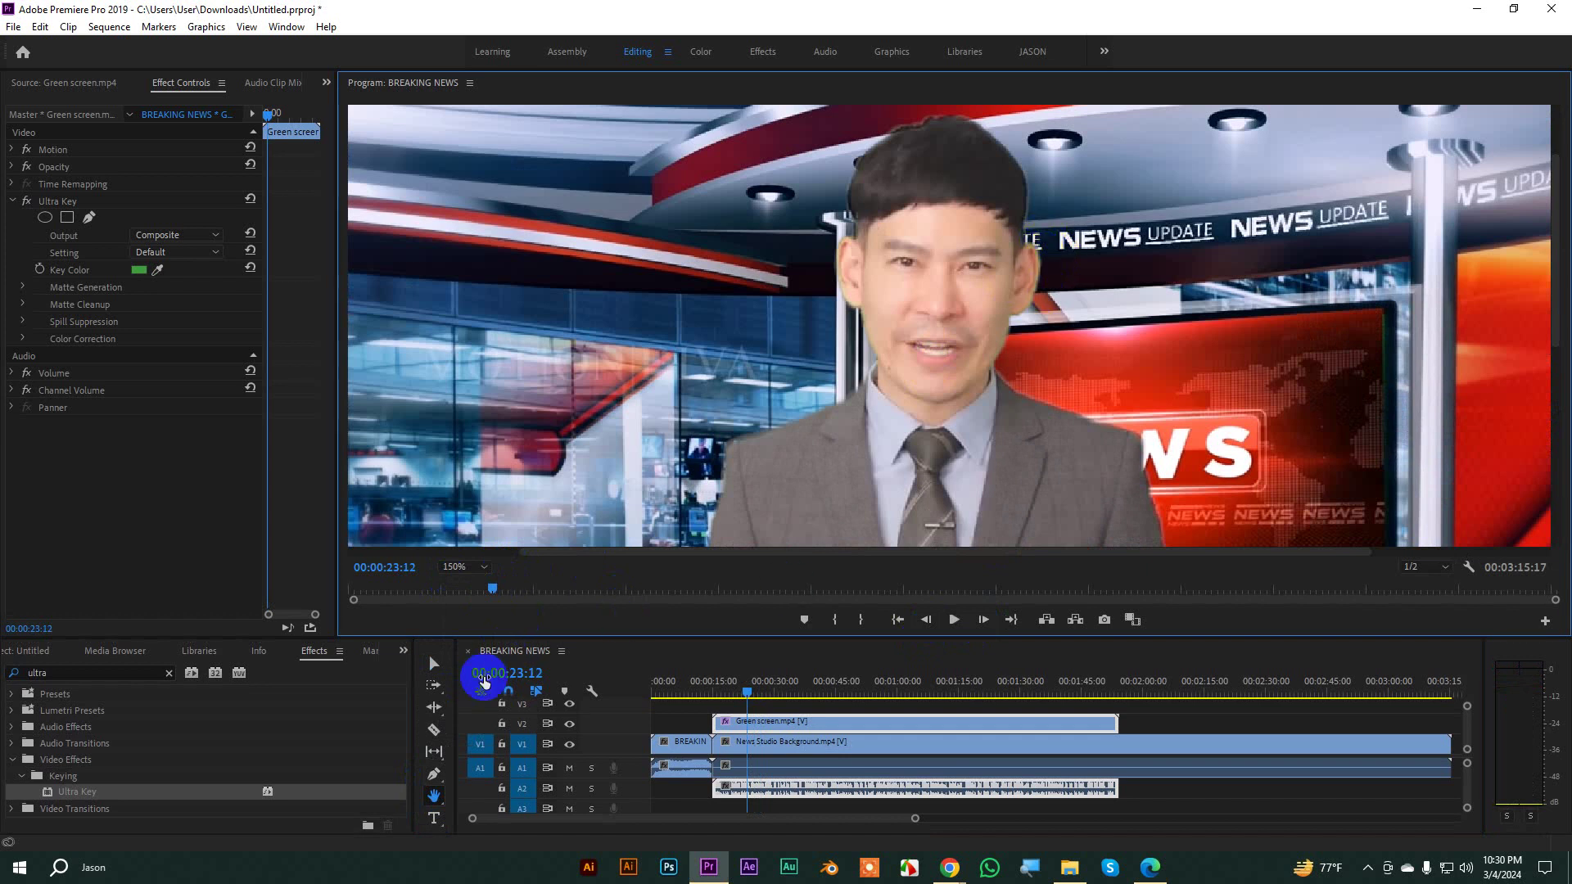
{"action": "left_click", "coordinate": [440, 665]}
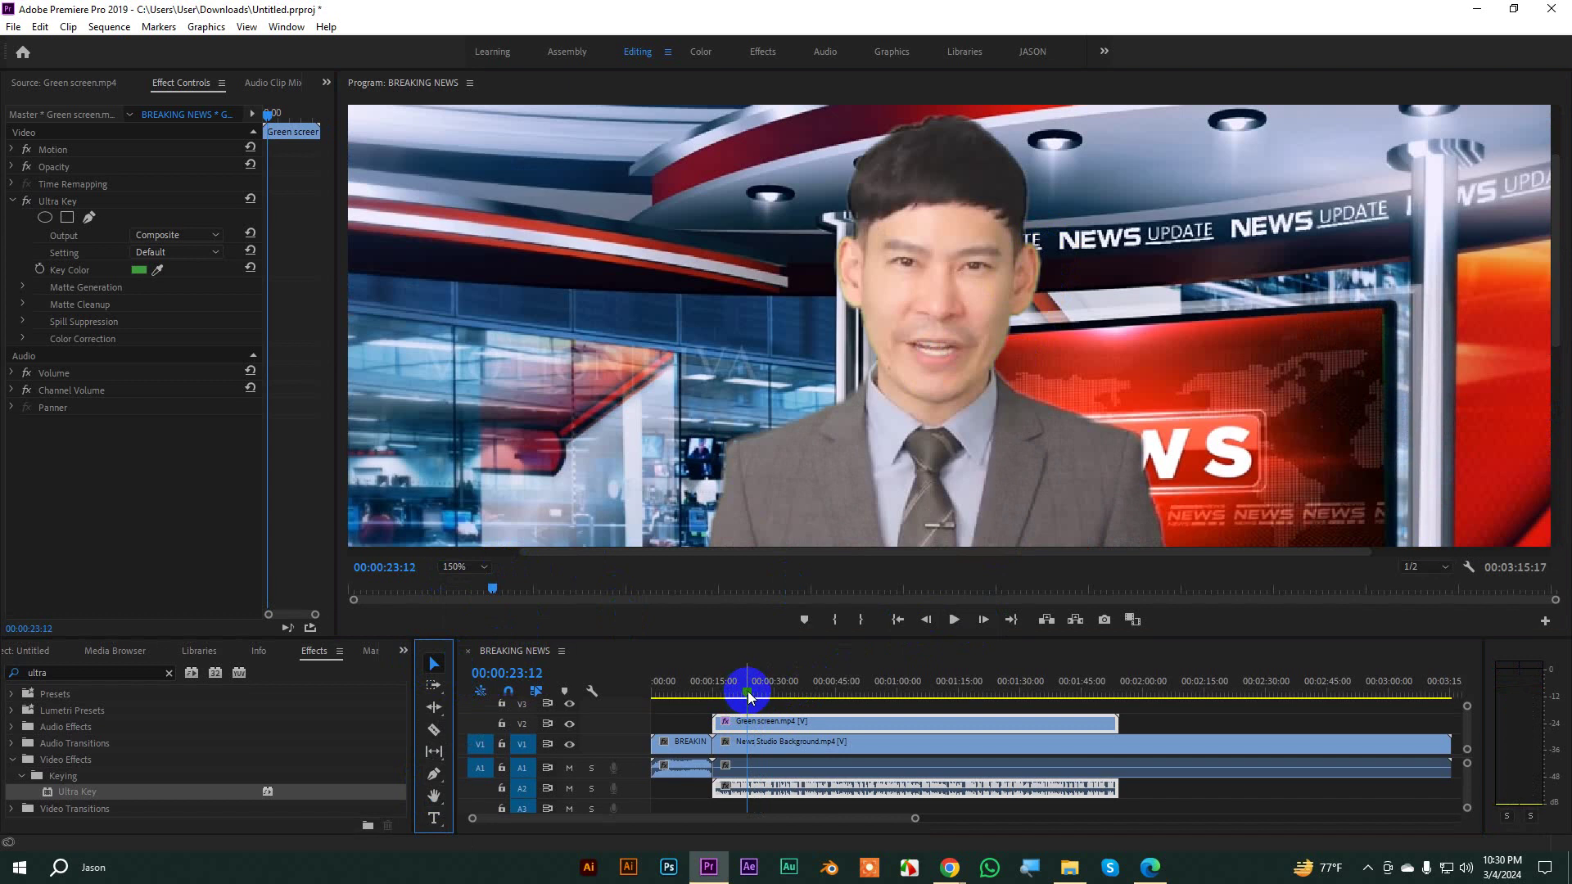
{"action": "left_click_drag", "start_coordinate": [749, 697], "coordinate": [734, 703]}
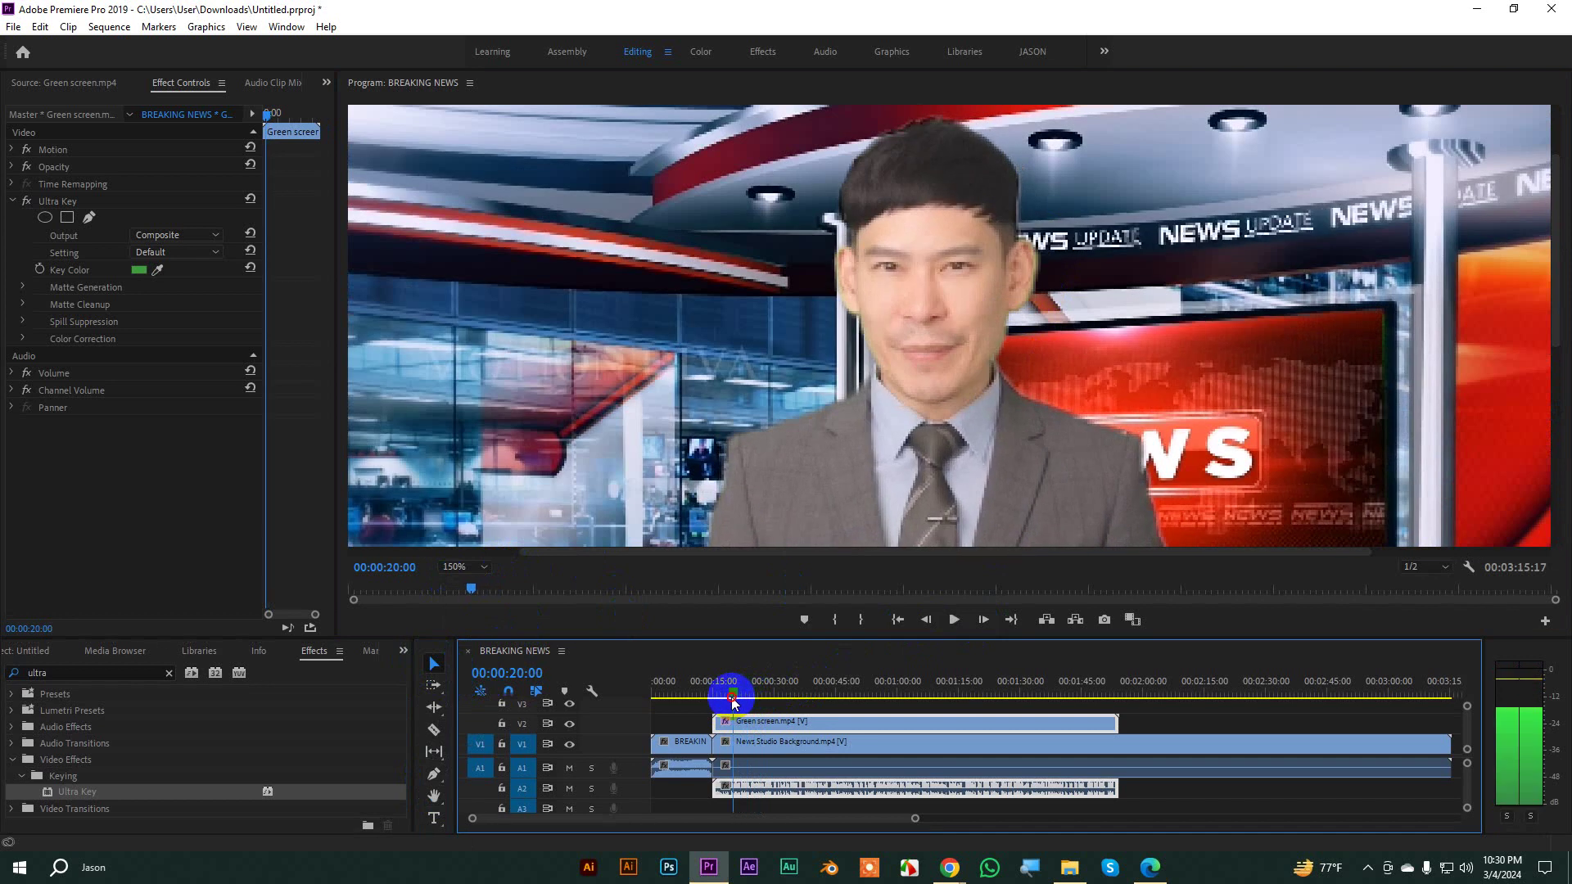
{"action": "left_click", "coordinate": [220, 270]}
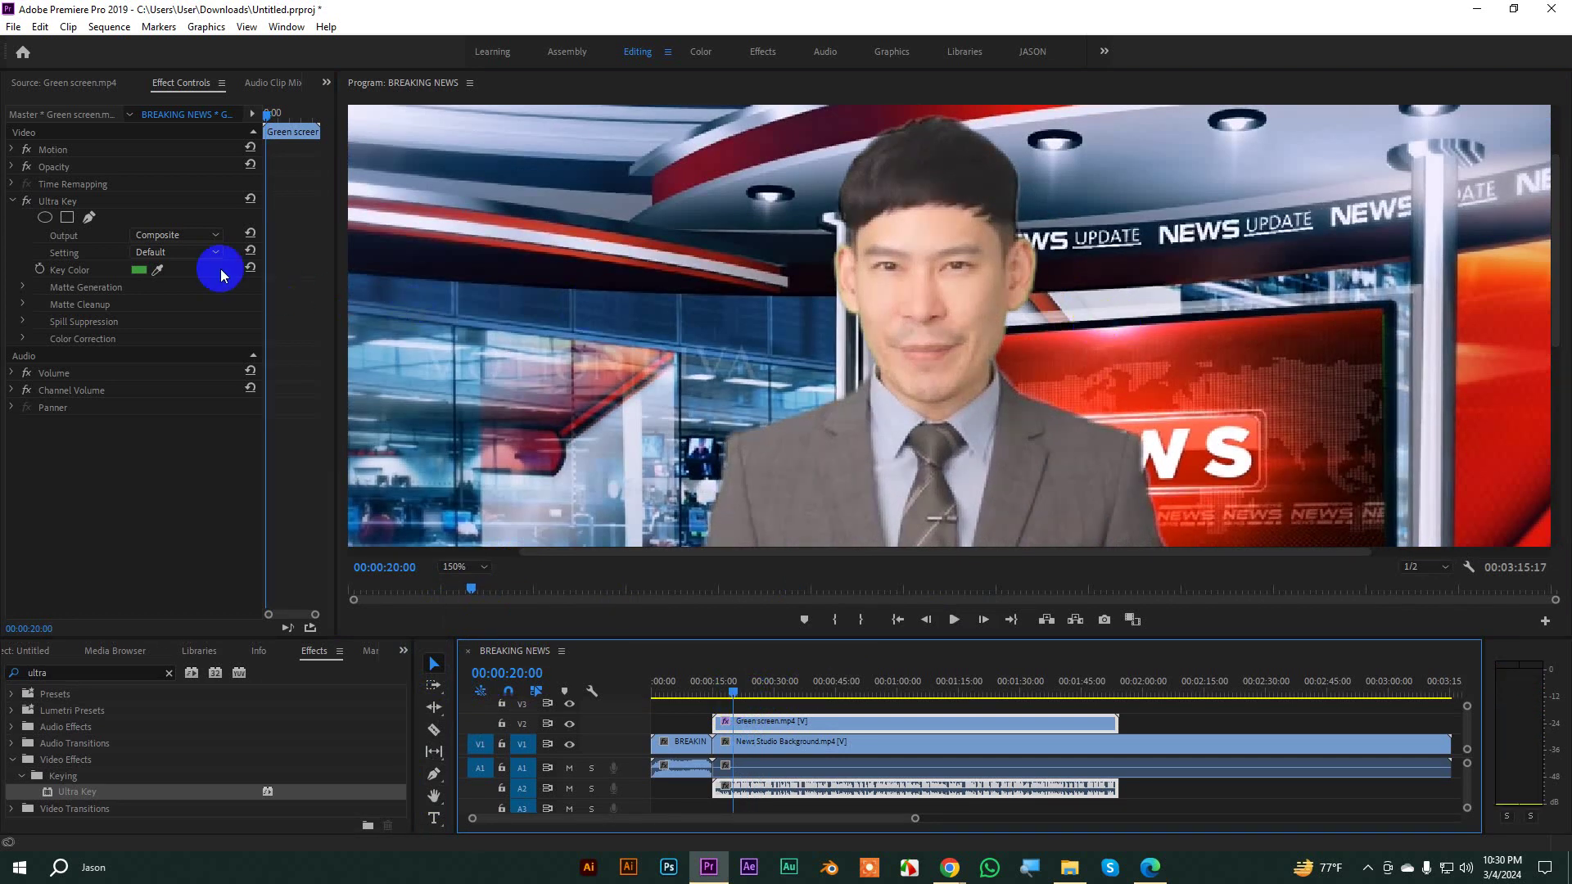
{"action": "left_click", "coordinate": [22, 288]}
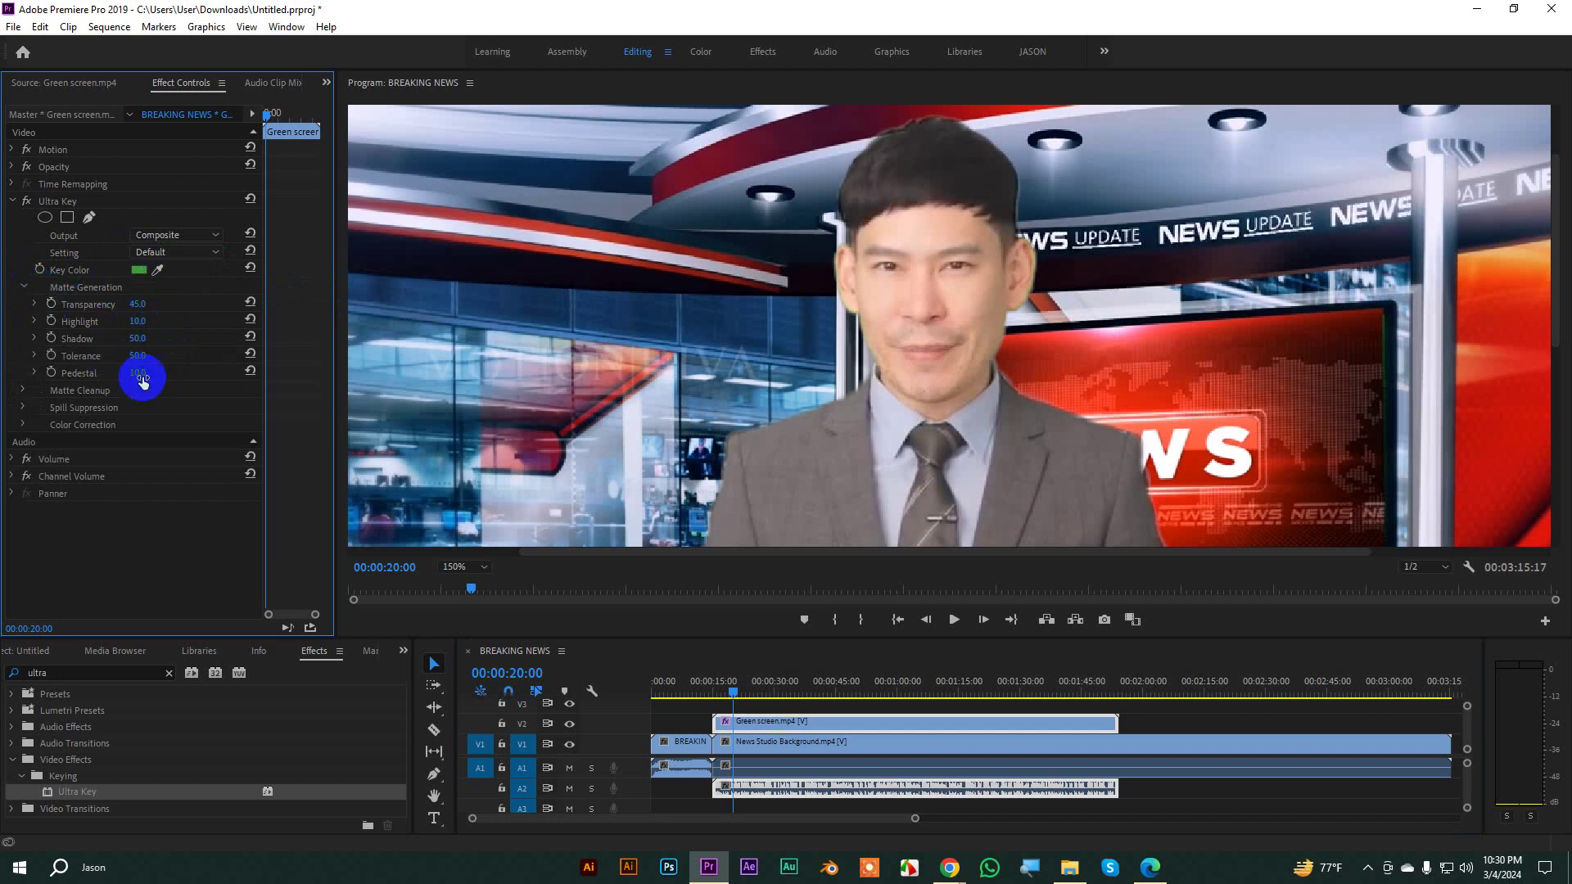
{"action": "left_click_drag", "start_coordinate": [137, 354], "coordinate": [654, 286]}
{"action": "mouse_move", "coordinate": [136, 320]}
{"action": "left_mouse_down"}
{"action": "mouse_move", "coordinate": [131, 344]}
{"action": "mouse_move", "coordinate": [144, 321]}
{"action": "mouse_move", "coordinate": [116, 323]}
{"action": "left_mouse_up"}
{"action": "left_click_drag", "start_coordinate": [130, 337], "coordinate": [211, 388]}
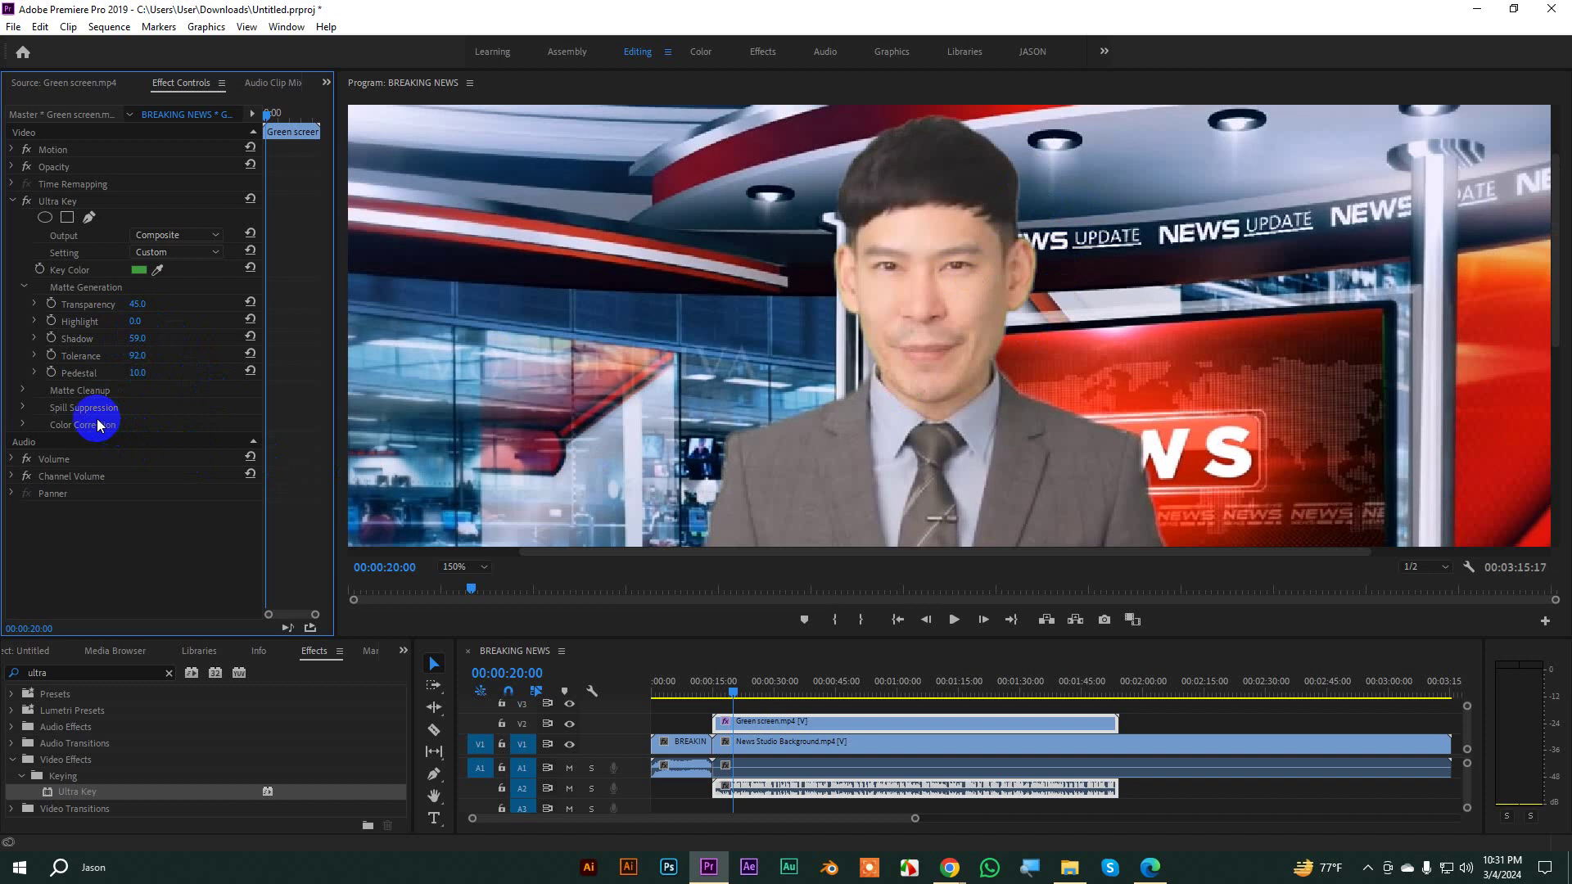
Step: Set the Ultra Key's Matte Cleanup Choke to 49 and return the program preview zoom to Fit
{"action": "left_click", "coordinate": [23, 391]}
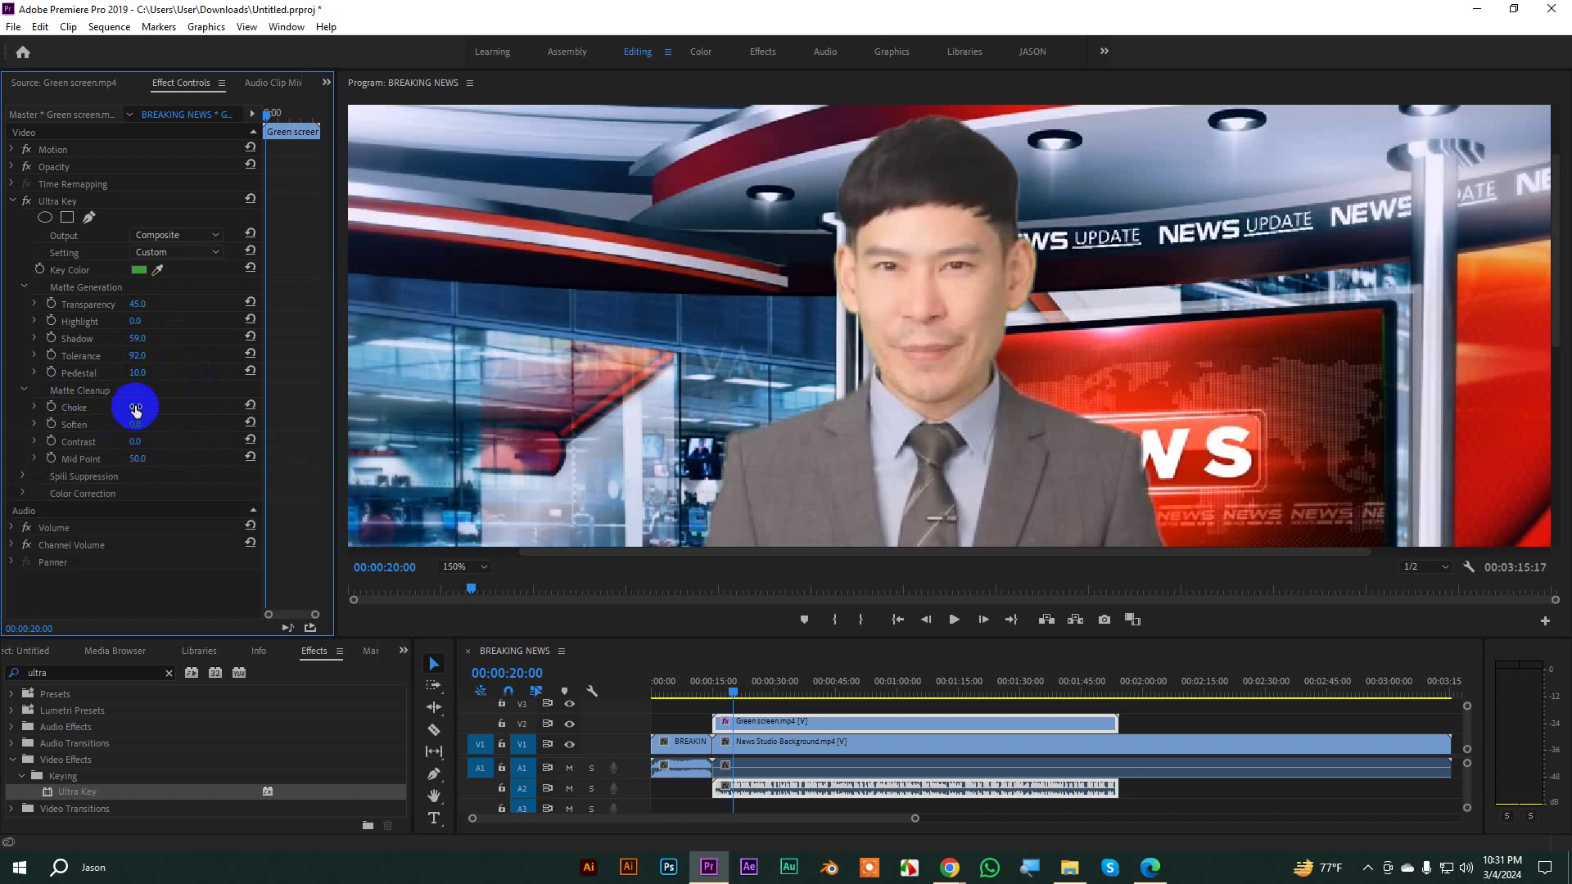
{"action": "left_click_drag", "start_coordinate": [136, 407], "coordinate": [190, 406]}
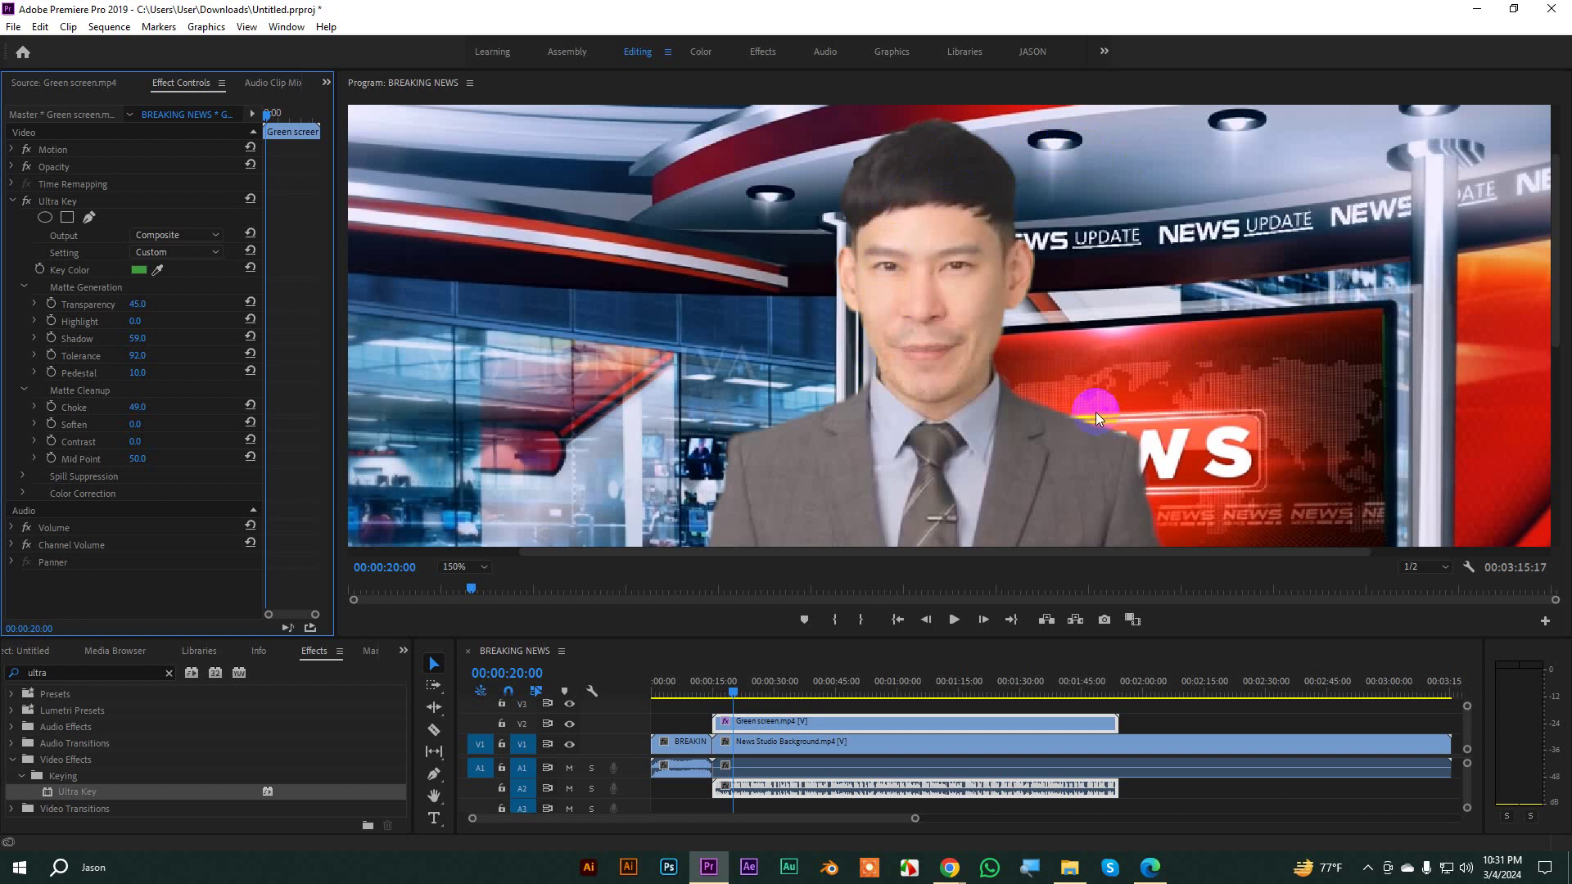
{"action": "left_click", "coordinate": [459, 568]}
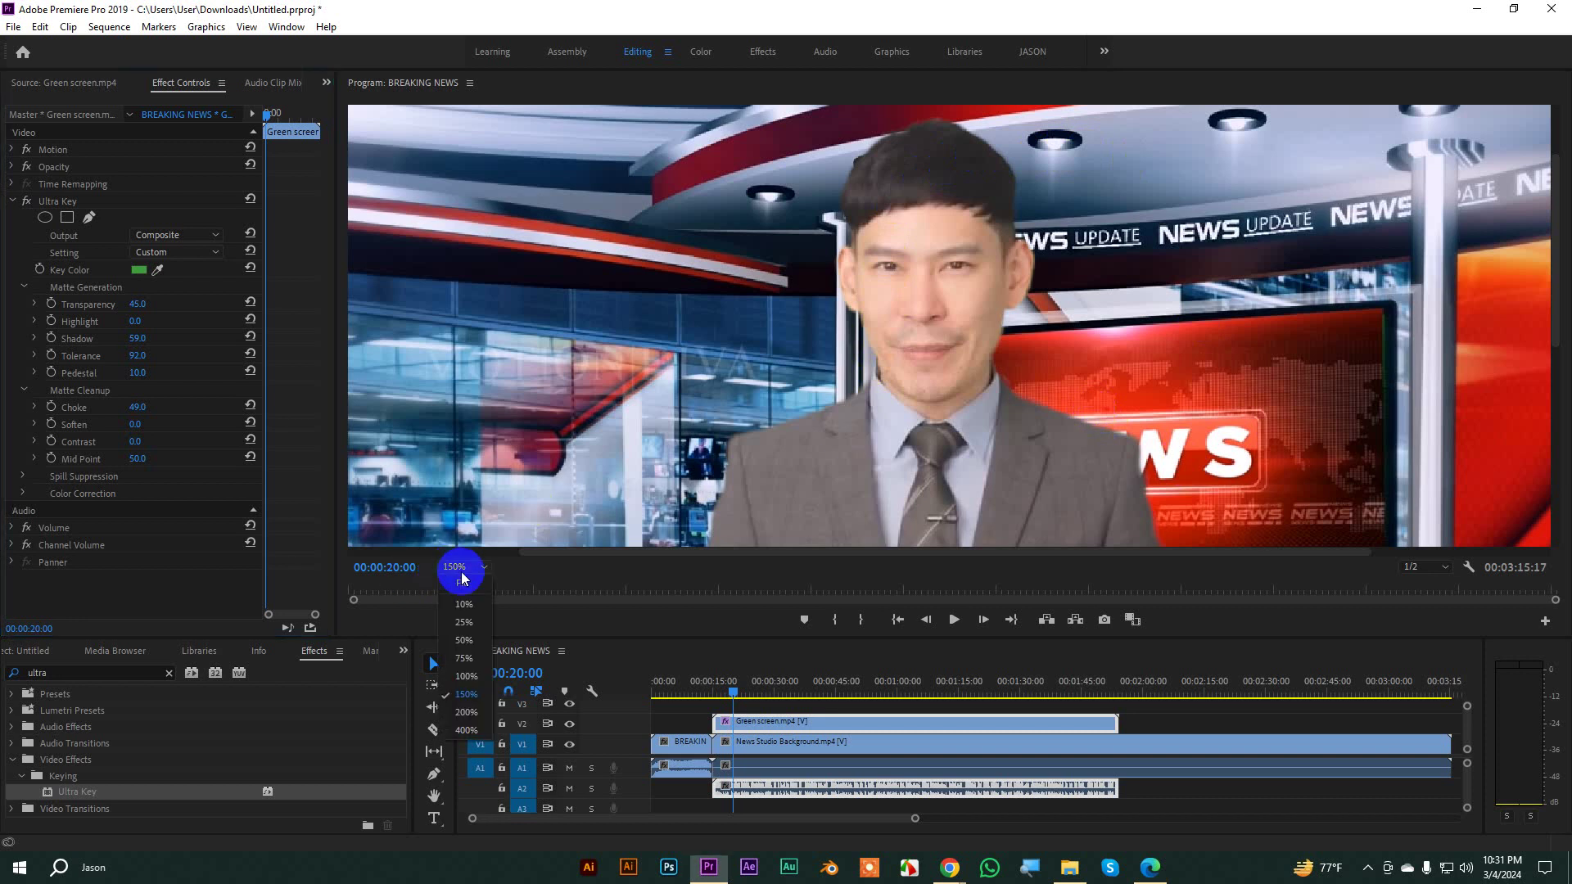
{"action": "left_click", "coordinate": [439, 589]}
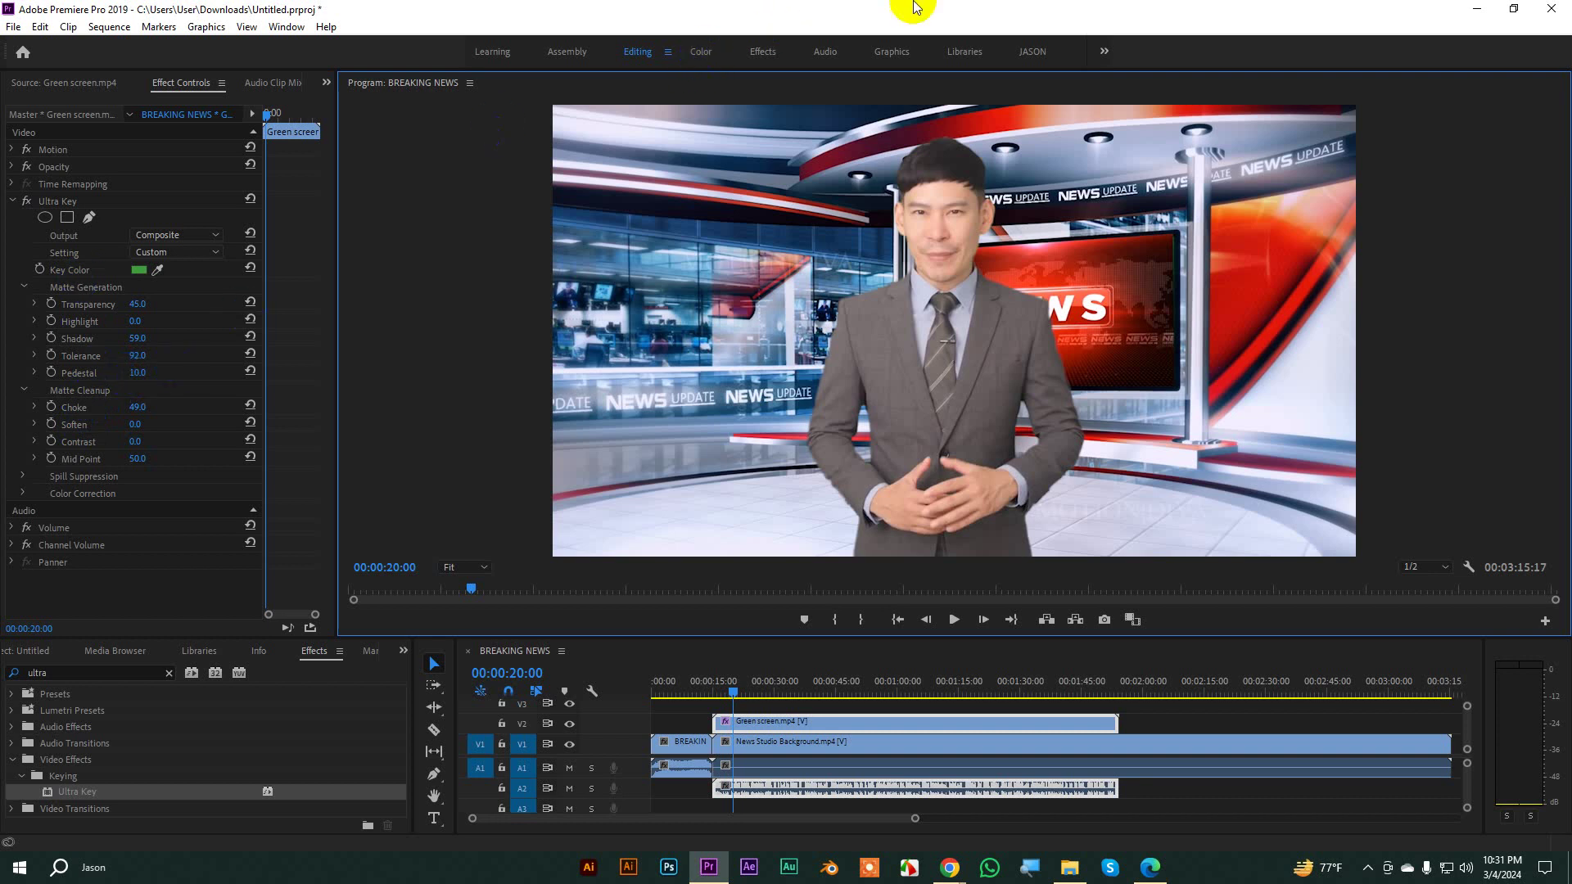
Step: Add contrast to Green screen.mp4 with the Lumetri Color RGB curve by pulling the shadows down slightly and placing a highlights point
{"action": "left_click", "coordinate": [702, 51]}
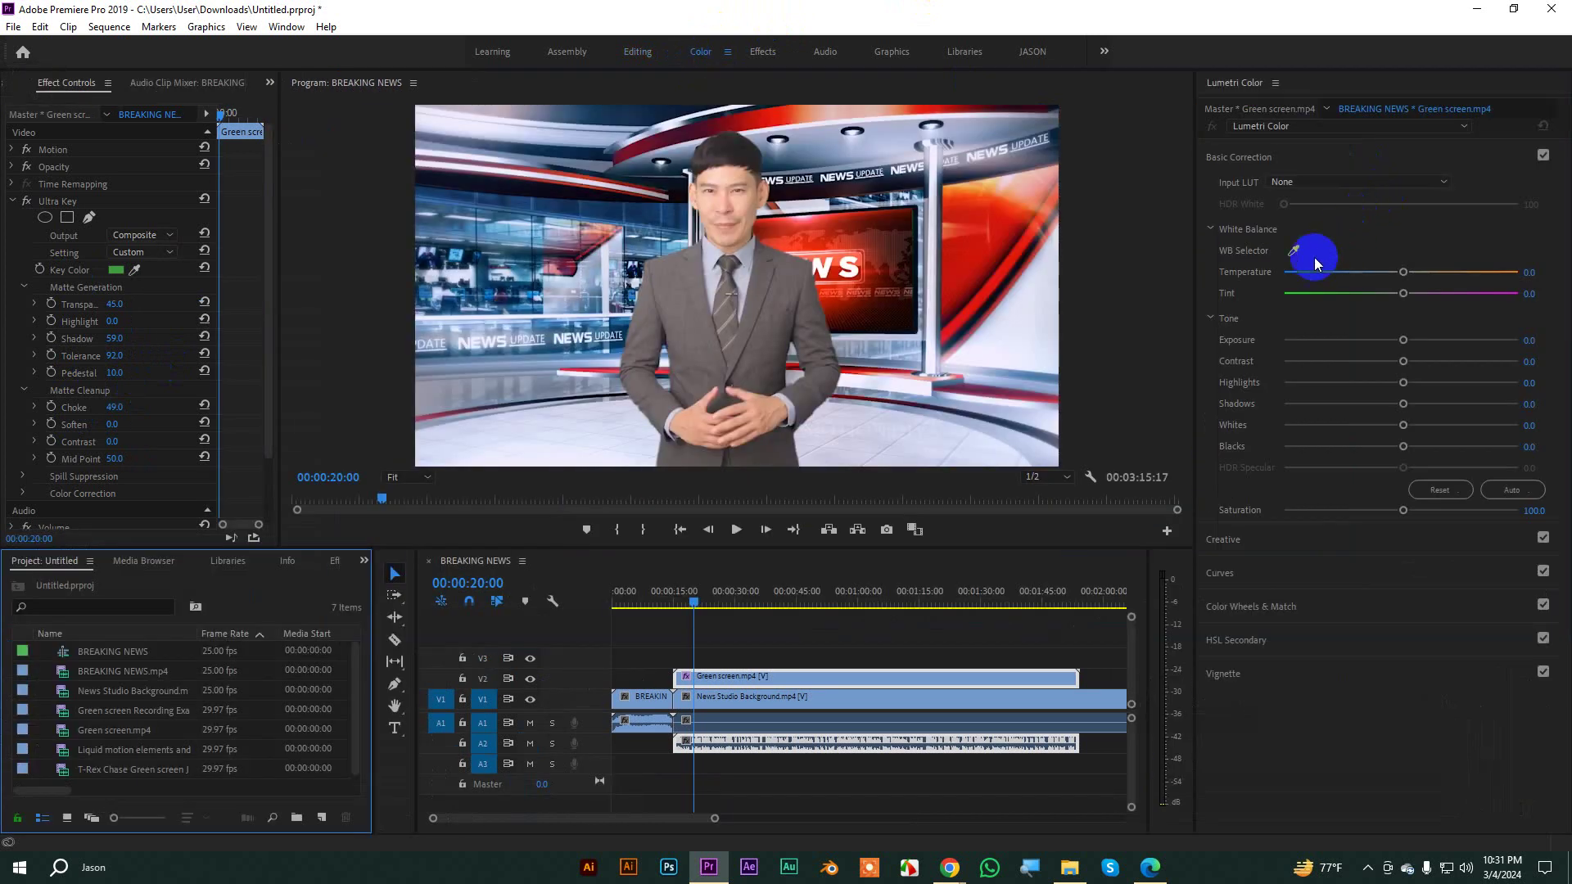
{"action": "left_click", "coordinate": [1214, 322]}
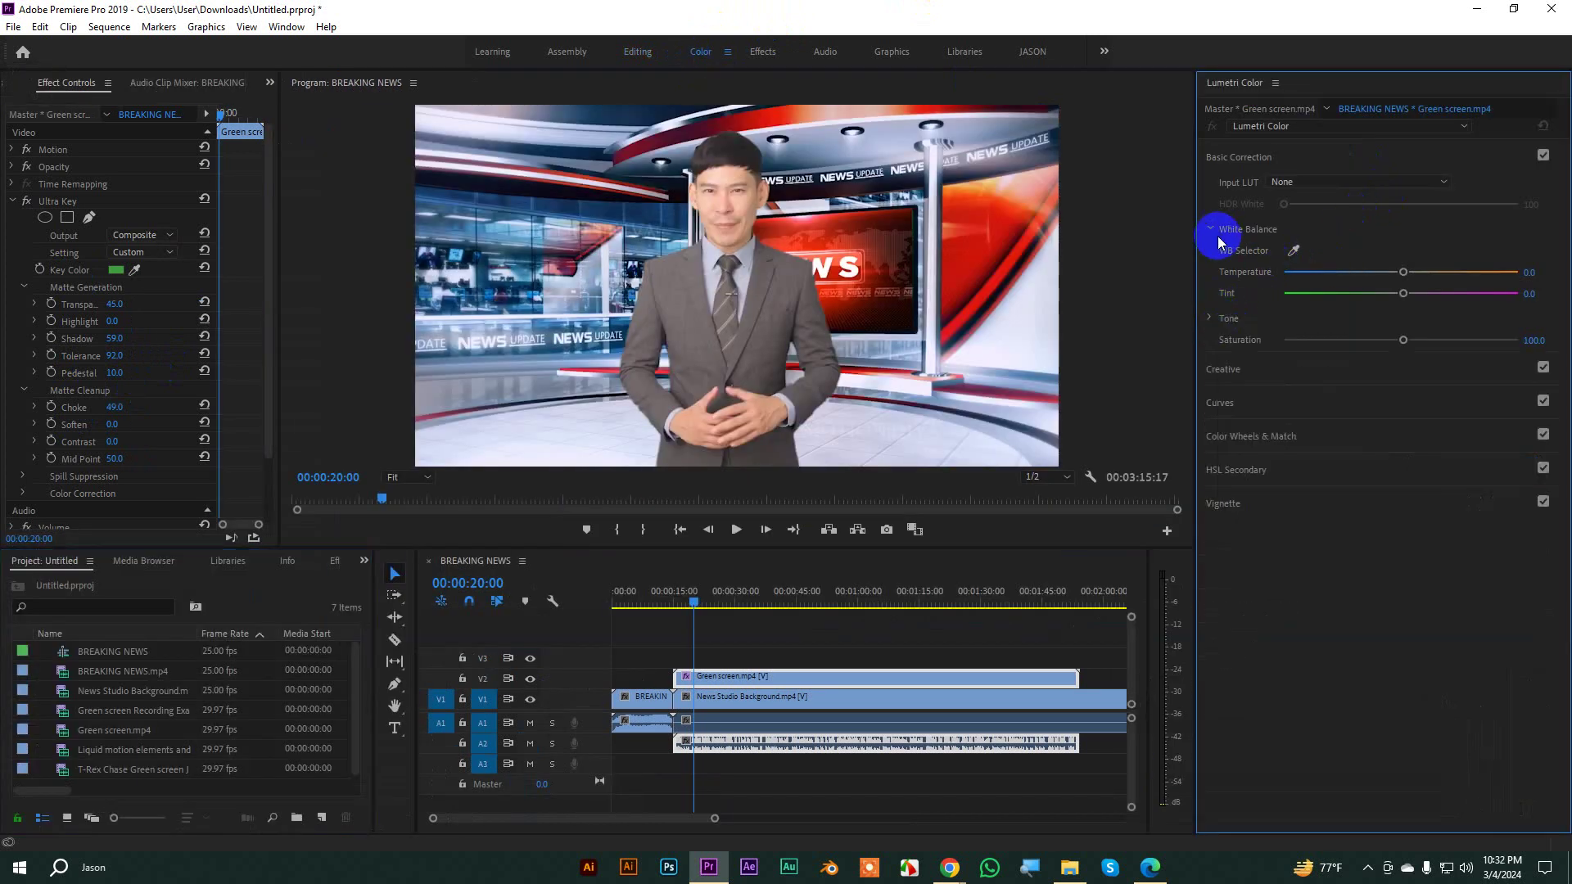
{"action": "left_click", "coordinate": [1215, 233]}
{"action": "left_click", "coordinate": [1214, 235]}
{"action": "left_click", "coordinate": [1214, 235]}
{"action": "left_click", "coordinate": [1215, 339]}
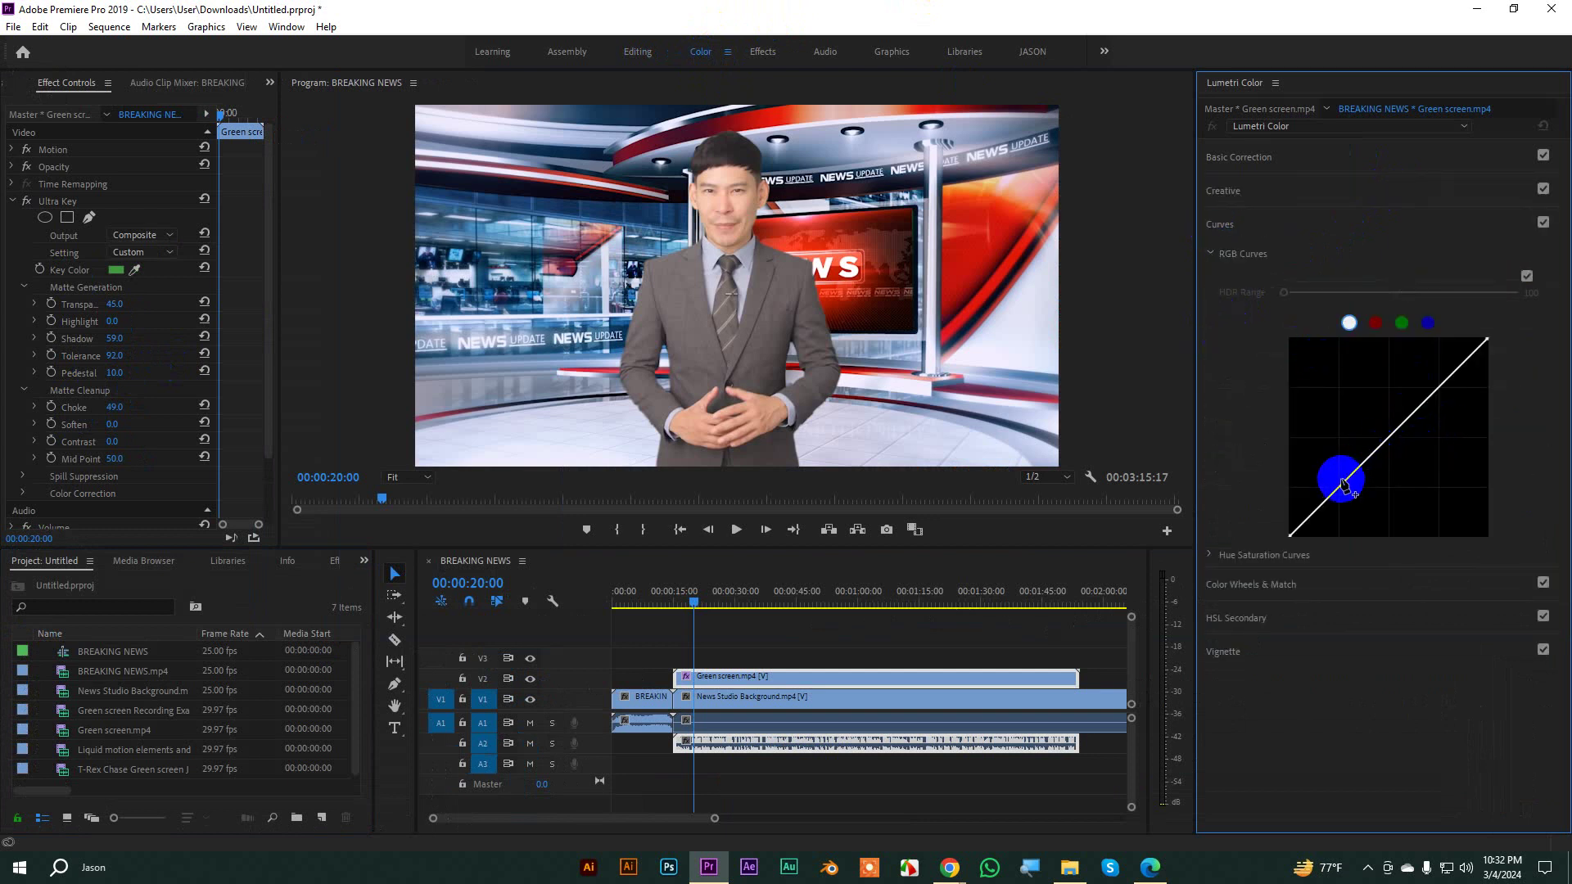
{"action": "left_click_drag", "start_coordinate": [1342, 492], "coordinate": [1347, 494]}
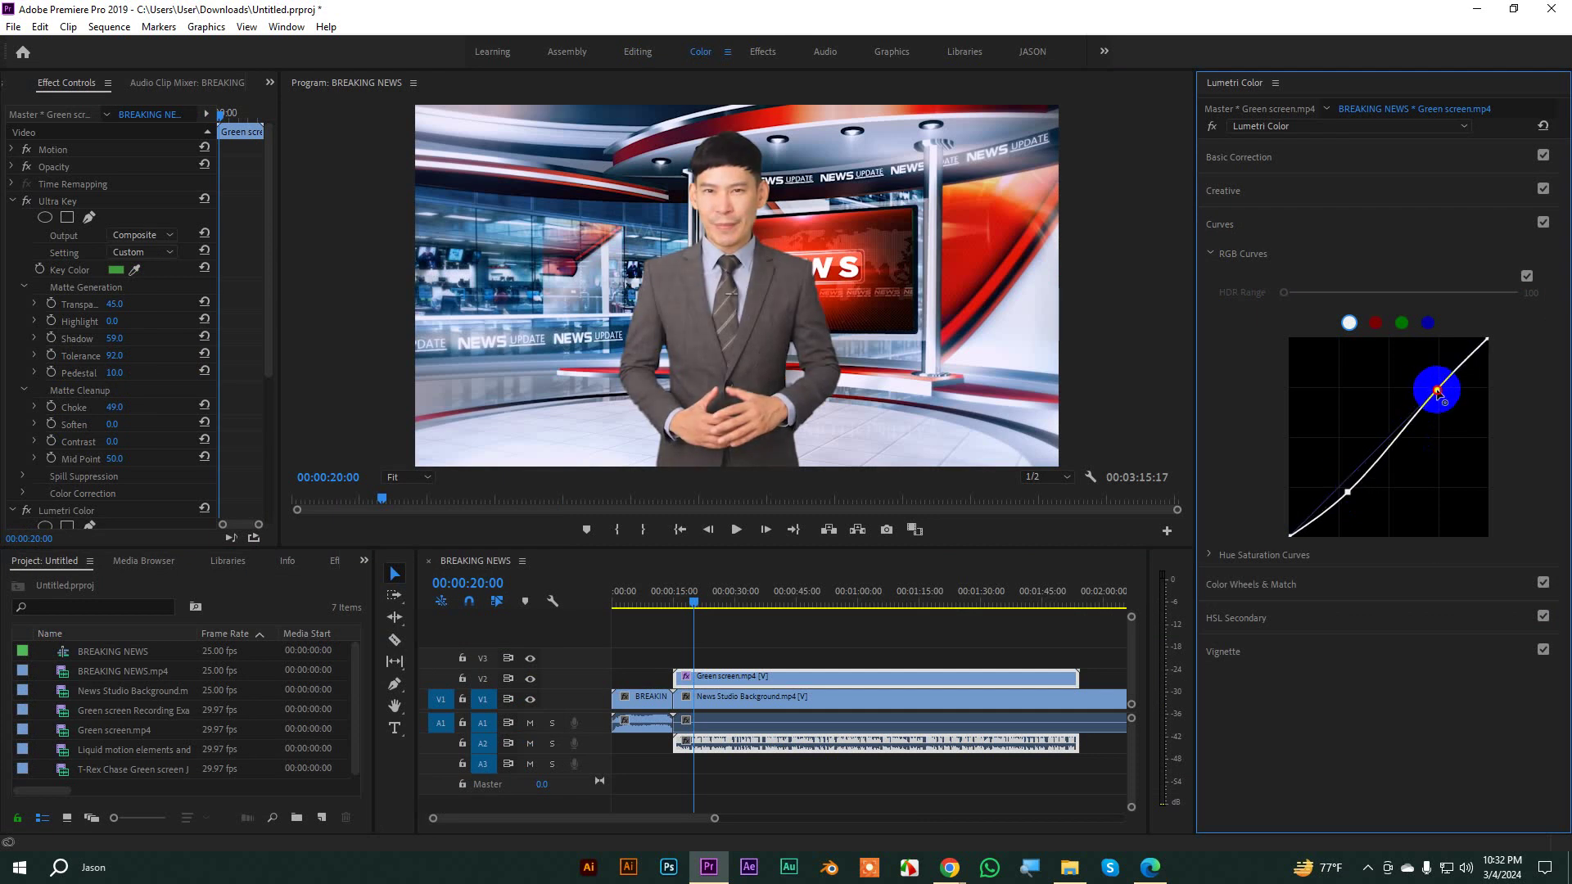
{"action": "left_click", "coordinate": [1436, 390]}
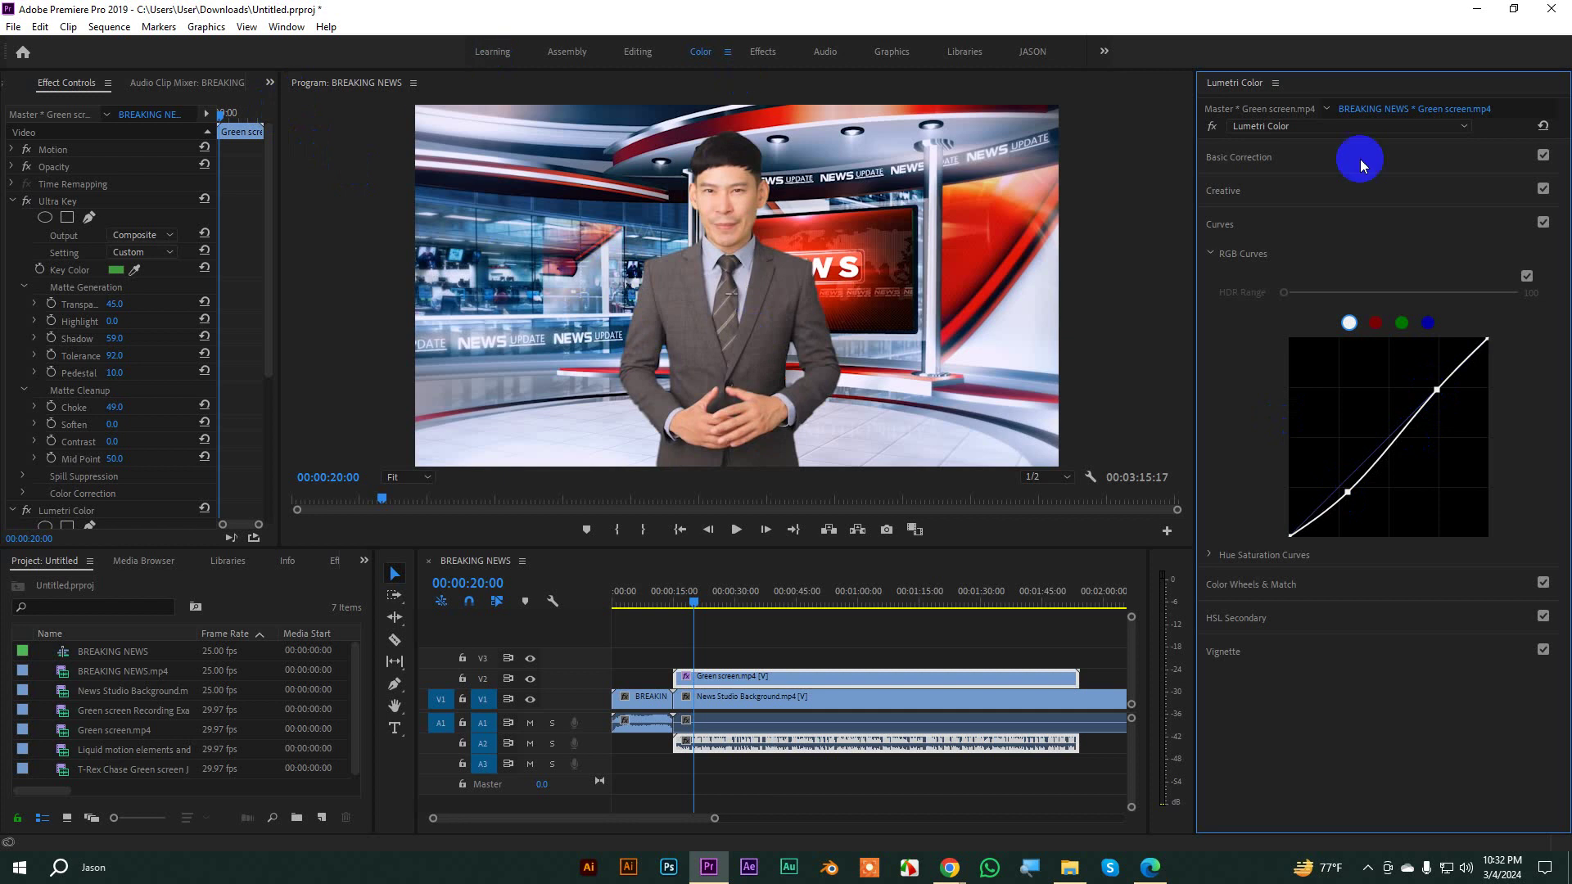
Step: Return to the Editing workspace and compare the presenter with Lumetri Color switched off and on
{"action": "left_click", "coordinate": [638, 52]}
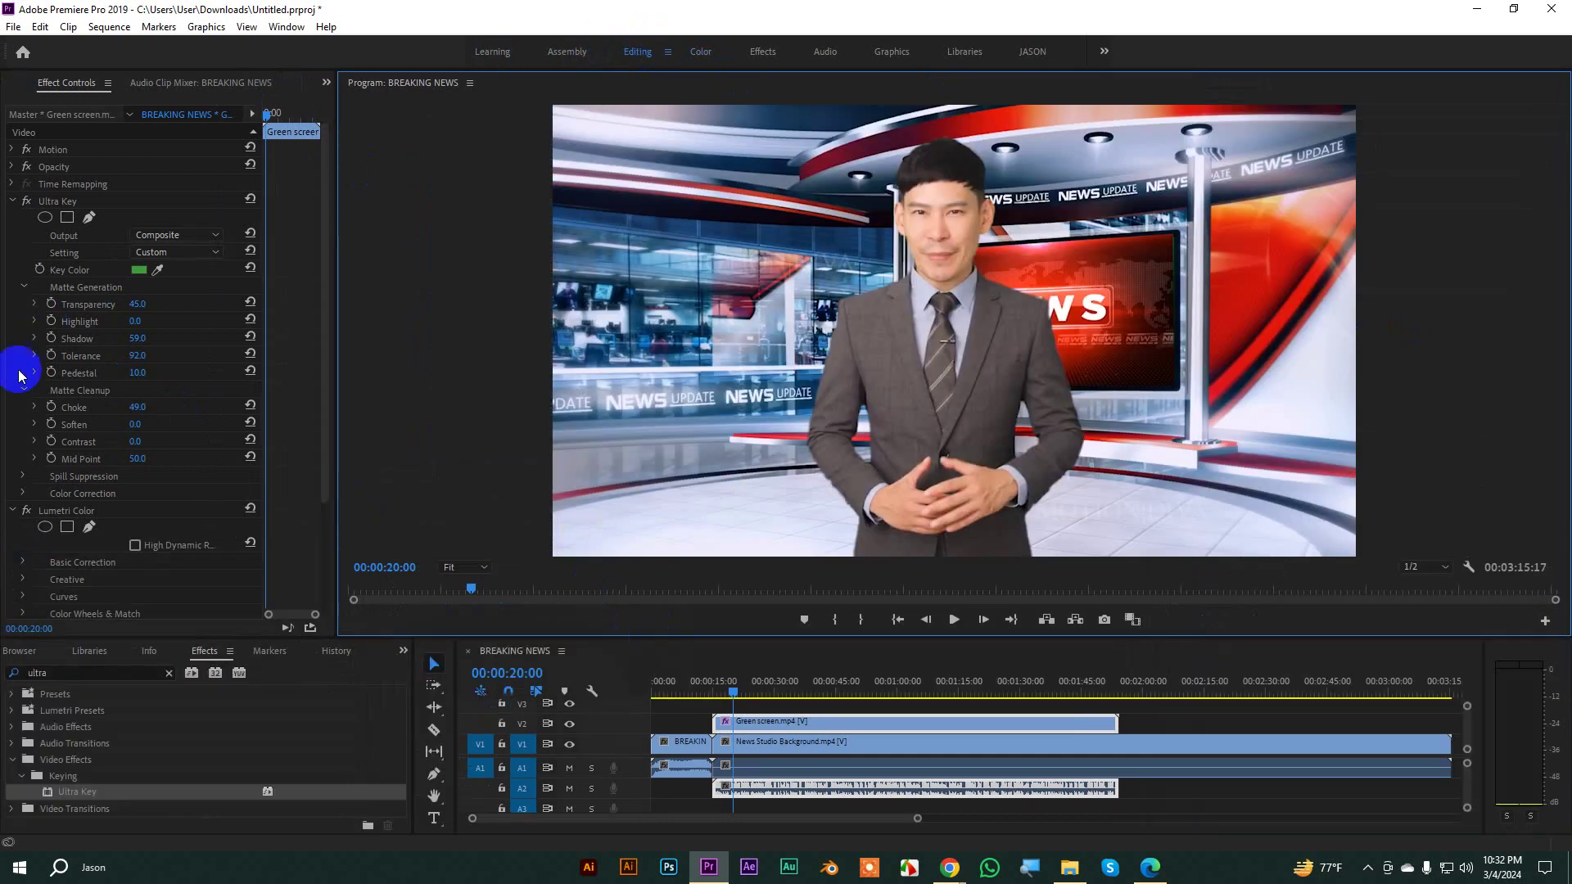
{"action": "left_click", "coordinate": [12, 201]}
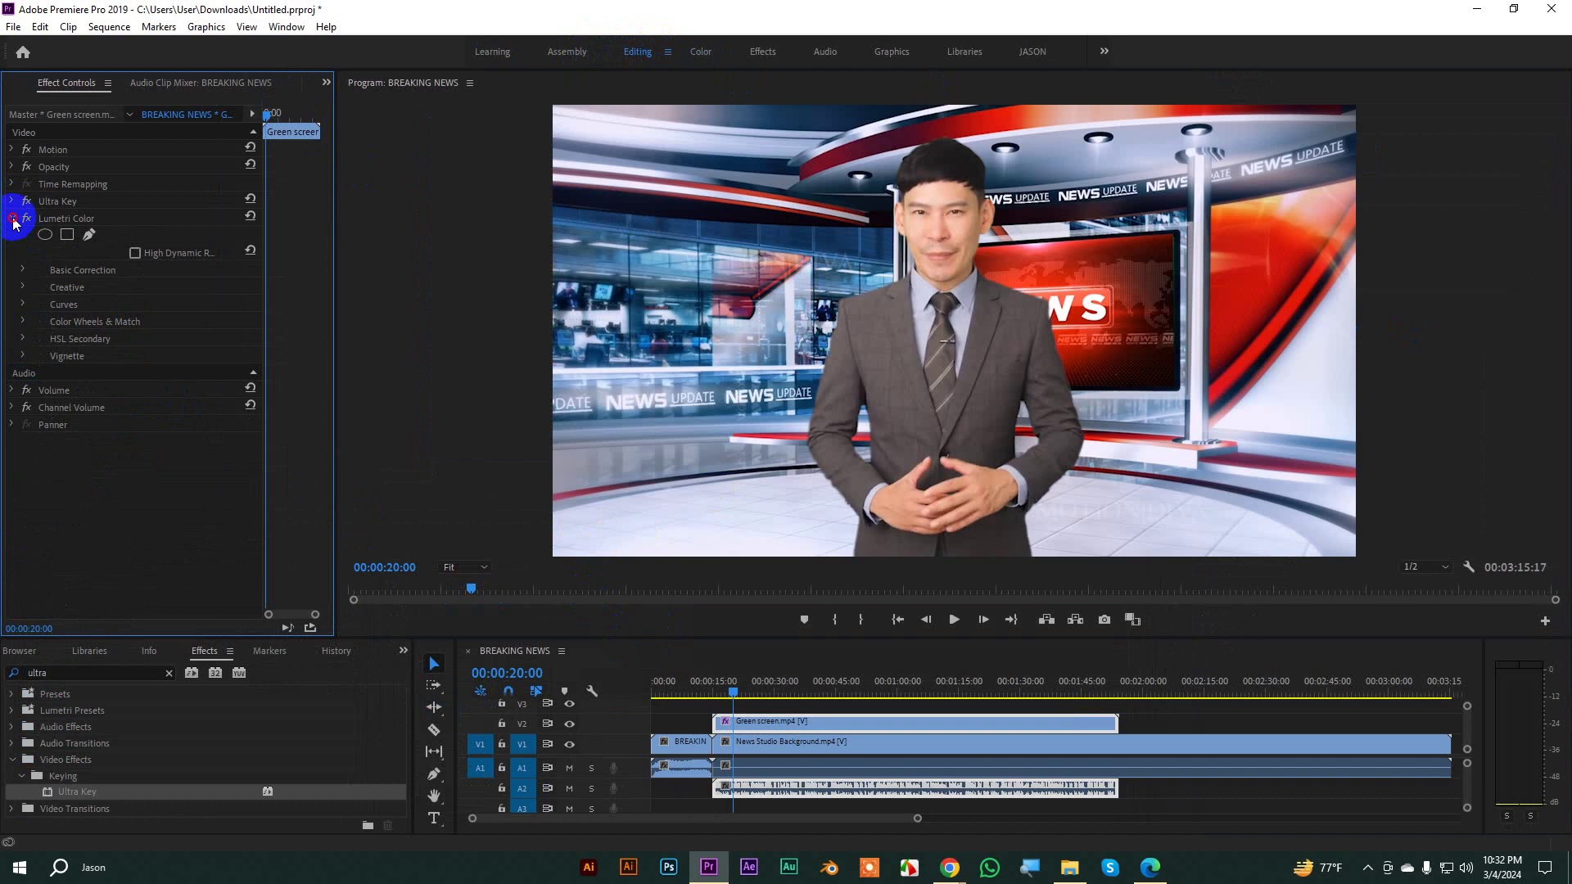
{"action": "left_click", "coordinate": [12, 218]}
{"action": "left_click", "coordinate": [28, 223]}
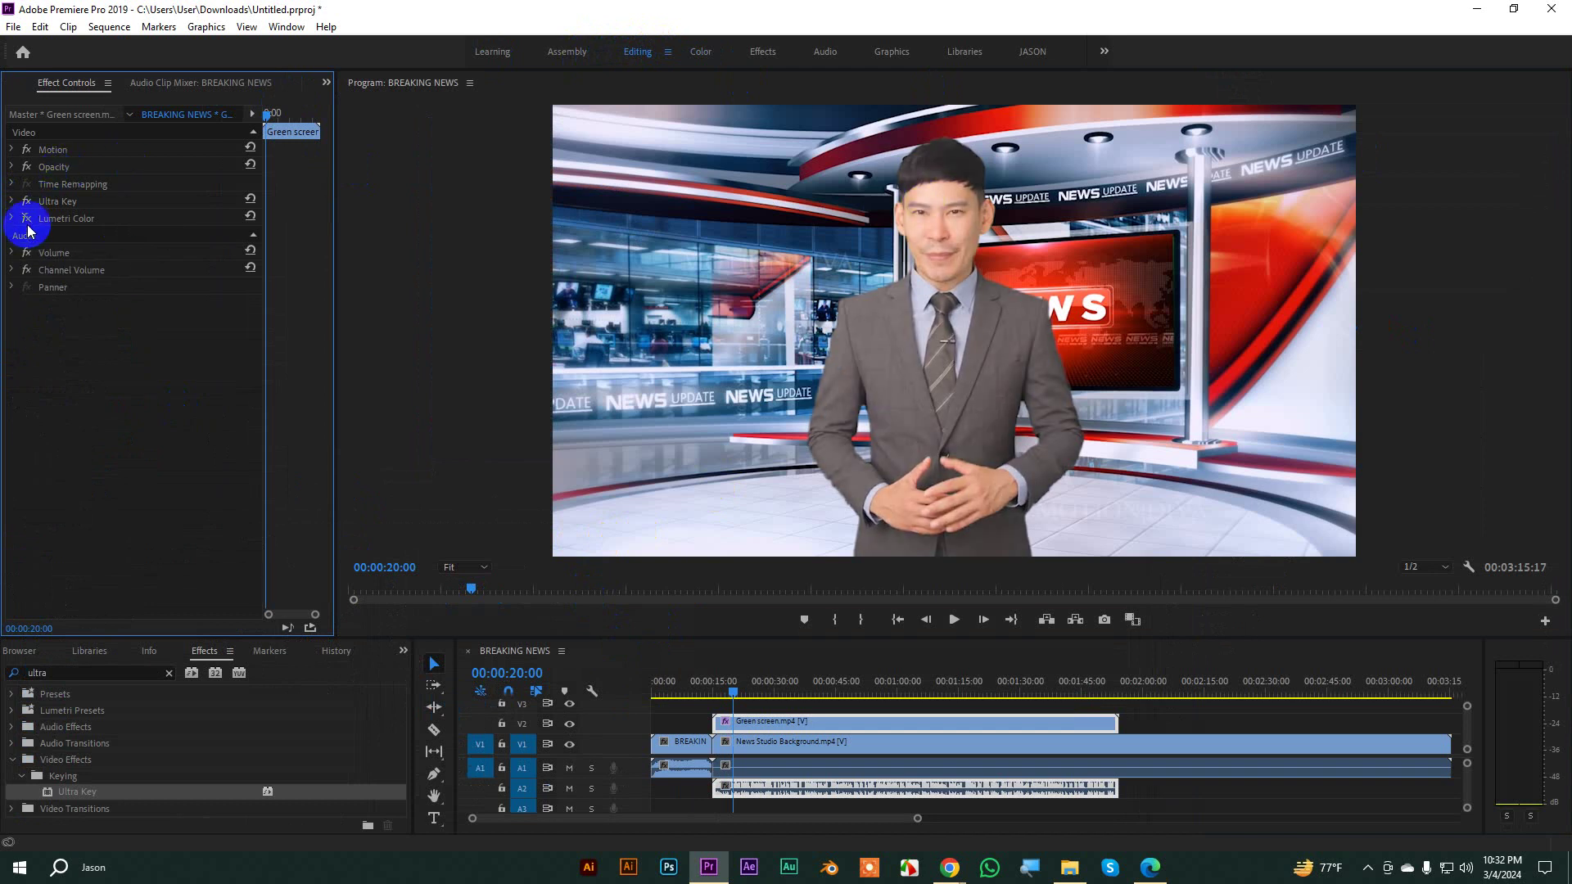
{"action": "left_click", "coordinate": [27, 223]}
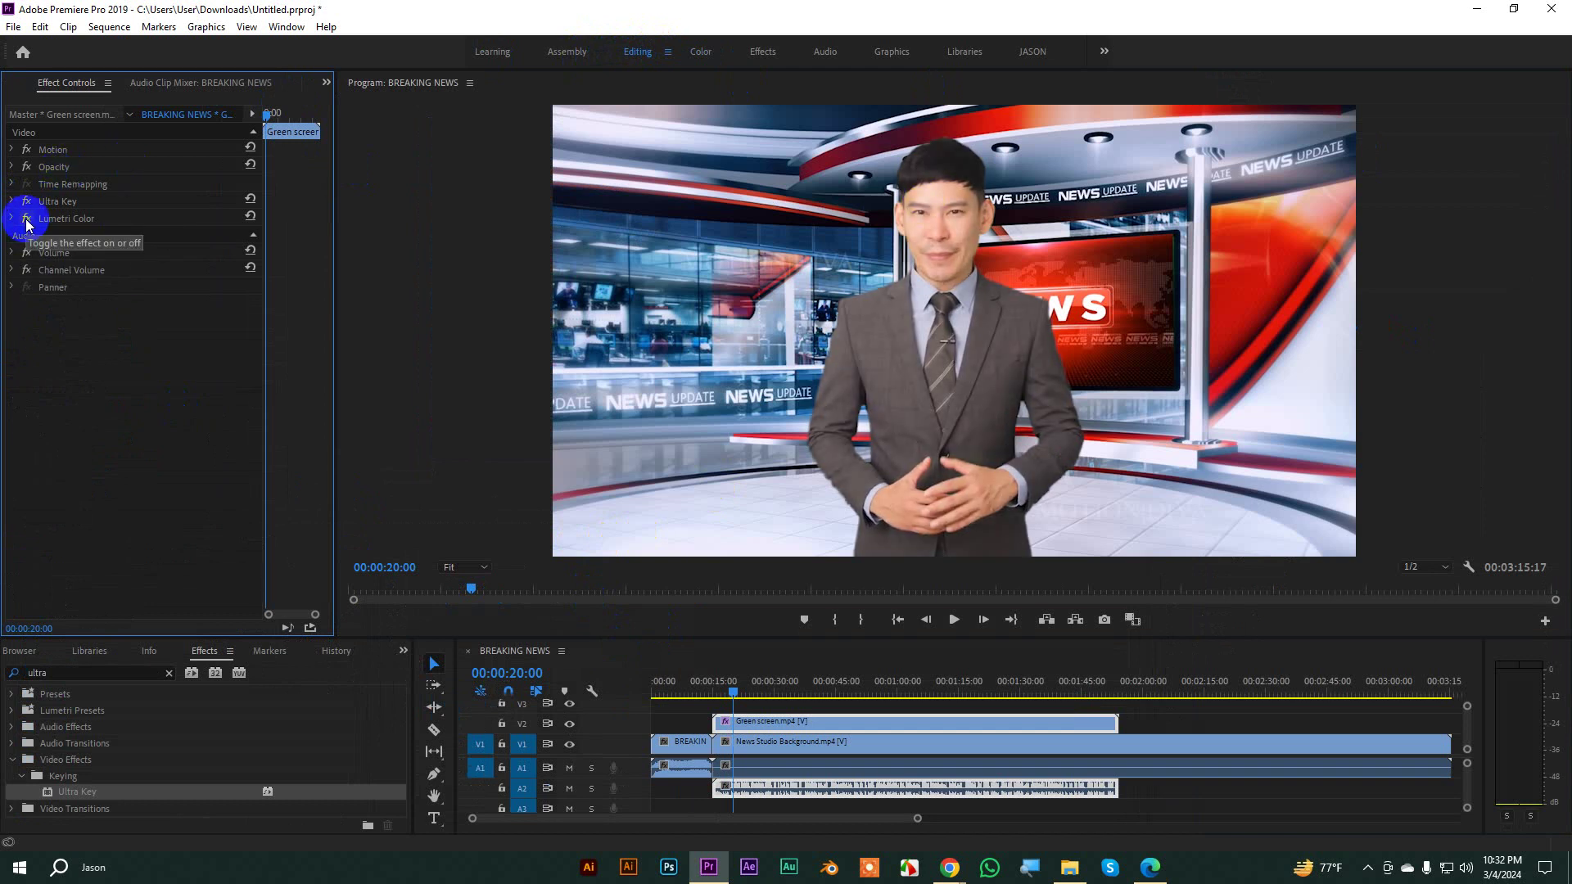
{"action": "left_click", "coordinate": [27, 222]}
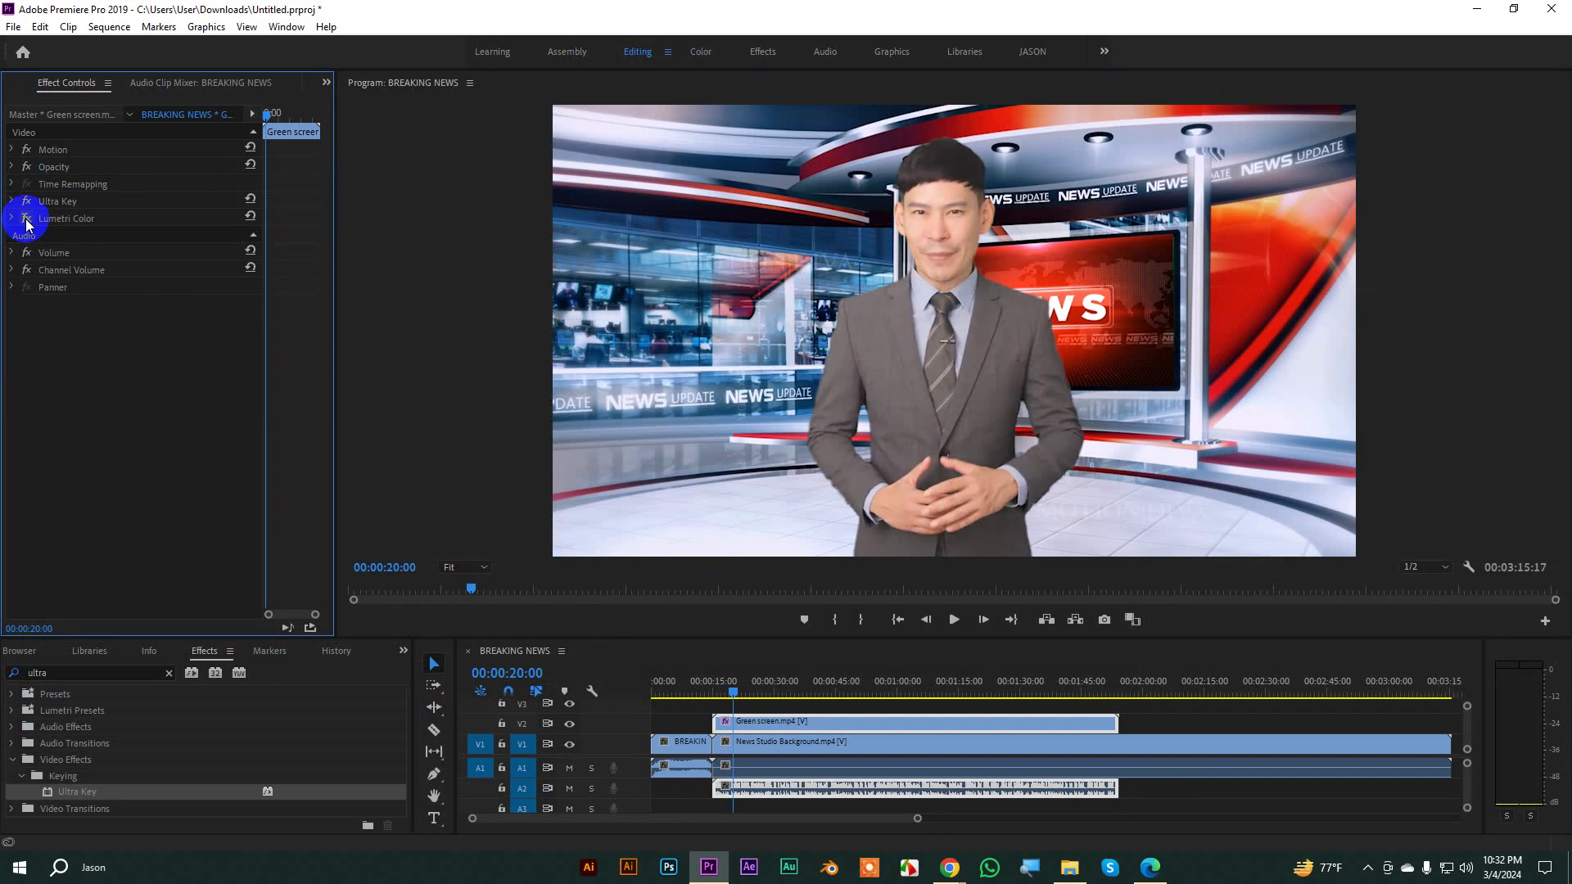
{"action": "left_click", "coordinate": [27, 223]}
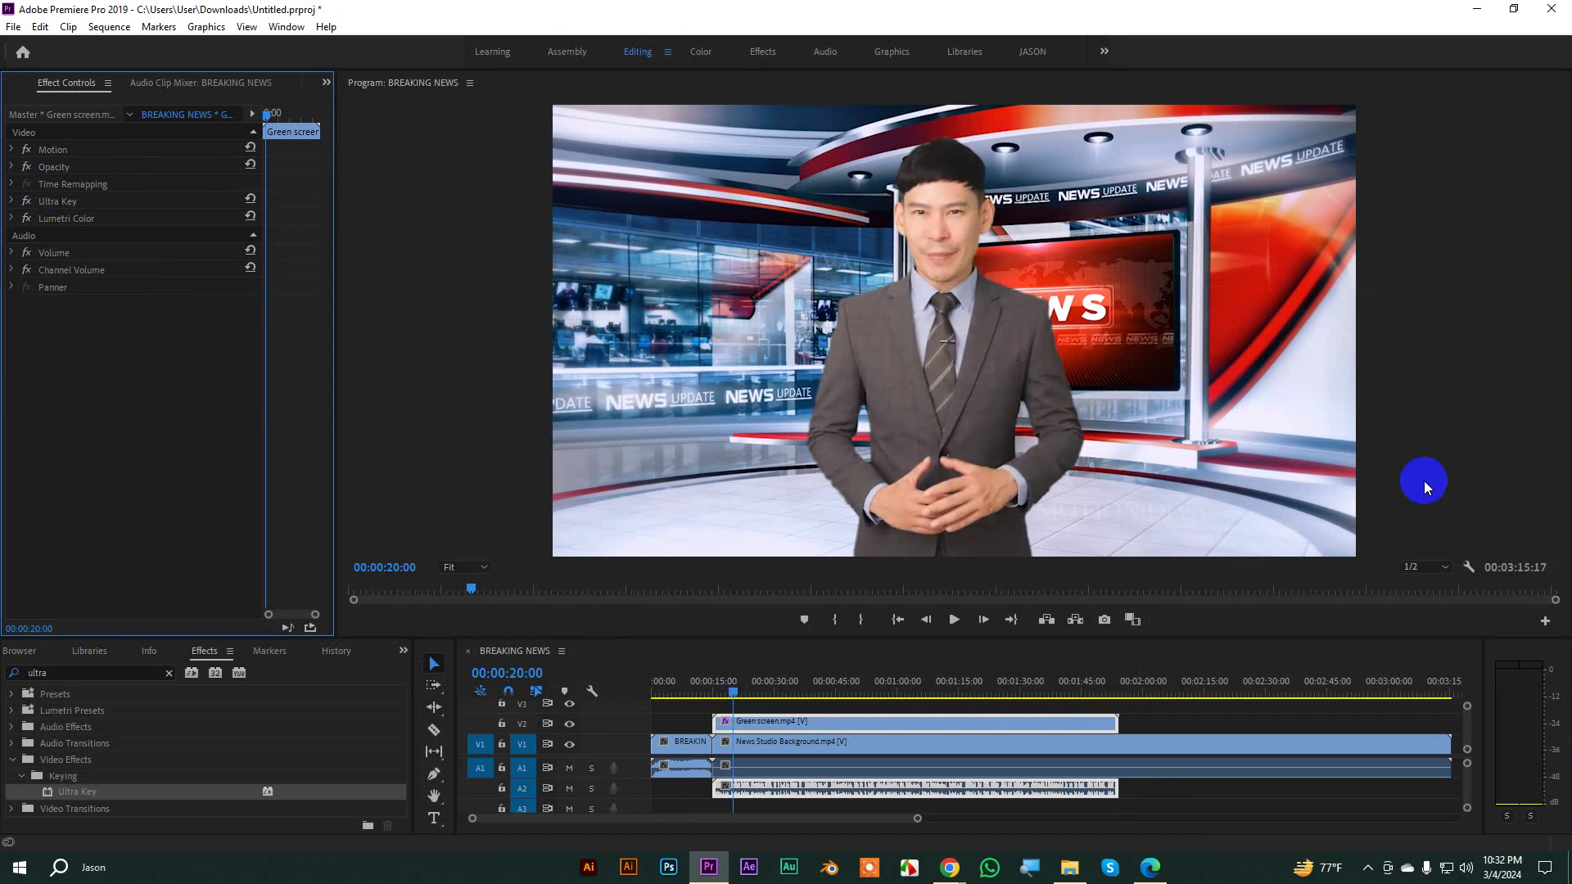
Step: Reposition the keyed presenter to the left of the NEWS screen using the Green screen.mp4 clip's Motion effect
{"action": "left_click", "coordinate": [752, 728]}
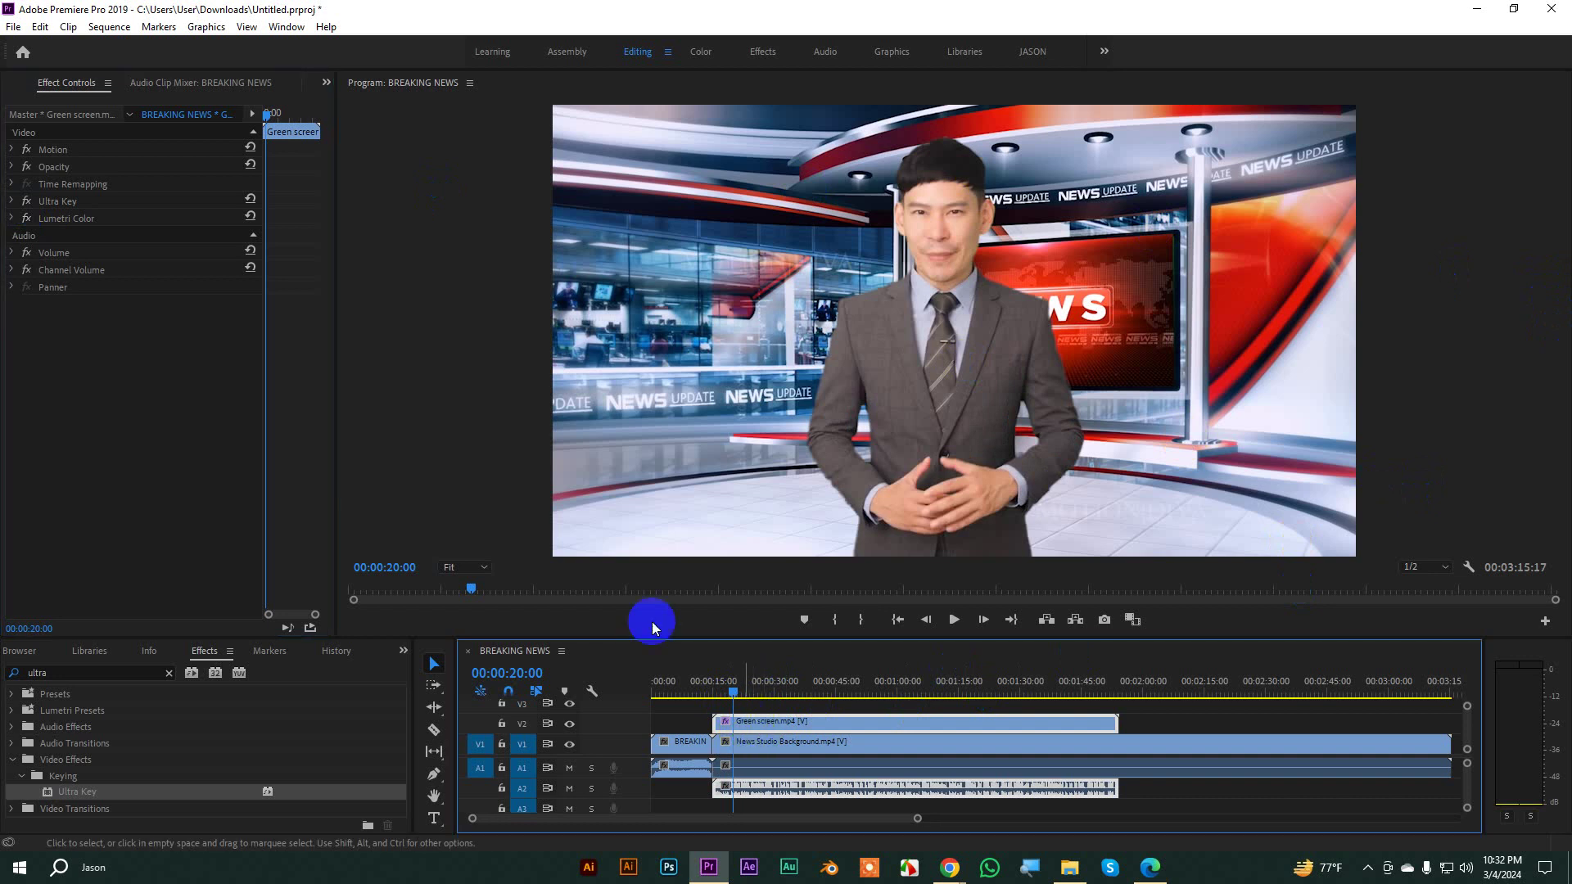
{"action": "left_click", "coordinate": [53, 150]}
{"action": "left_click_drag", "start_coordinate": [985, 369], "coordinate": [784, 367]}
Step: Play the sequence from 00:00:20:00 to review the repositioned presenter in the news studio
{"action": "key", "text": "space"}
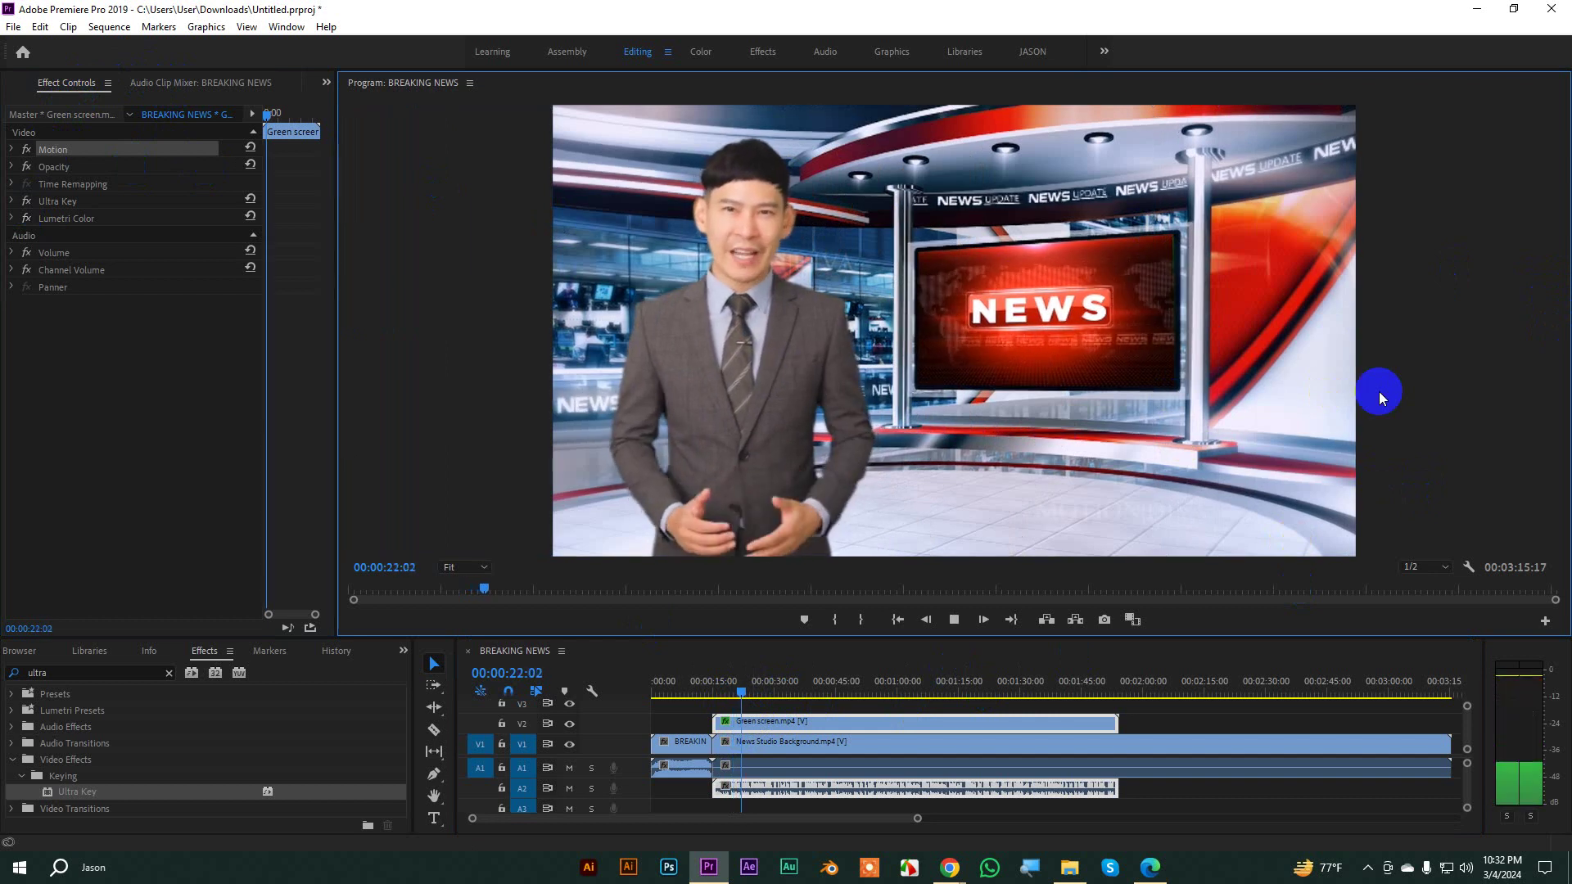
{"action": "key", "text": "space"}
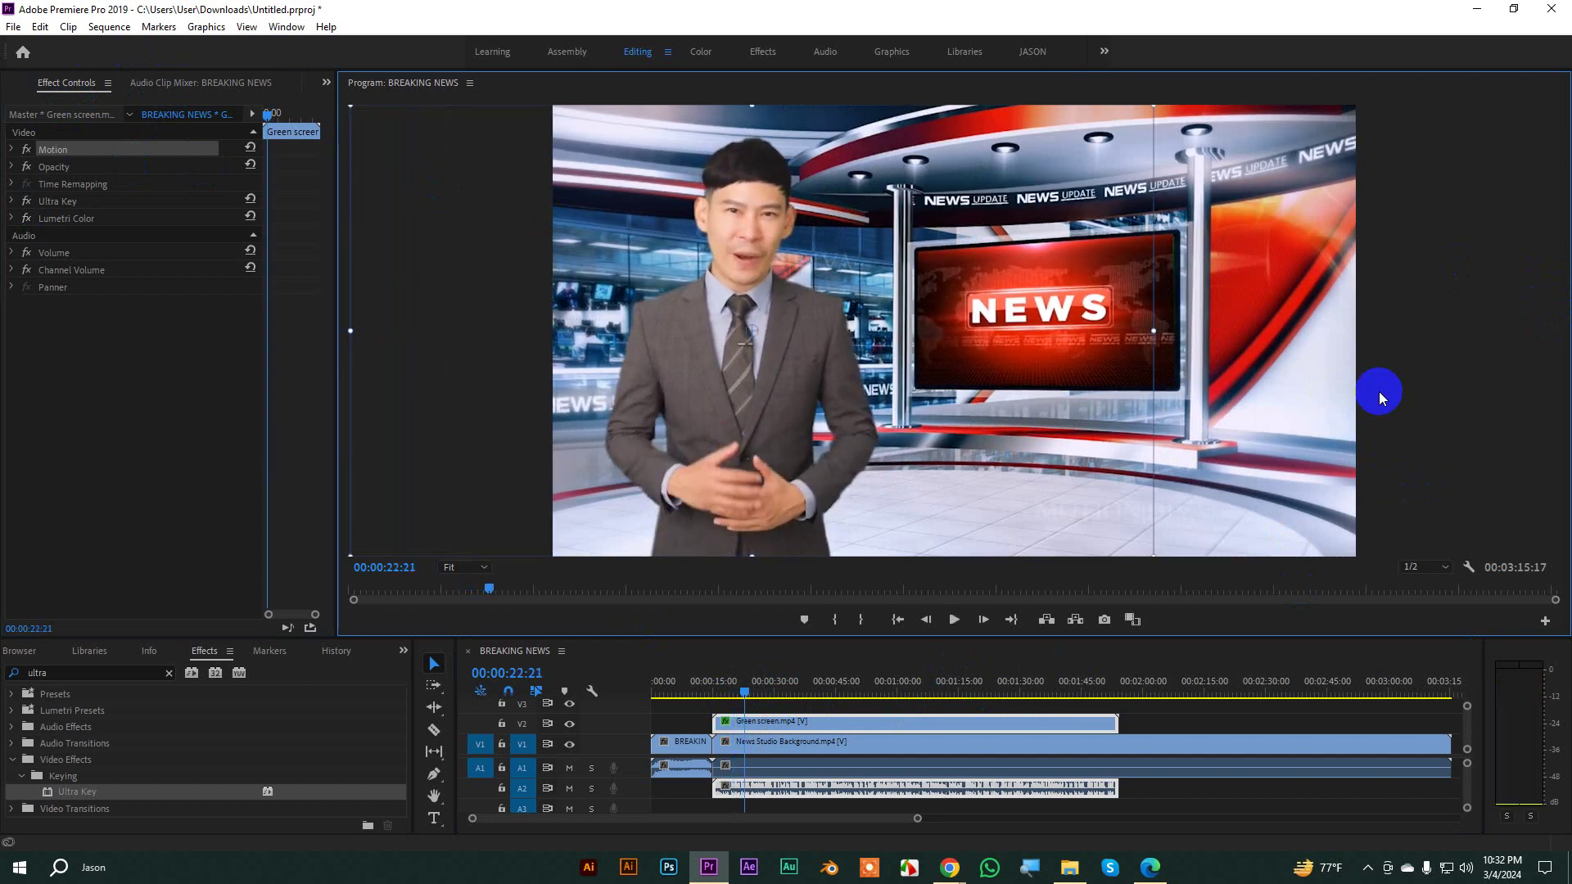
{"action": "key", "text": "space"}
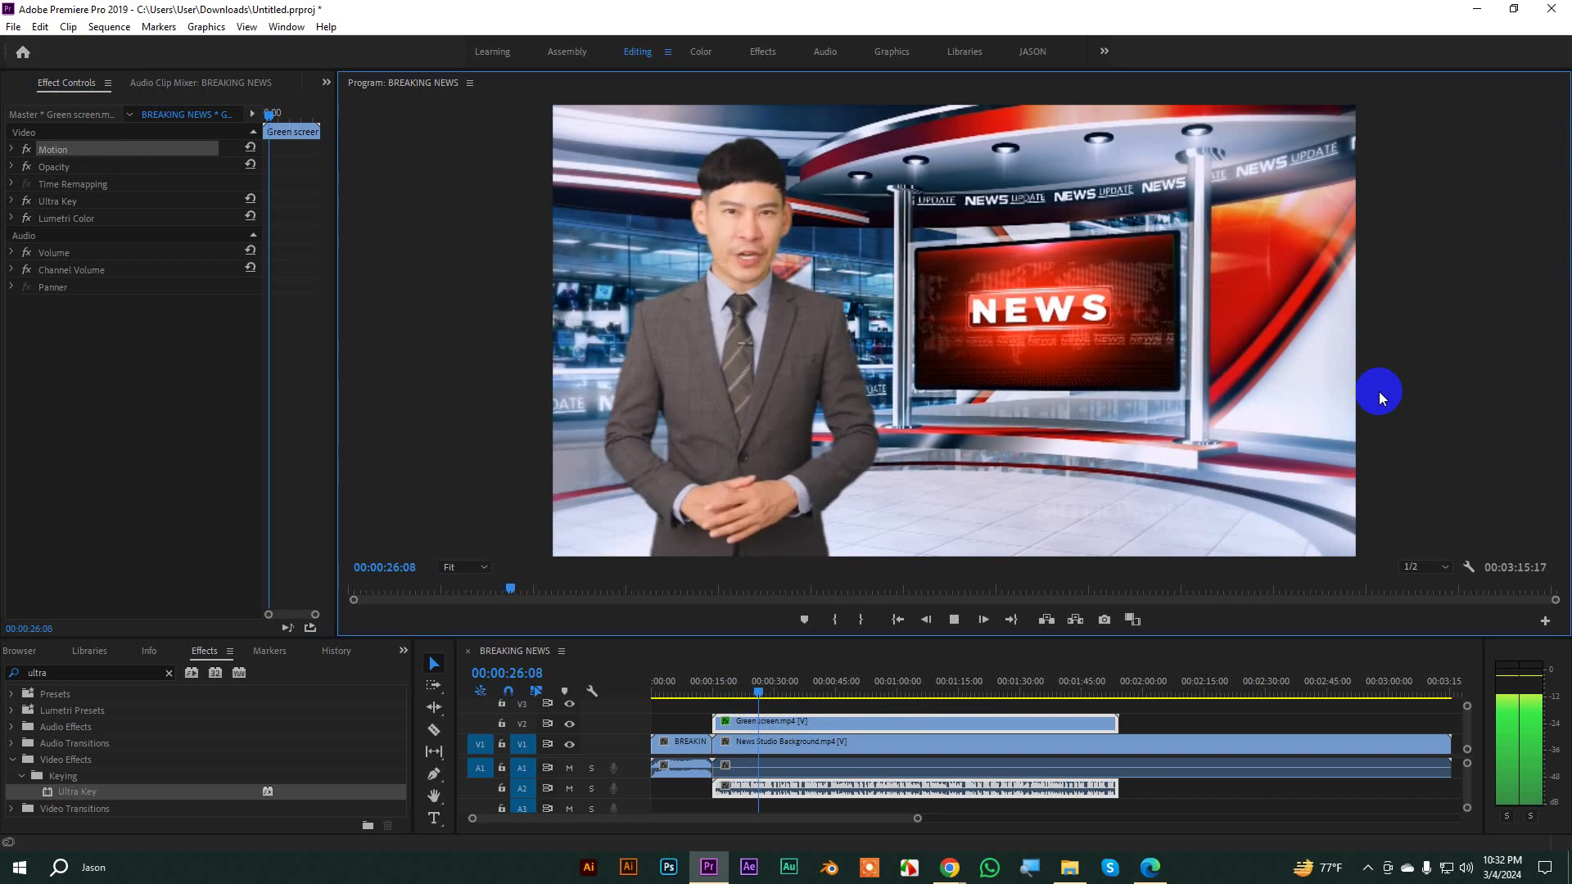
{"action": "left_click", "coordinate": [1041, 296]}
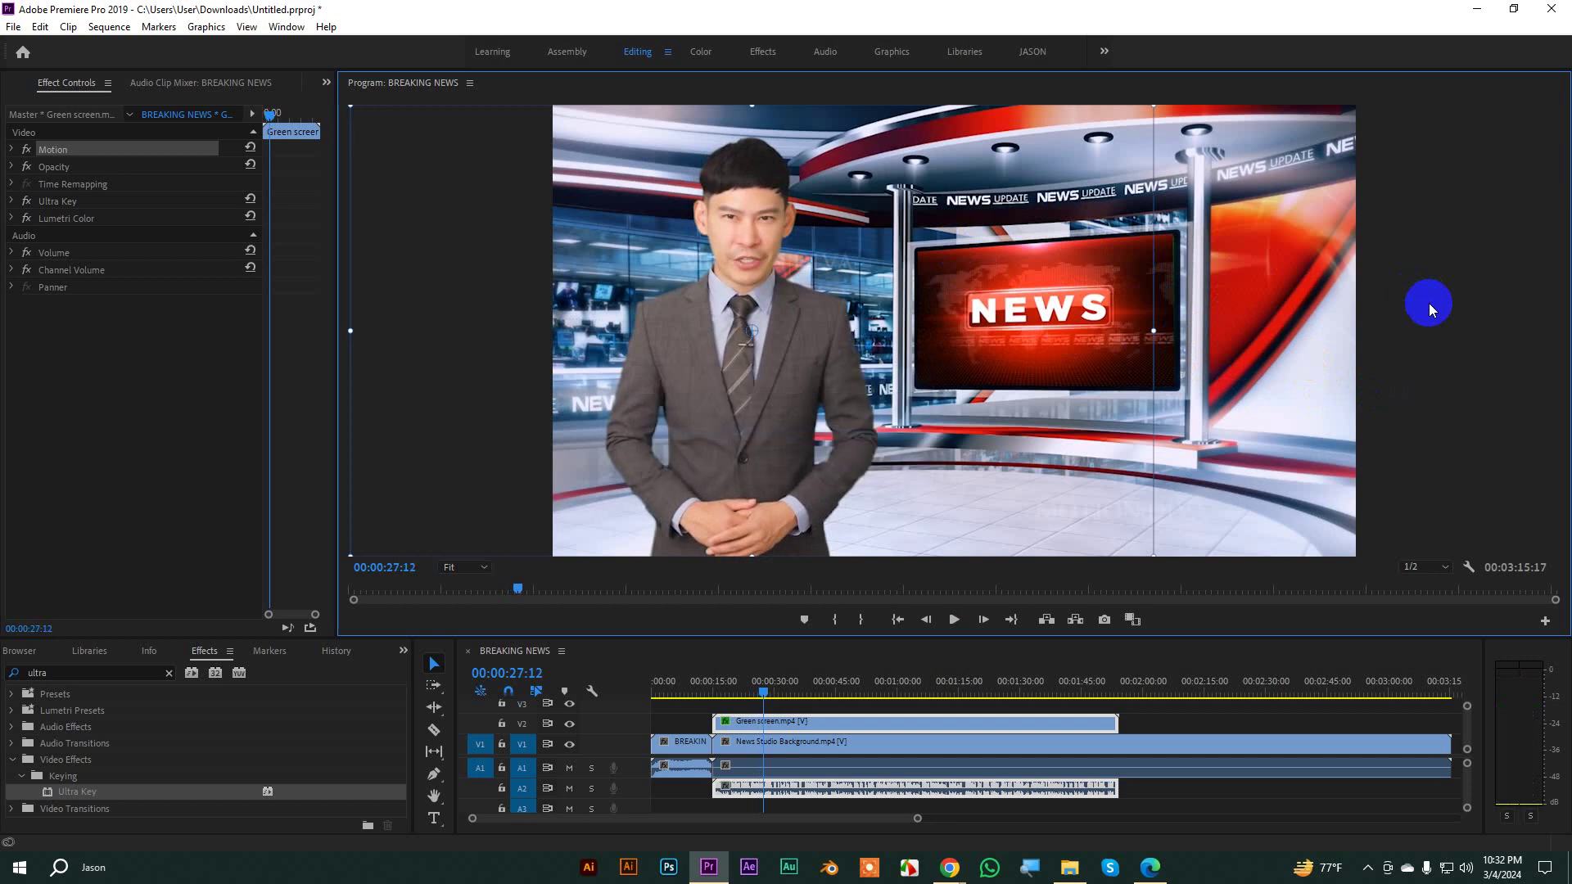
Step: Place the Green screen Recording Example clip on V3, aligned with the start of Green screen.mp4
{"action": "left_click", "coordinate": [33, 654]}
{"action": "left_click", "coordinate": [18, 655]}
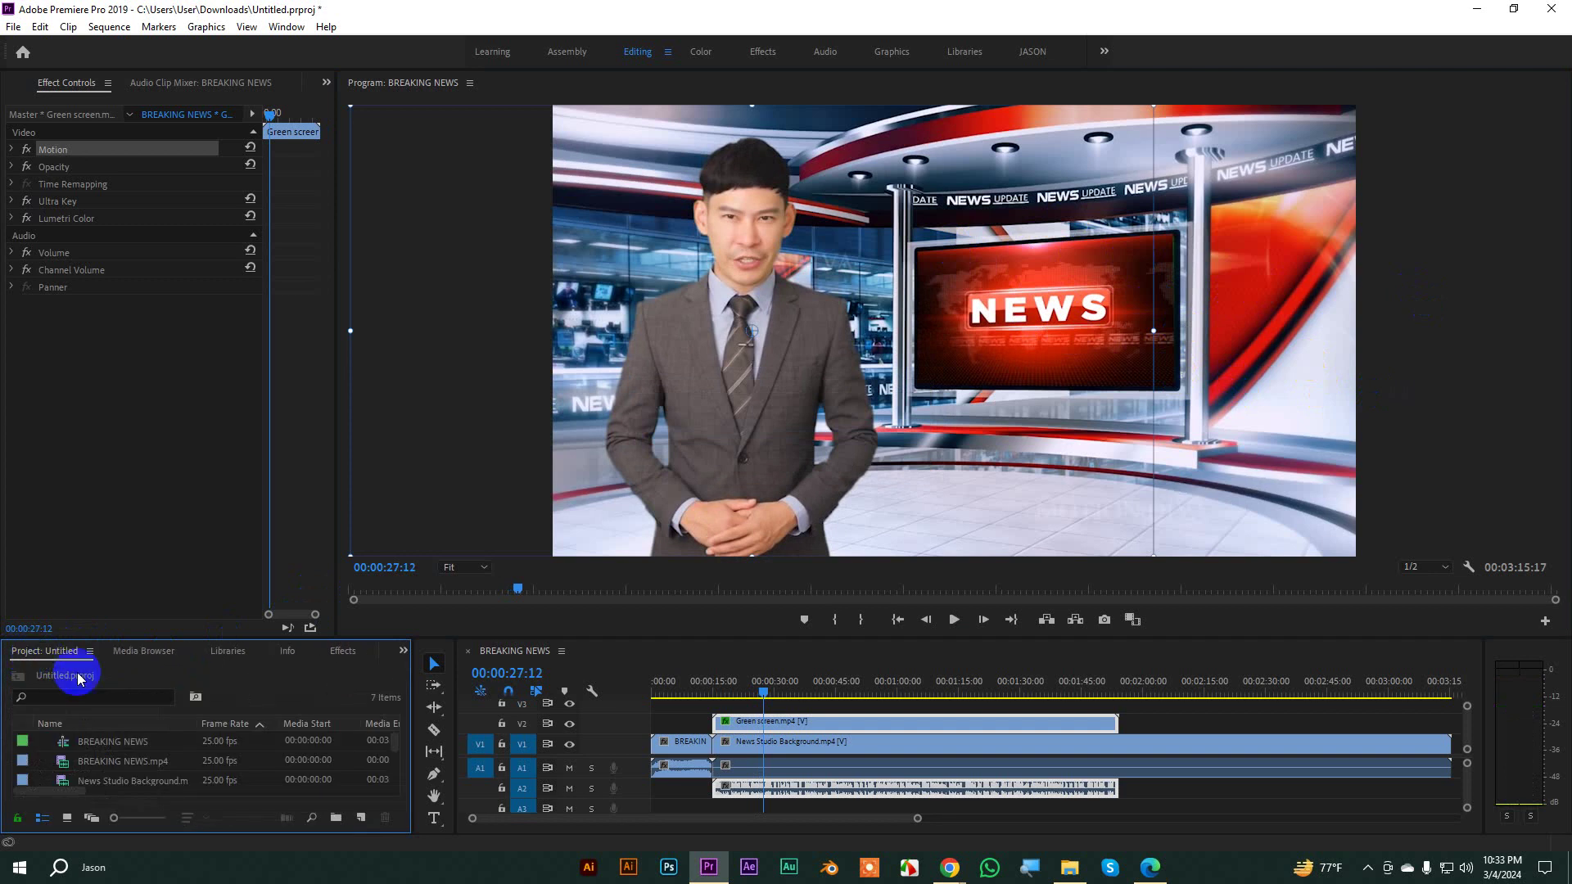
{"action": "left_click_drag", "start_coordinate": [227, 638], "coordinate": [246, 481]}
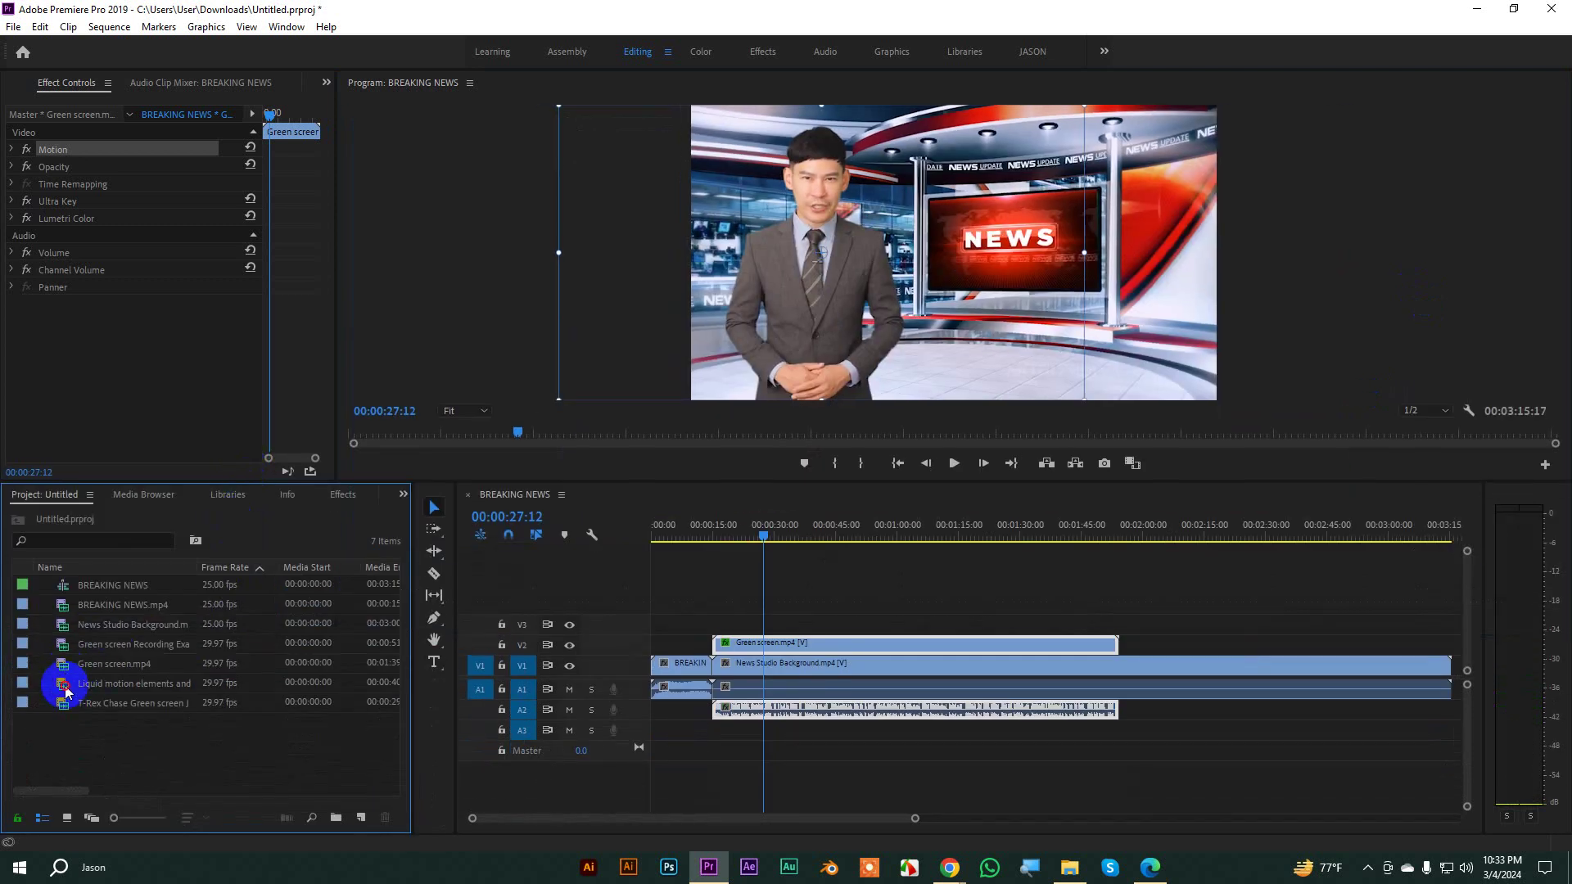
{"action": "double_click", "coordinate": [62, 663]}
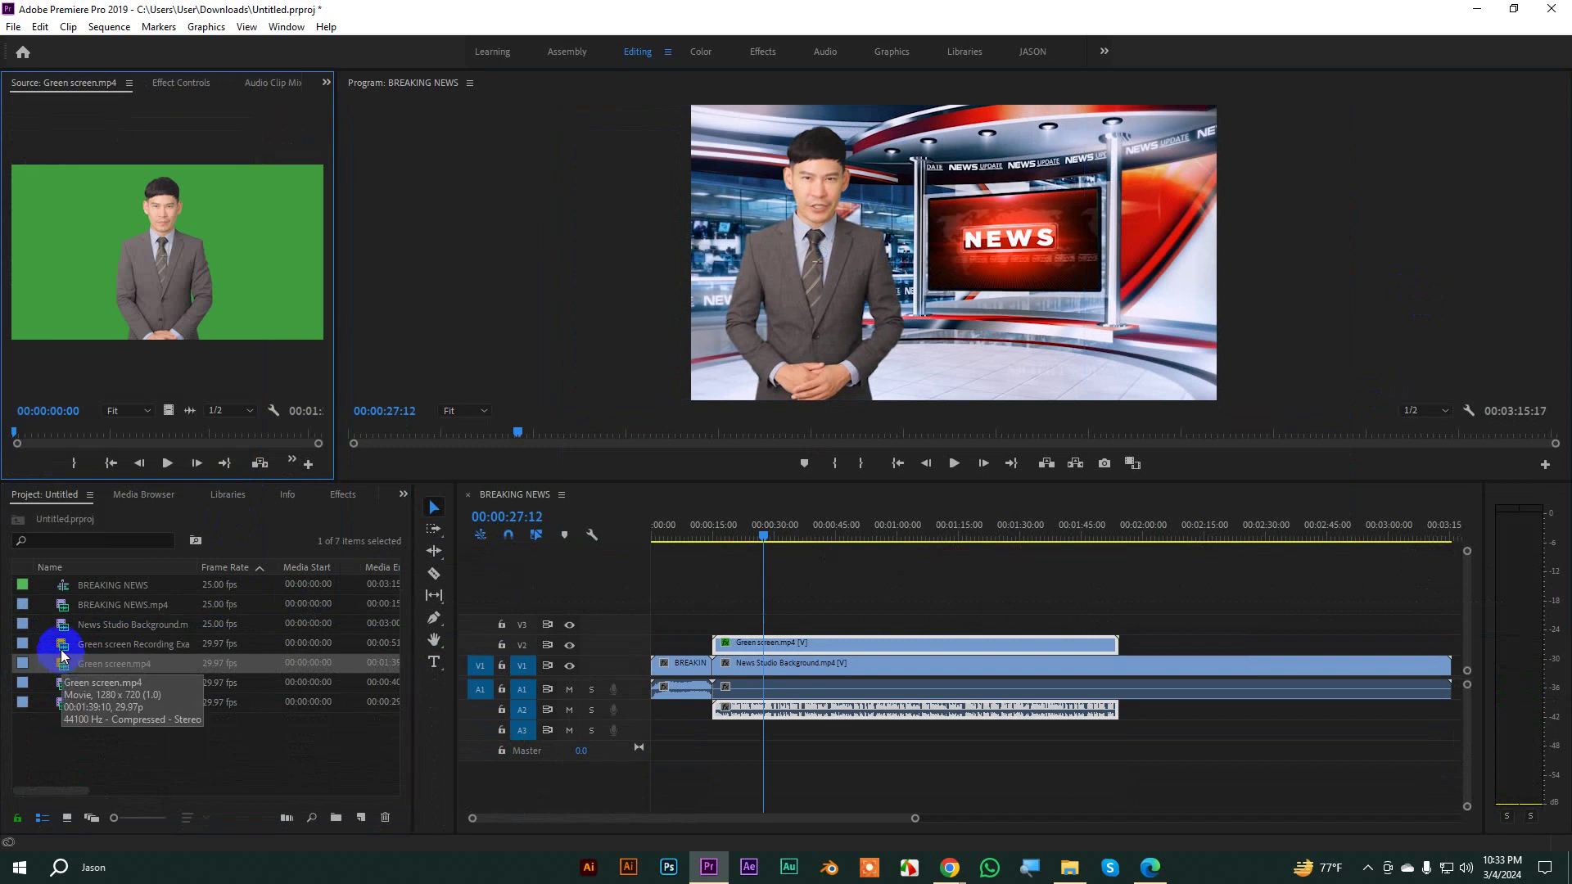
{"action": "double_click", "coordinate": [62, 643]}
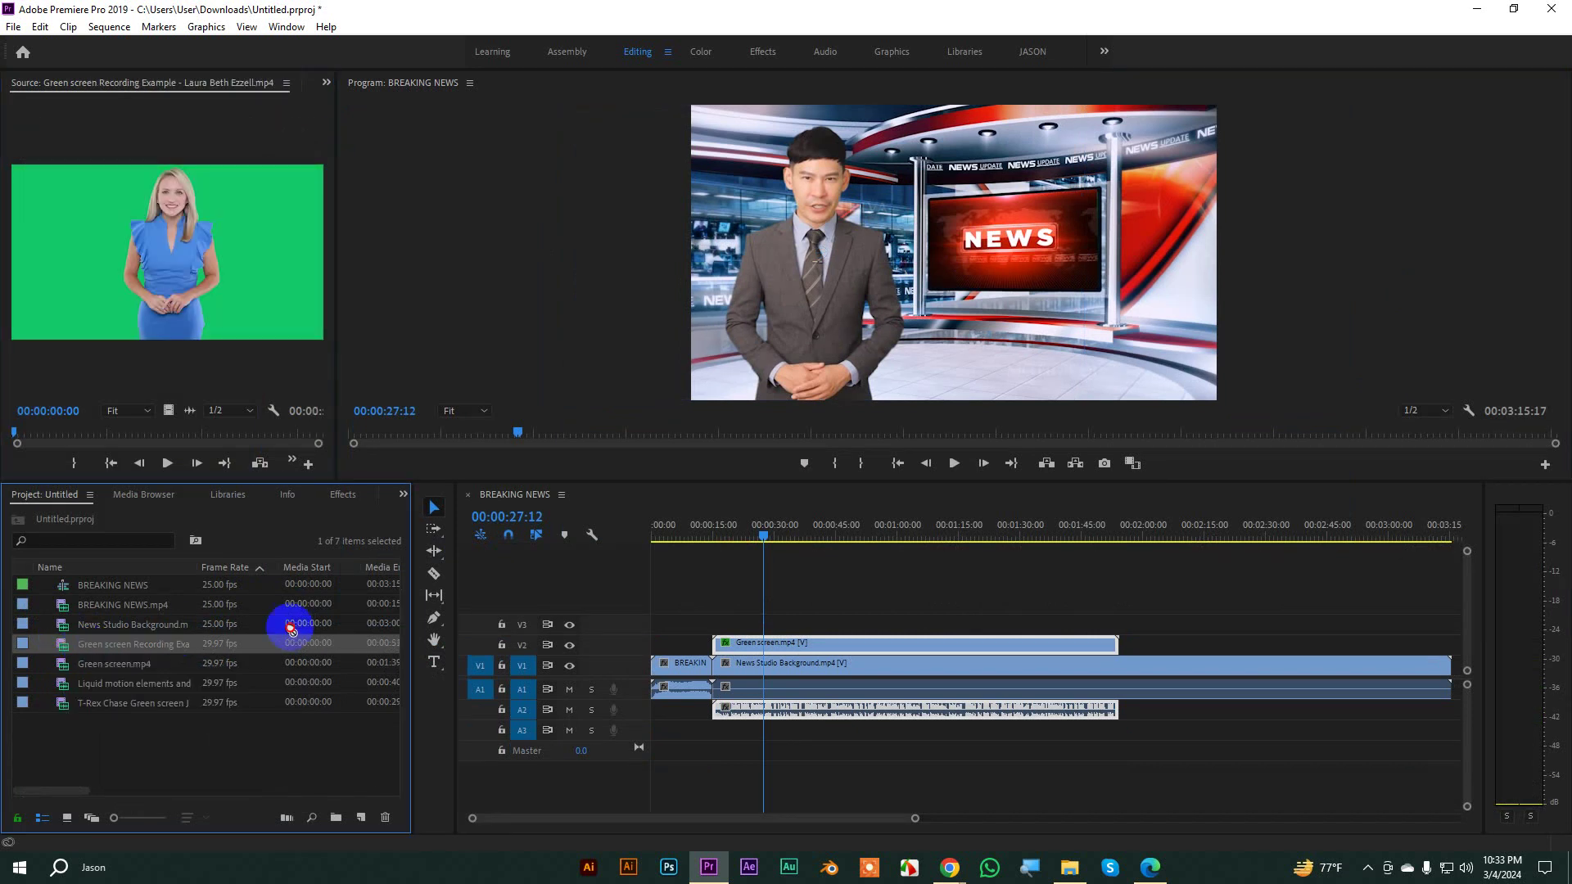
{"action": "left_click_drag", "start_coordinate": [290, 629], "coordinate": [714, 631]}
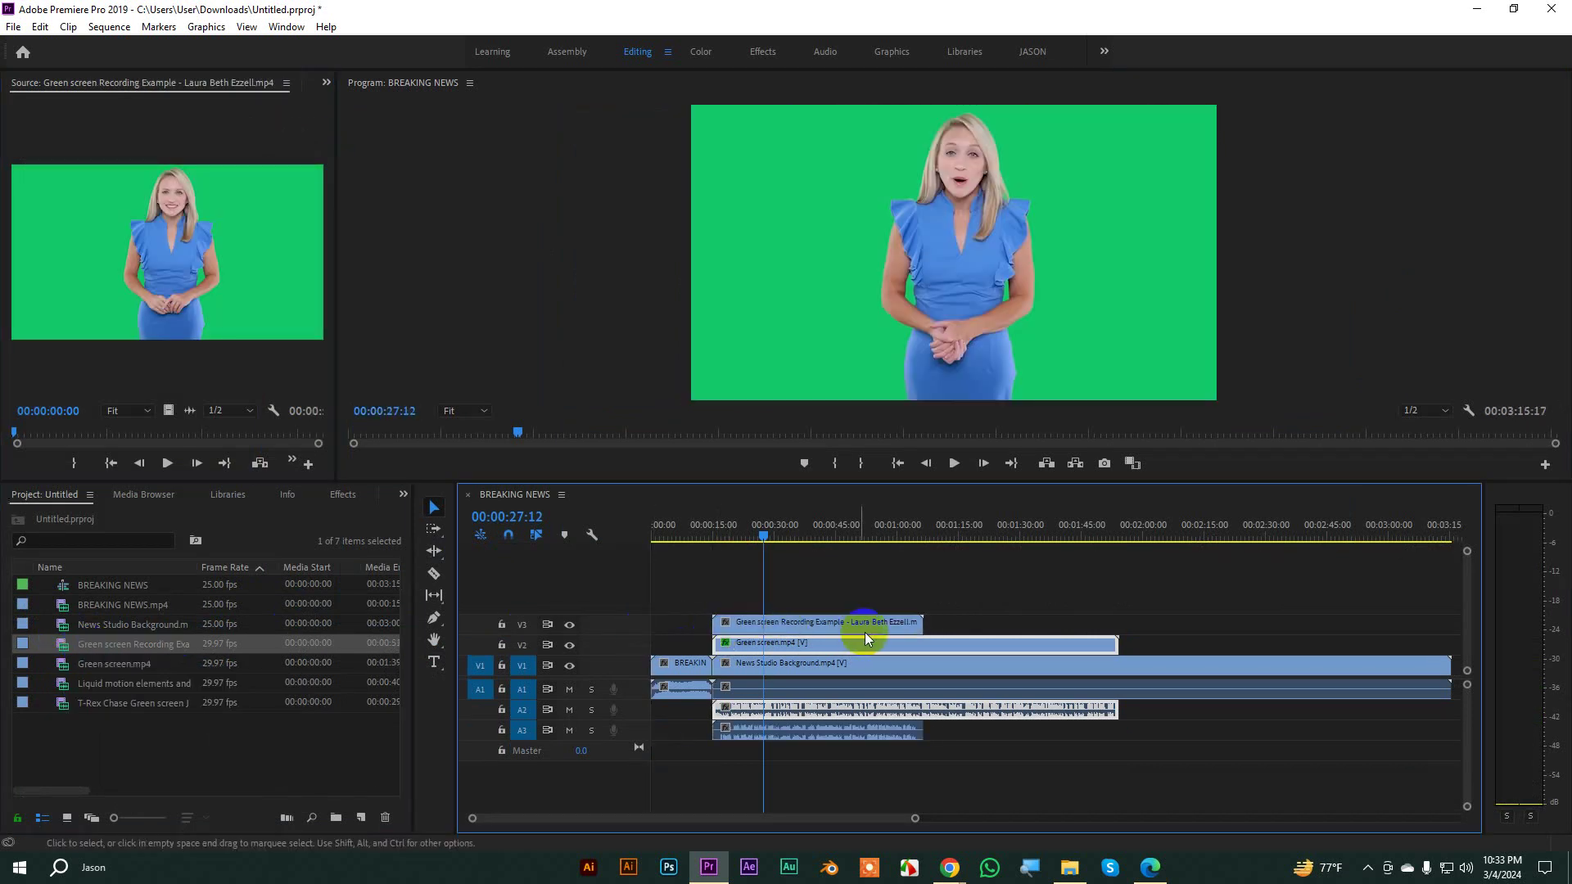
Step: Show the Effect Controls for the Green screen.mp4 clip on V2
{"action": "left_click", "coordinate": [806, 622]}
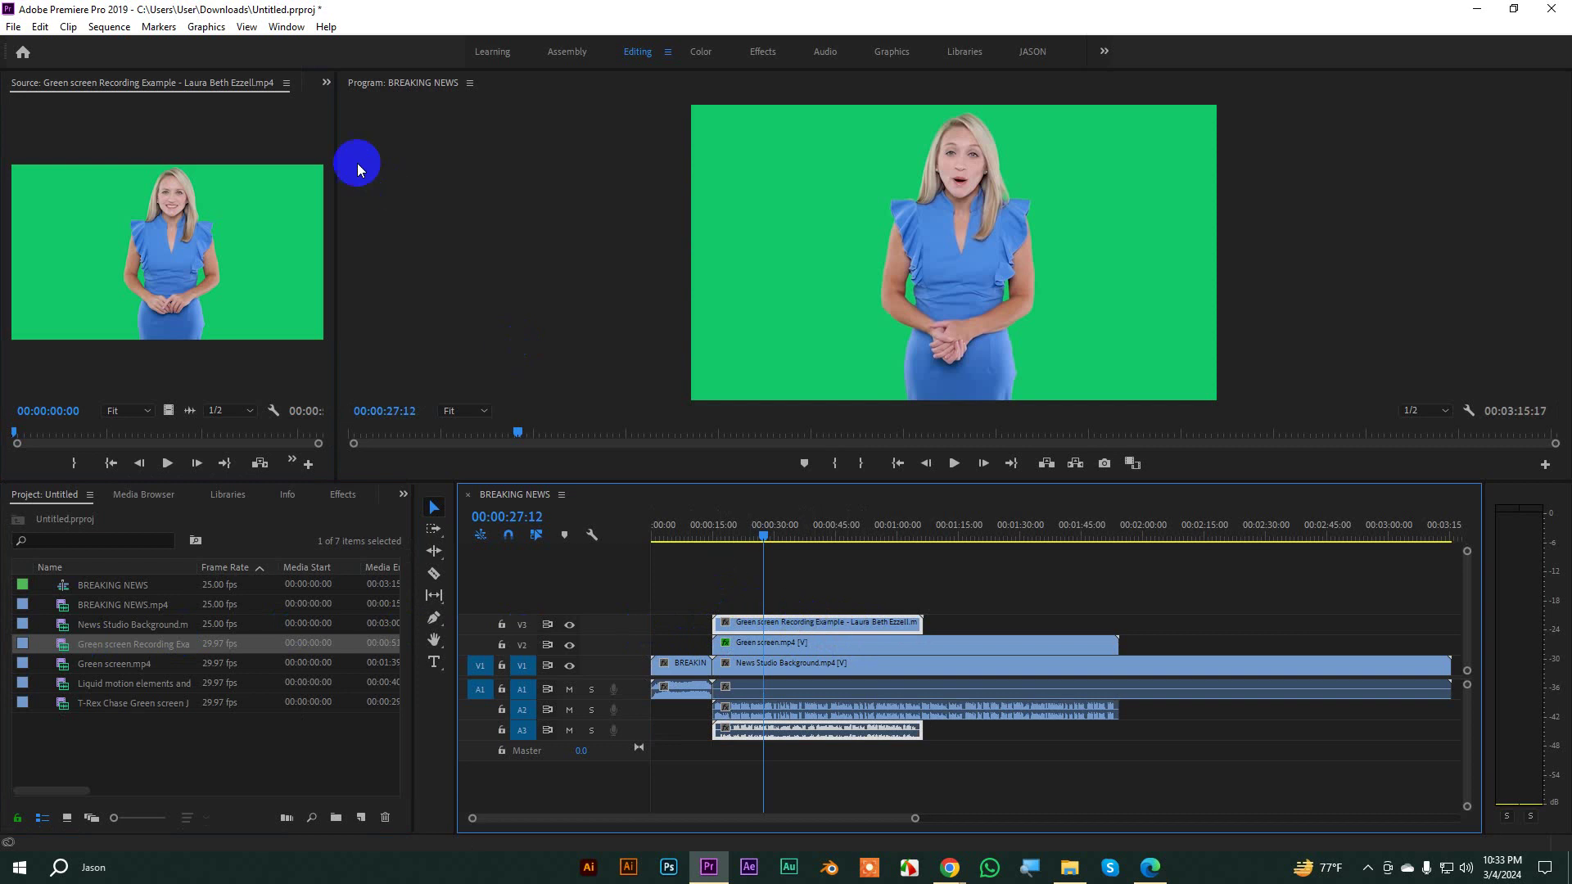
{"action": "left_click", "coordinate": [325, 82]}
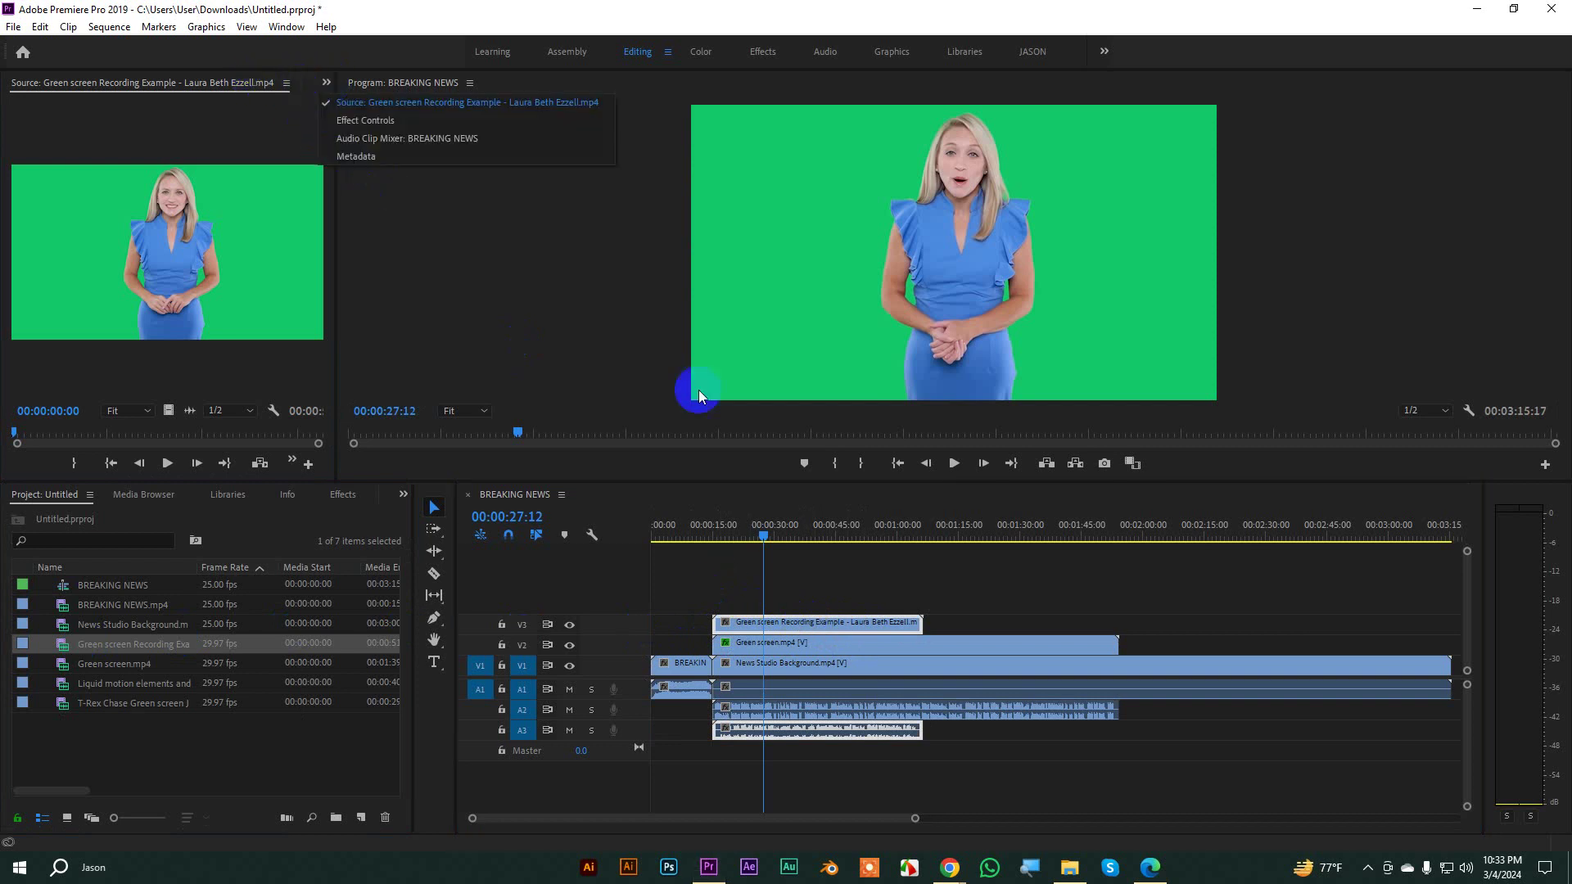
{"action": "left_click", "coordinate": [744, 642]}
{"action": "left_click", "coordinate": [740, 642]}
{"action": "left_click", "coordinate": [155, 90]}
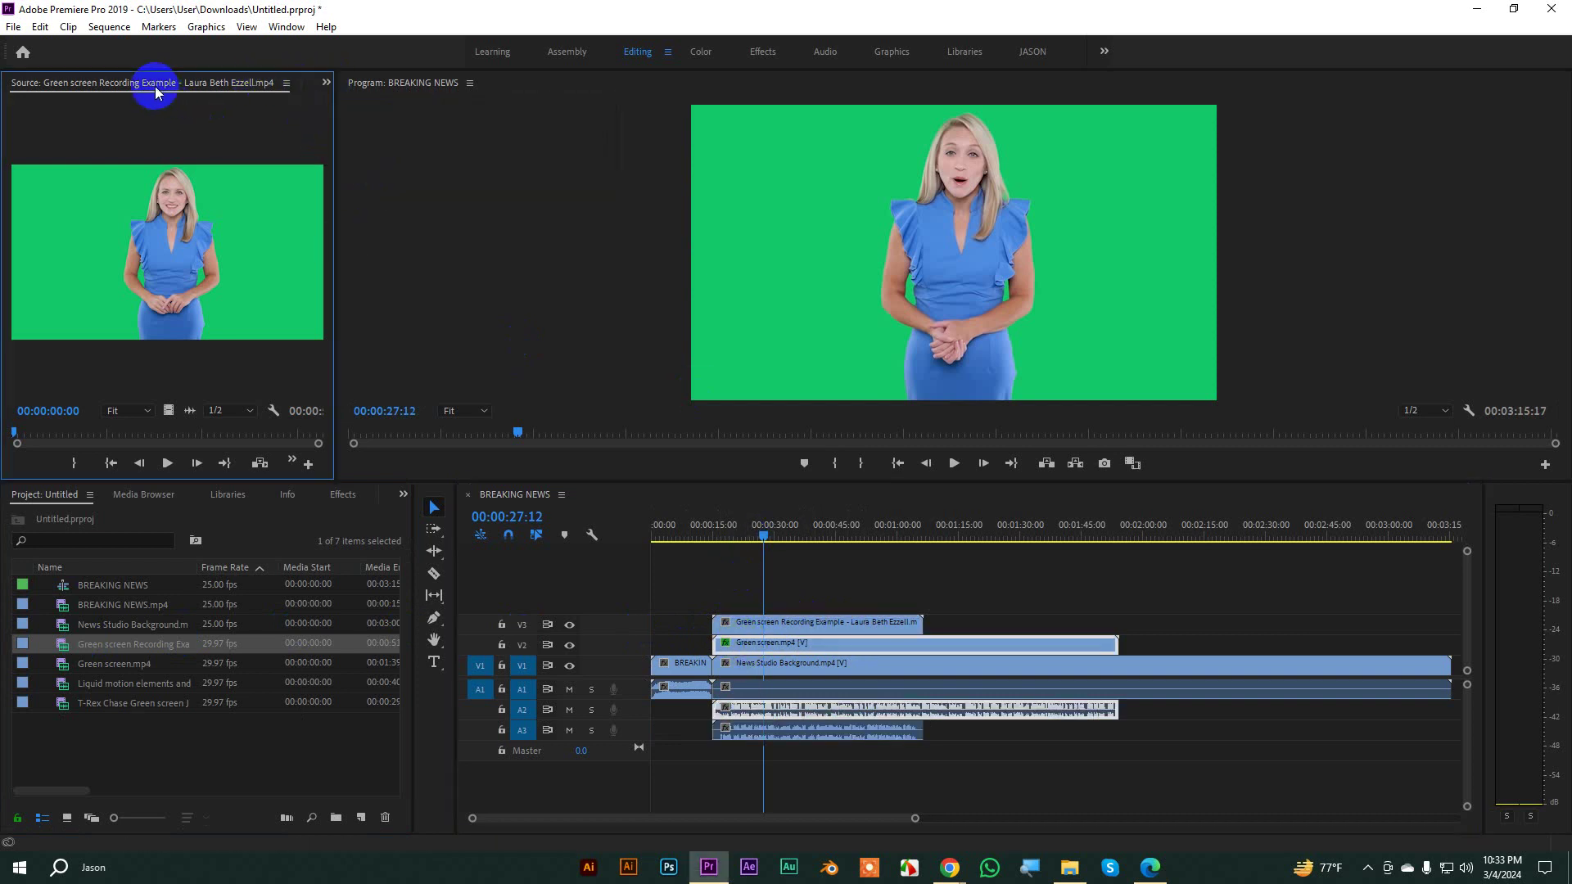
{"action": "left_click", "coordinate": [326, 82]}
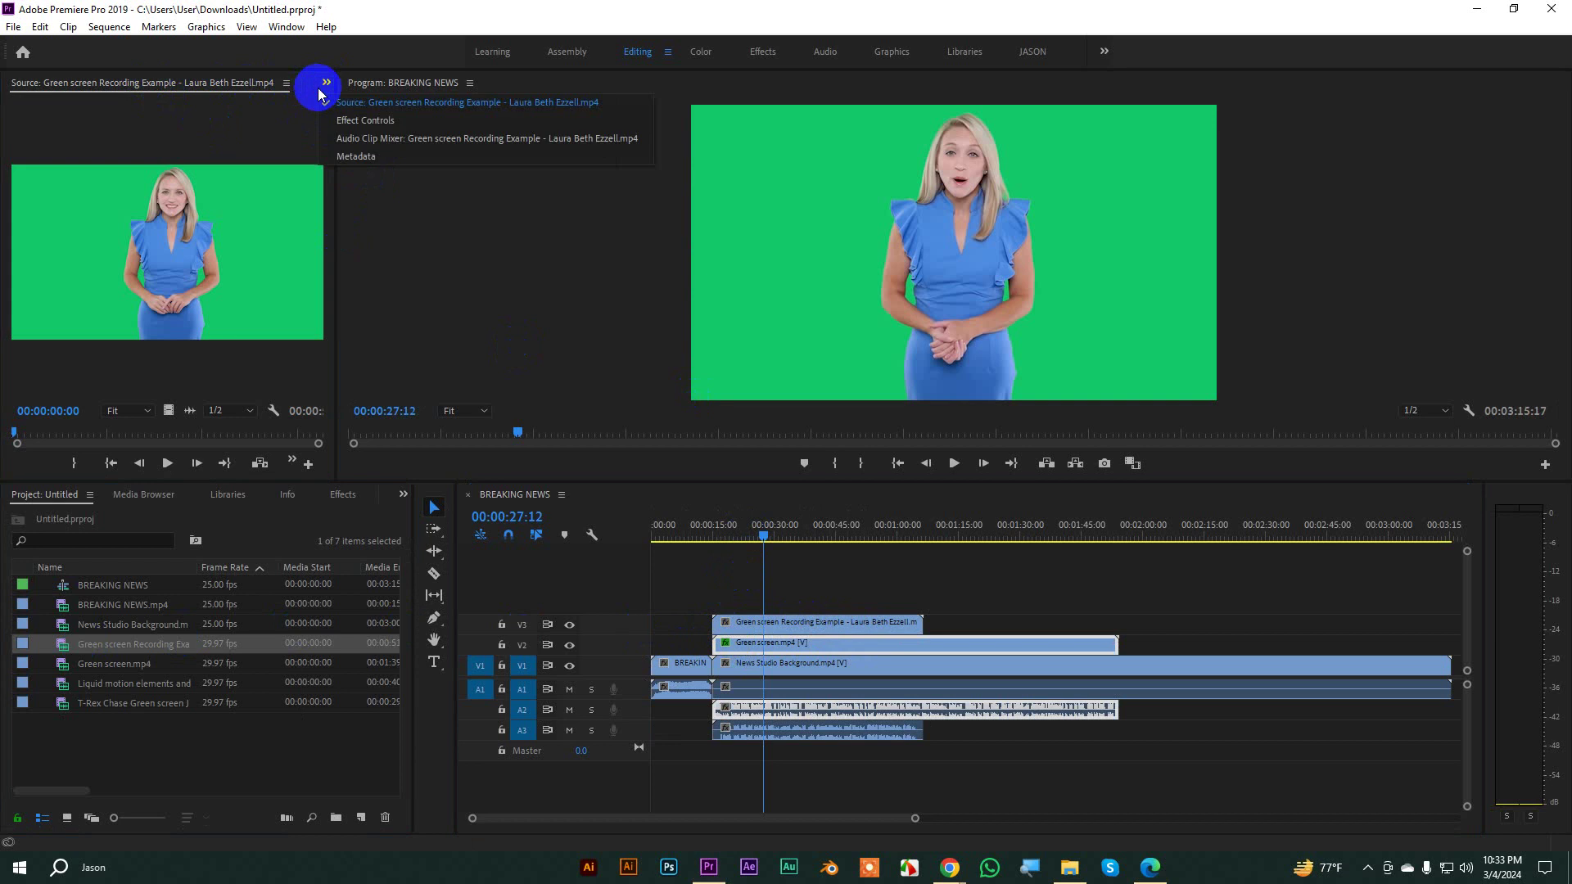
{"action": "left_click", "coordinate": [360, 120]}
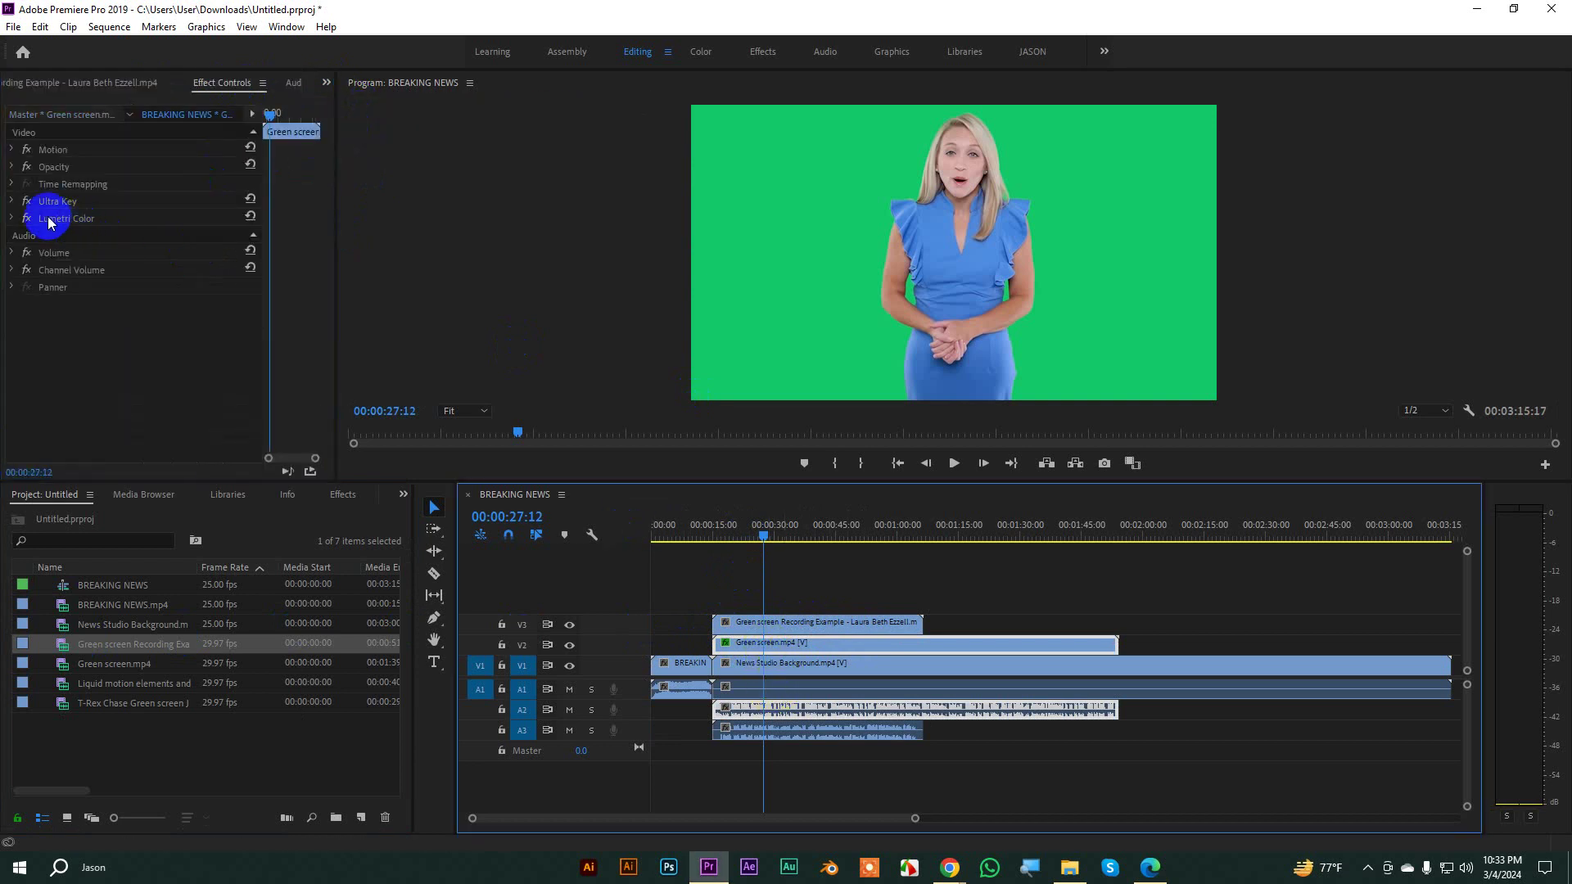
Step: Try pasting Green screen.mp4's Ultra Key and Lumetri Color effects onto the Green screen Recording Example clip on V3, and undo the paste
{"action": "left_click", "coordinate": [56, 221]}
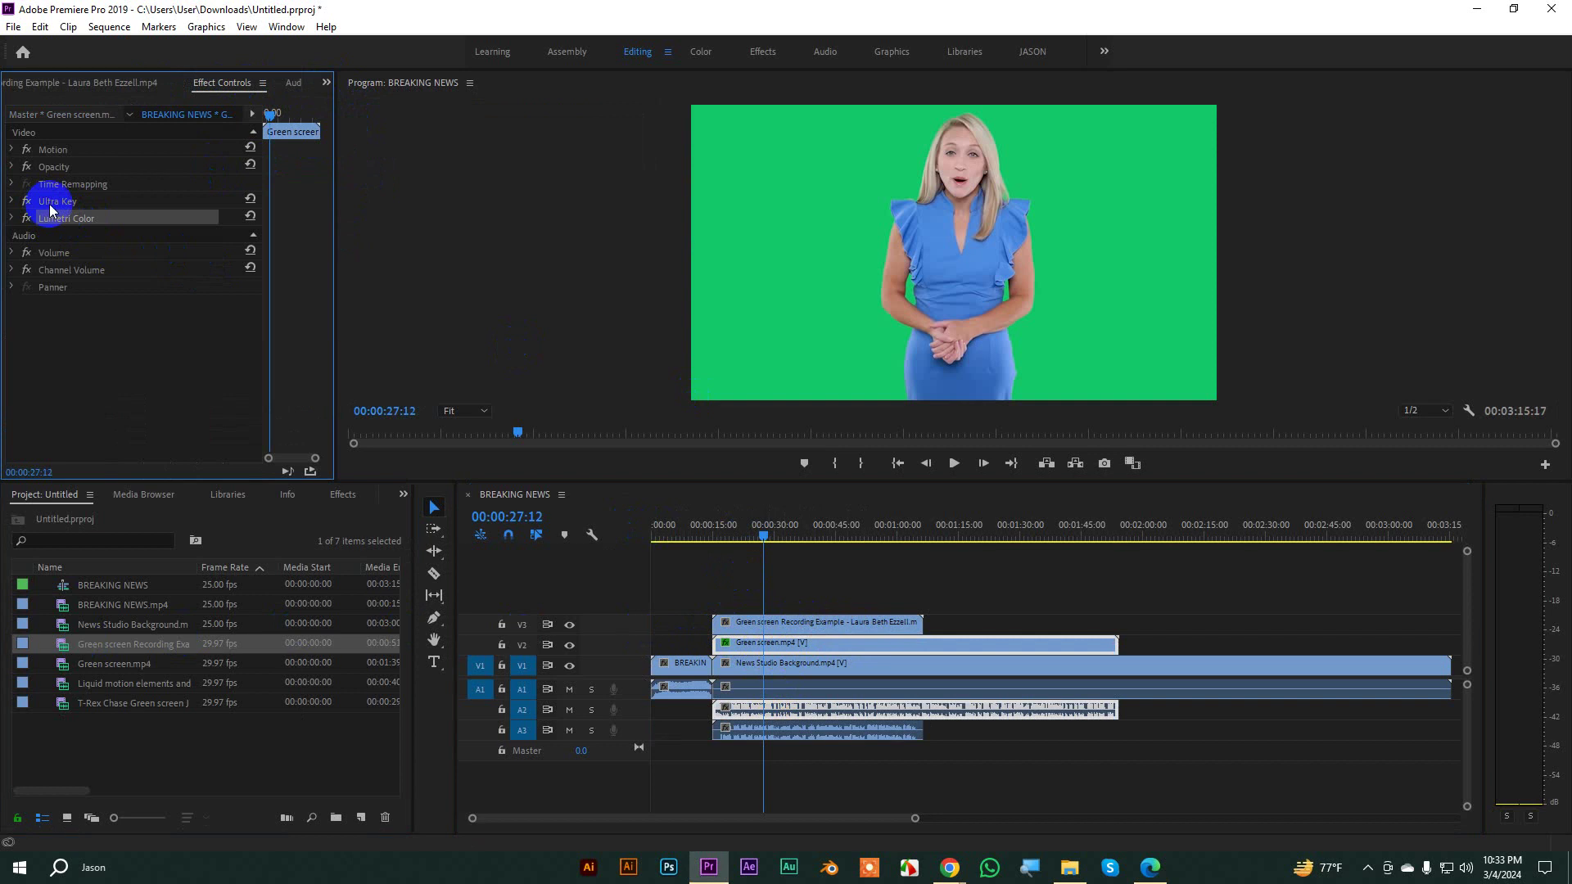
{"action": "left_click", "coordinate": [50, 204], "text": "ctrl"}
{"action": "left_click_drag", "start_coordinate": [123, 217], "coordinate": [792, 627]}
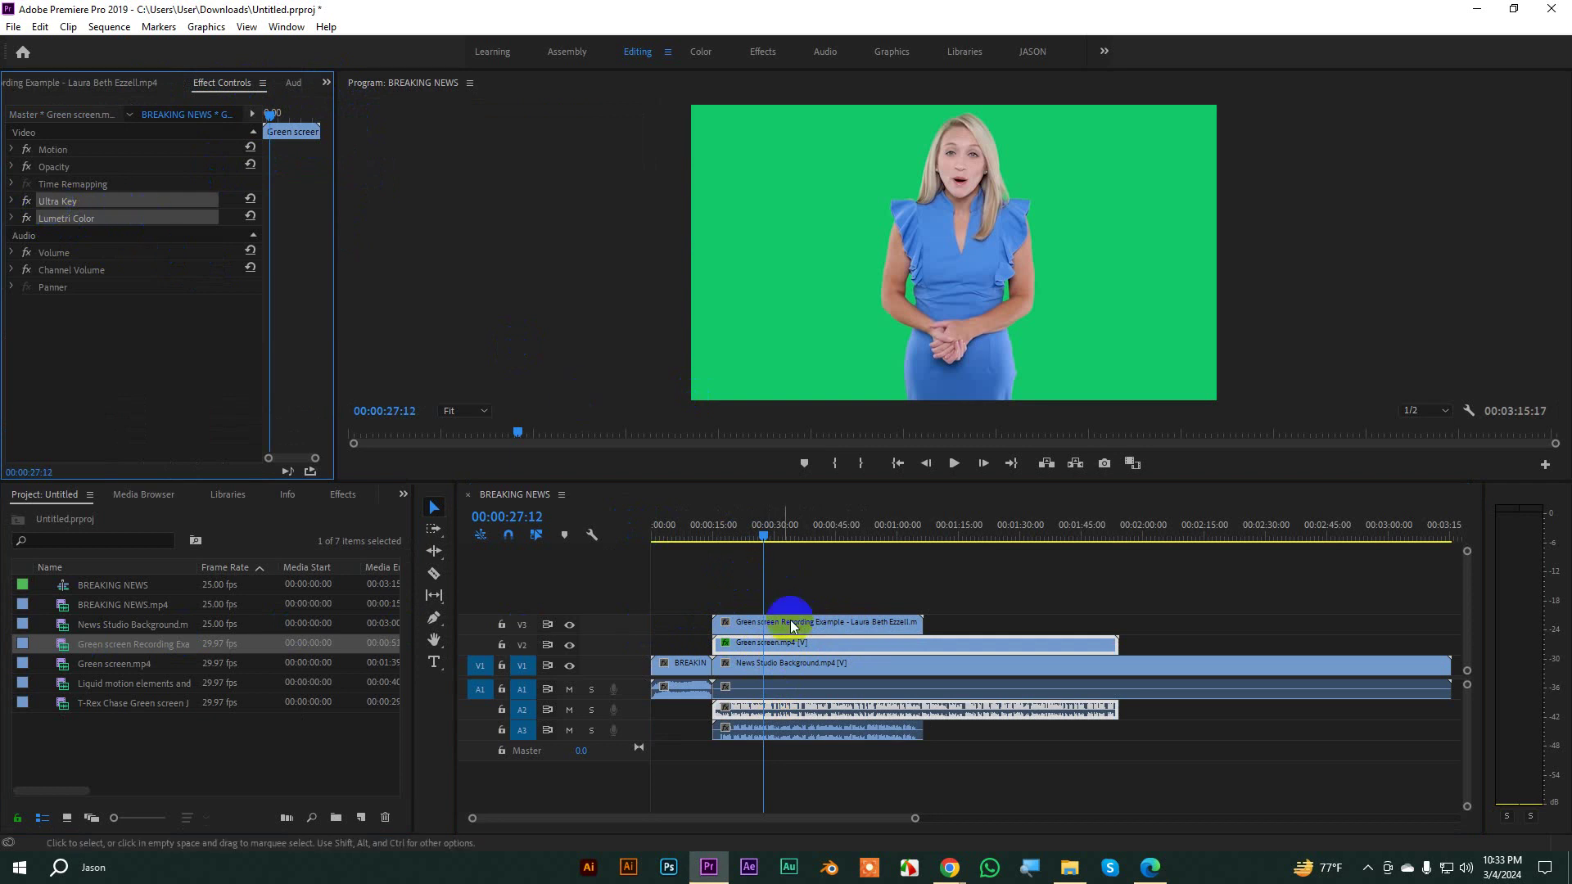
{"action": "left_click", "coordinate": [768, 625]}
{"action": "left_click", "coordinate": [258, 112]}
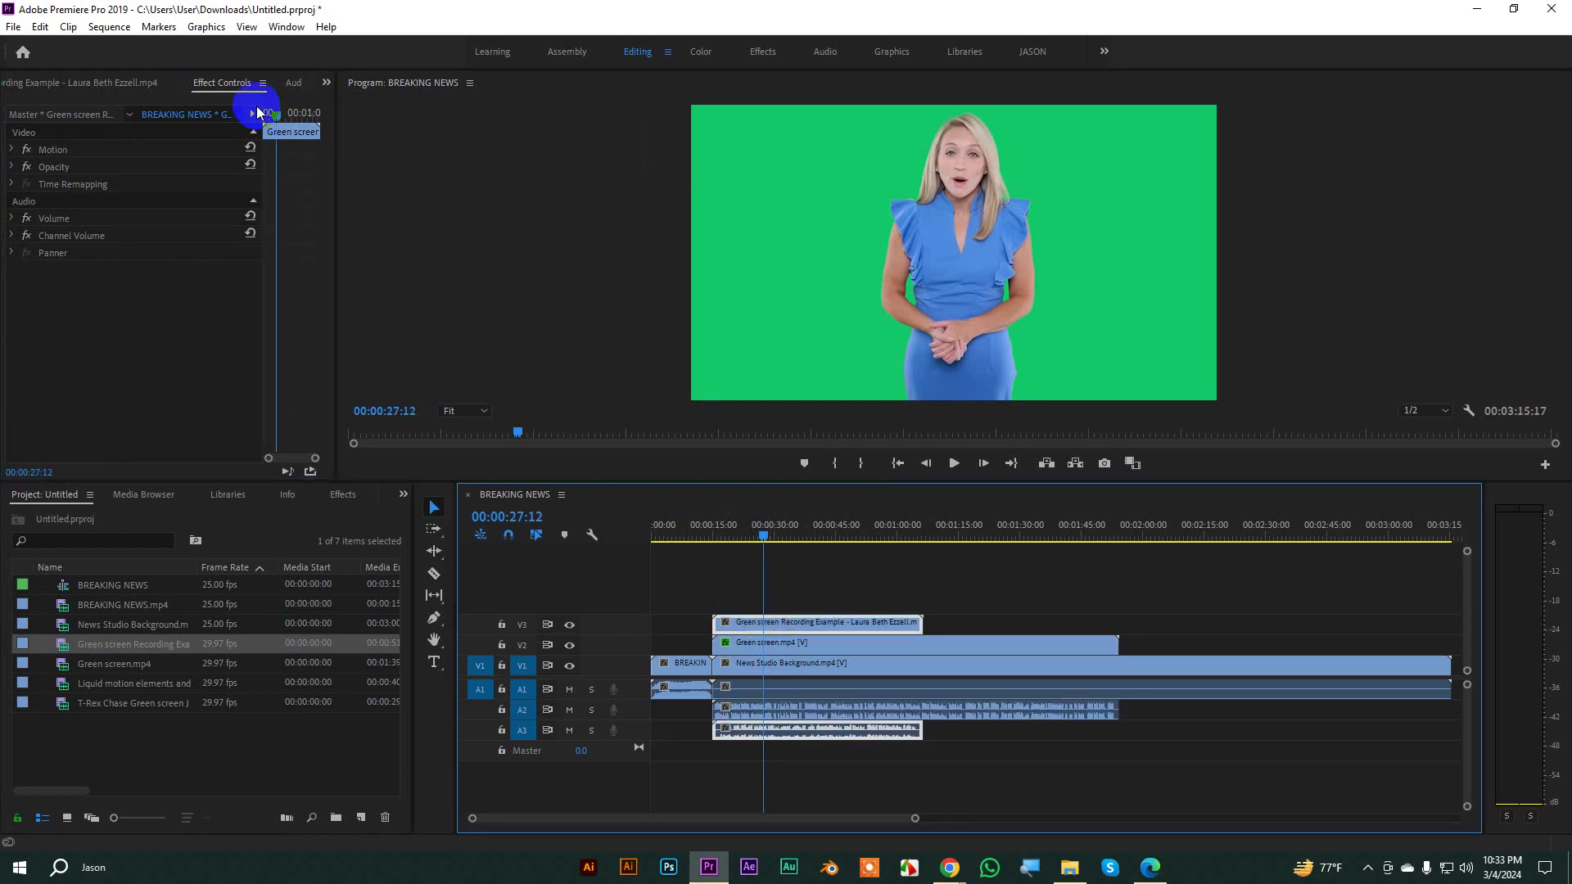
{"action": "left_click", "coordinate": [652, 584]}
{"action": "key", "text": "ctrl+v"}
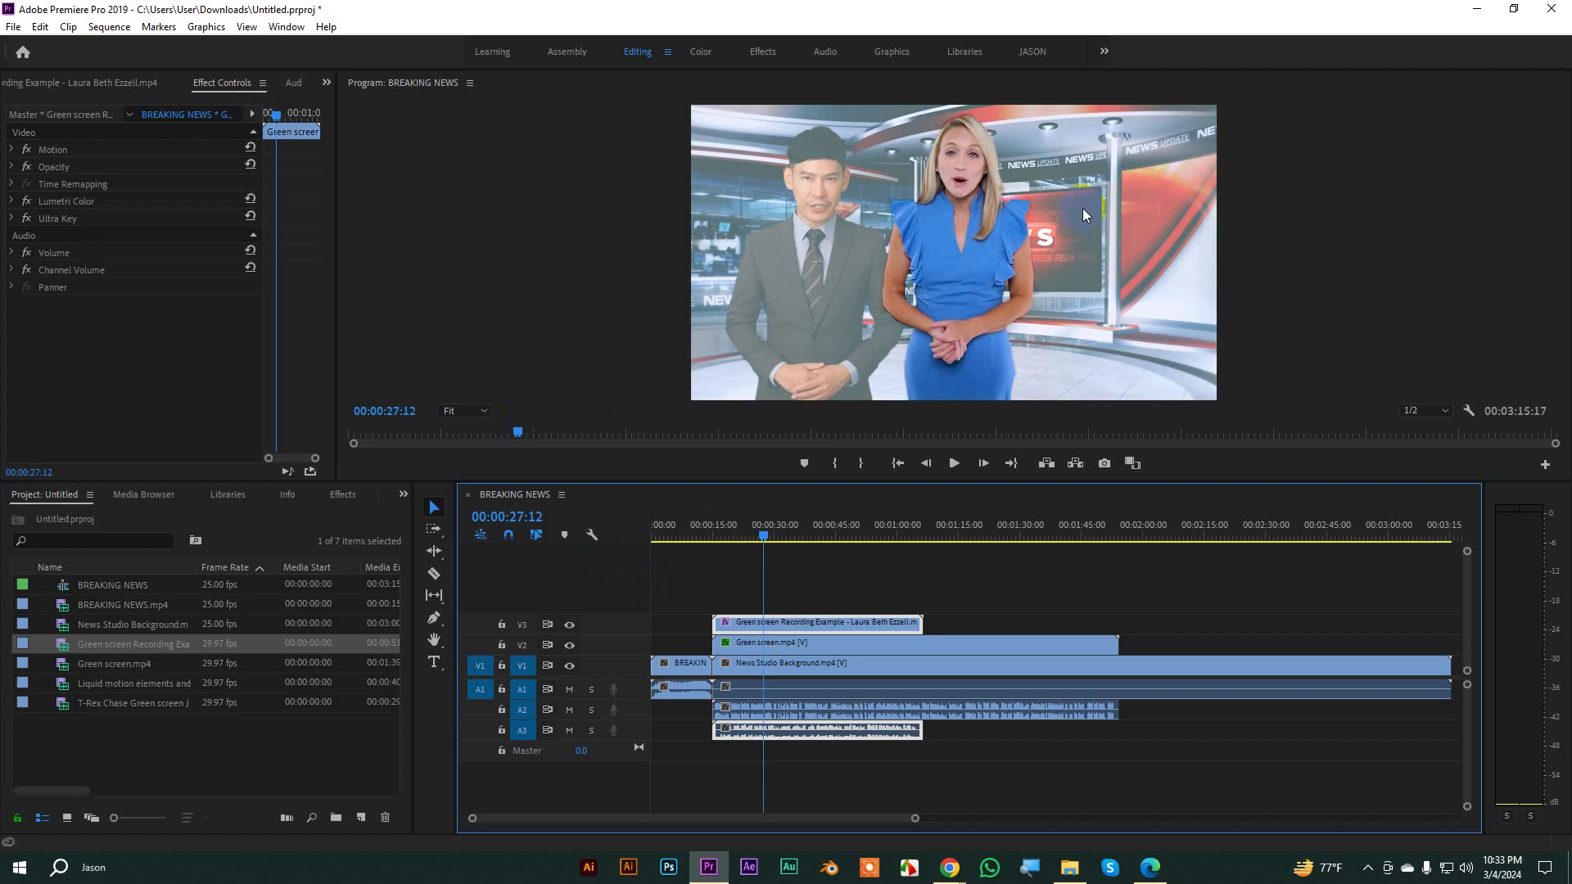
{"action": "key", "text": "ctrl+z"}
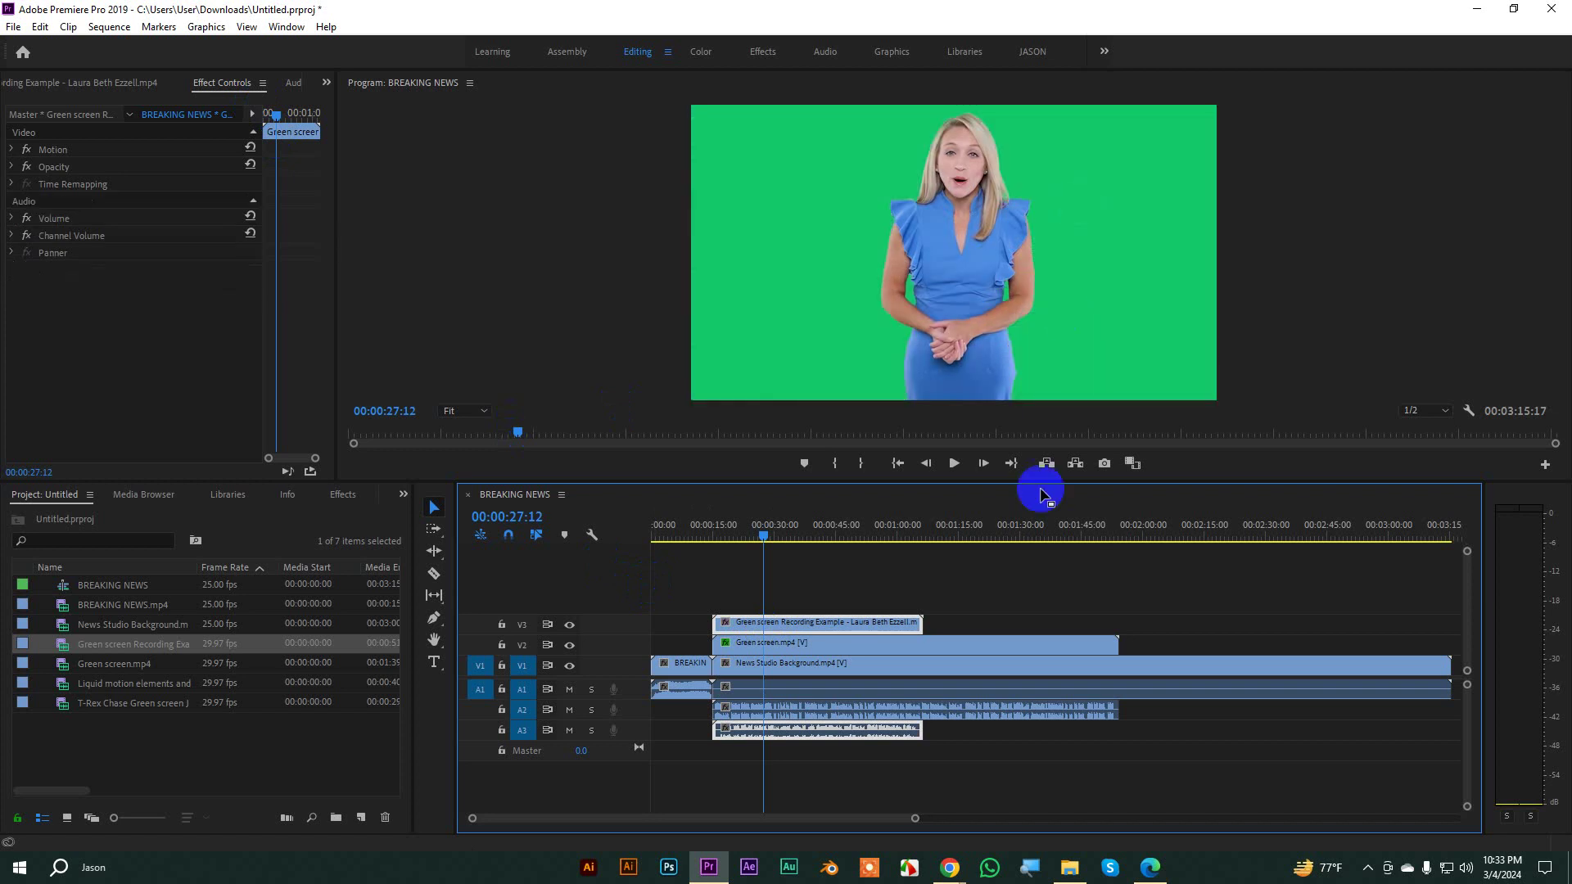
Step: Apply Ultra Key to the Green screen Recording Example clip on V3 and sample its green backdrop as the key color
{"action": "left_click", "coordinate": [922, 578]}
{"action": "left_click", "coordinate": [828, 625]}
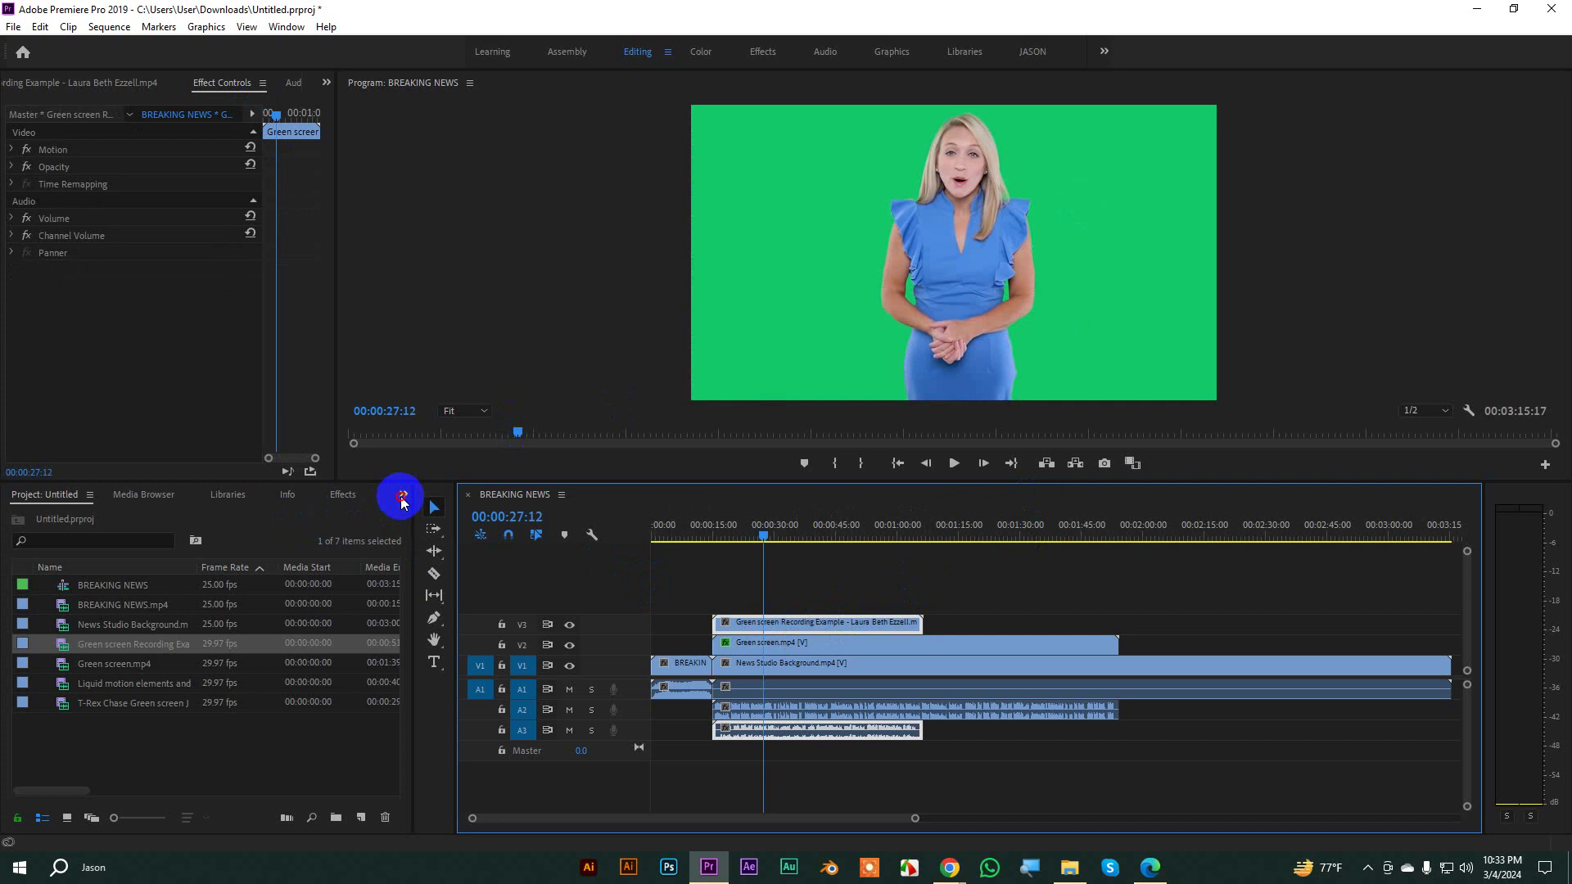
{"action": "left_click", "coordinate": [401, 501]}
{"action": "left_click", "coordinate": [449, 579]}
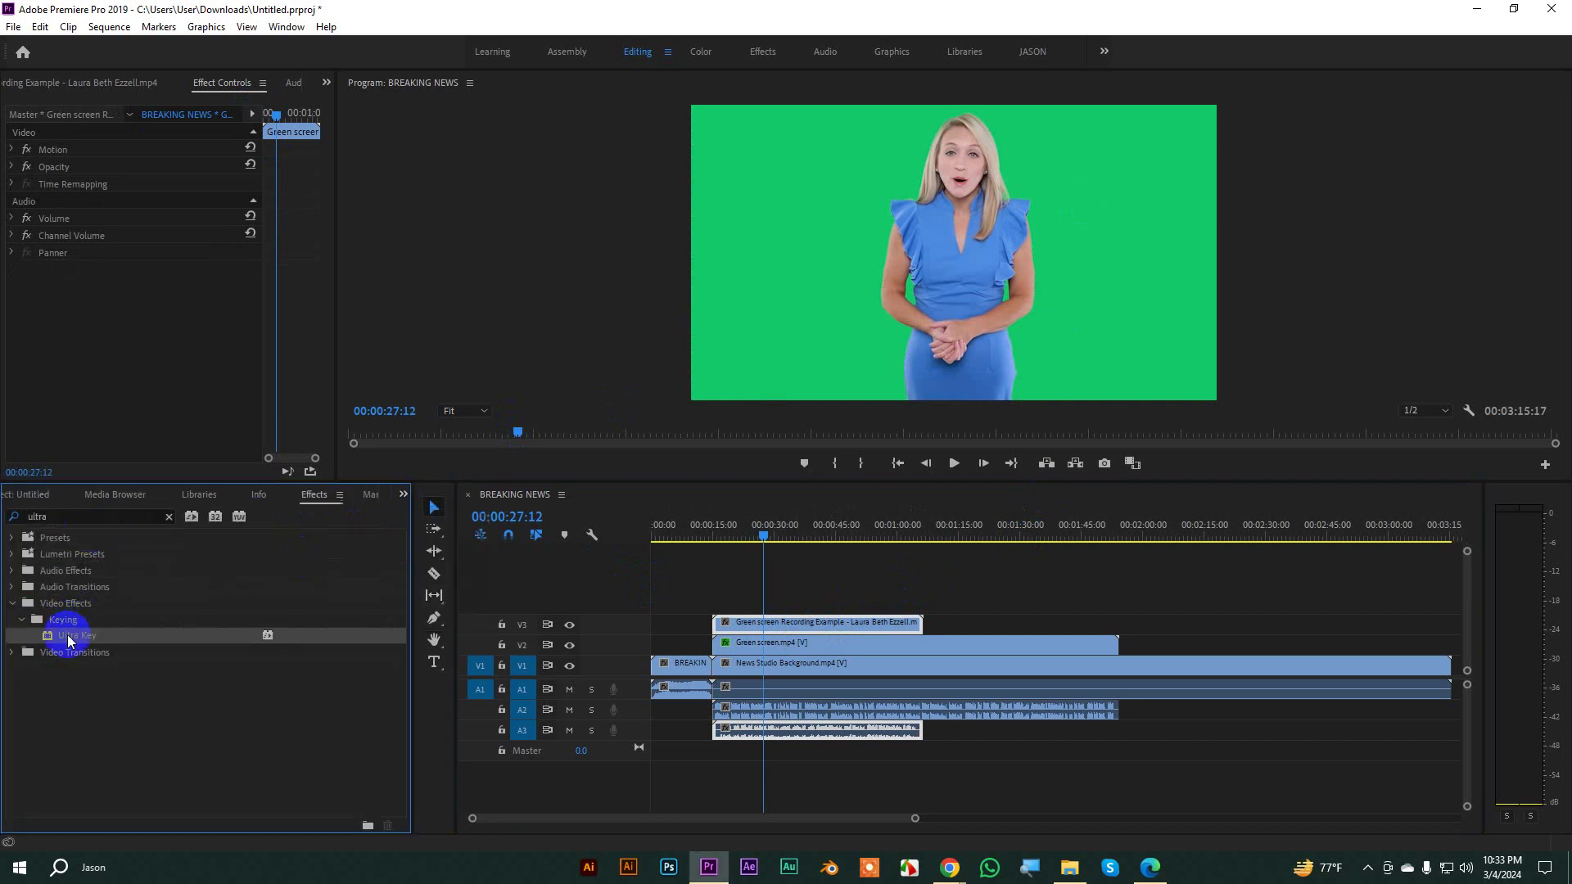
{"action": "left_click_drag", "start_coordinate": [69, 641], "coordinate": [774, 629]}
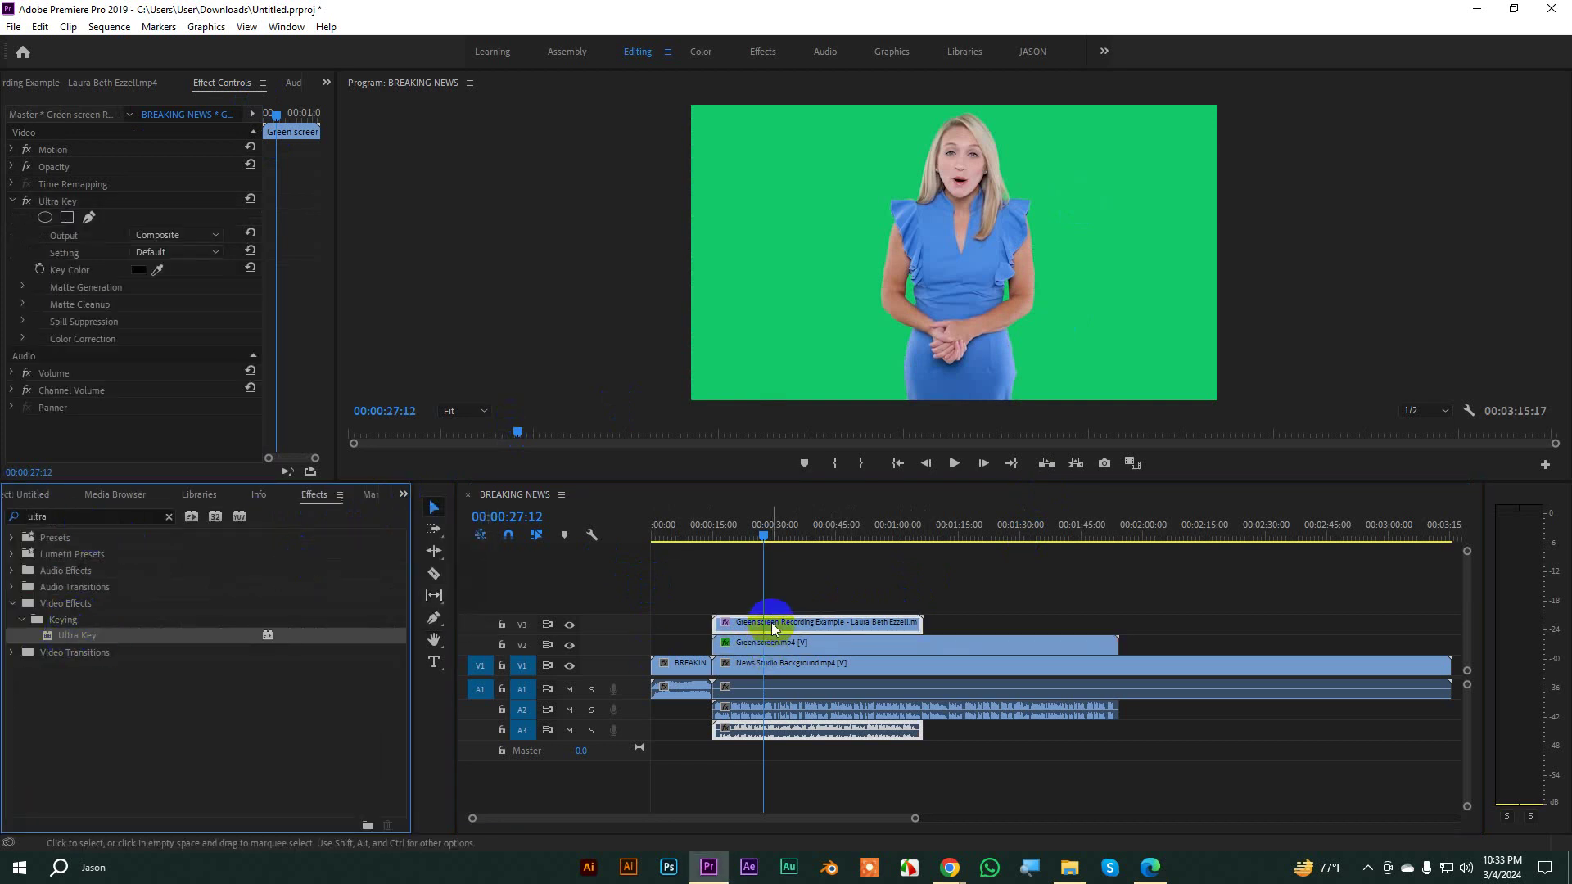
{"action": "left_click", "coordinate": [157, 271]}
{"action": "left_click", "coordinate": [811, 236]}
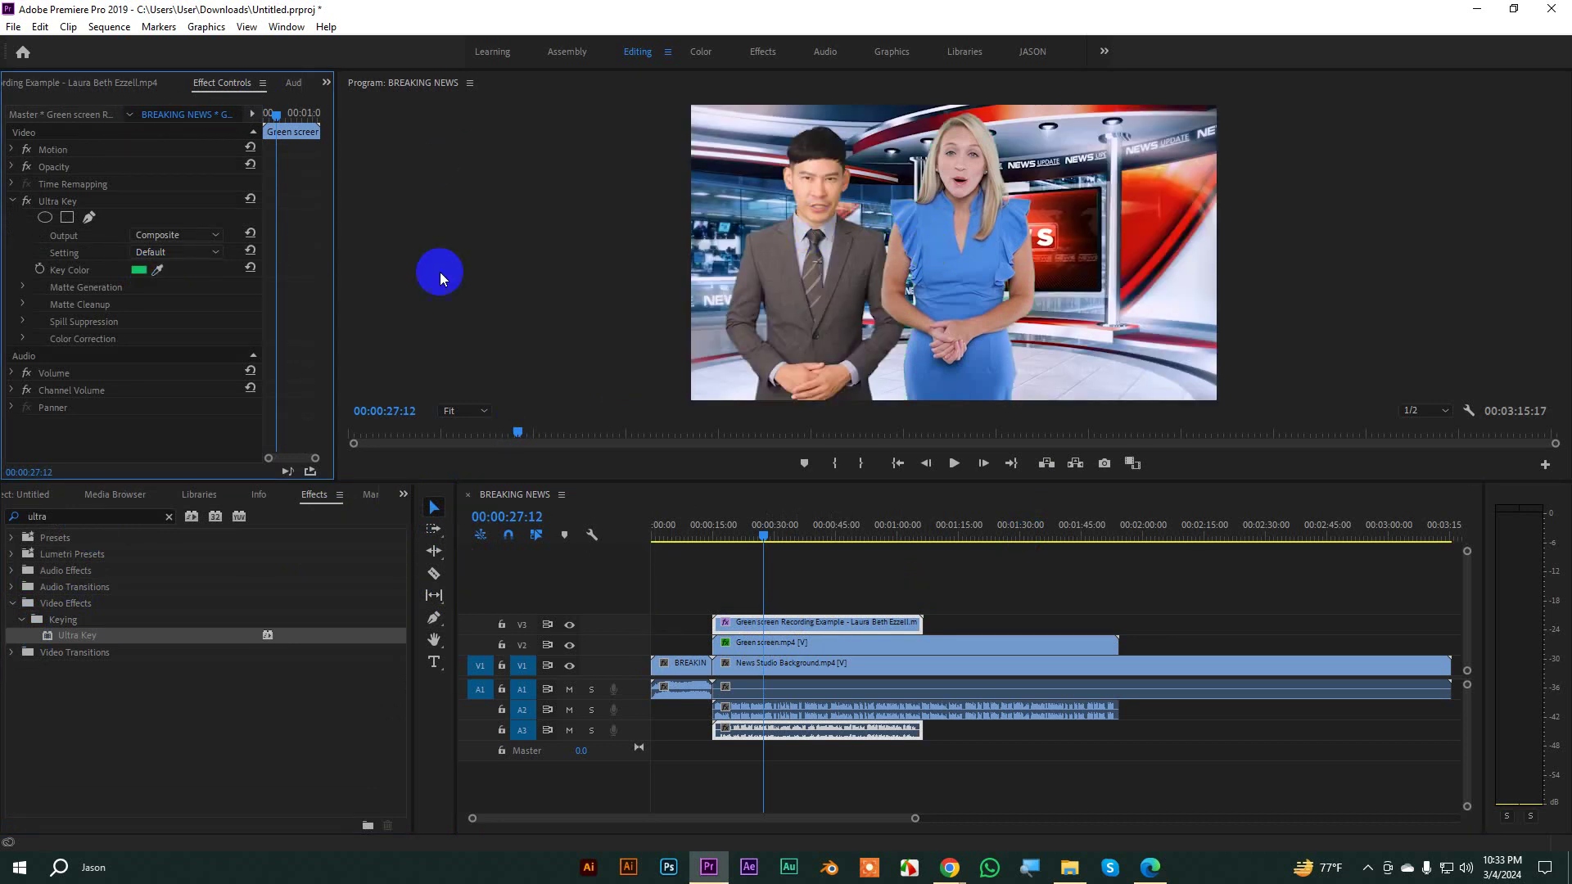
Step: Reposition the presenter in the blue dress to the right of the NEWS screen using the V3 clip's Motion effect
{"action": "left_click", "coordinate": [817, 627]}
{"action": "left_click", "coordinate": [54, 150]}
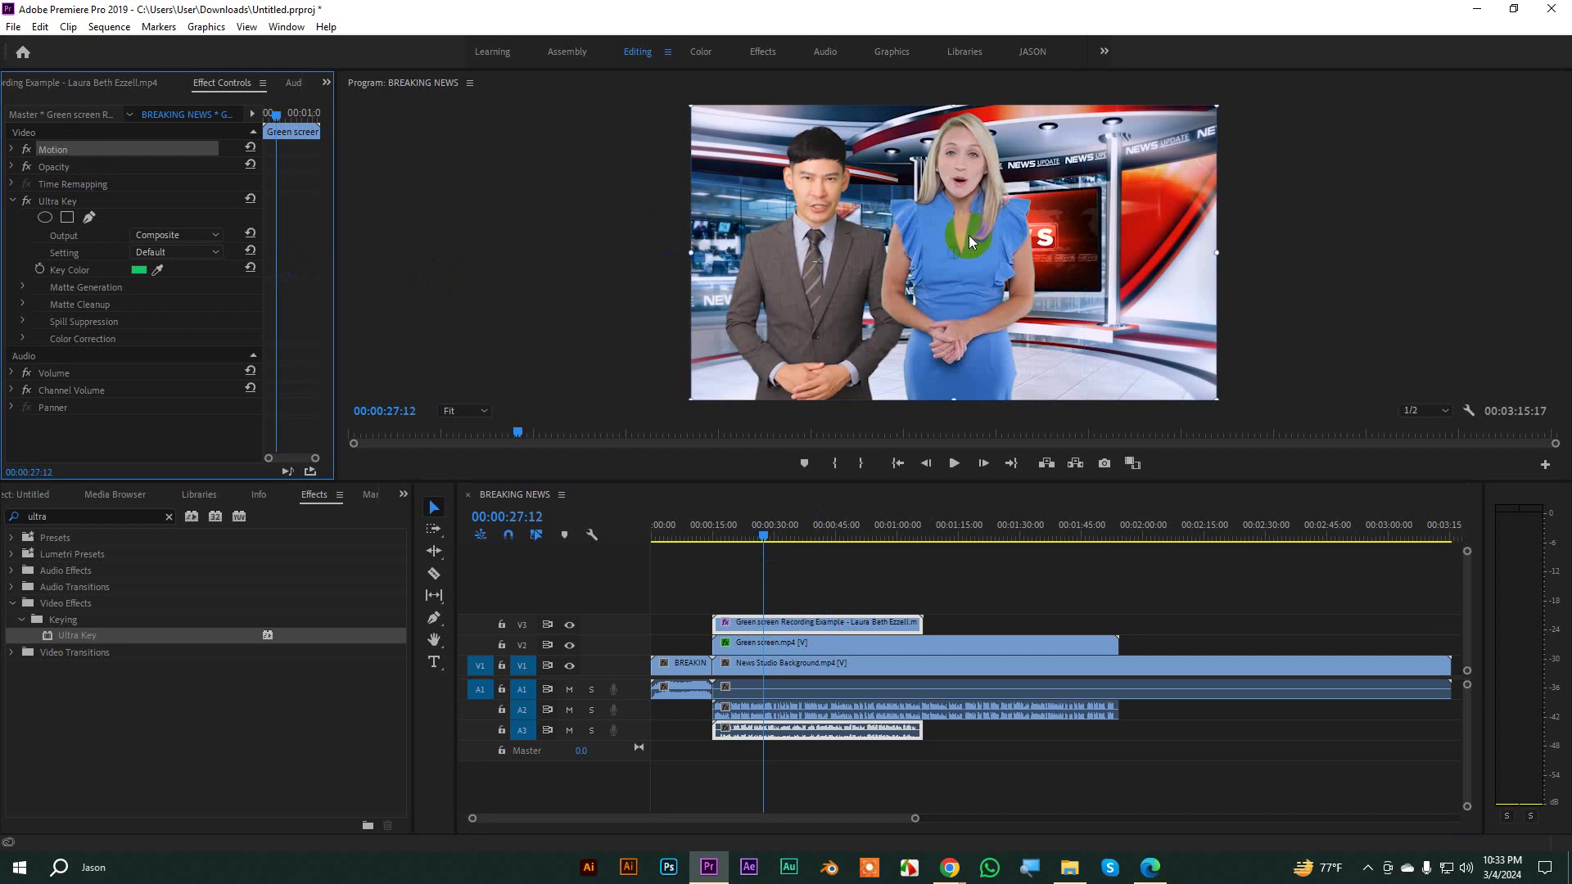
{"action": "left_click_drag", "start_coordinate": [960, 234], "coordinate": [1131, 238]}
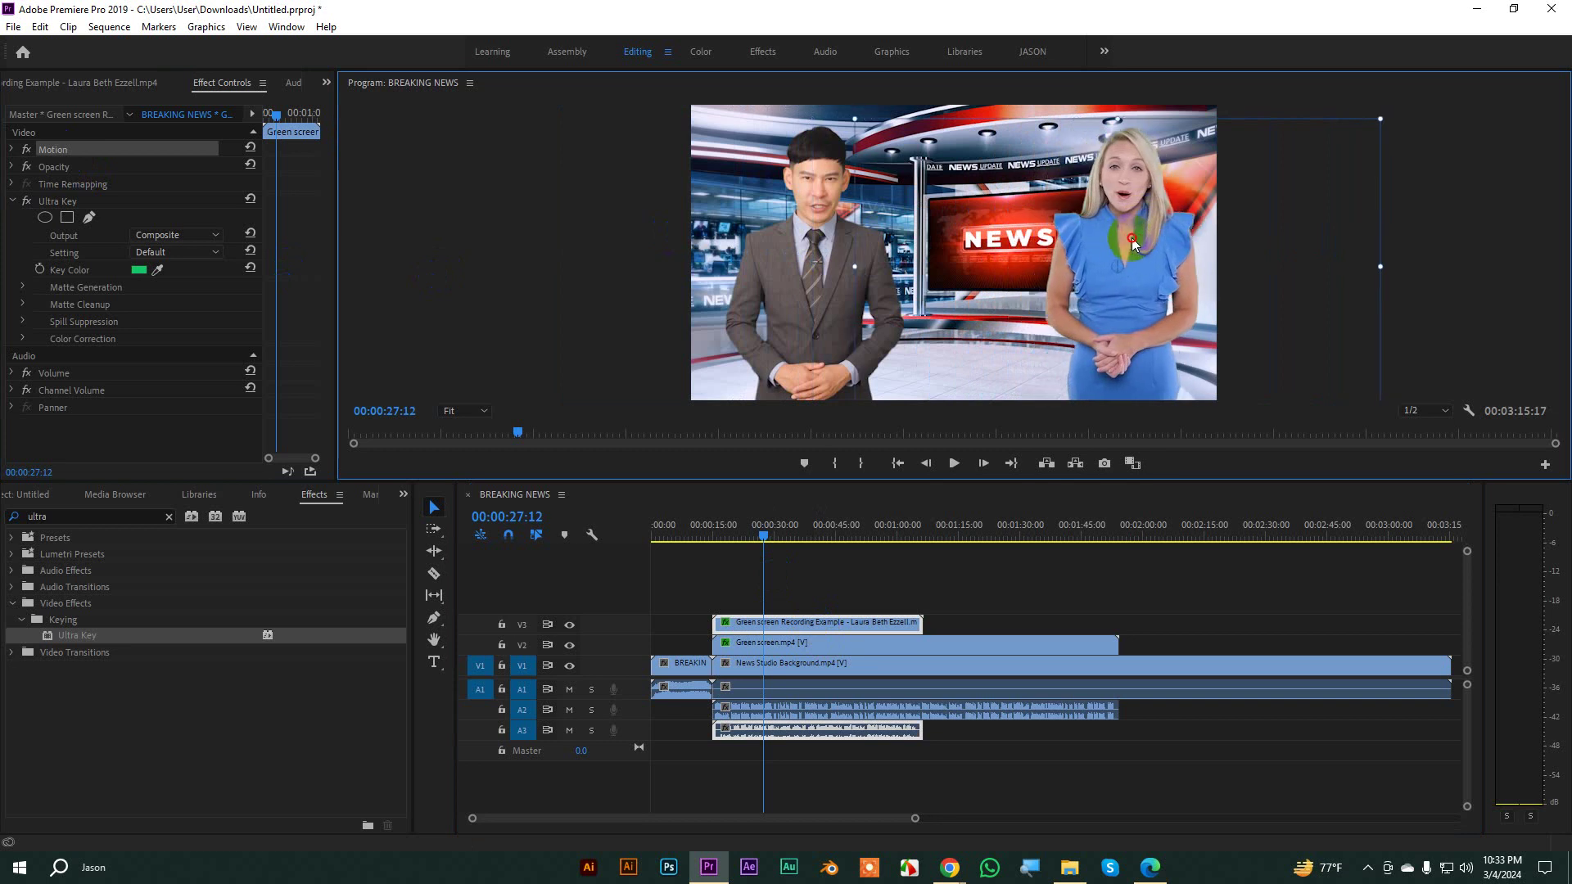
Step: Shift the presenter in the suit slightly further left using the Green screen.mp4 clip's Motion effect
{"action": "left_click", "coordinate": [792, 646]}
{"action": "left_click", "coordinate": [100, 153]}
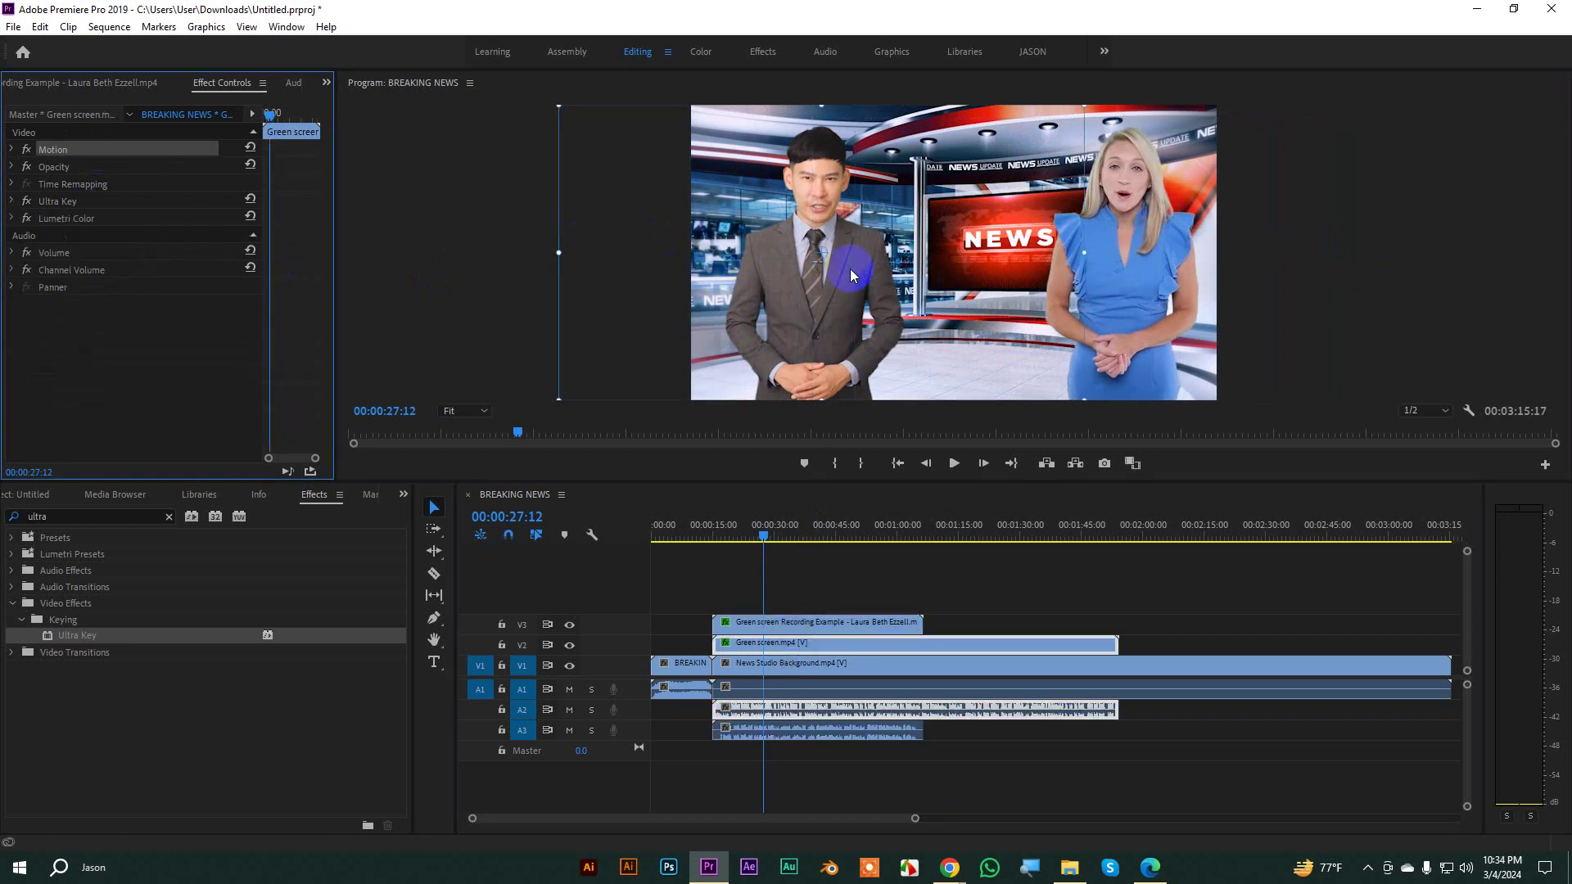
{"action": "left_click_drag", "start_coordinate": [850, 276], "coordinate": [832, 276]}
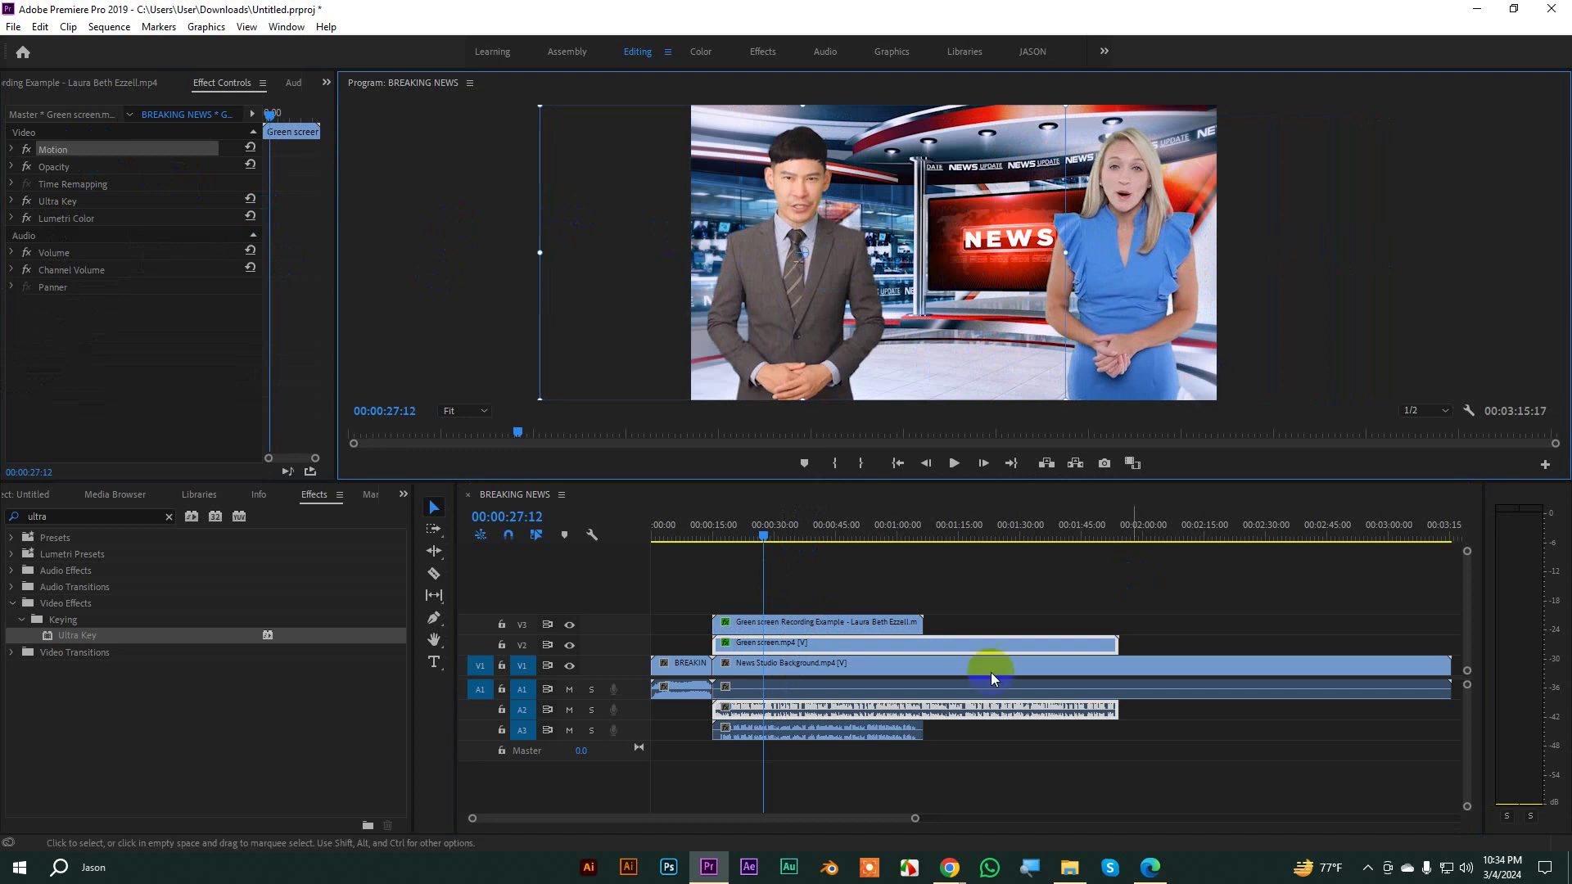
Step: Copy only the Lumetri Color effect from Green screen.mp4 onto the Green screen Recording Example clip on V3
{"action": "left_click", "coordinate": [861, 627]}
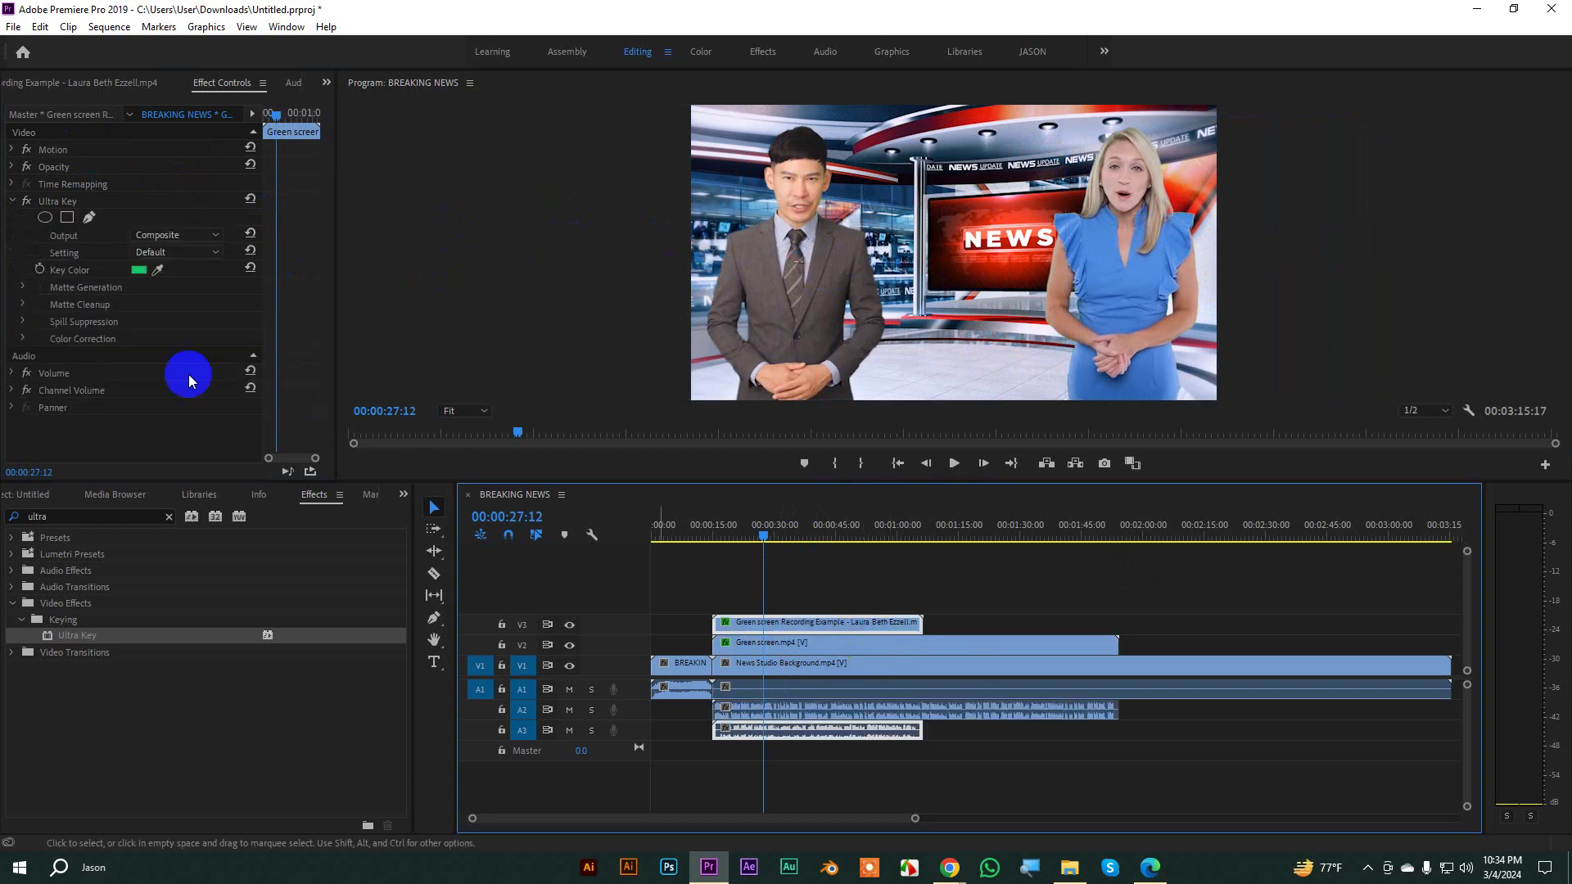
{"action": "left_click", "coordinate": [778, 645]}
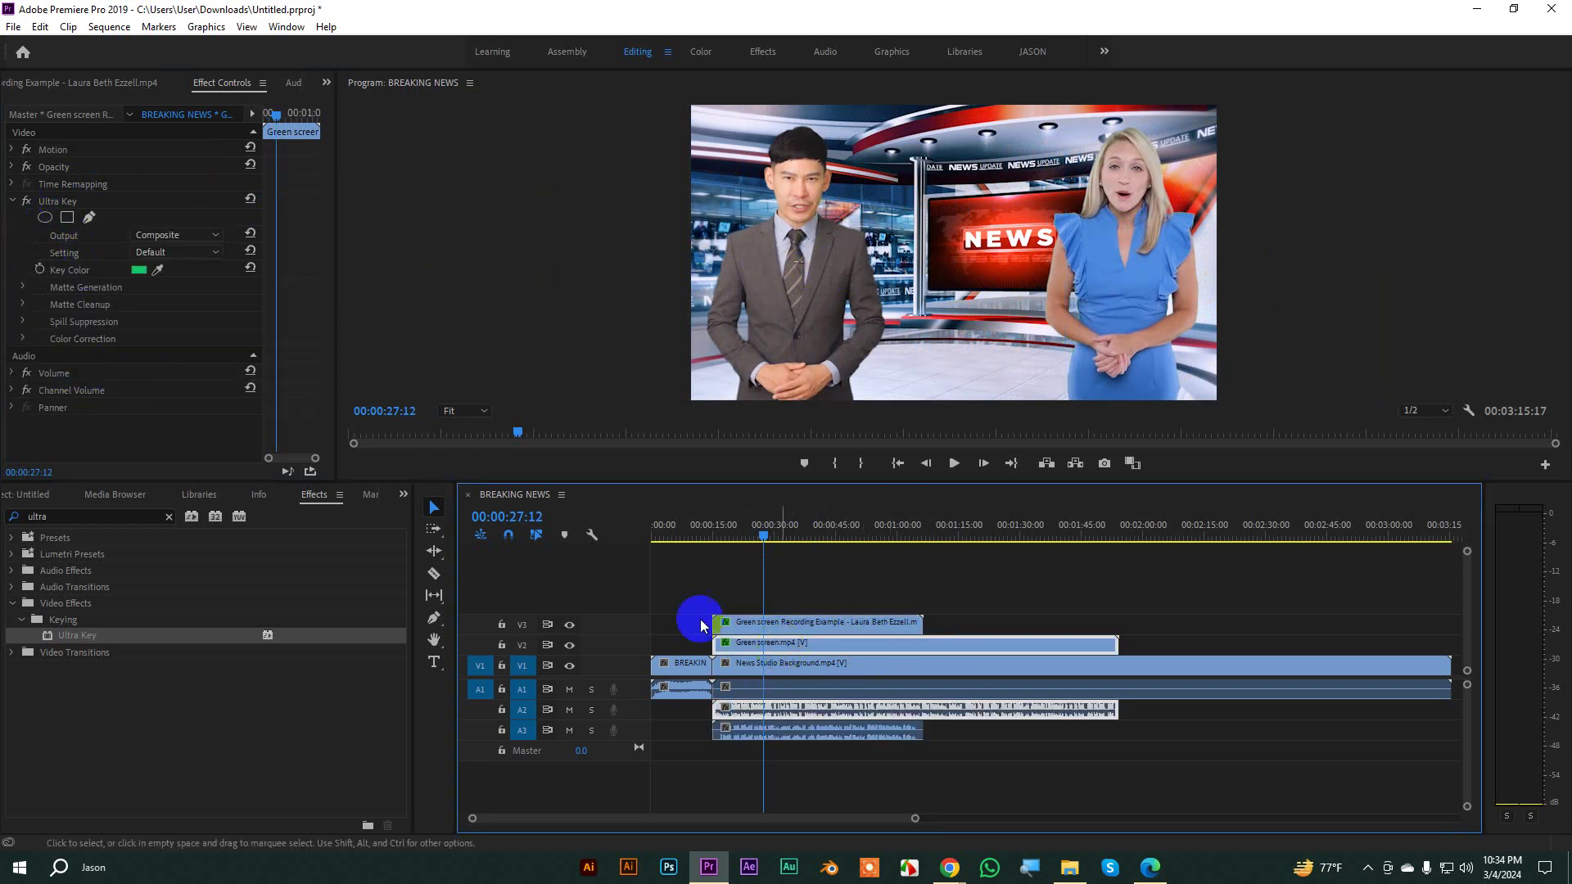
{"action": "left_click", "coordinate": [65, 204]}
{"action": "left_click", "coordinate": [65, 218]}
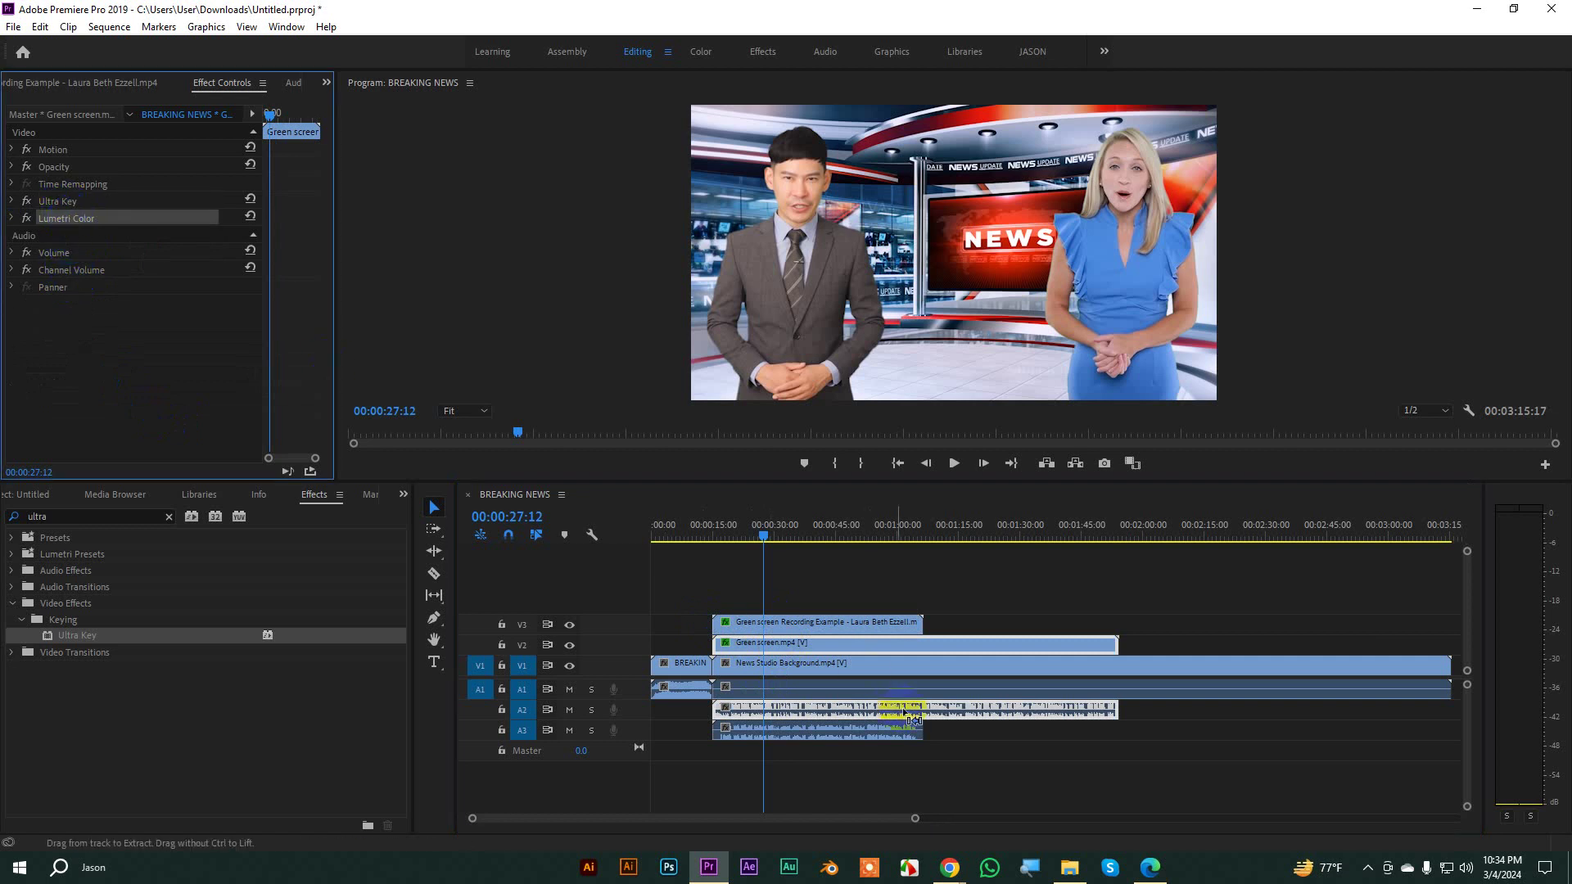
{"action": "left_click", "coordinate": [817, 625]}
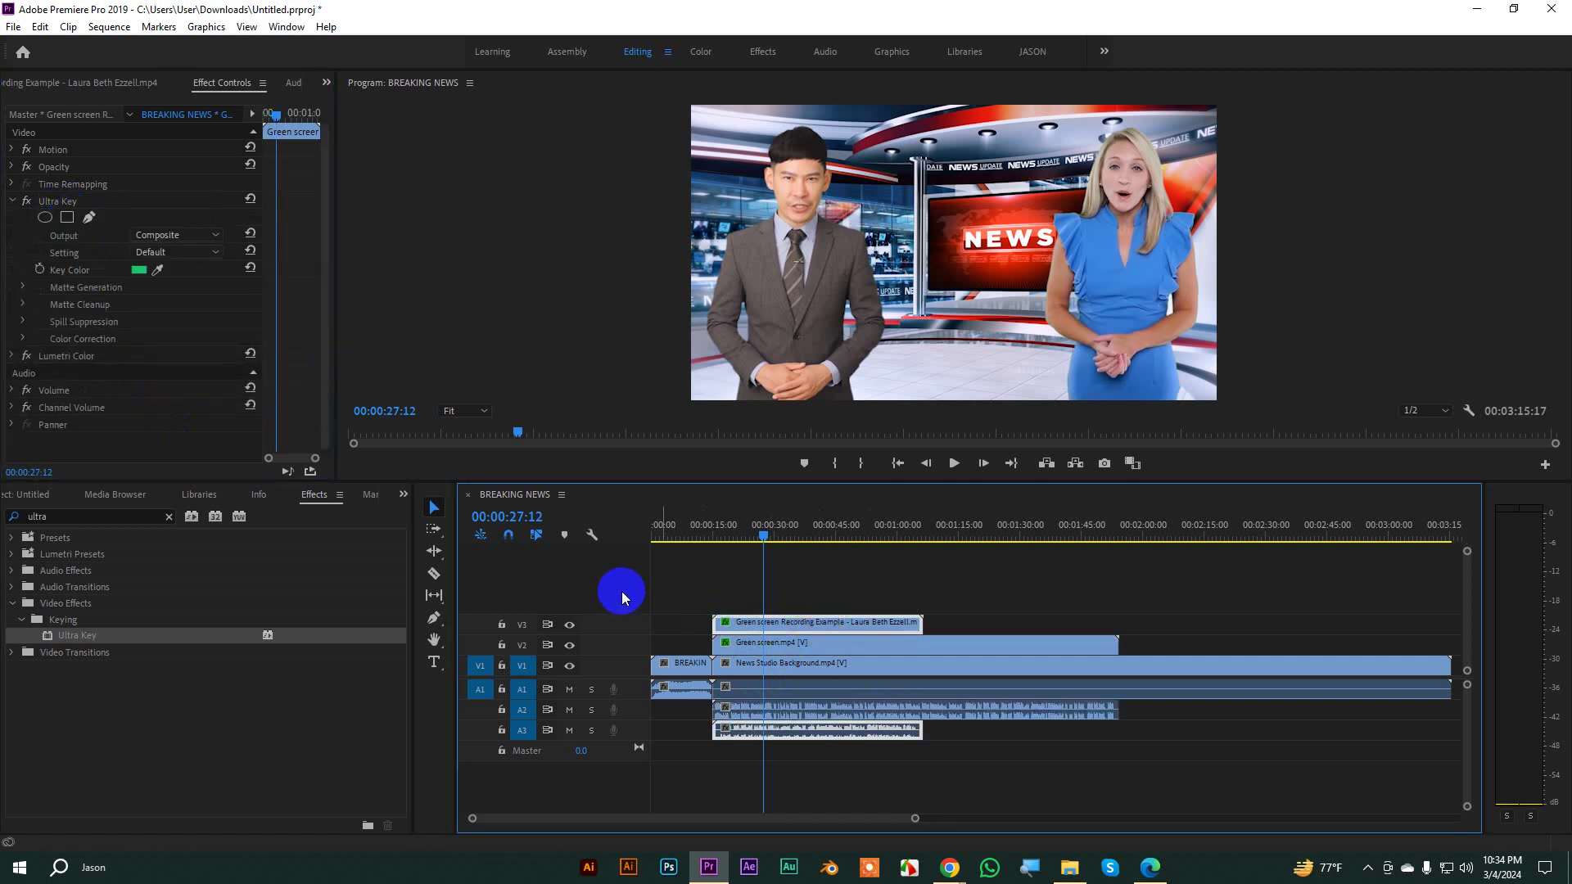
Step: Play the sequence from 00:00:15:00 to review both presenters together in the news studio
{"action": "left_click_drag", "start_coordinate": [763, 534], "coordinate": [712, 533]}
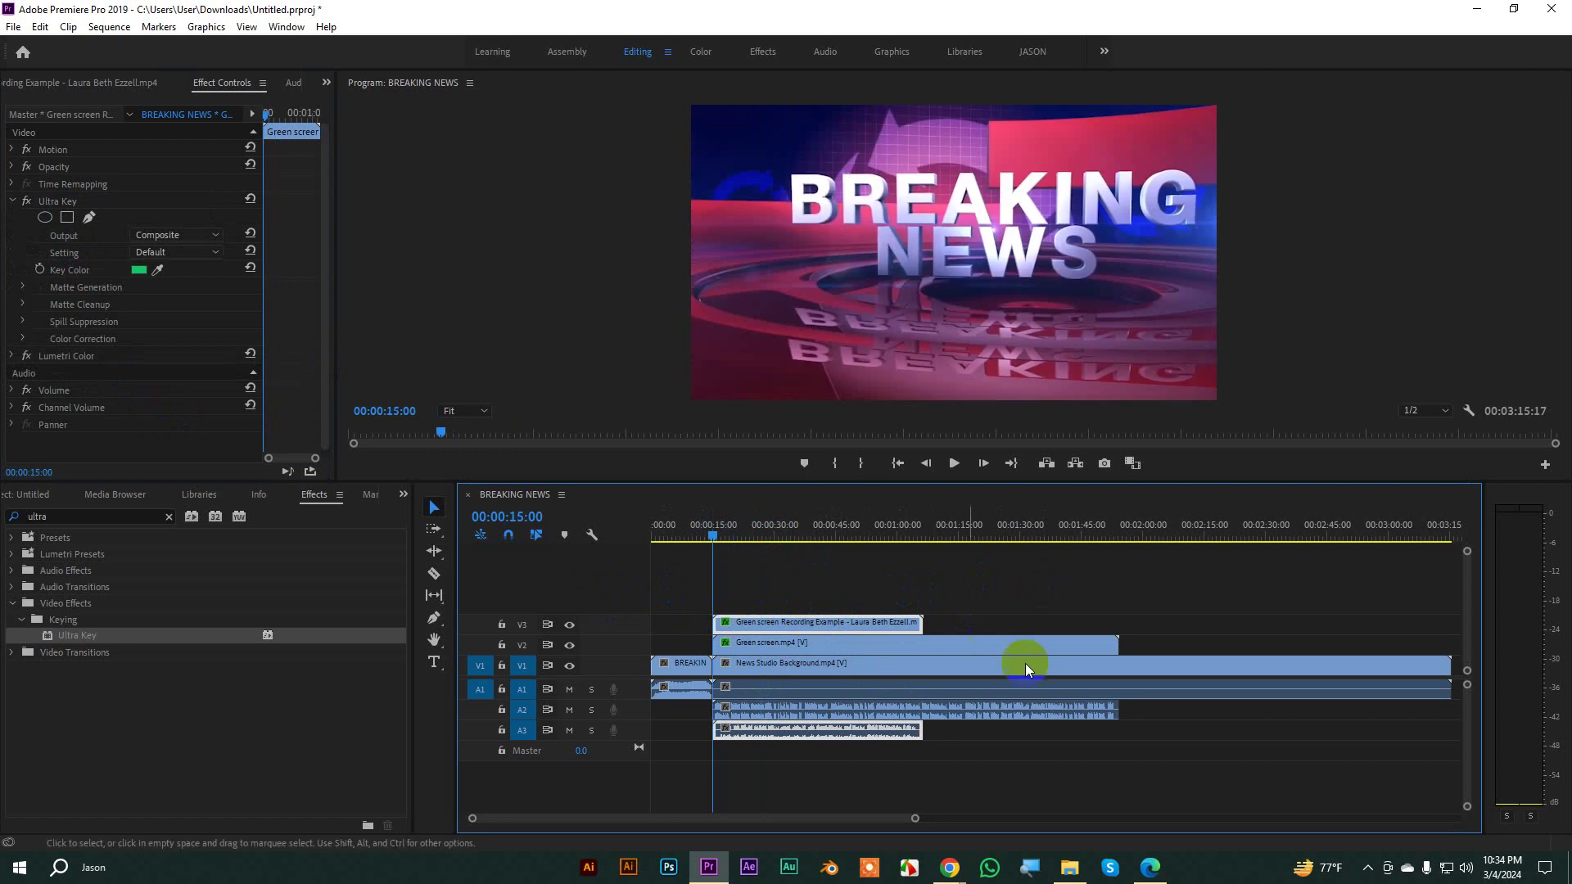
{"action": "key", "text": "space"}
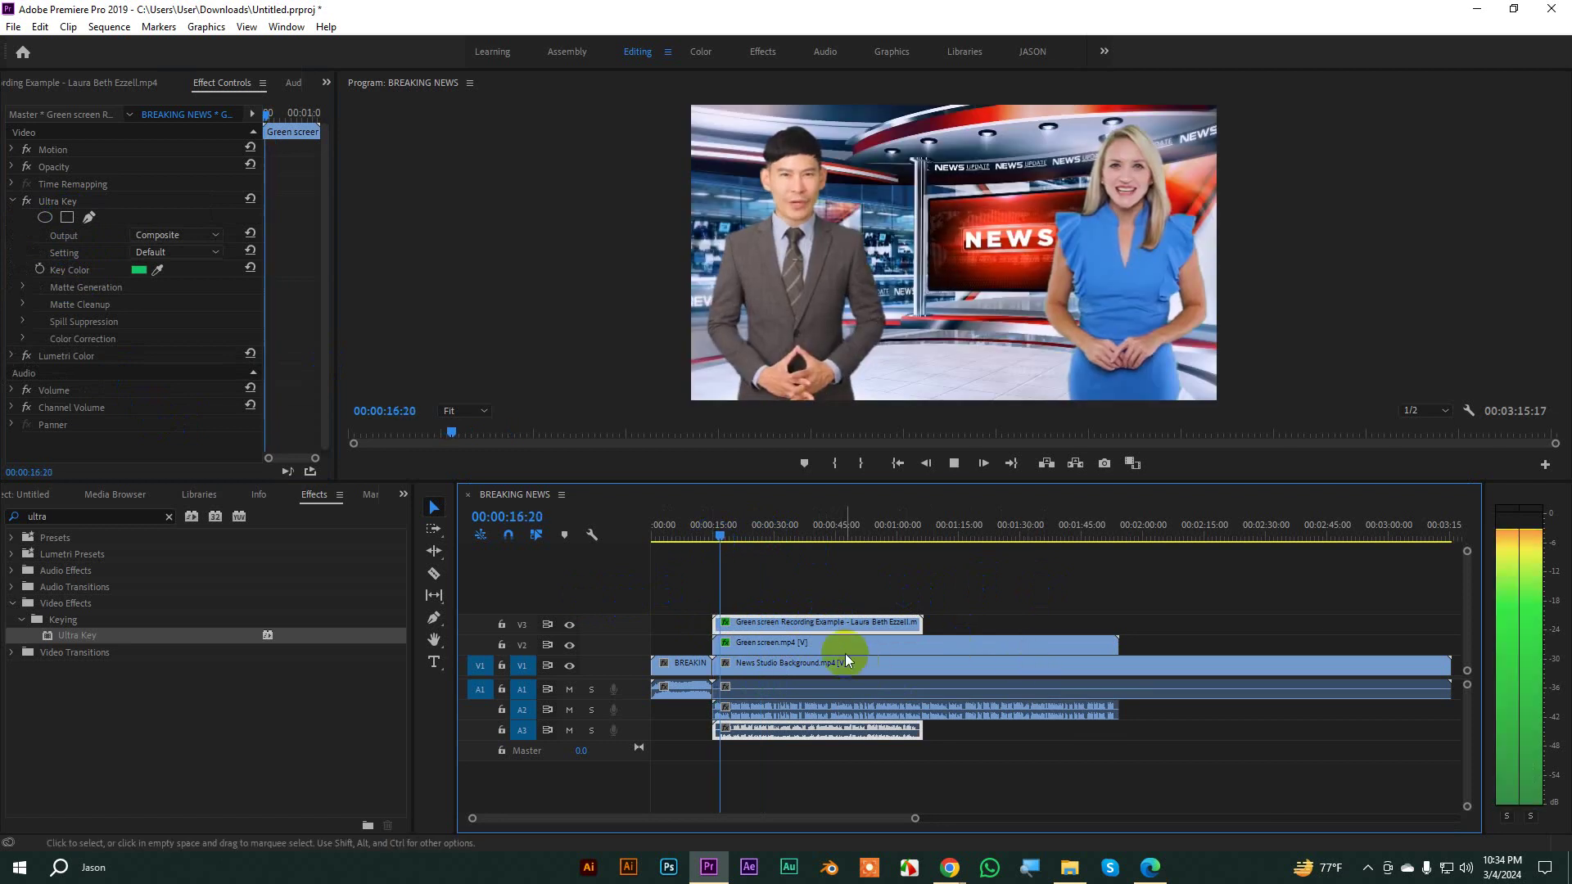
{"action": "key", "text": "space"}
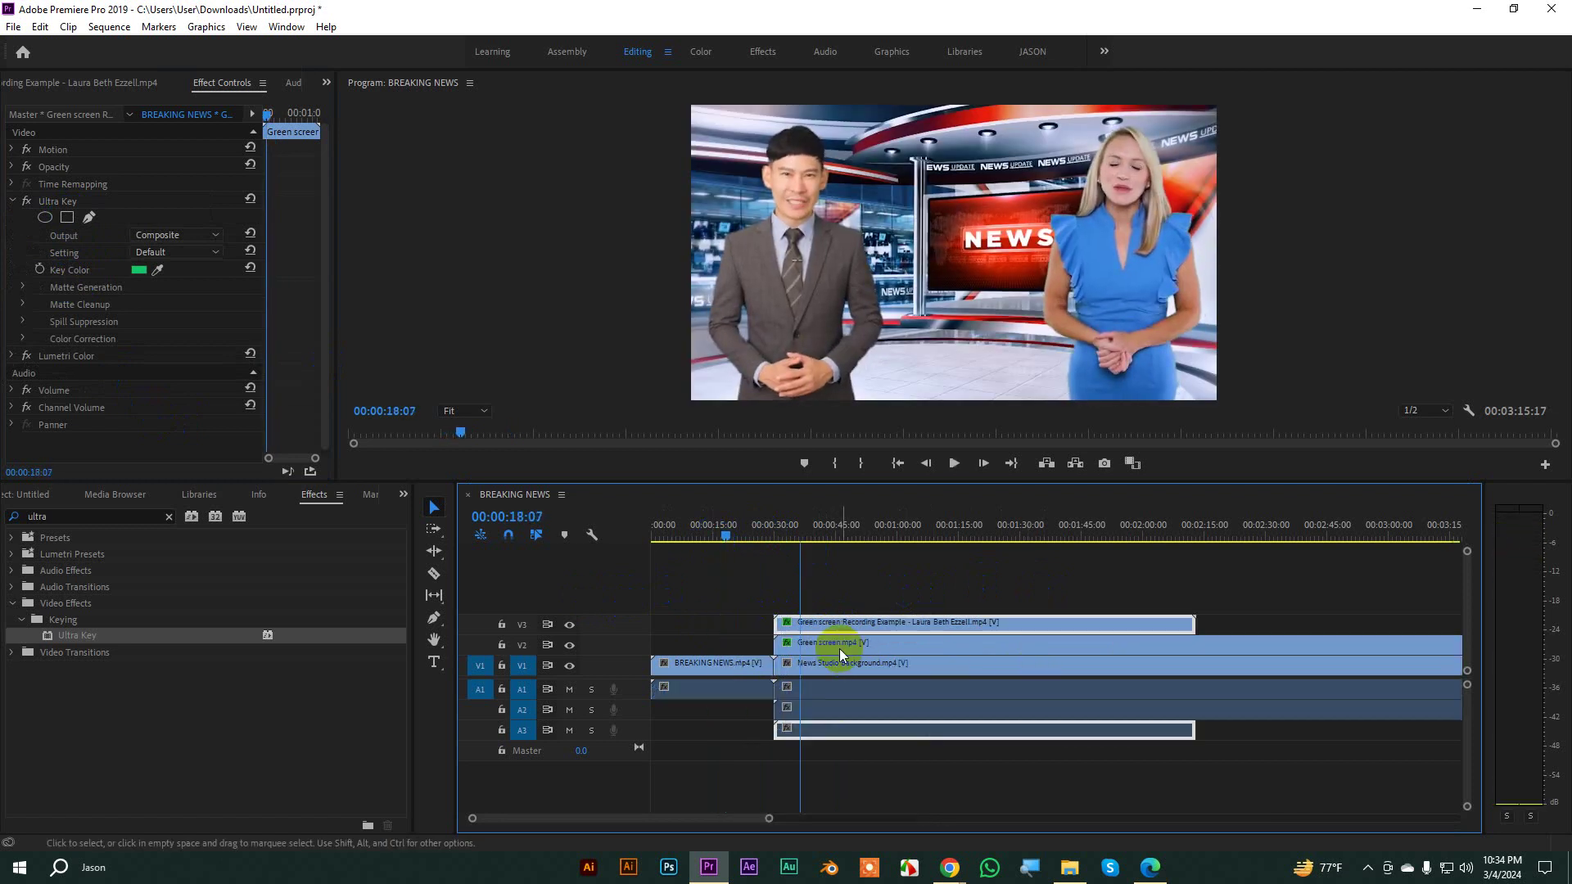
Step: Trim the opening of the Green screen Recording Example clip up to 00:00:16:12 and keep its start aligned with Green screen.mp4
{"action": "key", "text": "="}
{"action": "left_click", "coordinate": [797, 537]}
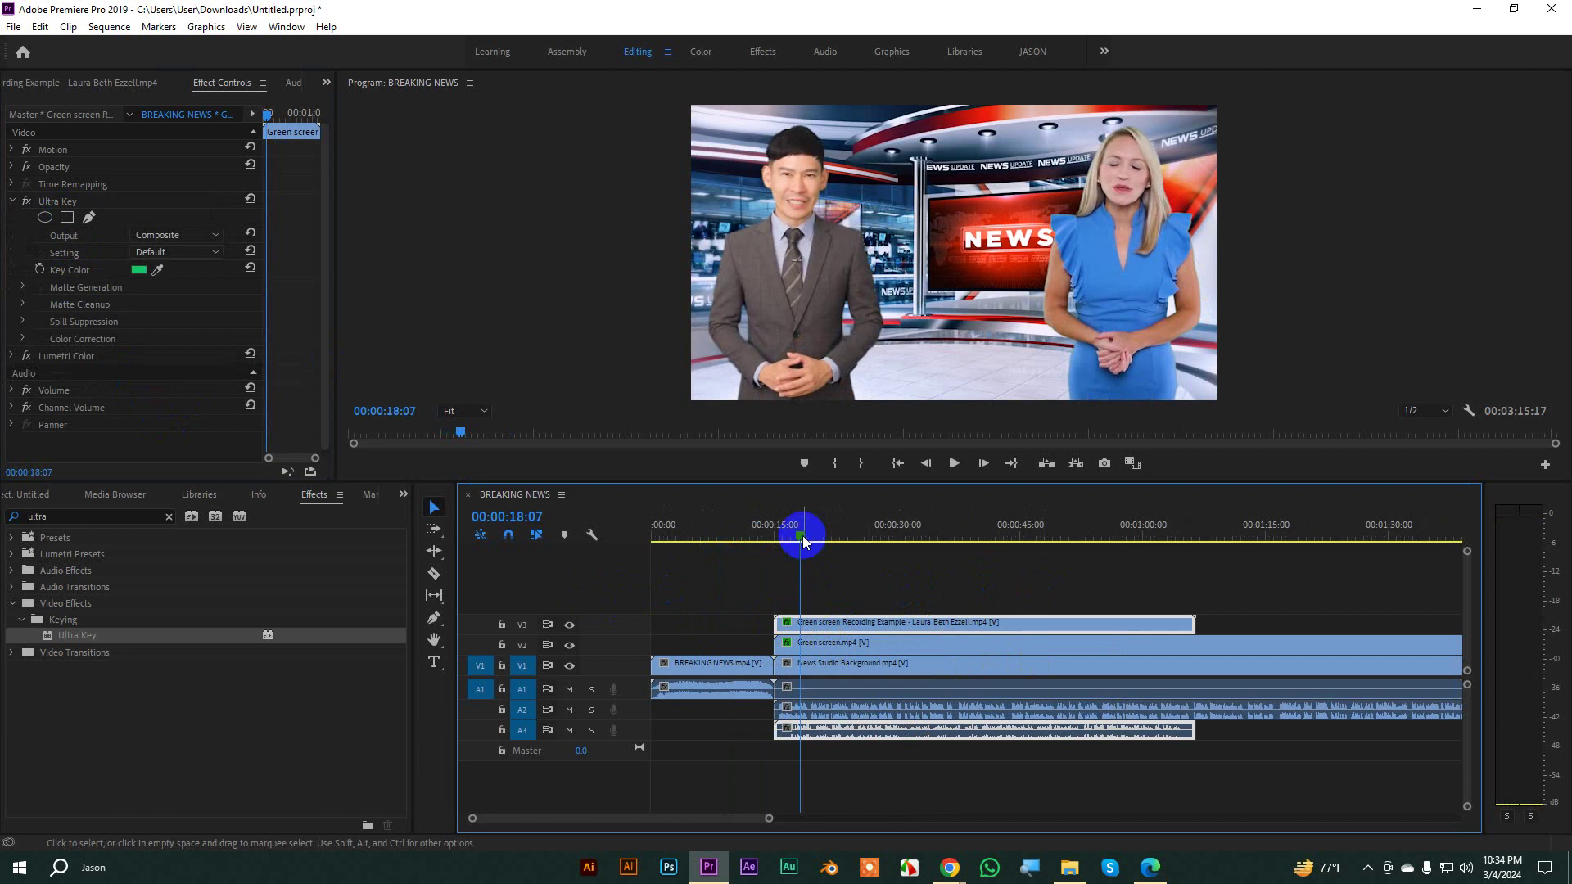
{"action": "left_click_drag", "start_coordinate": [798, 538], "coordinate": [785, 540]}
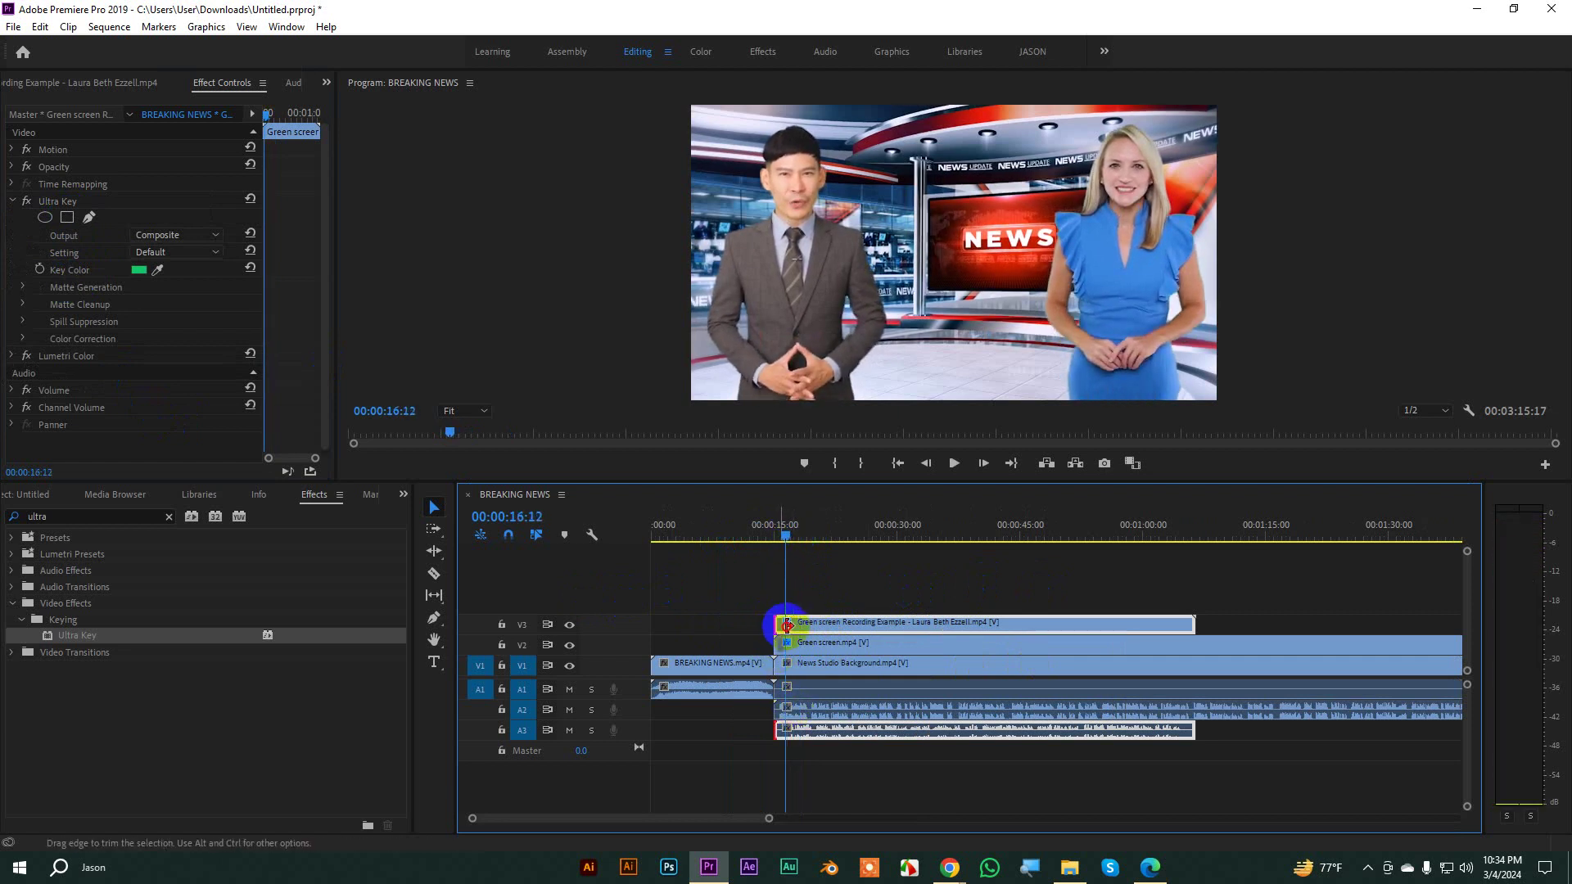
{"action": "left_click_drag", "start_coordinate": [786, 626], "coordinate": [823, 626]}
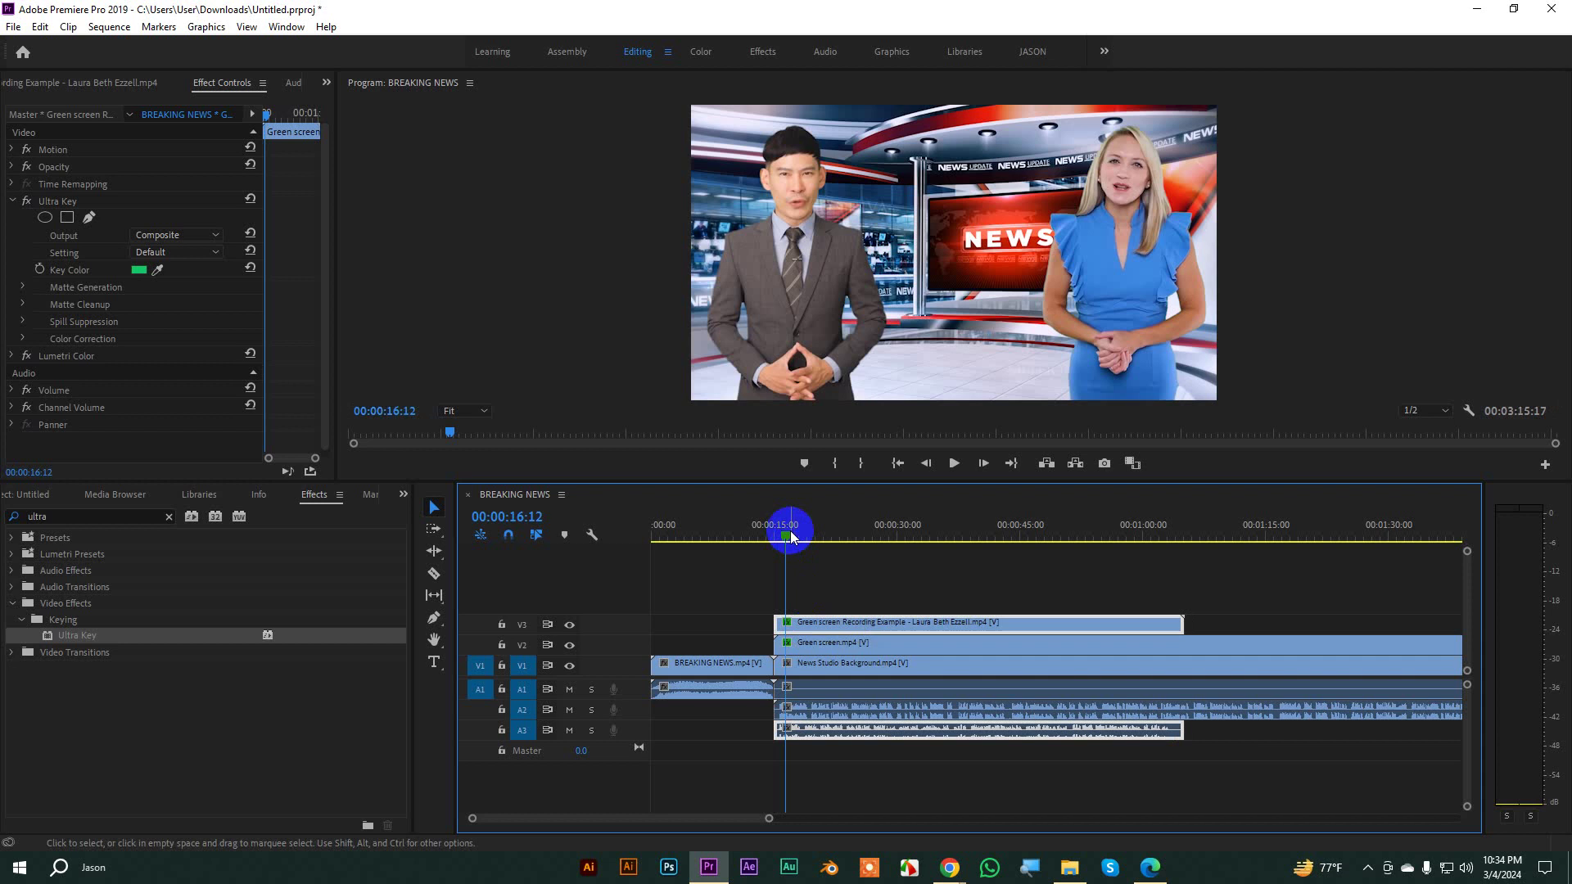
Step: Play the sequence from the start of the presenter clips to check the trimmed V3 opening
{"action": "left_click_drag", "start_coordinate": [791, 538], "coordinate": [778, 532]}
{"action": "key", "text": "space"}
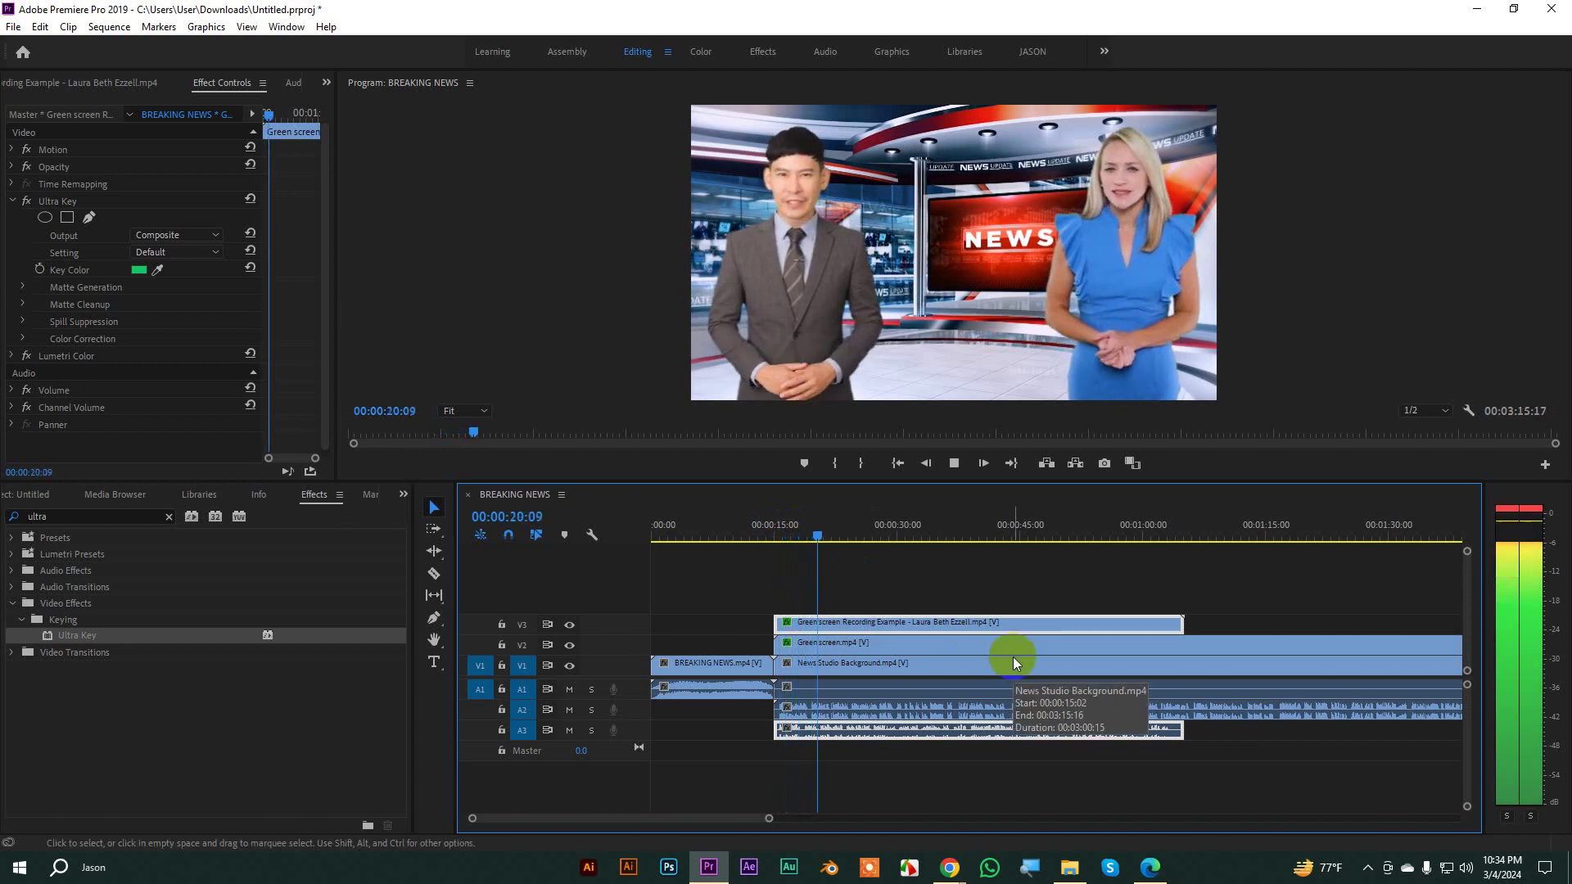
{"action": "key", "text": "space"}
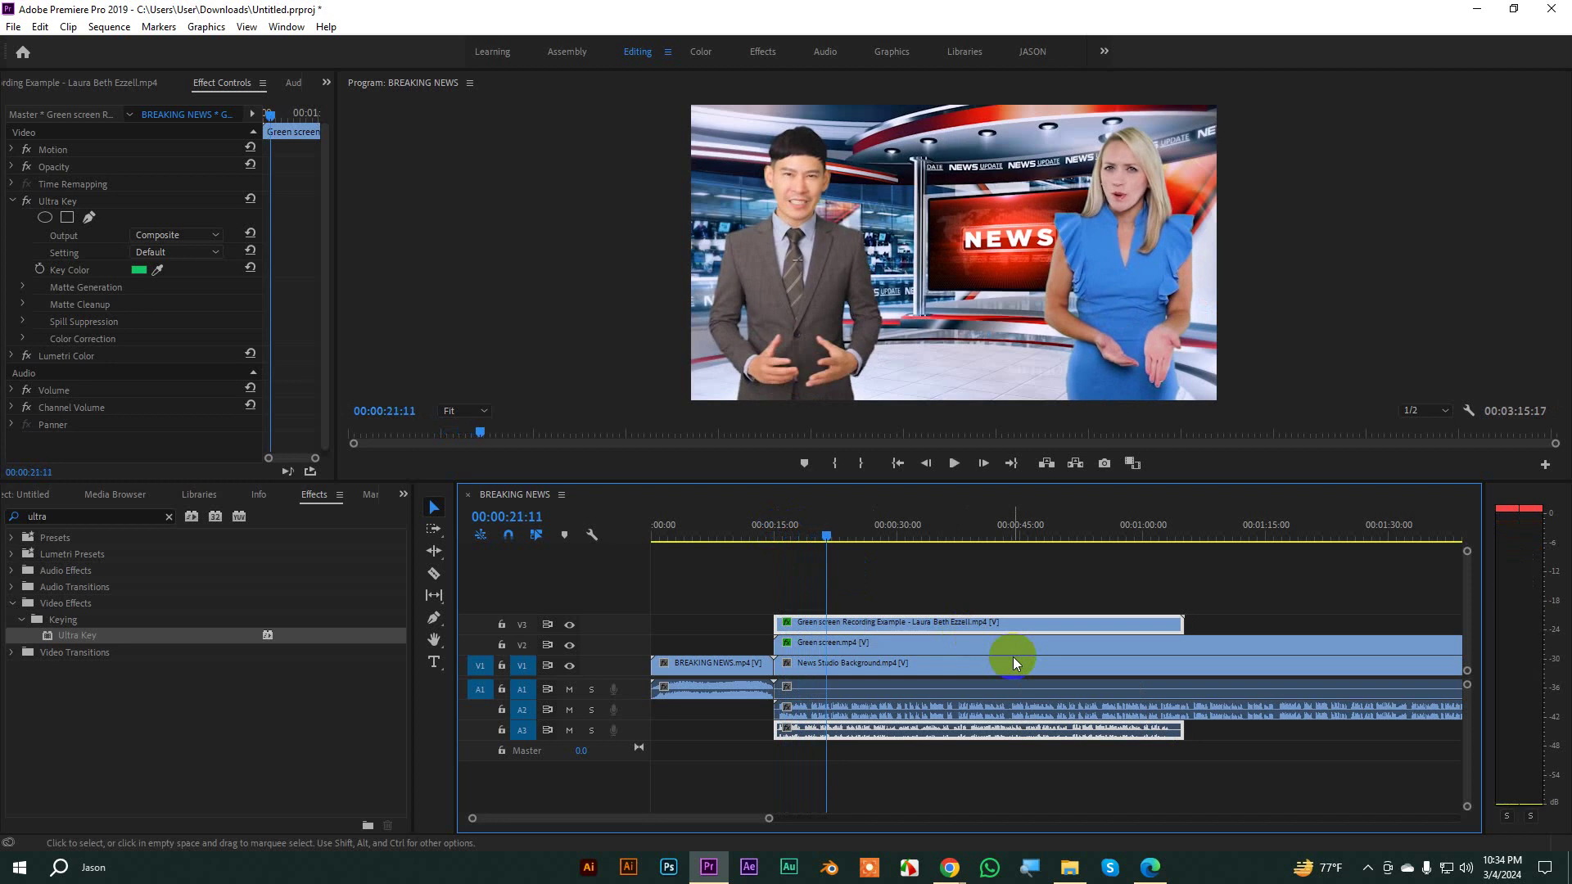
Step: Open the Liquid motion elements clip as the source and mark its In point at 00:00:04:27 and Out point at 00:00:31:06
{"action": "left_click", "coordinate": [403, 493]}
{"action": "left_click", "coordinate": [432, 519]}
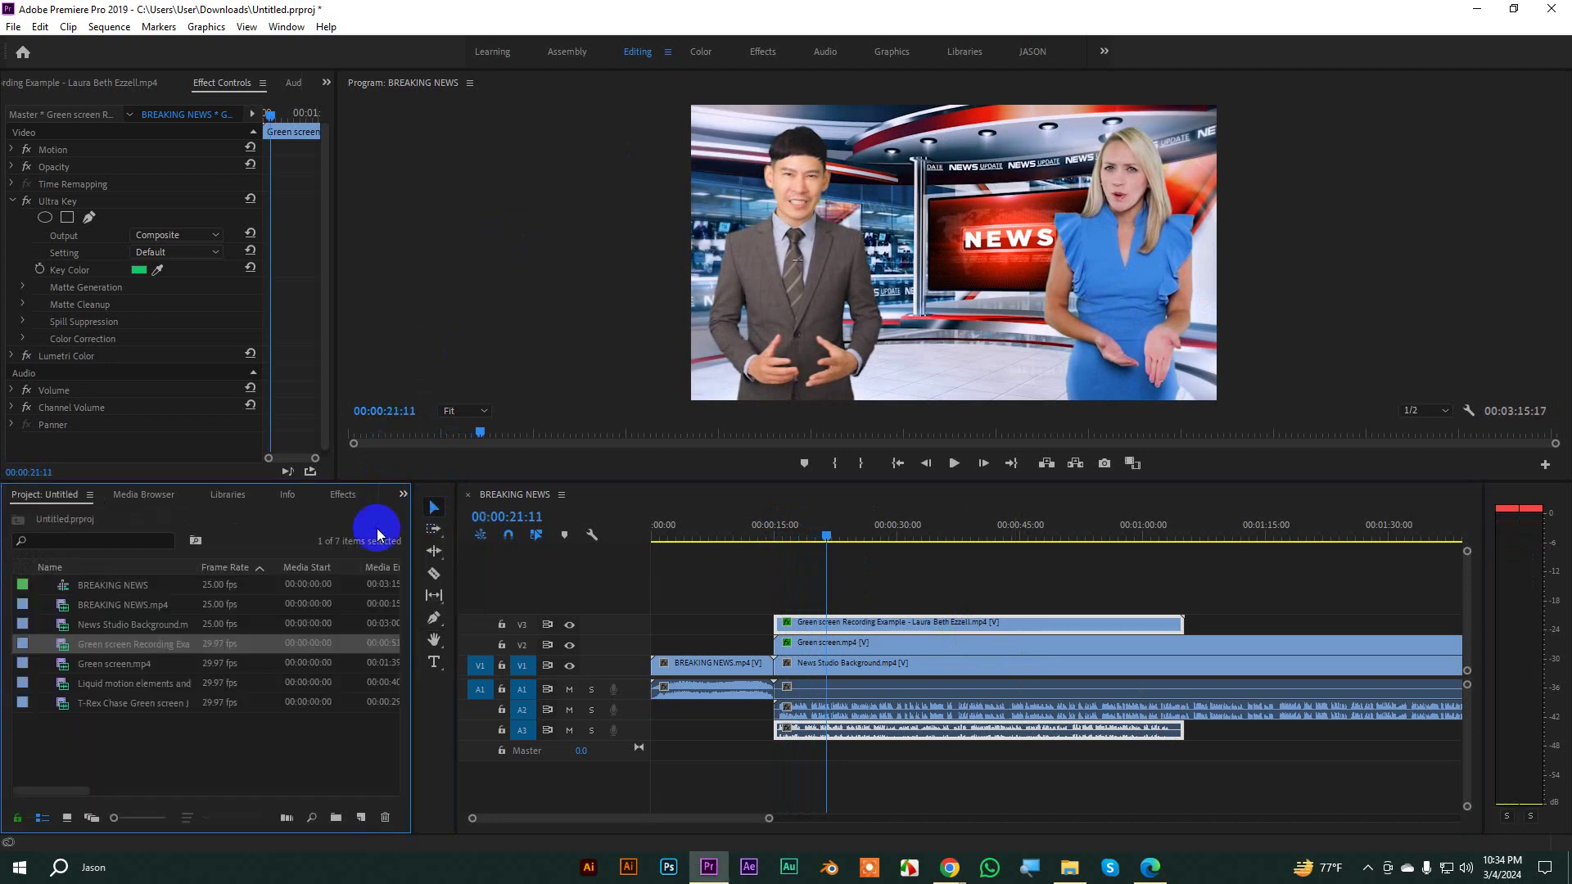
{"action": "left_click", "coordinate": [90, 686]}
{"action": "double_click", "coordinate": [66, 692]}
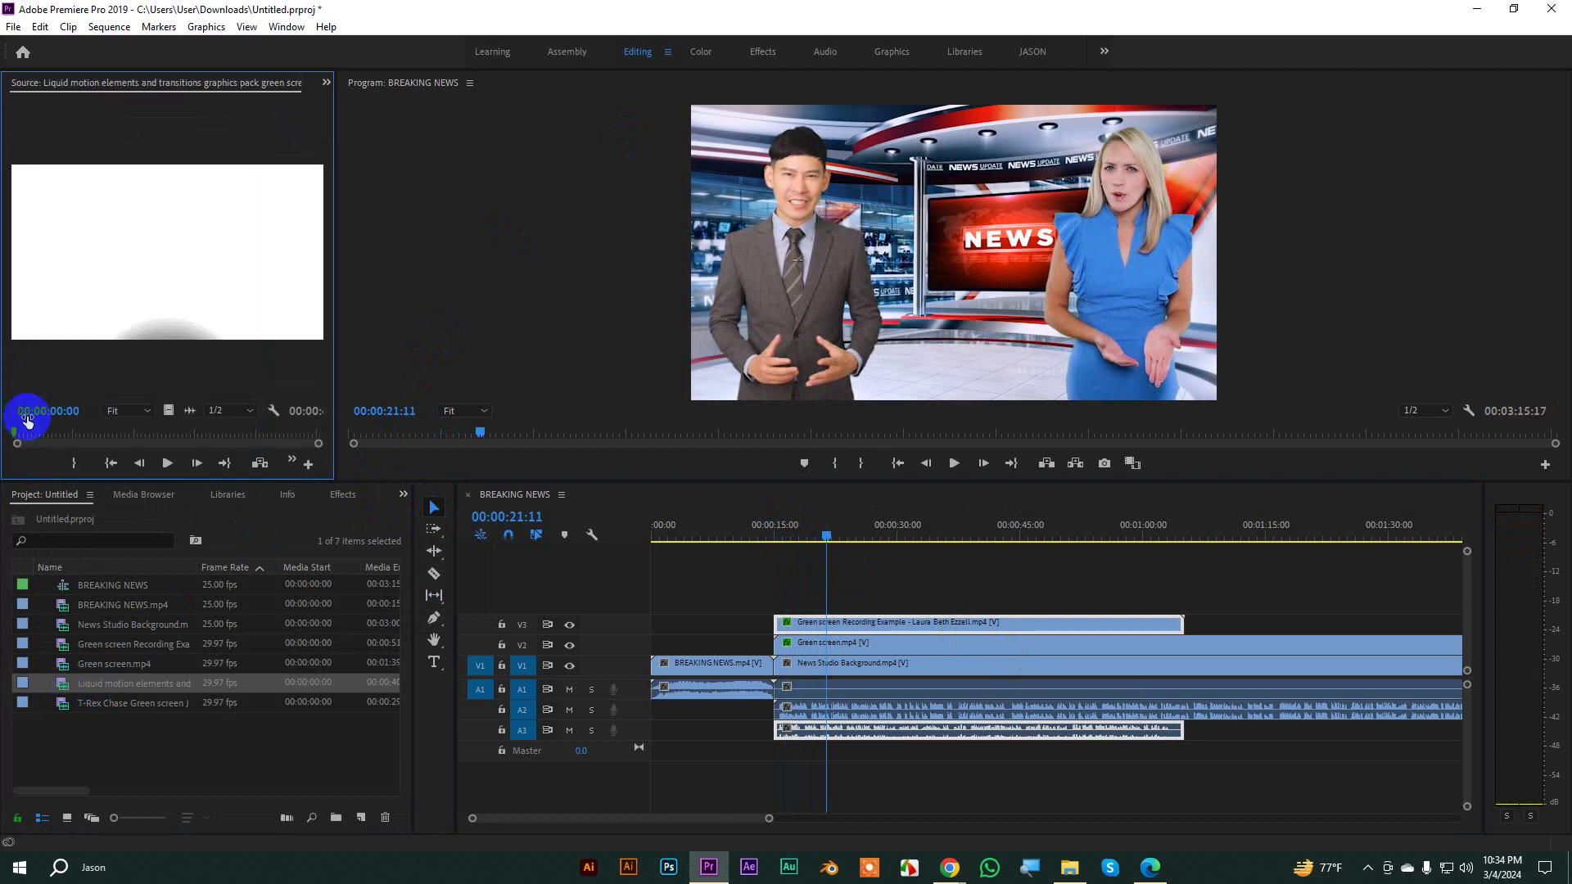
{"action": "left_click_drag", "start_coordinate": [18, 434], "coordinate": [93, 443]}
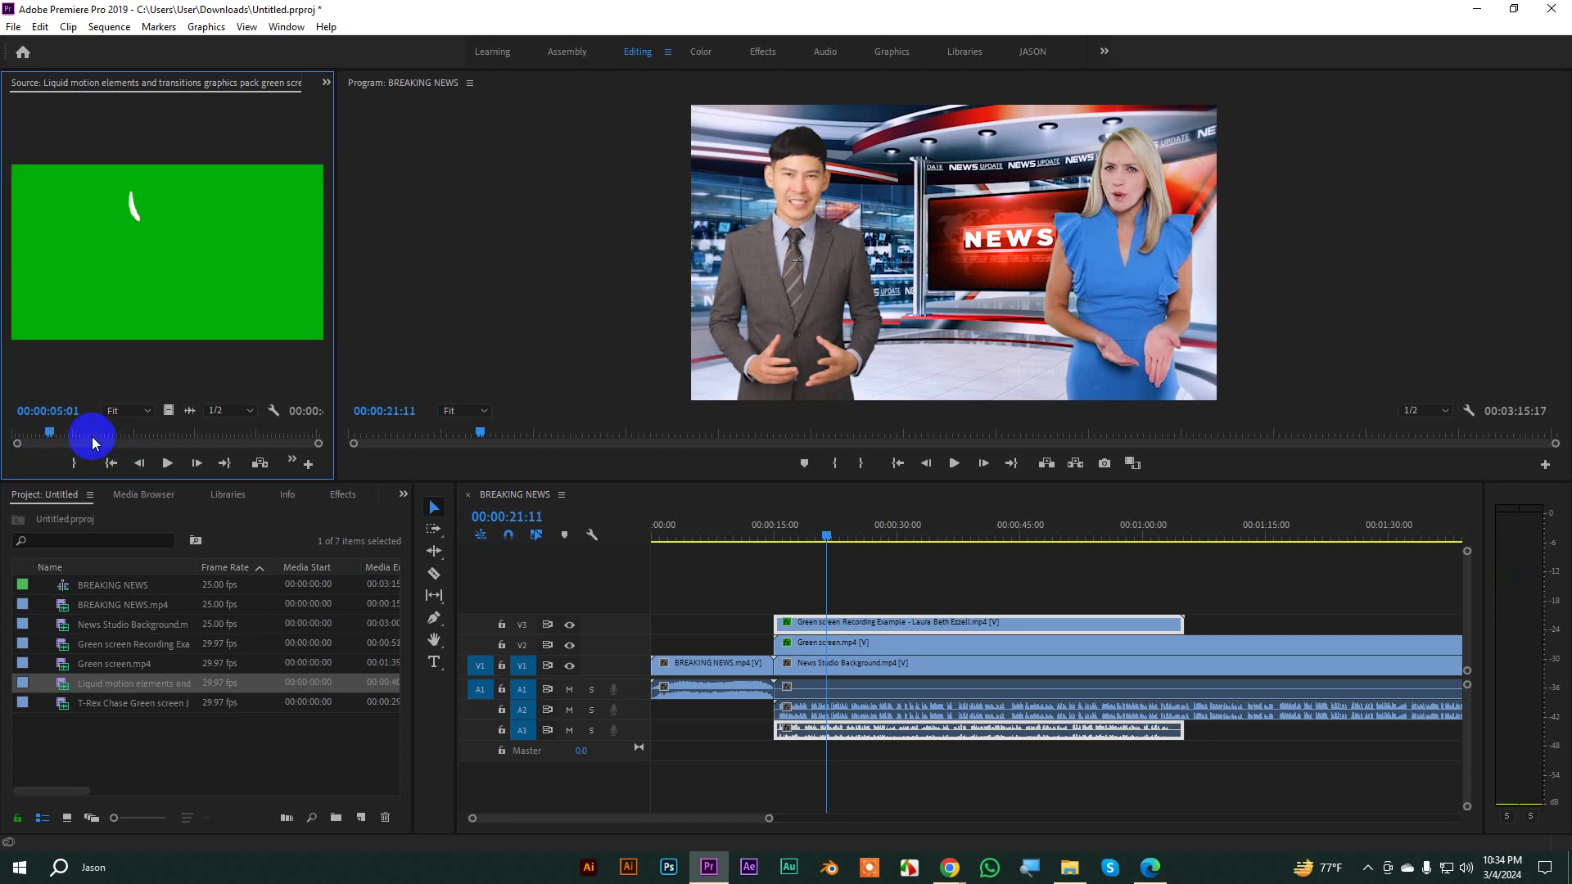
{"action": "left_click", "coordinate": [49, 438]}
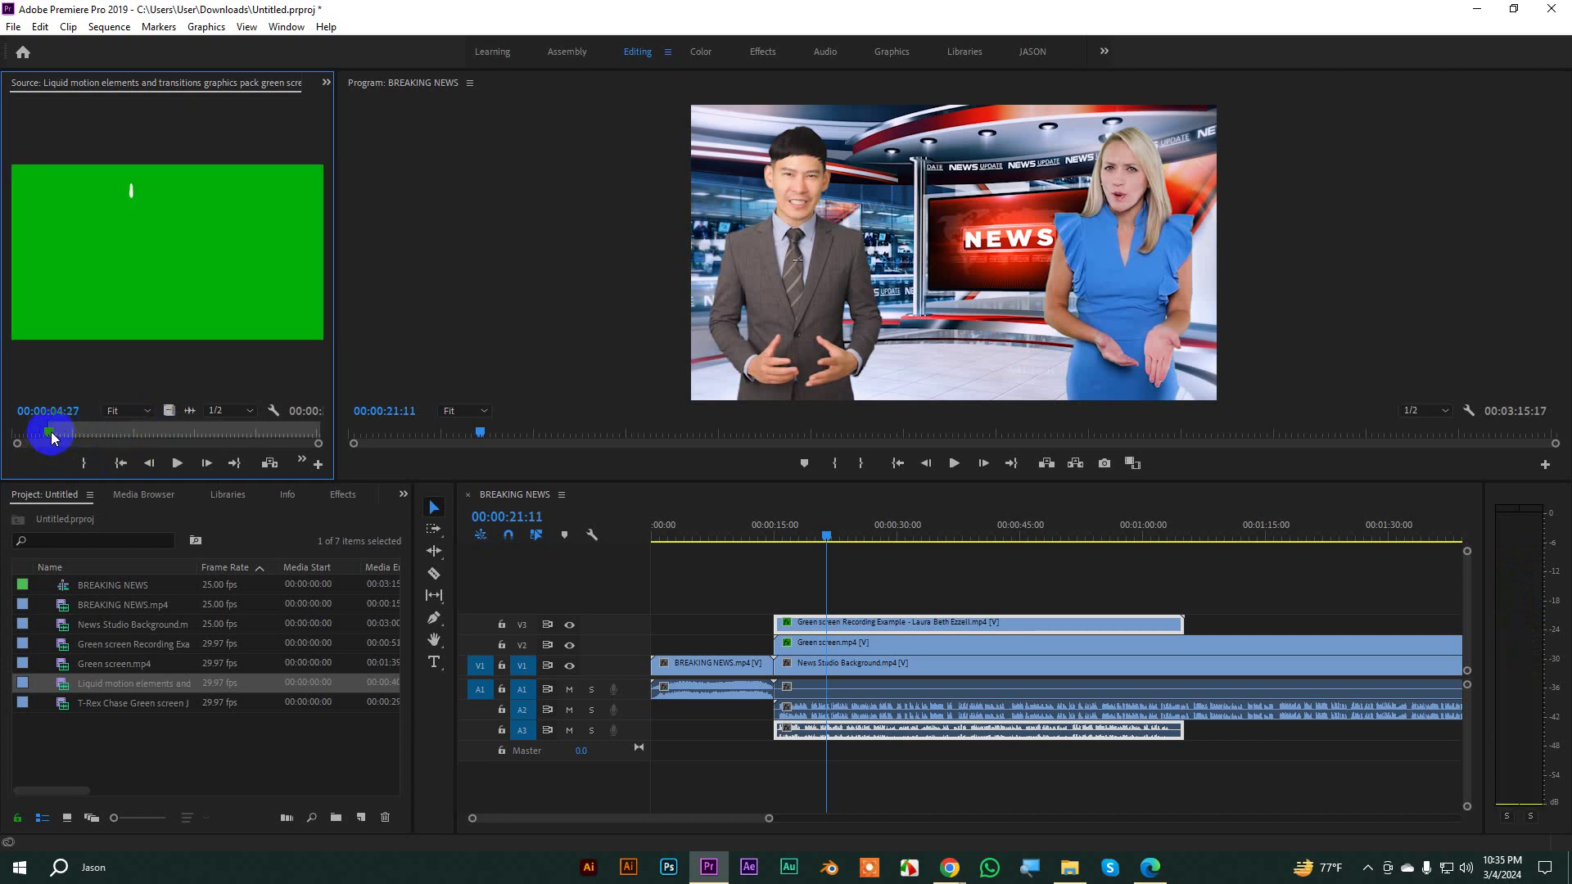
{"action": "left_click_drag", "start_coordinate": [51, 438], "coordinate": [243, 451]}
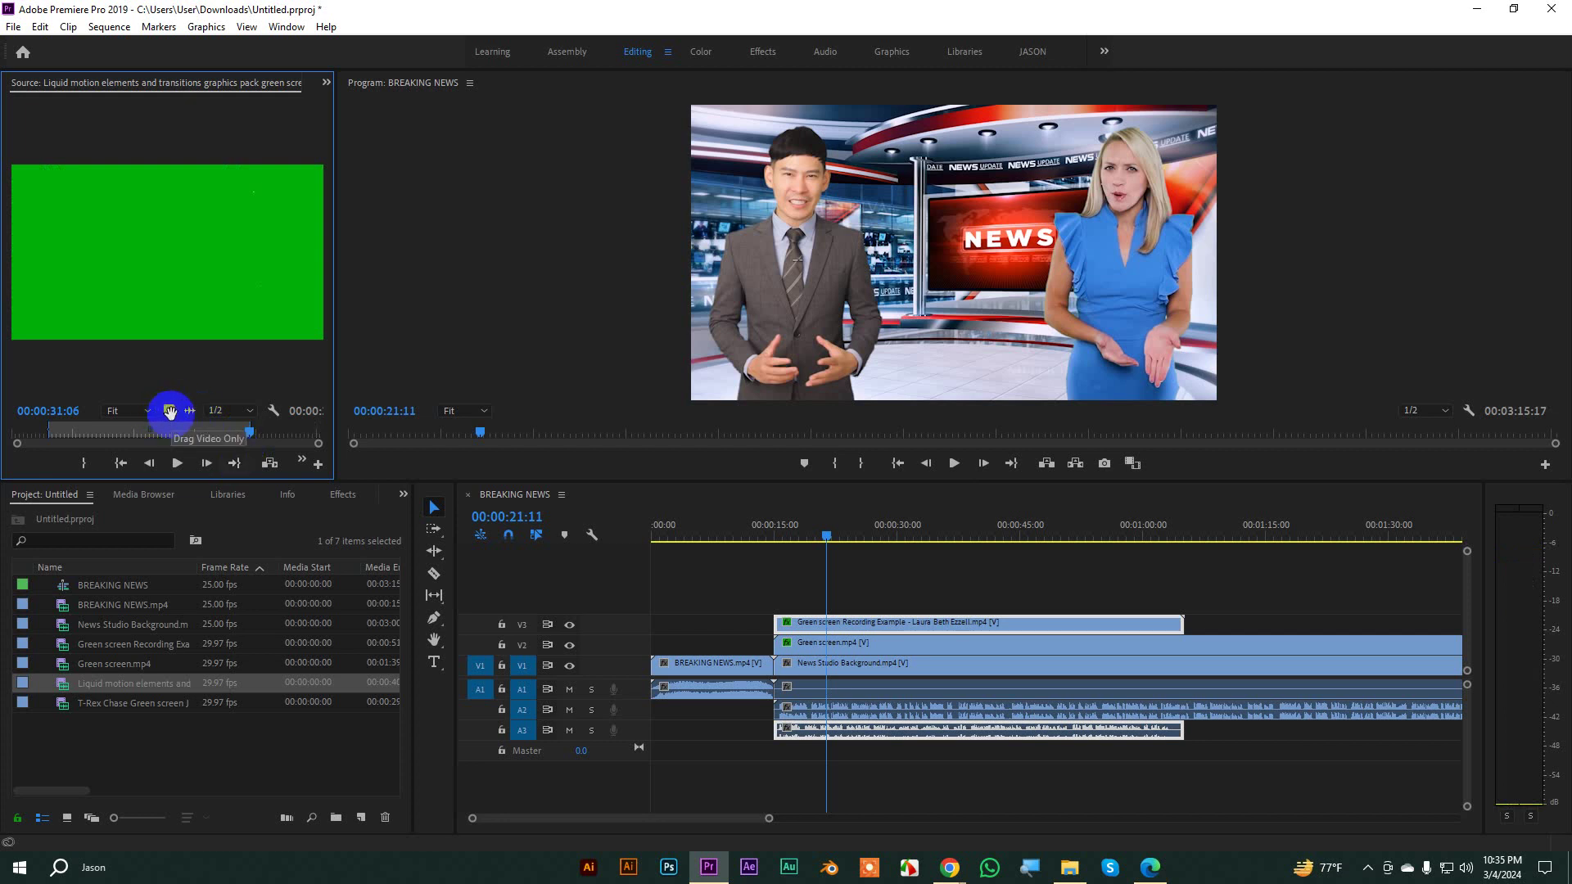
Step: Place only the video of the Liquid motion elements clip on V4 above the presenters and apply Ultra Key to it
{"action": "left_click_drag", "start_coordinate": [170, 411], "coordinate": [913, 612]}
{"action": "left_click", "coordinate": [899, 604]}
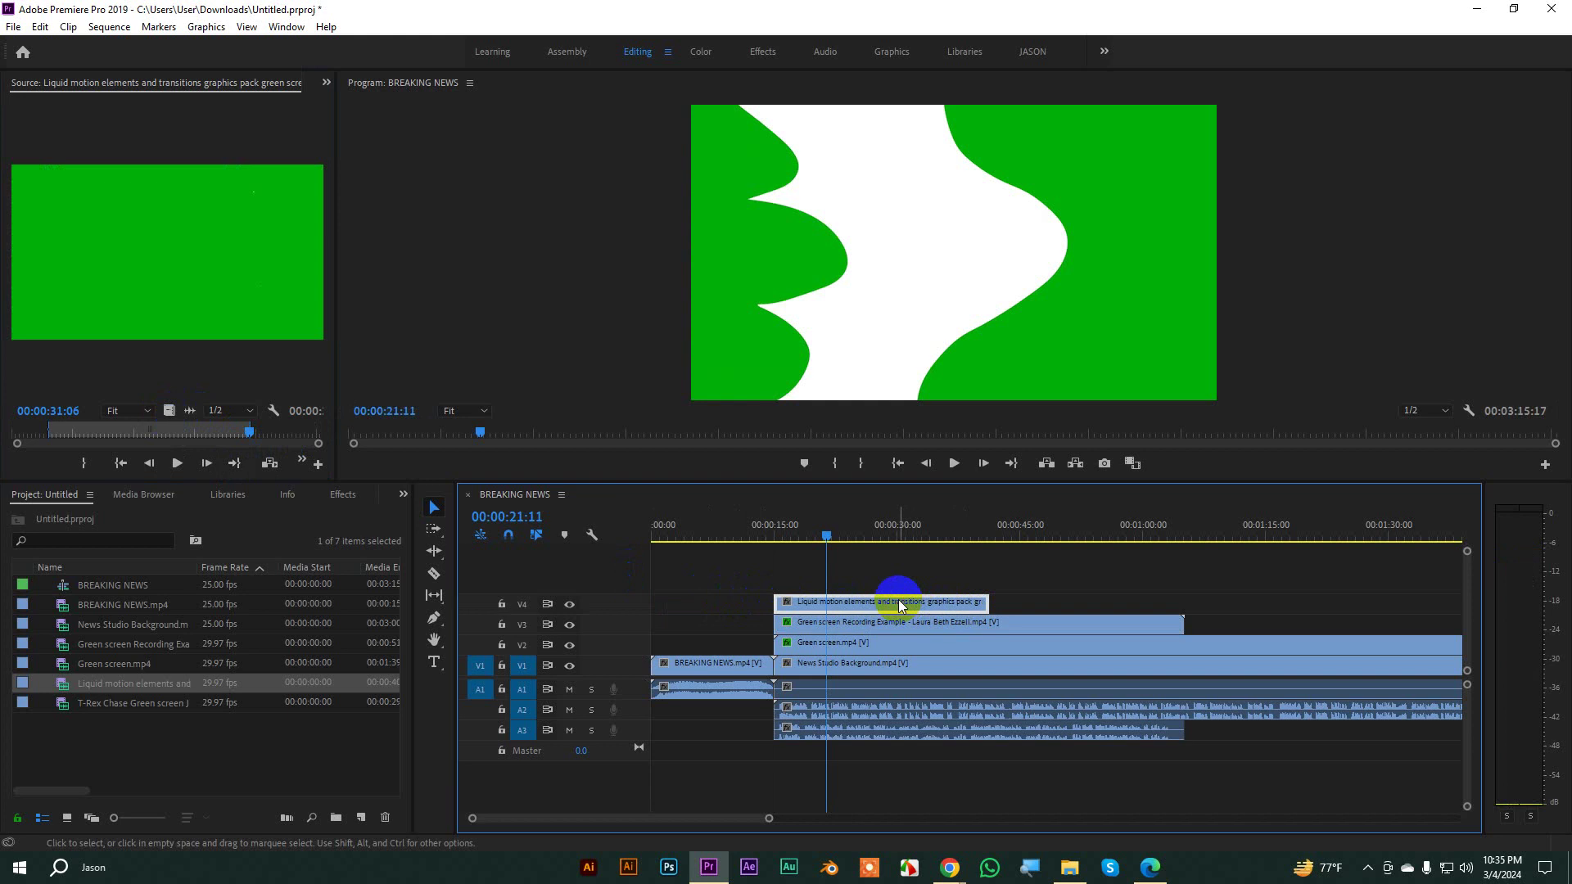
{"action": "left_click", "coordinate": [404, 494]}
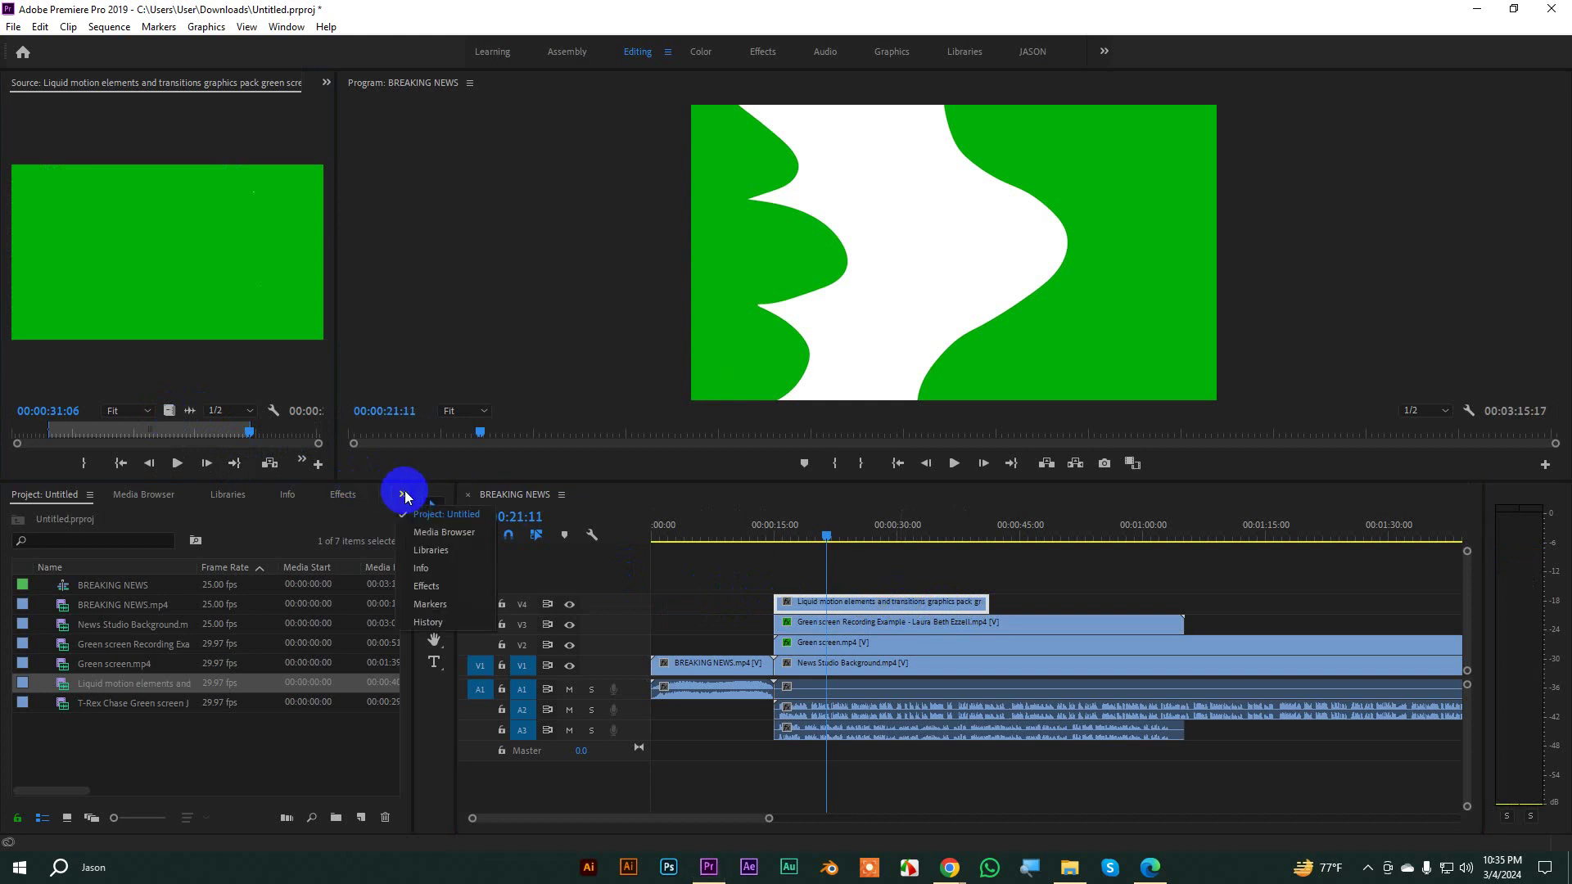
{"action": "left_click", "coordinate": [425, 586]}
{"action": "left_click_drag", "start_coordinate": [67, 636], "coordinate": [803, 603]}
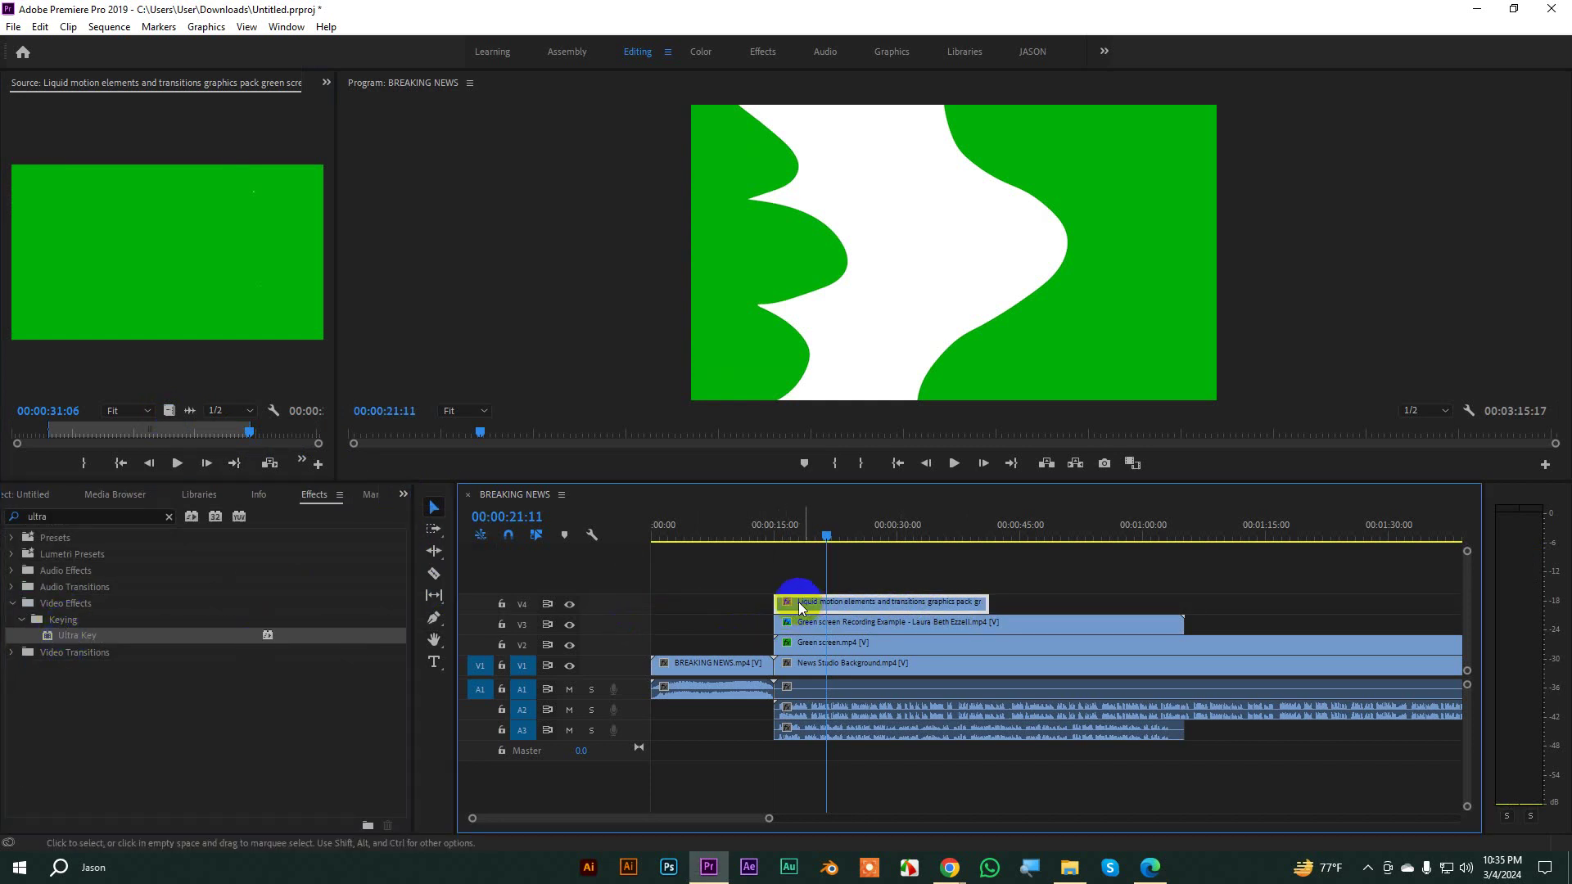
Step: Show the Liquid motion elements clip's effect settings and sample its green background as the Ultra Key key color
{"action": "left_click", "coordinate": [326, 82]}
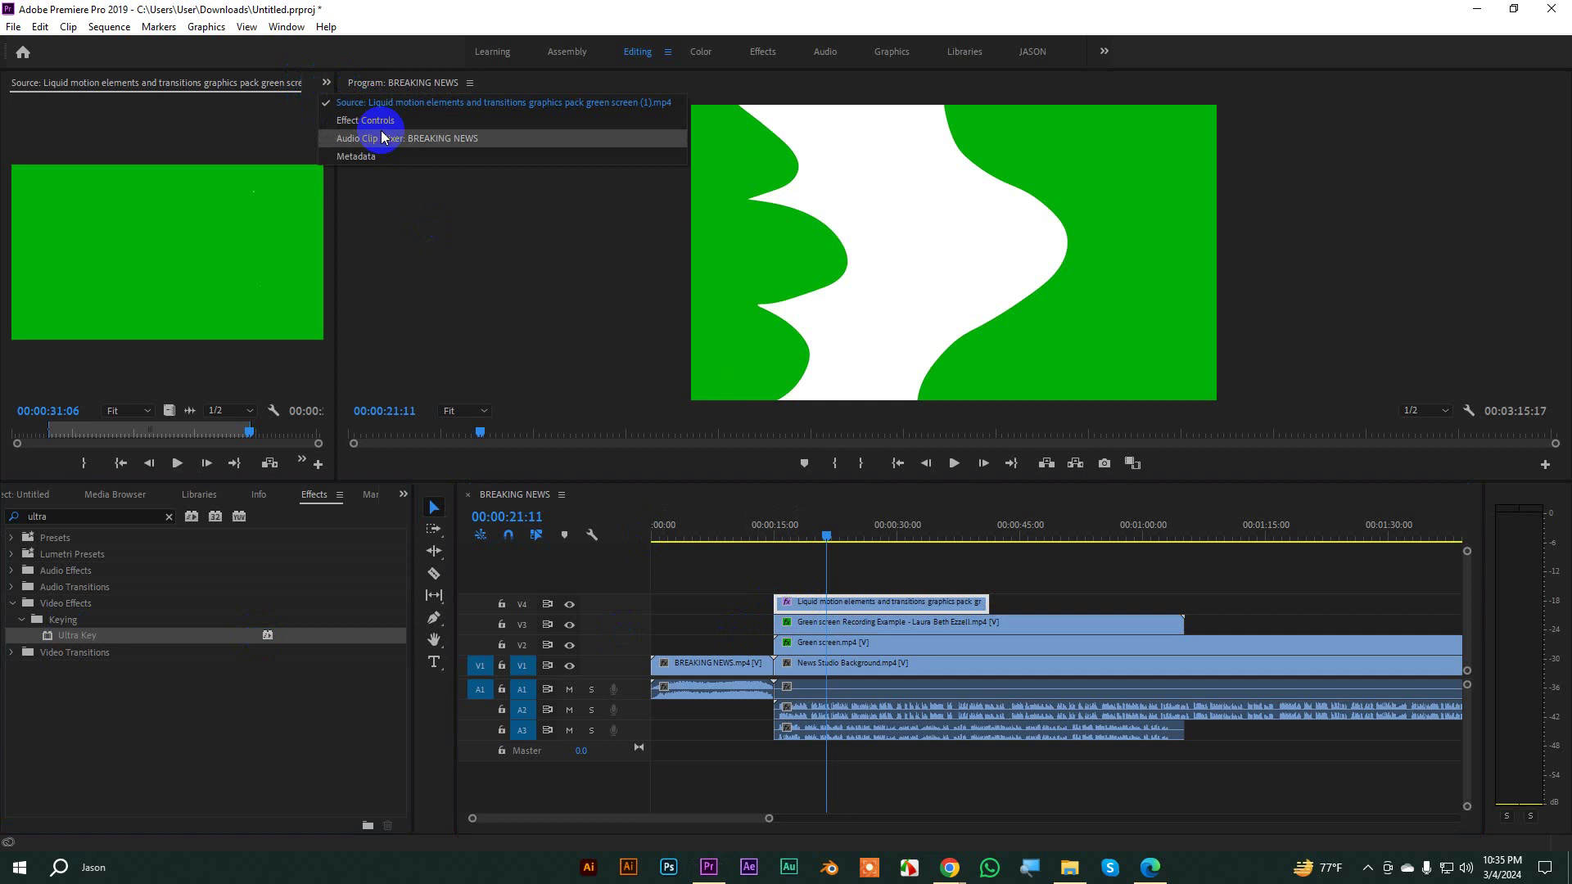
{"action": "left_click", "coordinate": [367, 123]}
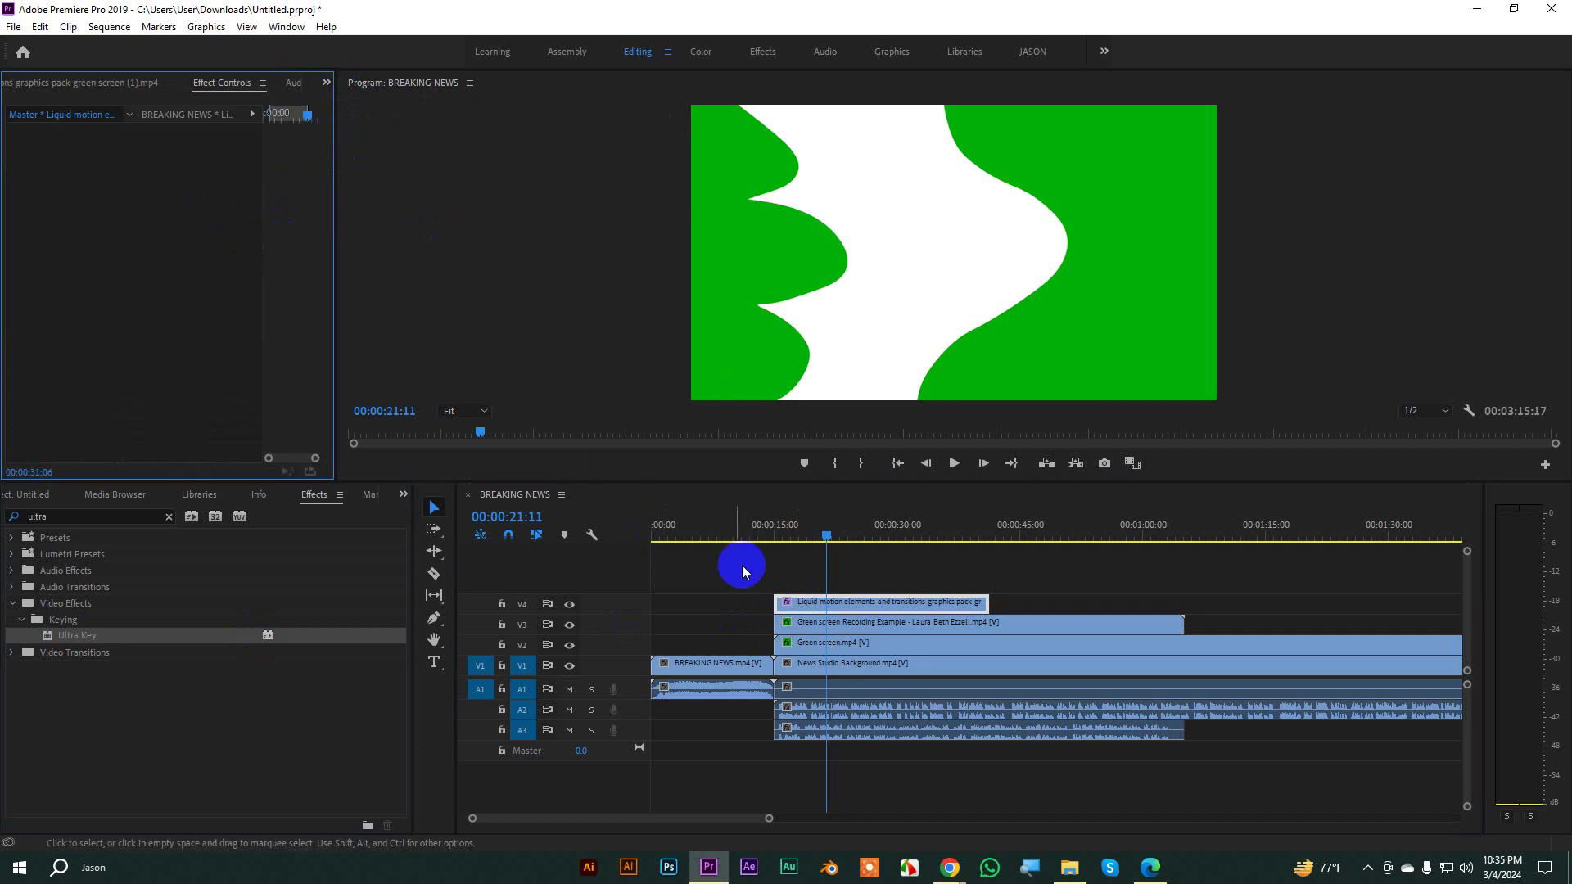
{"action": "left_click", "coordinate": [843, 603]}
{"action": "left_click", "coordinate": [158, 273]}
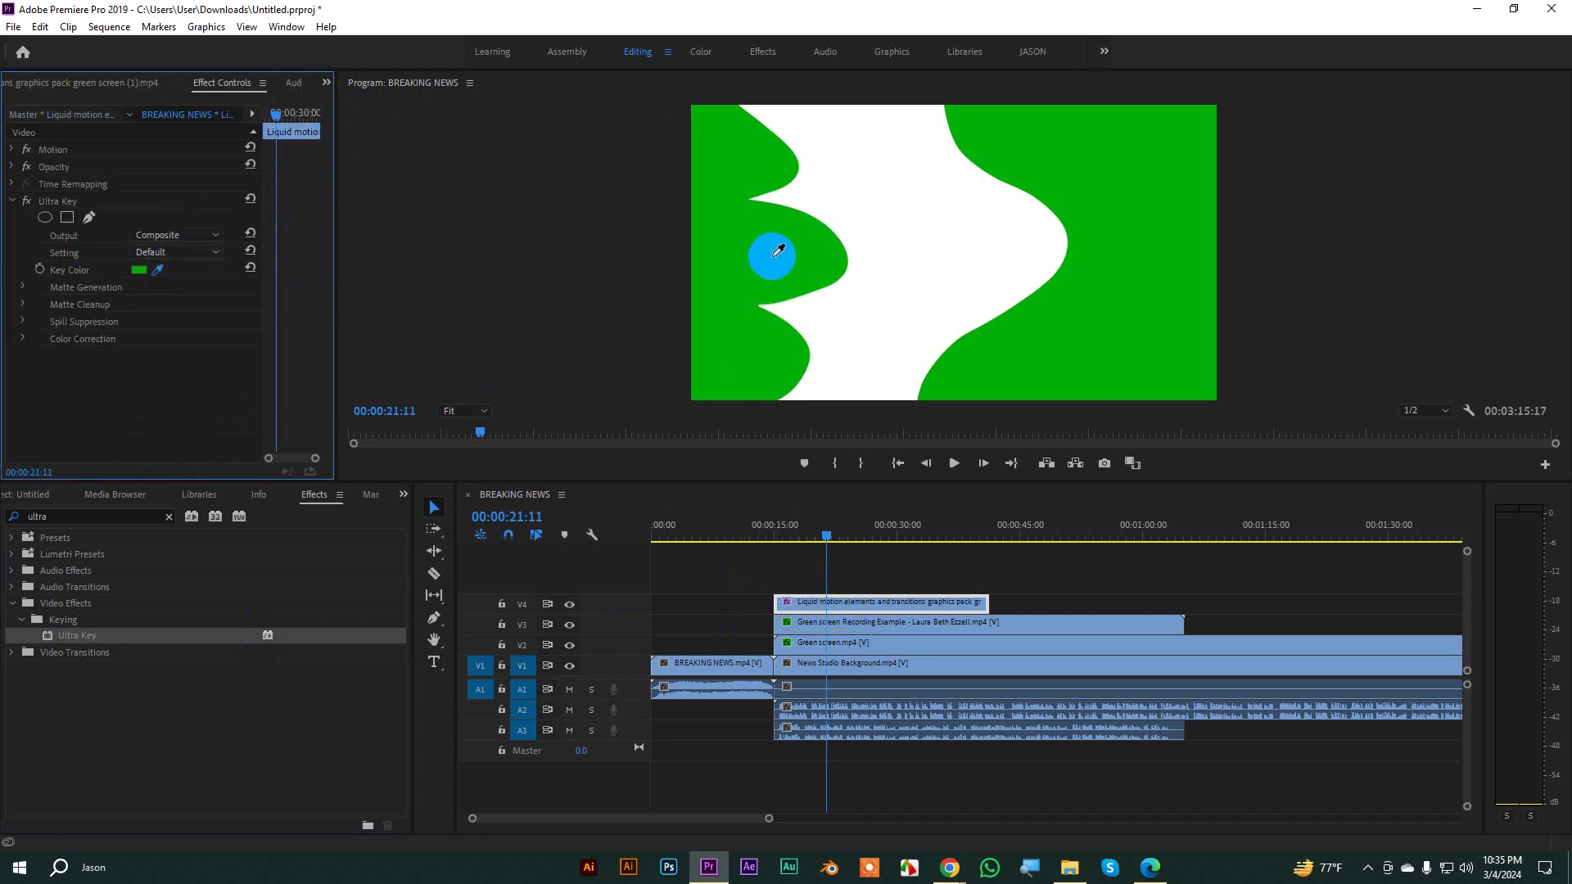
{"action": "left_click", "coordinate": [772, 252]}
Step: Reorder the layers so Liquid motion elements sits on V2, Green screen.mp4 on V3 and Green screen Recording Example on V4
{"action": "mouse_move", "coordinate": [824, 532]}
{"action": "left_mouse_down"}
{"action": "mouse_move", "coordinate": [754, 532]}
{"action": "mouse_move", "coordinate": [801, 541]}
{"action": "left_mouse_up"}
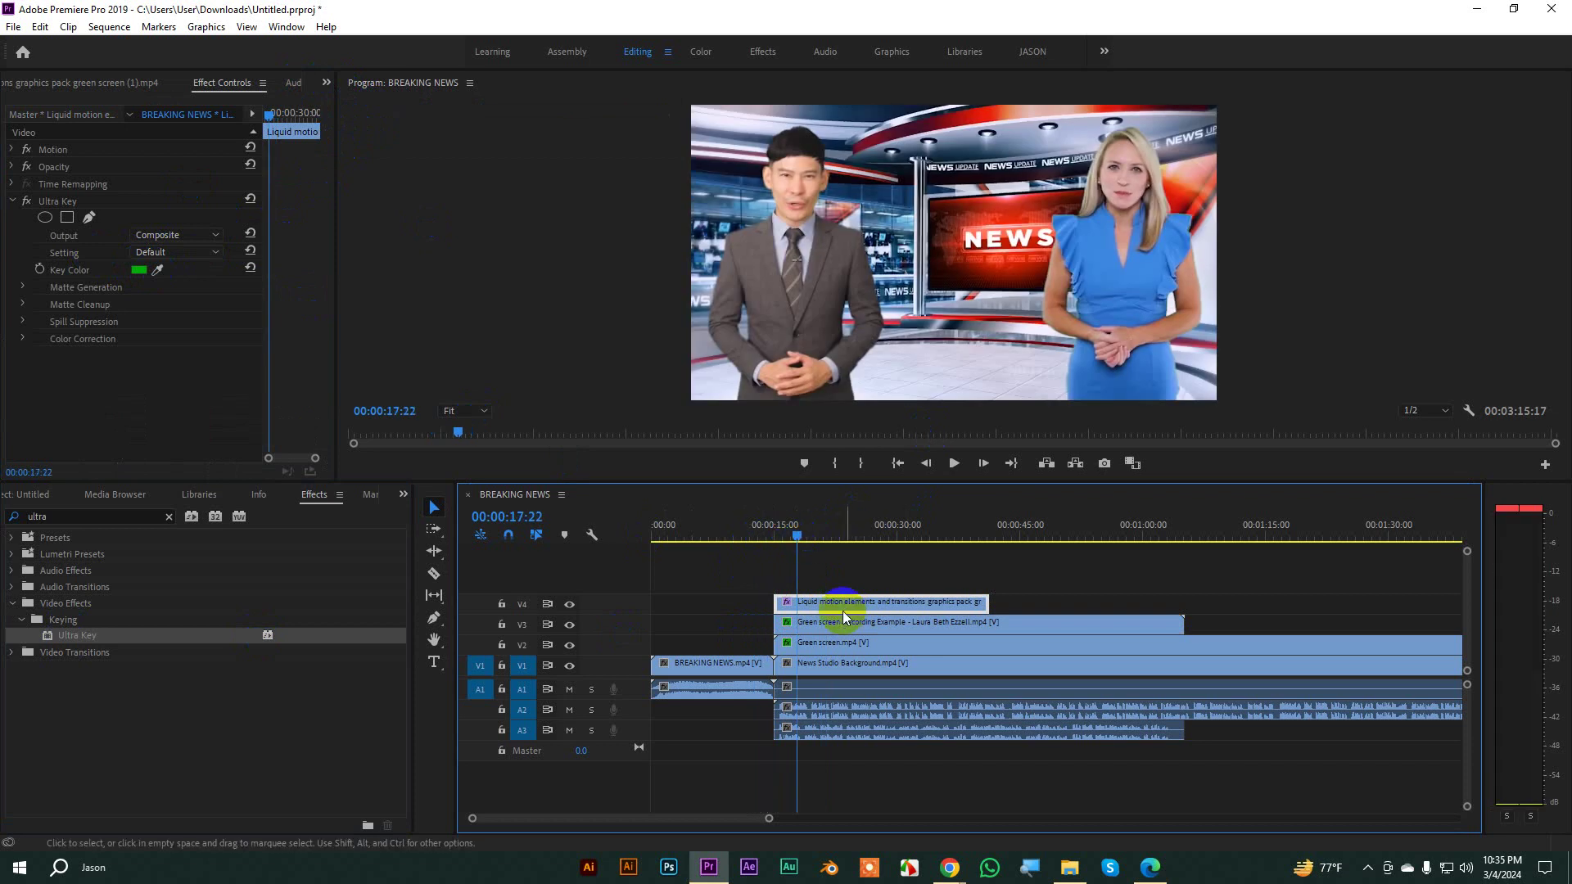
{"action": "mouse_move", "coordinate": [841, 624]}
{"action": "left_mouse_down"}
{"action": "mouse_move", "coordinate": [838, 583]}
{"action": "mouse_move", "coordinate": [825, 644]}
{"action": "left_mouse_up"}
{"action": "left_click_drag", "start_coordinate": [819, 583], "coordinate": [822, 604]}
Step: Play the sequence from the presenters' start and jump to 00:00:39:12 to check the graphics behind them
{"action": "left_click", "coordinate": [799, 525]}
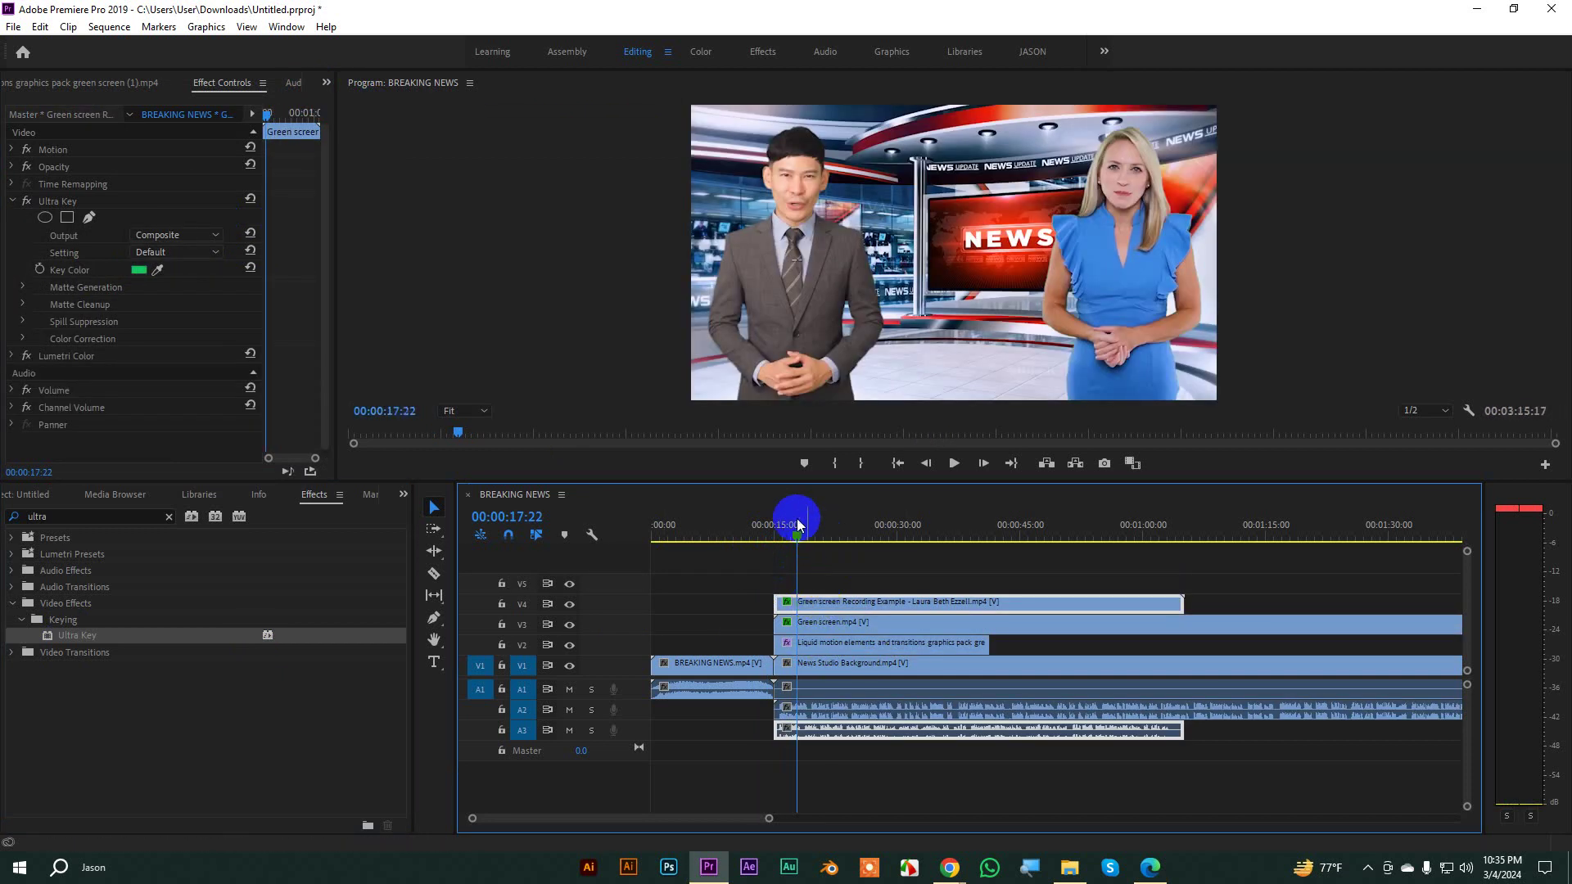
{"action": "left_click_drag", "start_coordinate": [794, 542], "coordinate": [778, 536]}
{"action": "key", "text": "space"}
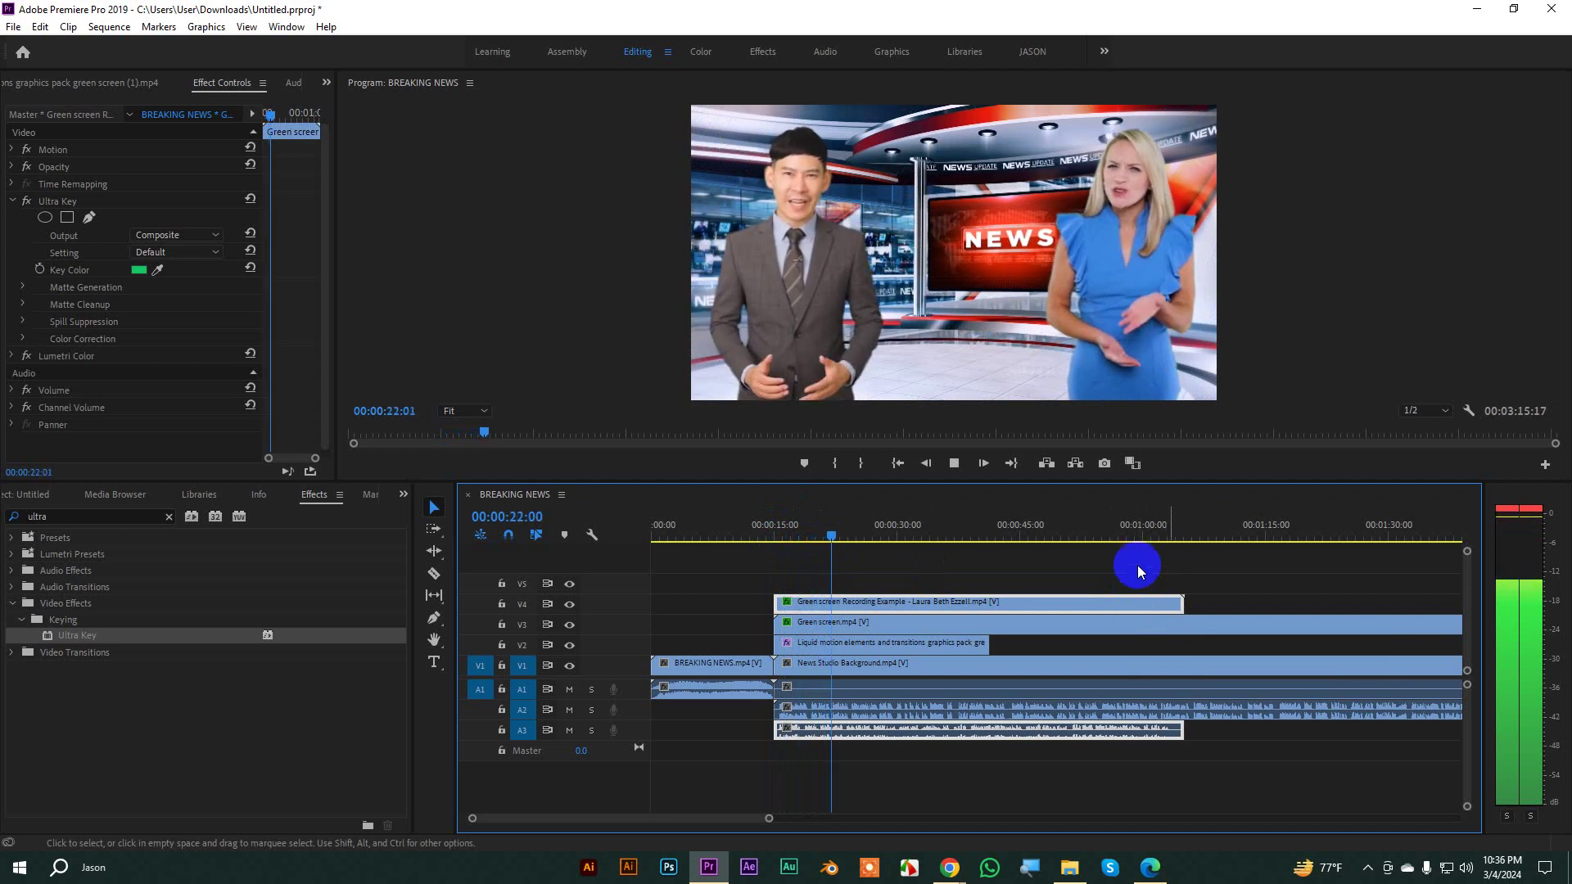
{"action": "key", "text": "space"}
{"action": "left_click", "coordinate": [974, 533]}
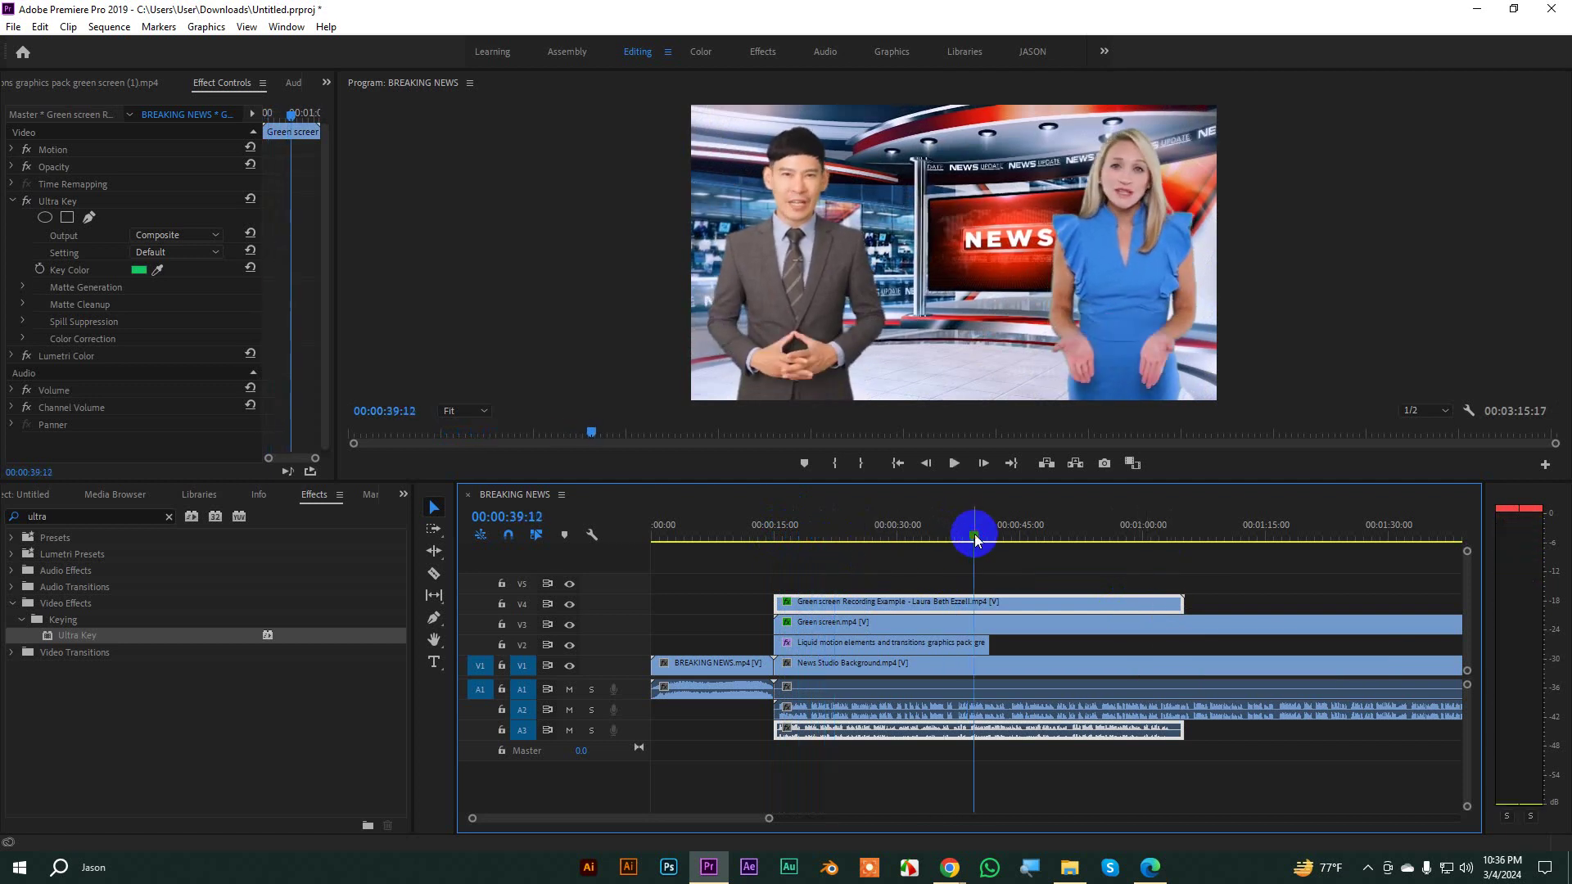
Step: Play the sequence from 00:00:15:02 in an enlarged Program monitor to review the liquid graphics behind both presenters
{"action": "left_click_drag", "start_coordinate": [980, 538], "coordinate": [771, 590]}
{"action": "left_click", "coordinate": [1354, 273]}
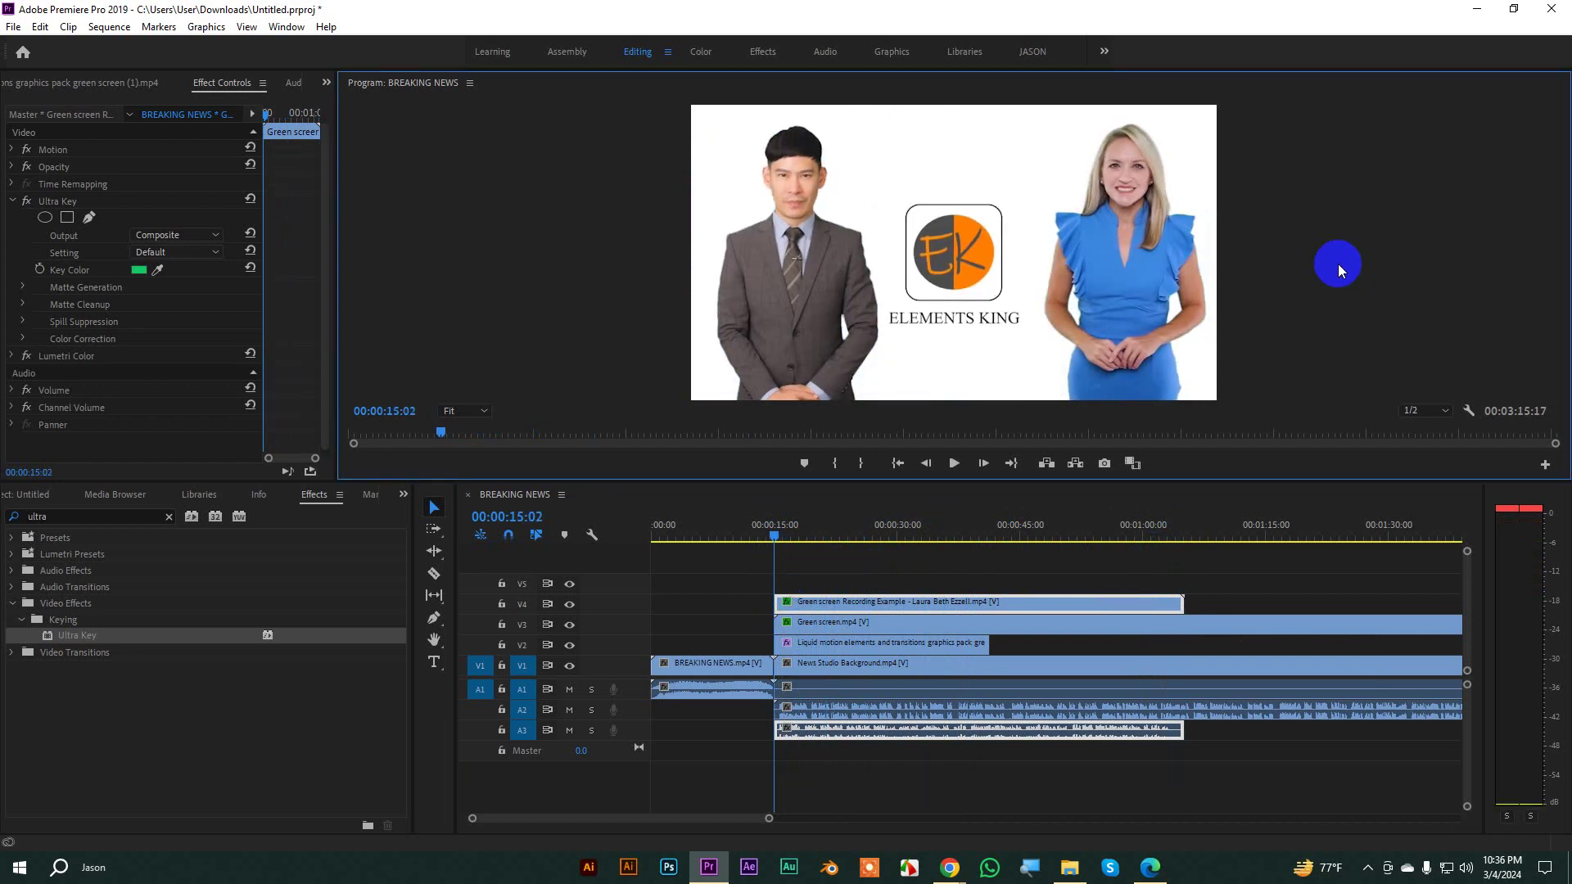
{"action": "key", "text": "grave"}
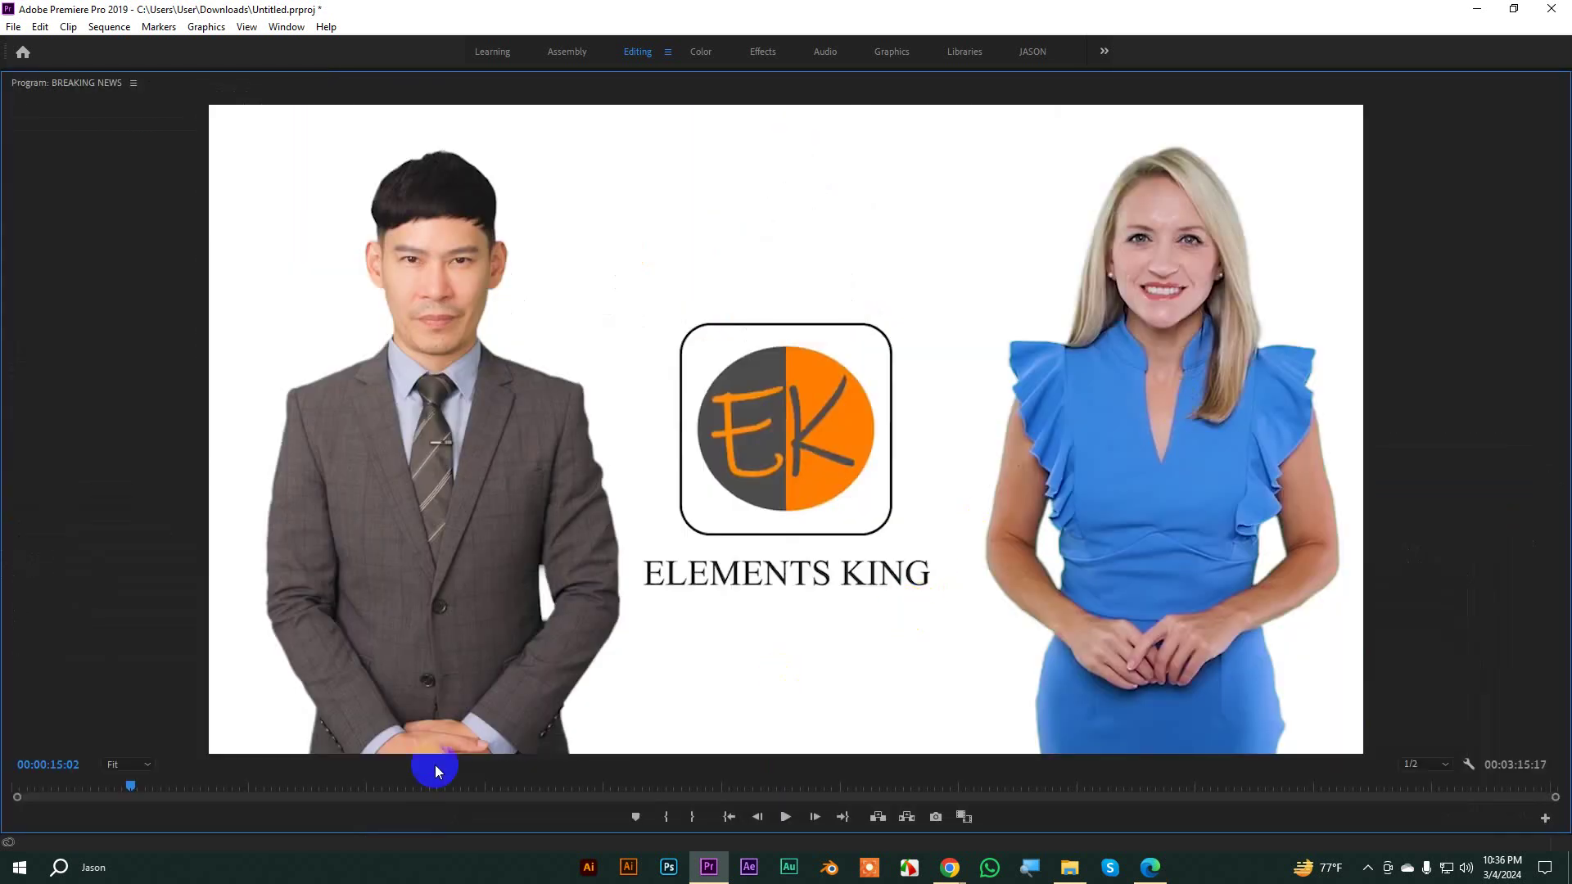
{"action": "key", "text": "space"}
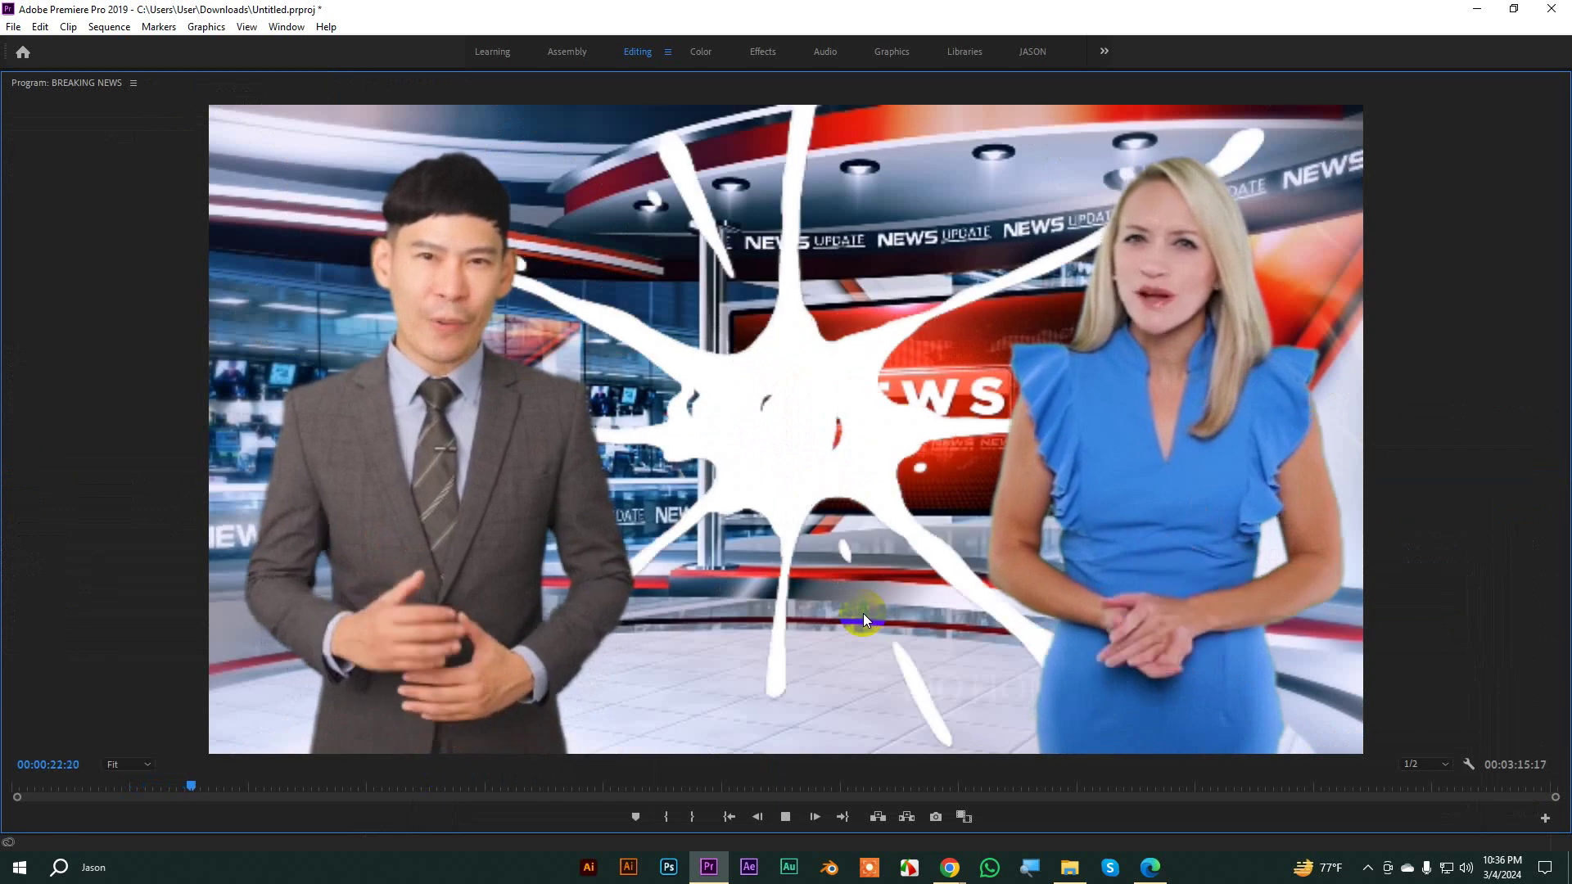
{"action": "key", "text": "space"}
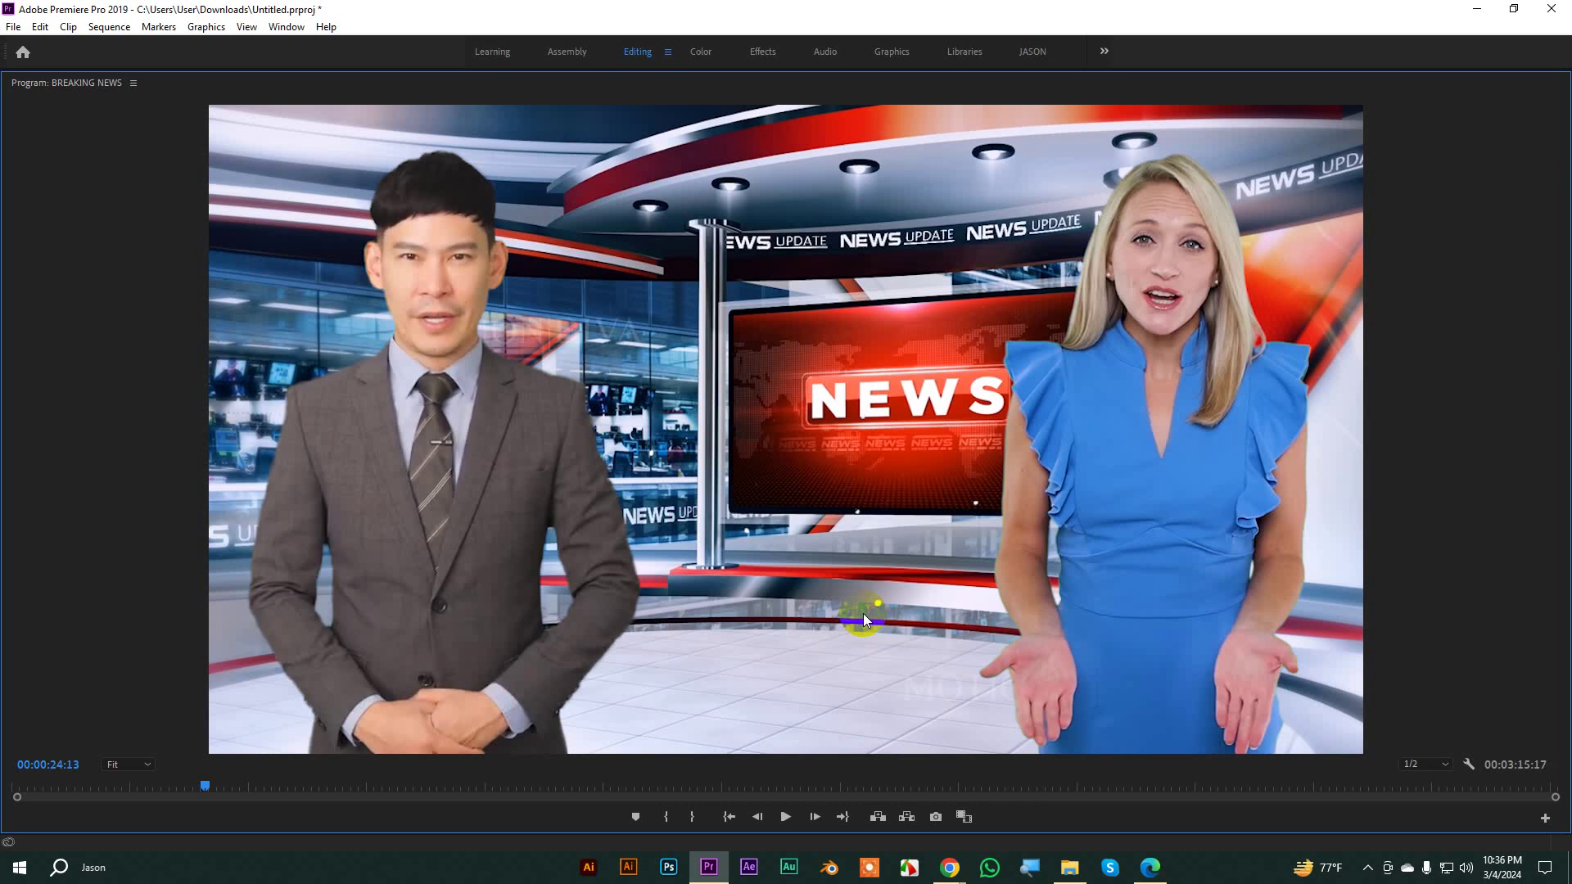
{"action": "key", "text": "grave"}
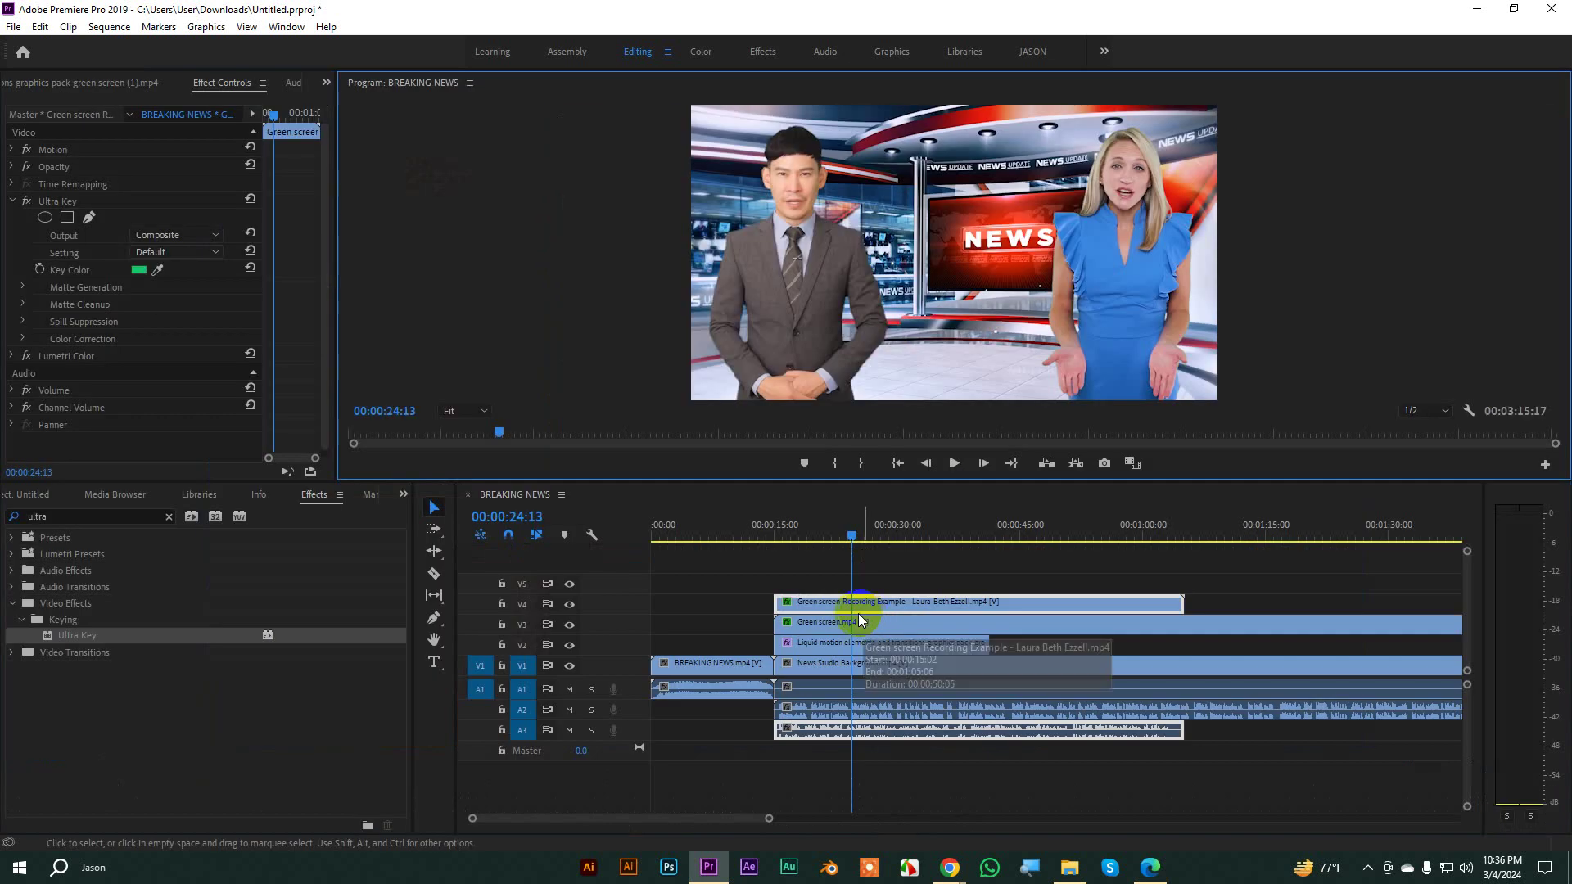
Step: Remove the ELEMENTS KING logo opening from the Liquid motion elements clip and align the stacked clips' starts at 00:00:15:02
{"action": "left_click_drag", "start_coordinate": [852, 538], "coordinate": [773, 543]}
{"action": "key", "text": "="}
{"action": "key", "text": "="}
{"action": "key", "text": "="}
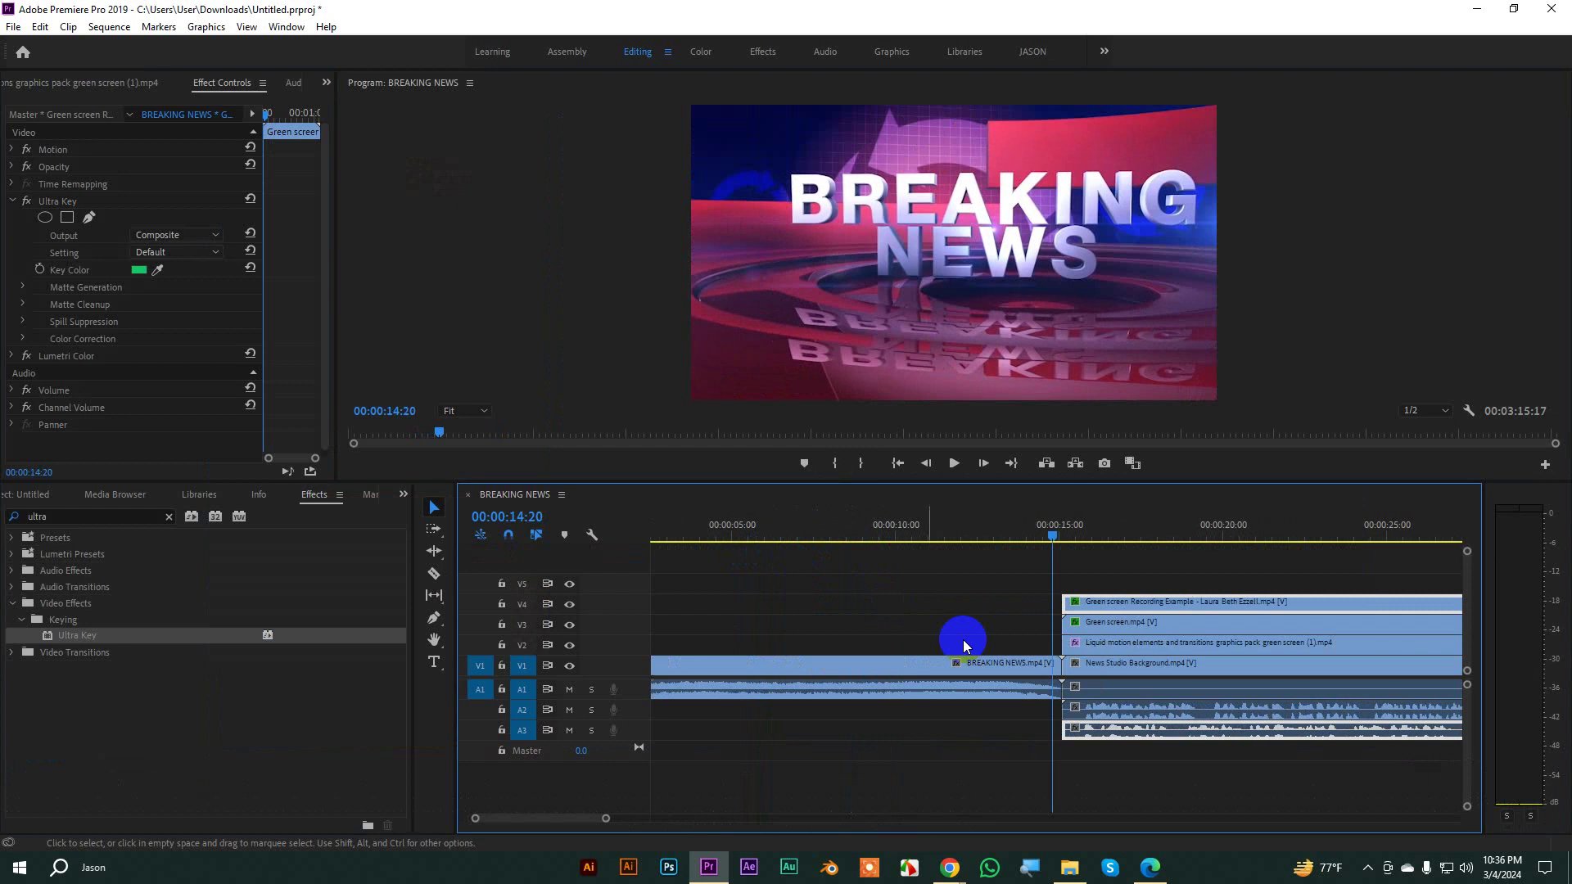
{"action": "key", "text": "Down"}
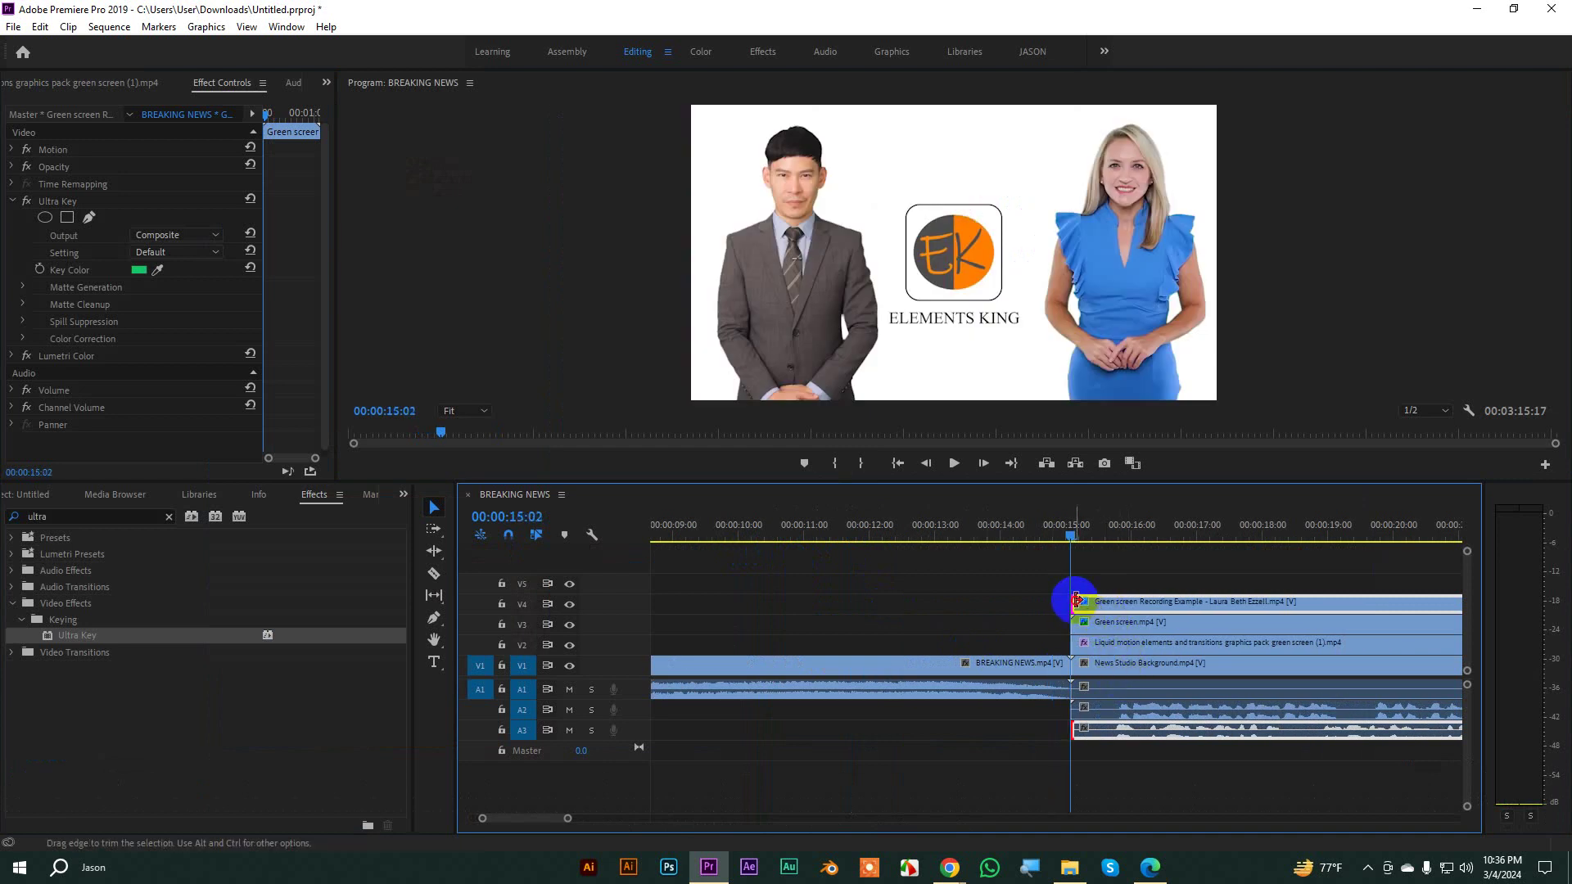
{"action": "left_click_drag", "start_coordinate": [1075, 600], "coordinate": [1132, 651]}
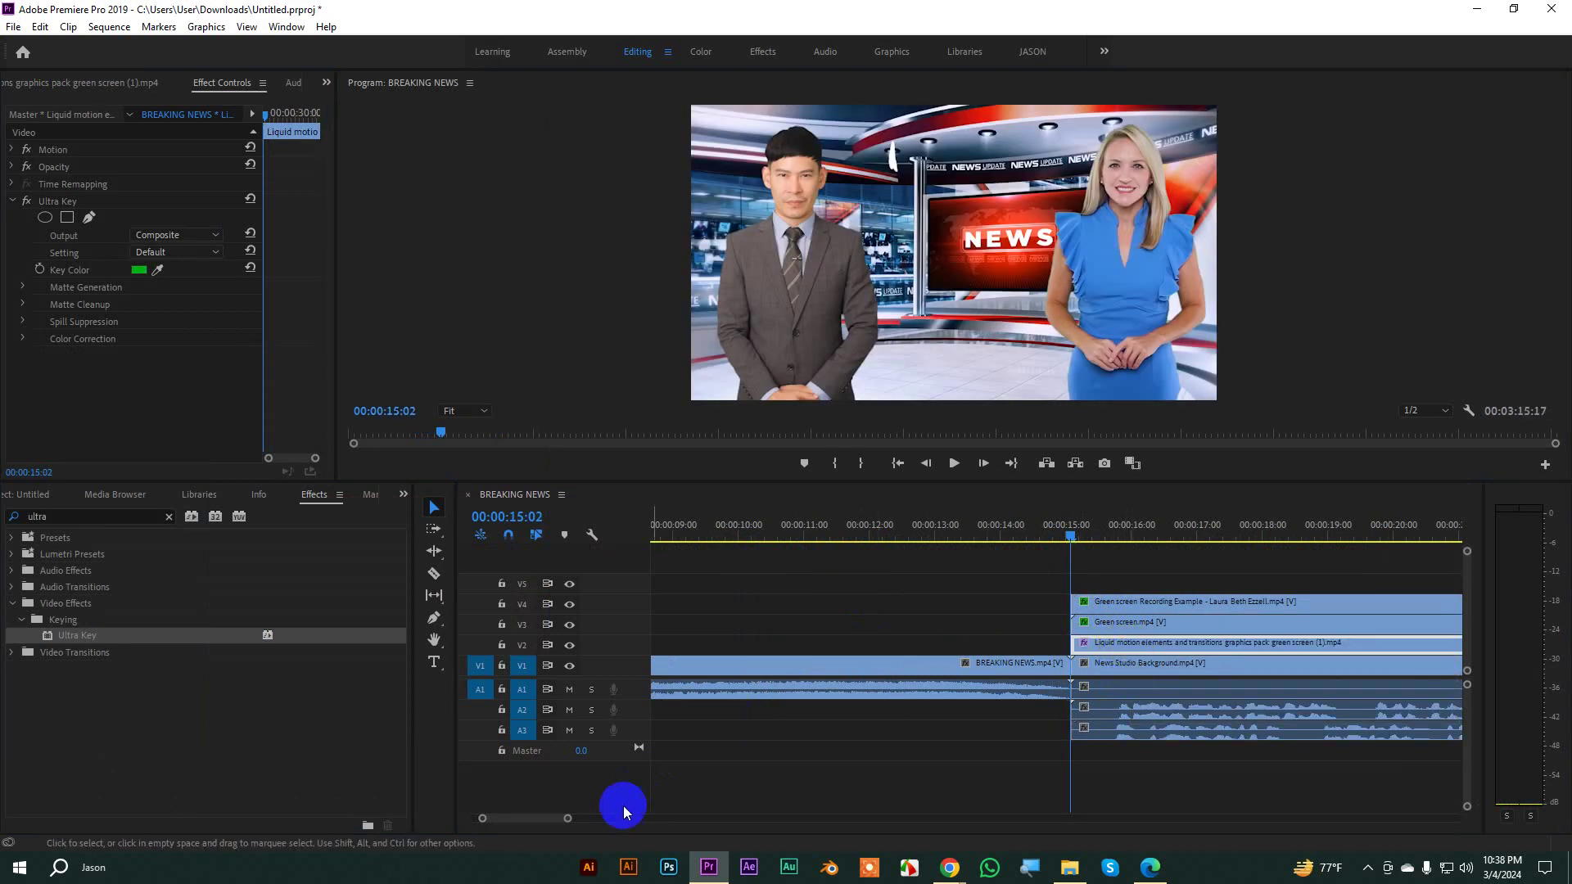
{"action": "left_click_drag", "start_coordinate": [571, 818], "coordinate": [887, 818]}
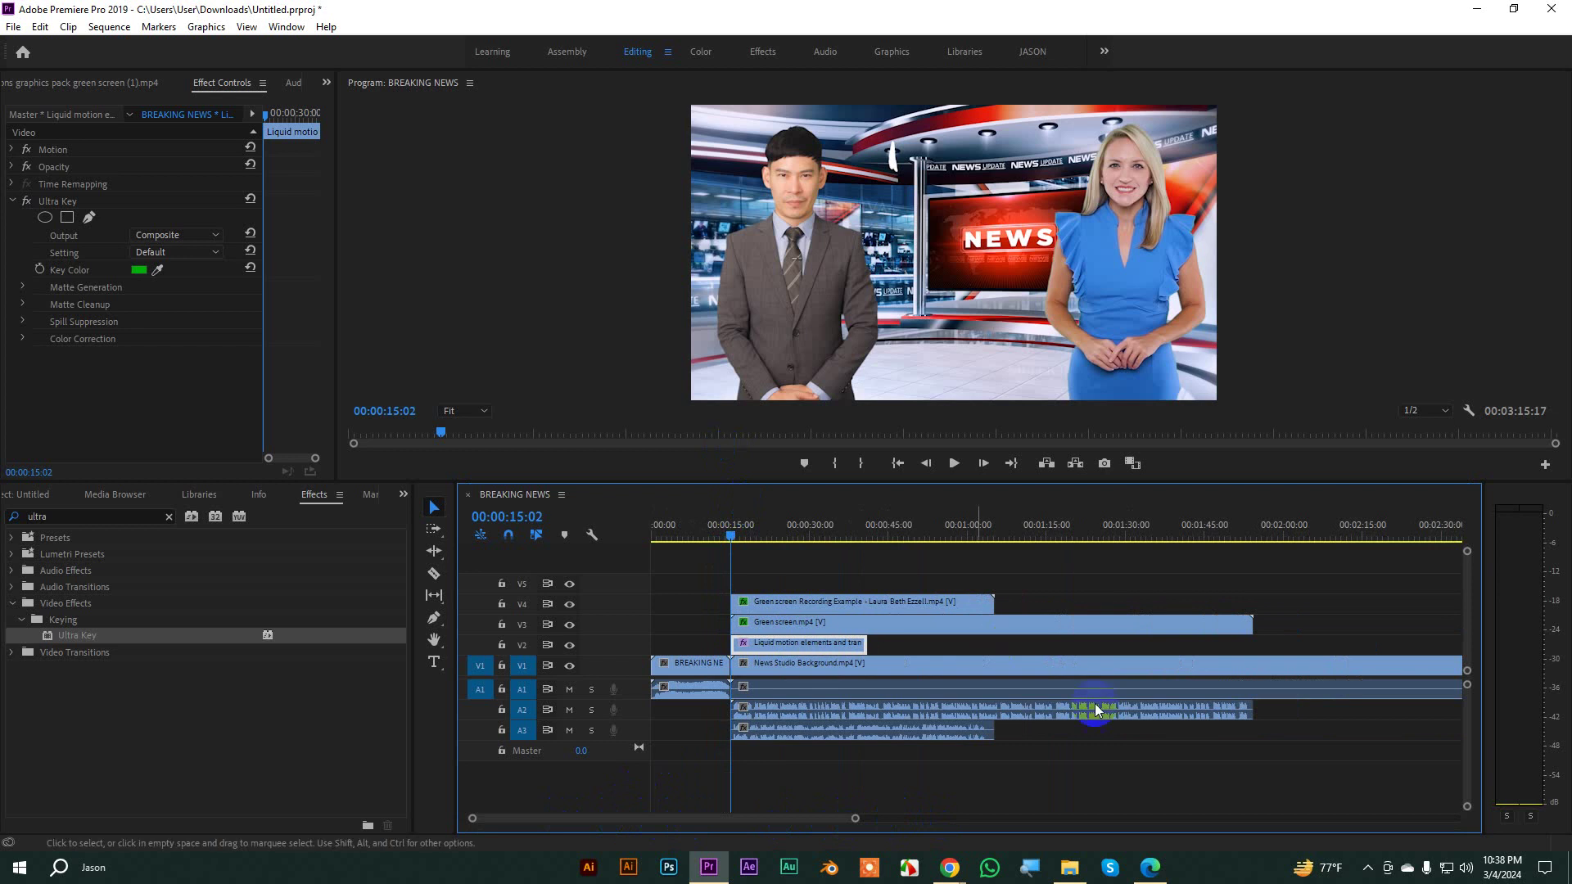
Step: Switch to Chrome and search Google Images for "breaking news" in a new tab
{"action": "left_click", "coordinate": [860, 795]}
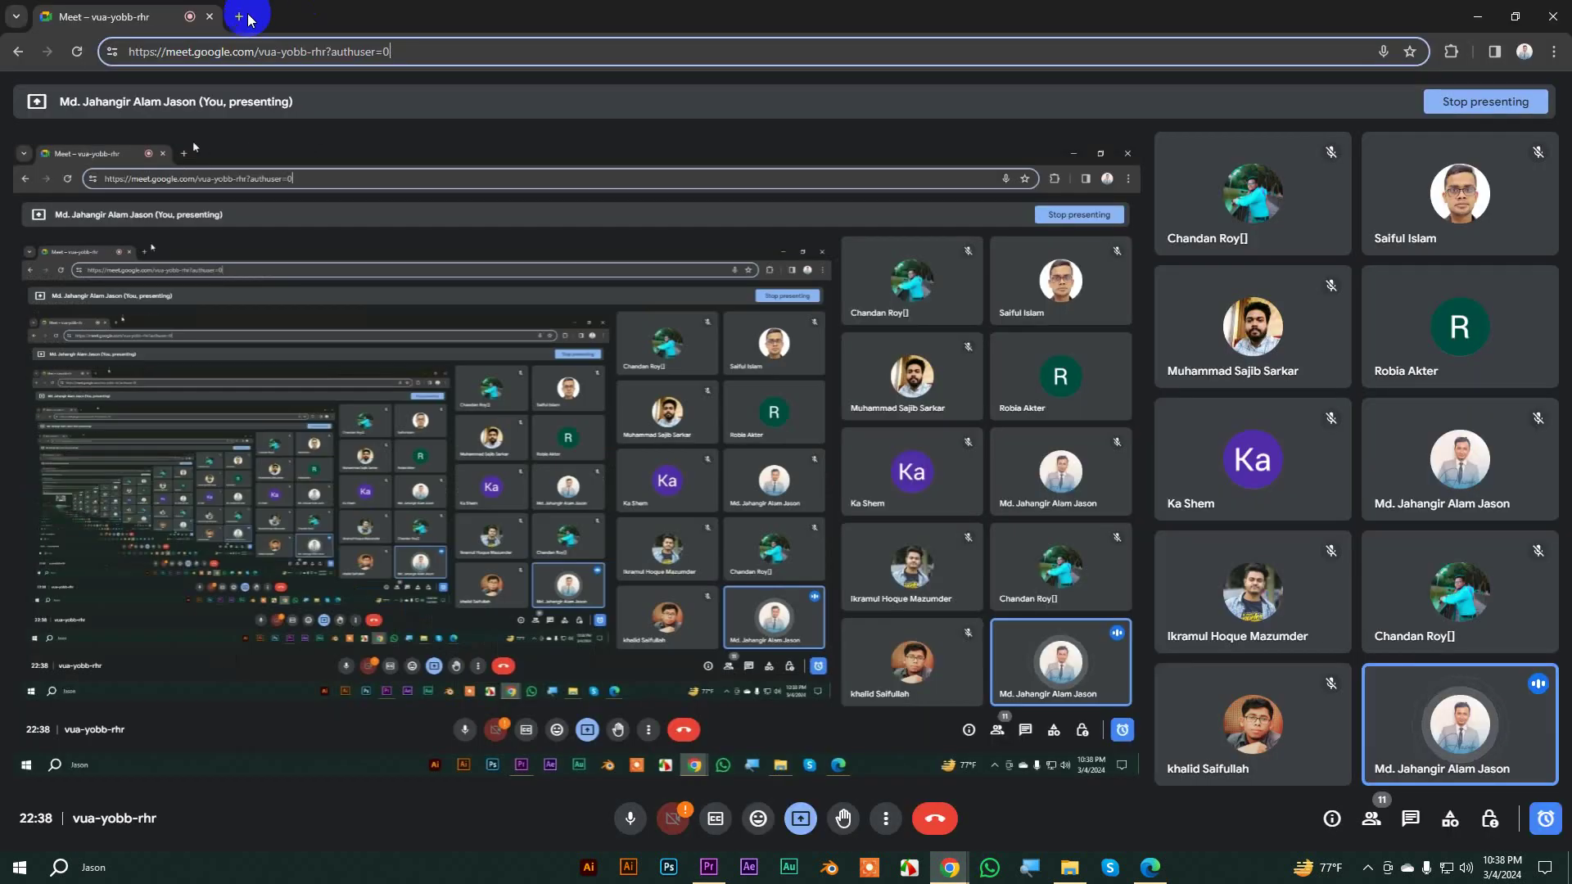
{"action": "key", "text": "ctrl+t"}
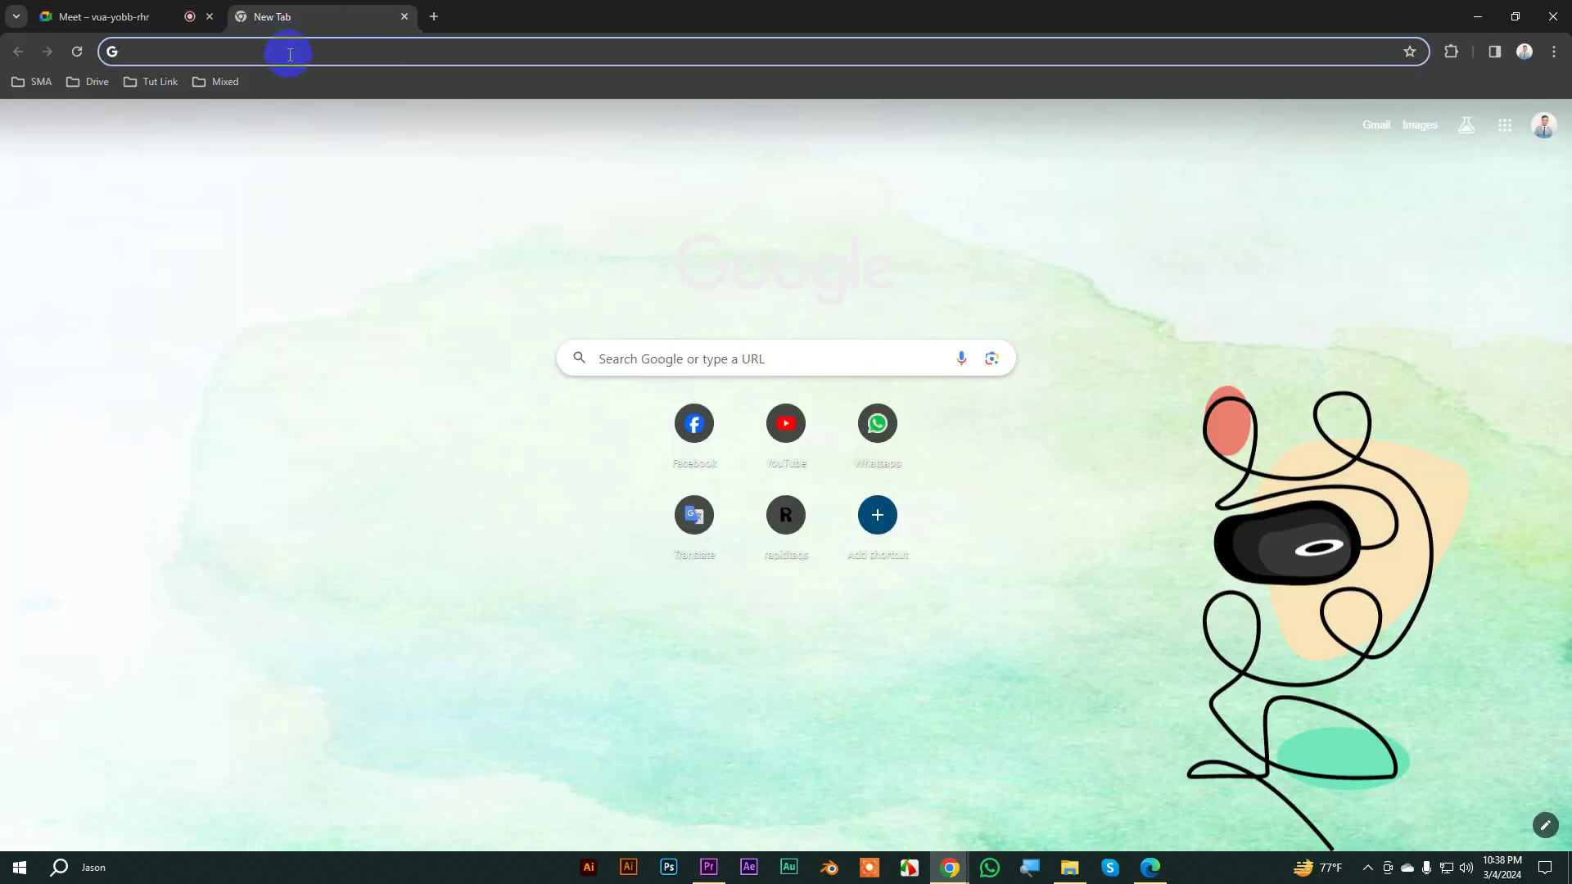
{"action": "type", "text": "breaking "}
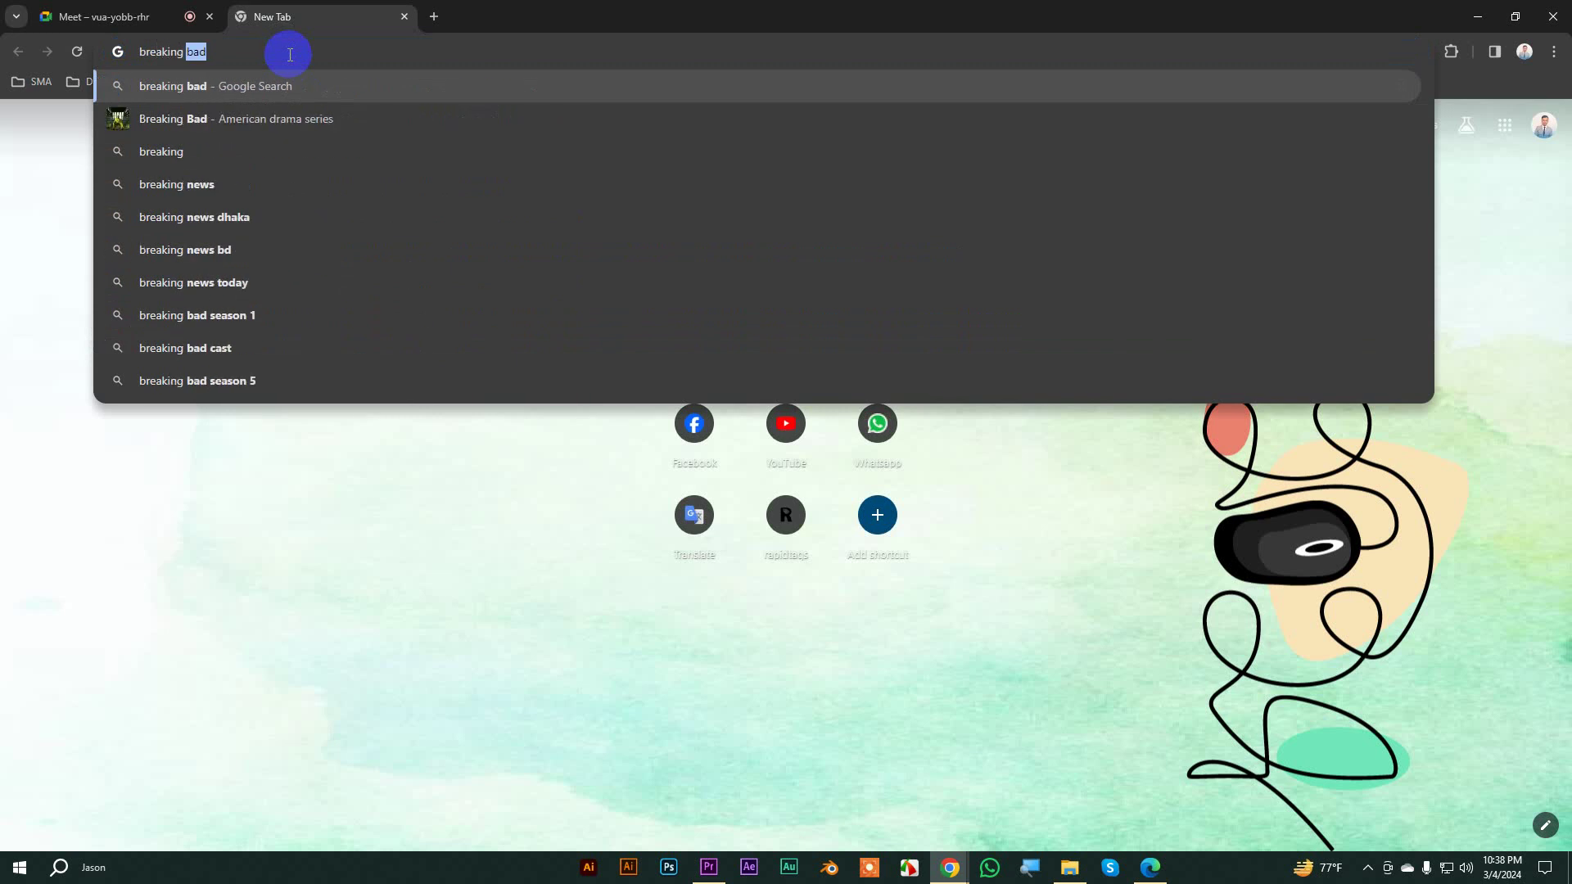
{"action": "type", "text": "nes"}
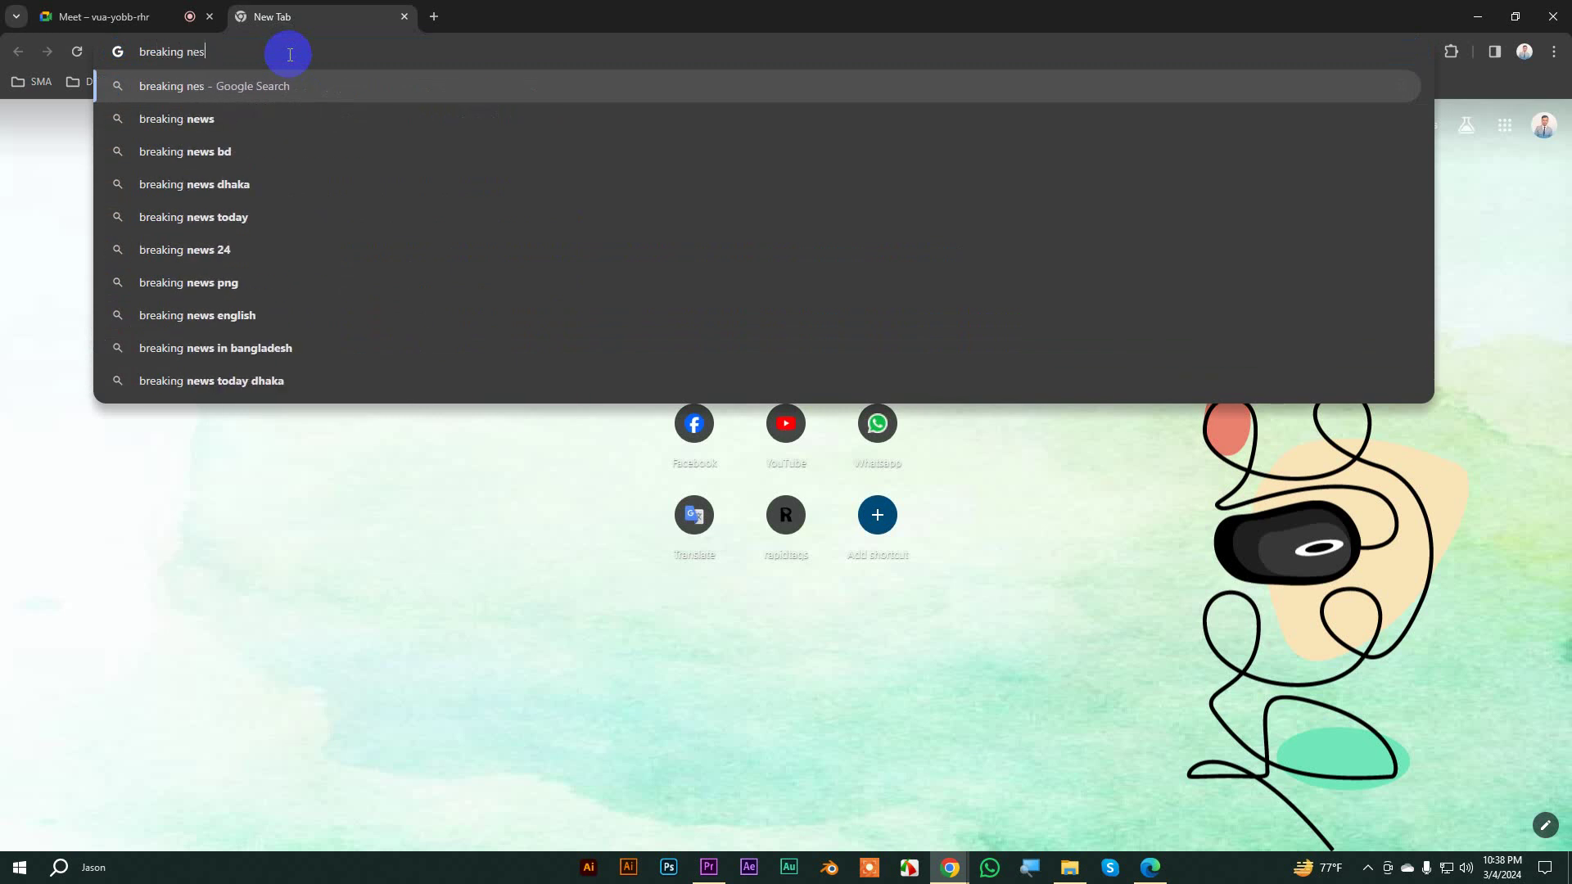
{"action": "left_click", "coordinate": [182, 119]}
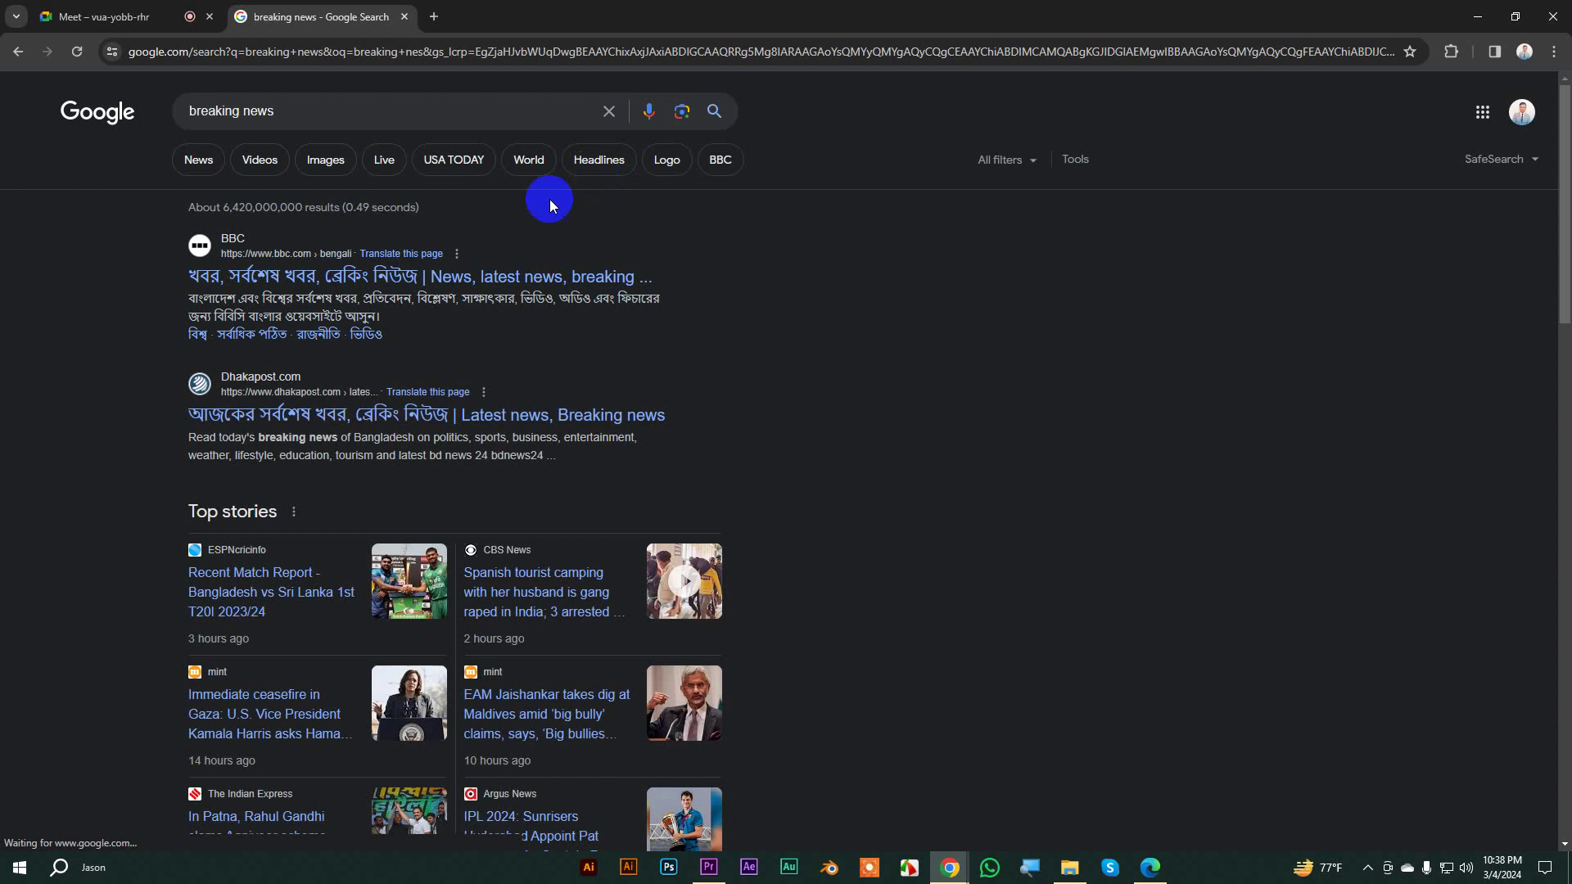
{"action": "left_click", "coordinate": [199, 160]}
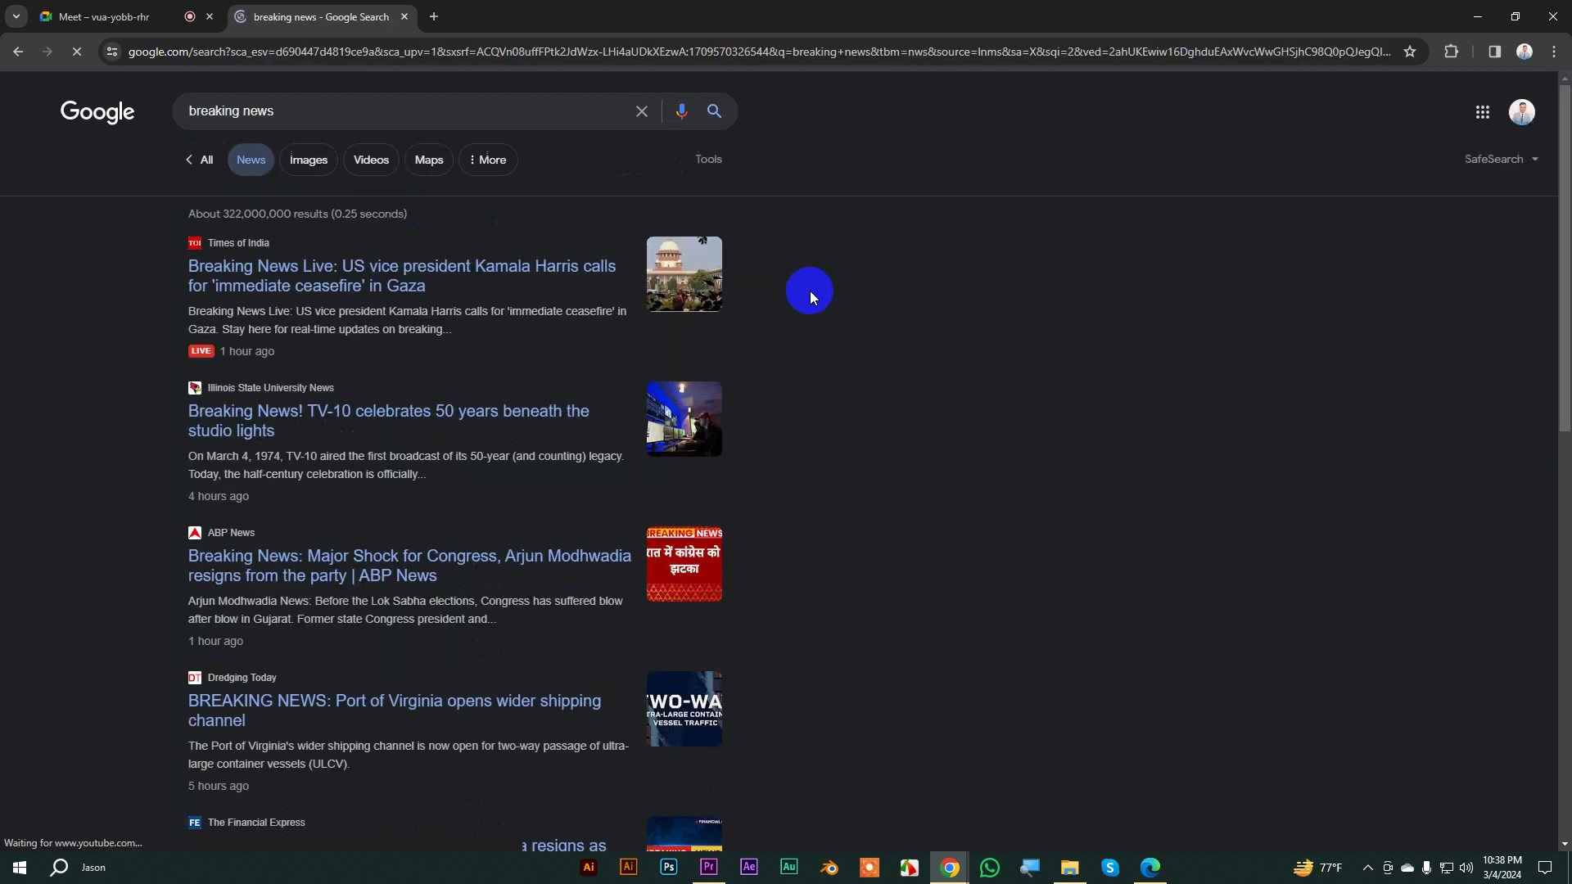
{"action": "left_click", "coordinate": [309, 160]}
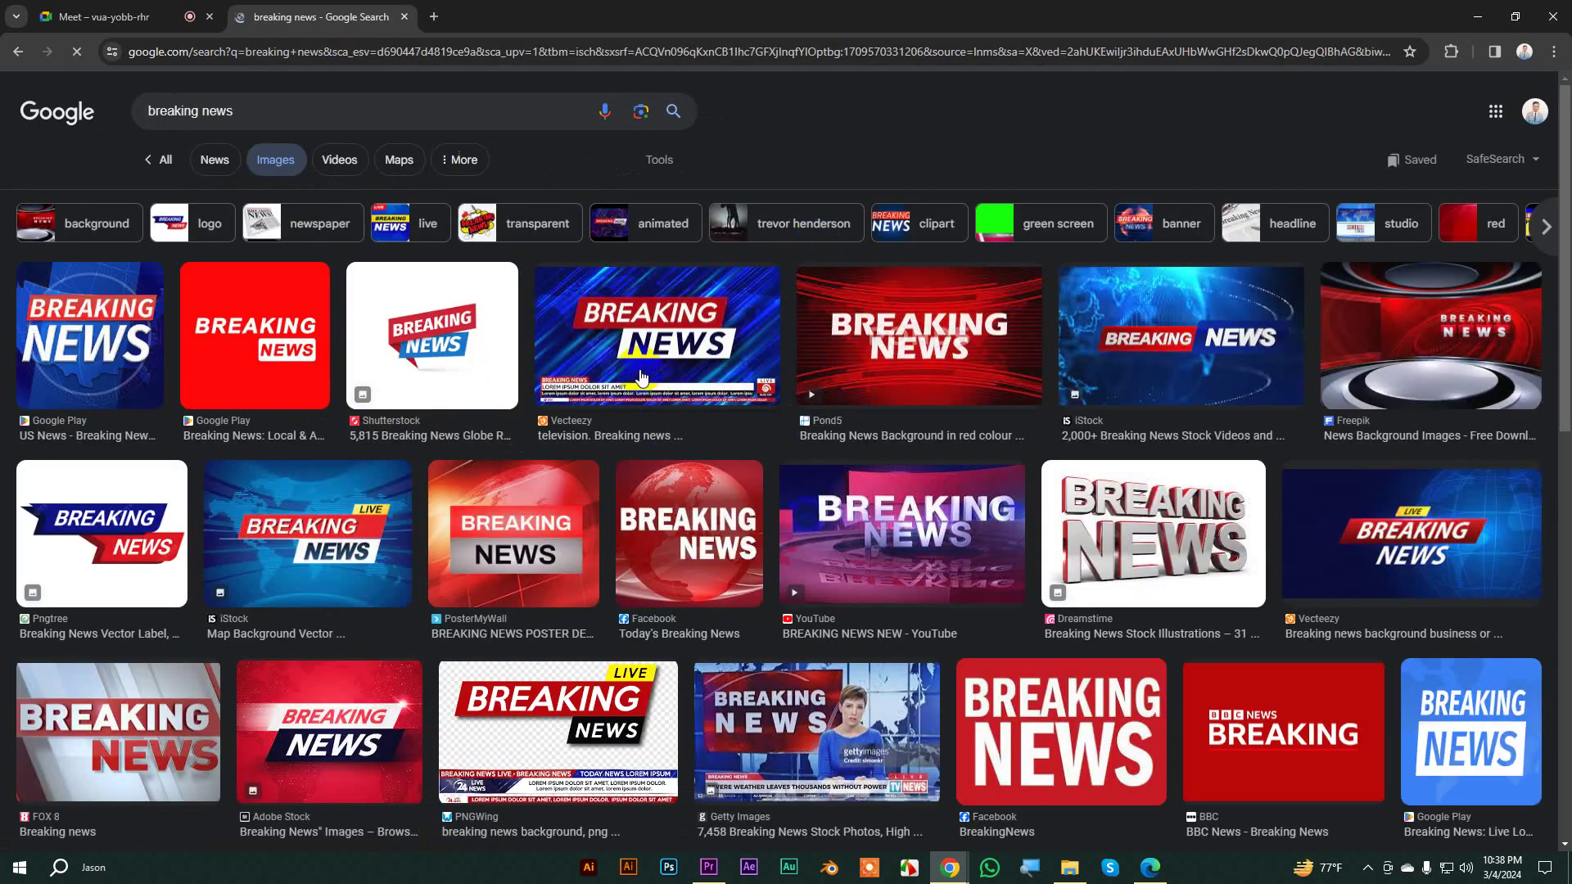
Step: Preview two Vecteezy breaking news images and browse further results for on-screen headline and ticker designs
{"action": "left_click", "coordinate": [641, 372]}
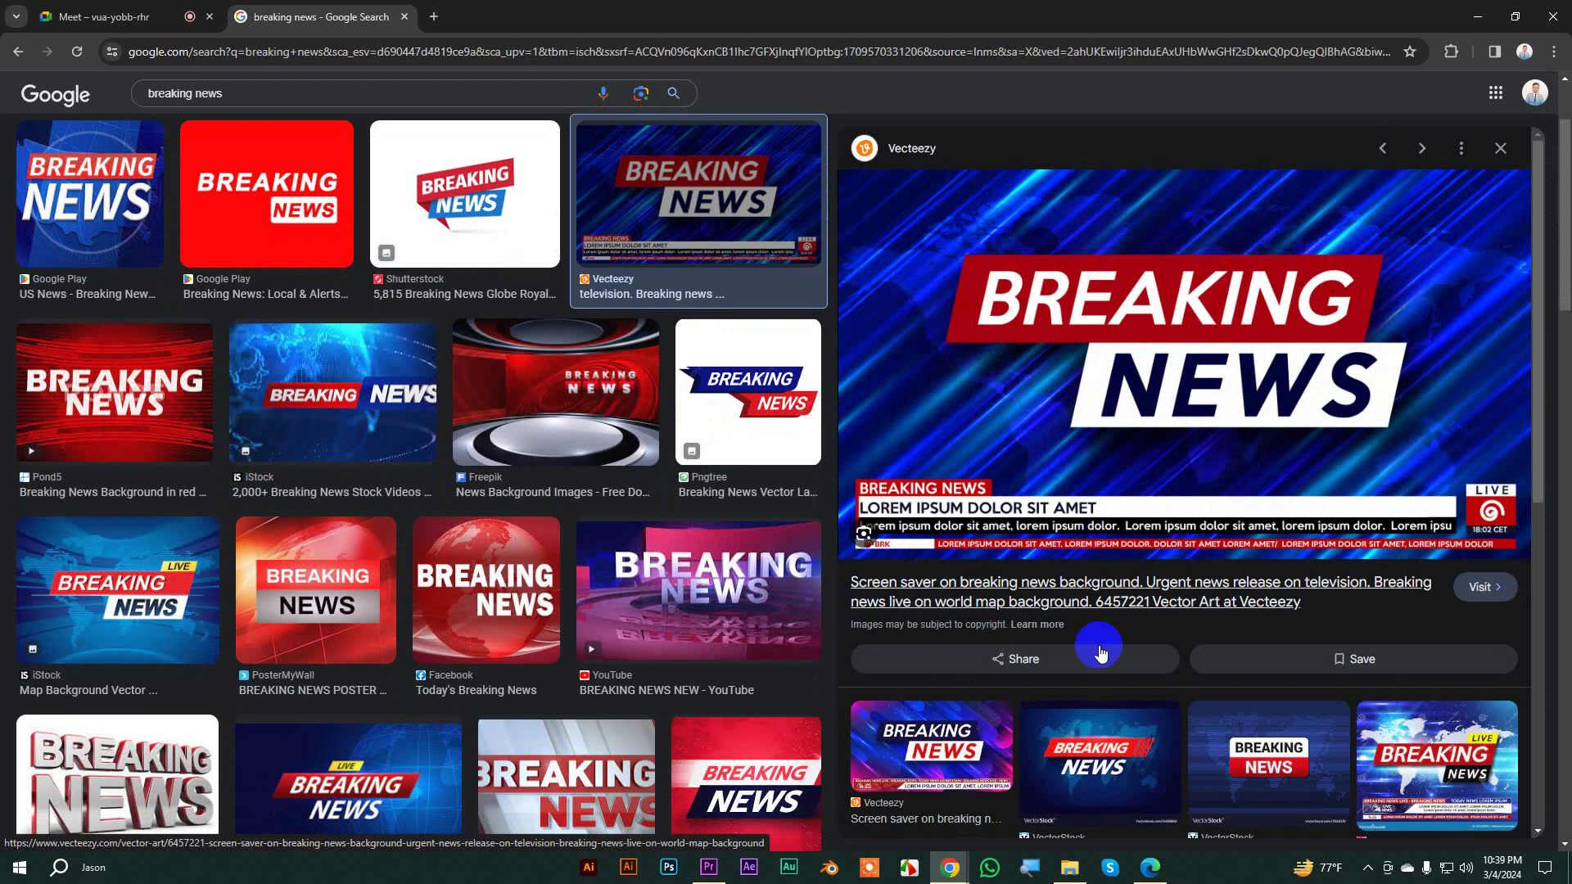
{"action": "left_click", "coordinate": [921, 741]}
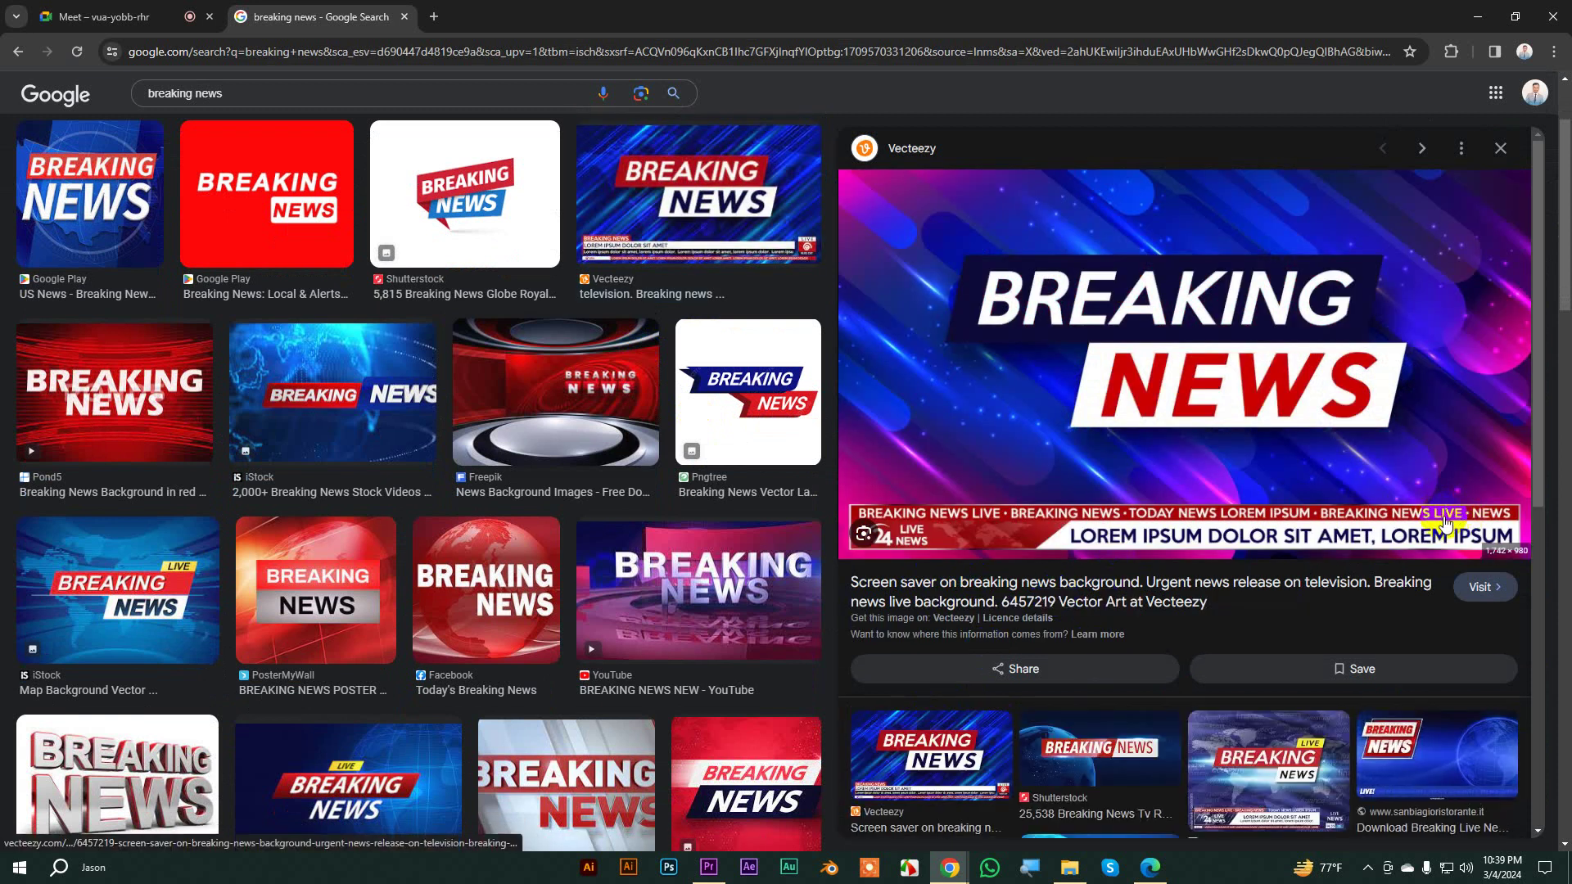
{"action": "scroll", "coordinate": [526, 534], "scroll_direction": "down", "scroll_amount": 3}
{"action": "scroll", "coordinate": [525, 534], "scroll_direction": "down", "scroll_amount": 5}
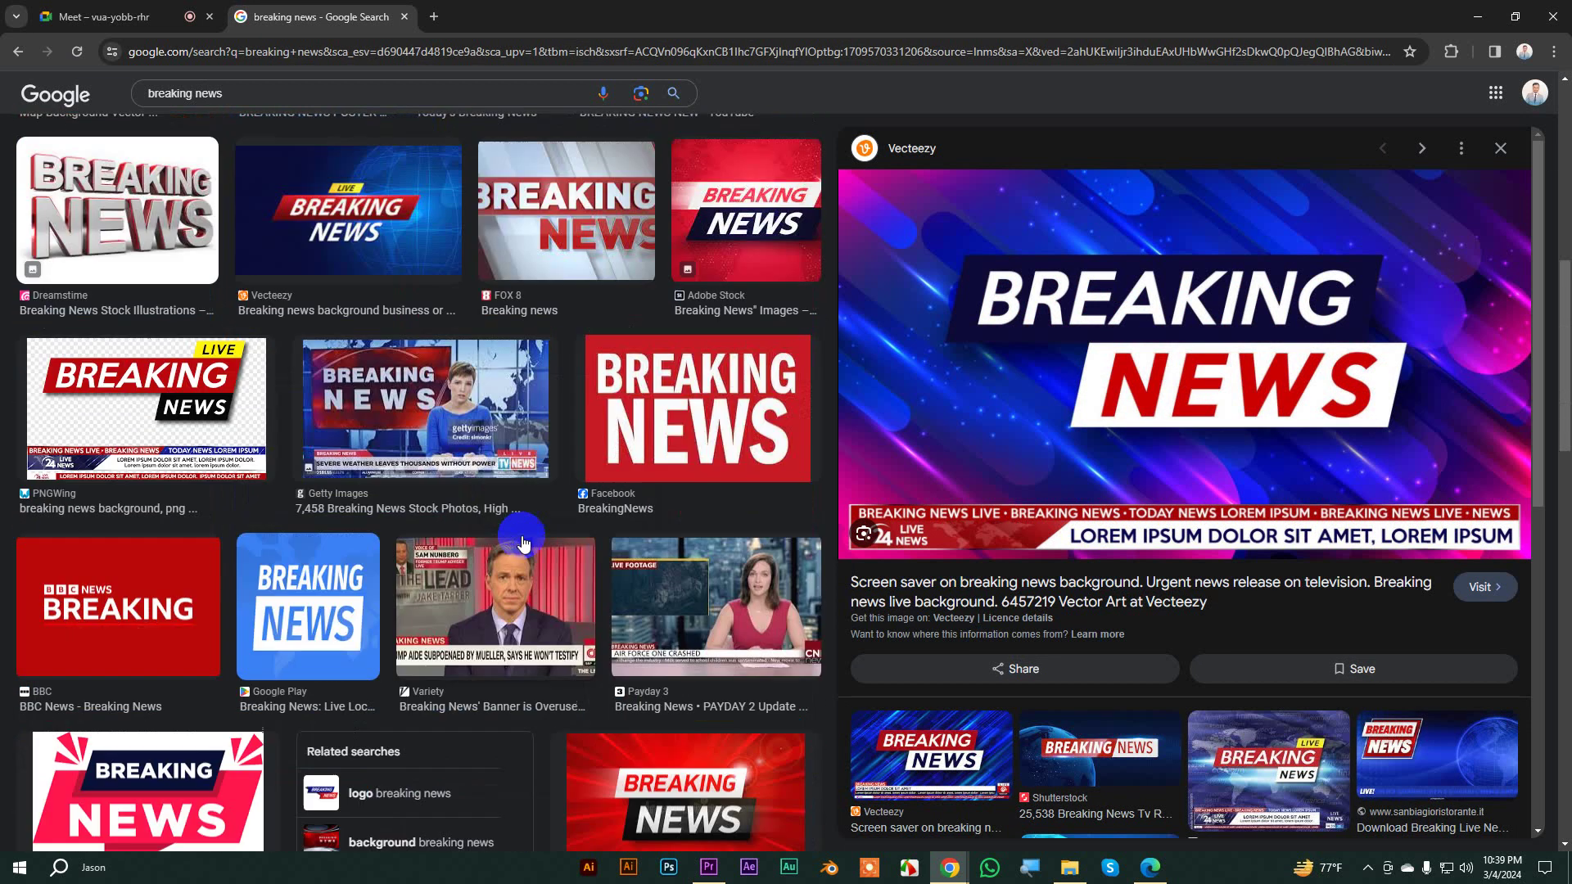
{"action": "scroll", "coordinate": [524, 542], "scroll_direction": "down", "scroll_amount": 10}
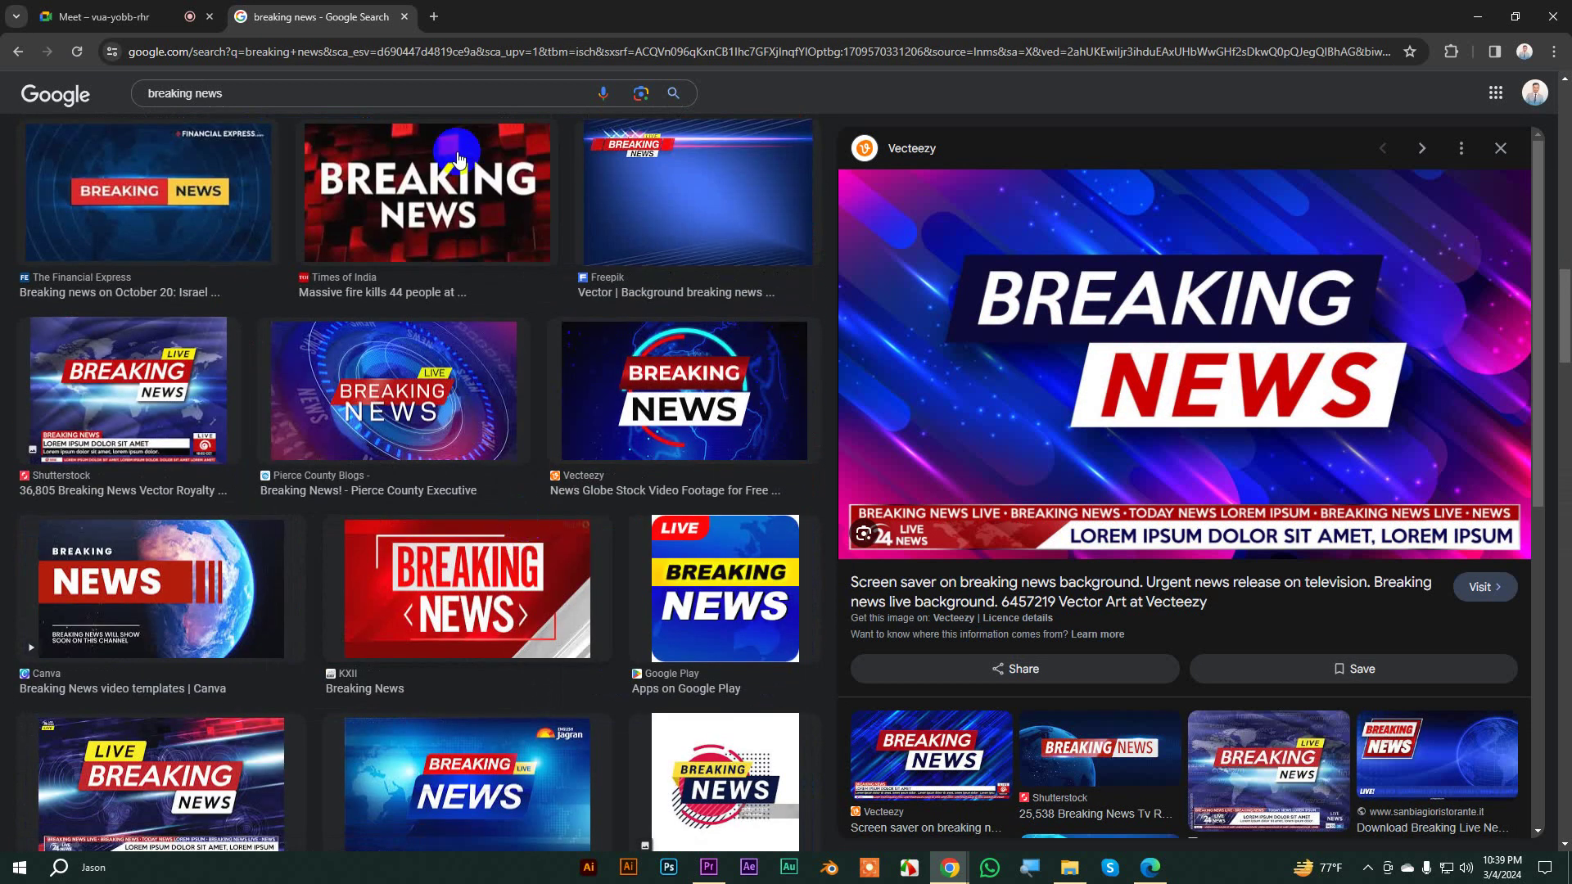
Step: Search Google Images for "movie credit text" in another new tab
{"action": "left_click", "coordinate": [434, 20]}
{"action": "left_click", "coordinate": [435, 54]}
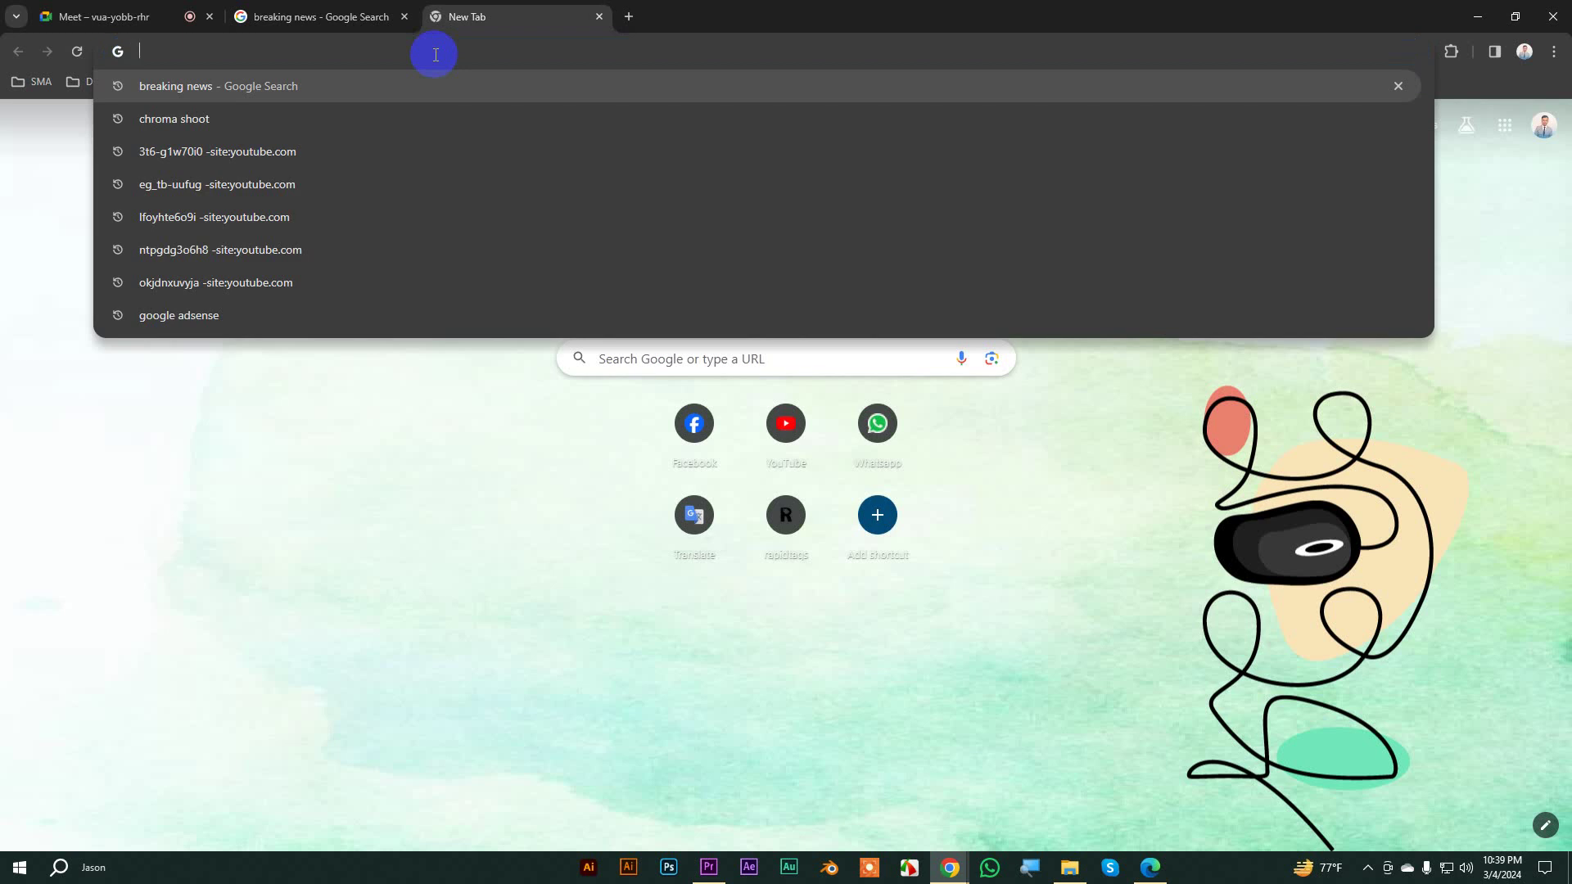
{"action": "type", "text": "movie cr"}
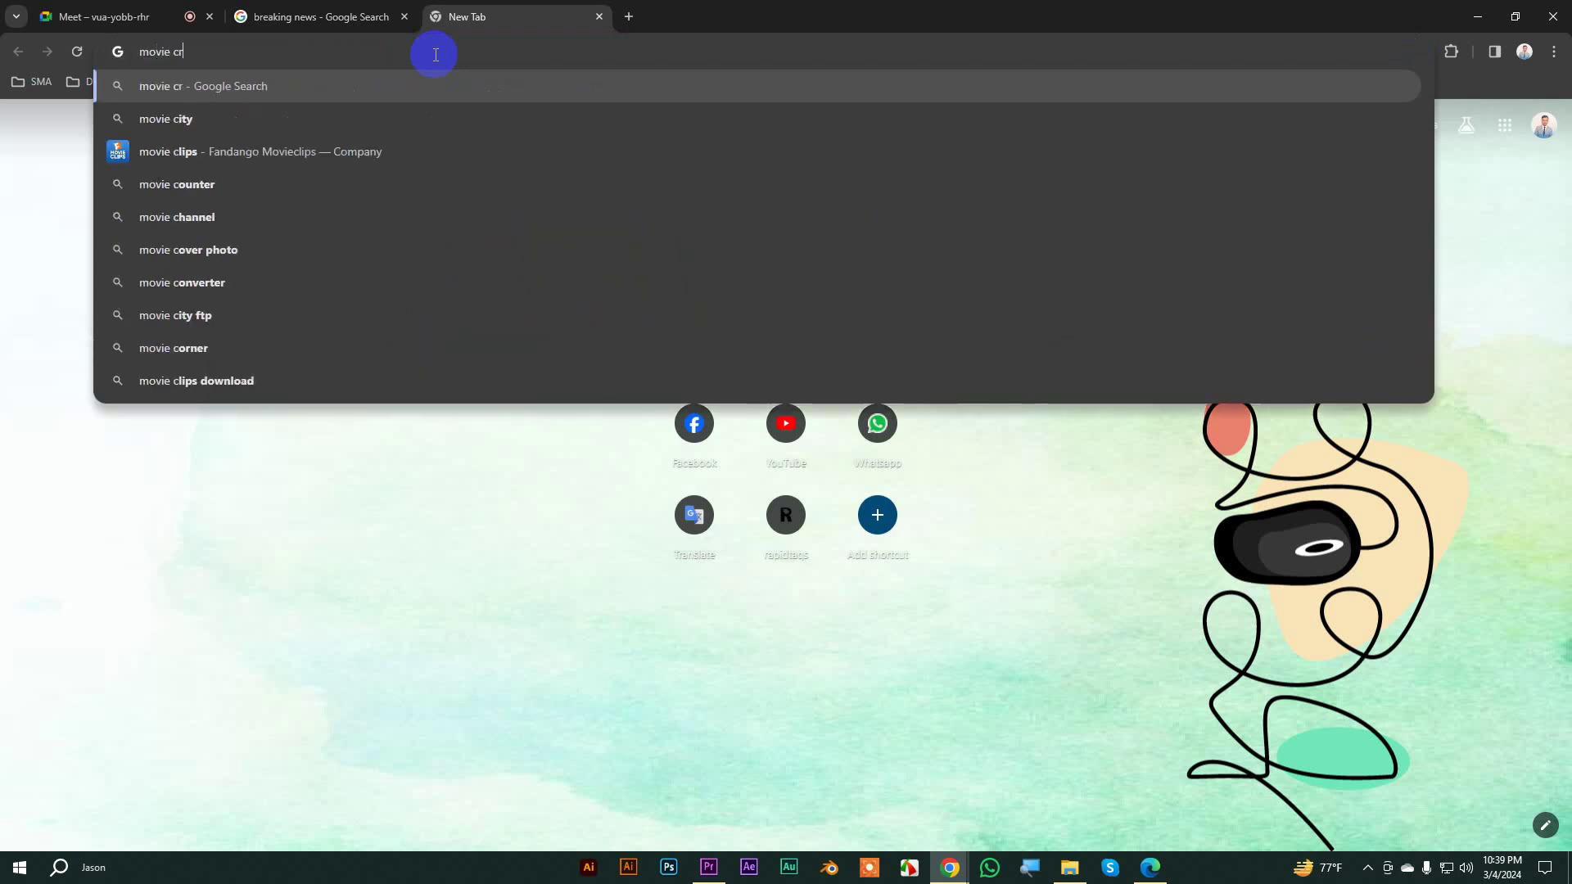
{"action": "type", "text": "edit"}
{"action": "key", "text": "BackSpace"}
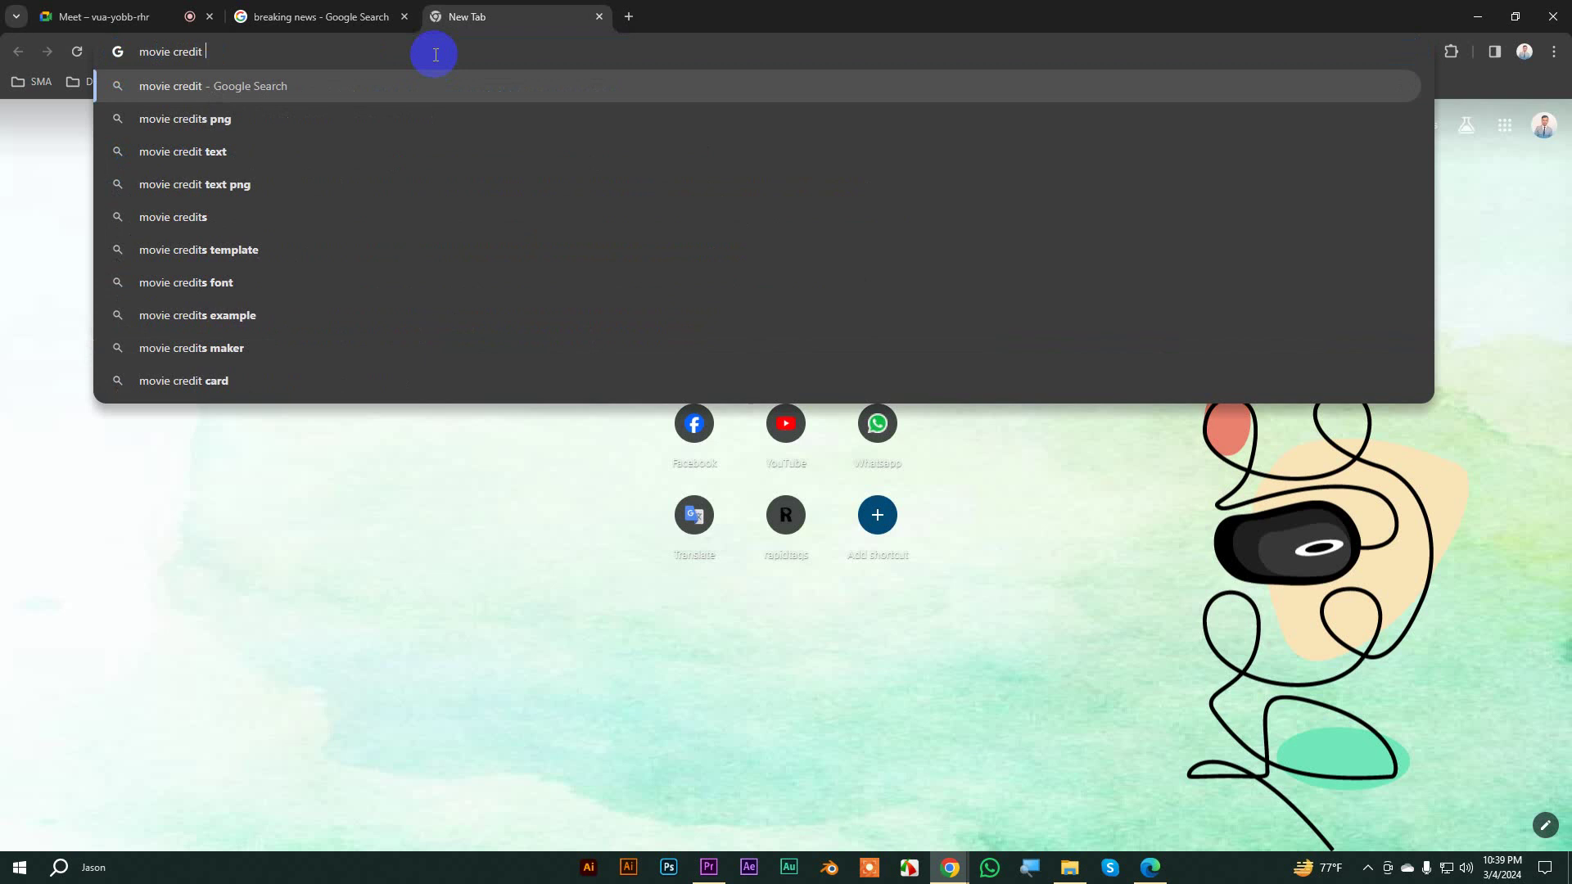
{"action": "key", "text": "Down"}
{"action": "key", "text": "Return"}
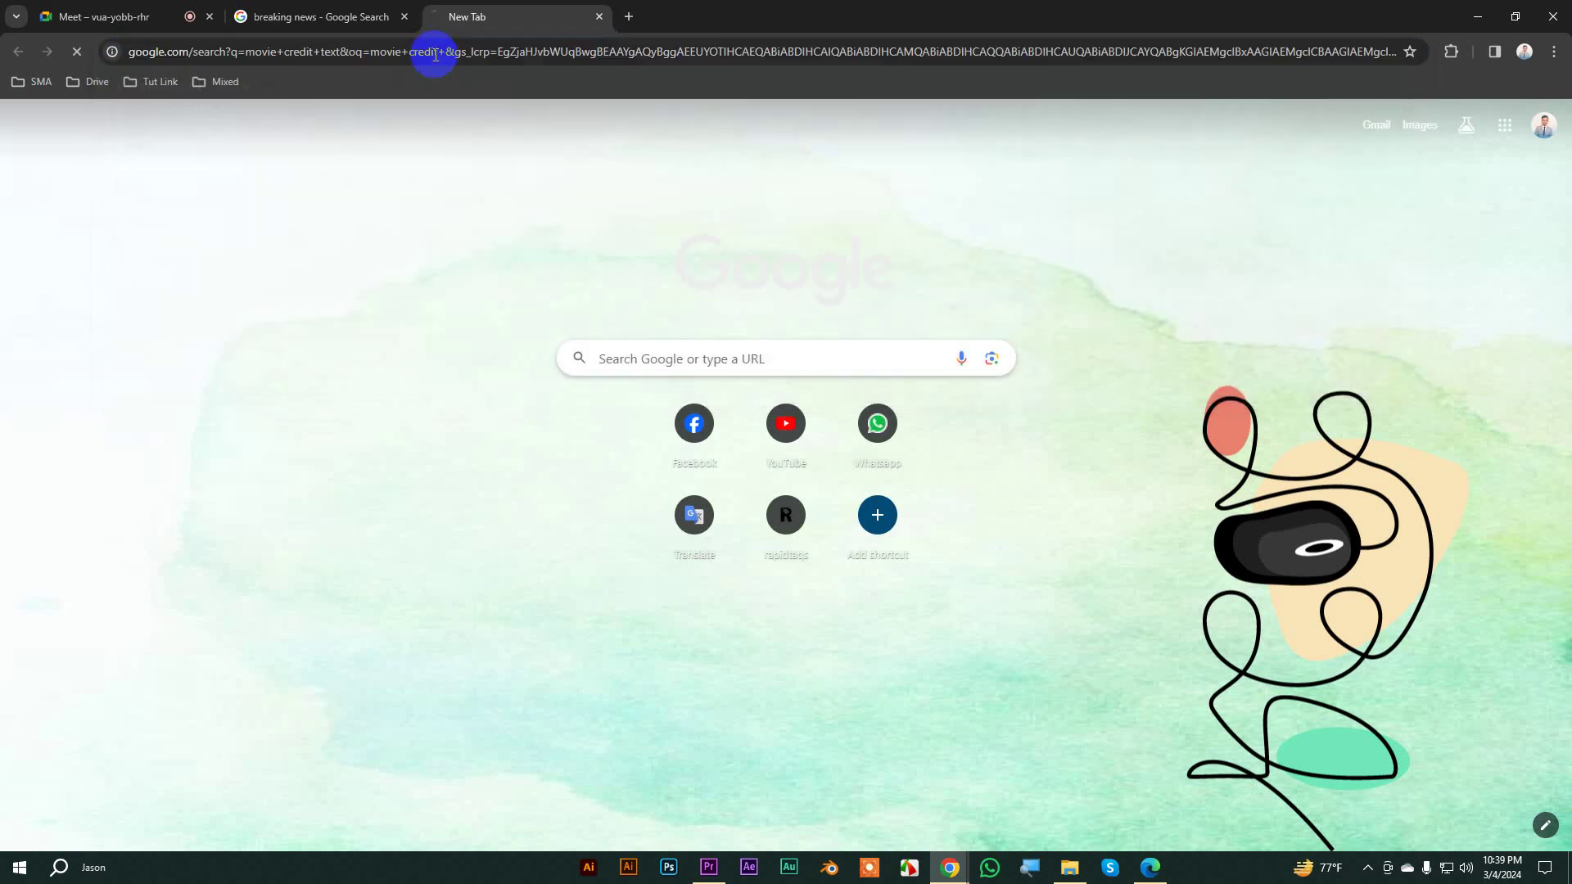
{"action": "left_click", "coordinate": [198, 165]}
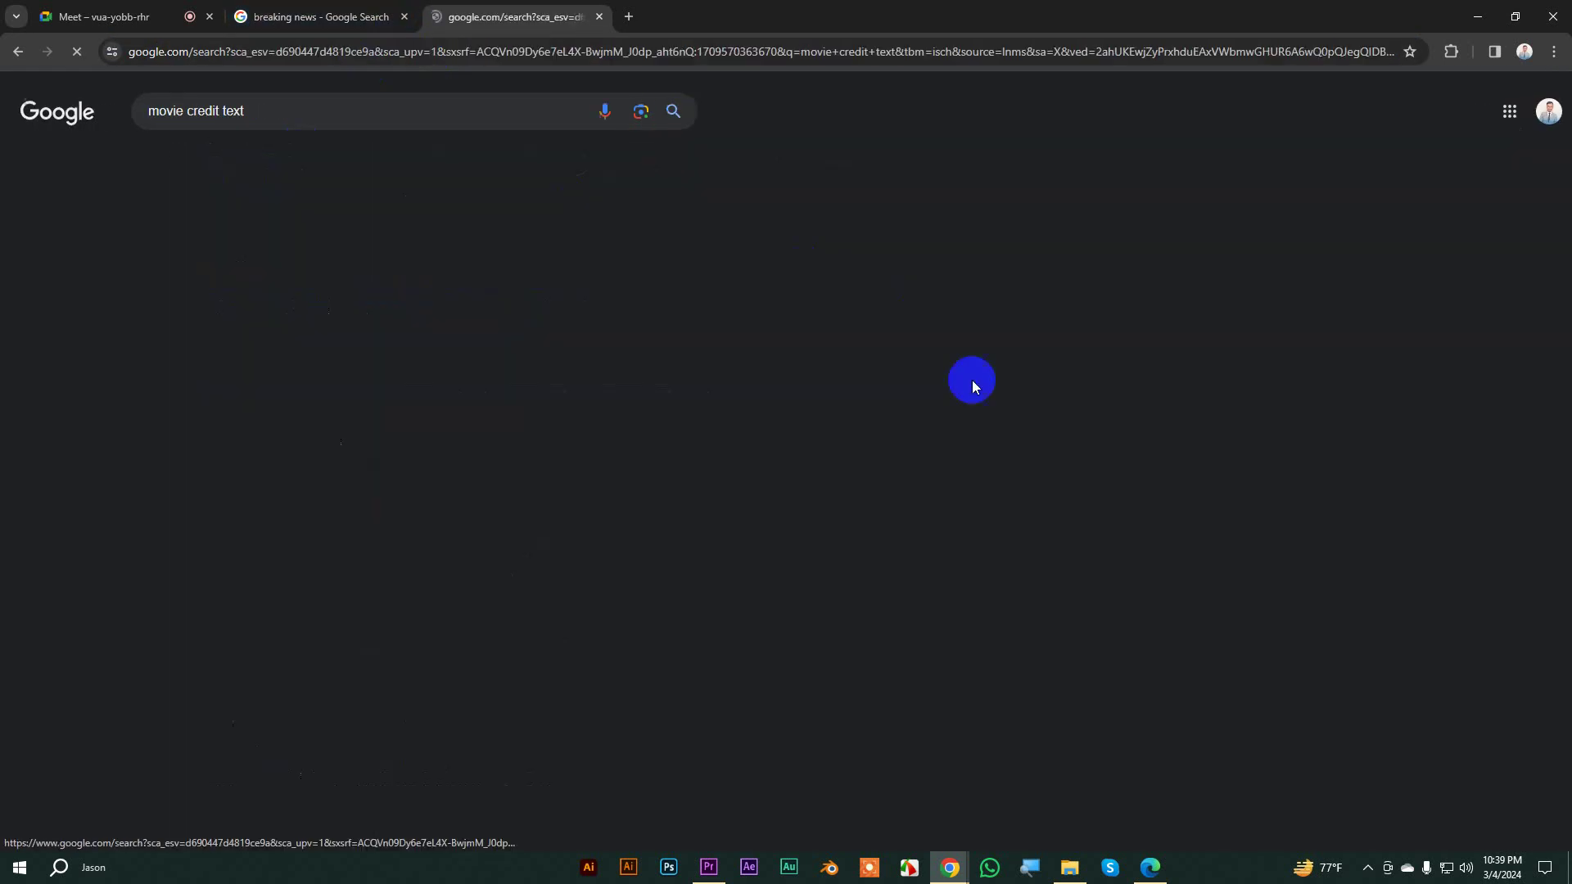
Step: Browse the movie credit text images and preview the Marketplace.org, Film School Rejects and storyboard credits examples for their text layout
{"action": "scroll", "coordinate": [961, 571], "scroll_direction": "down", "scroll_amount": 4}
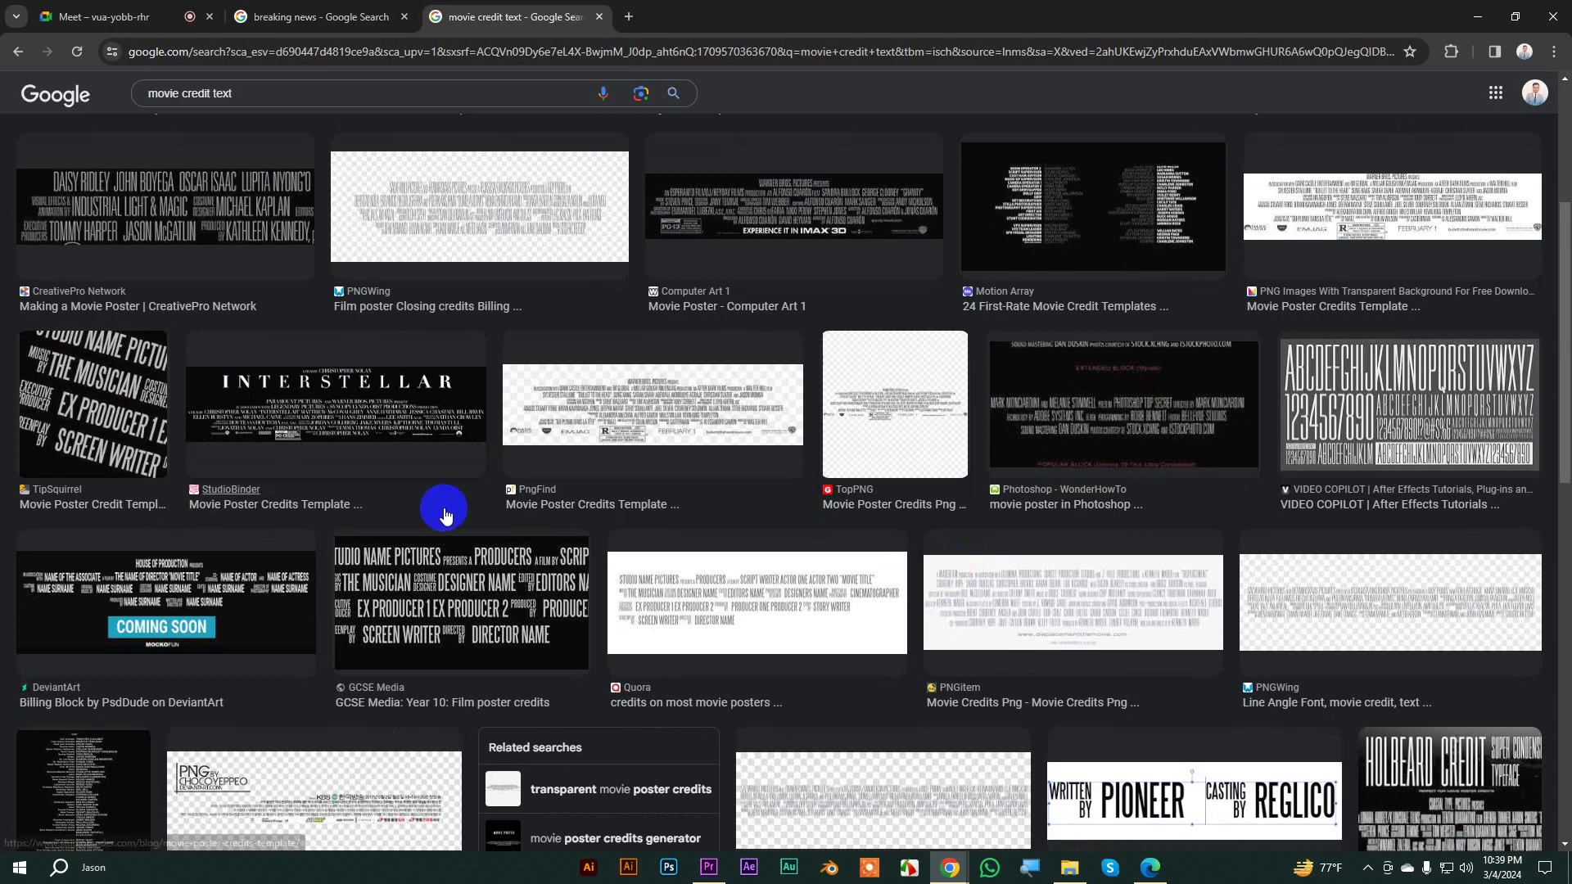
{"action": "scroll", "coordinate": [882, 554], "scroll_direction": "down", "scroll_amount": 4}
{"action": "left_click", "coordinate": [117, 488]}
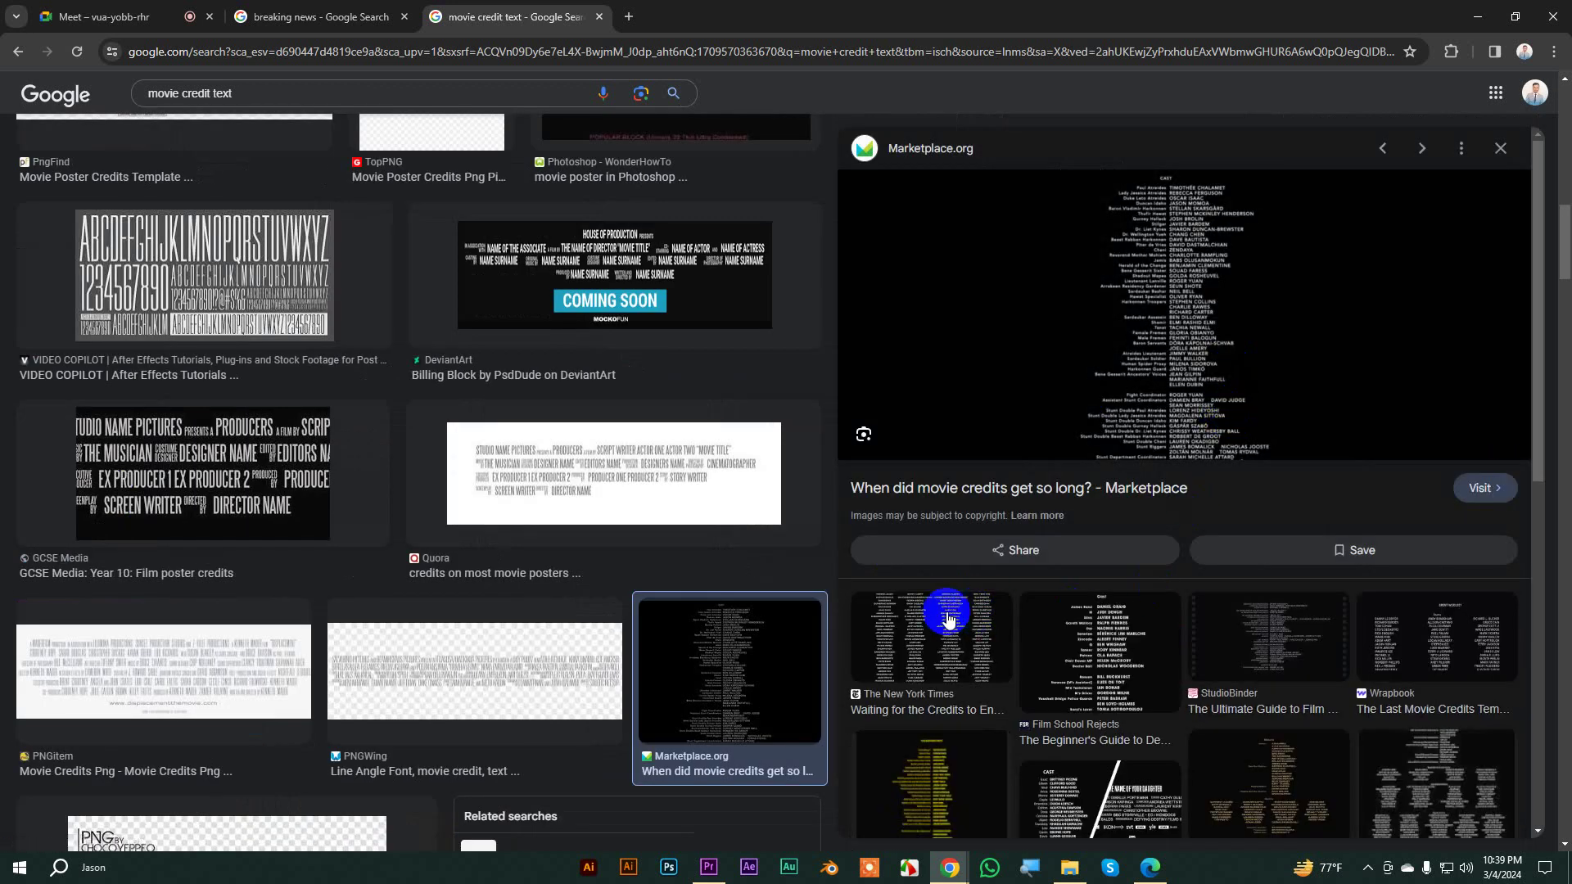
{"action": "left_click", "coordinate": [1101, 647]}
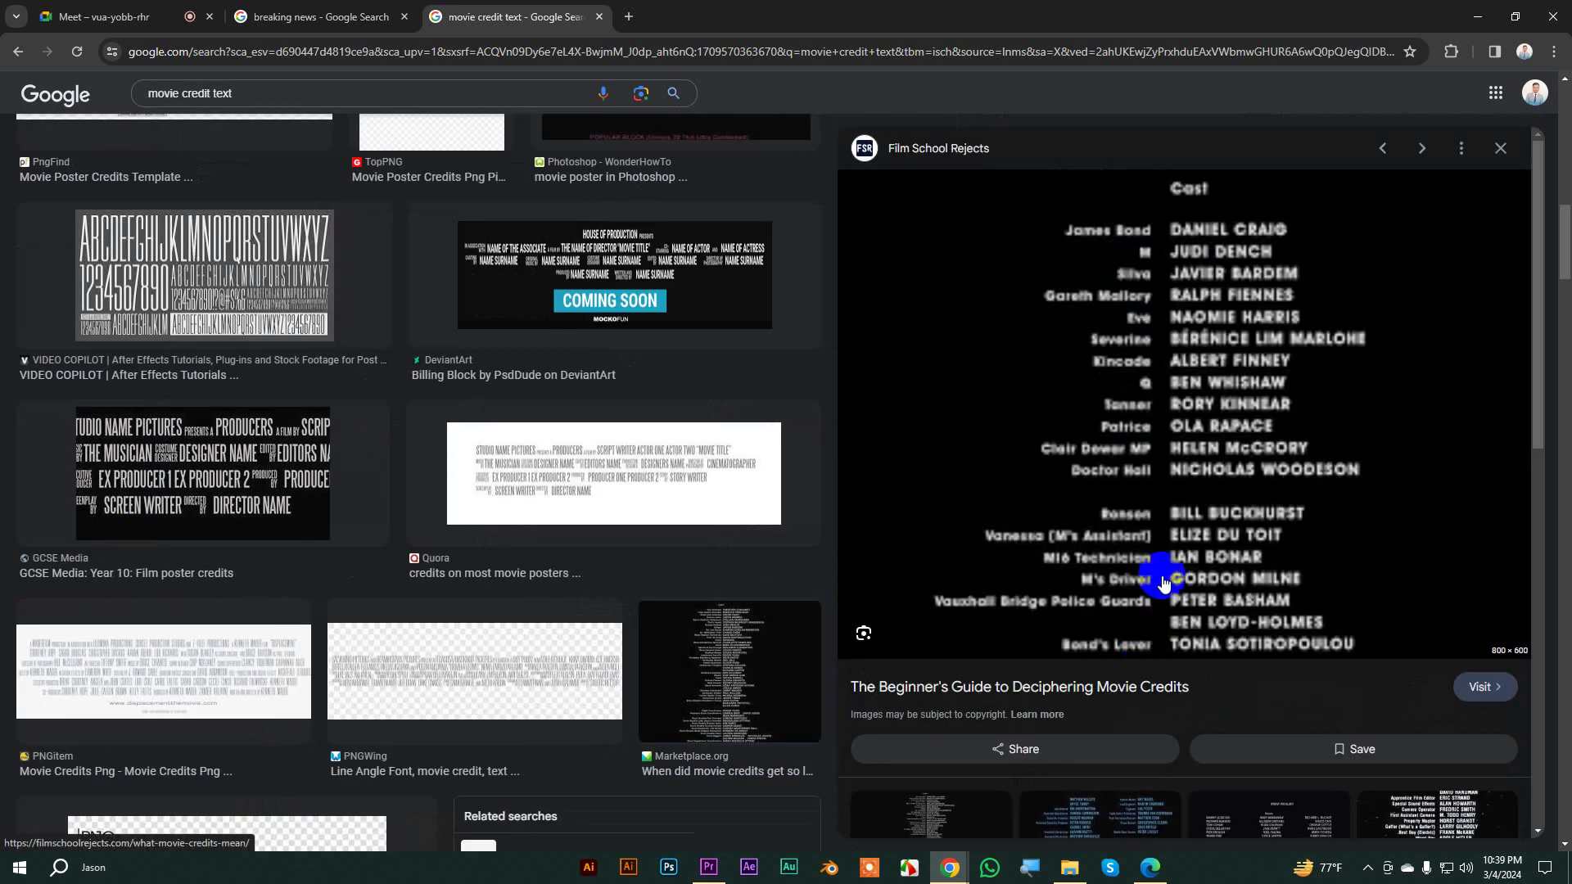
{"action": "scroll", "coordinate": [1143, 646], "scroll_direction": "down", "scroll_amount": 5}
{"action": "scroll", "coordinate": [1144, 638], "scroll_direction": "down", "scroll_amount": 4}
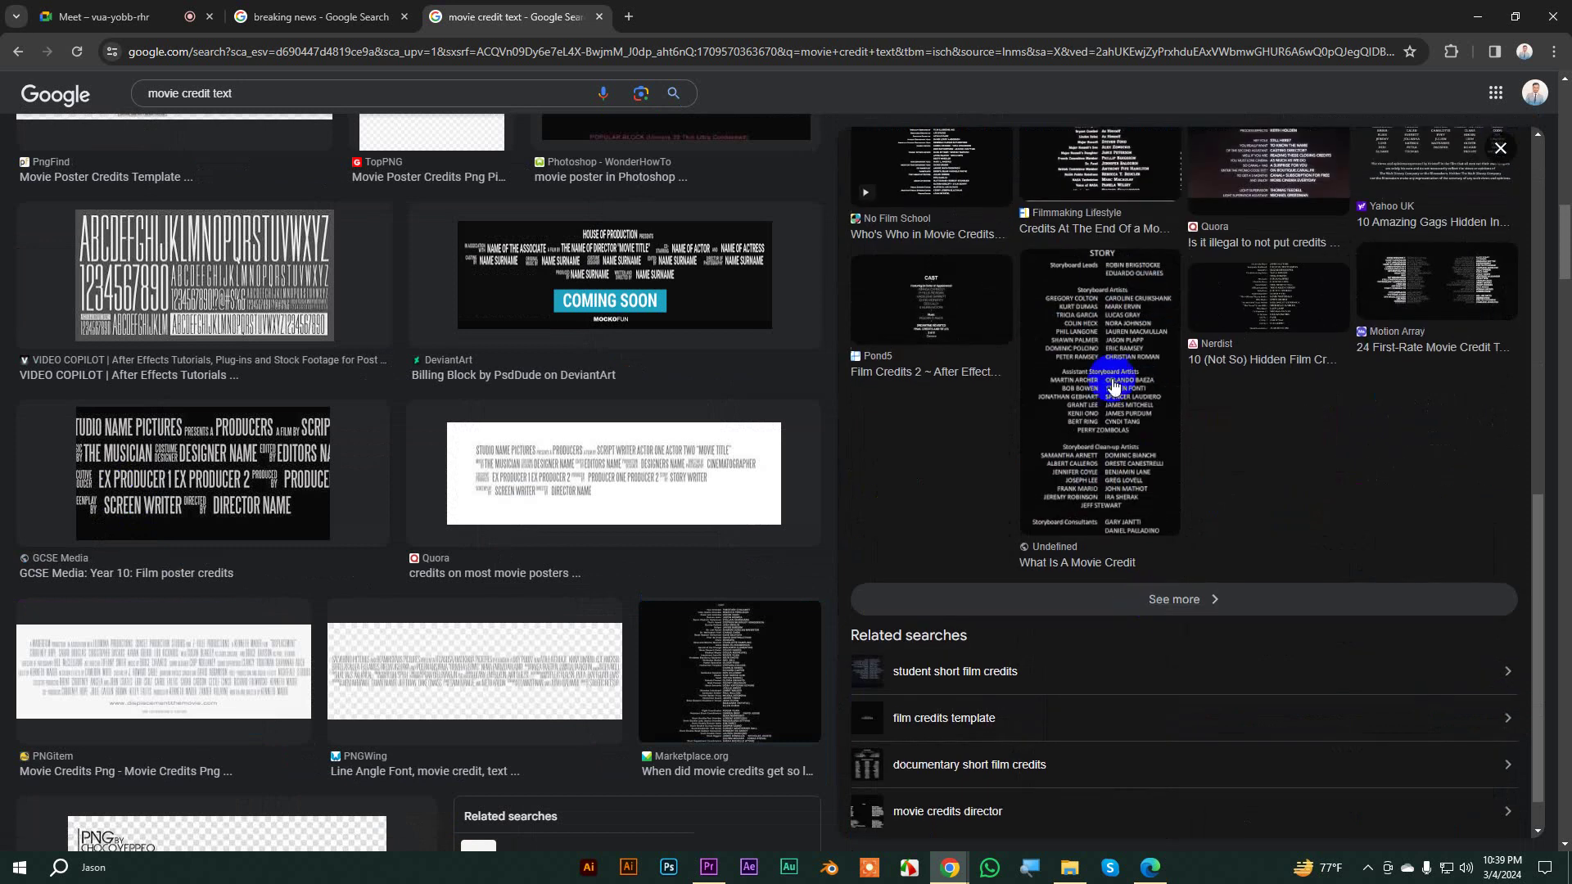
{"action": "left_click", "coordinate": [1108, 393]}
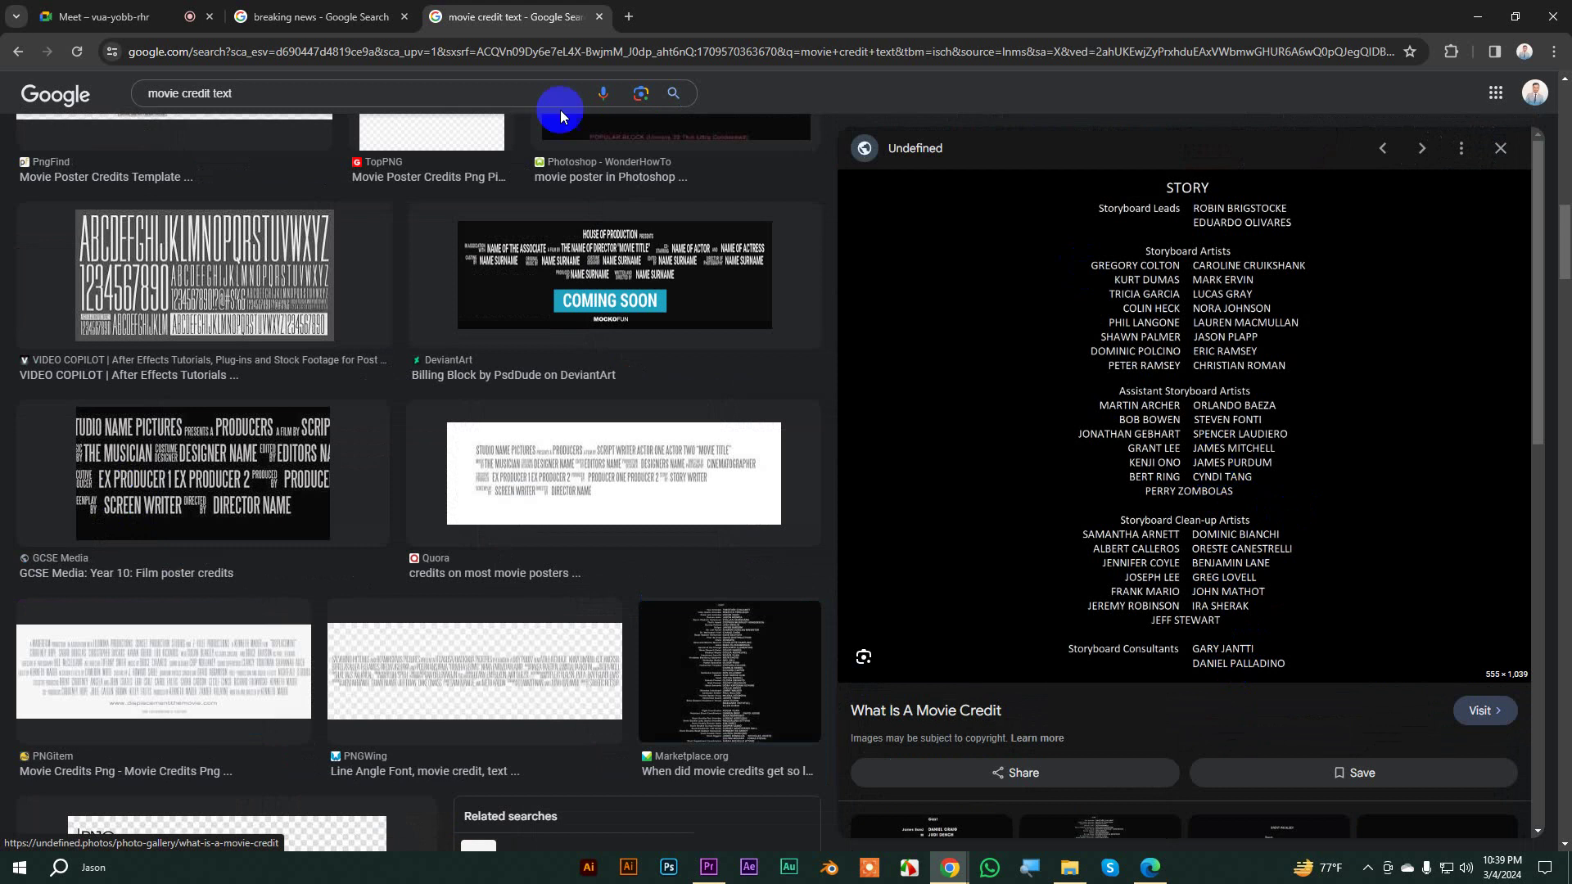
Step: Return to the "breaking news" image results and look through further title and banner designs
{"action": "left_click", "coordinate": [328, 16]}
{"action": "scroll", "coordinate": [527, 556], "scroll_direction": "down", "scroll_amount": 18}
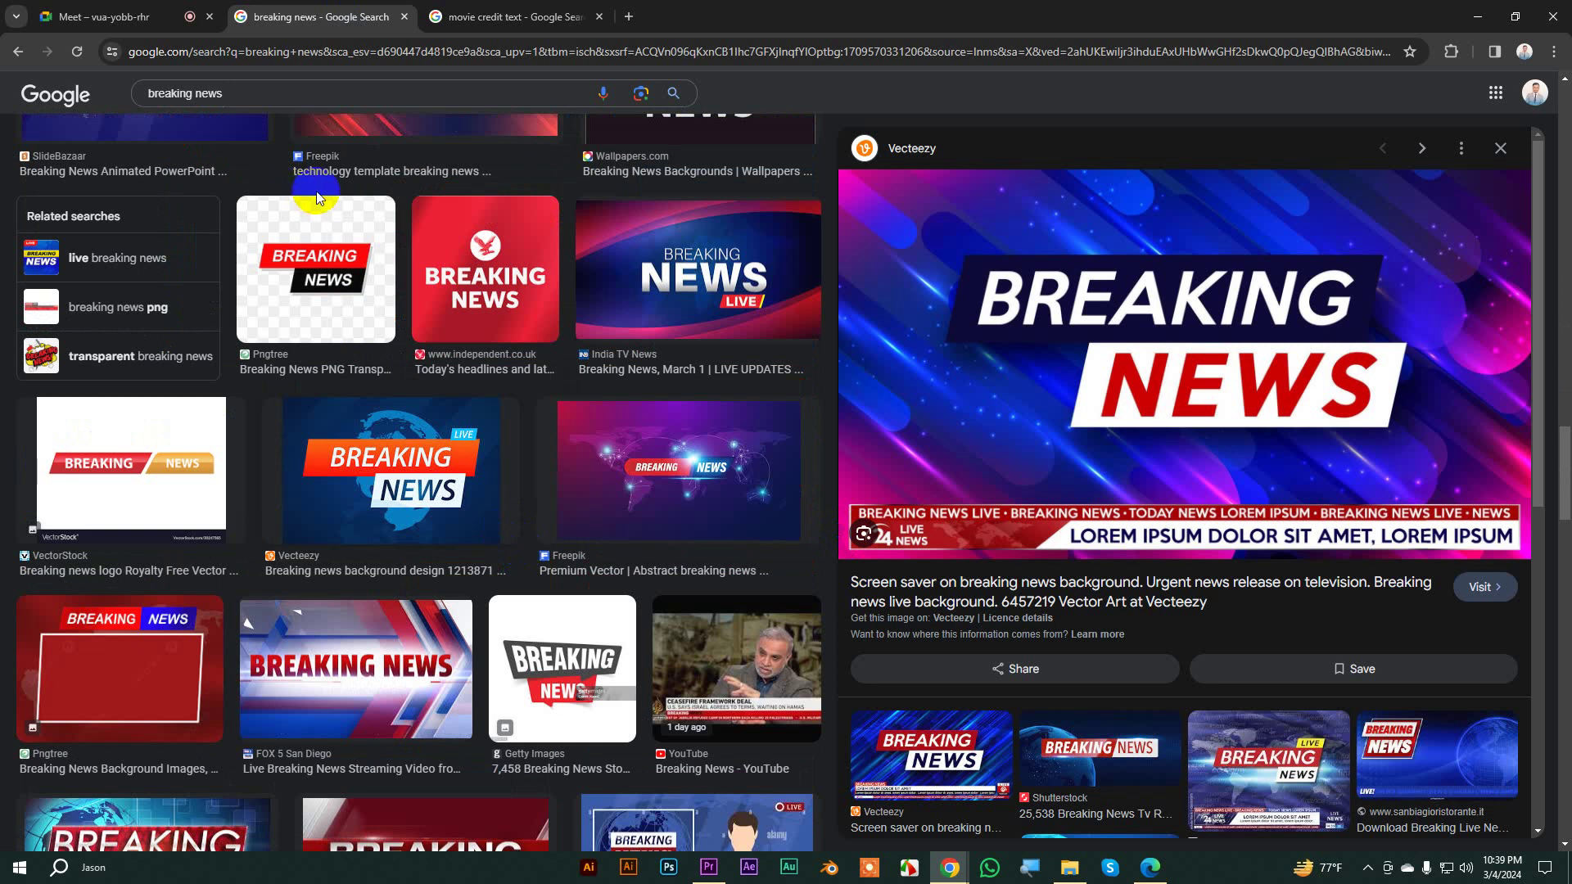
{"action": "scroll", "coordinate": [562, 502], "scroll_direction": "down", "scroll_amount": 5}
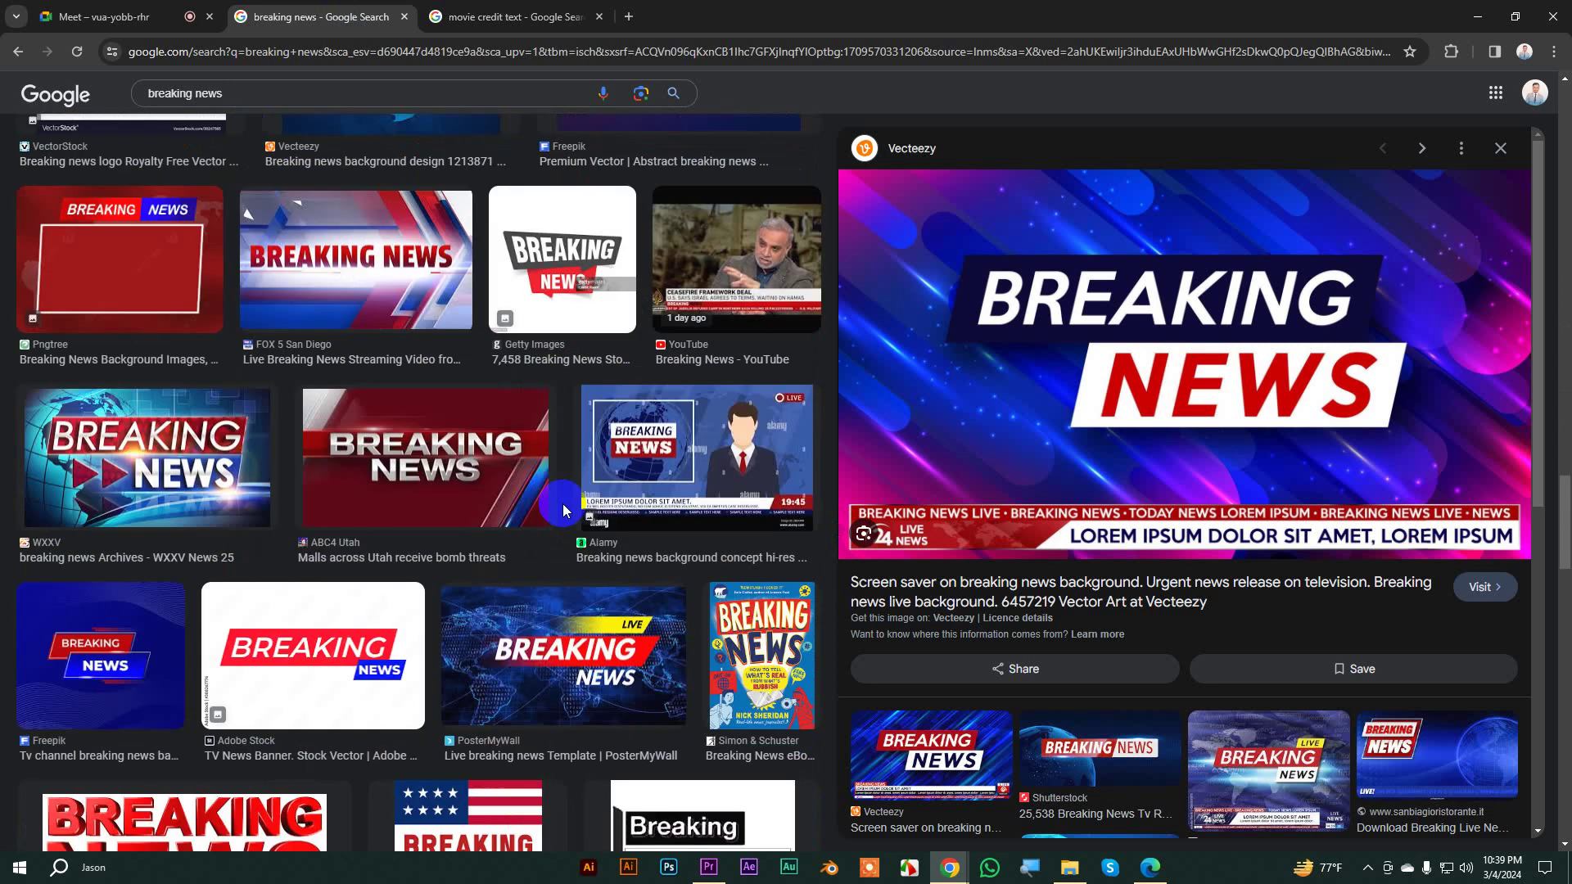
{"action": "scroll", "coordinate": [563, 503], "scroll_direction": "down", "scroll_amount": 4}
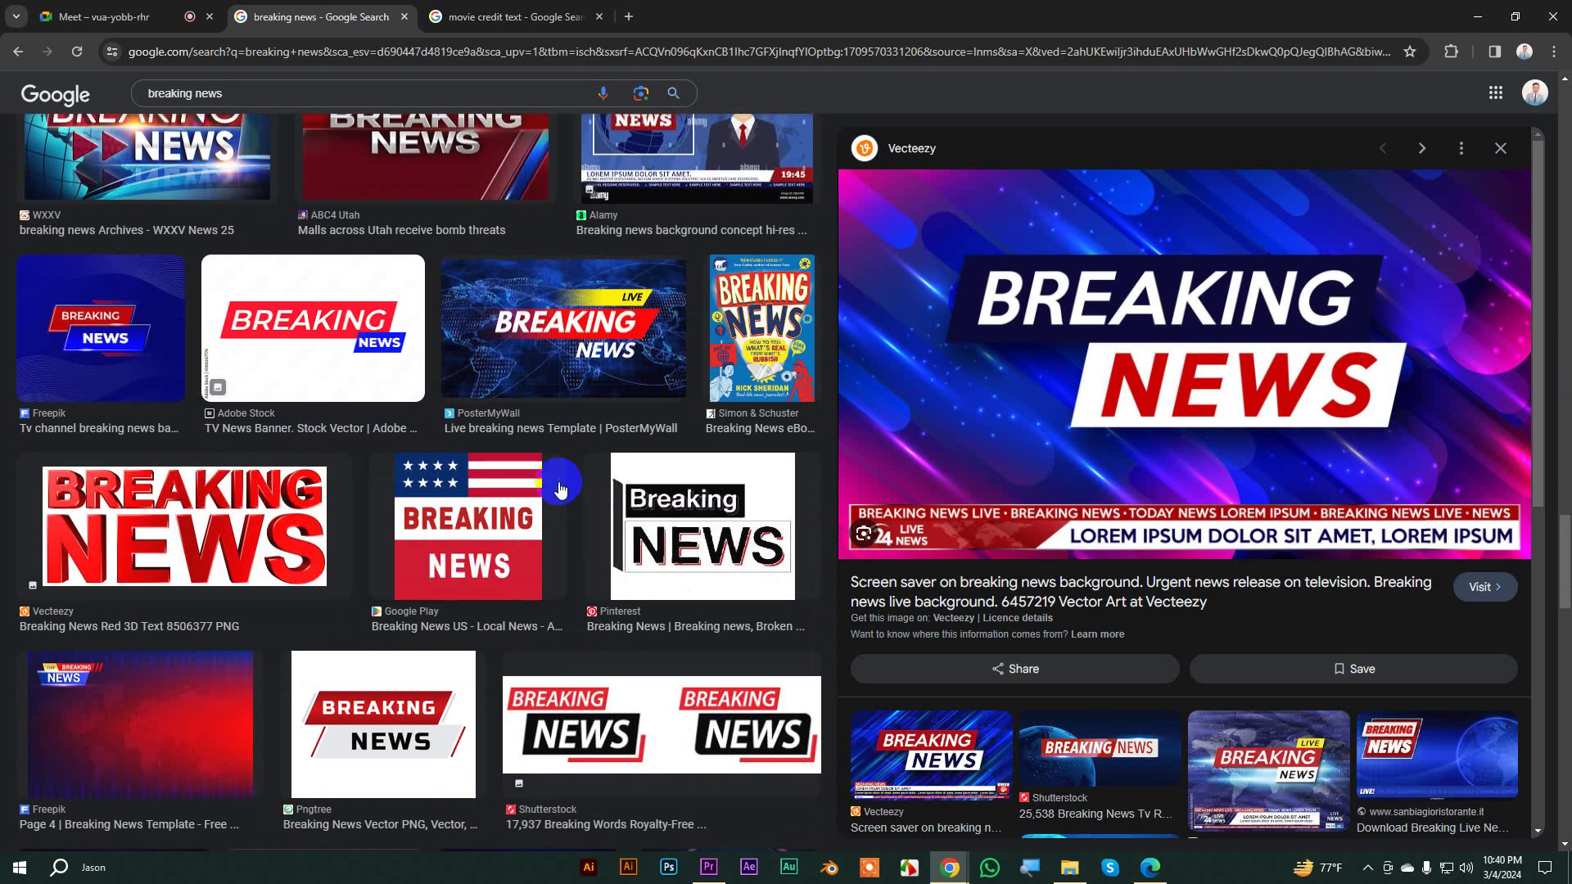
Step: Search Google Images for "breaking news png" and open the PNGEgg page of the previewed breaking news result in a new tab
{"action": "left_click", "coordinate": [248, 92]}
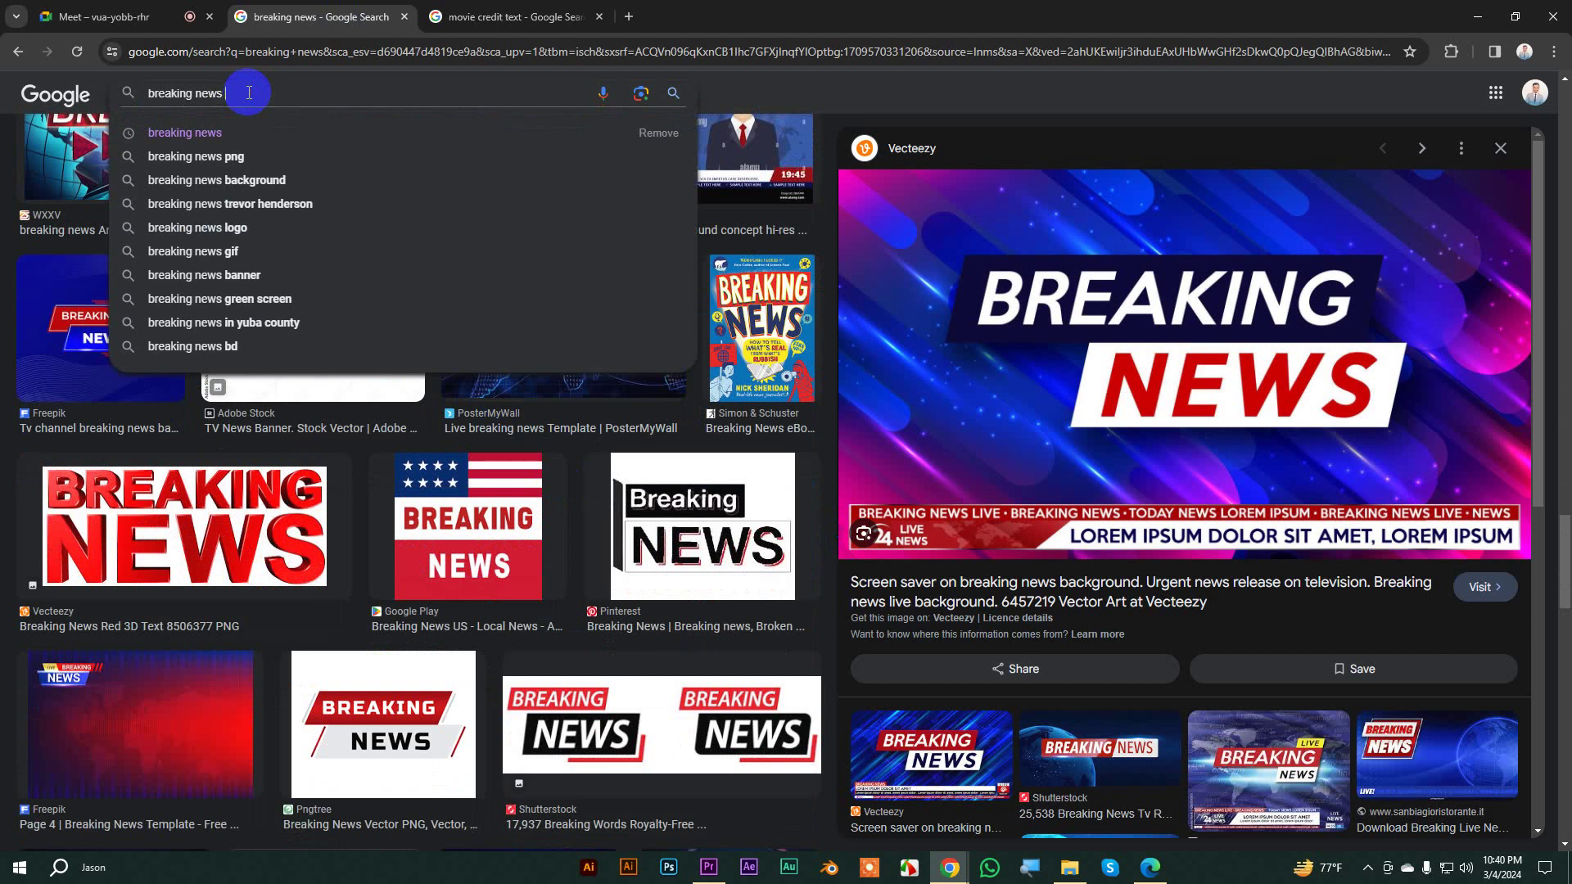
{"action": "type", "text": "png"}
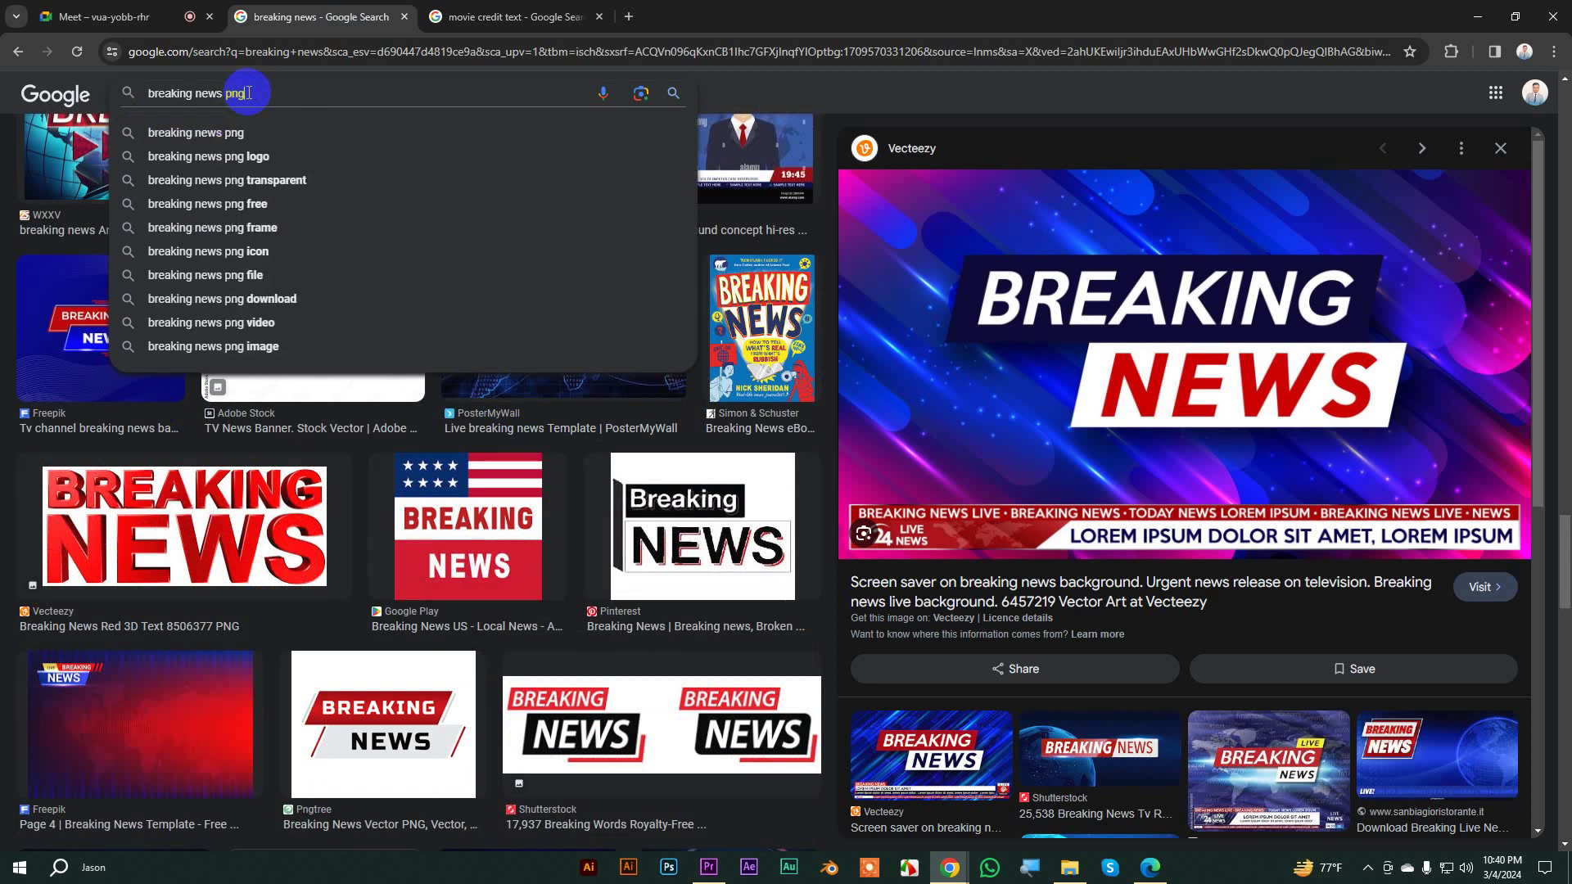
{"action": "left_click", "coordinate": [219, 134]}
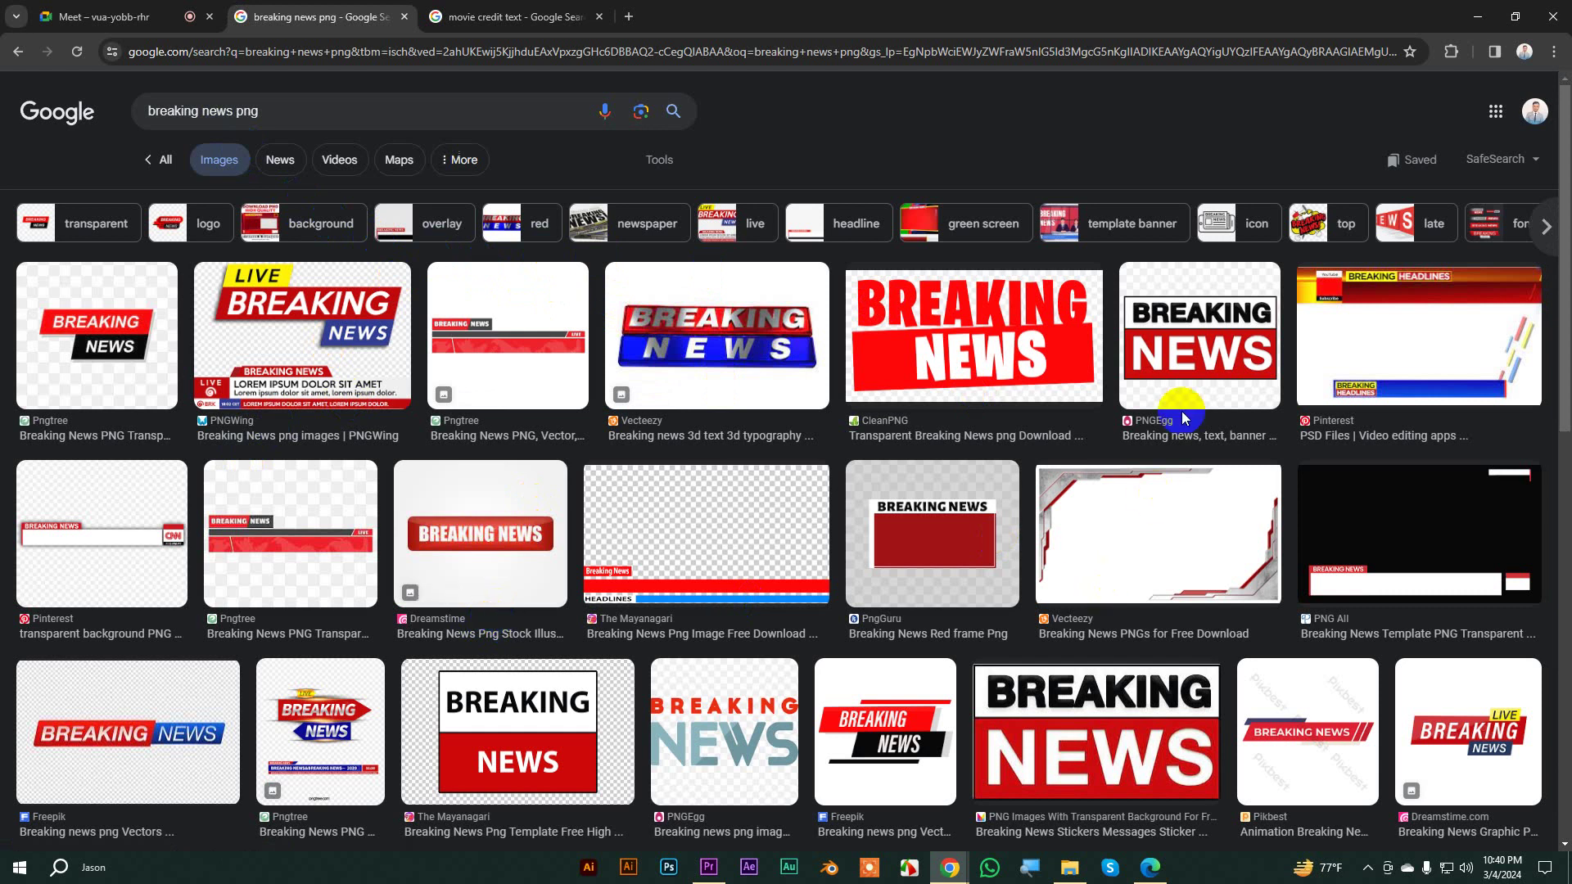
{"action": "left_click", "coordinate": [1191, 334]}
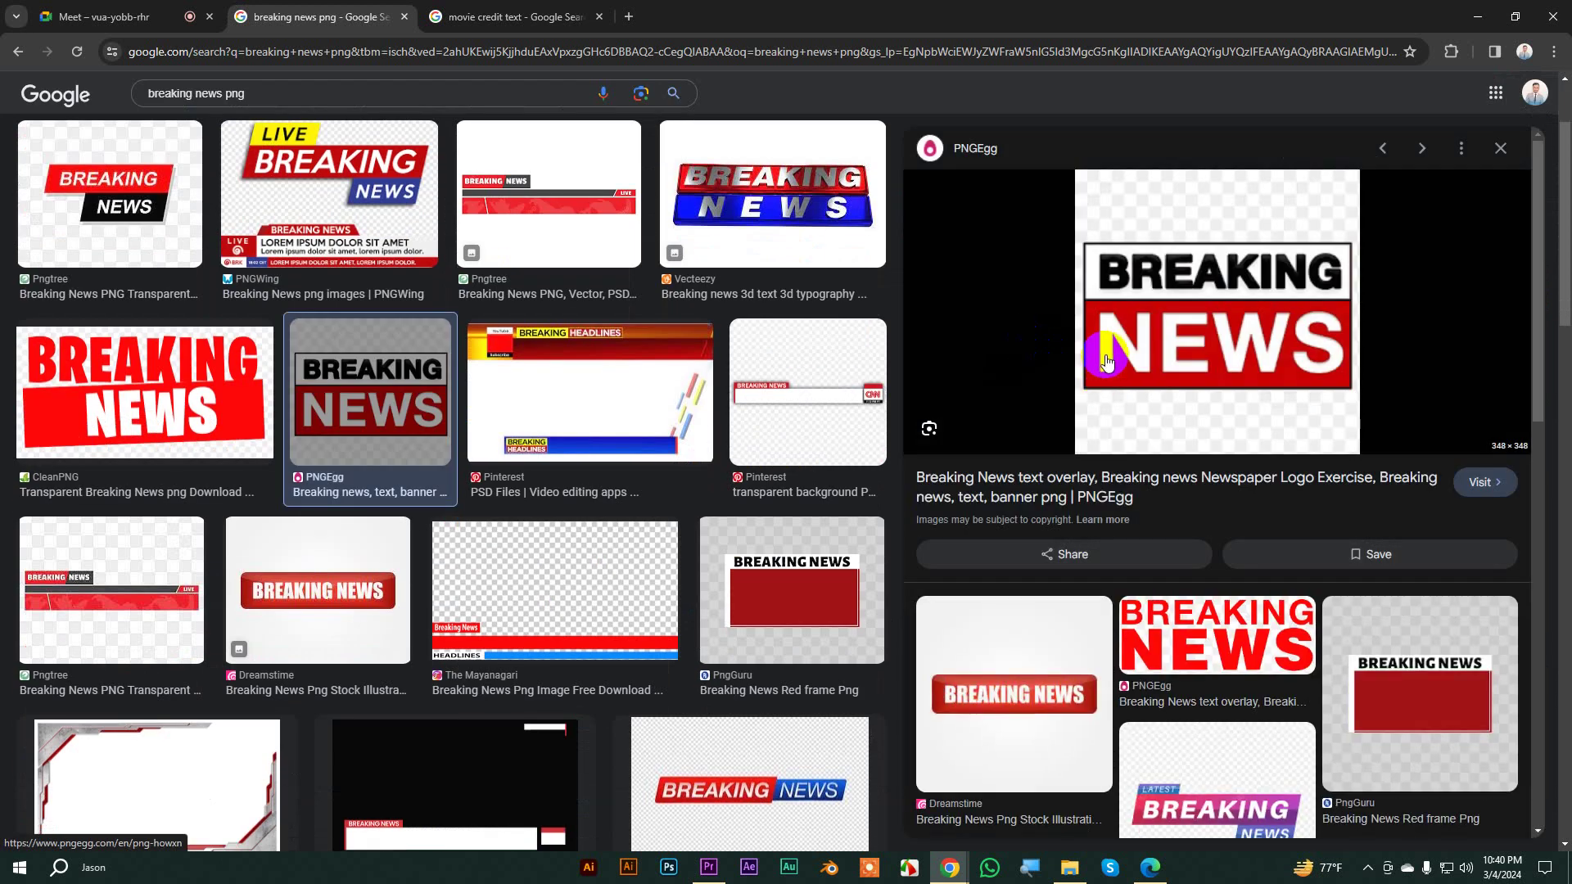
{"action": "middle_click", "coordinate": [1032, 490]}
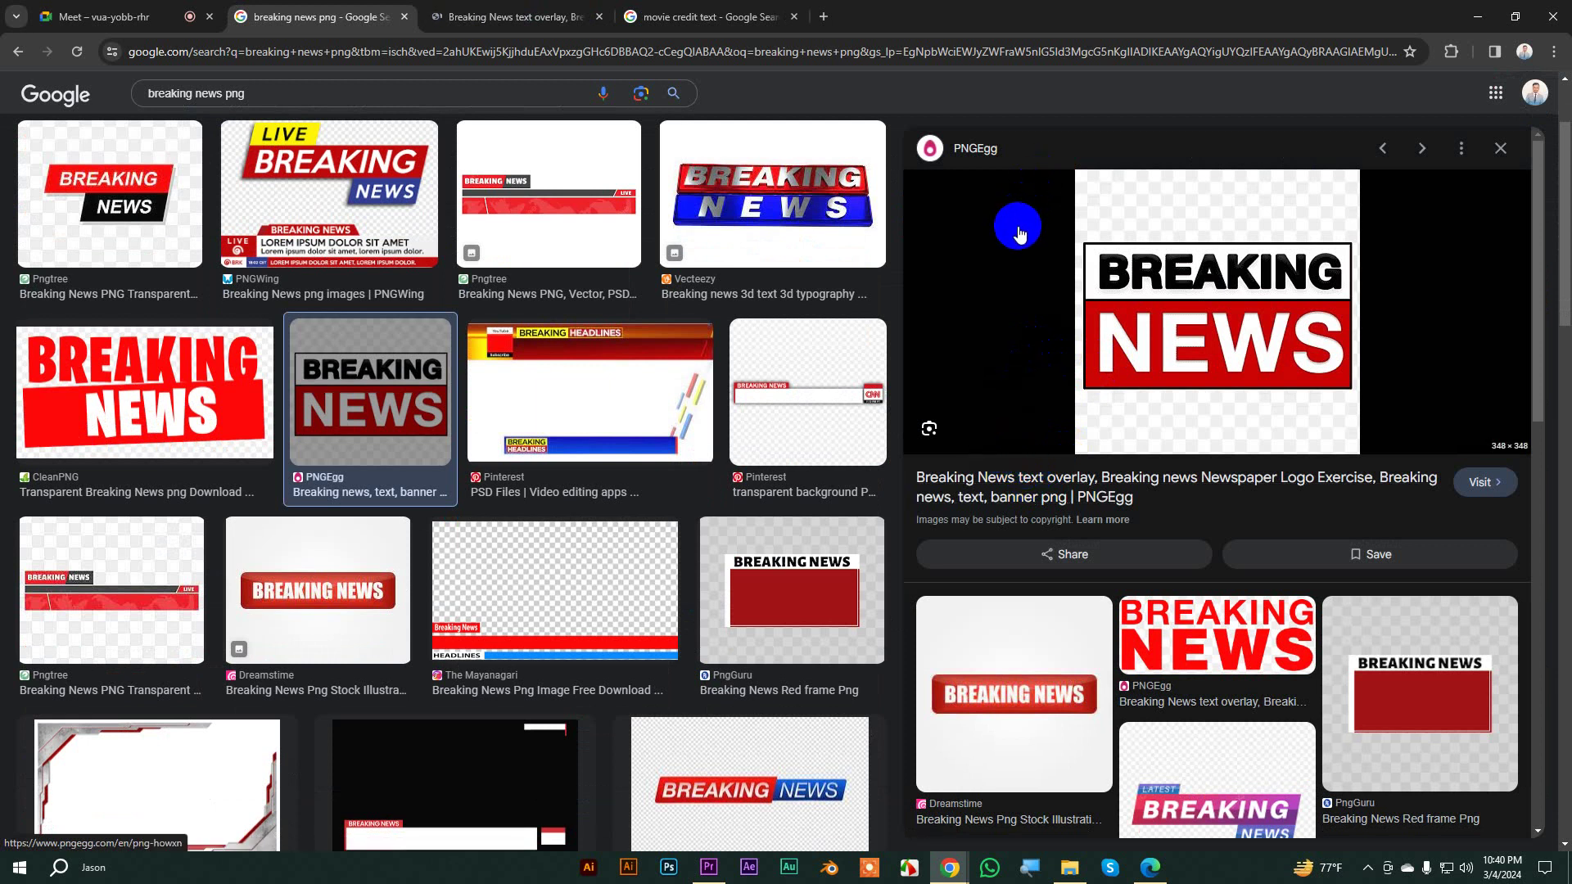
Step: Examine more breaking news PNG results, previewing the PNGWing live banner, for transparent titles and lower thirds
{"action": "scroll", "coordinate": [1016, 426], "scroll_direction": "down", "scroll_amount": 2}
{"action": "scroll", "coordinate": [1014, 425], "scroll_direction": "down", "scroll_amount": 2}
{"action": "scroll", "coordinate": [776, 352], "scroll_direction": "down", "scroll_amount": 3}
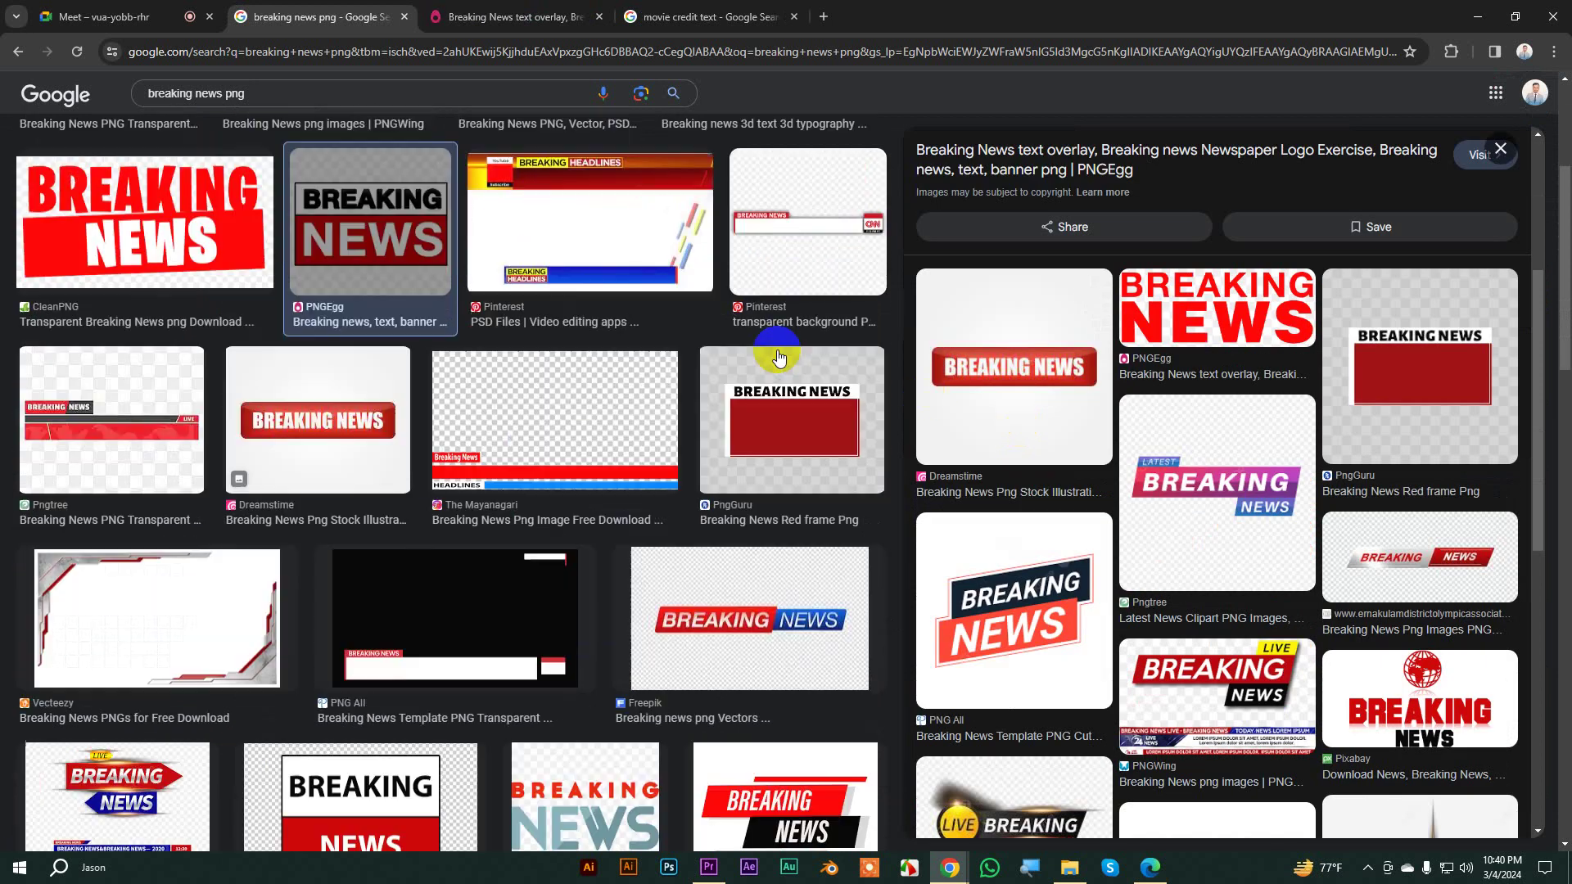
{"action": "scroll", "coordinate": [777, 355], "scroll_direction": "down", "scroll_amount": 5}
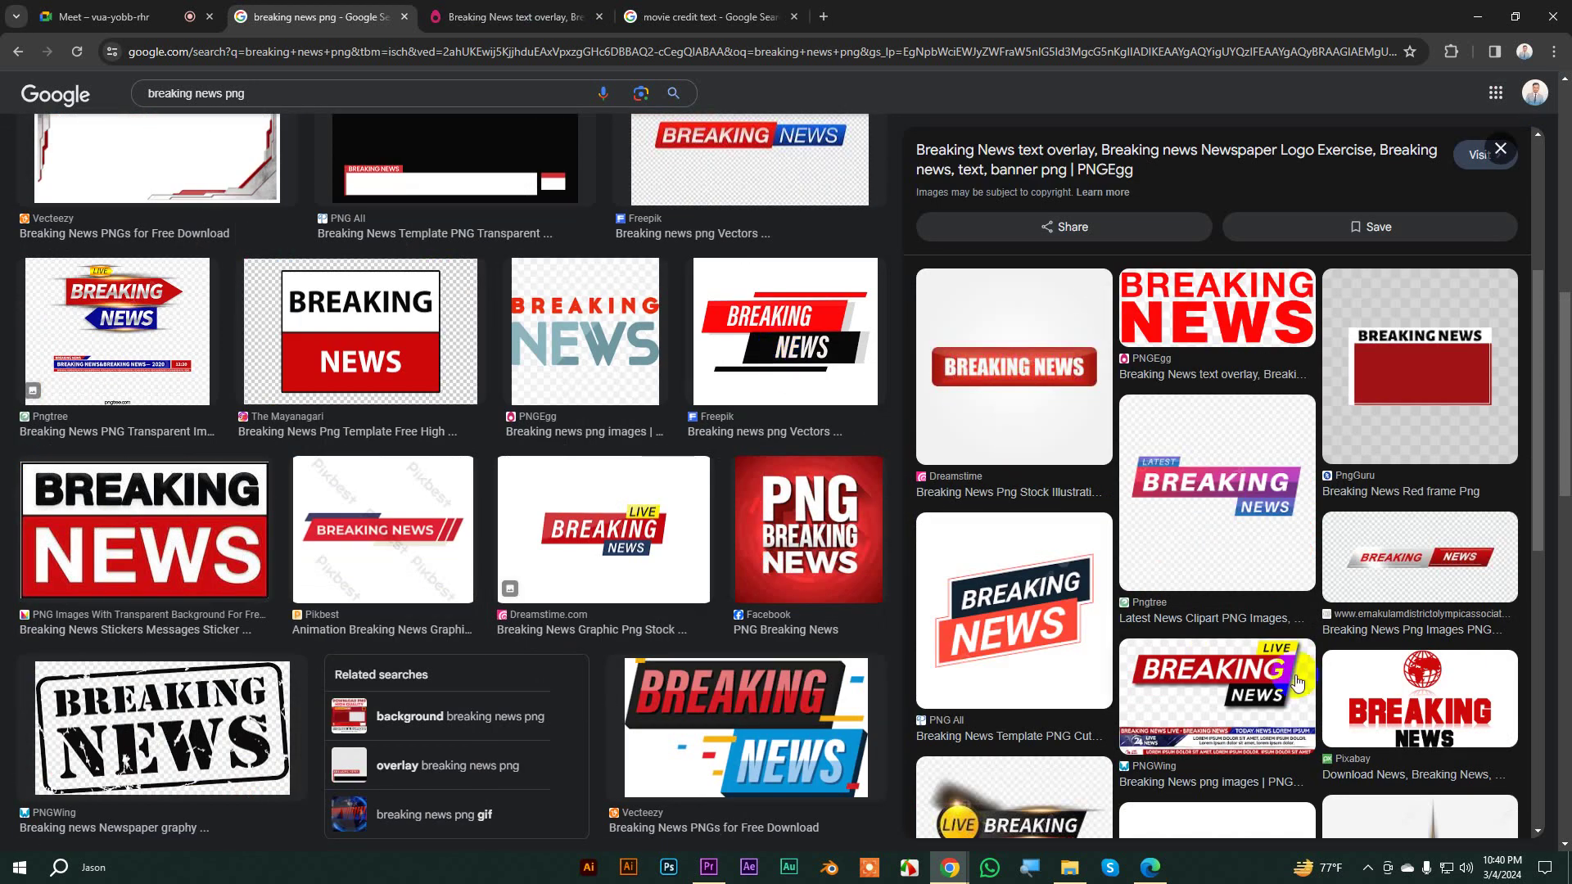
{"action": "left_click", "coordinate": [1267, 676]}
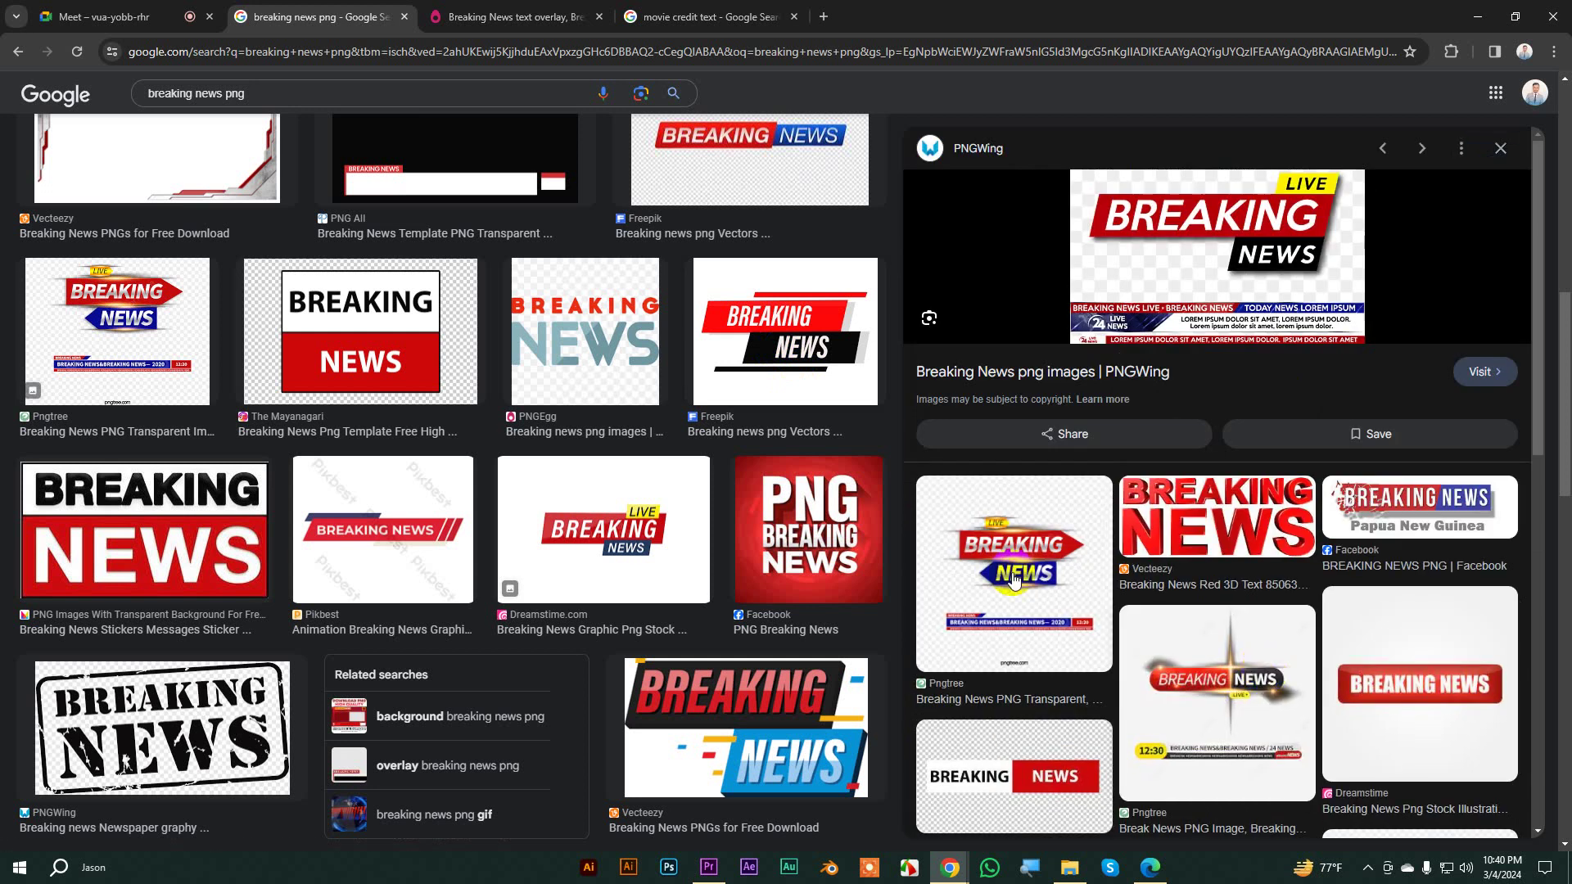
{"action": "scroll", "coordinate": [593, 396], "scroll_direction": "down", "scroll_amount": 4}
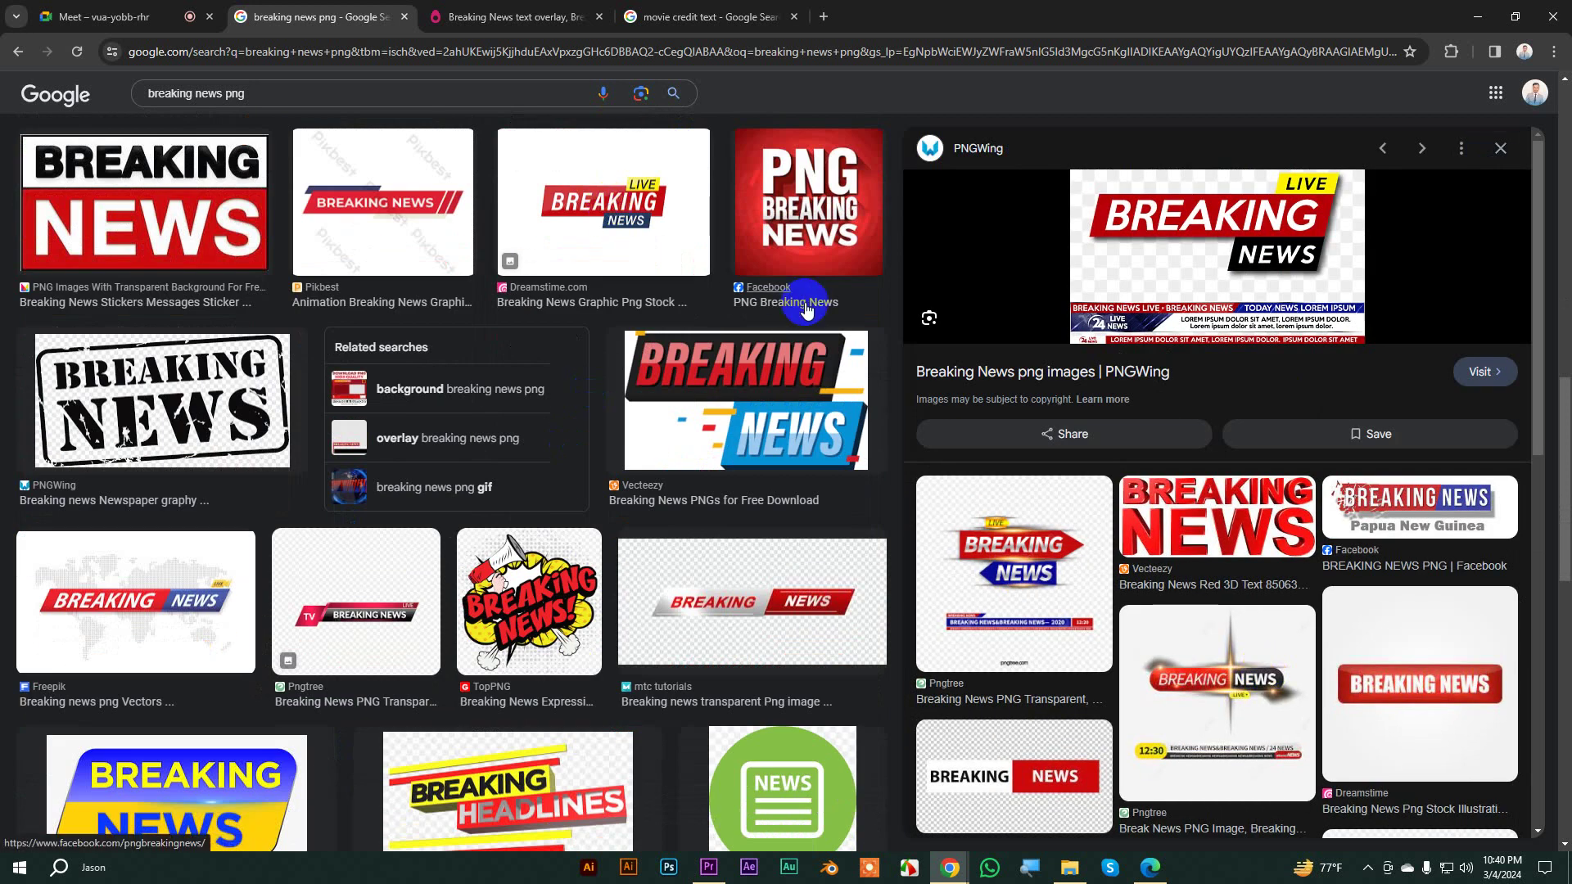
{"action": "scroll", "coordinate": [802, 308], "scroll_direction": "down", "scroll_amount": 1}
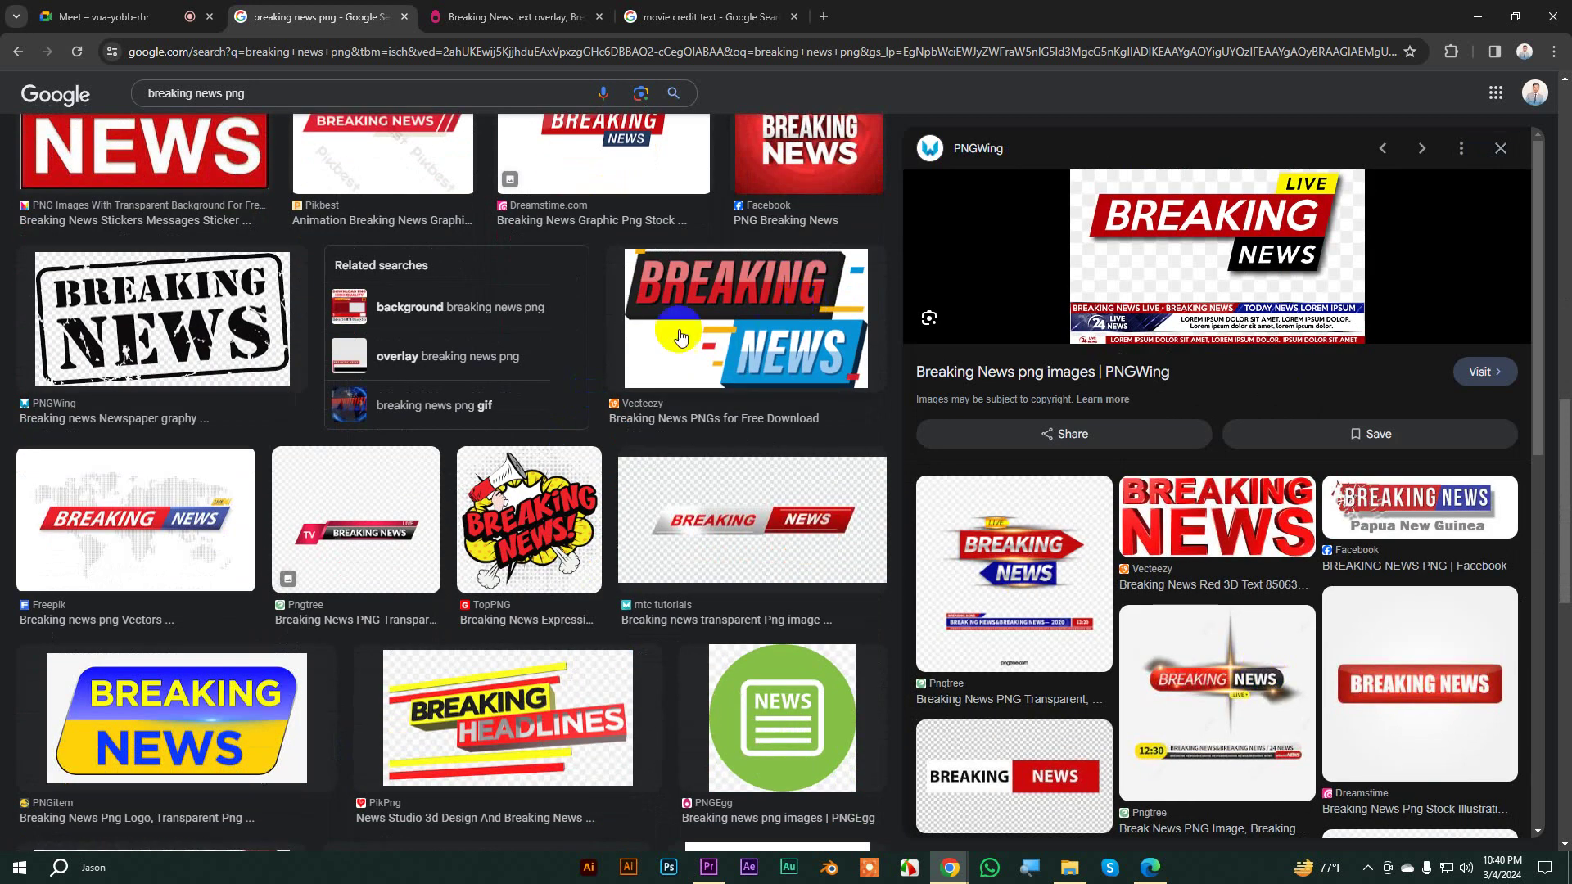
{"action": "scroll", "coordinate": [566, 373], "scroll_direction": "down", "scroll_amount": 4}
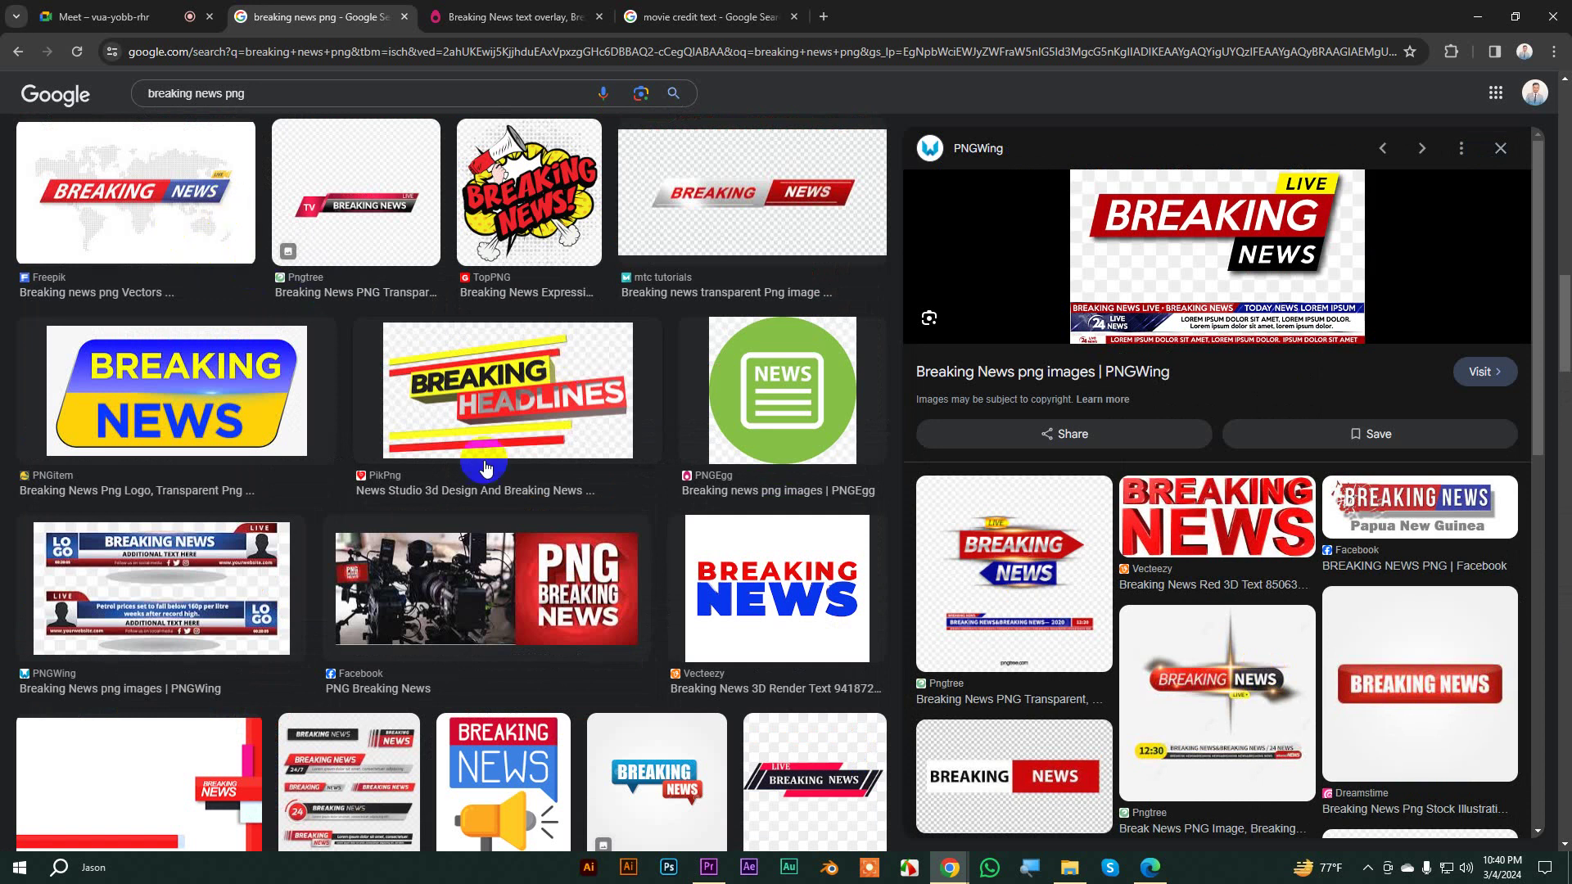
{"action": "scroll", "coordinate": [540, 518], "scroll_direction": "down", "scroll_amount": 6}
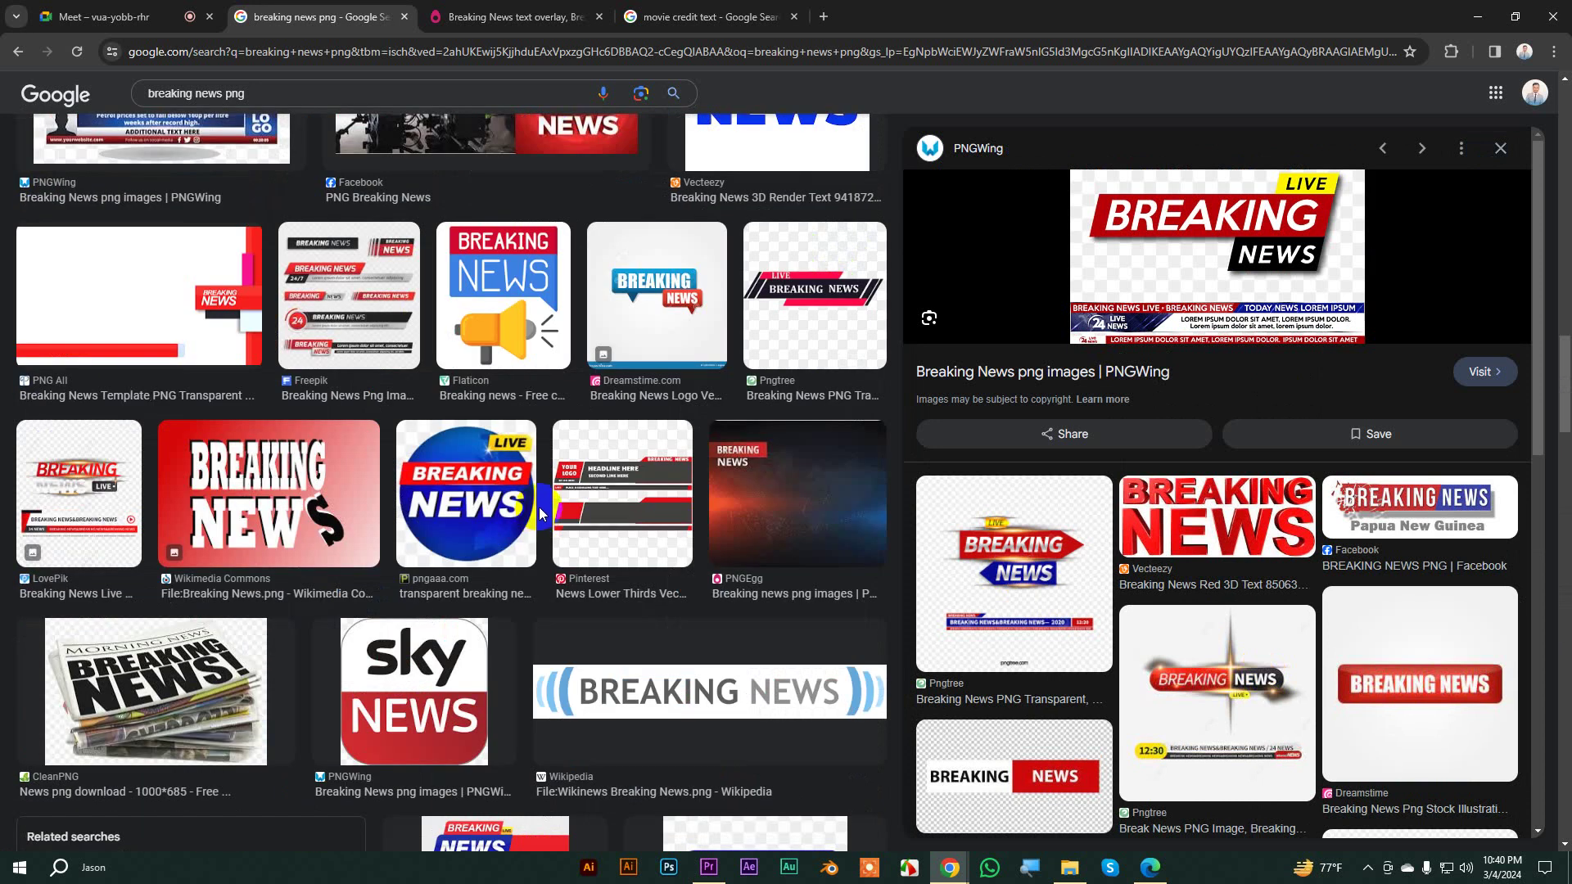
Step: On the PNGEgg page, open the black, white and red rectangular breaking news logo from the relevant images
{"action": "left_click", "coordinate": [515, 17]}
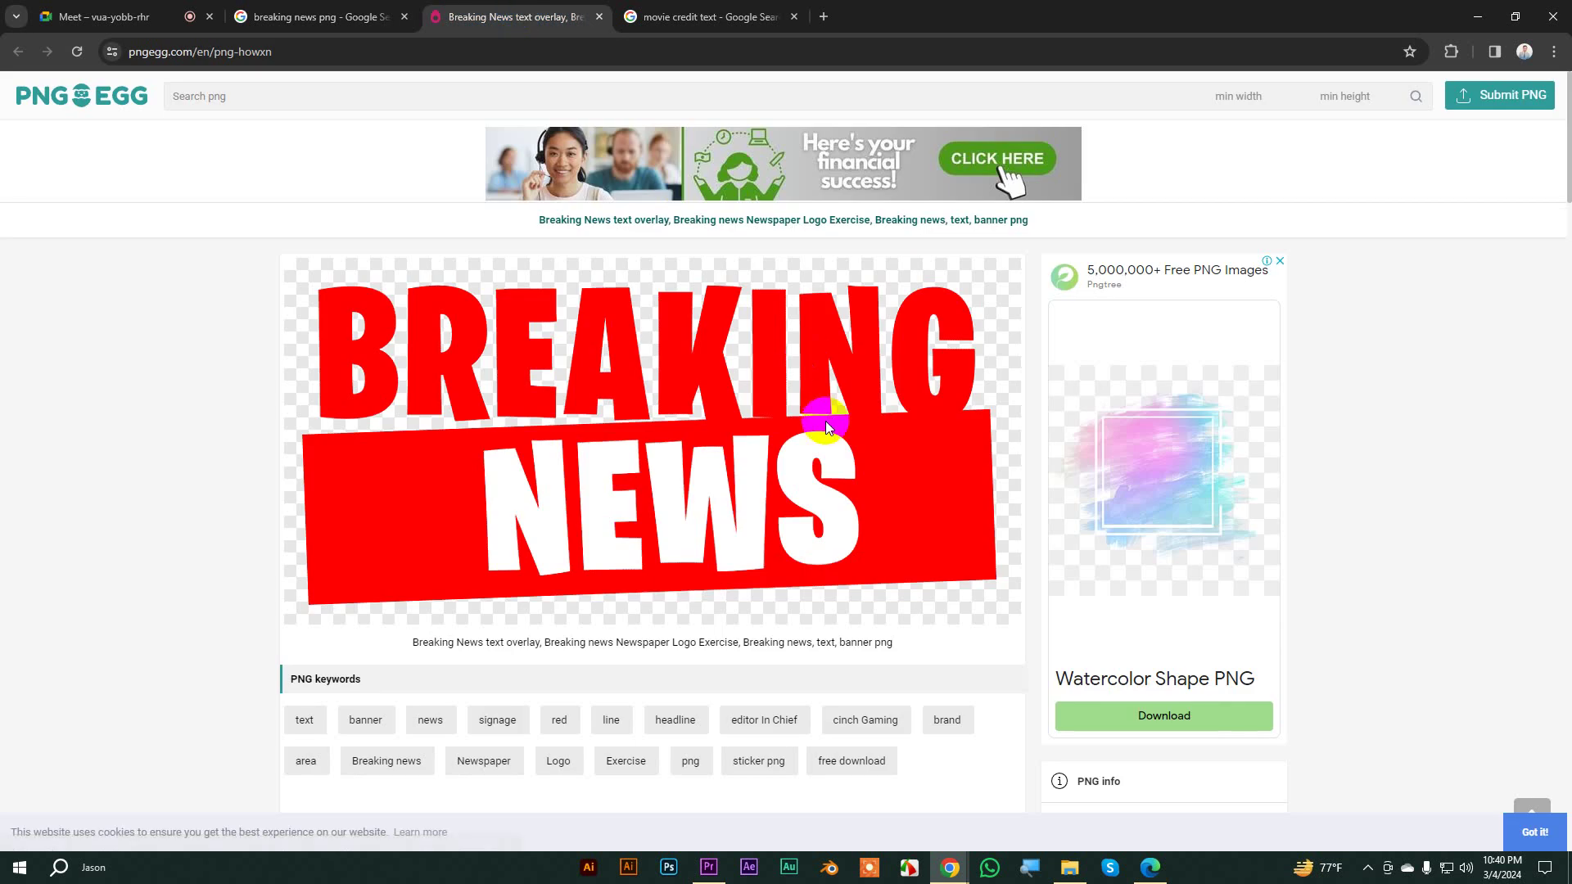
{"action": "scroll", "coordinate": [823, 430], "scroll_direction": "down", "scroll_amount": 14}
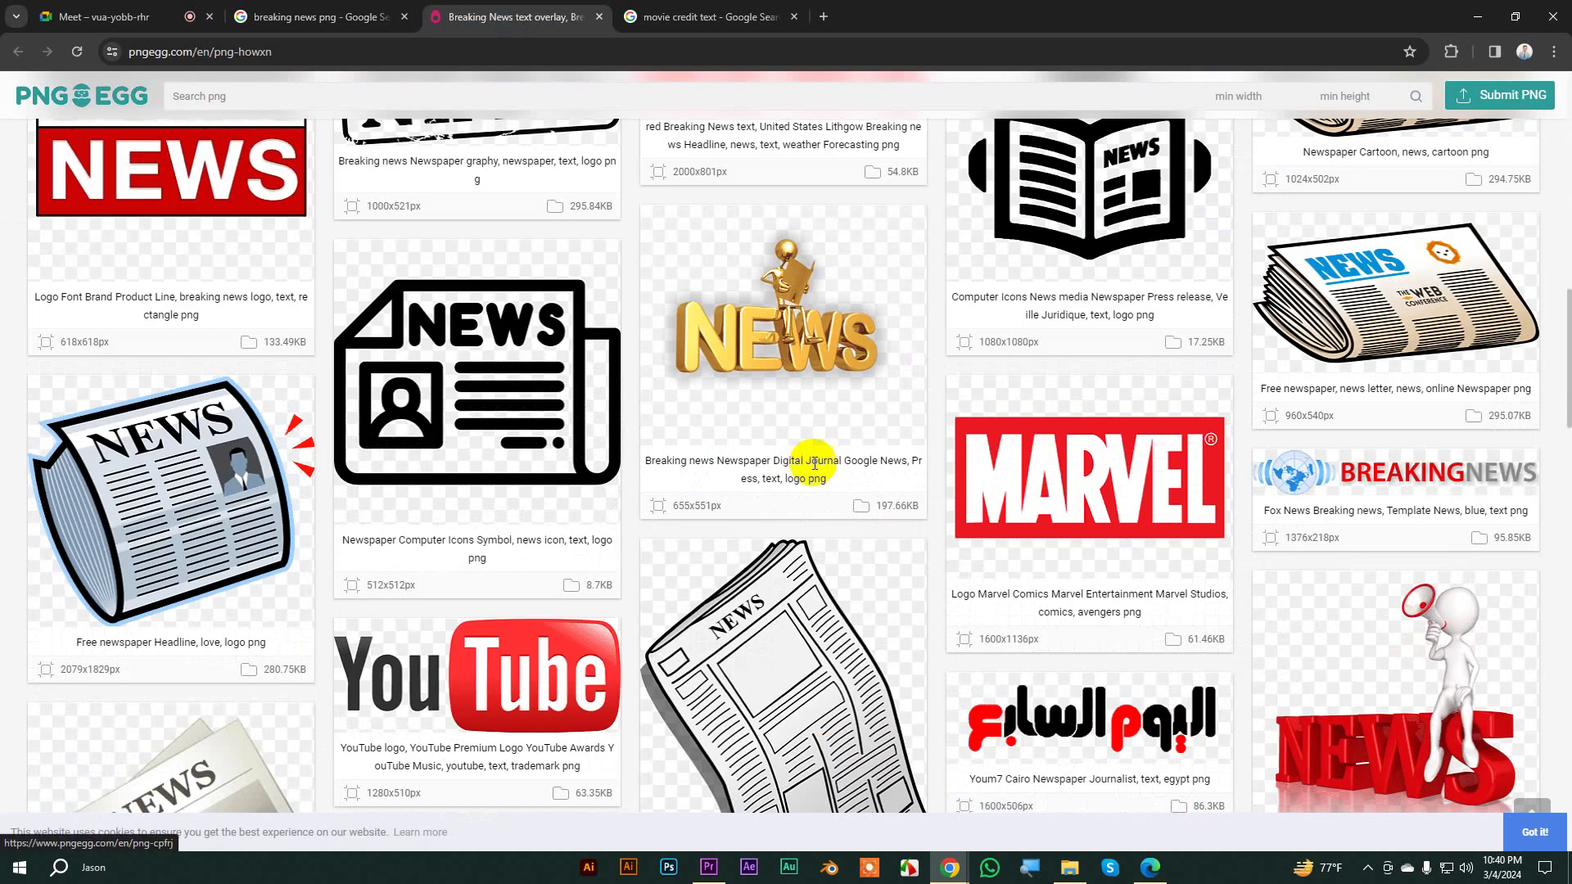
{"action": "scroll", "coordinate": [815, 471], "scroll_direction": "up", "scroll_amount": 2}
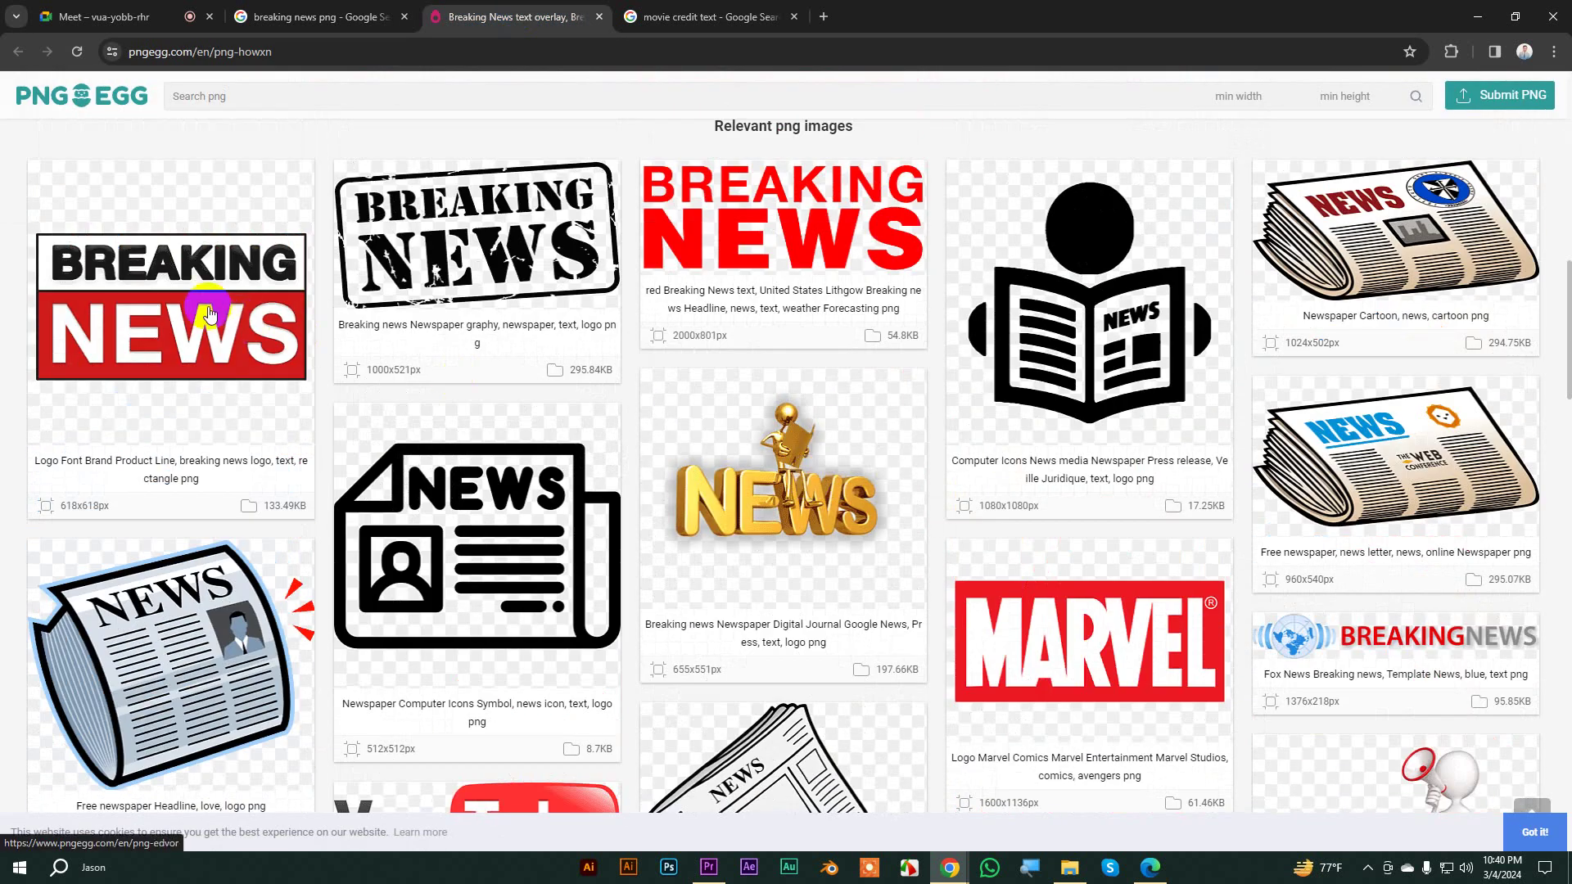
{"action": "left_click", "coordinate": [209, 311]}
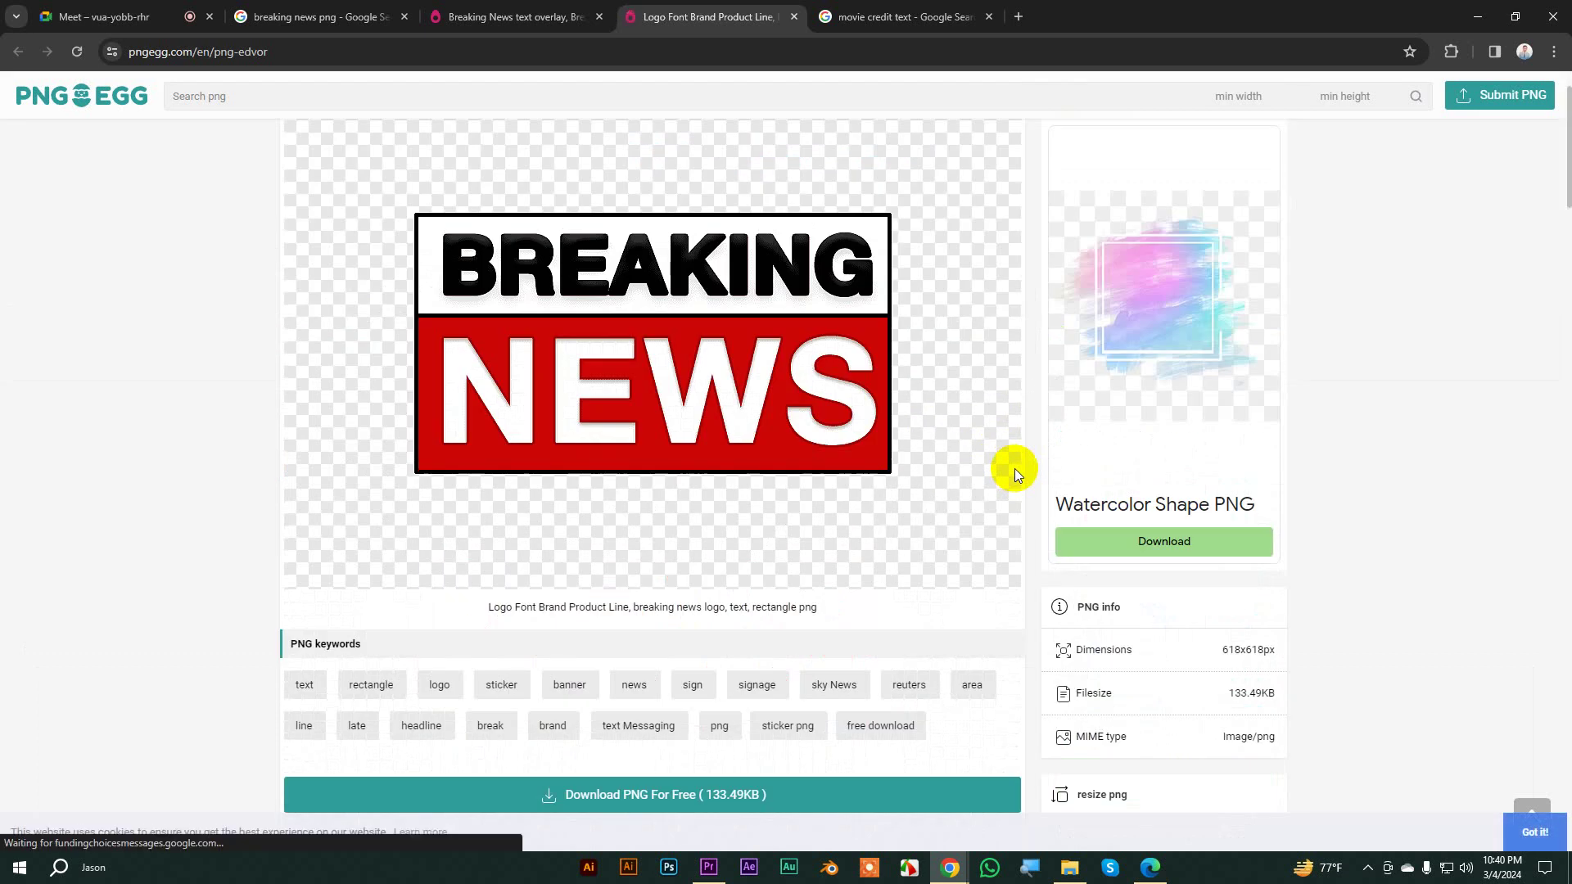
Step: Download the breaking news logo PNG from PNGEgg, dismissing the ad and completing the human verification challenge
{"action": "scroll", "coordinate": [966, 475], "scroll_direction": "down", "scroll_amount": 3}
{"action": "left_click", "coordinate": [703, 539]}
{"action": "scroll", "coordinate": [700, 536], "scroll_direction": "down", "scroll_amount": 4}
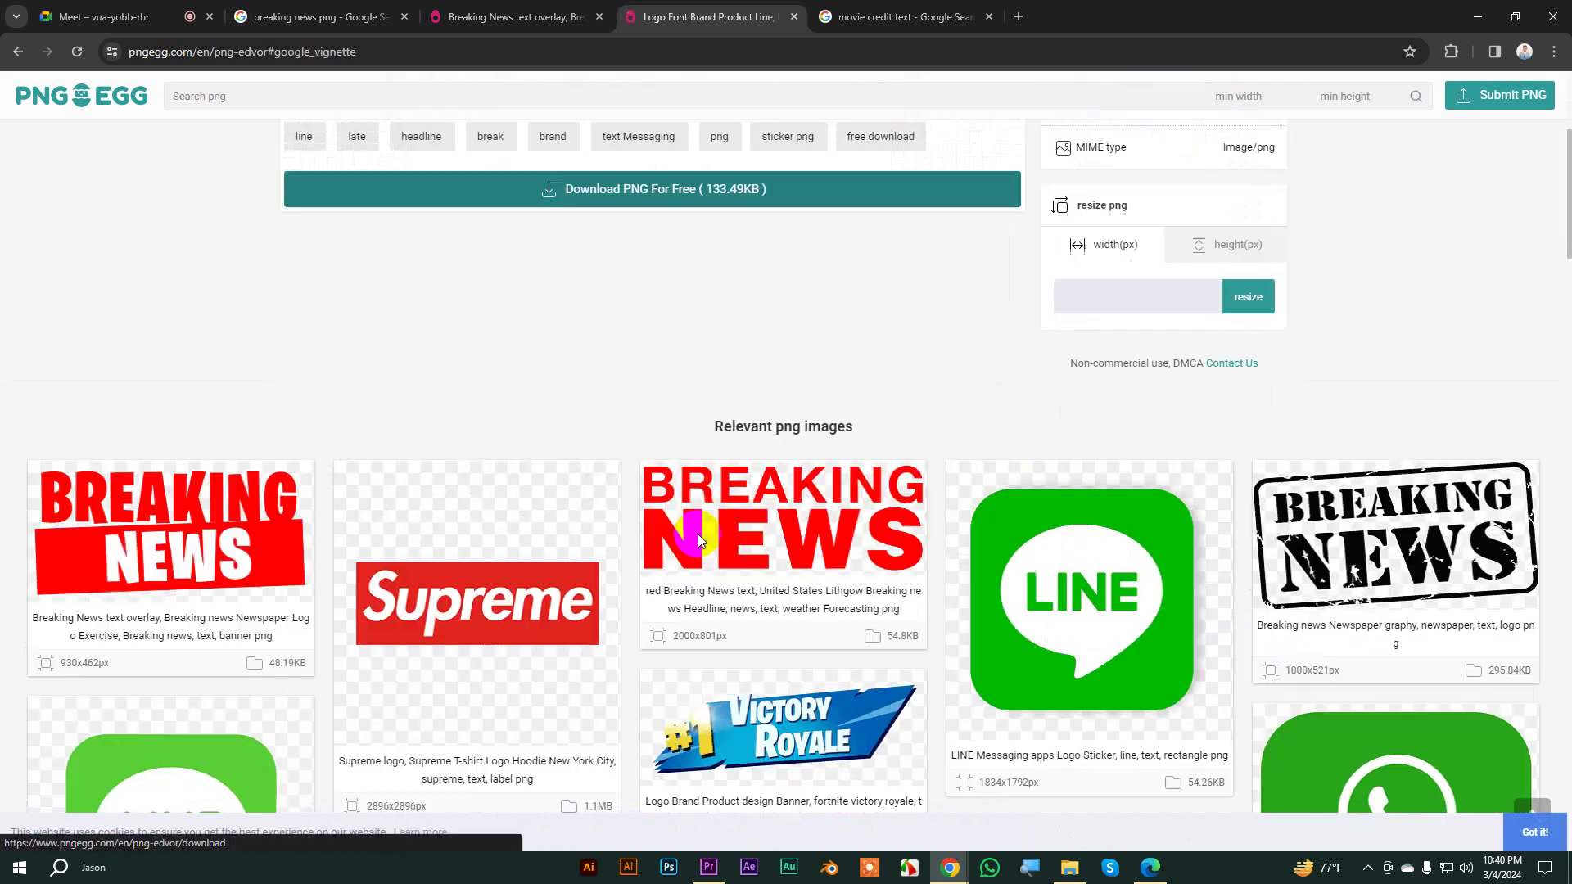
{"action": "left_click", "coordinate": [1308, 281]}
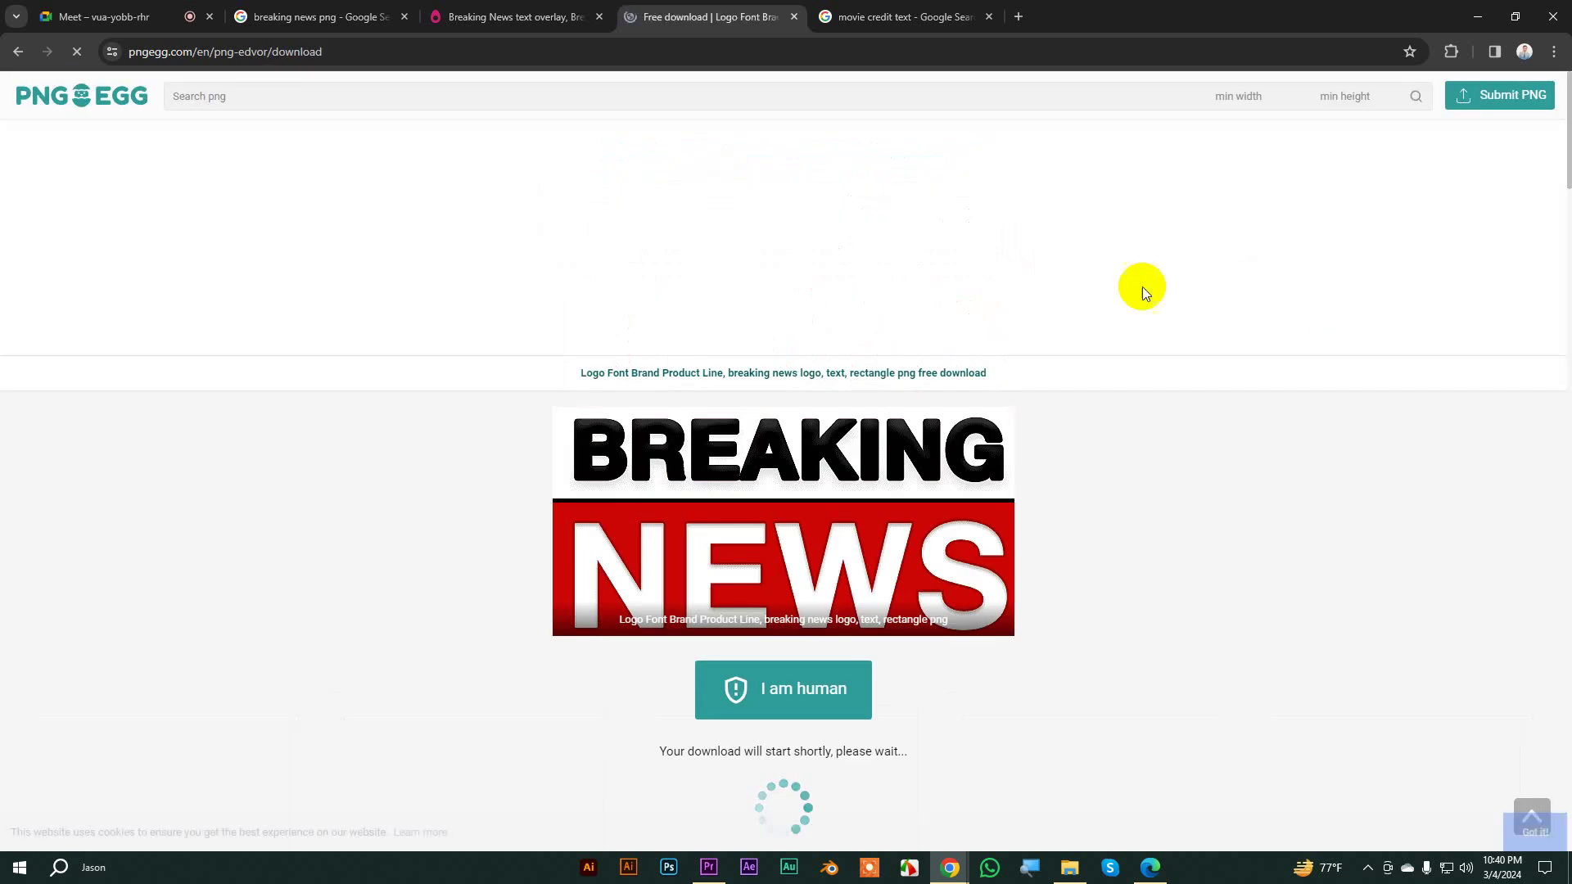
{"action": "scroll", "coordinate": [822, 427], "scroll_direction": "down", "scroll_amount": 5}
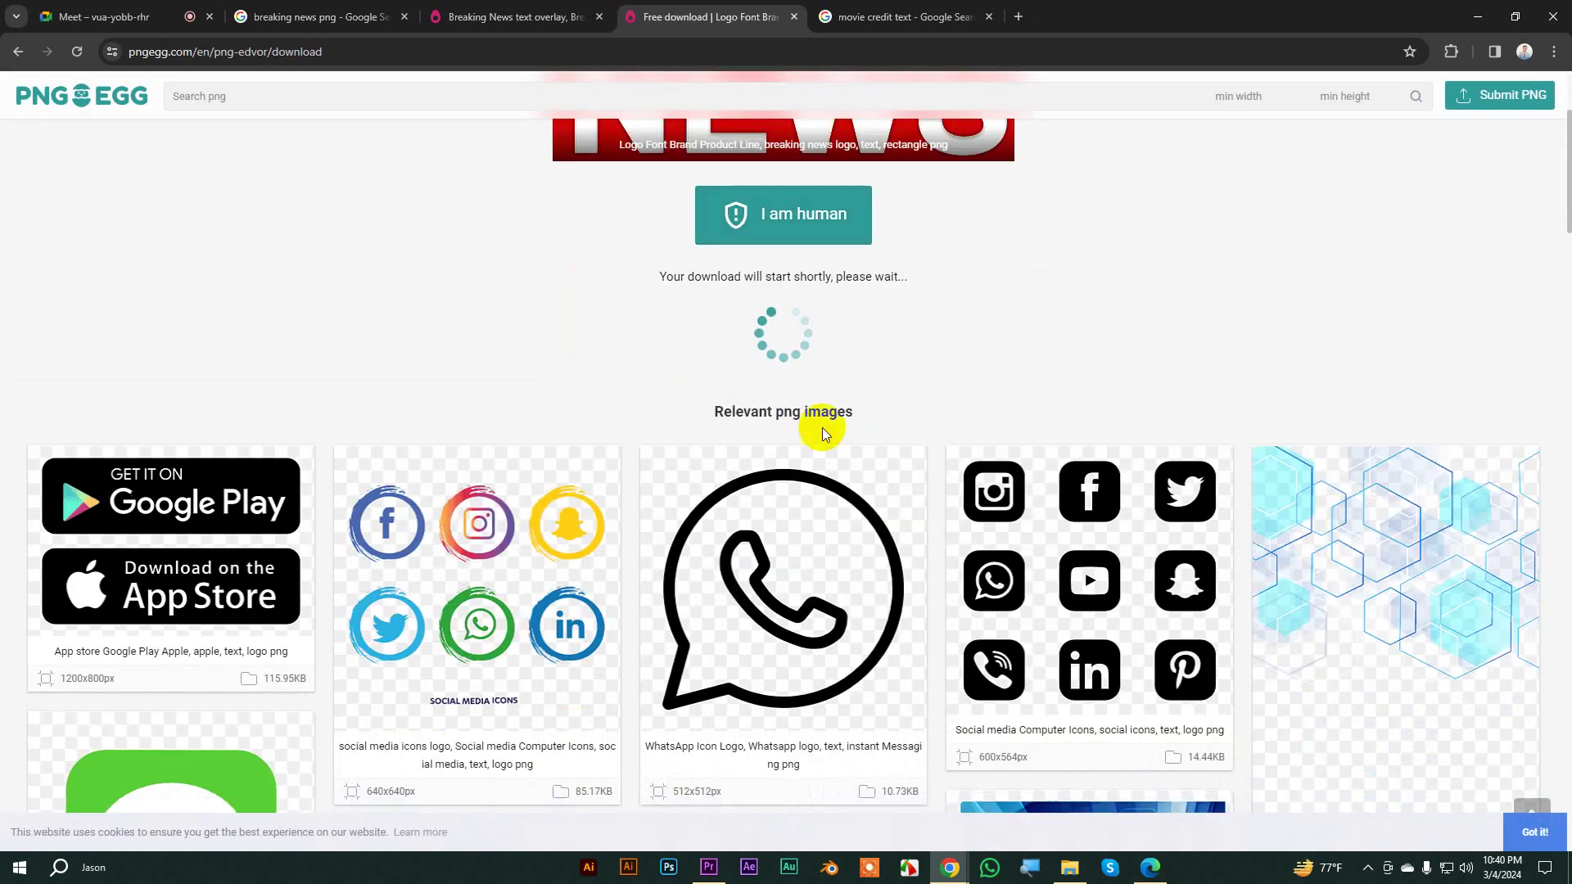
{"action": "left_click", "coordinate": [785, 222]}
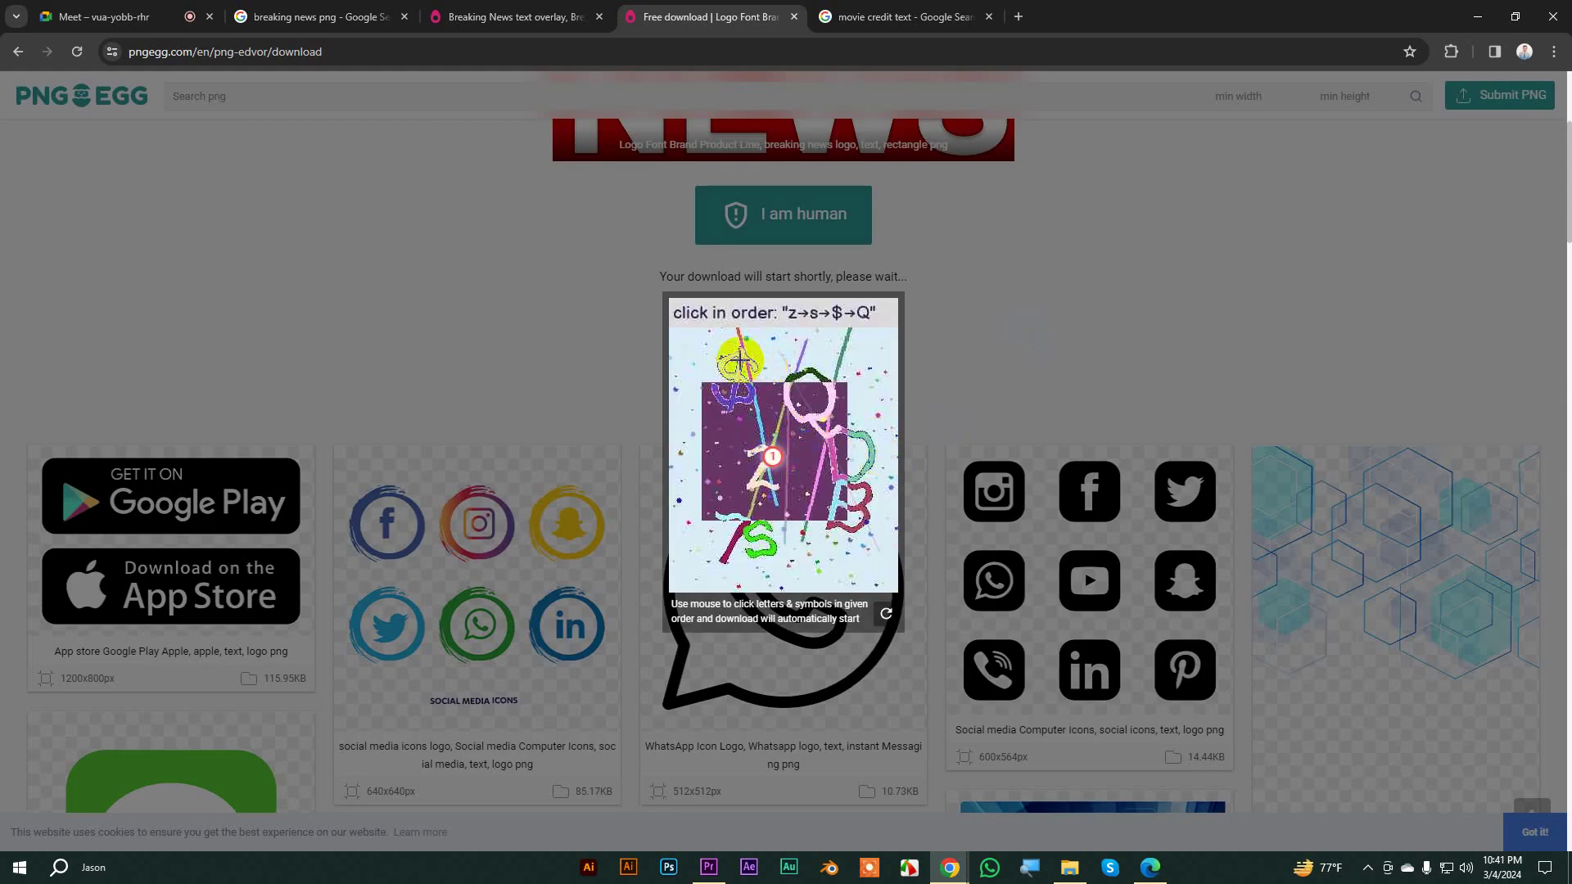
{"action": "left_click", "coordinate": [778, 533]}
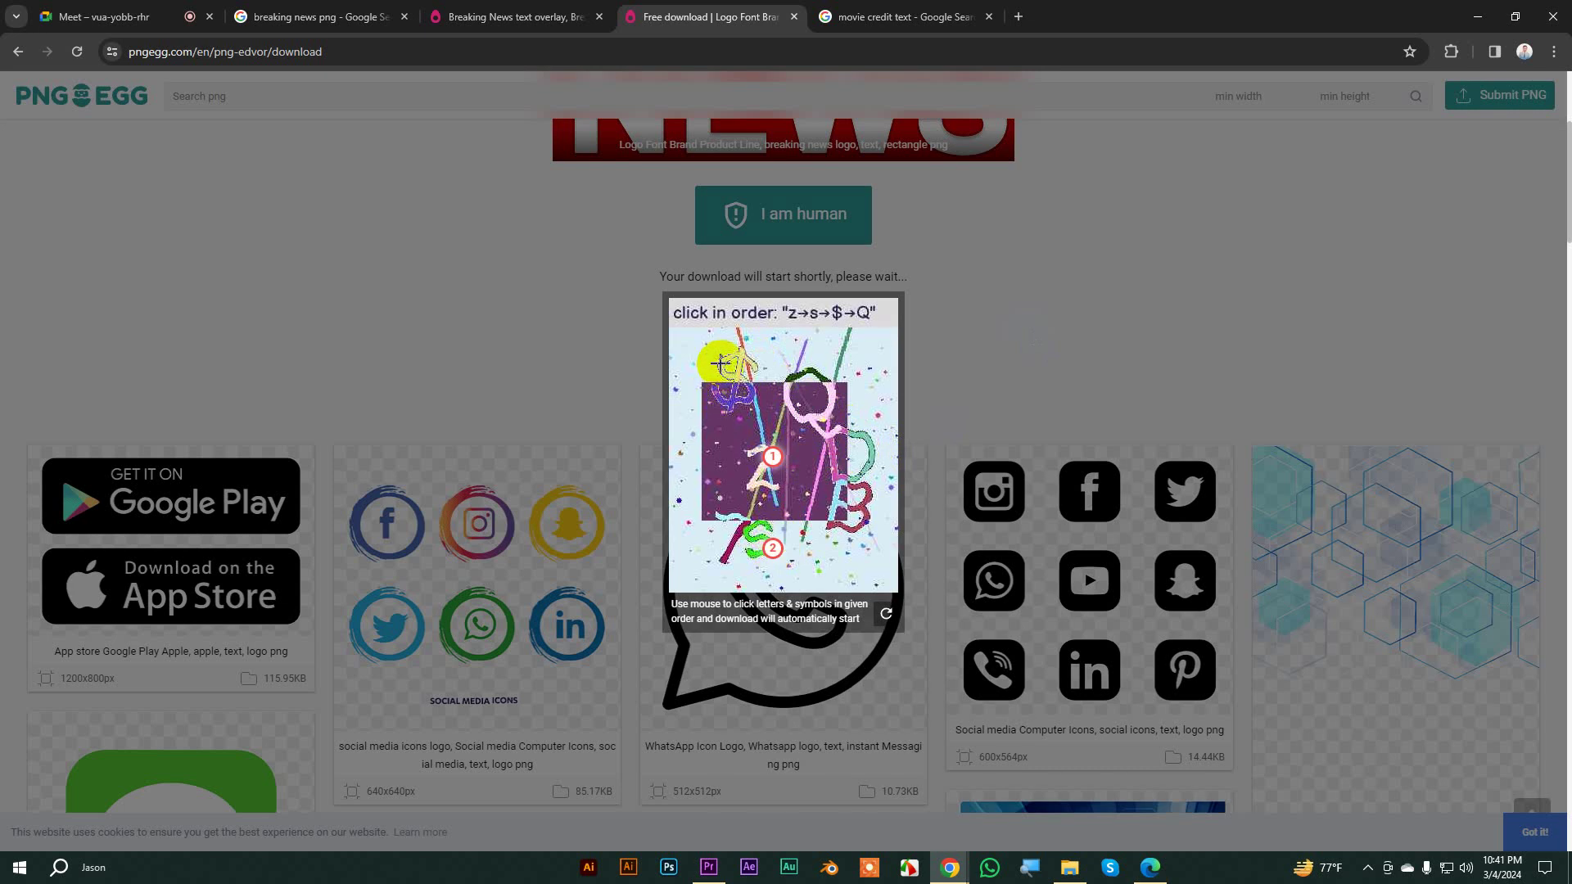
{"action": "left_click", "coordinate": [820, 416]}
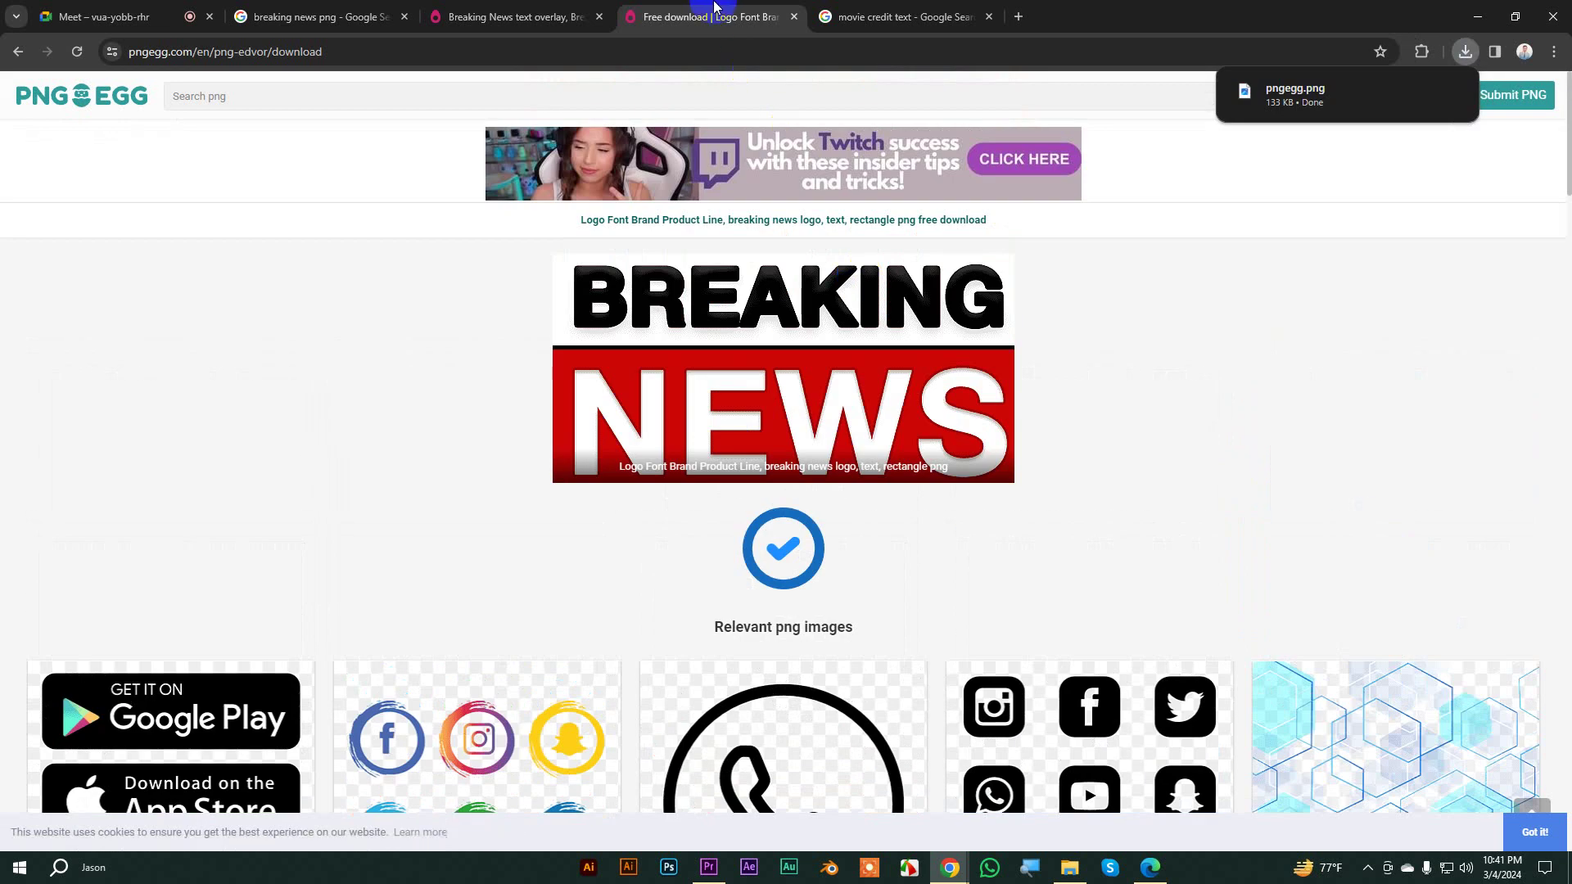
Step: Close the PNGEgg download page and the other open PNGEgg page
{"action": "middle_click", "coordinate": [714, 8]}
{"action": "middle_click", "coordinate": [714, 8]}
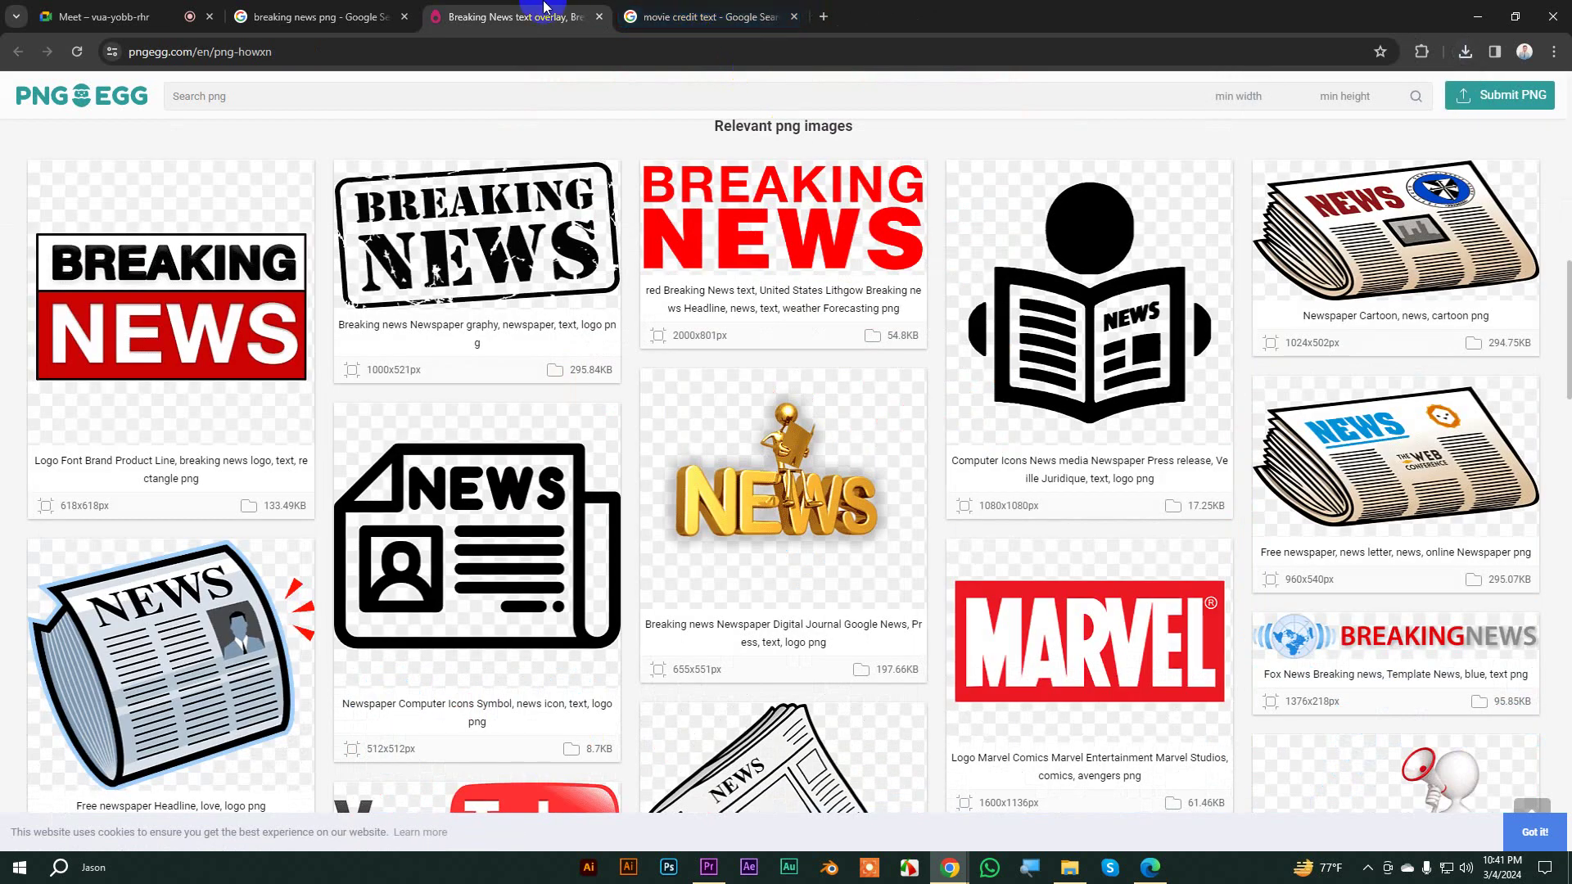
{"action": "middle_click", "coordinate": [543, 6]}
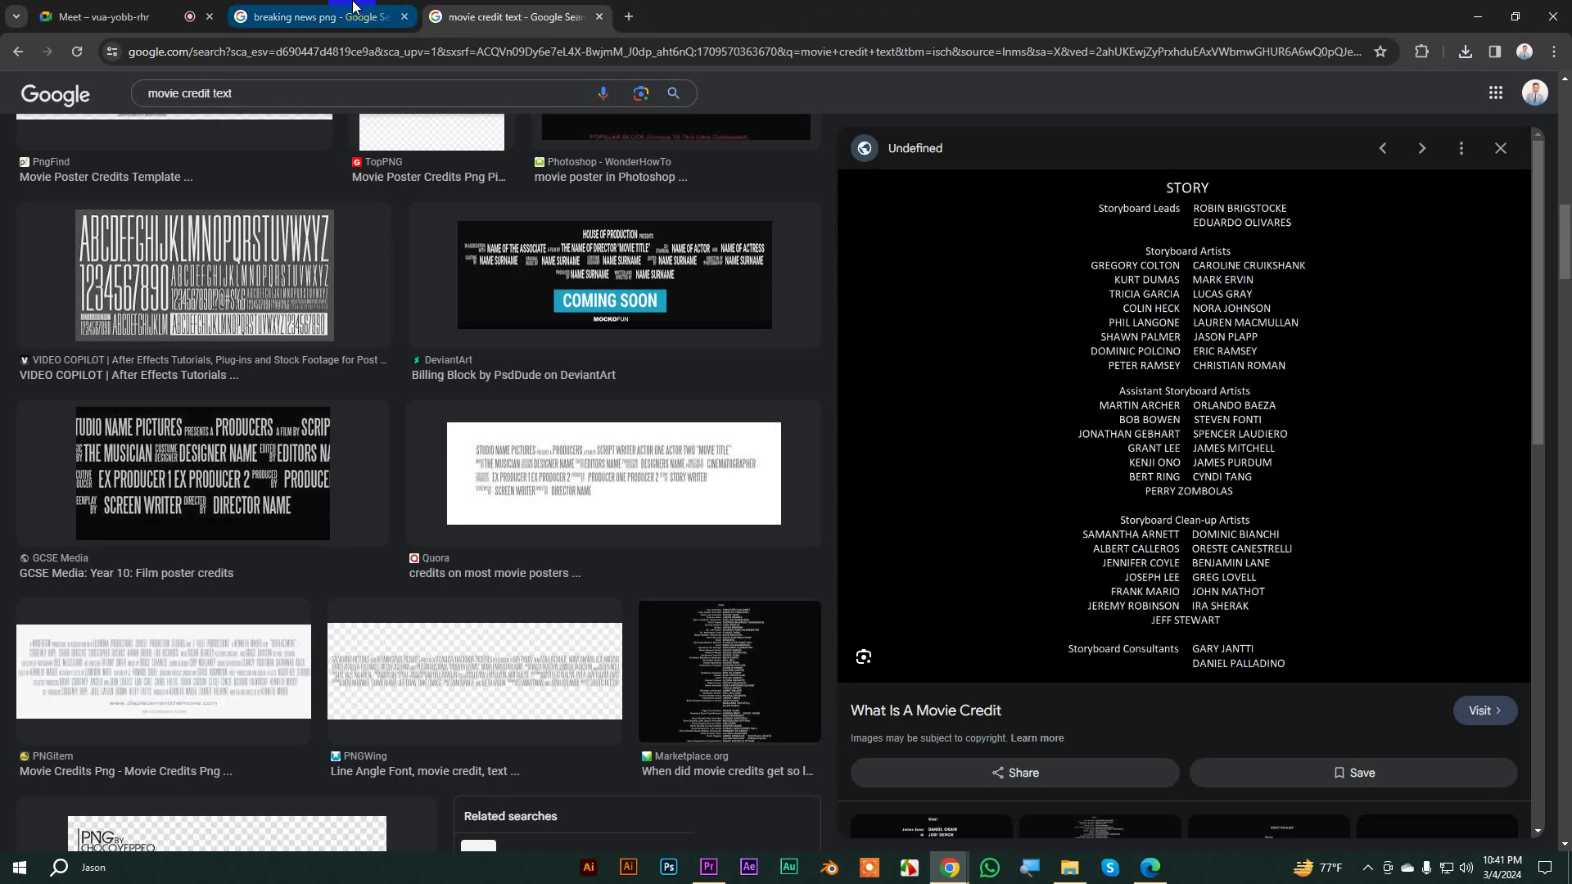
Step: Look through more "breaking news png" image results and return to the movie credit text results
{"action": "left_click", "coordinate": [353, 7]}
{"action": "scroll", "coordinate": [843, 467], "scroll_direction": "up", "scroll_amount": 2}
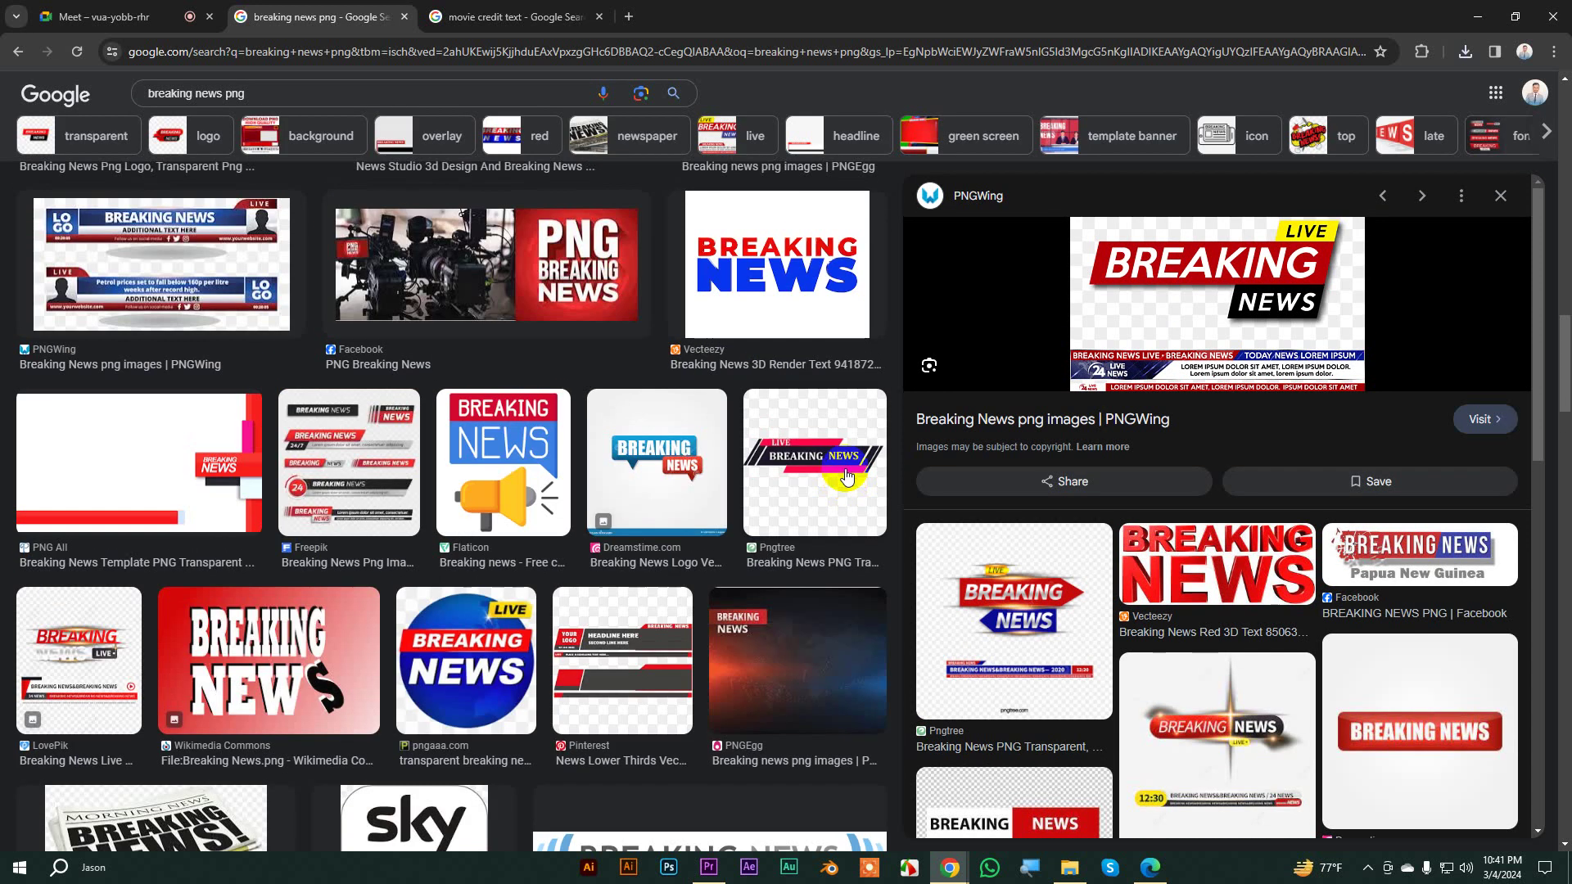
{"action": "scroll", "coordinate": [808, 481], "scroll_direction": "down", "scroll_amount": 5}
{"action": "scroll", "coordinate": [808, 482], "scroll_direction": "down", "scroll_amount": 3}
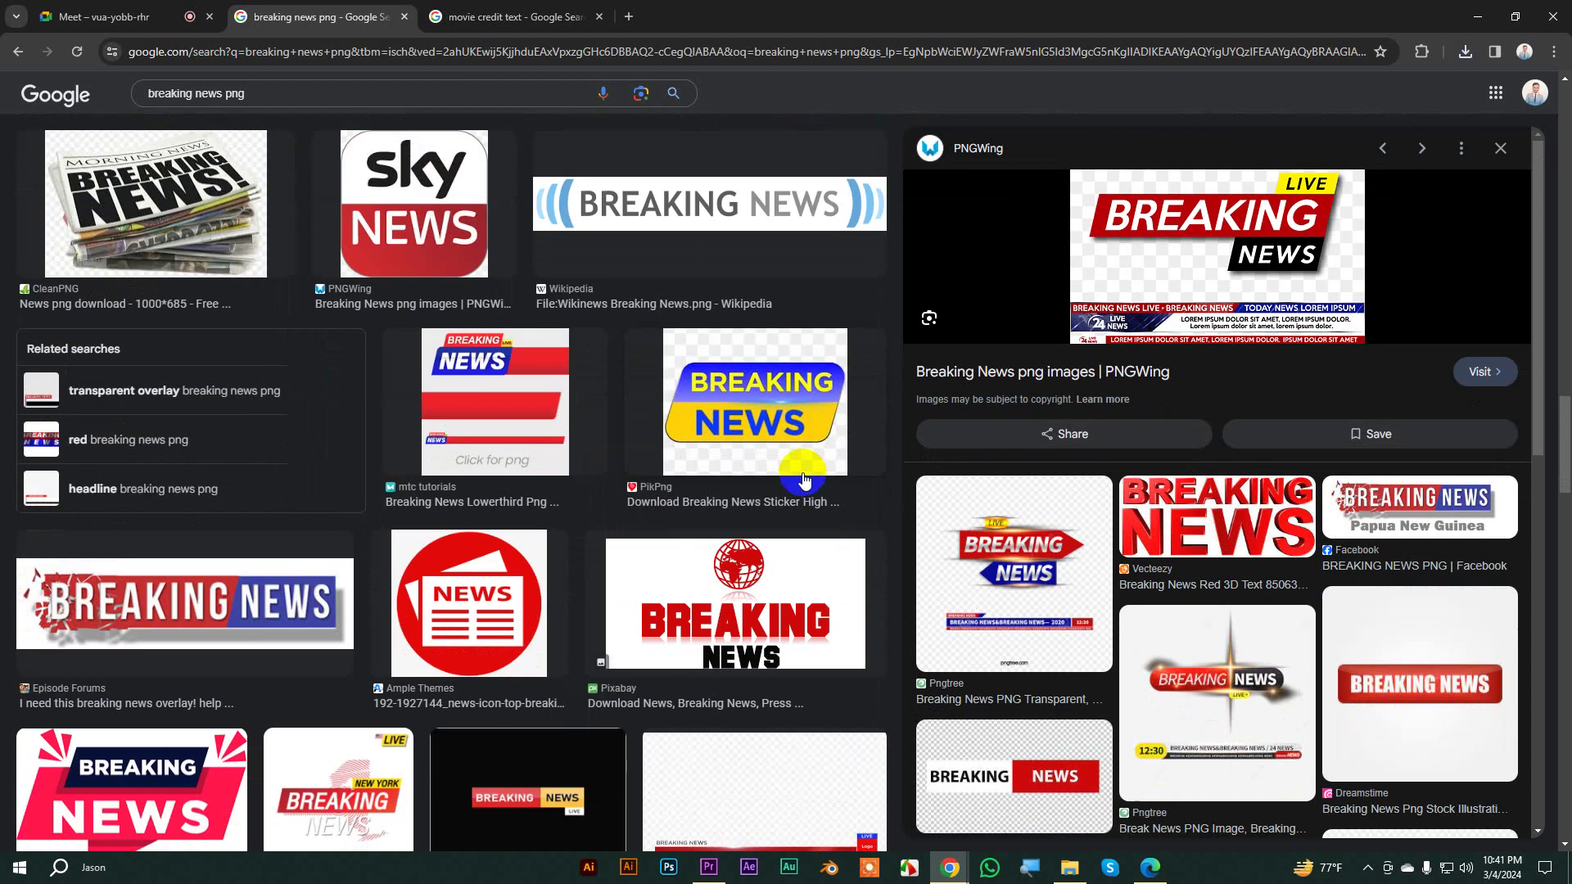
{"action": "scroll", "coordinate": [589, 351], "scroll_direction": "up", "scroll_amount": 5}
{"action": "left_click", "coordinate": [470, 16]}
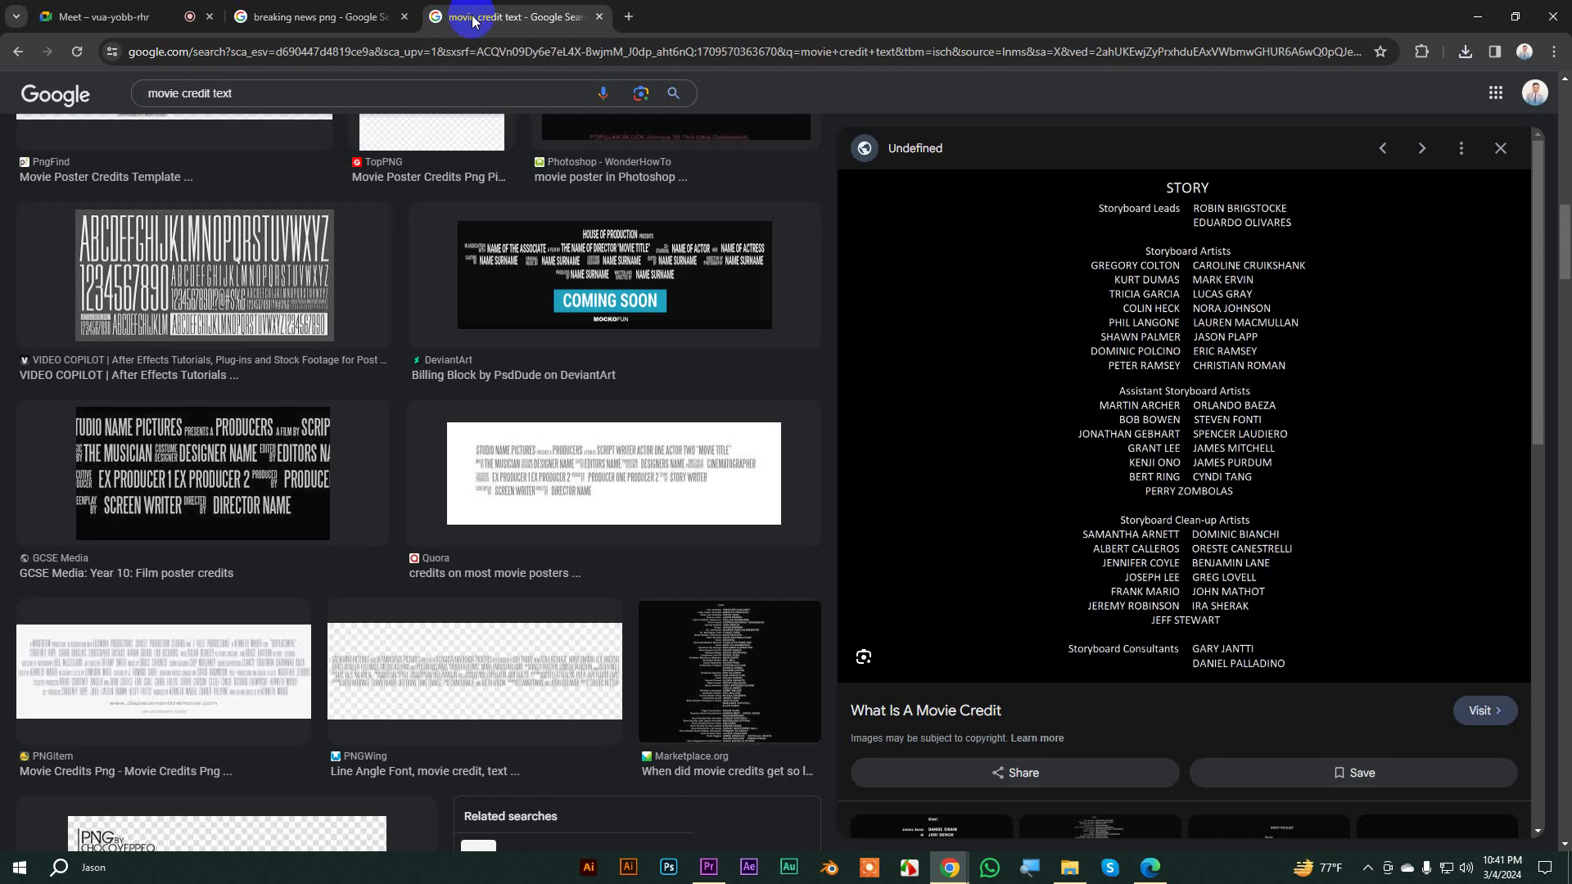
Step: Show all web results for "movie credit text" and open the TipSquirrel, StudioBinder, Affinity forum, Pinterest and Wrapbook results in separate tabs
{"action": "scroll", "coordinate": [214, 123], "scroll_direction": "up", "scroll_amount": 10}
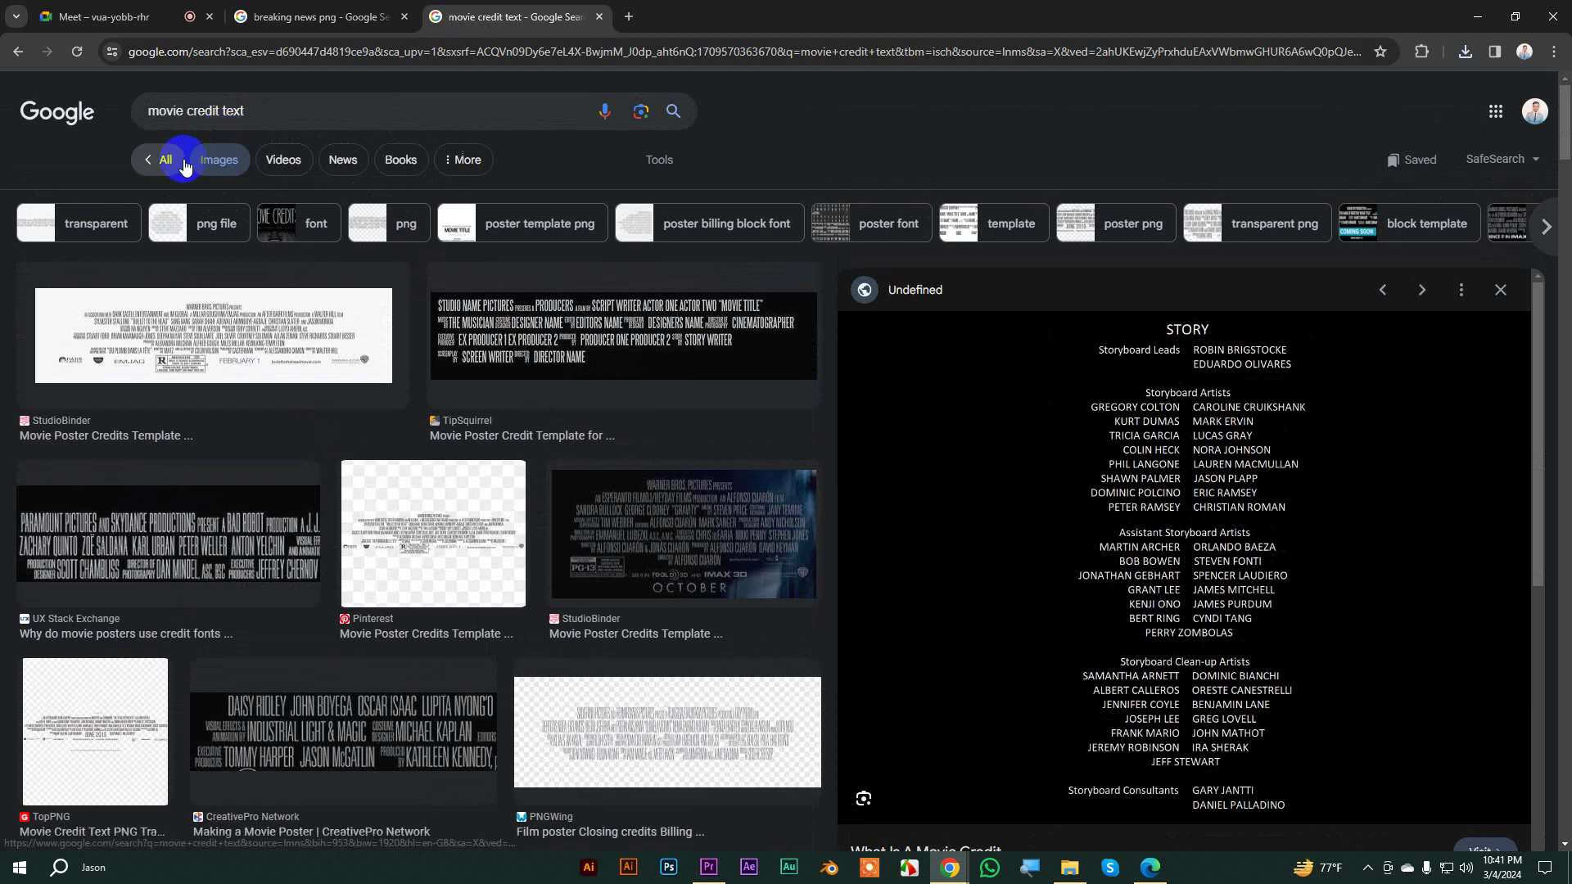
{"action": "left_click", "coordinate": [151, 161]}
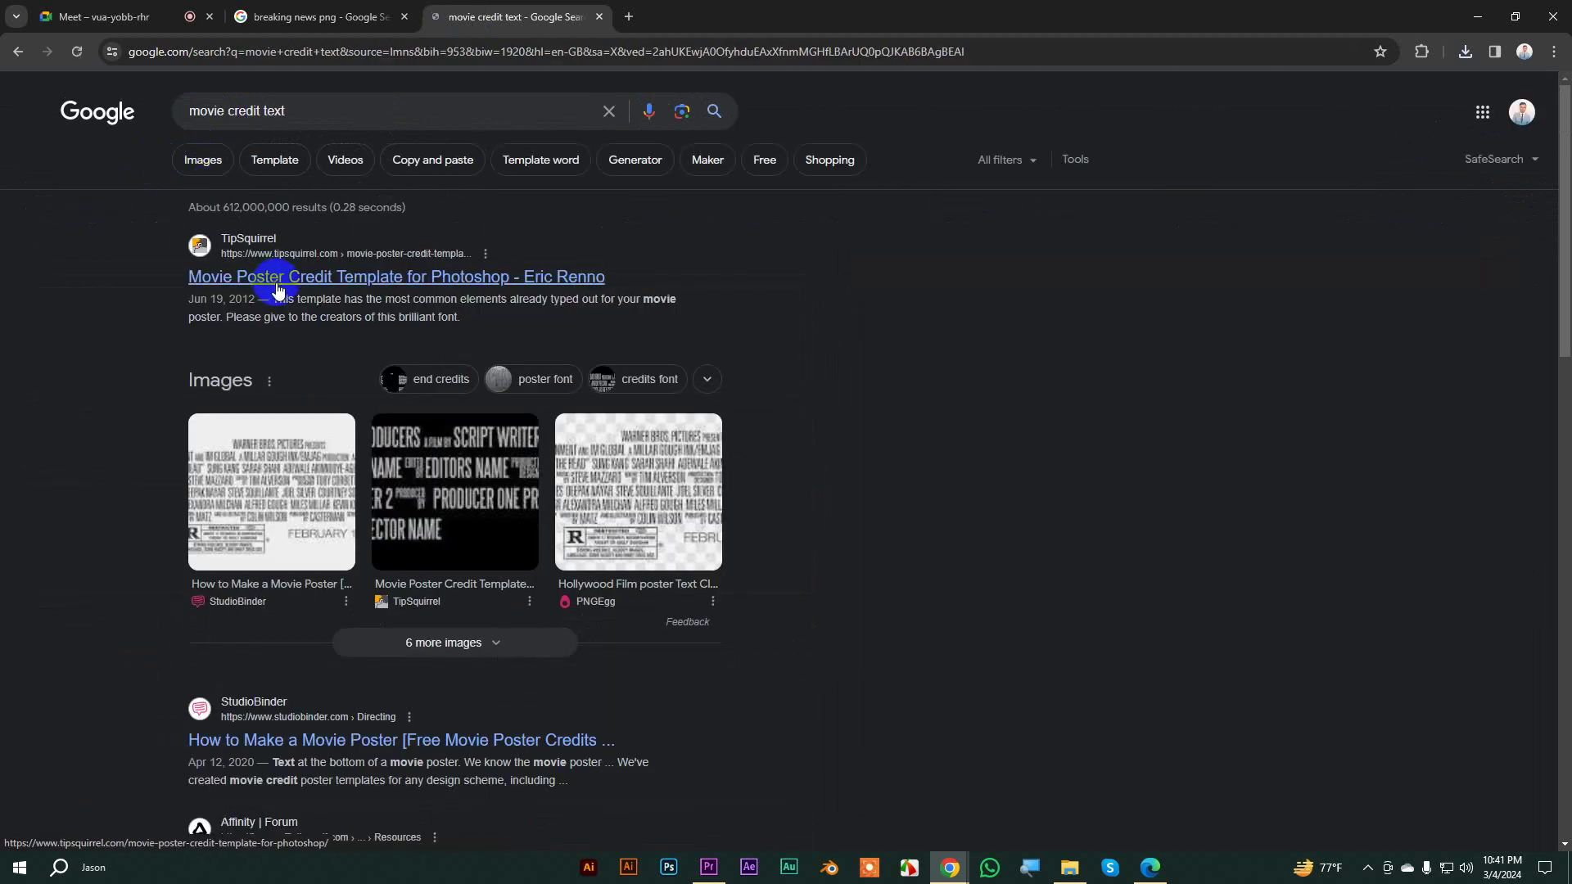
{"action": "middle_click", "coordinate": [352, 275]}
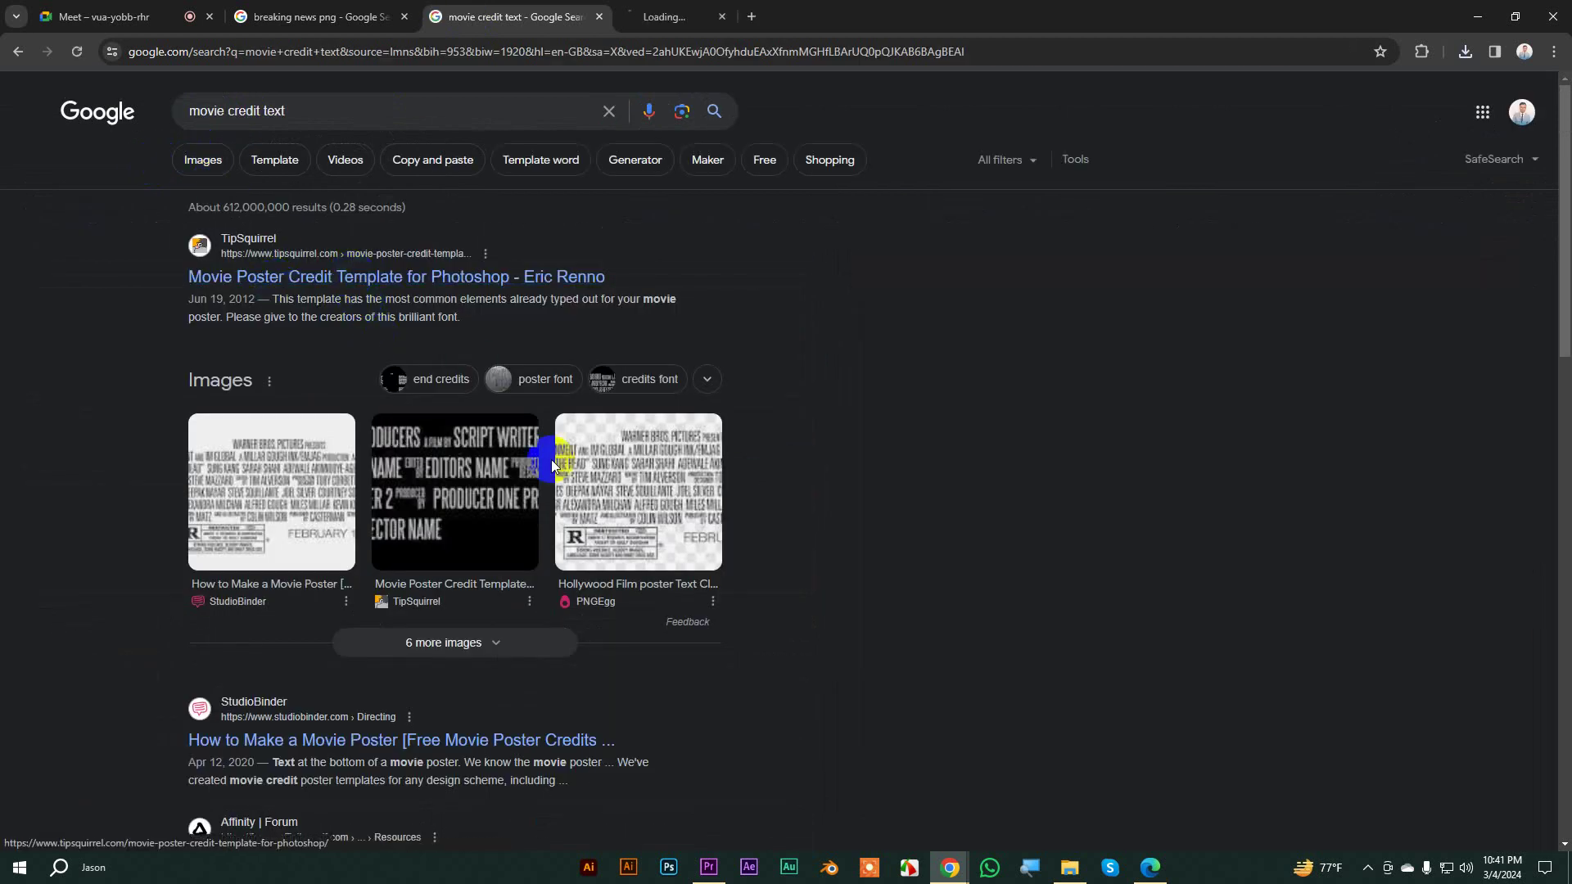
{"action": "scroll", "coordinate": [528, 458], "scroll_direction": "down", "scroll_amount": 5}
{"action": "middle_click", "coordinate": [297, 457]}
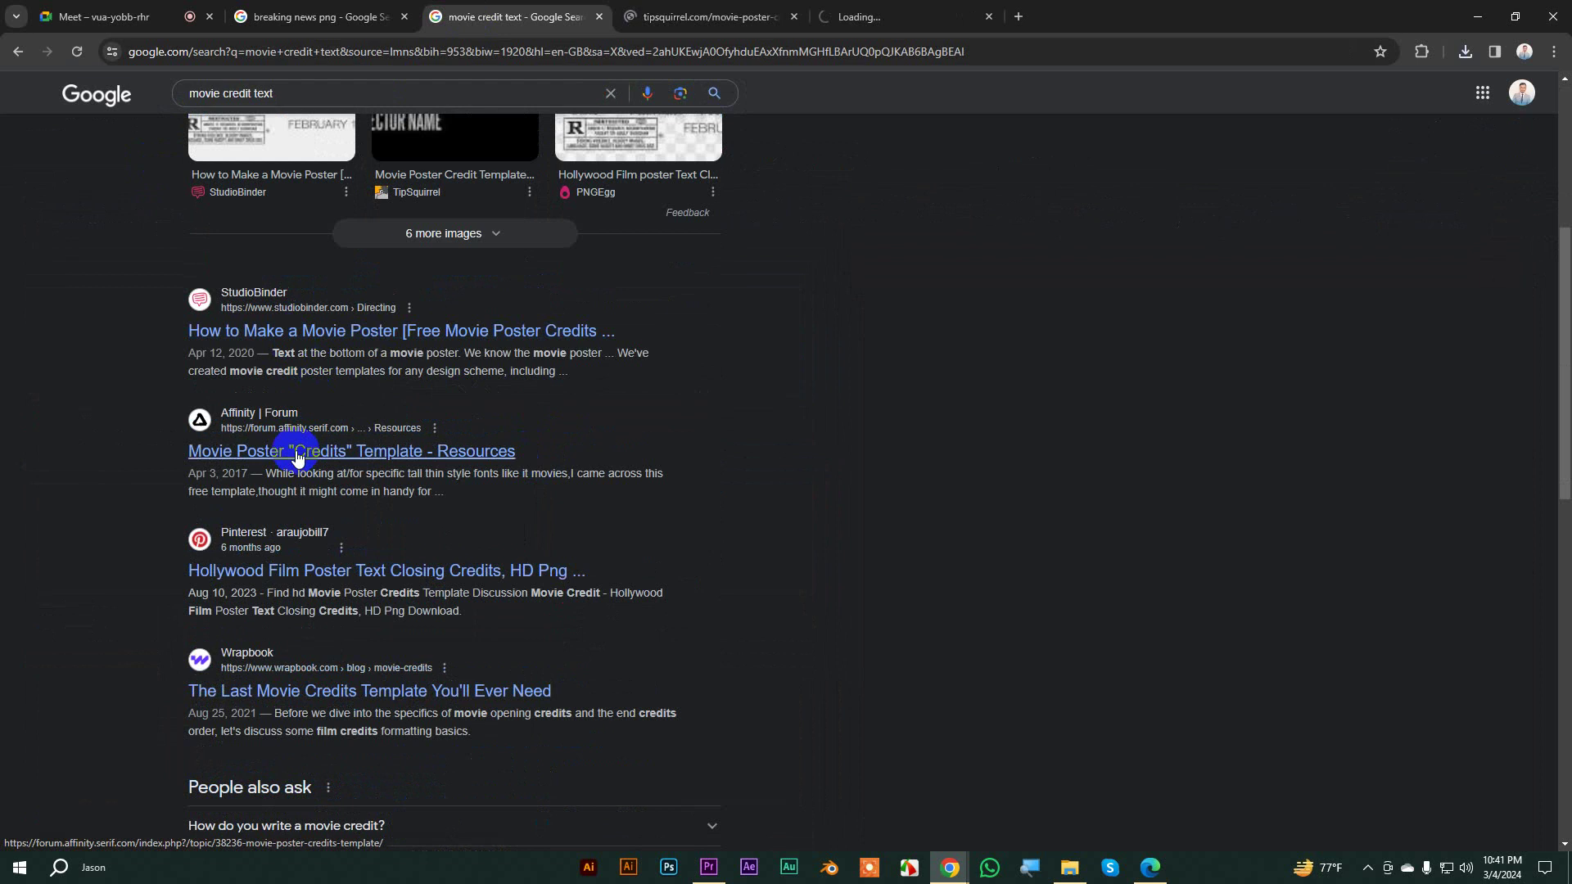
{"action": "scroll", "coordinate": [474, 460], "scroll_direction": "down", "scroll_amount": 5}
{"action": "scroll", "coordinate": [362, 237], "scroll_direction": "up", "scroll_amount": 1}
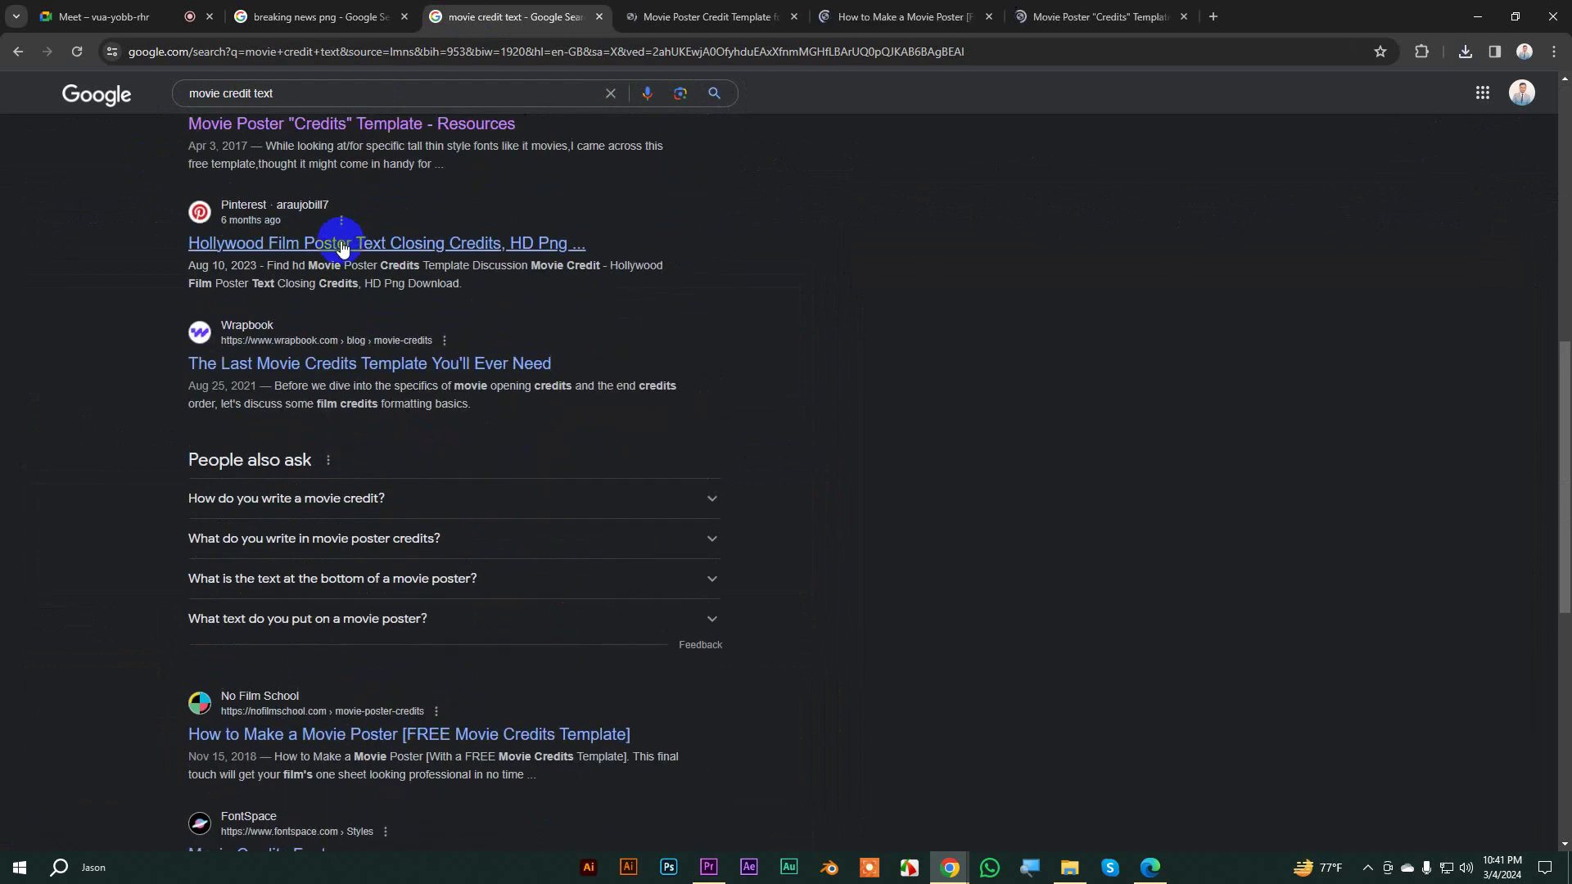
{"action": "middle_click", "coordinate": [342, 248]}
{"action": "middle_click", "coordinate": [390, 361]}
Step: Look through the TipSquirrel page on the movie poster credit template for Photoshop
{"action": "left_click", "coordinate": [679, 18]}
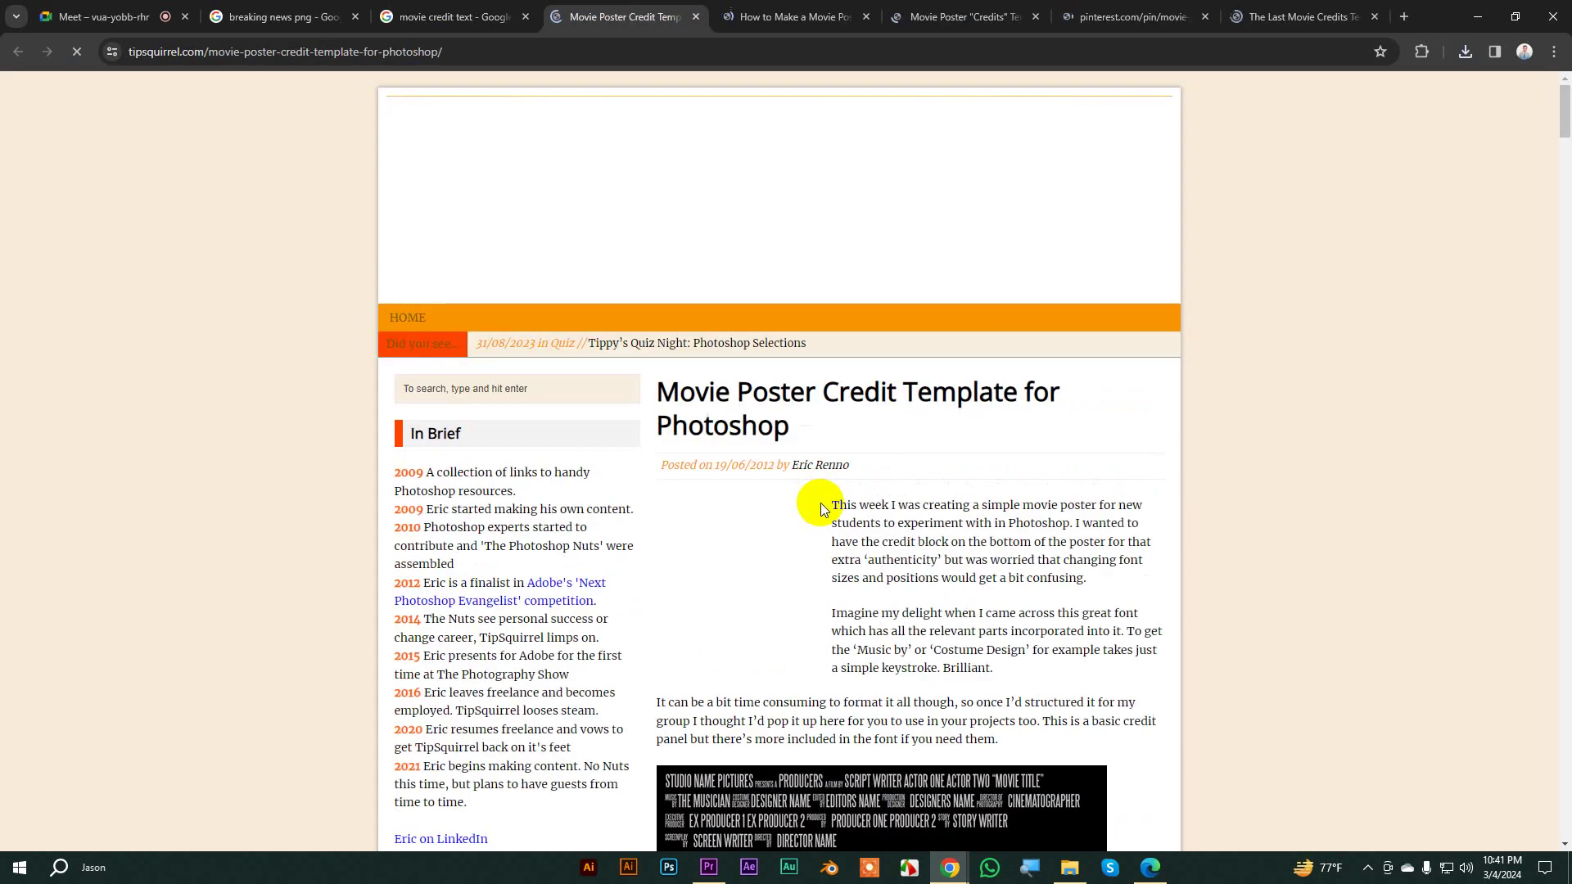
{"action": "scroll", "coordinate": [819, 504], "scroll_direction": "down", "scroll_amount": 6}
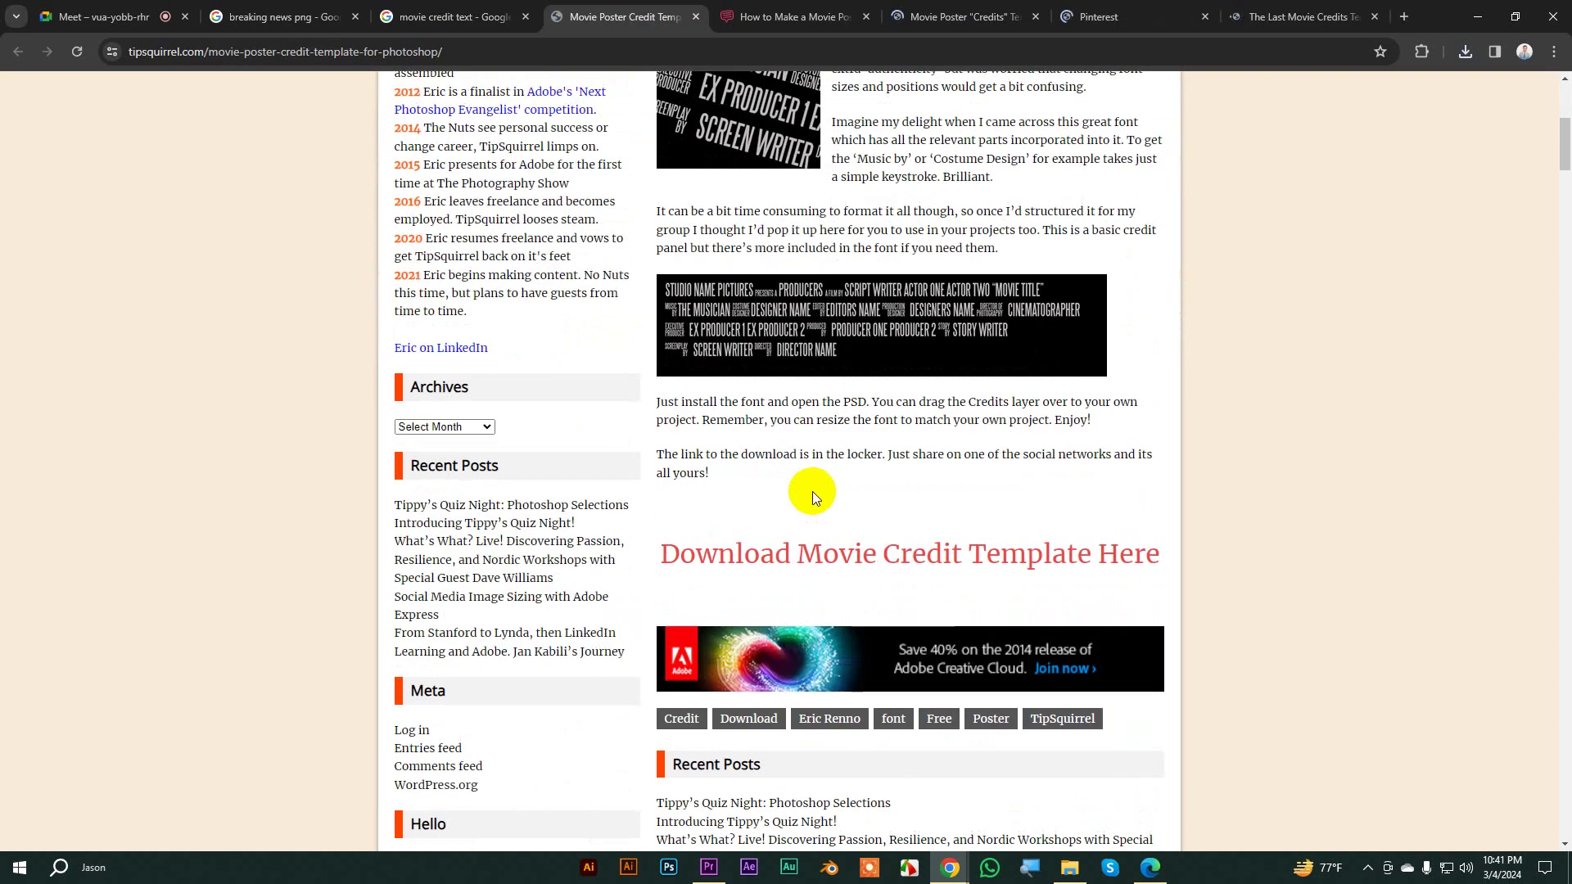
{"action": "scroll", "coordinate": [813, 497], "scroll_direction": "down", "scroll_amount": 5}
{"action": "scroll", "coordinate": [810, 495], "scroll_direction": "down", "scroll_amount": 6}
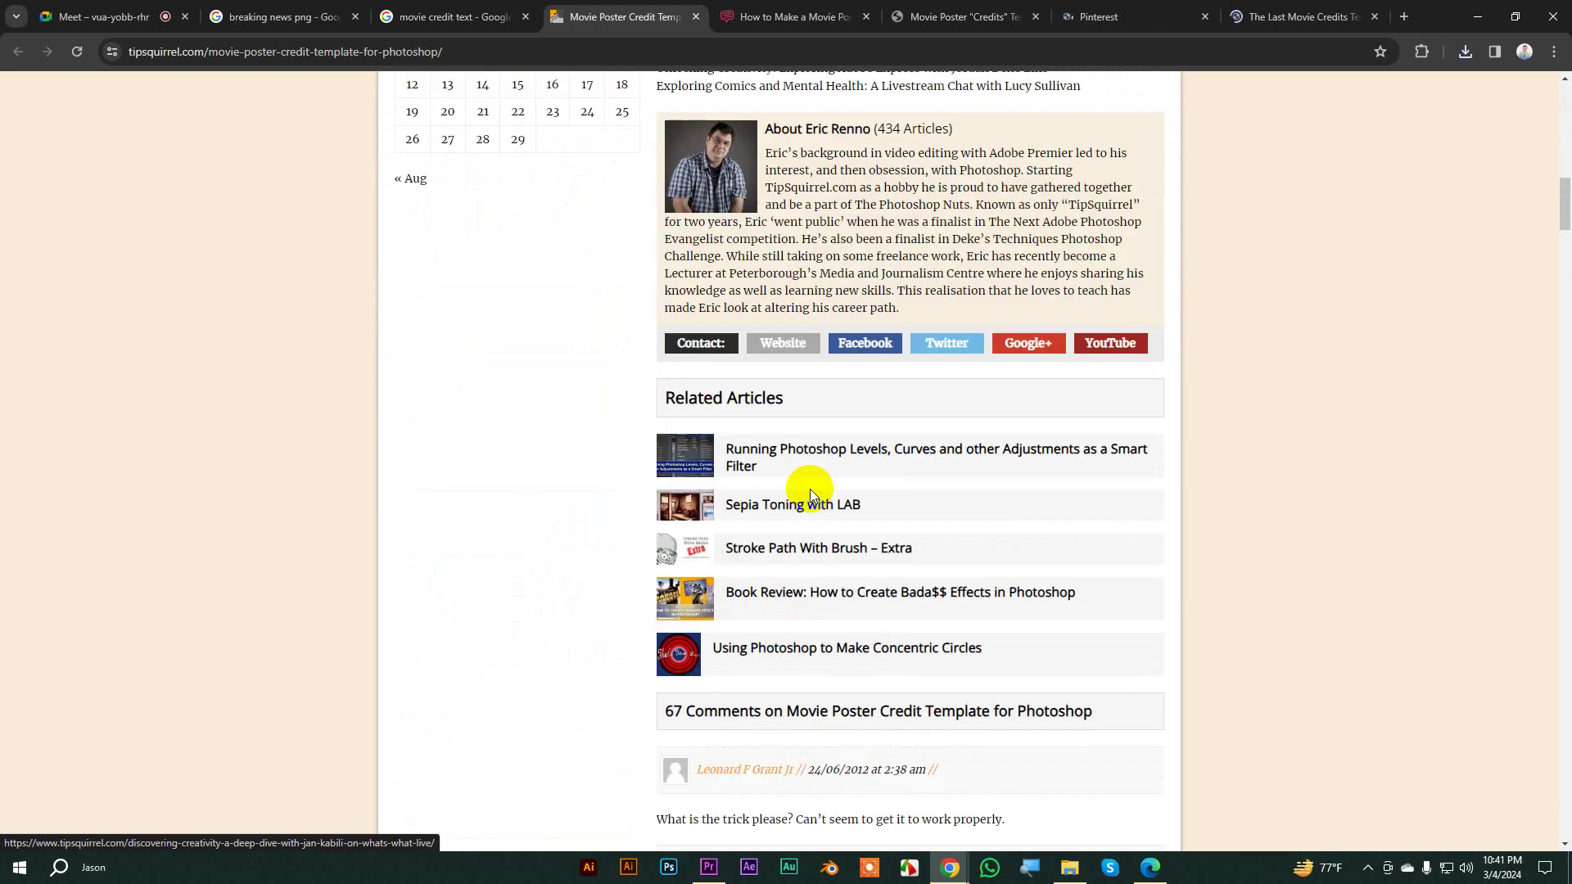
{"action": "scroll", "coordinate": [810, 496], "scroll_direction": "up", "scroll_amount": 13}
{"action": "scroll", "coordinate": [810, 496], "scroll_direction": "up", "scroll_amount": 4}
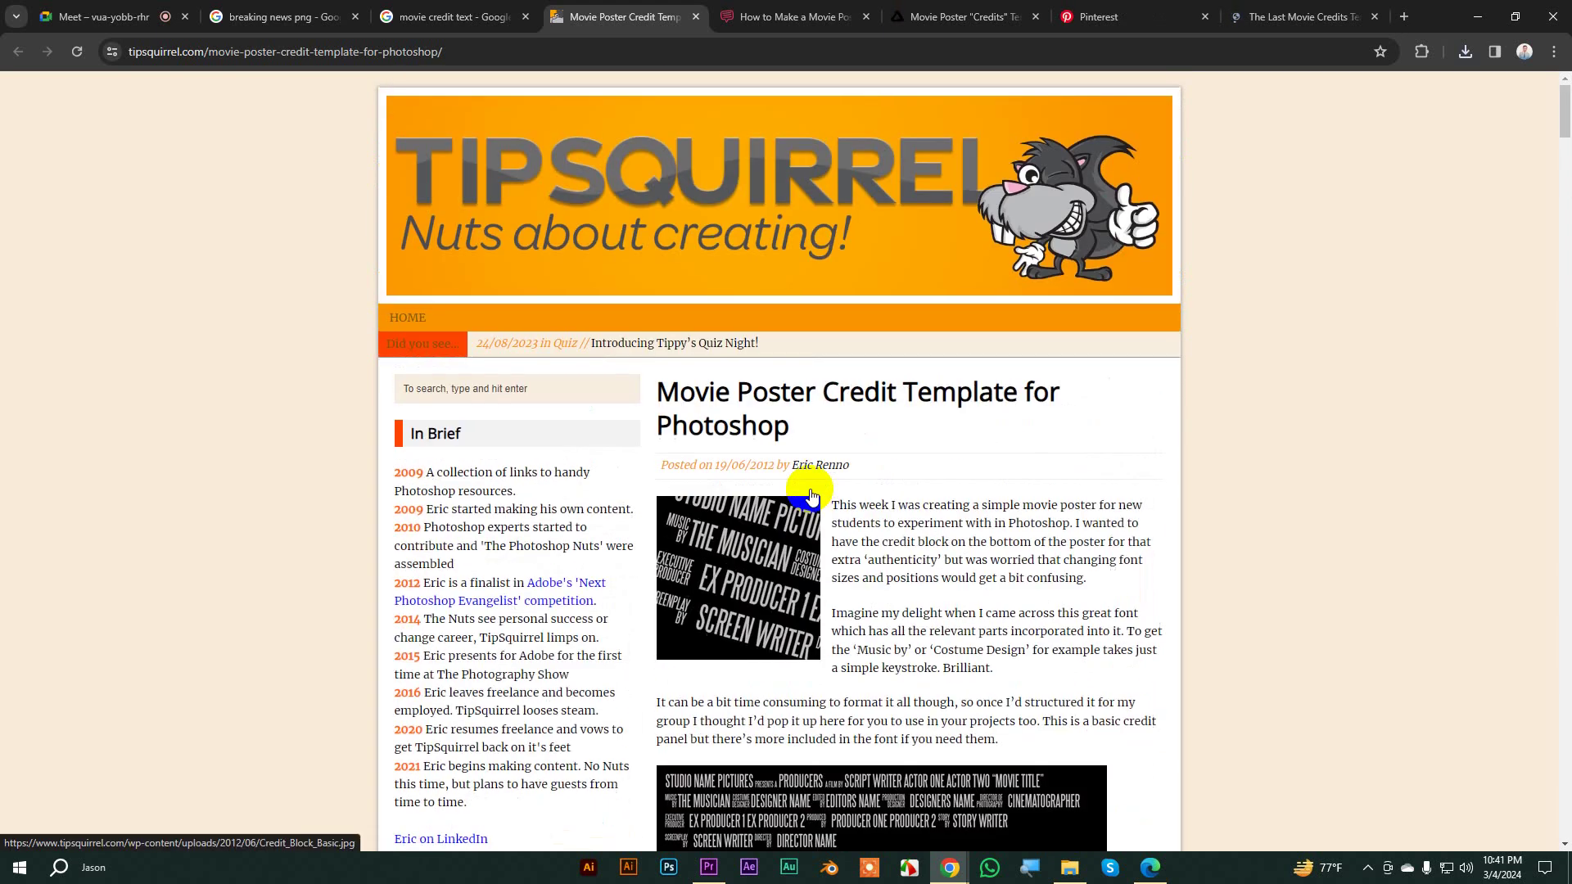
Step: In the StudioBinder article, copy the passage from the "Template types" section down to the paragraph before the related posts
{"action": "left_click", "coordinate": [787, 18]}
{"action": "scroll", "coordinate": [843, 544], "scroll_direction": "down", "scroll_amount": 9}
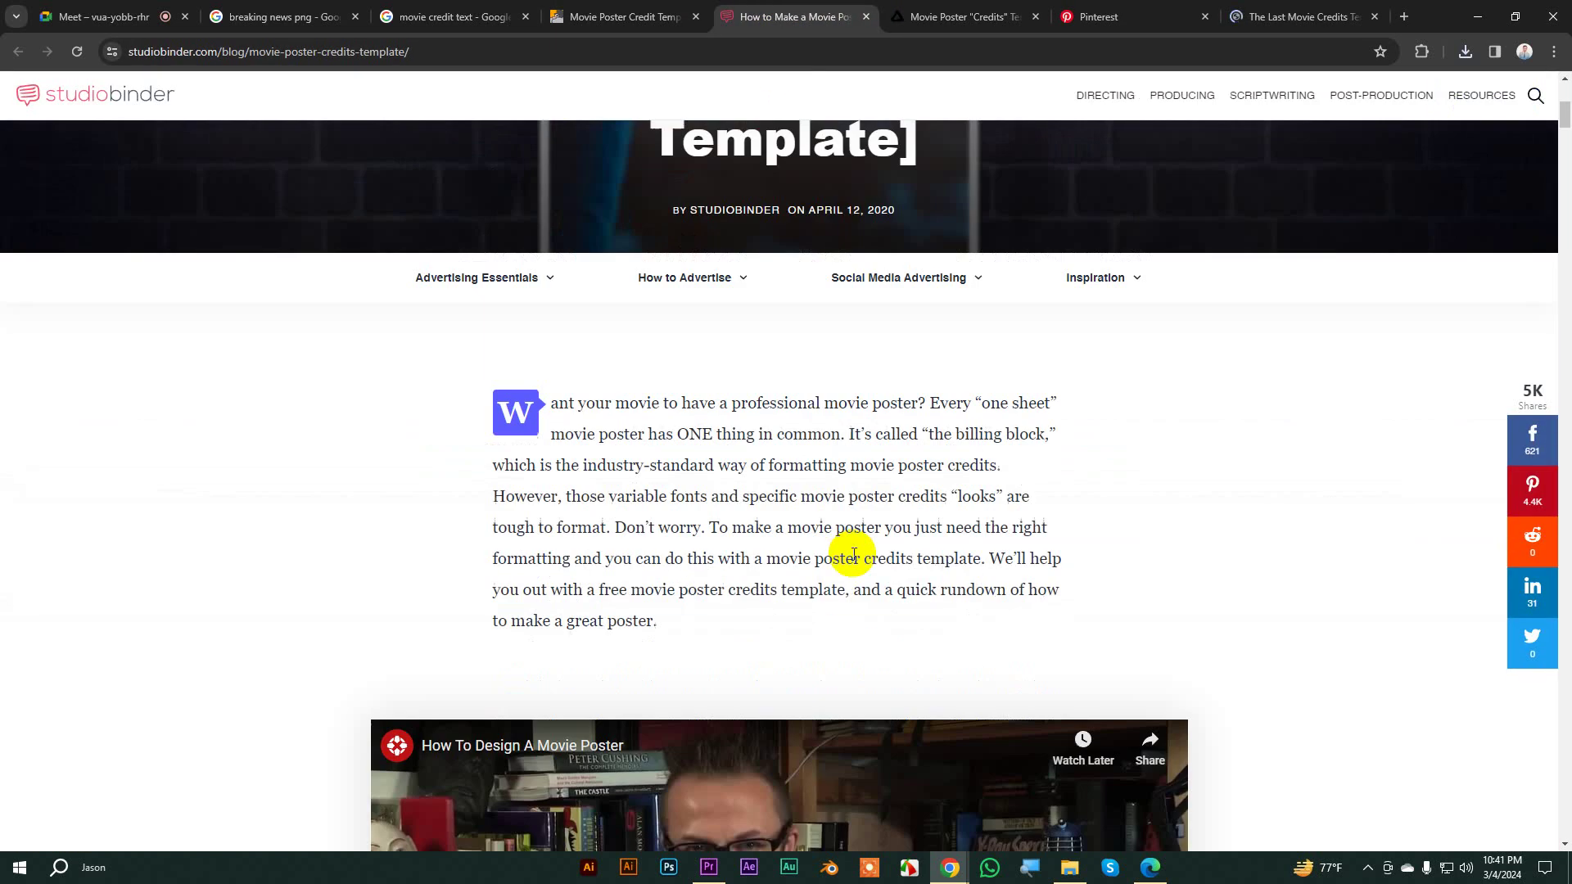
{"action": "scroll", "coordinate": [853, 554], "scroll_direction": "down", "scroll_amount": 11}
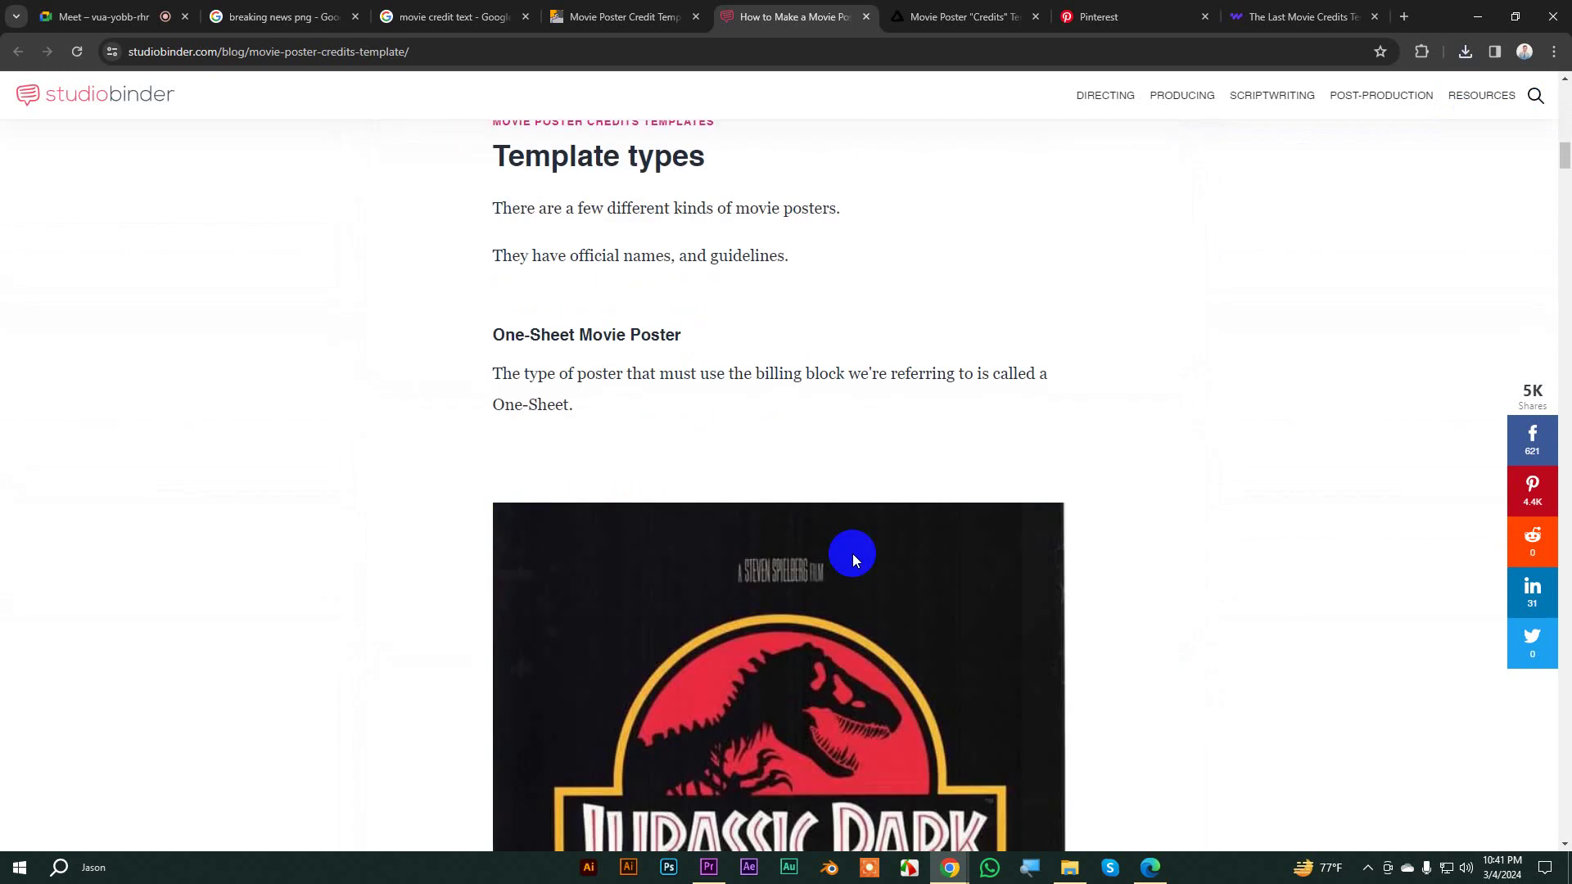
{"action": "scroll", "coordinate": [853, 553], "scroll_direction": "down", "scroll_amount": 17}
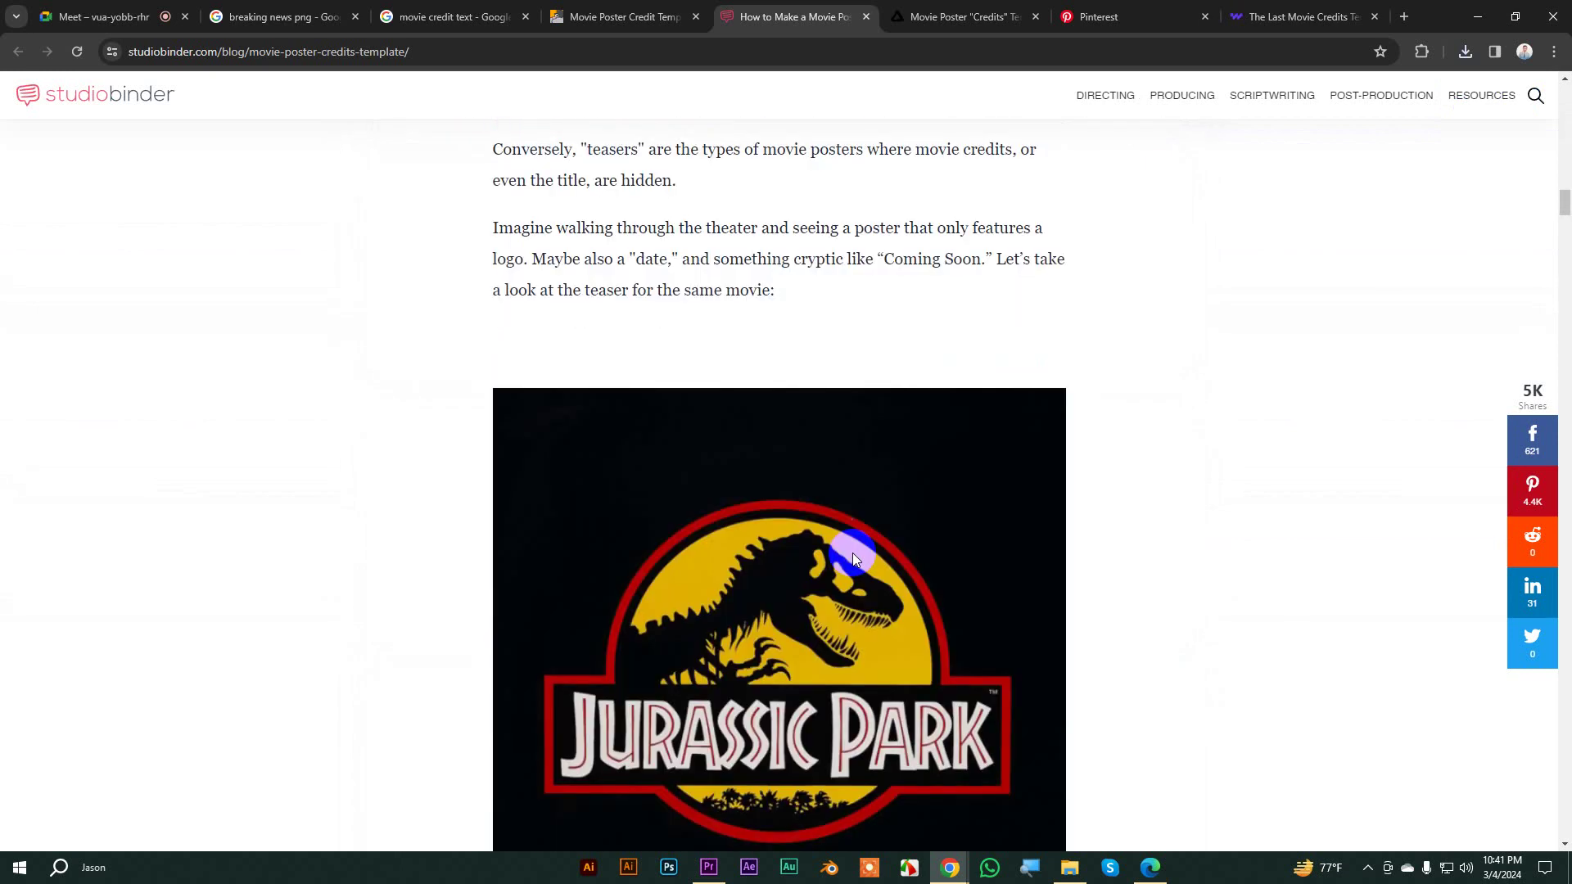
{"action": "scroll", "coordinate": [853, 552], "scroll_direction": "up", "scroll_amount": 12}
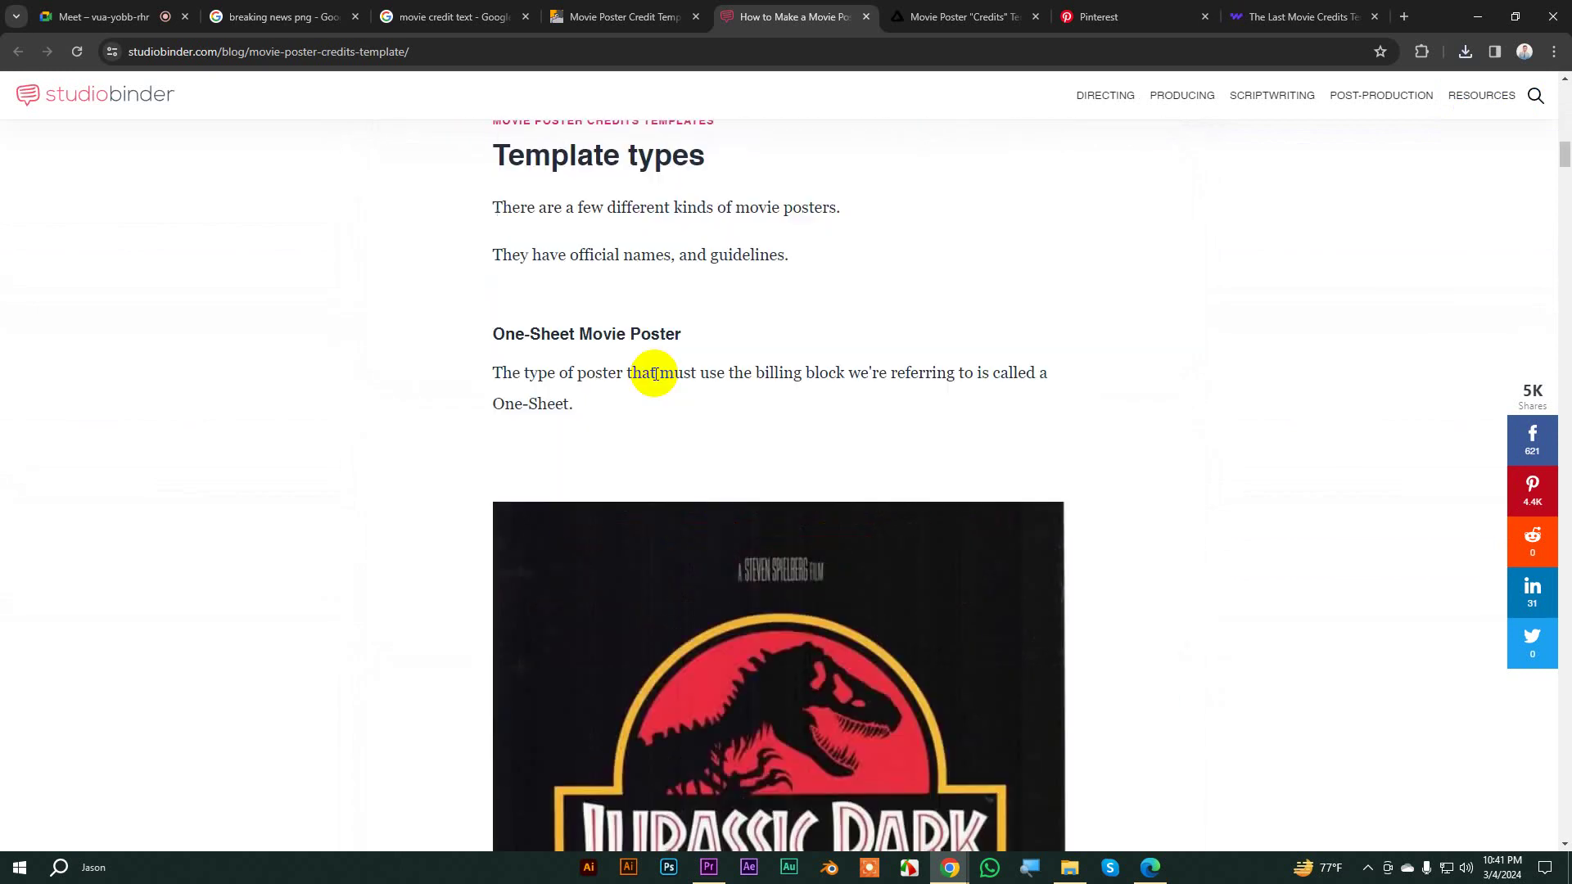
{"action": "scroll", "coordinate": [654, 375], "scroll_direction": "up", "scroll_amount": 6}
{"action": "left_click_drag", "start_coordinate": [490, 599], "coordinate": [745, 419]}
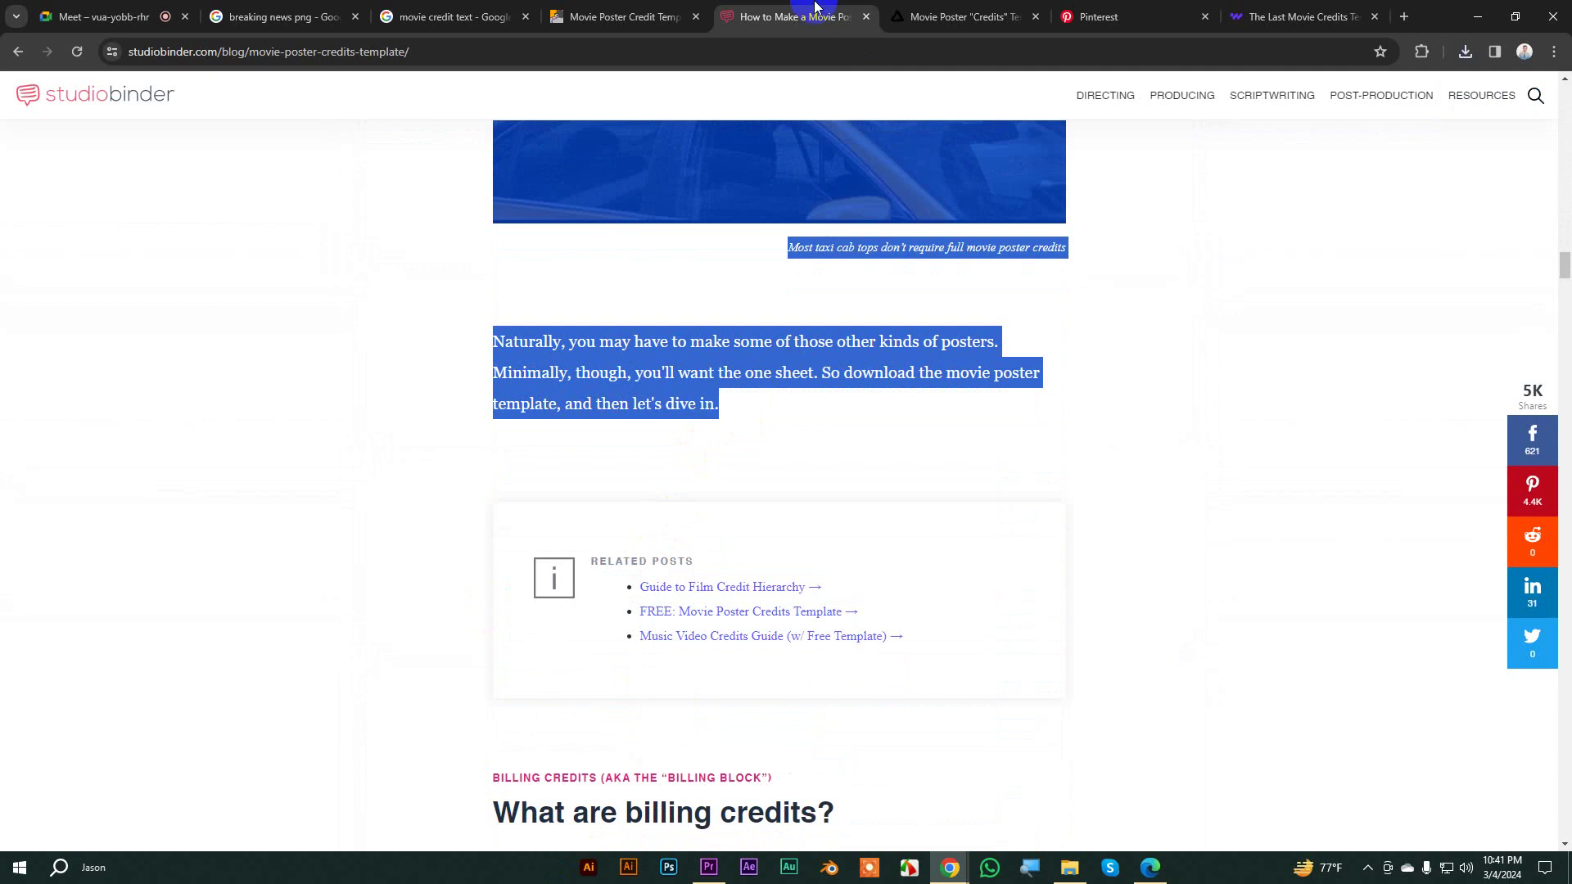
Step: Copy the "What are billing credits?" heading and the start of its first paragraph from the StudioBinder article
{"action": "left_click", "coordinate": [789, 342]}
{"action": "scroll", "coordinate": [785, 355], "scroll_direction": "down", "scroll_amount": 5}
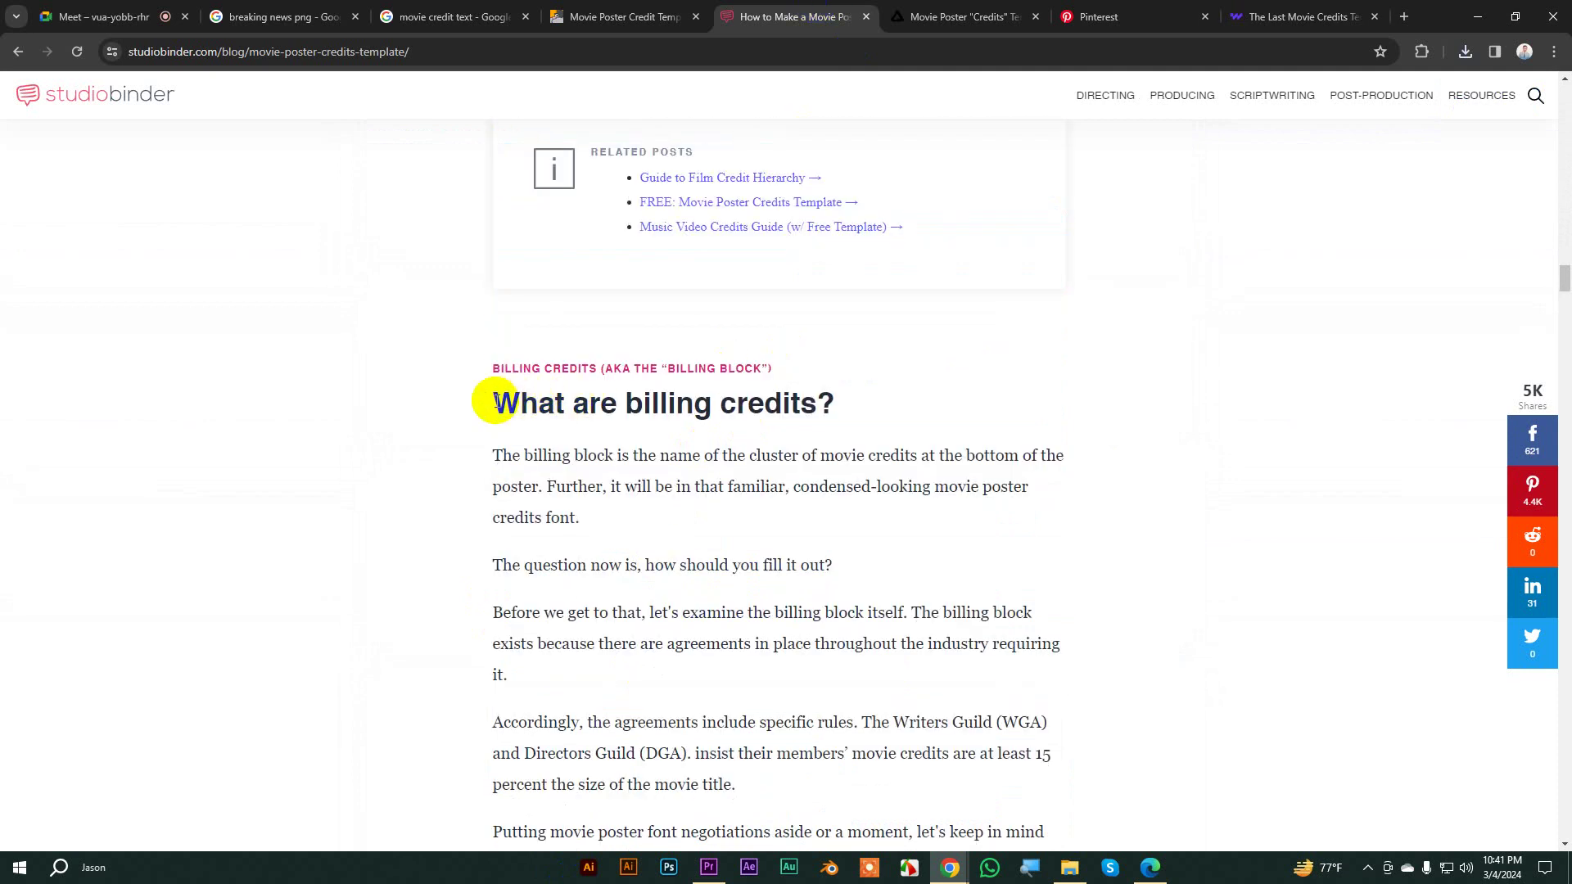
{"action": "left_click_drag", "start_coordinate": [496, 401], "coordinate": [1072, 495]}
Step: Close the five opened movie credit article tabs and return to the search results
{"action": "left_click", "coordinate": [852, 49]}
{"action": "key", "text": "ctrl+w"}
{"action": "key", "text": "ctrl+w"}
{"action": "key", "text": "ctrl+w"}
{"action": "key", "text": "ctrl+w"}
{"action": "key", "text": "ctrl+w"}
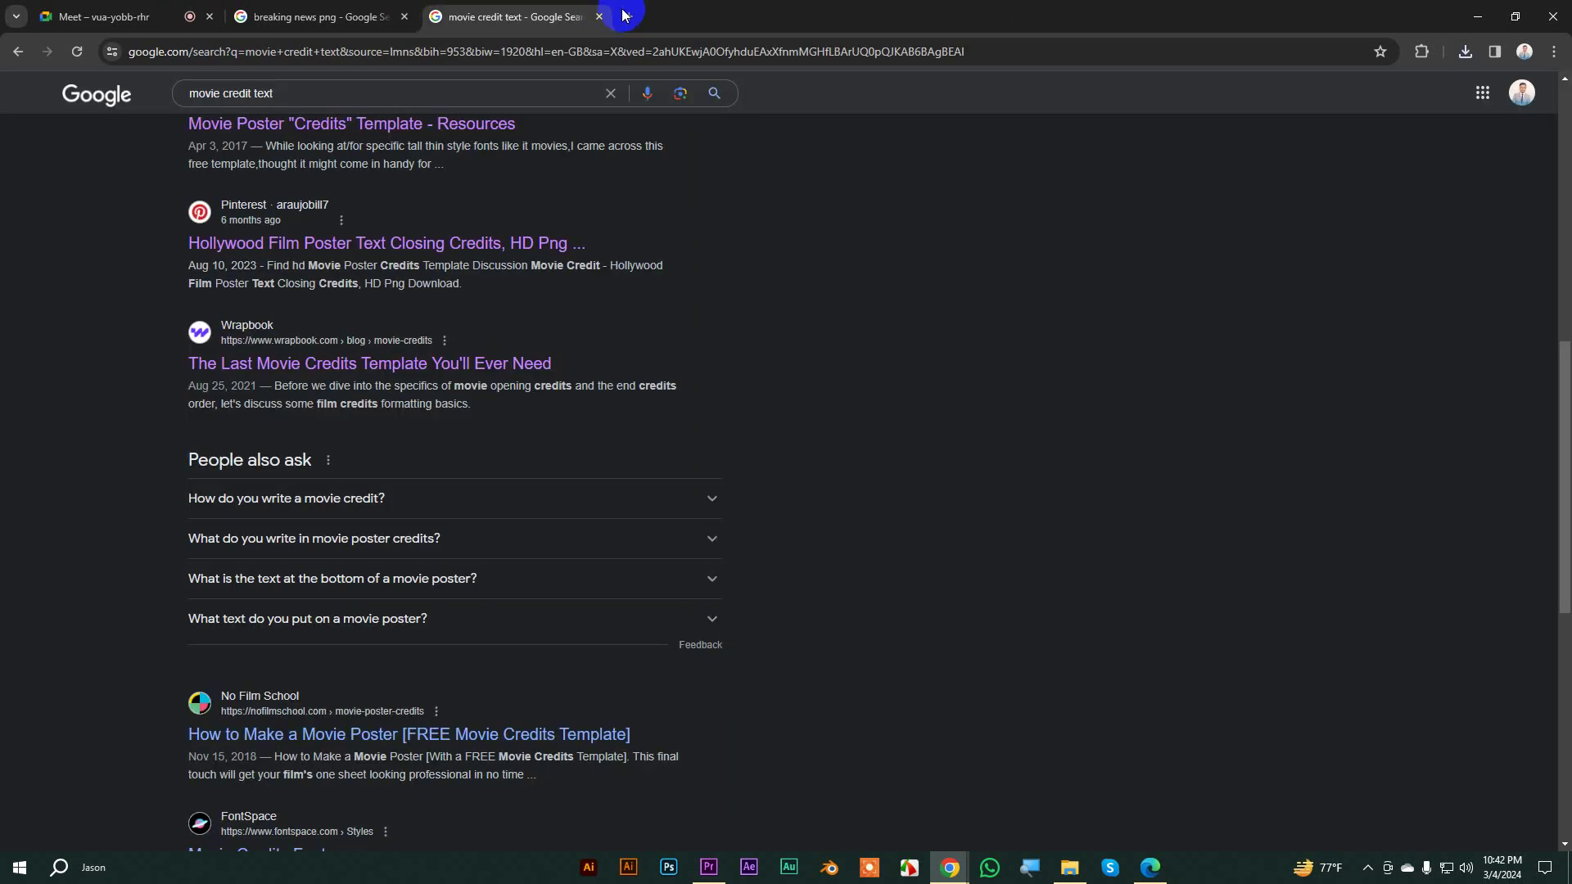
Step: Open Google Translate in a new tab and close the "movie credit text" search results
{"action": "left_click", "coordinate": [635, 17]}
{"action": "left_click", "coordinate": [695, 514]}
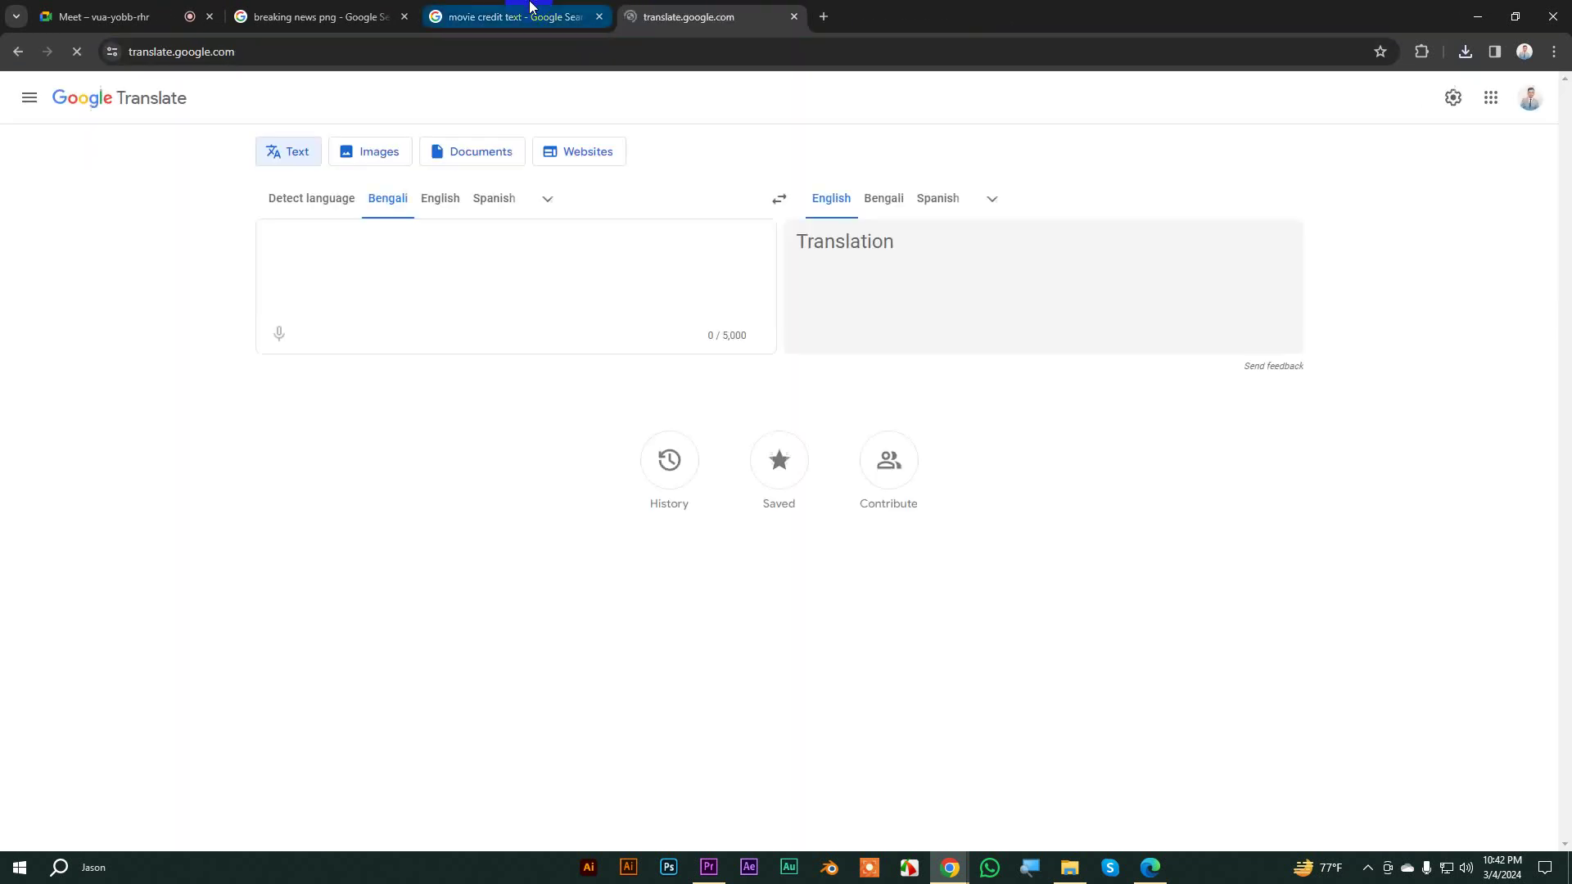
{"action": "middle_click", "coordinate": [561, 22]}
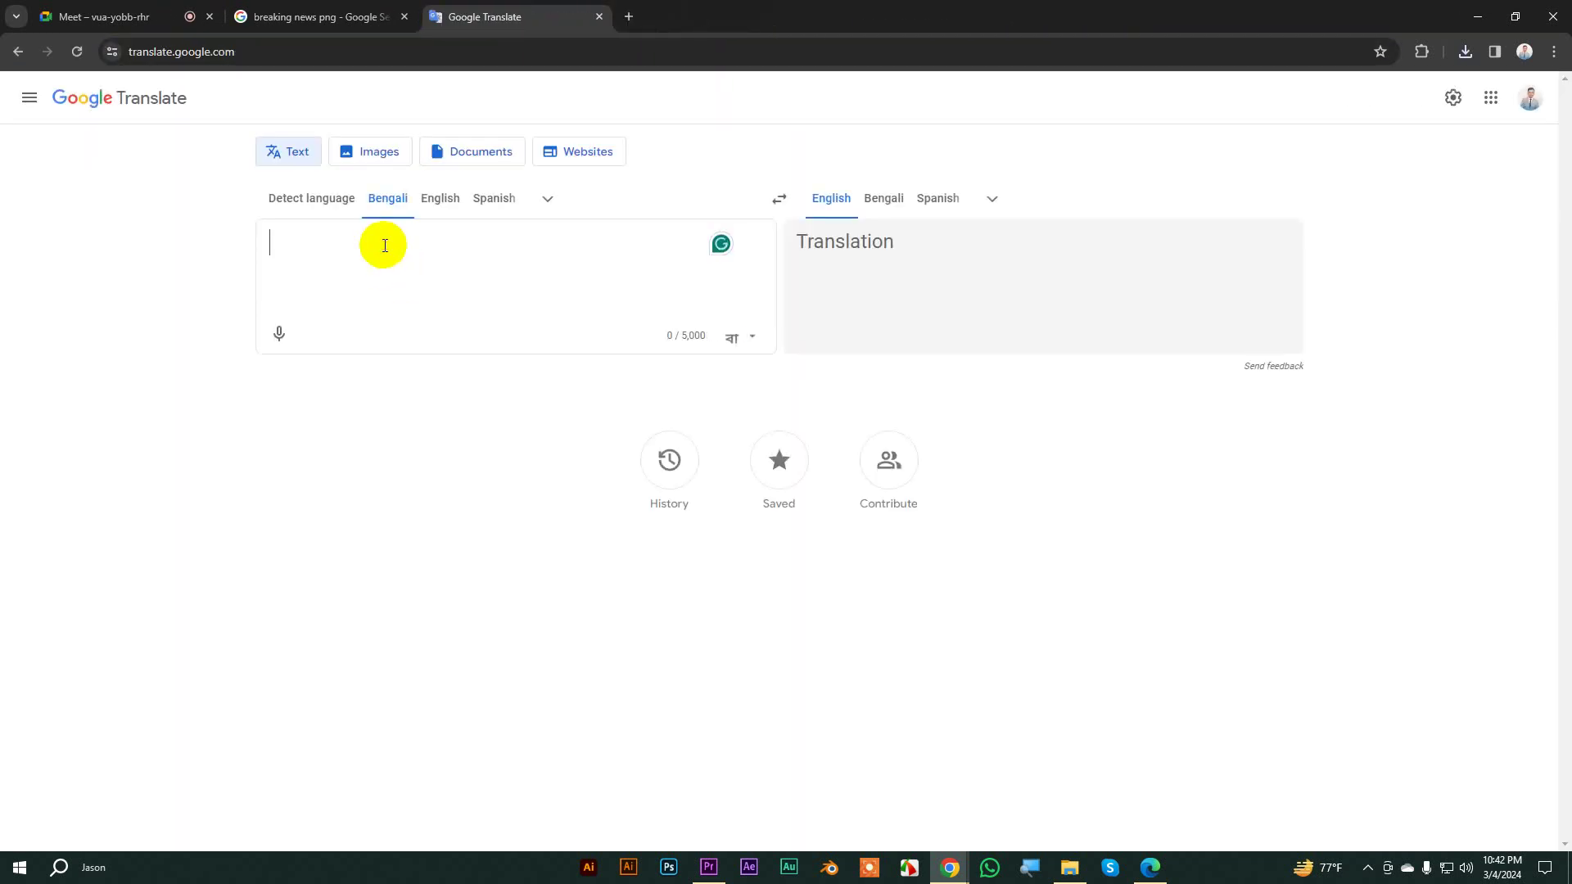
Step: Paste the copied billing credits passage as source text, and below a blank line add the movie poster credits templates passage from clipboard history
{"action": "type", "text": "What are billing credits ? The billing block is the name of the cluster of movie credits at the bottom of the poster. Further, it will be in that familiar, condensed-looking movie poster"}
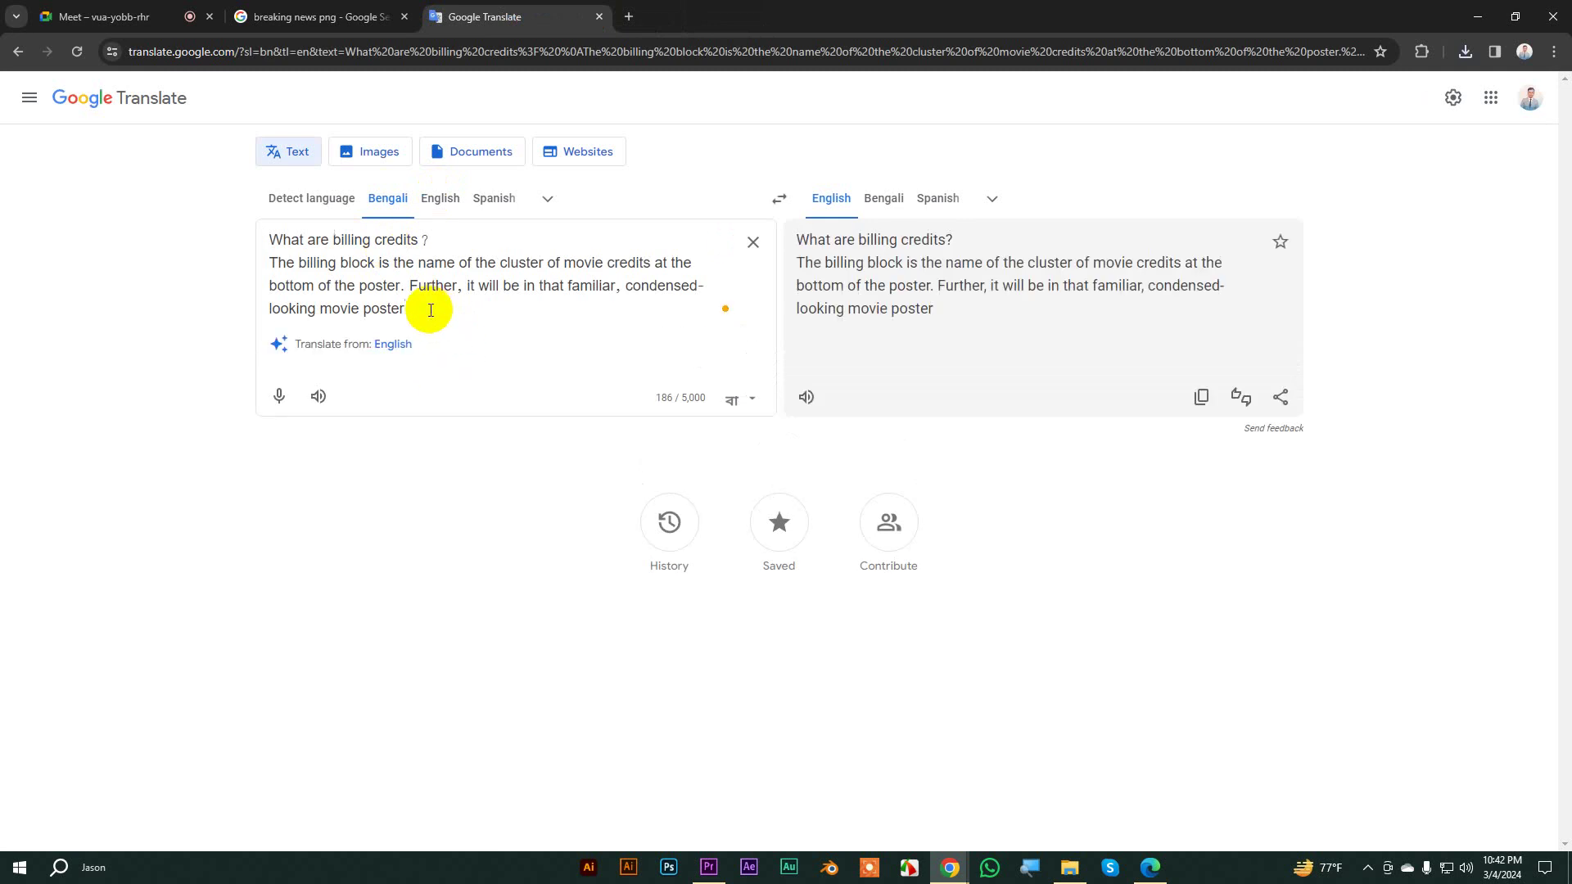
{"action": "key", "text": "Return"}
{"action": "key", "text": "Return"}
{"action": "key", "text": "super+v"}
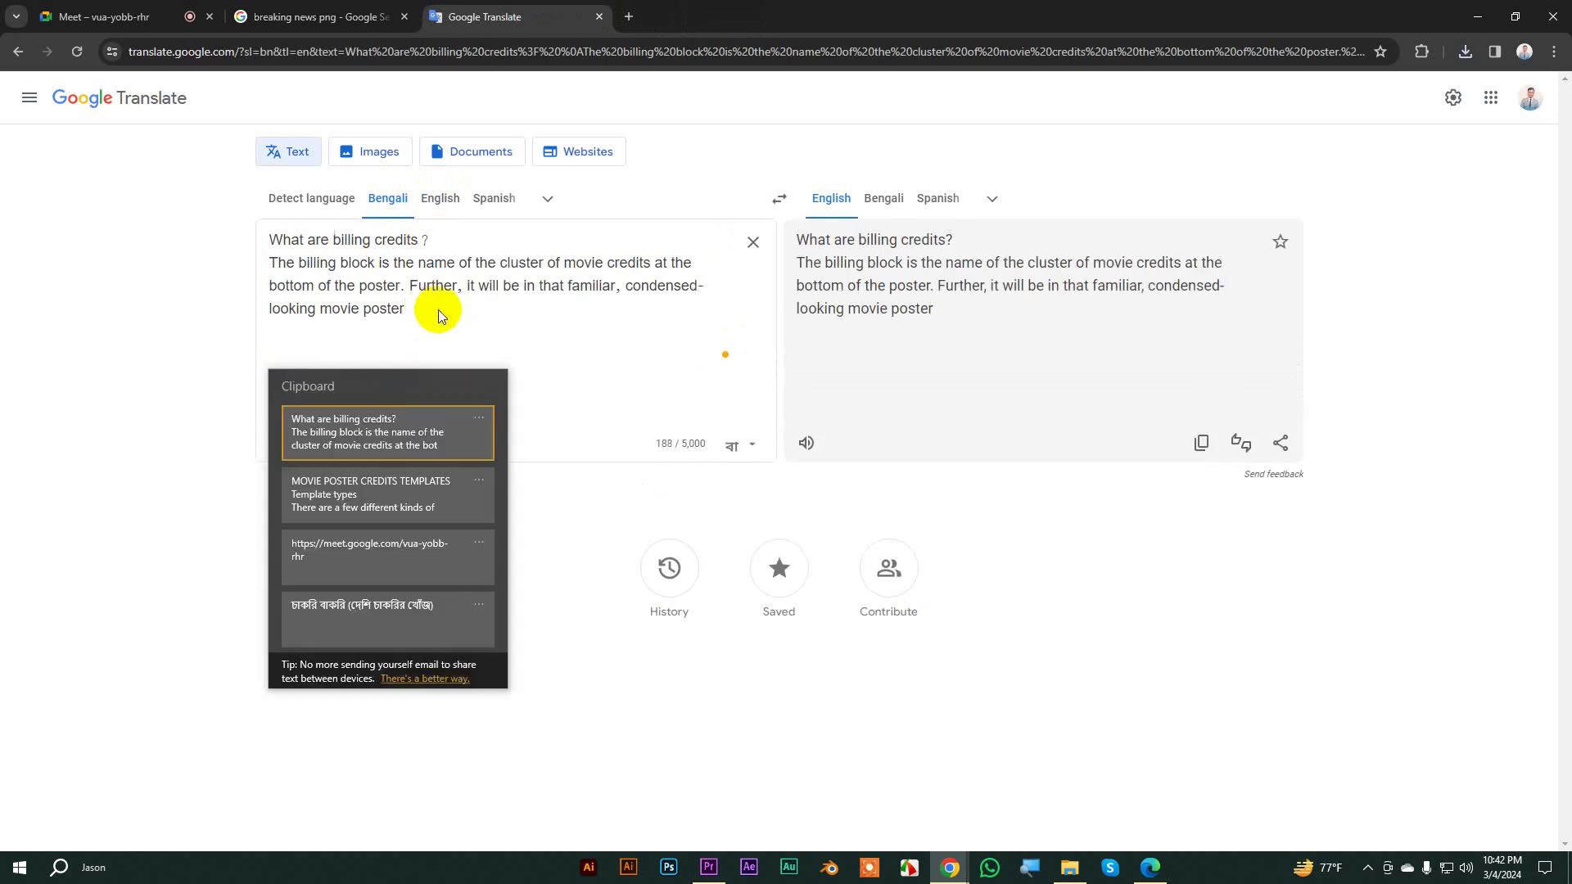
{"action": "left_click", "coordinate": [346, 486]}
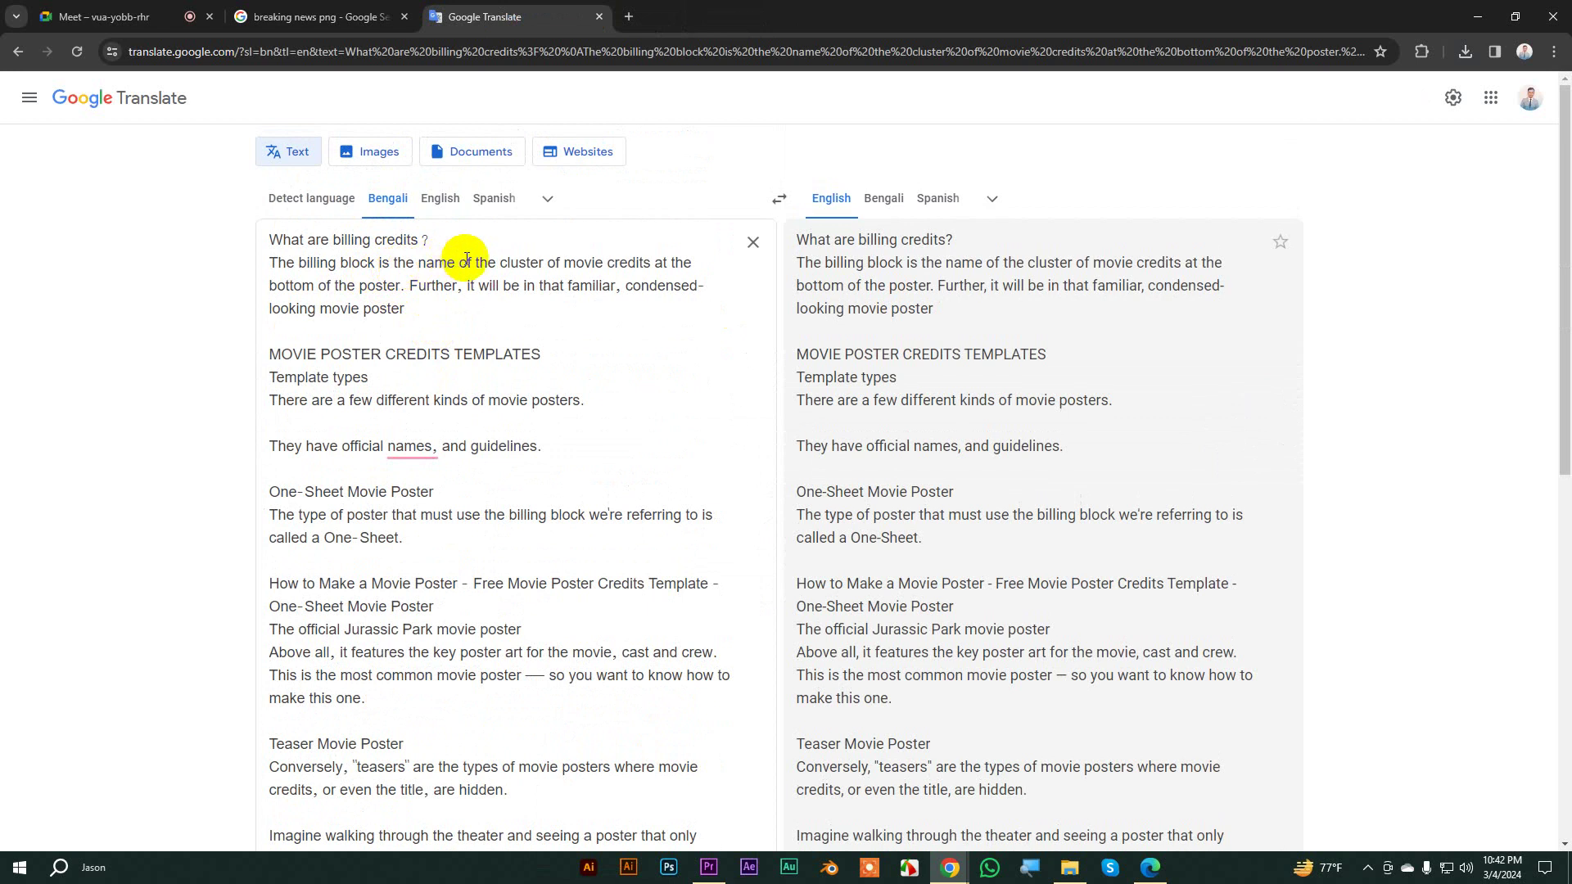
Step: Shorten the paragraph under "What are billing credits" to "The billing block is the name"
{"action": "left_click_drag", "start_coordinate": [461, 263], "coordinate": [789, 260]}
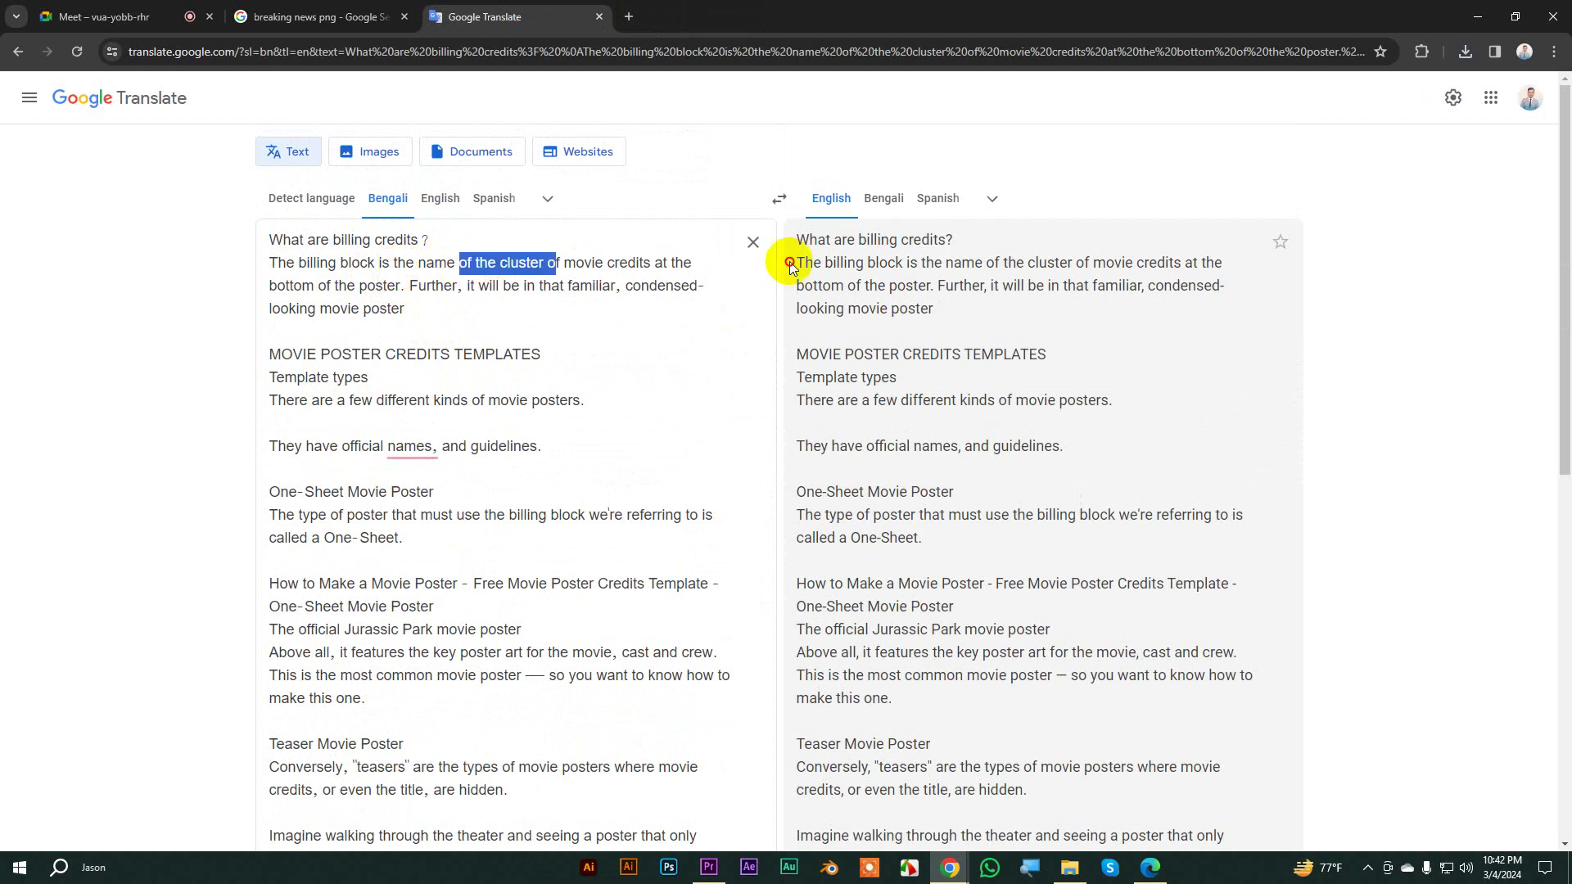
{"action": "key", "text": "BackSpace"}
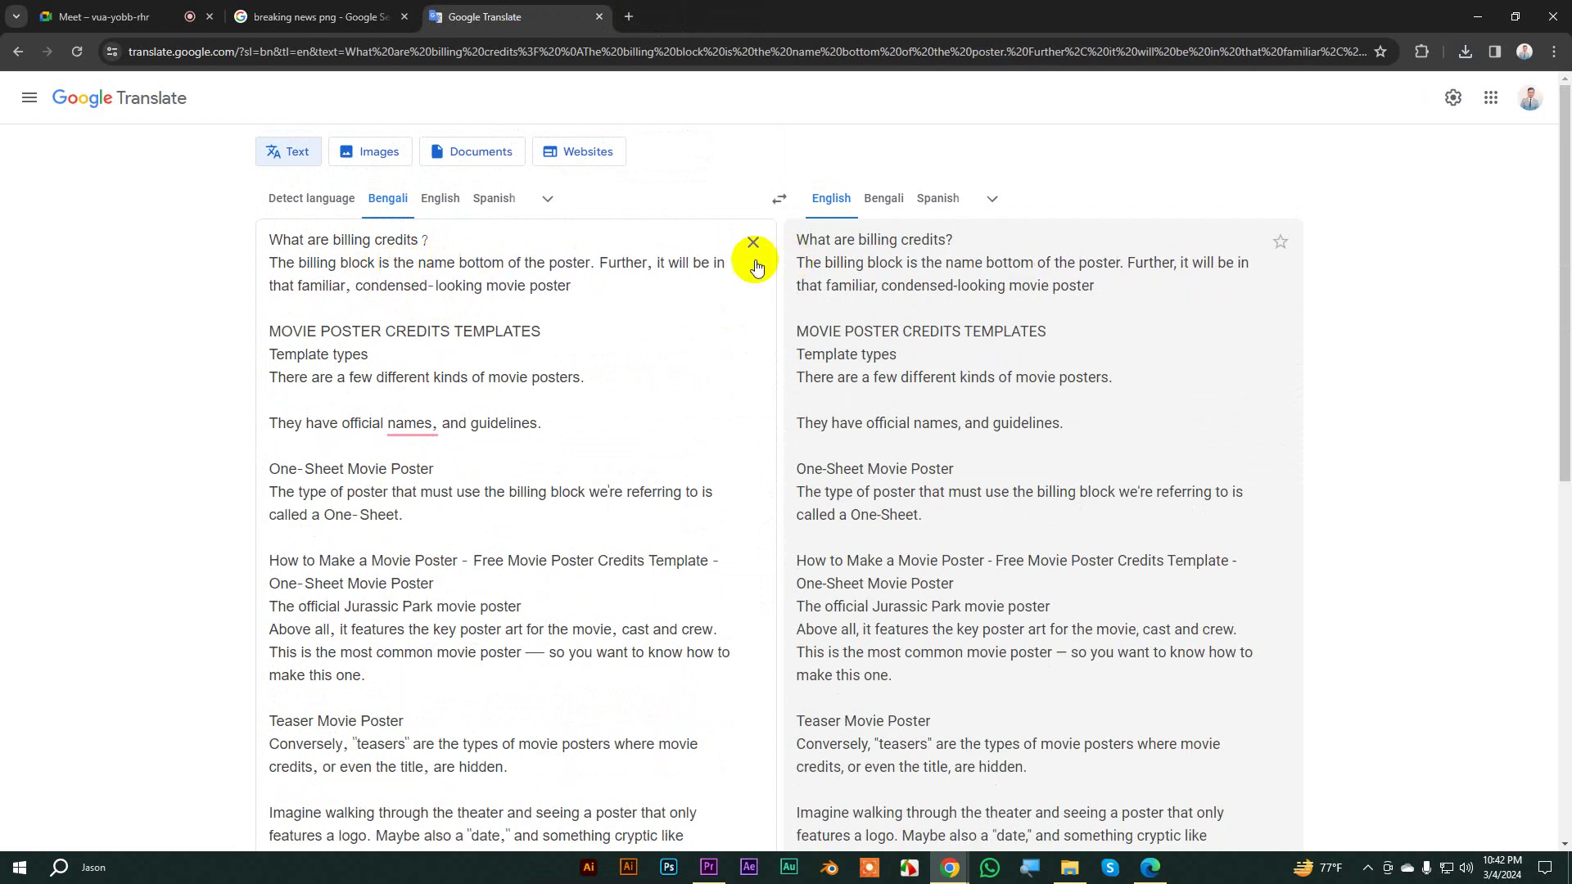
{"action": "left_click_drag", "start_coordinate": [583, 287], "coordinate": [487, 266]}
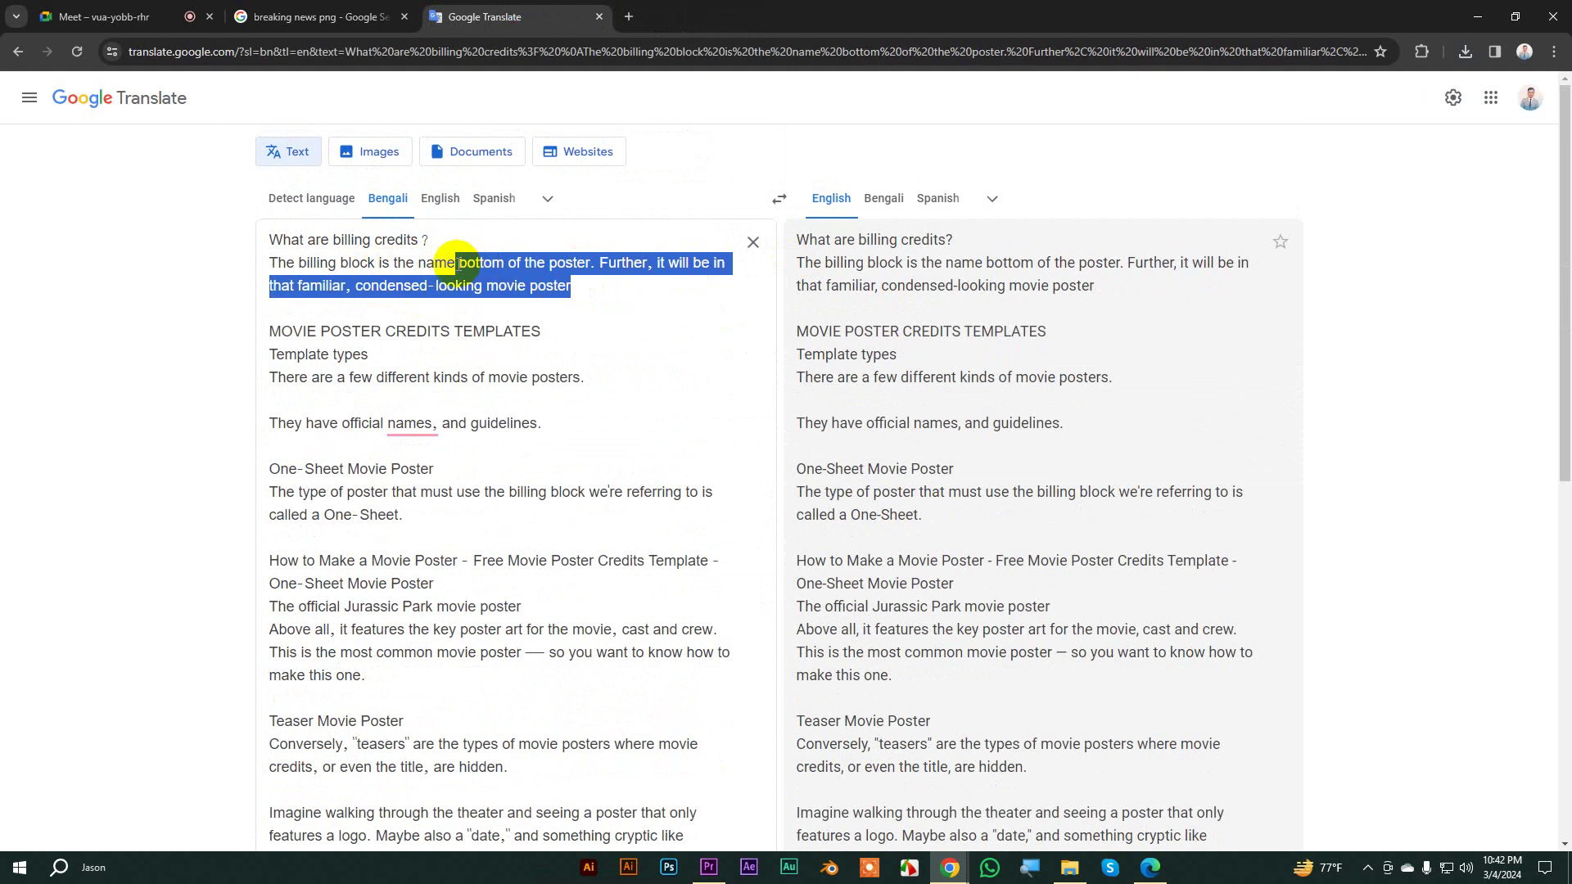
{"action": "key", "text": "BackSpace"}
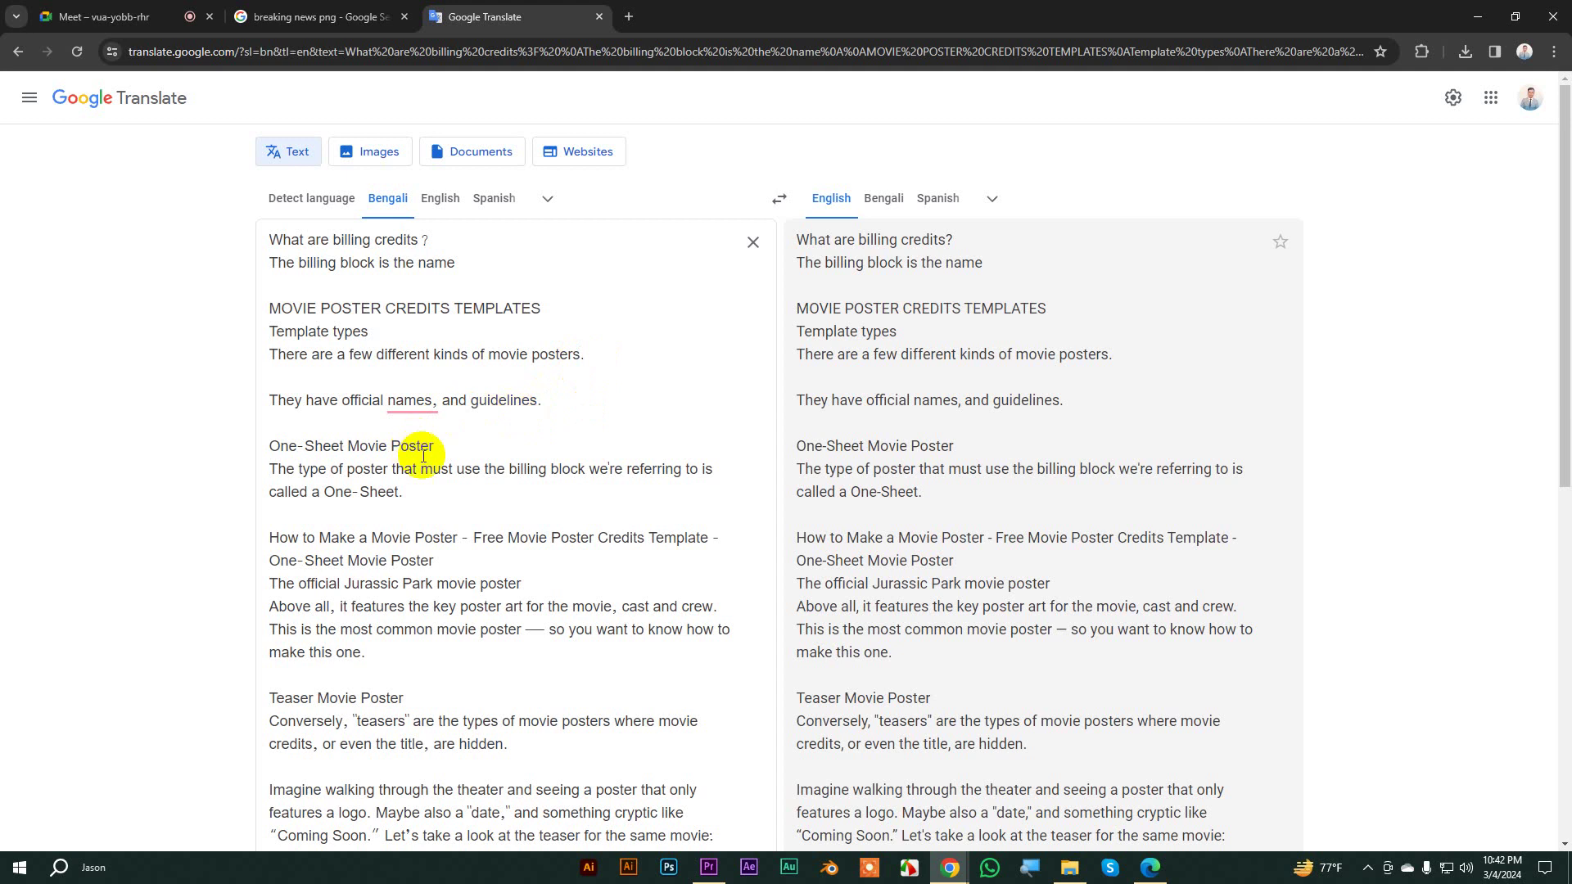
Step: Shorten the One-Sheet paragraph to "The type of poster that must" and the first title below it to "How to Make a Movie Poster" on its own line
{"action": "left_click_drag", "start_coordinate": [459, 468], "coordinate": [810, 494]}
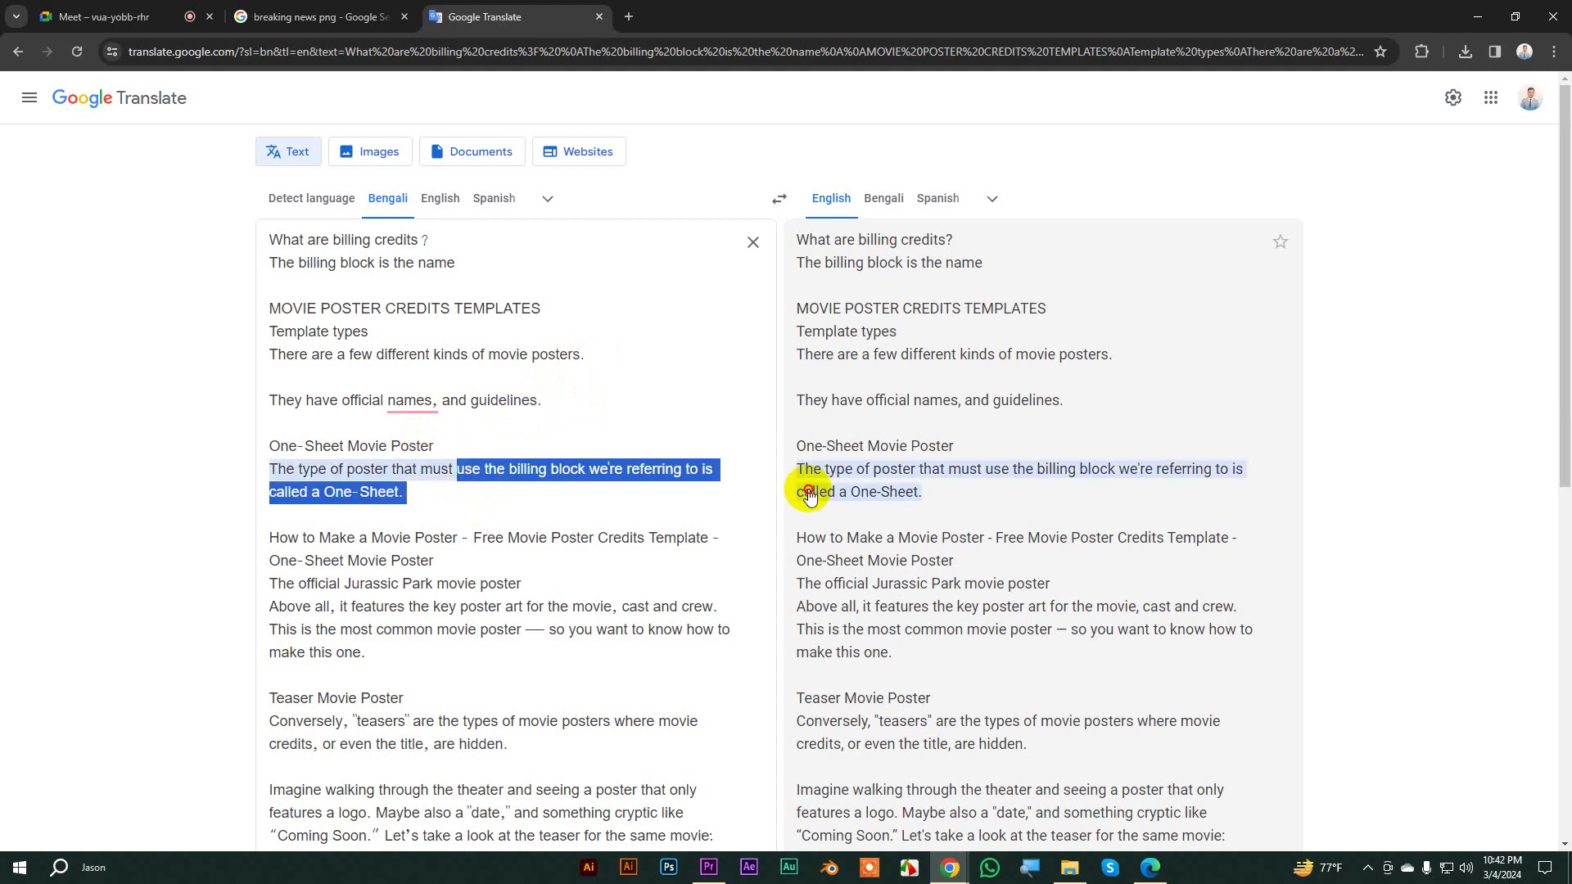
{"action": "key", "text": "Delete"}
{"action": "scroll", "coordinate": [458, 466], "scroll_direction": "down", "scroll_amount": 2}
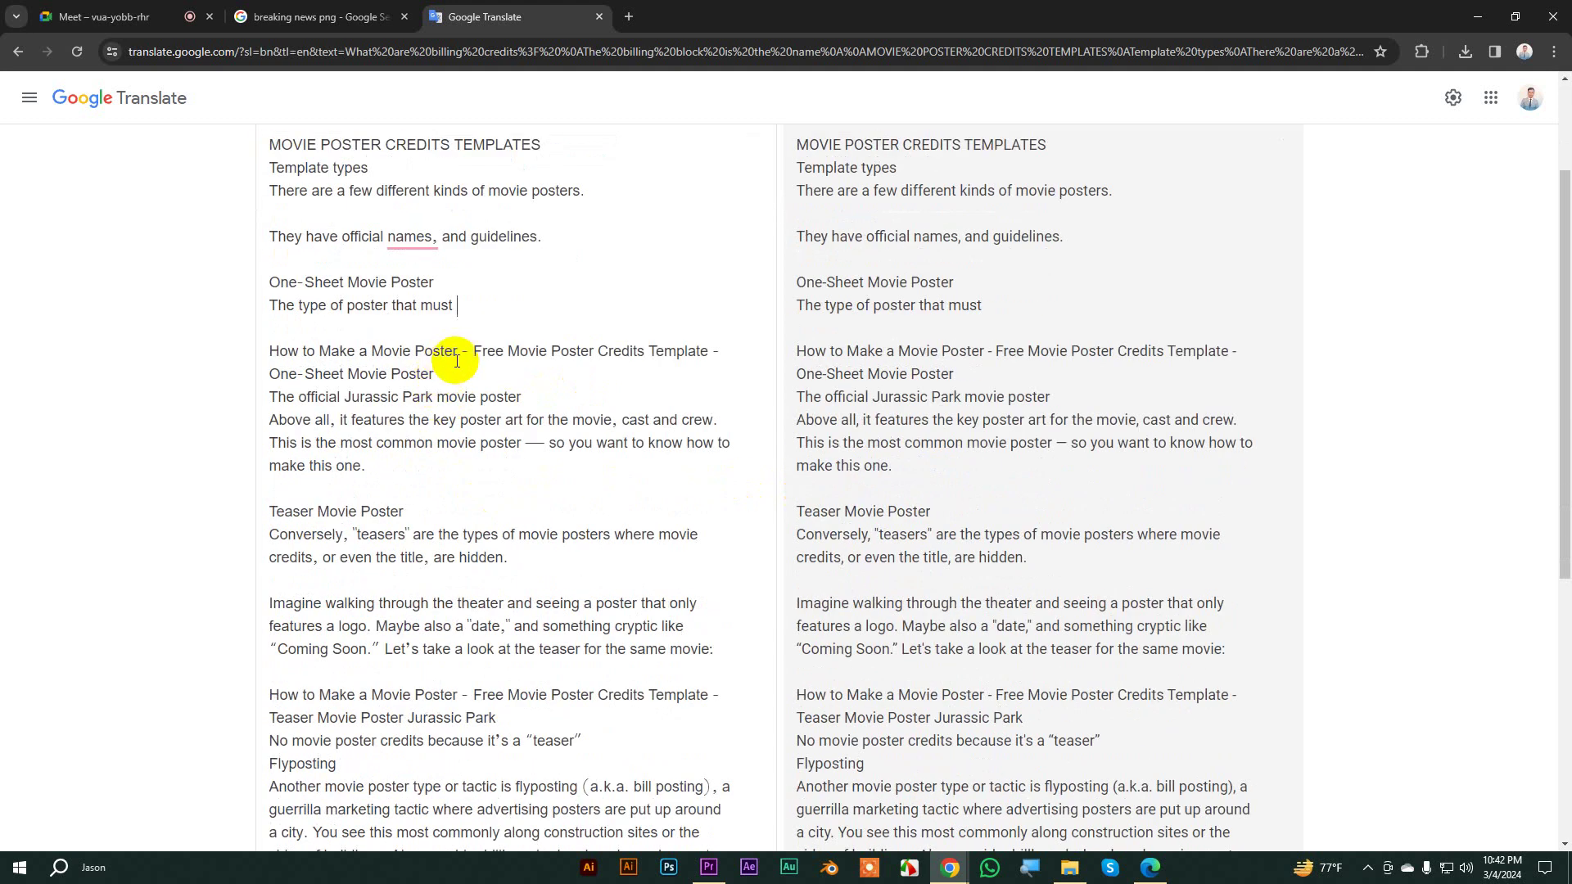
{"action": "left_click_drag", "start_coordinate": [464, 356], "coordinate": [764, 365]}
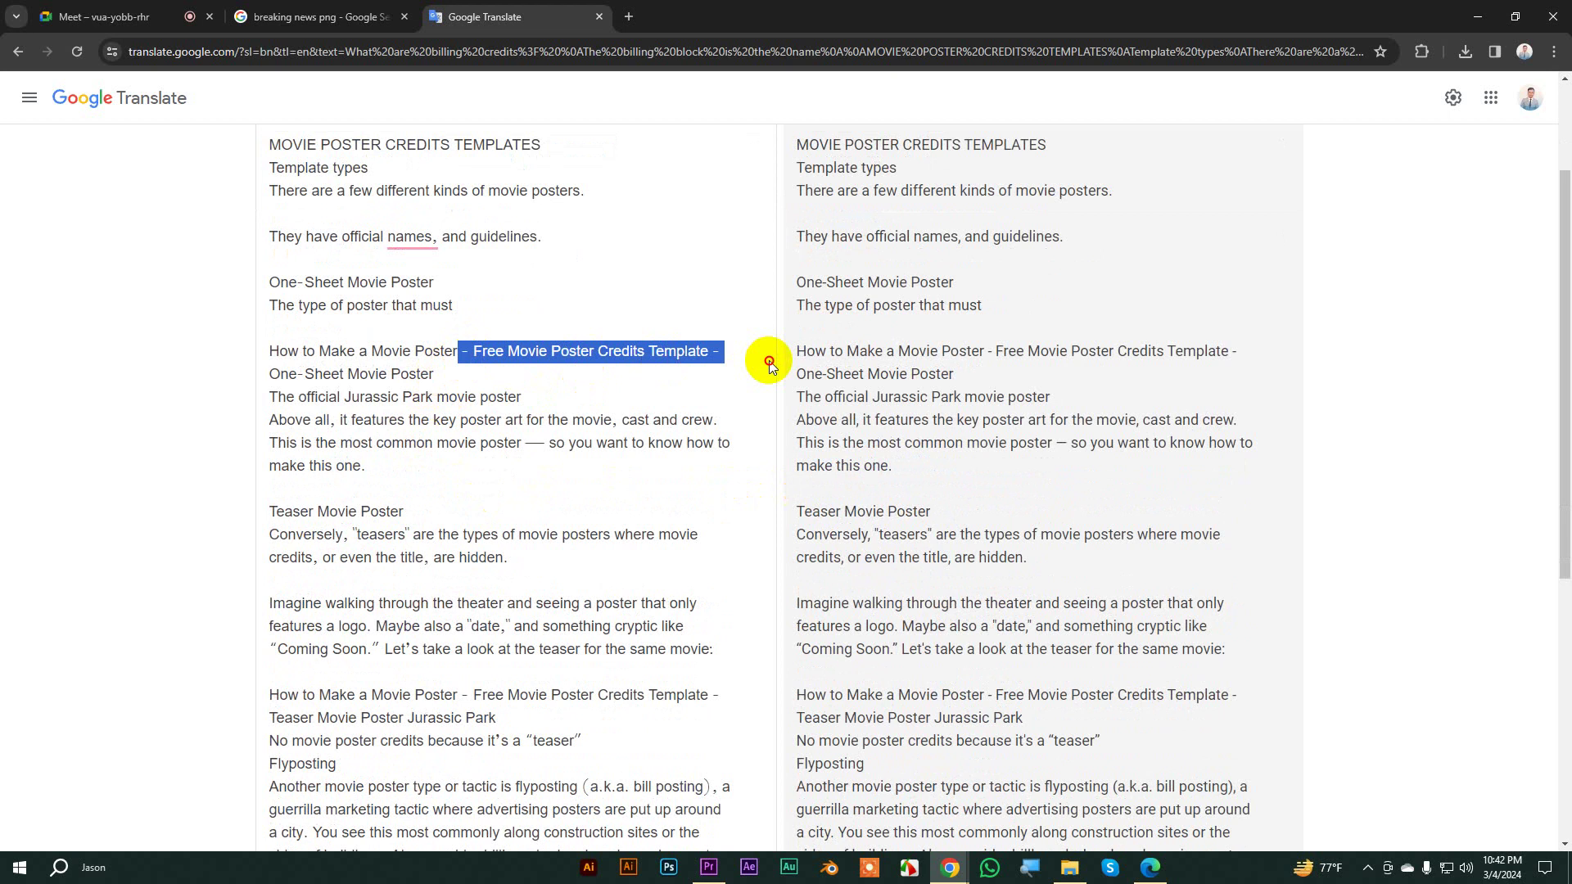
{"action": "key", "text": "Delete"}
{"action": "key", "text": "Return"}
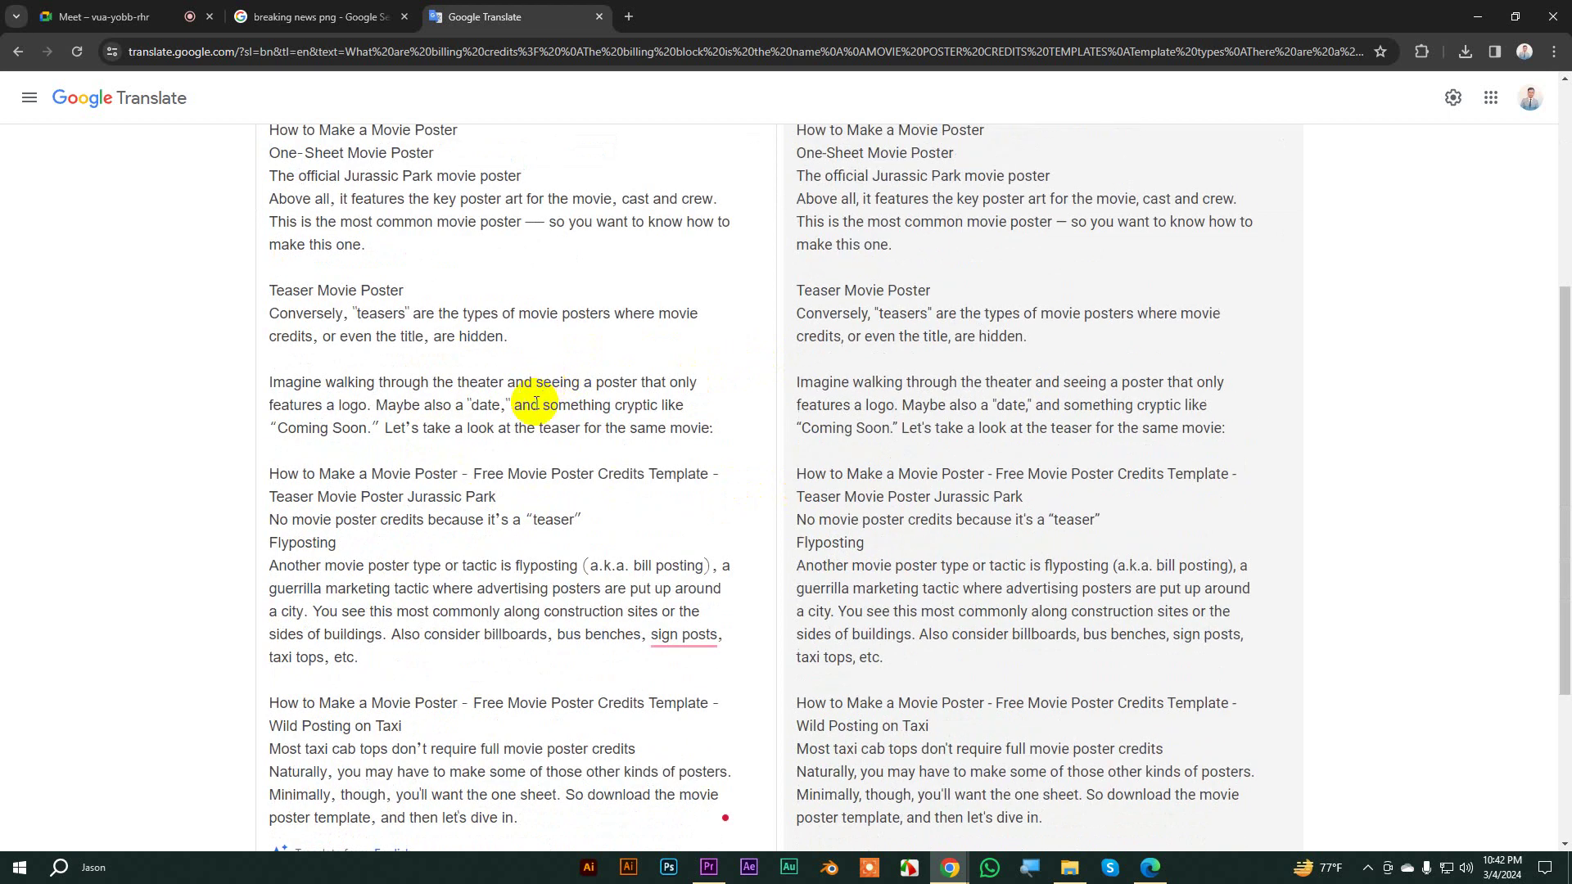
Step: Trim the "Above all" paragraph to "Above all, it features the key poster", with "so you want to know how to make this one." on a new line
{"action": "scroll", "coordinate": [517, 448], "scroll_direction": "up", "scroll_amount": 4}
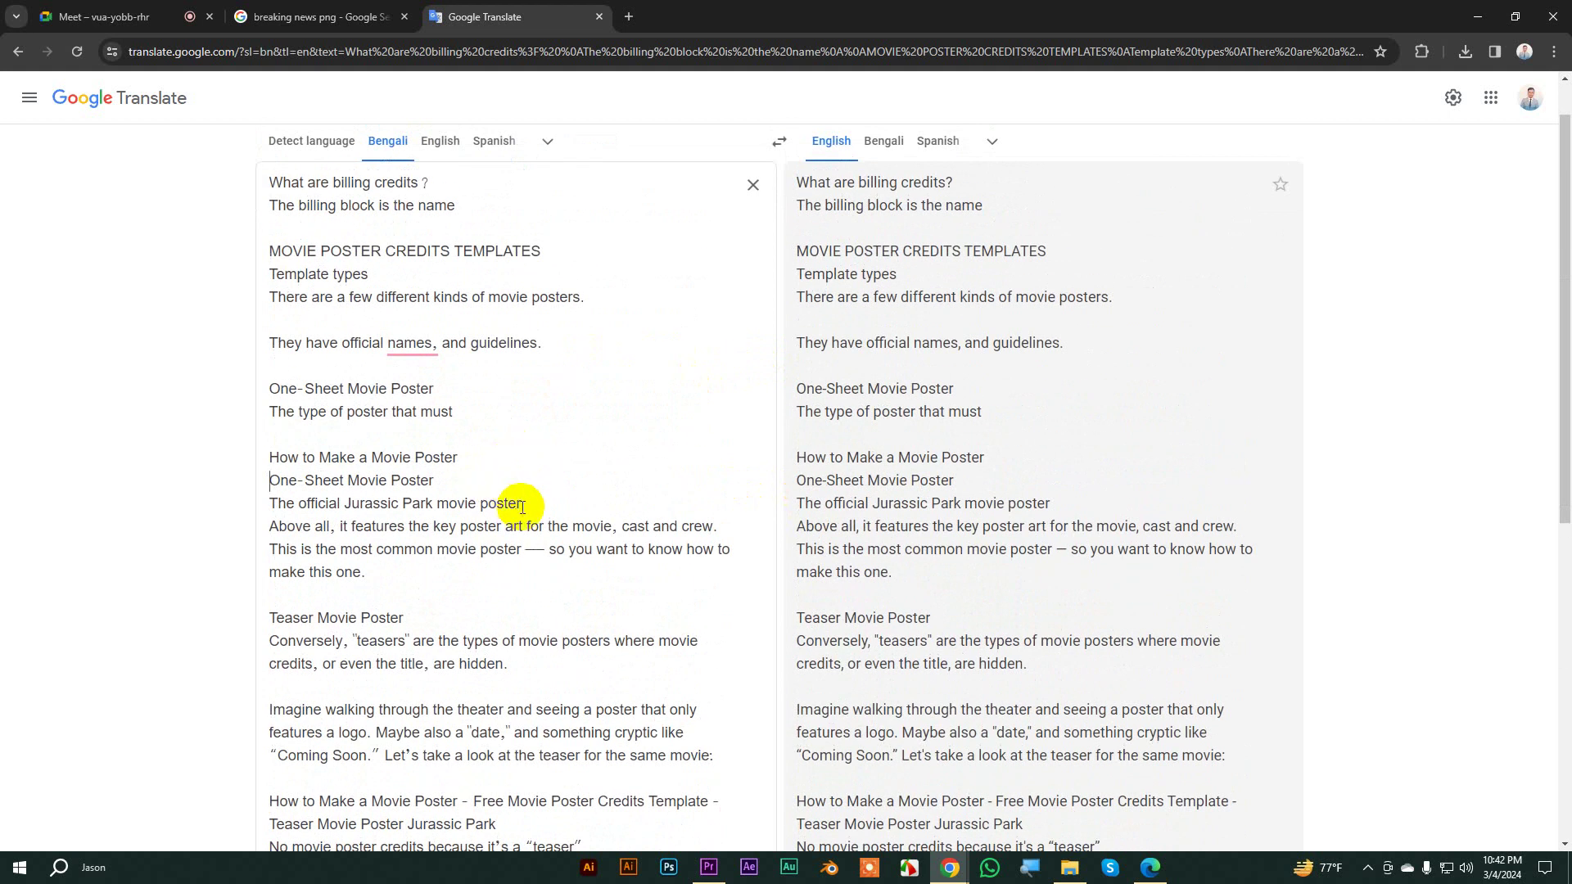
{"action": "left_click_drag", "start_coordinate": [531, 509], "coordinate": [723, 524]}
{"action": "left_click", "coordinate": [604, 521]}
{"action": "key", "text": "BackSpace"}
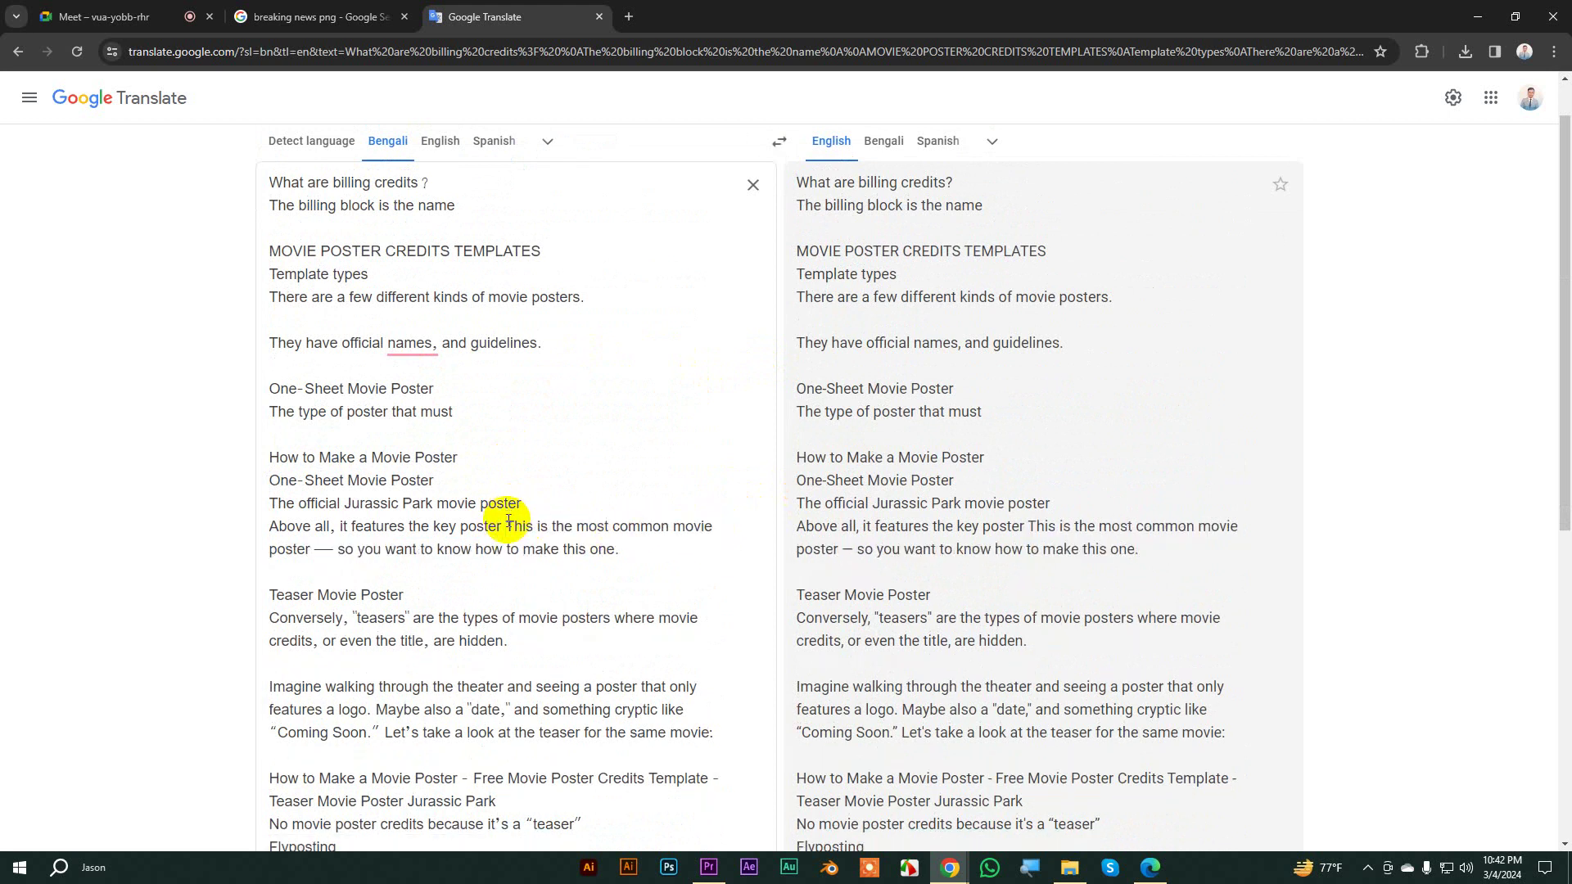
{"action": "left_click_drag", "start_coordinate": [506, 525], "coordinate": [734, 536]}
{"action": "key", "text": "BackSpace"}
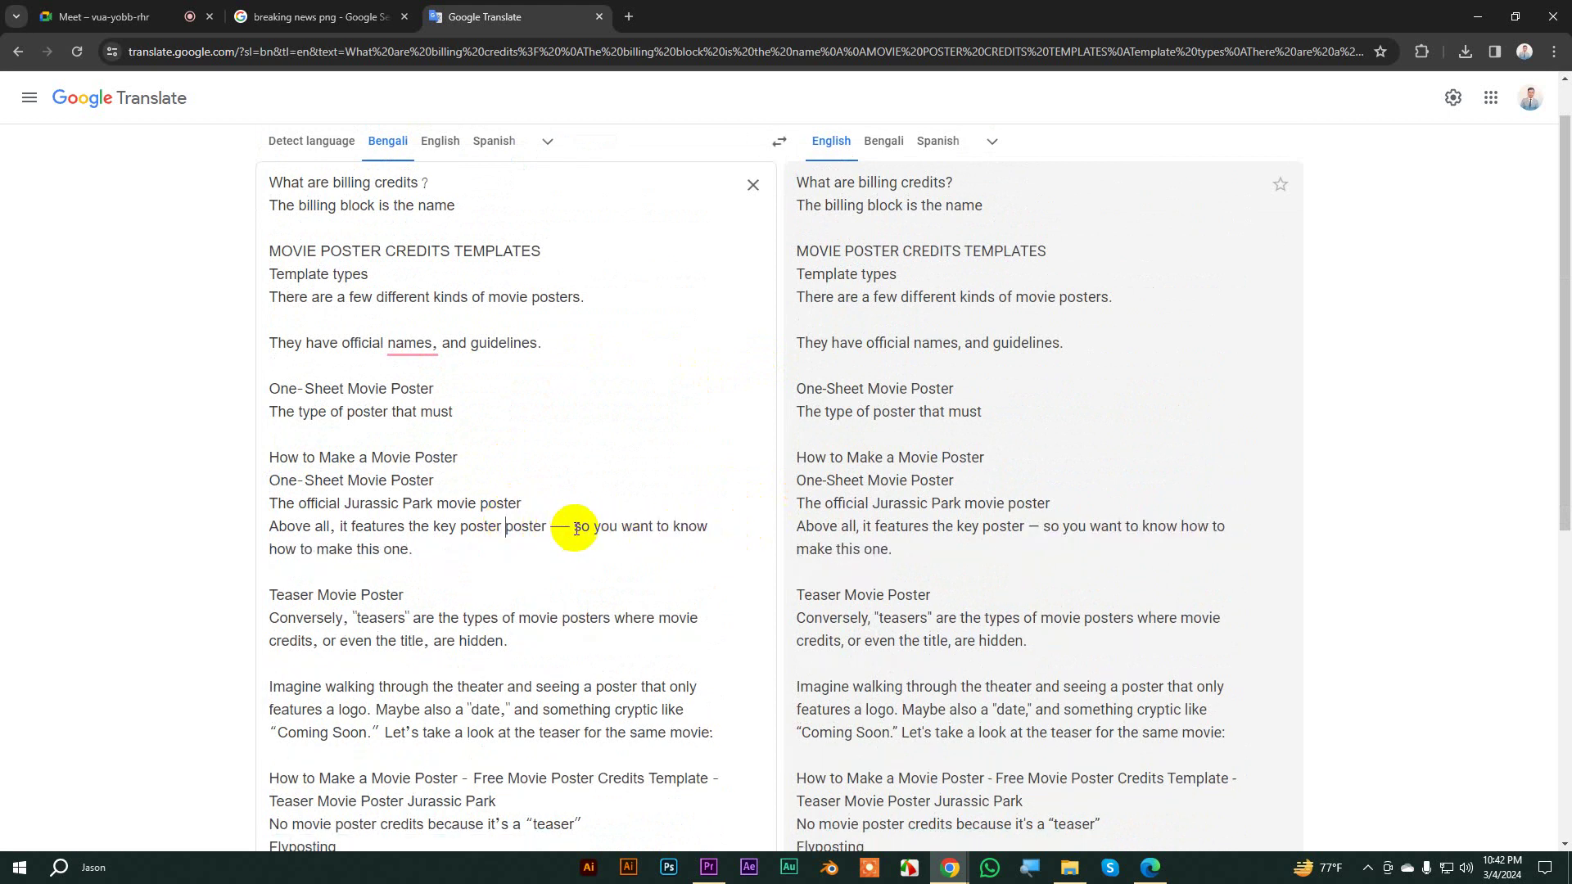
{"action": "left_click_drag", "start_coordinate": [576, 529], "coordinate": [505, 527]}
{"action": "key", "text": "Return"}
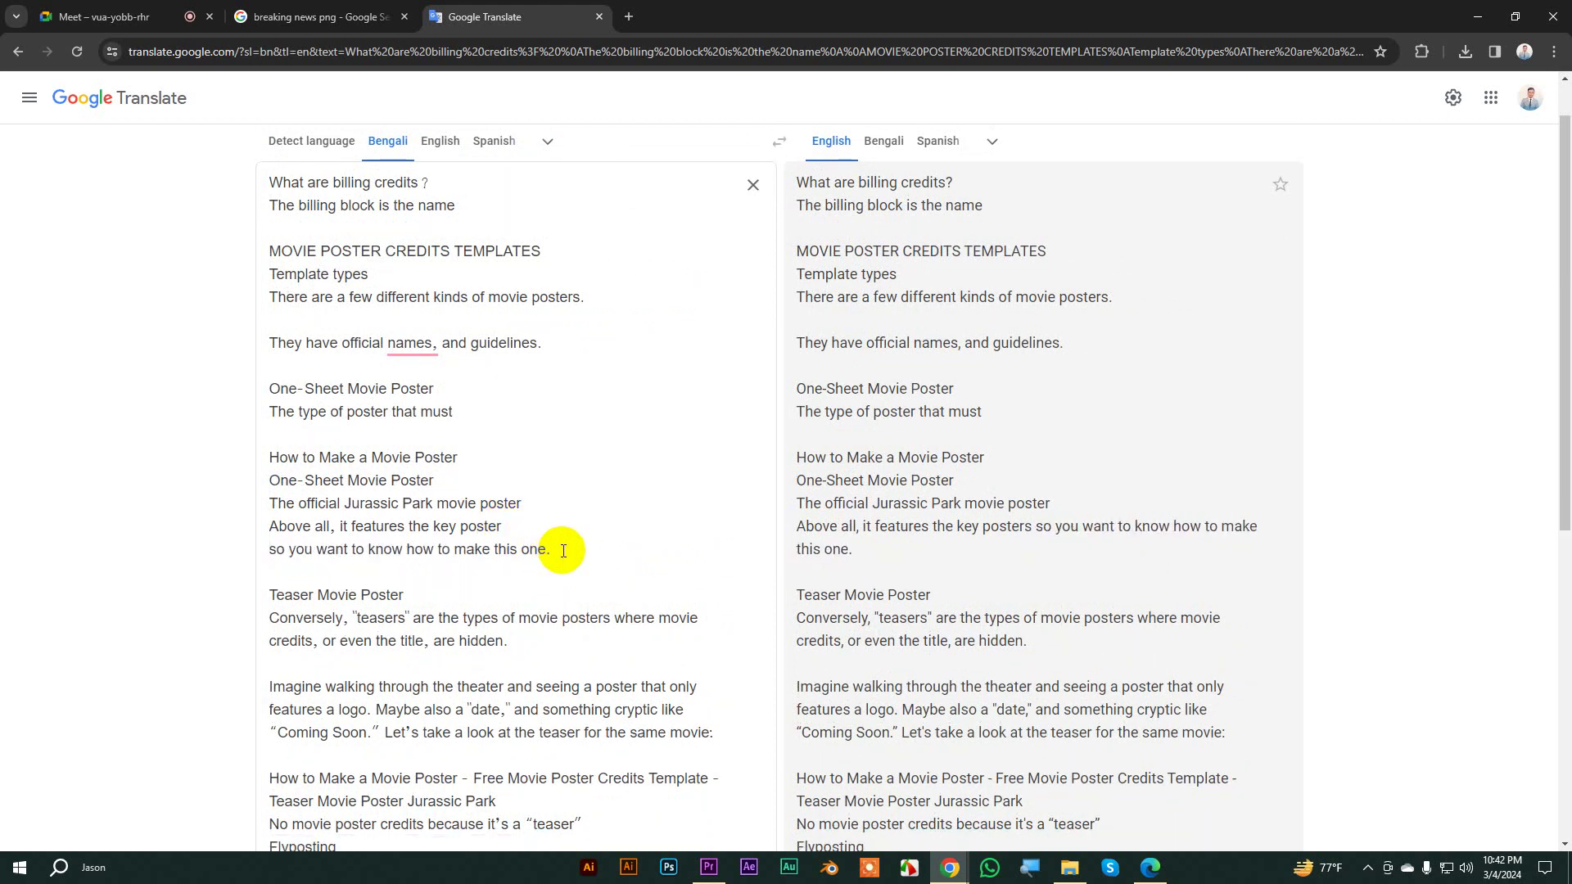
Step: Shorten the first Teaser Movie Poster line to "Conversely, "teasers" are the types", keeping "credits, or even the title, are hidden." on the next line
{"action": "scroll", "coordinate": [564, 550], "scroll_direction": "down", "scroll_amount": 4}
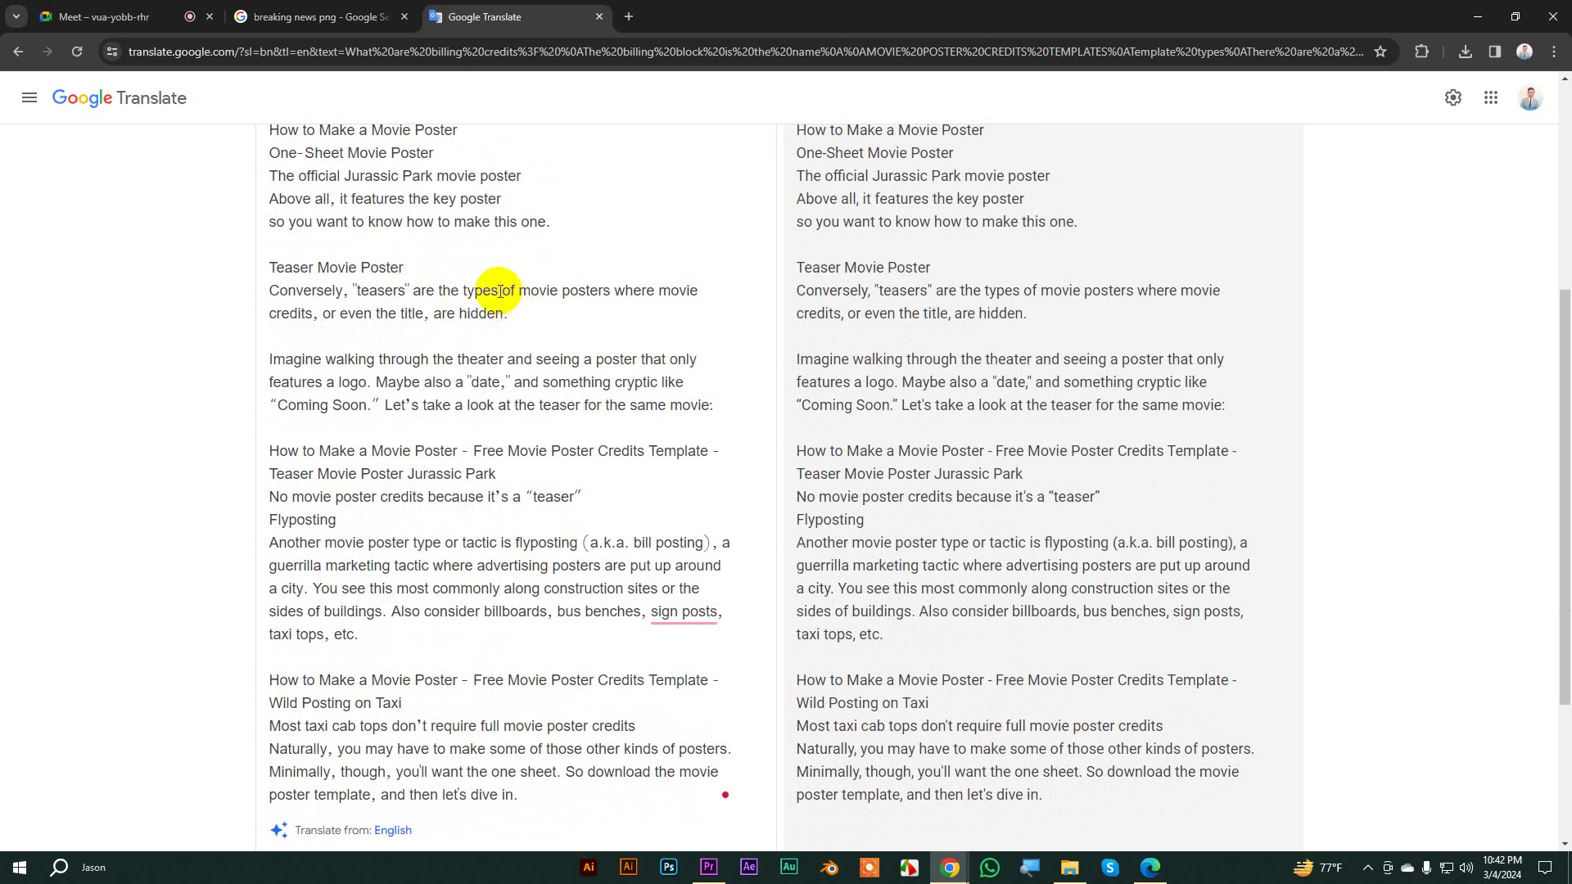
{"action": "left_click_drag", "start_coordinate": [500, 291], "coordinate": [737, 294]}
{"action": "key", "text": "BackSpace"}
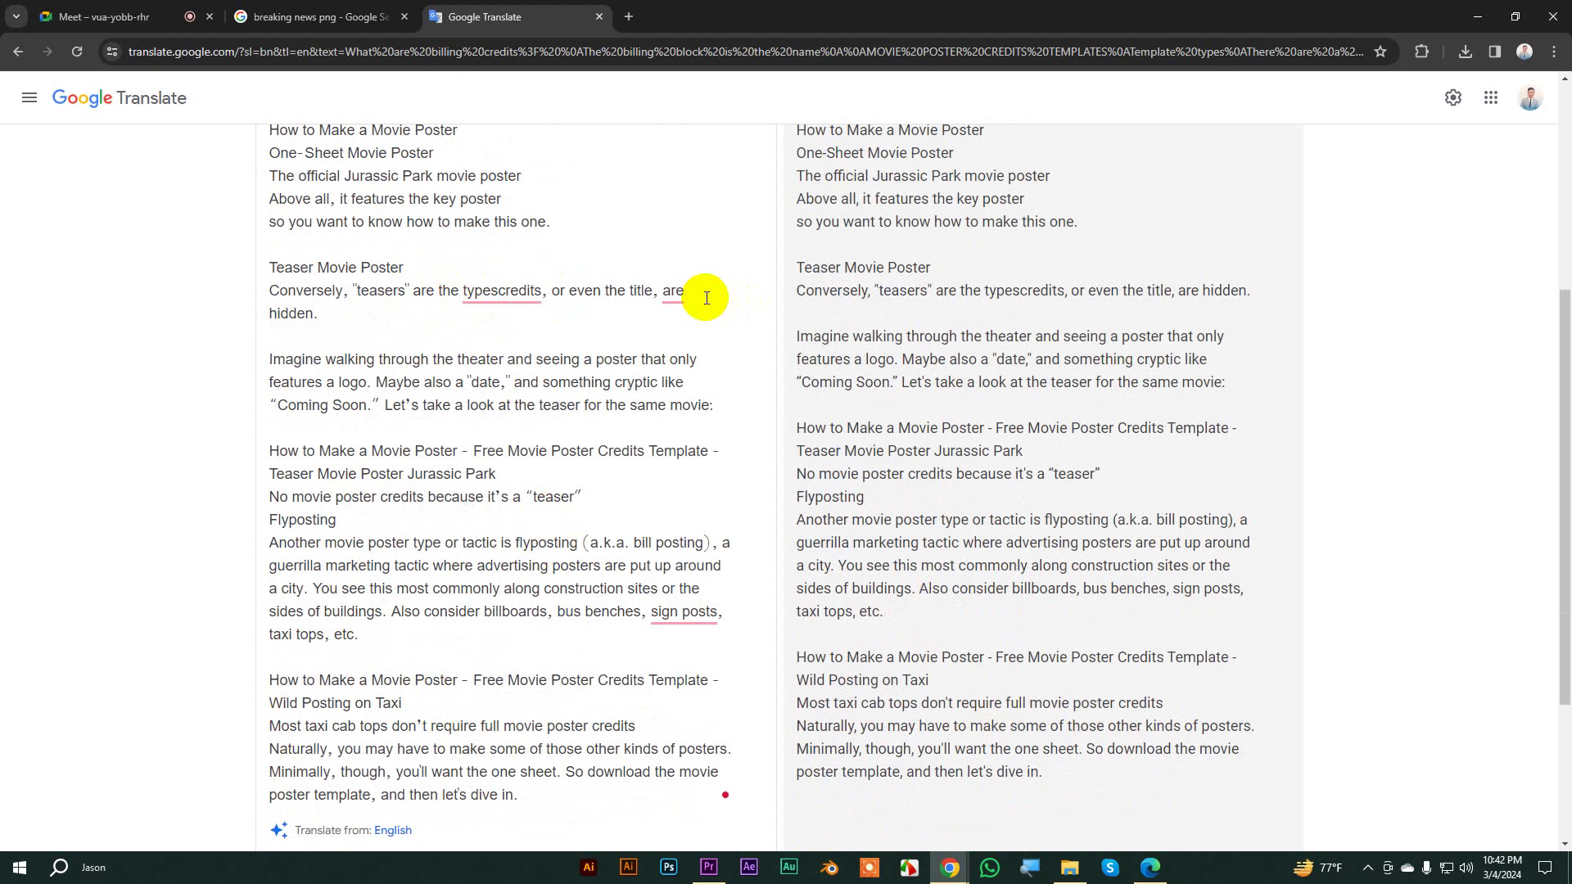
{"action": "key", "text": "Return"}
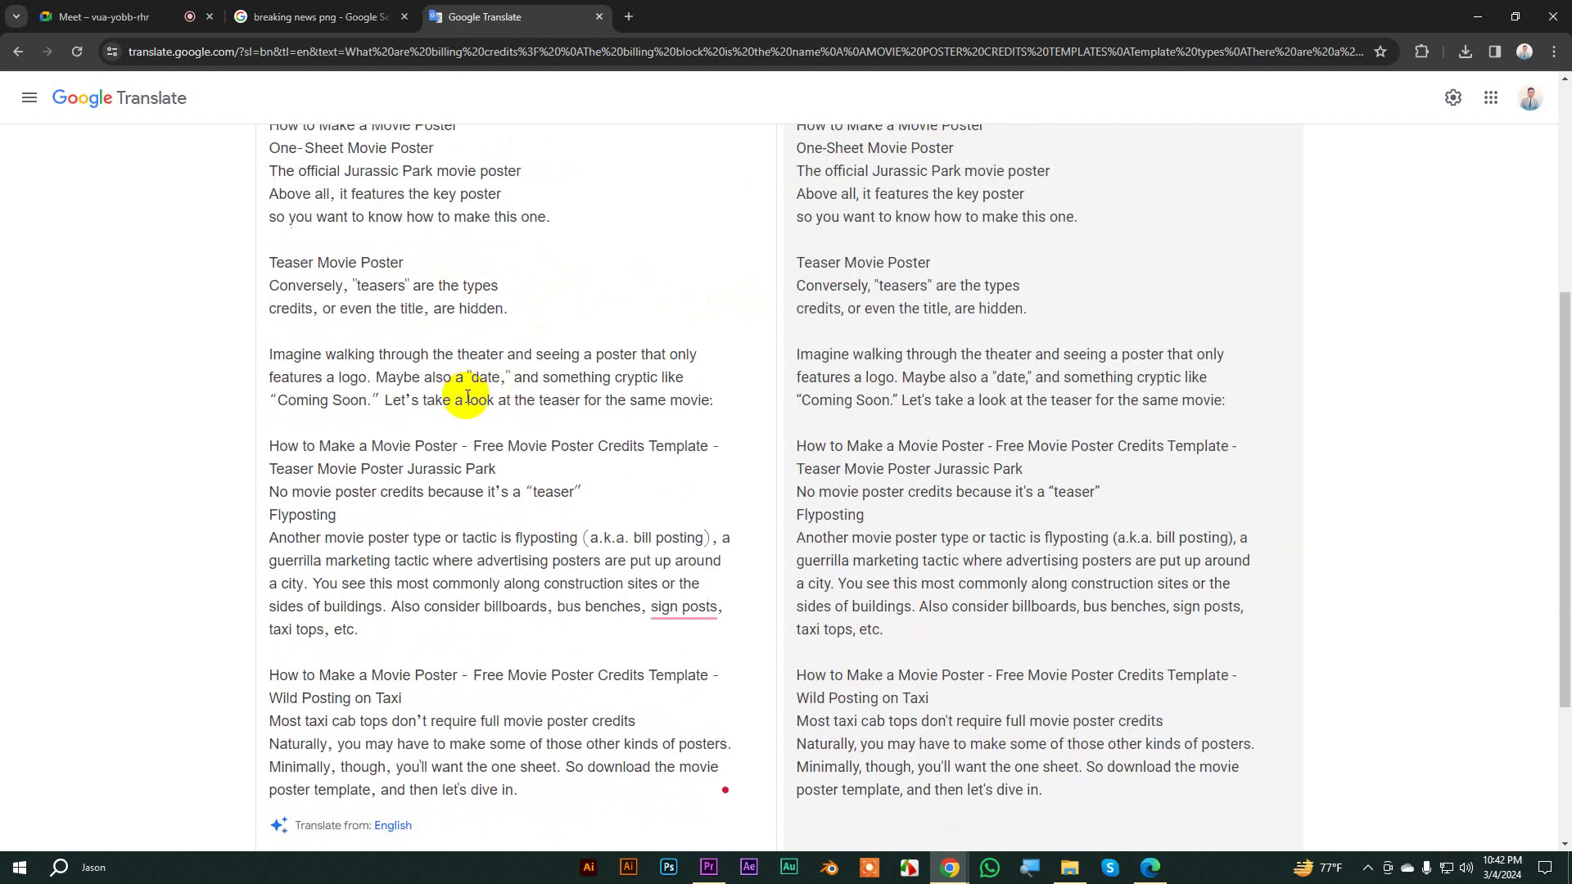
{"action": "scroll", "coordinate": [467, 396], "scroll_direction": "down", "scroll_amount": 1}
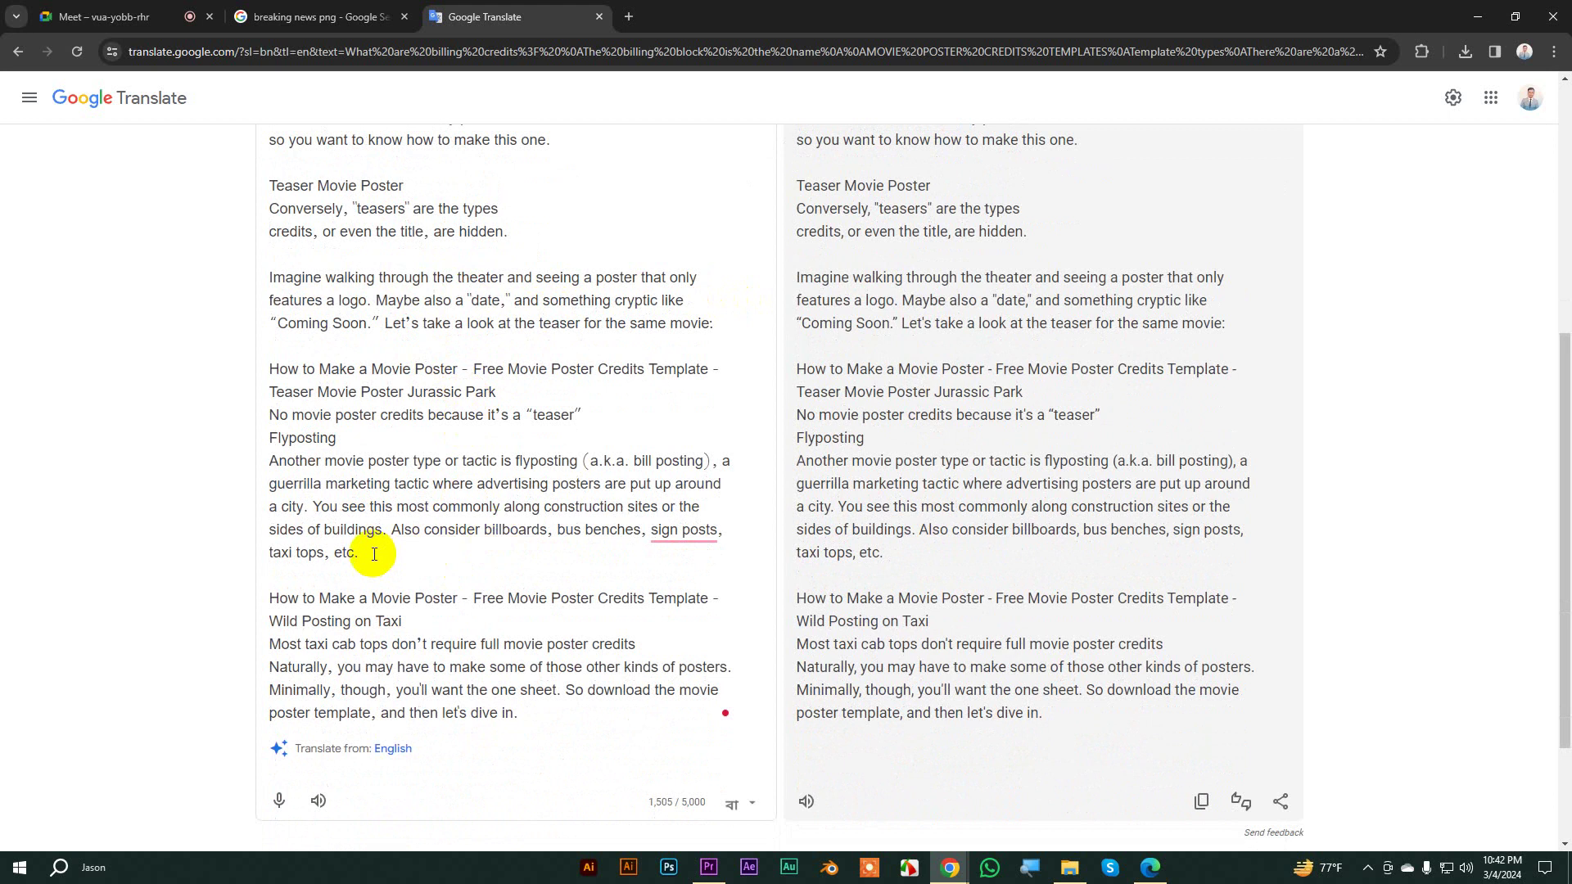
Step: Delete the source text's flyposting passage, the two "Imagine walking through the theater" lines and the sentence following "Coming Soon."
{"action": "left_click_drag", "start_coordinate": [360, 553], "coordinate": [484, 374]}
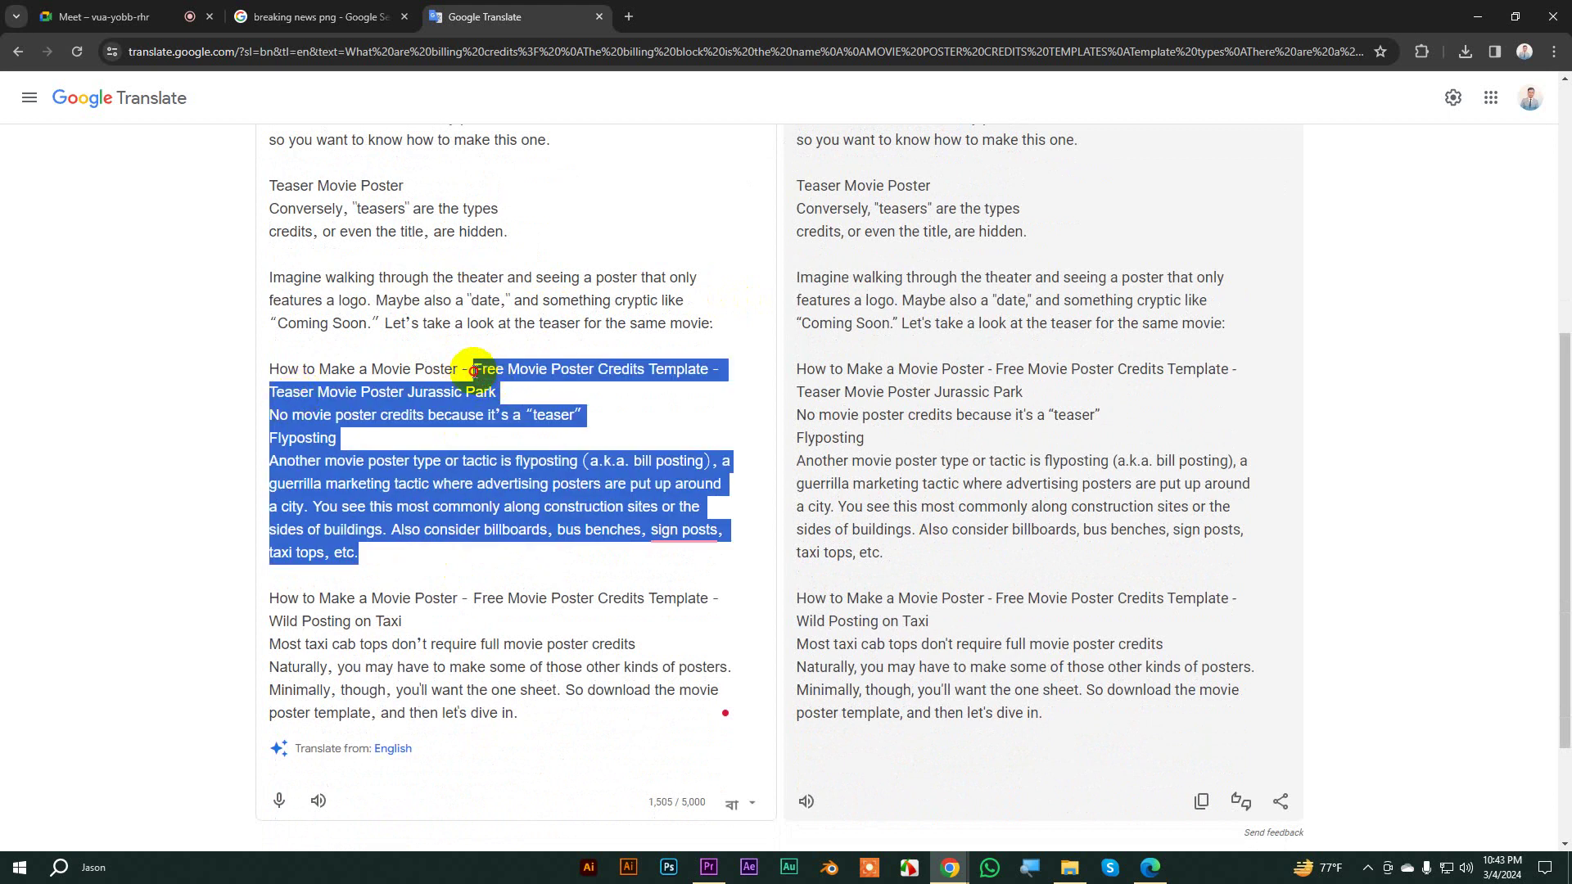
{"action": "key", "text": "BackSpace"}
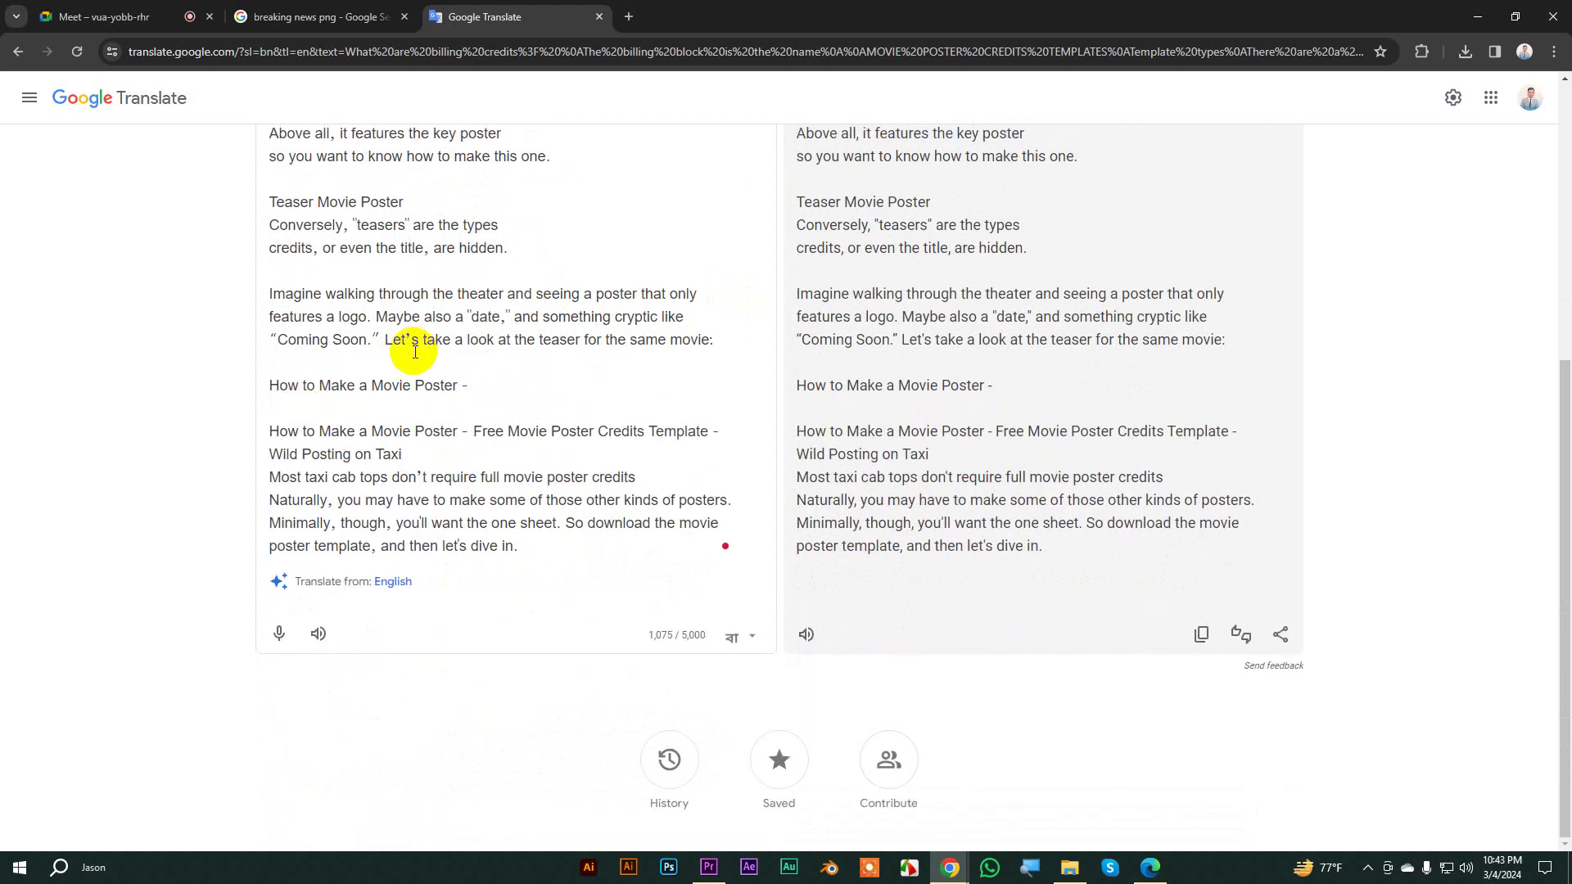
{"action": "left_click_drag", "start_coordinate": [686, 317], "coordinate": [263, 305]}
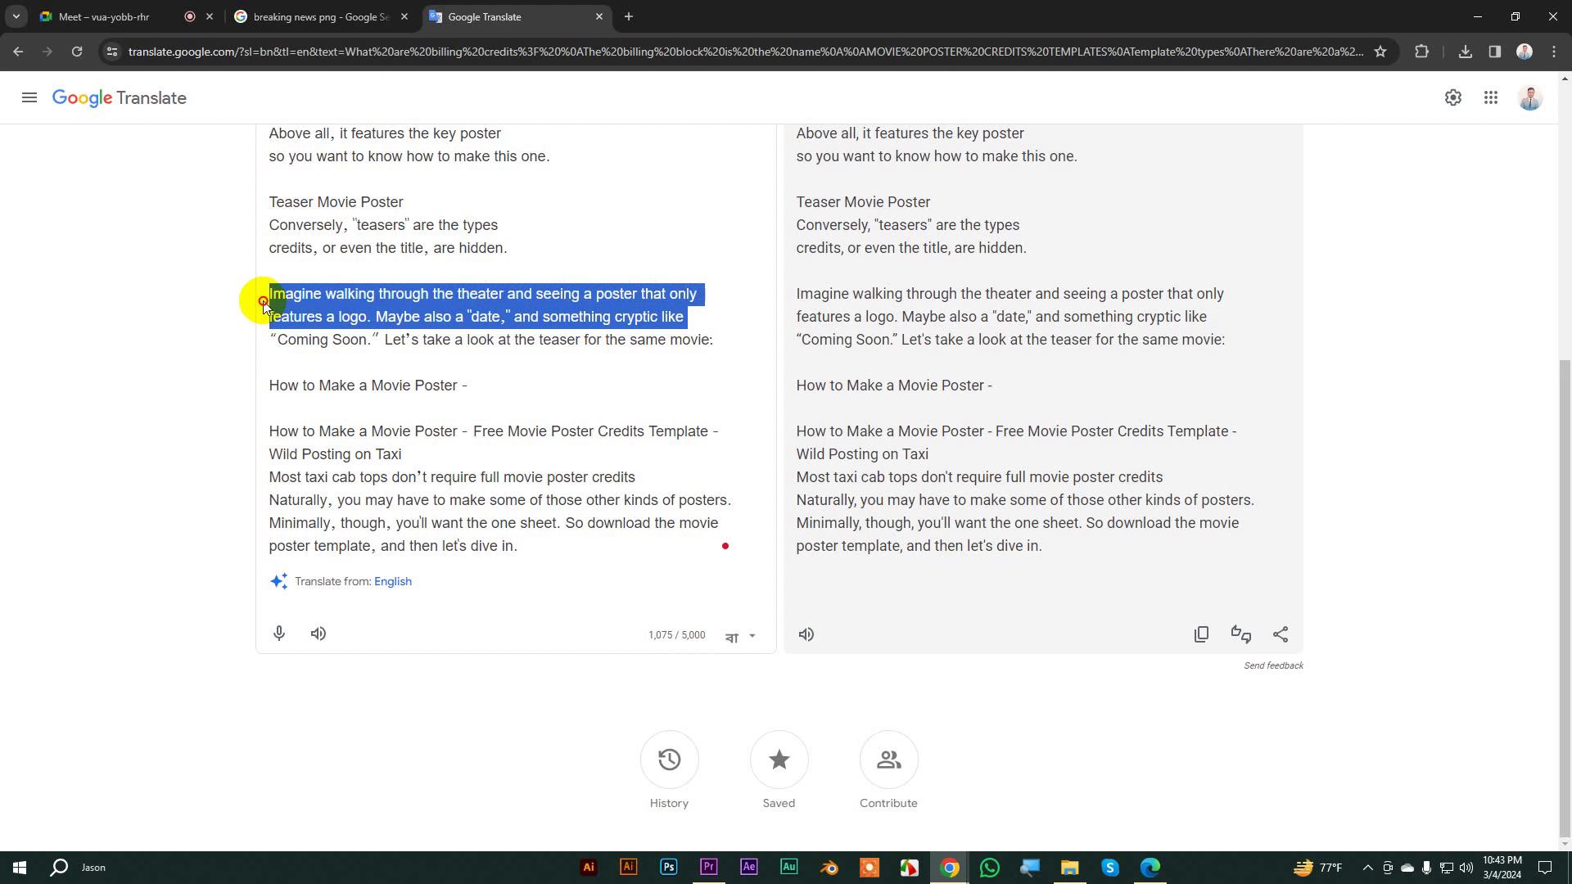
{"action": "key", "text": "BackSpace"}
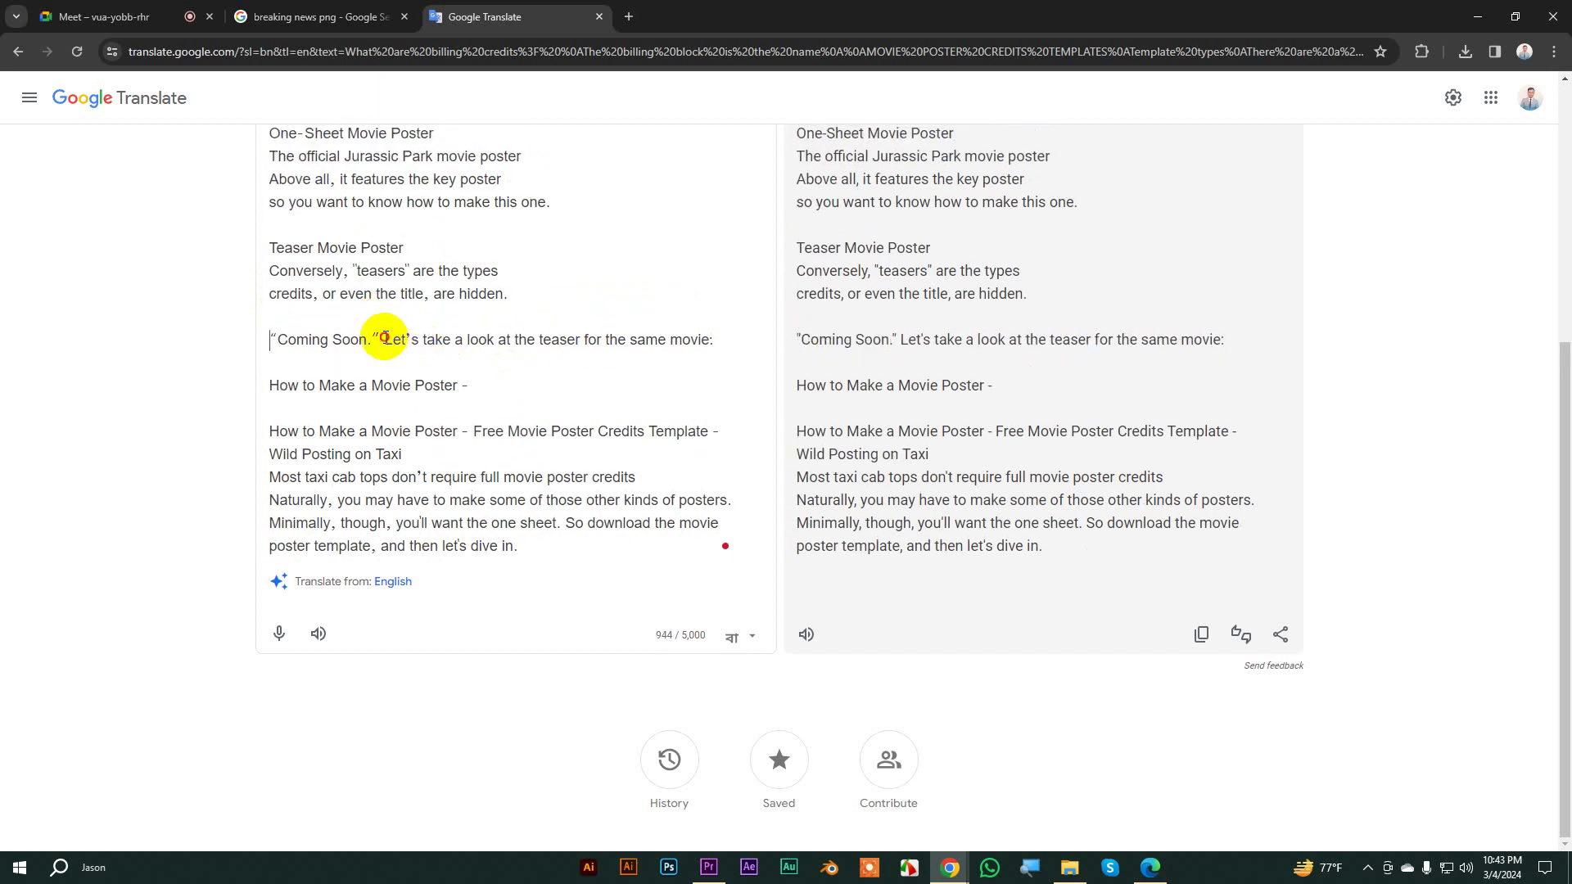
{"action": "left_click_drag", "start_coordinate": [385, 338], "coordinate": [740, 331]}
{"action": "key", "text": "BackSpace"}
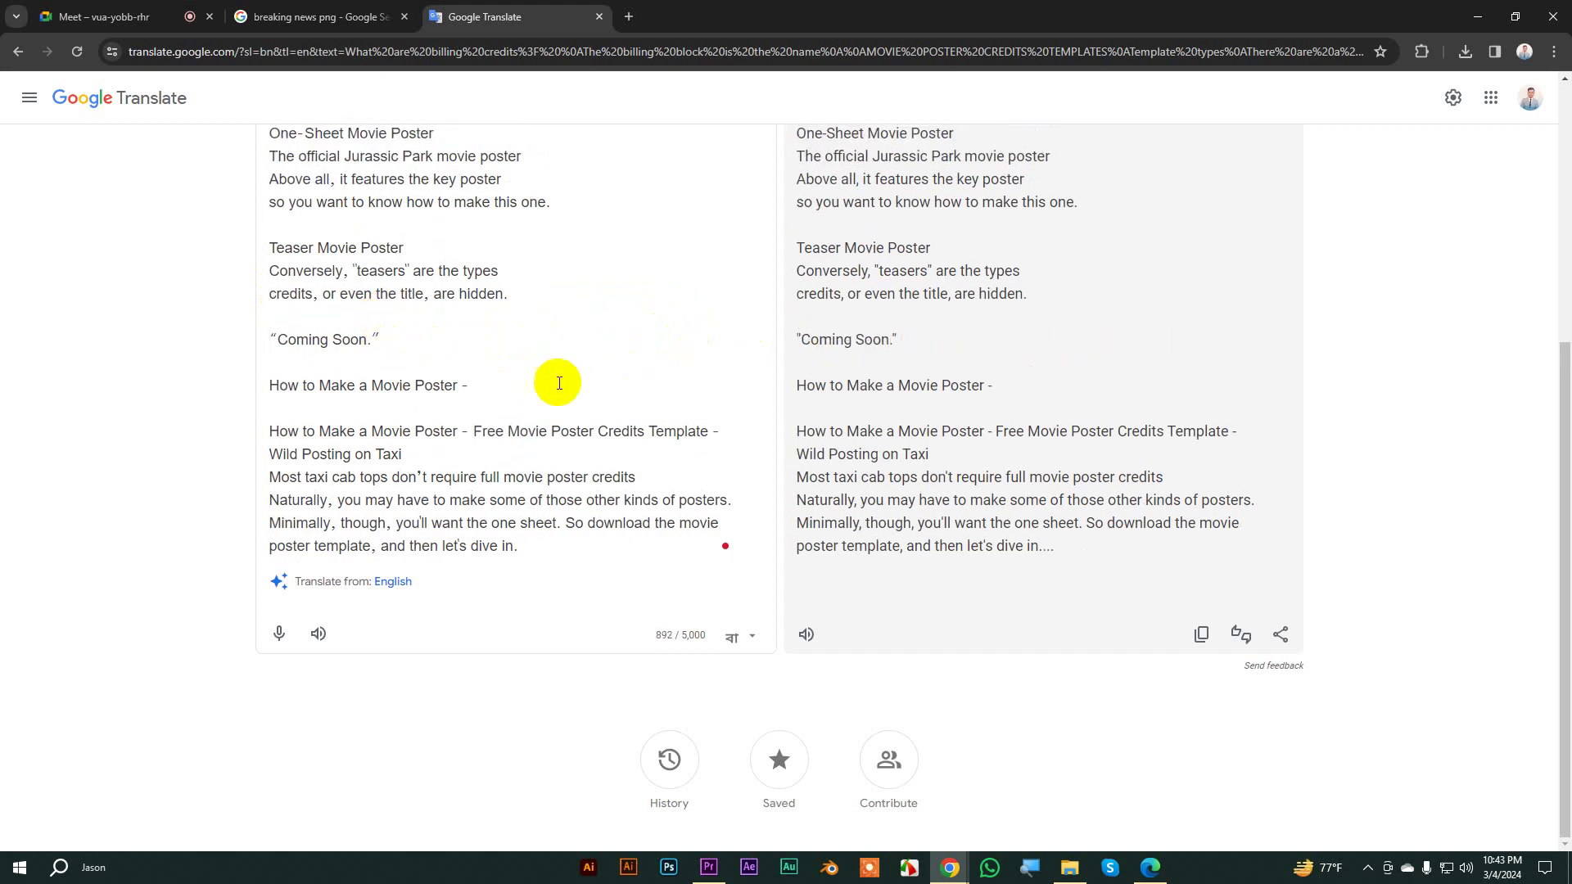
Step: Split the last poster heading into separate lines "How to Make a Movie Poster", "Free Movie Poster Credits Template" and "Wild Posting on Taxi", removing the dashes
{"action": "left_click", "coordinate": [272, 341]}
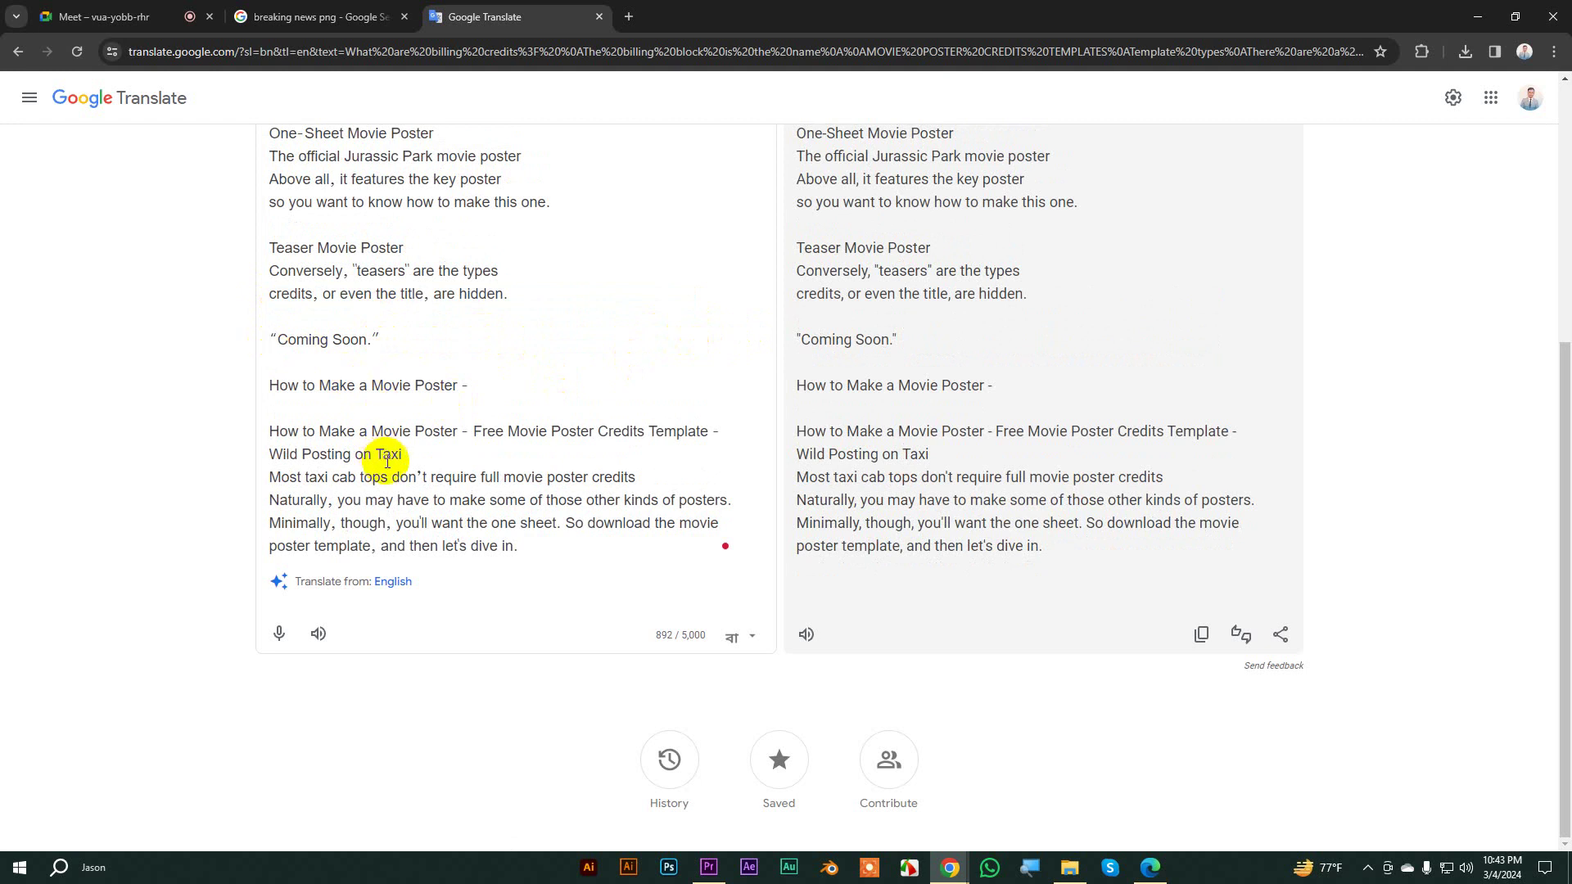
{"action": "left_click", "coordinate": [475, 426]}
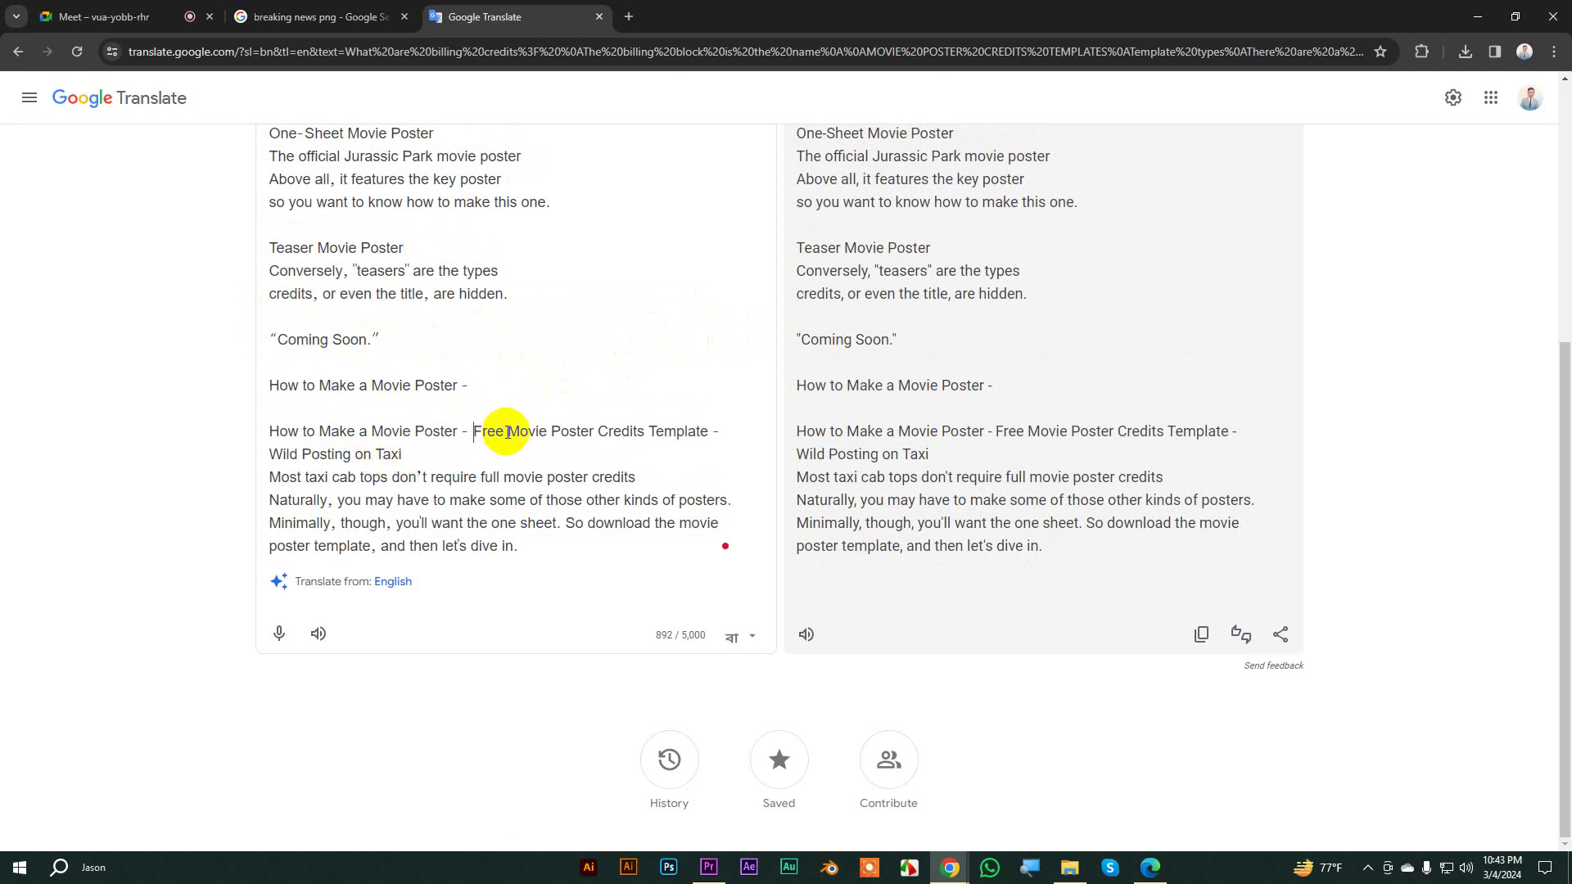
{"action": "key", "text": "BackSpace"}
{"action": "key", "text": "BackSpace"}
{"action": "key", "text": "BackSpace"}
{"action": "key", "text": "Return"}
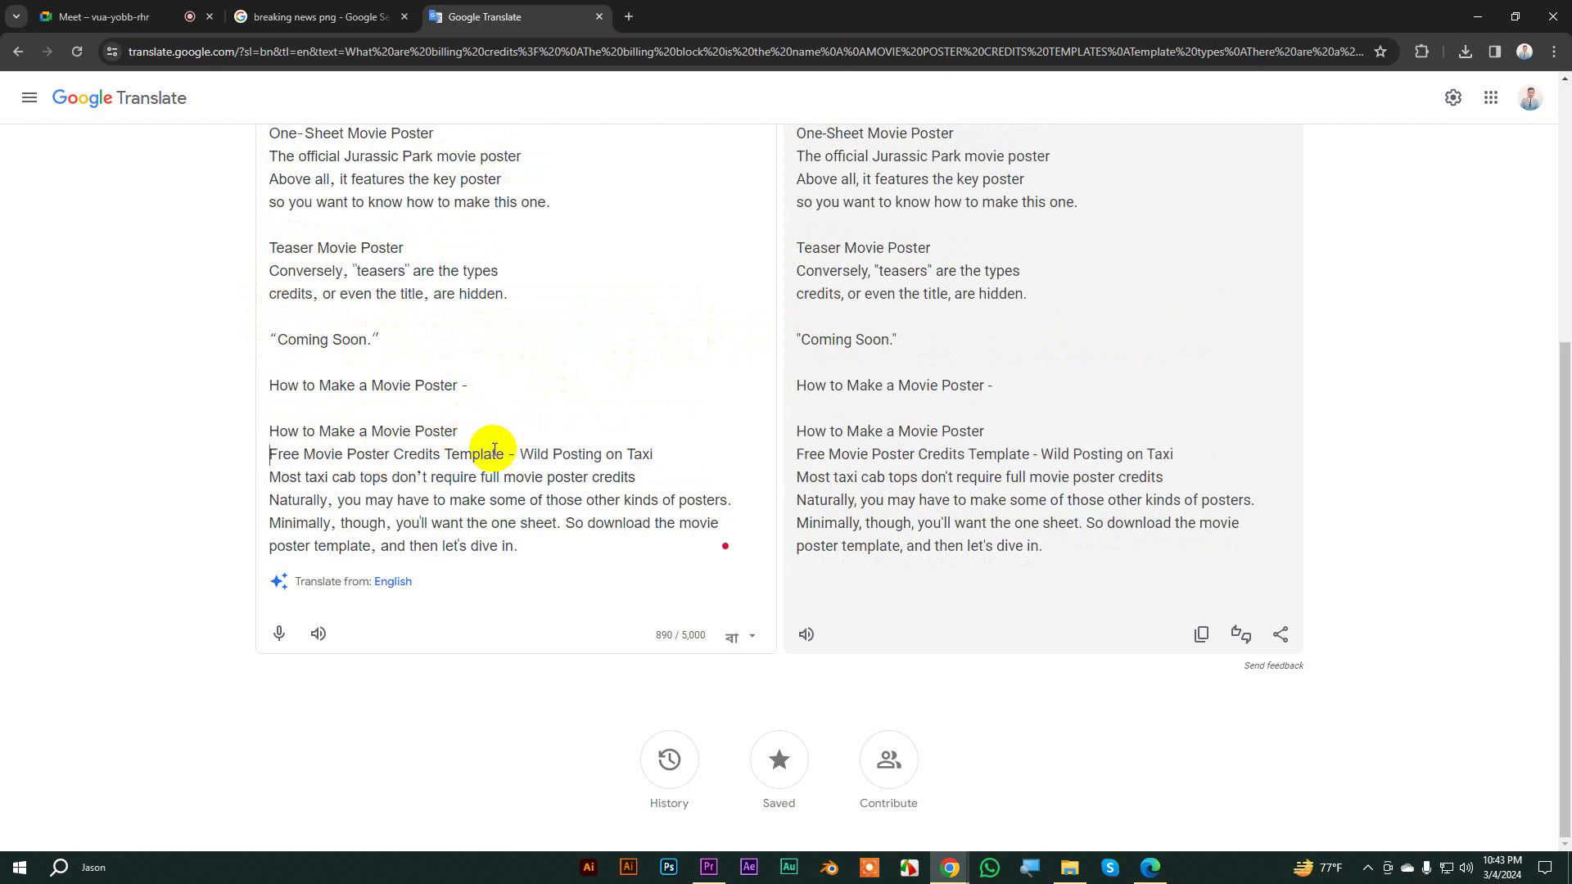
{"action": "left_click", "coordinate": [520, 454]}
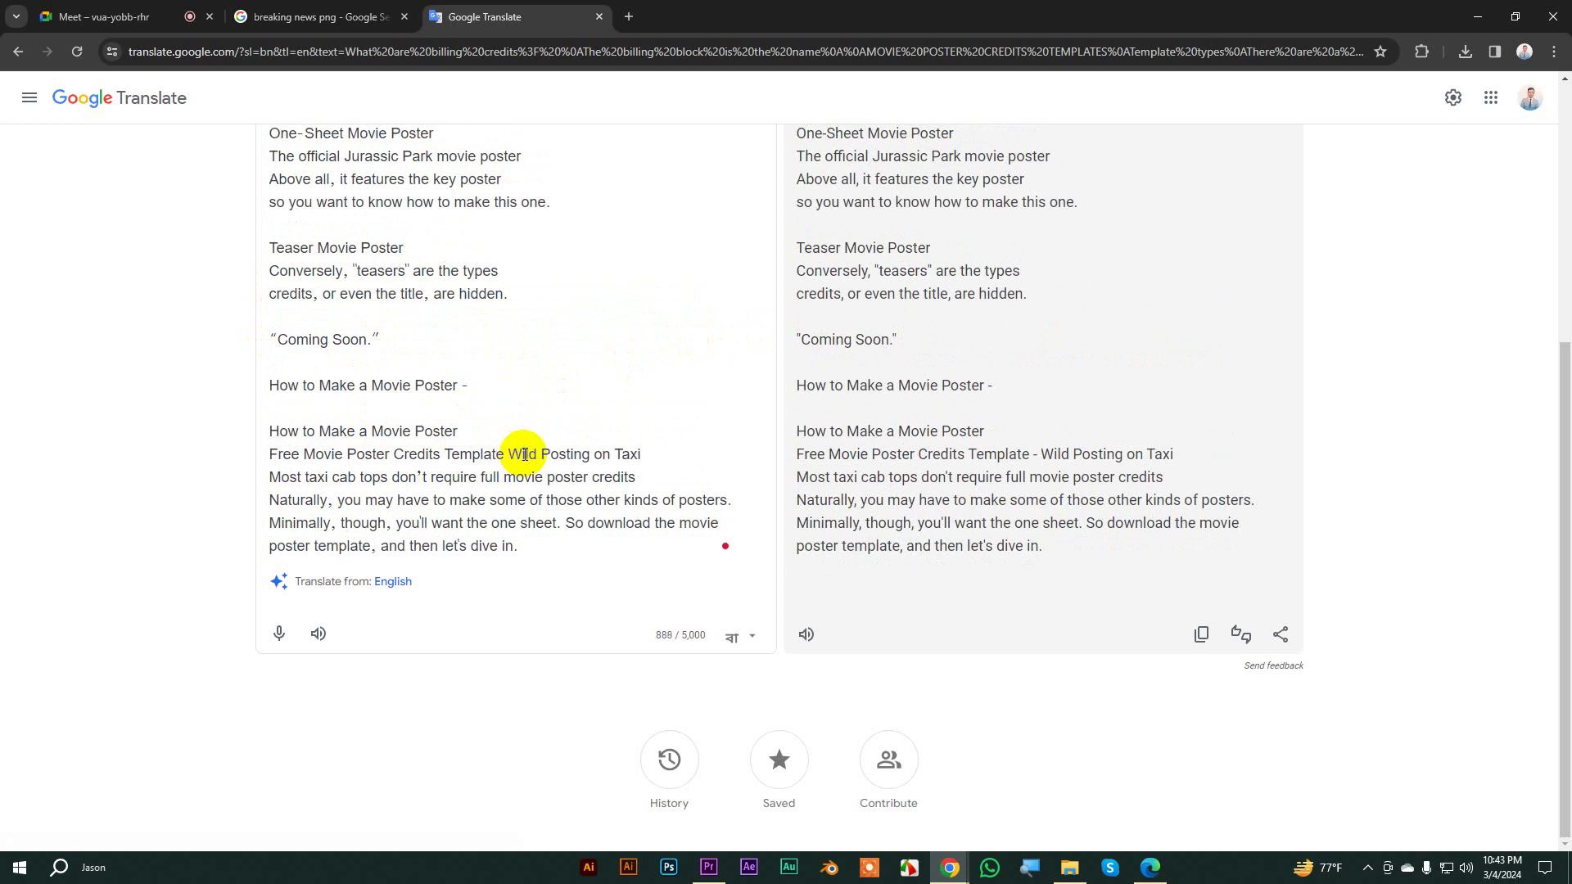
{"action": "key", "text": "BackSpace"}
{"action": "key", "text": "BackSpace"}
{"action": "key", "text": "BackSpace"}
{"action": "key", "text": "Return"}
Step: Remove the text between "Wild Posting on Taxi" and "the movie poster template", and put "and then let's dive in." on its own line
{"action": "left_click_drag", "start_coordinate": [410, 459], "coordinate": [463, 505]}
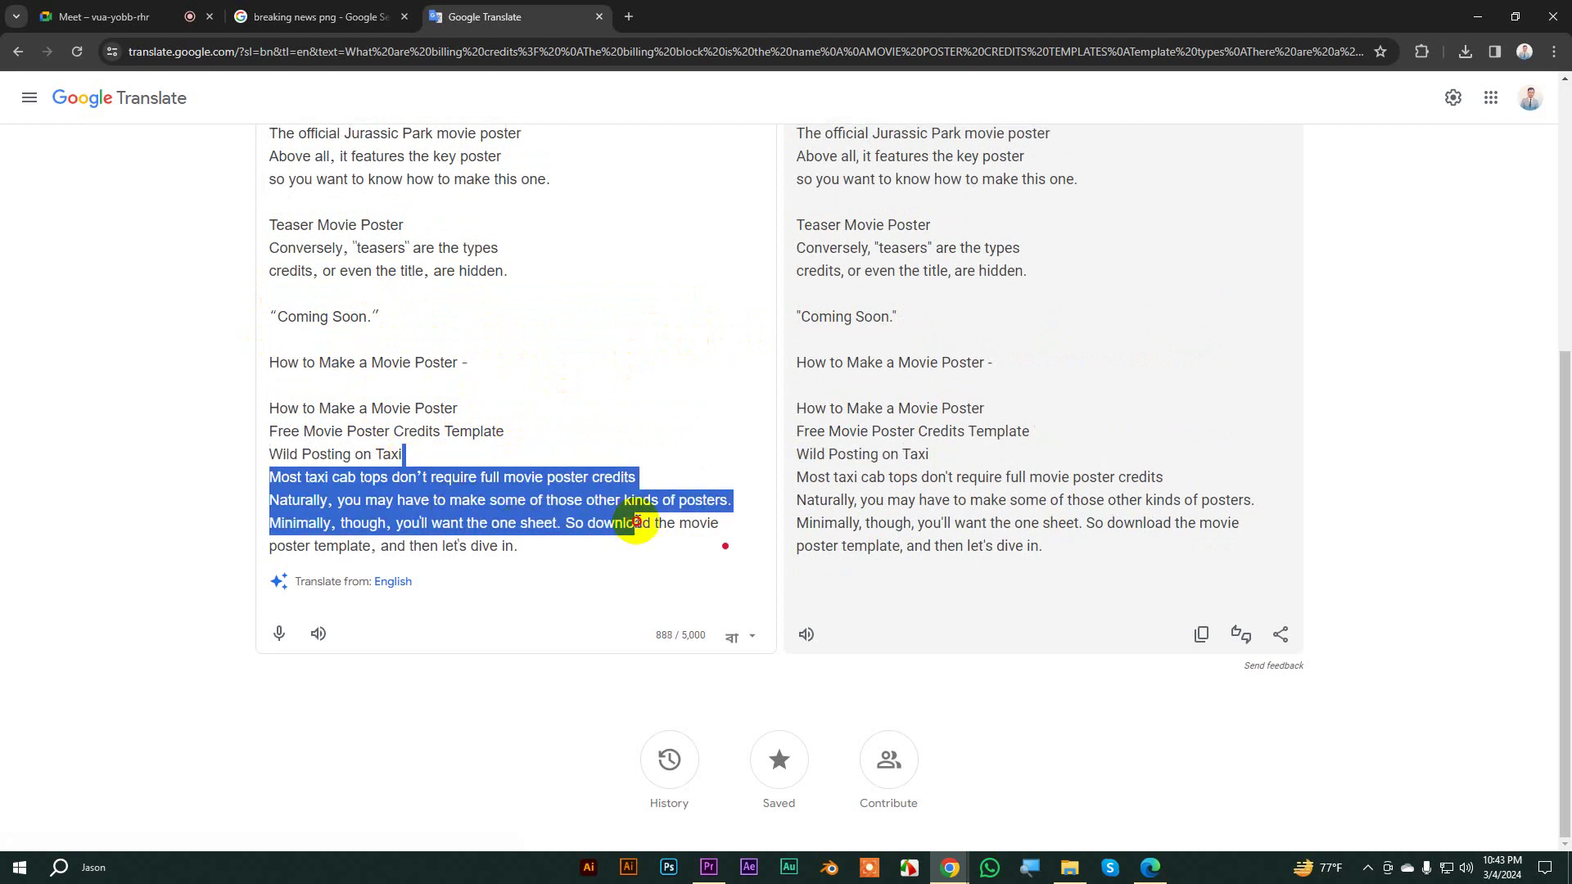
{"action": "key", "text": "BackSpace"}
{"action": "key", "text": "Return"}
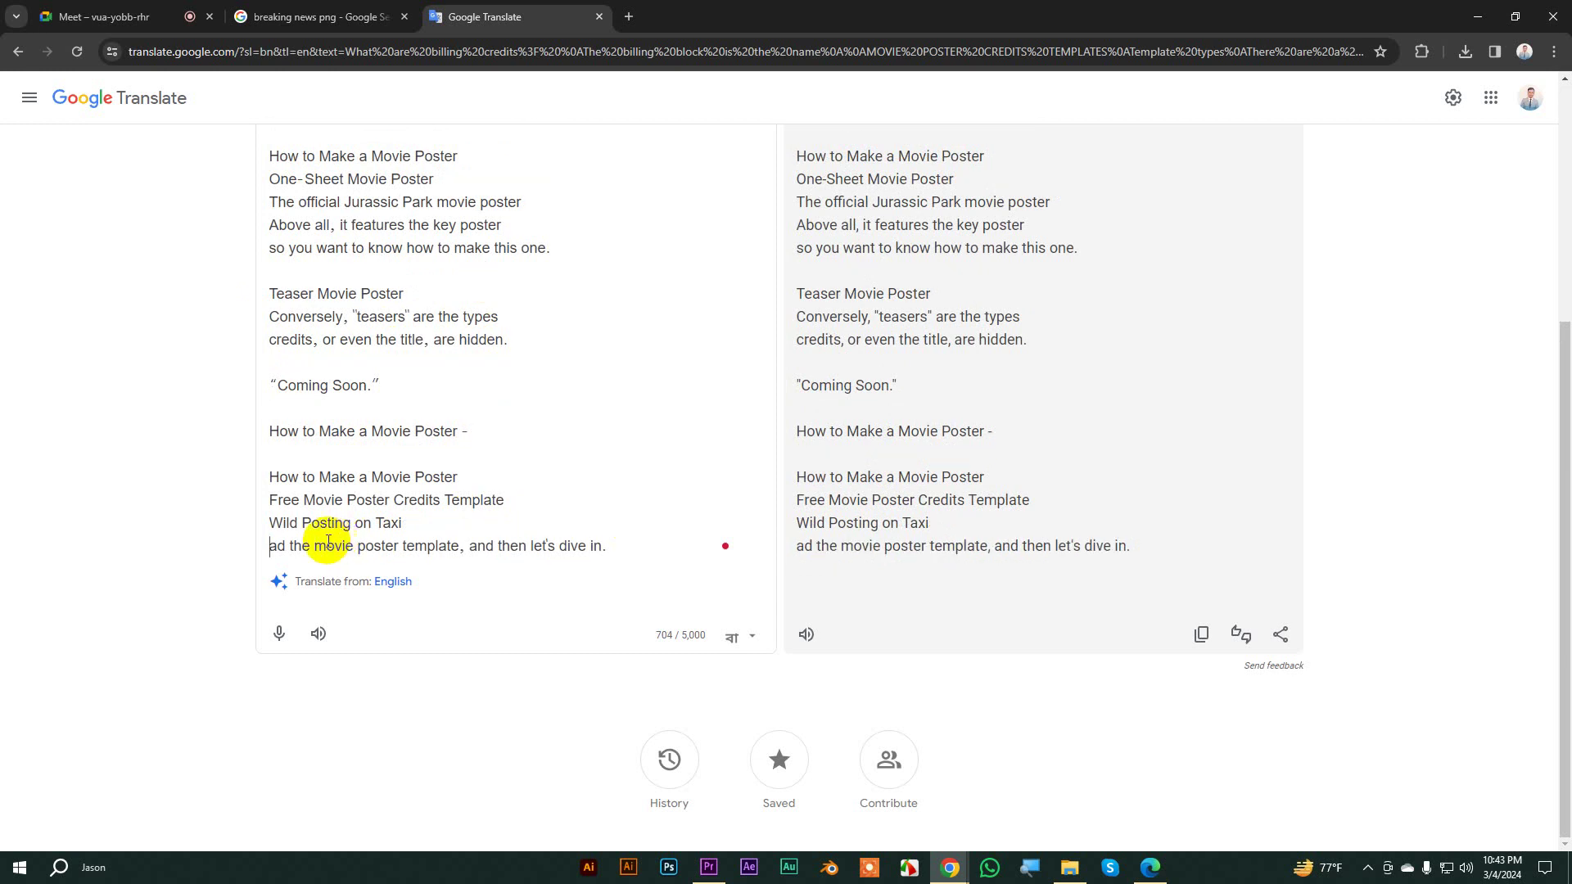
{"action": "double_click", "coordinate": [277, 546]}
{"action": "key", "text": "BackSpace"}
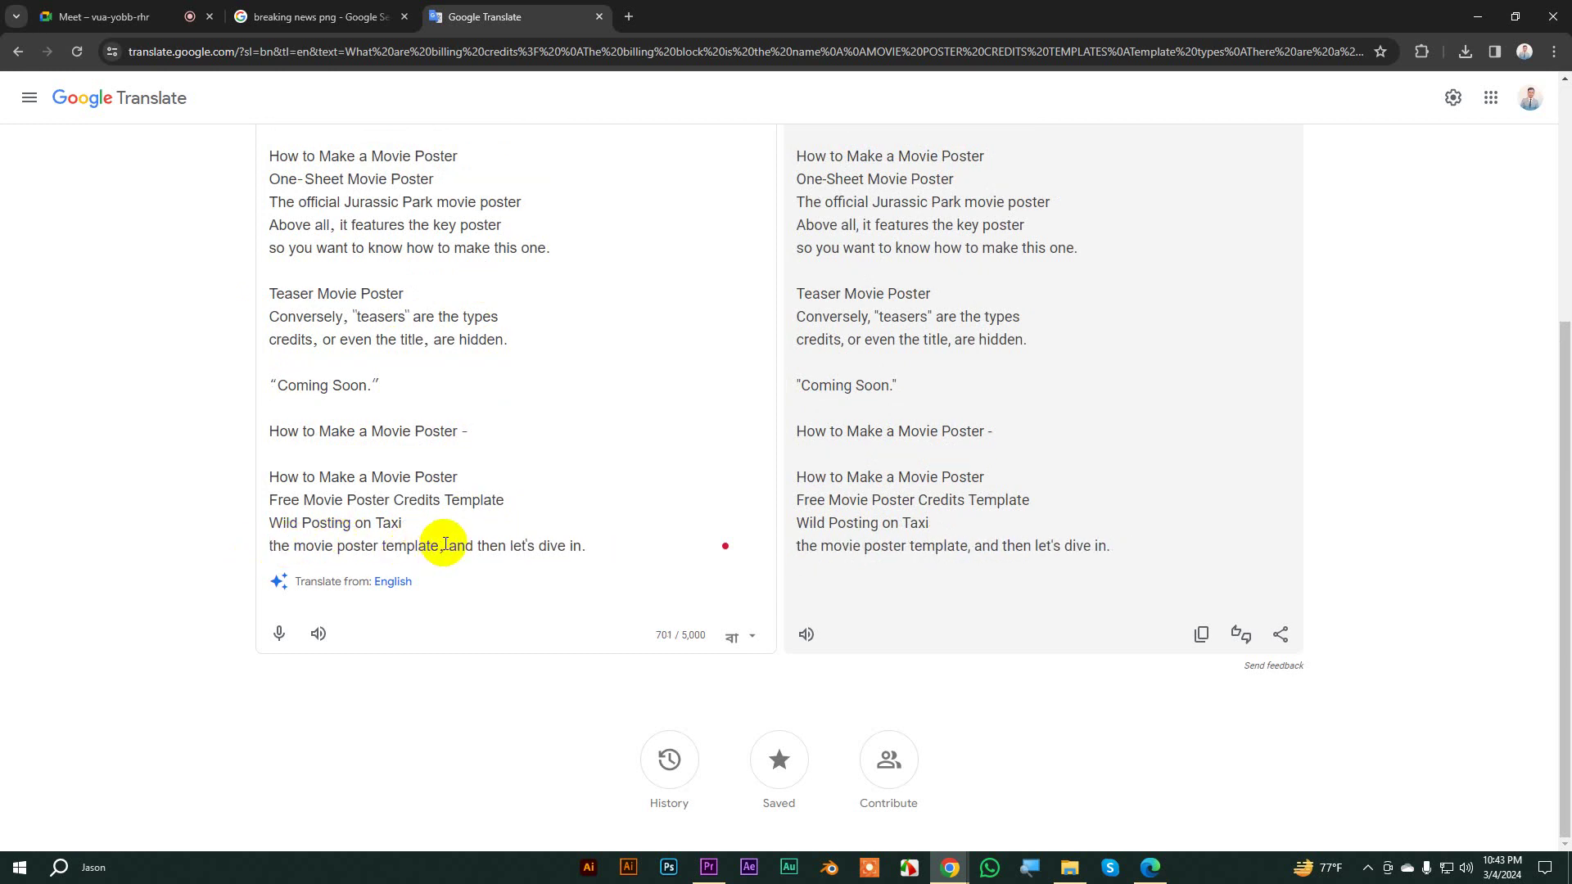
{"action": "left_click", "coordinate": [449, 546]}
{"action": "key", "text": "BackSpace"}
{"action": "key", "text": "Return"}
Step: Cut the entire shortened source text to the clipboard
{"action": "scroll", "coordinate": [508, 496], "scroll_direction": "up", "scroll_amount": 4}
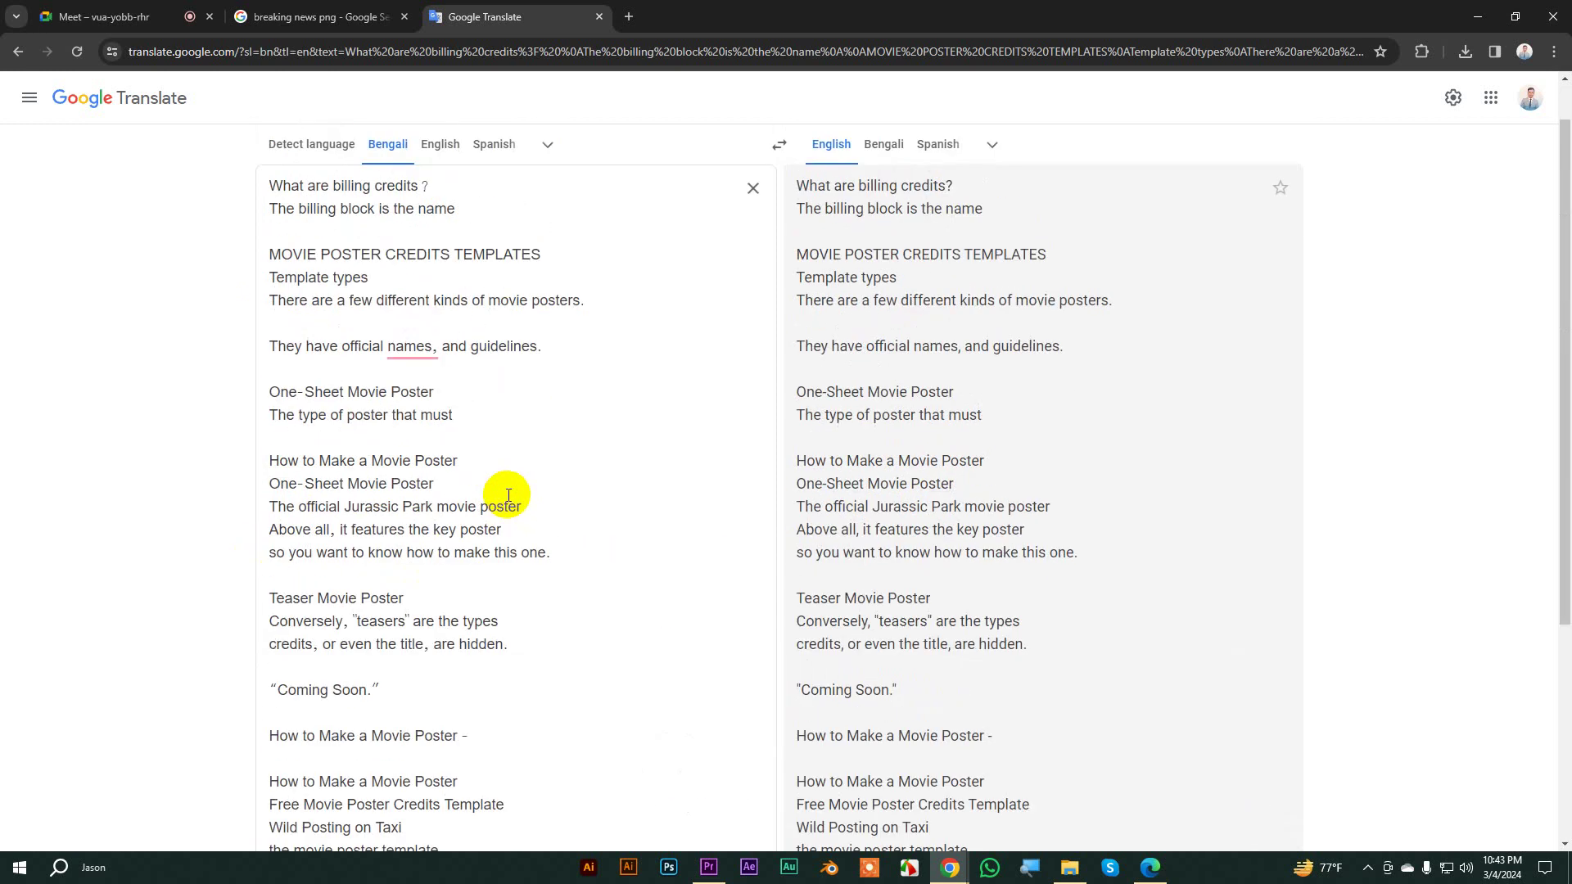
{"action": "left_click", "coordinate": [471, 475]}
{"action": "key", "text": "ctrl+a"}
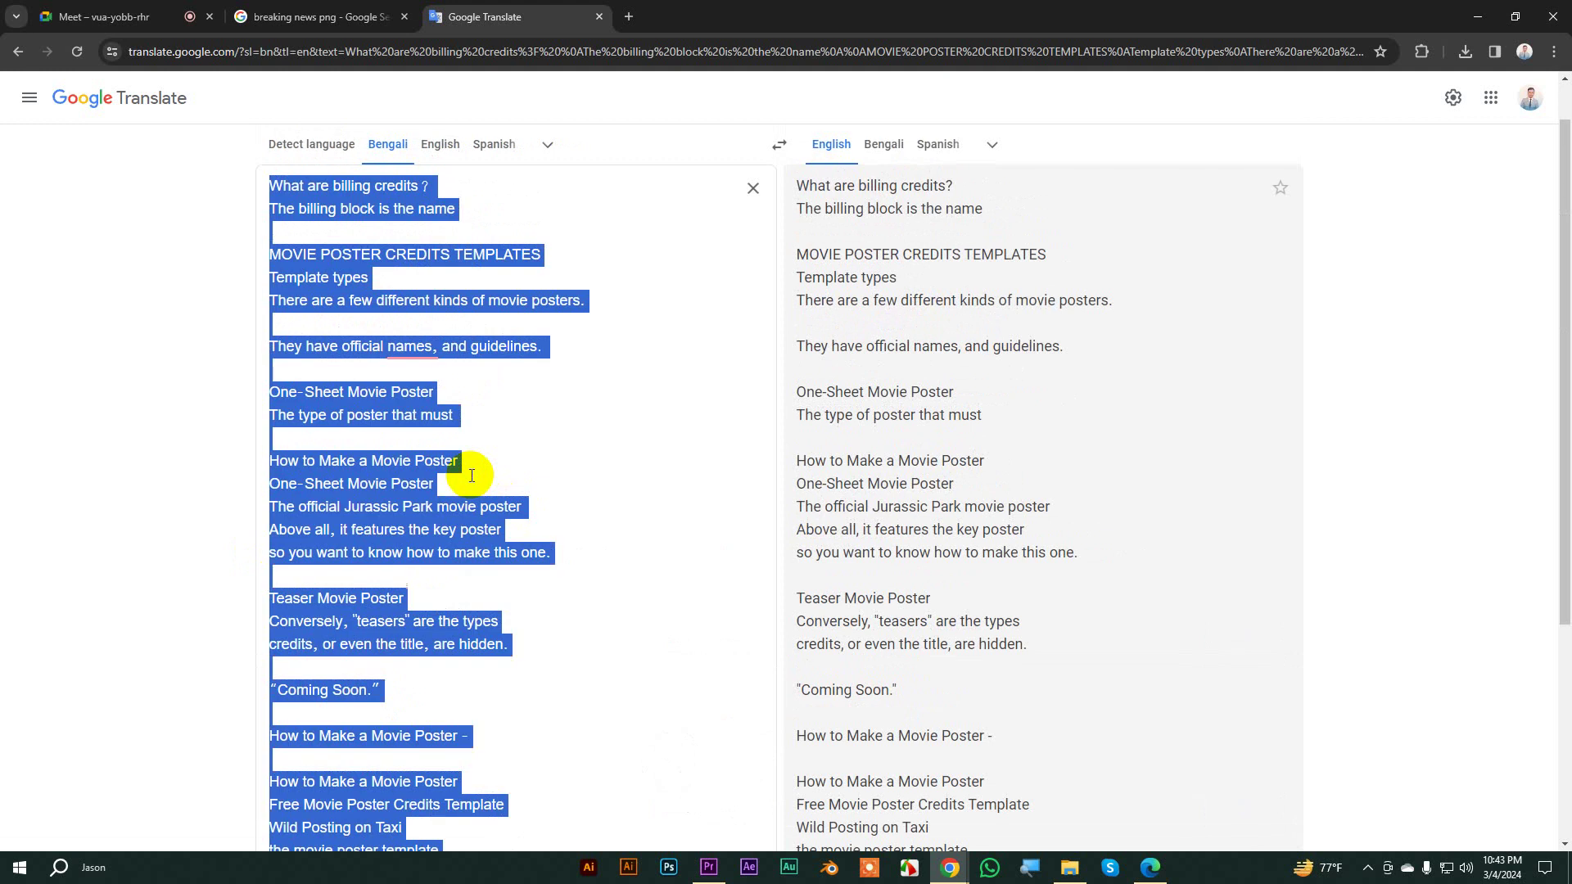
{"action": "key", "text": "ctrl+x"}
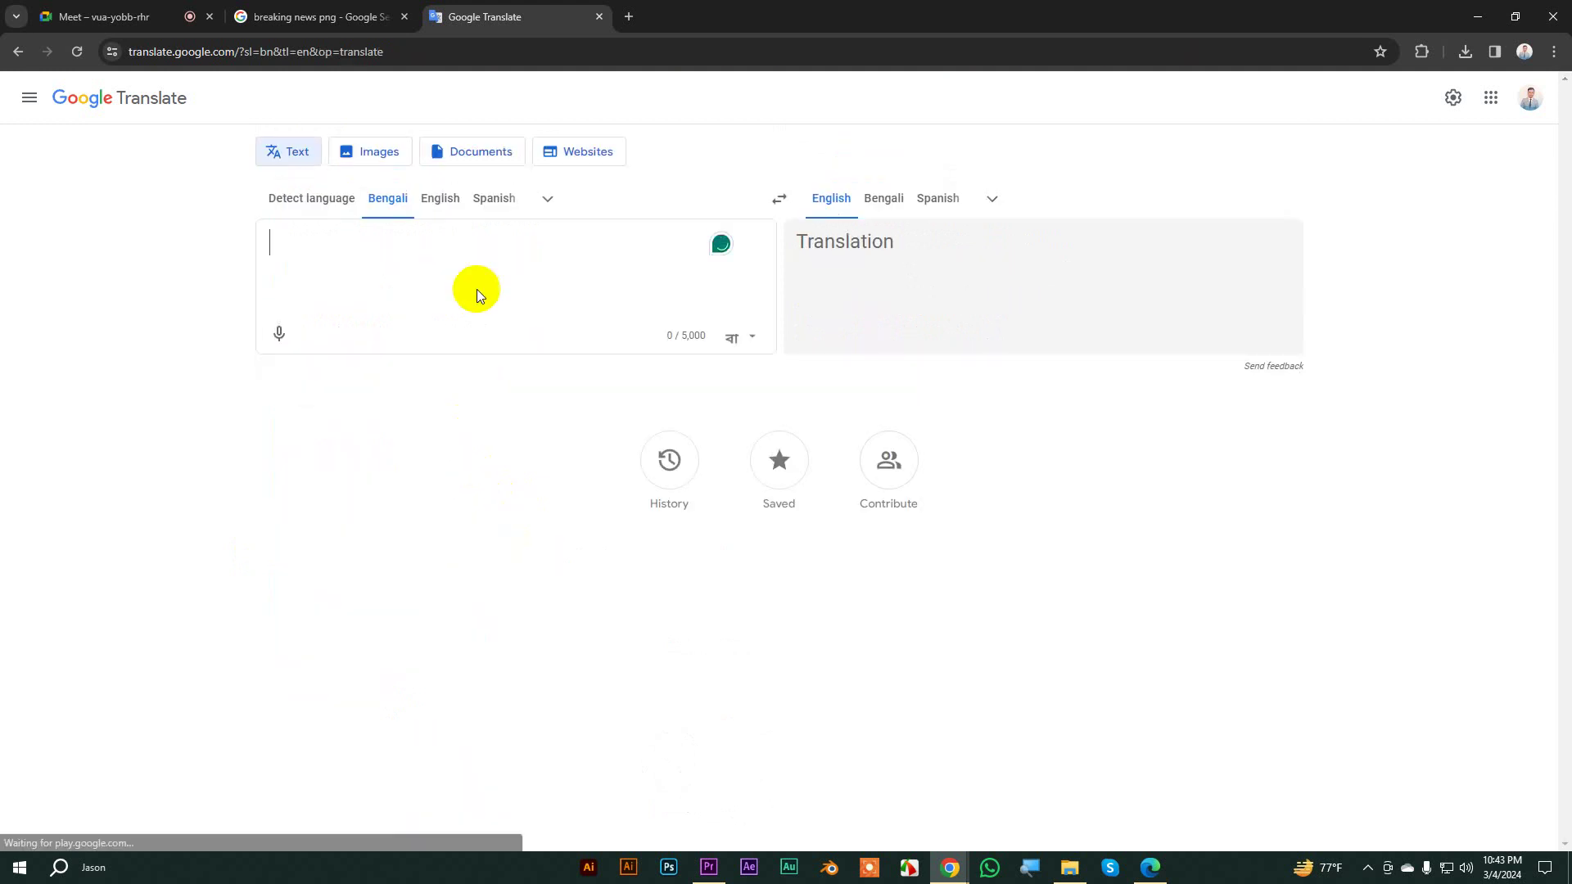
Step: Close the Google Translate and "breaking news png" search pages and switch to Adobe Premiere Pro
{"action": "middle_click", "coordinate": [501, 8]}
{"action": "middle_click", "coordinate": [369, 10]}
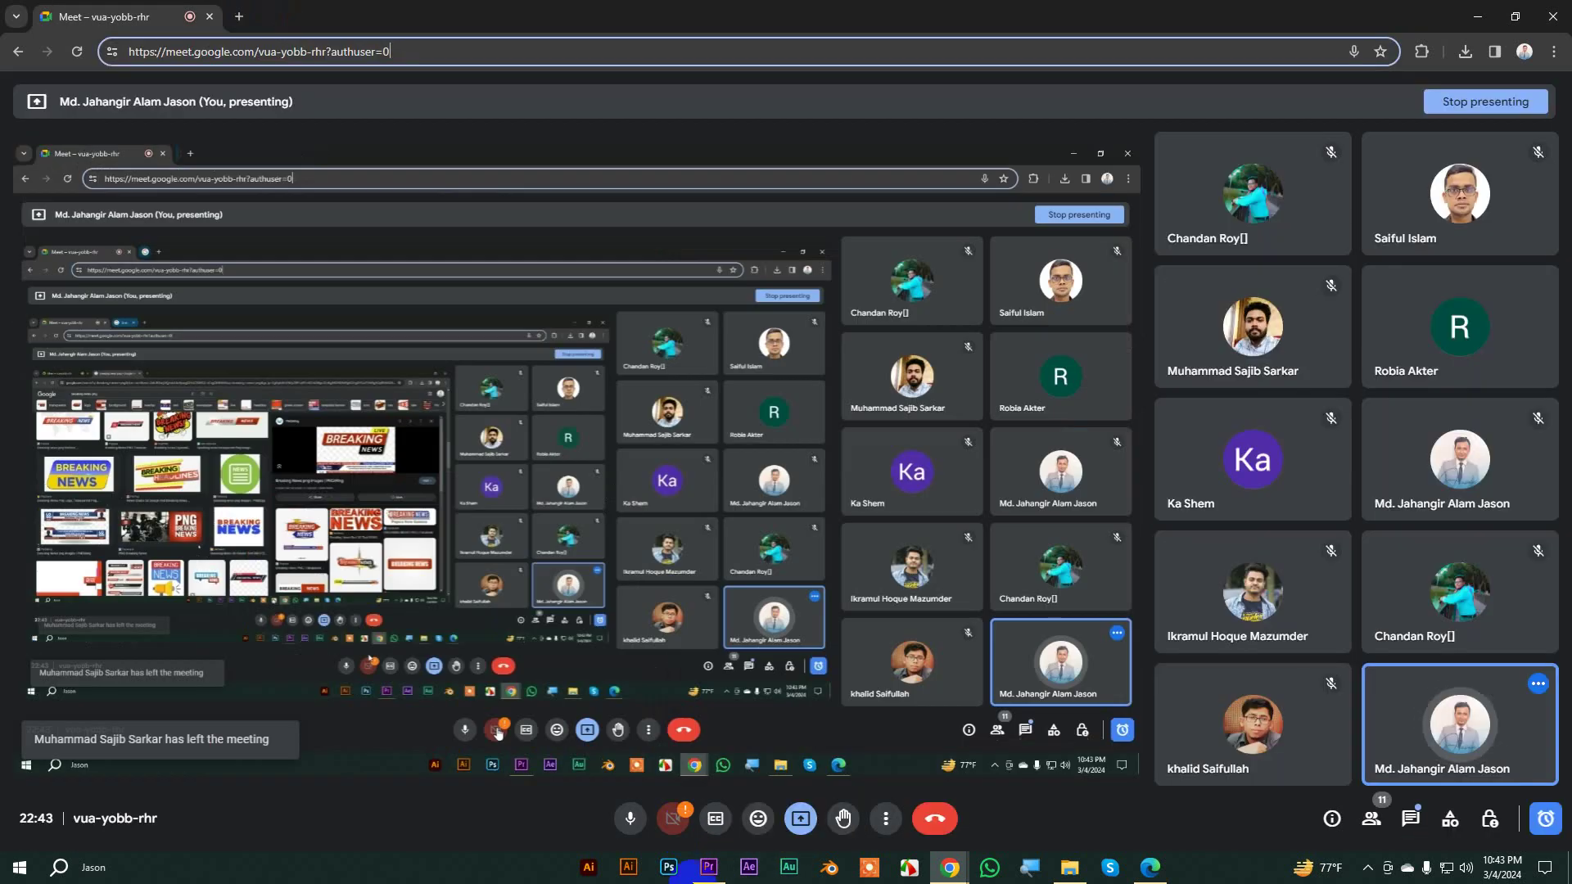
{"action": "left_click", "coordinate": [709, 867]}
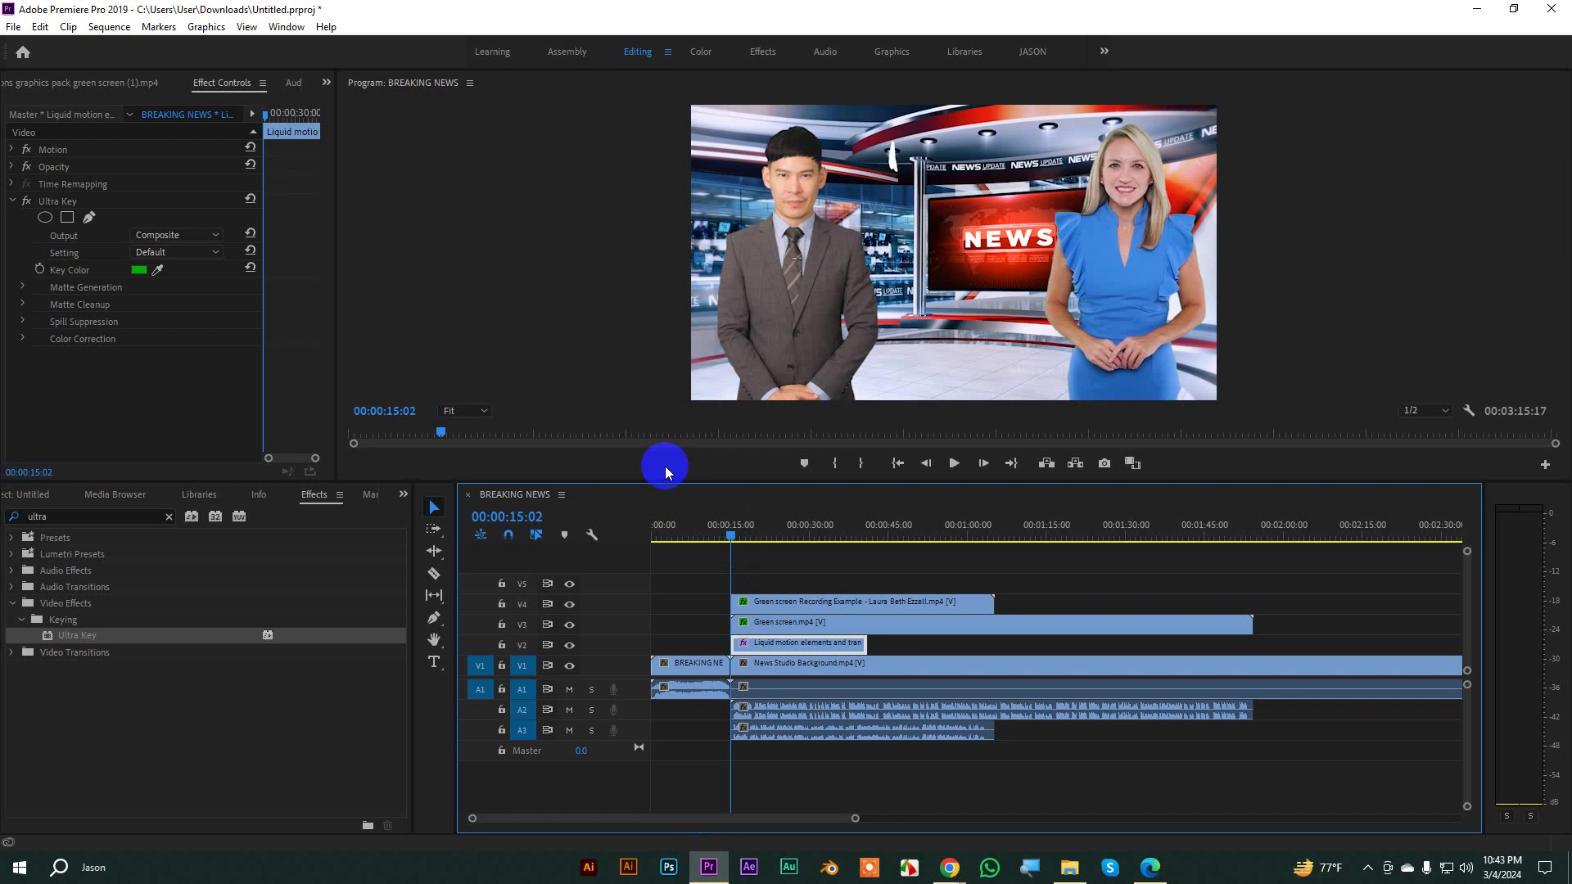
Step: Import pngegg.png from Downloads and place it above the other video clips, from the sequence start to the end of Green screen.mp4
{"action": "left_click", "coordinate": [36, 496]}
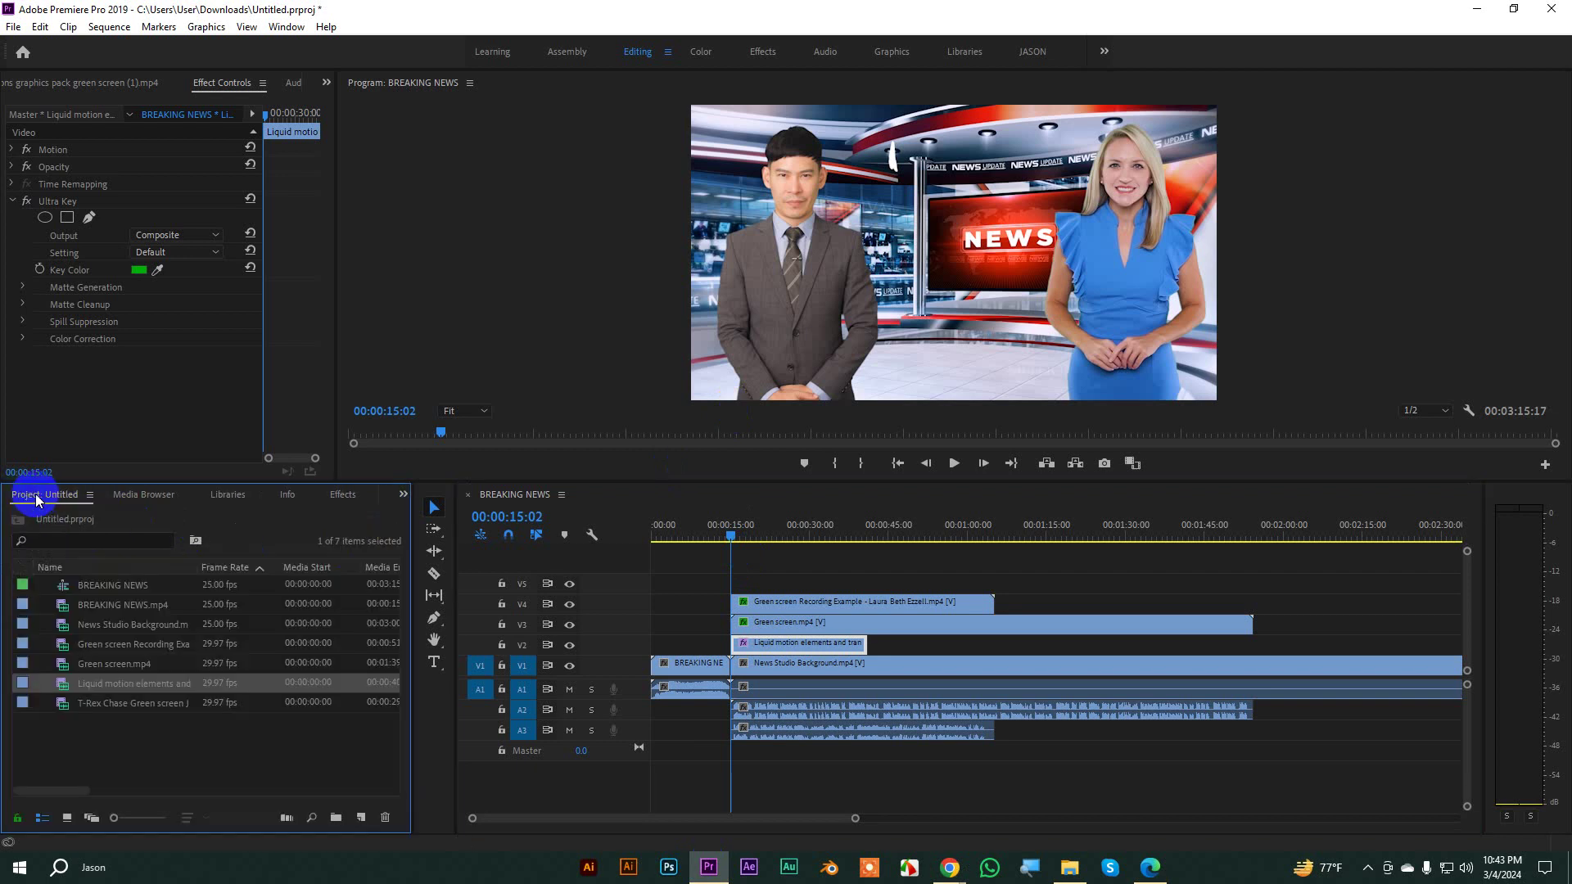
{"action": "double_click", "coordinate": [197, 758]}
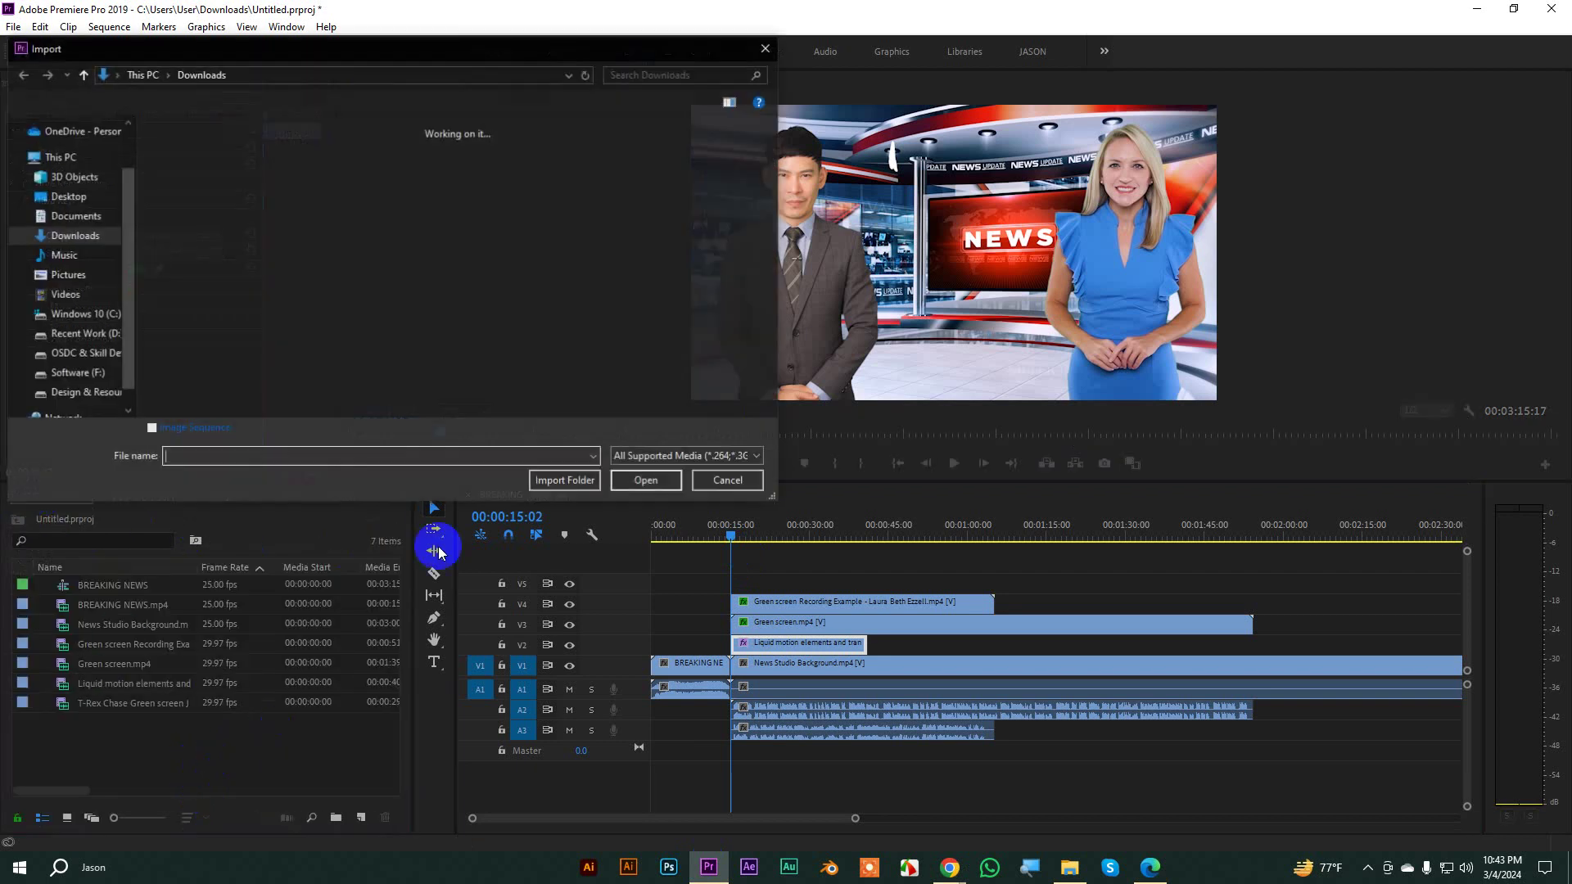
{"action": "left_click", "coordinate": [177, 167]}
{"action": "left_click", "coordinate": [634, 481]}
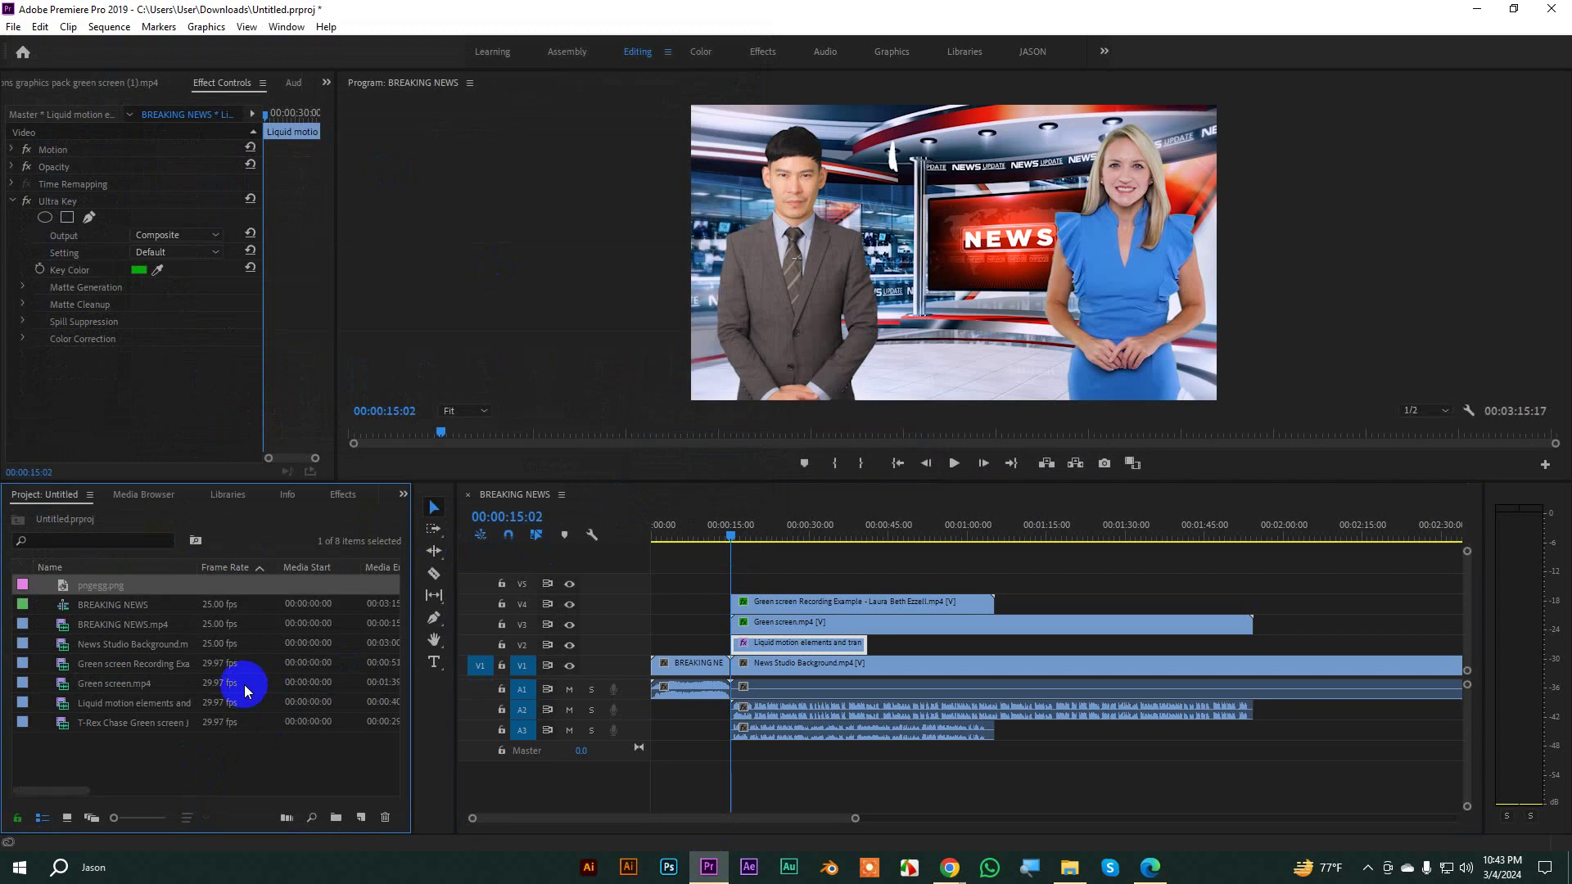
{"action": "left_click_drag", "start_coordinate": [90, 590], "coordinate": [1022, 584]}
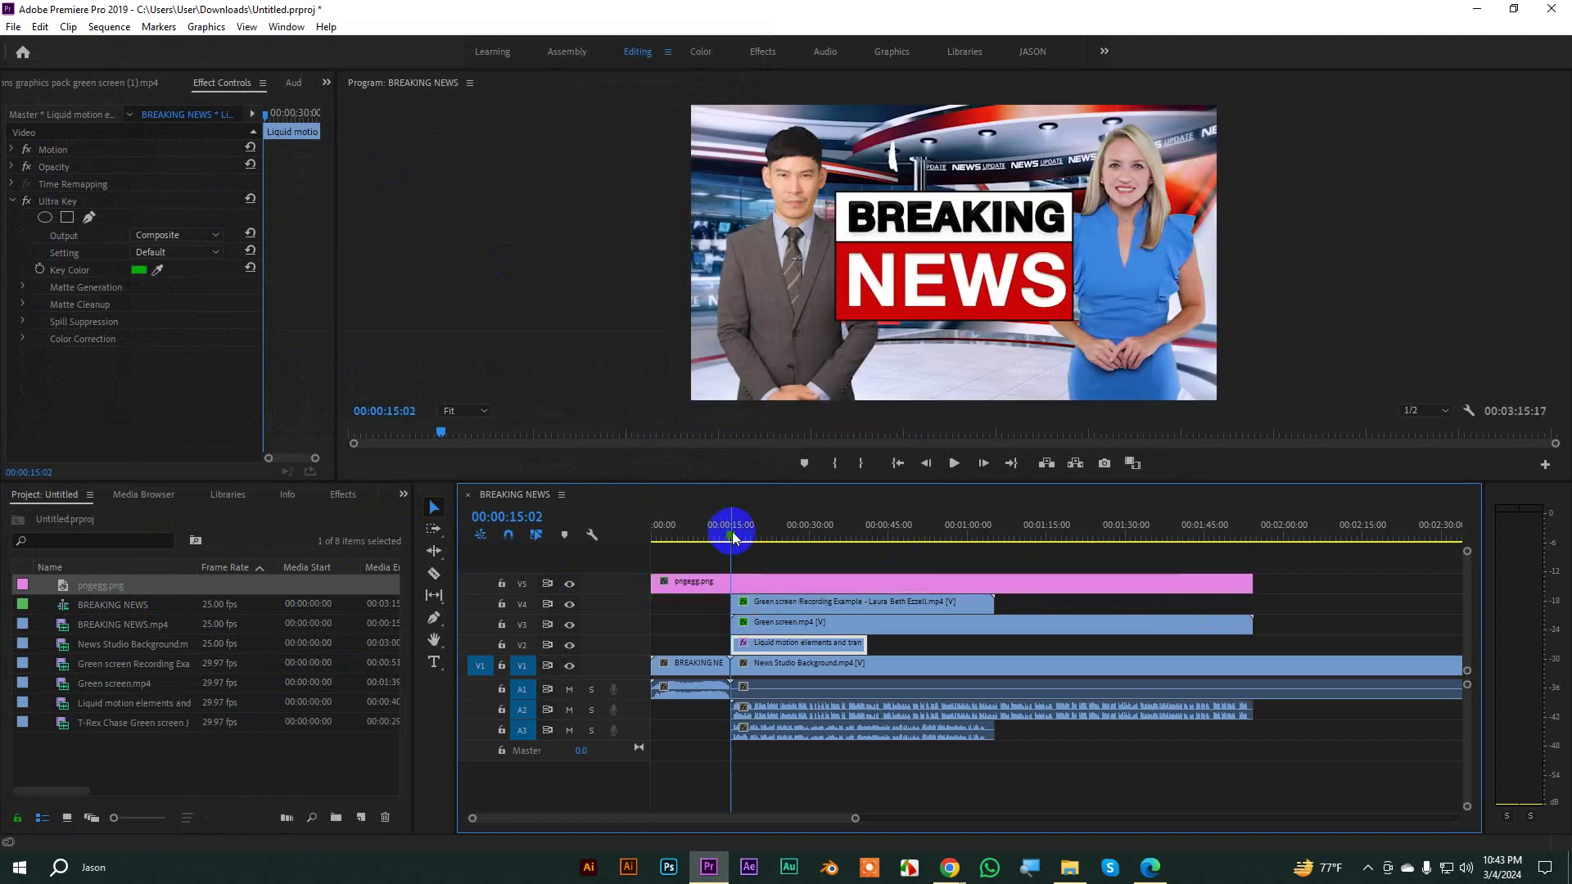
Step: Go to the start of the sequence and set the scale of the pngegg.png clip to 24
{"action": "left_click_drag", "start_coordinate": [720, 533], "coordinate": [642, 544]}
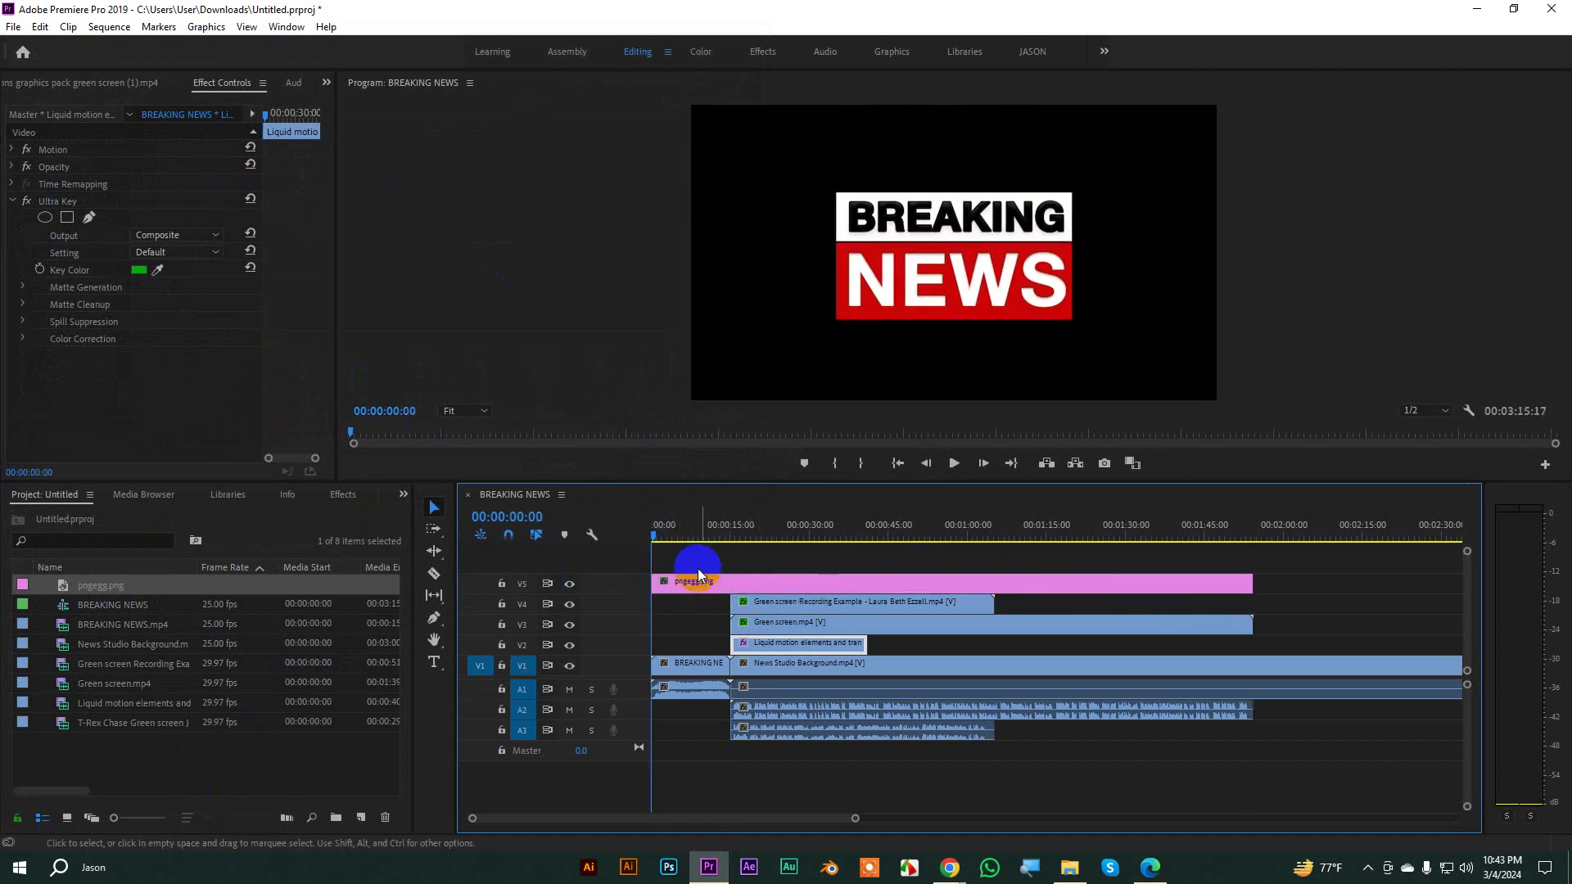
{"action": "left_click", "coordinate": [681, 583]}
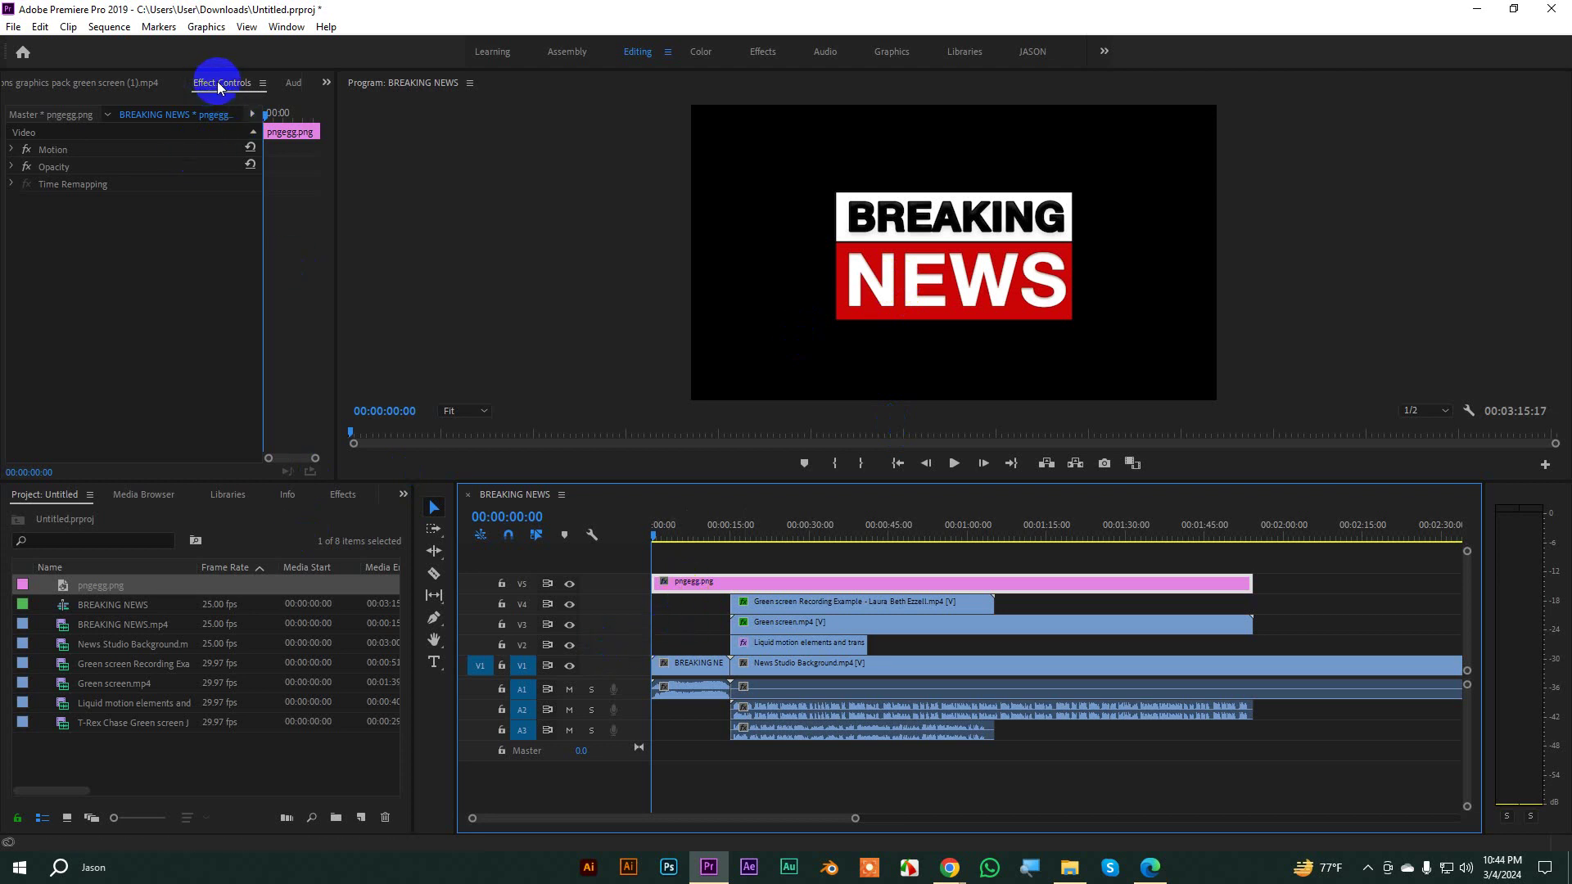
{"action": "left_click", "coordinate": [12, 152]}
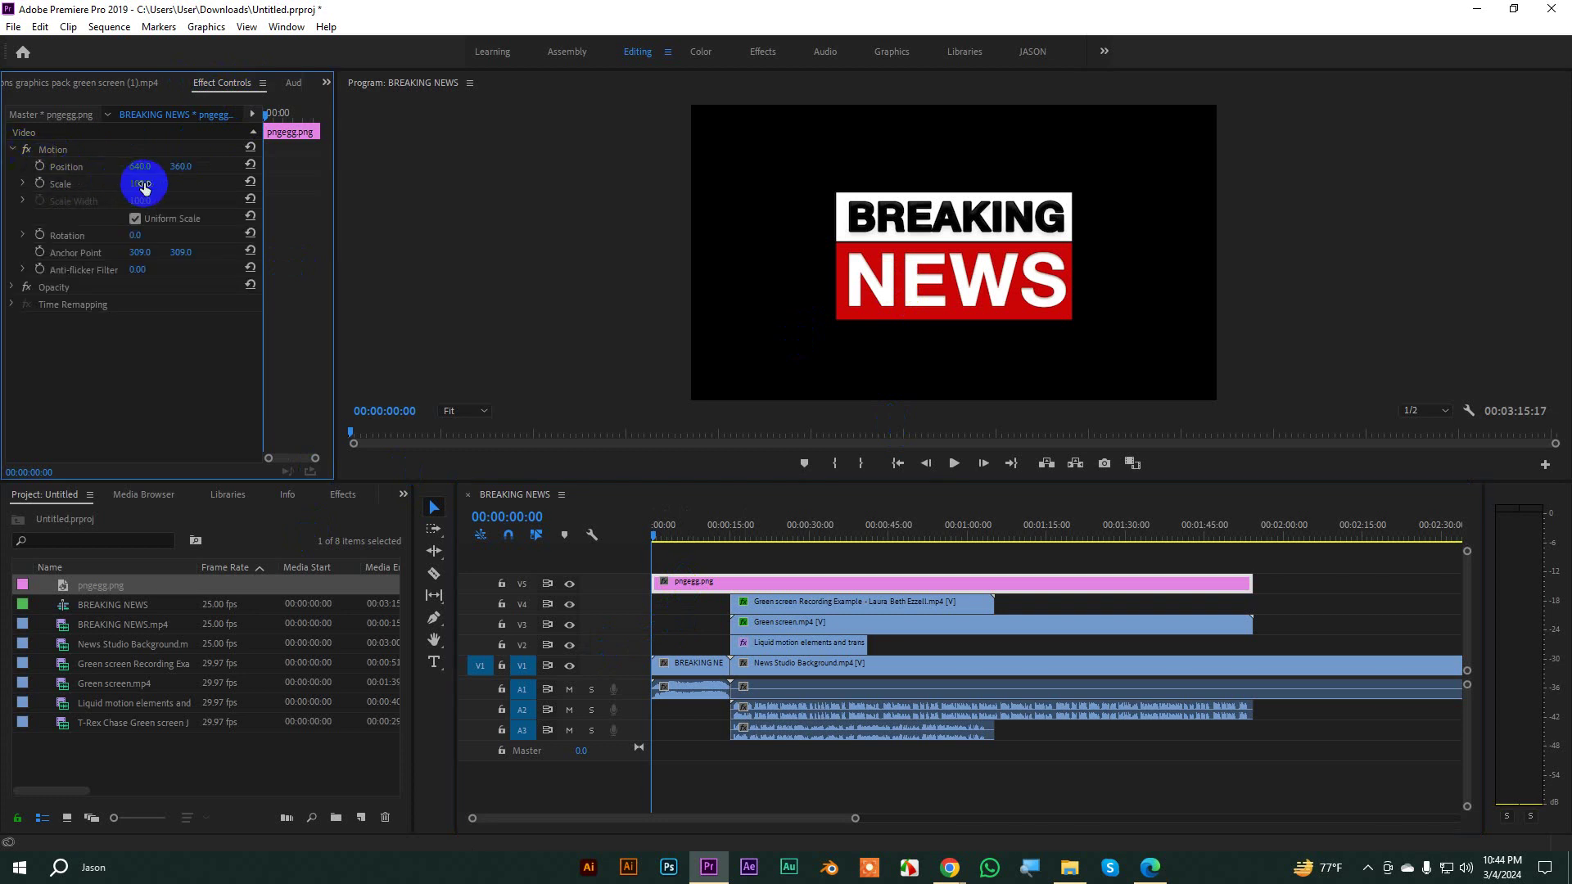
{"action": "left_click_drag", "start_coordinate": [140, 185], "coordinate": [84, 205]}
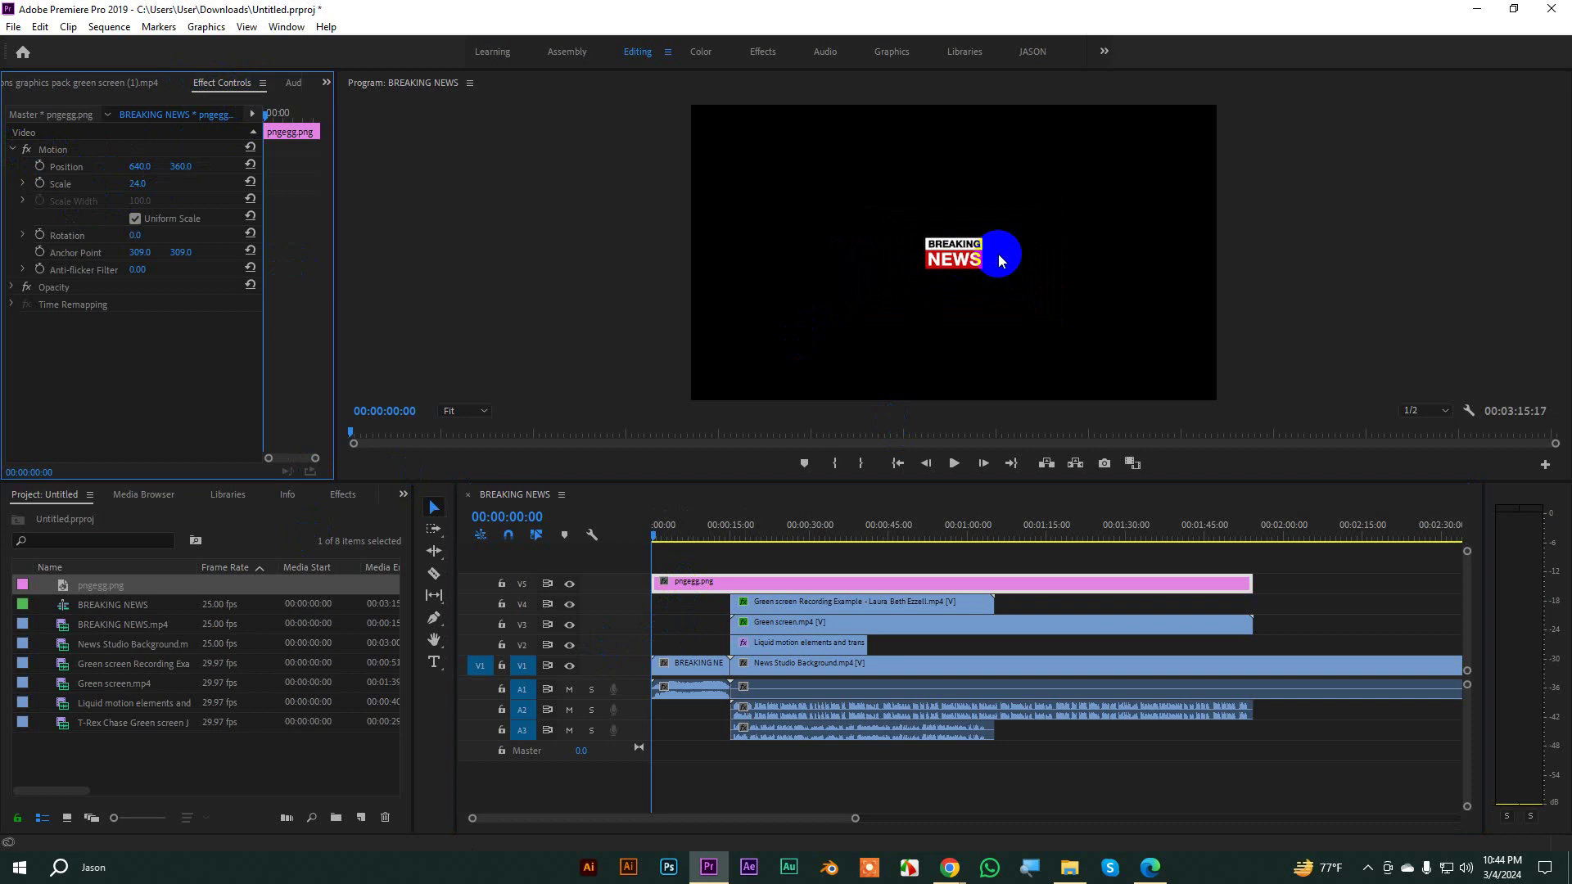
Step: Move the Breaking News logo into the lower-left corner of the frame, at about position 71.8, 637.2
{"action": "left_click", "coordinate": [818, 351]}
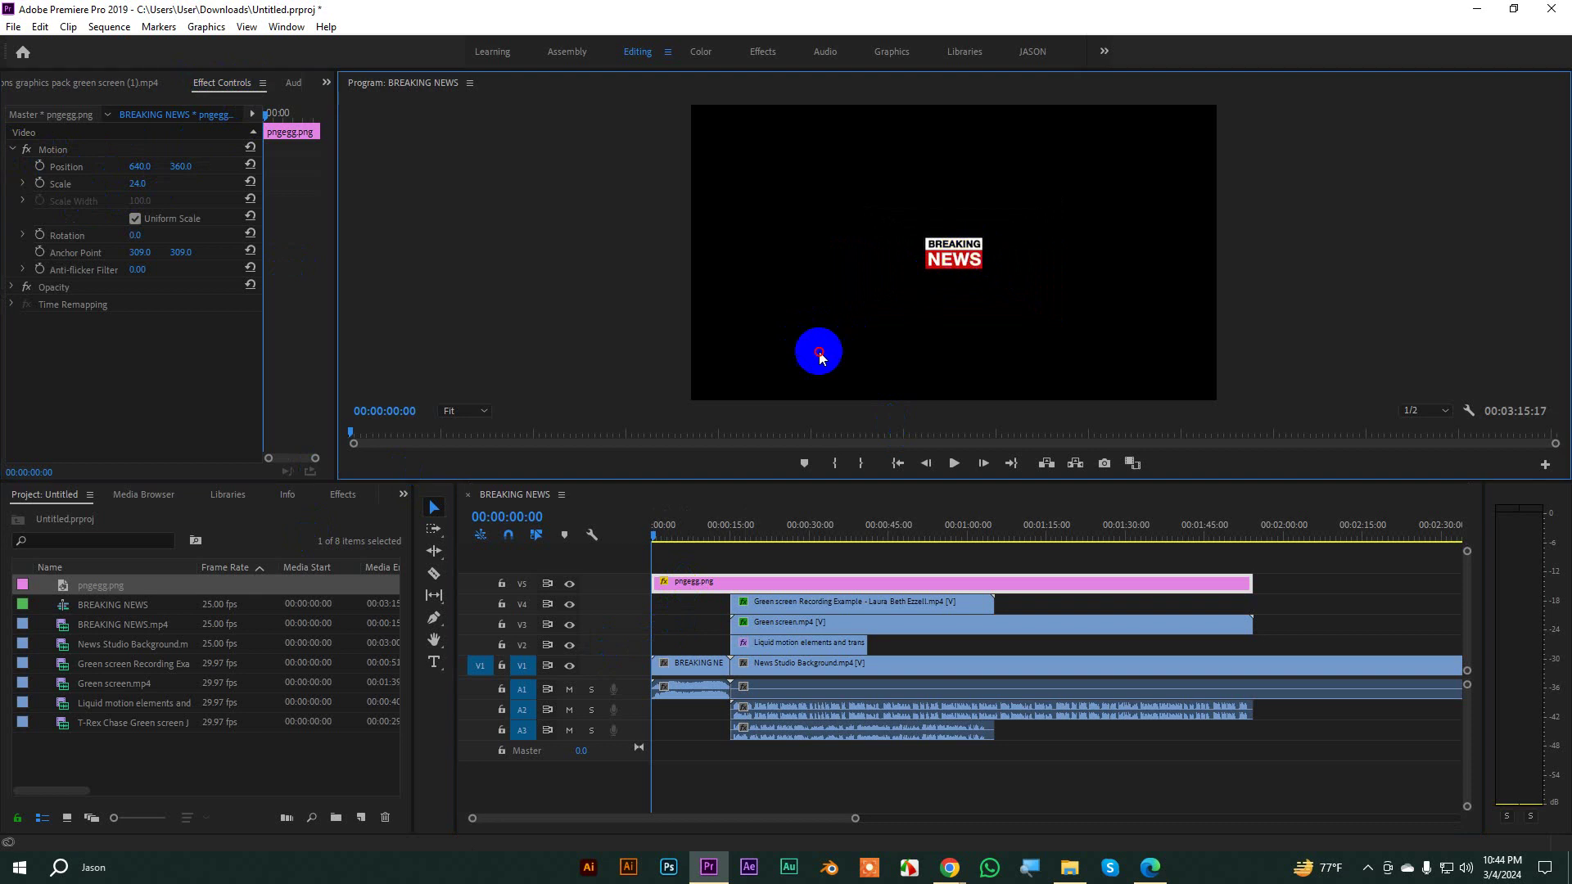
{"action": "left_click", "coordinate": [64, 151]}
{"action": "left_click_drag", "start_coordinate": [969, 238], "coordinate": [969, 239]}
{"action": "left_click_drag", "start_coordinate": [898, 301], "coordinate": [734, 366]}
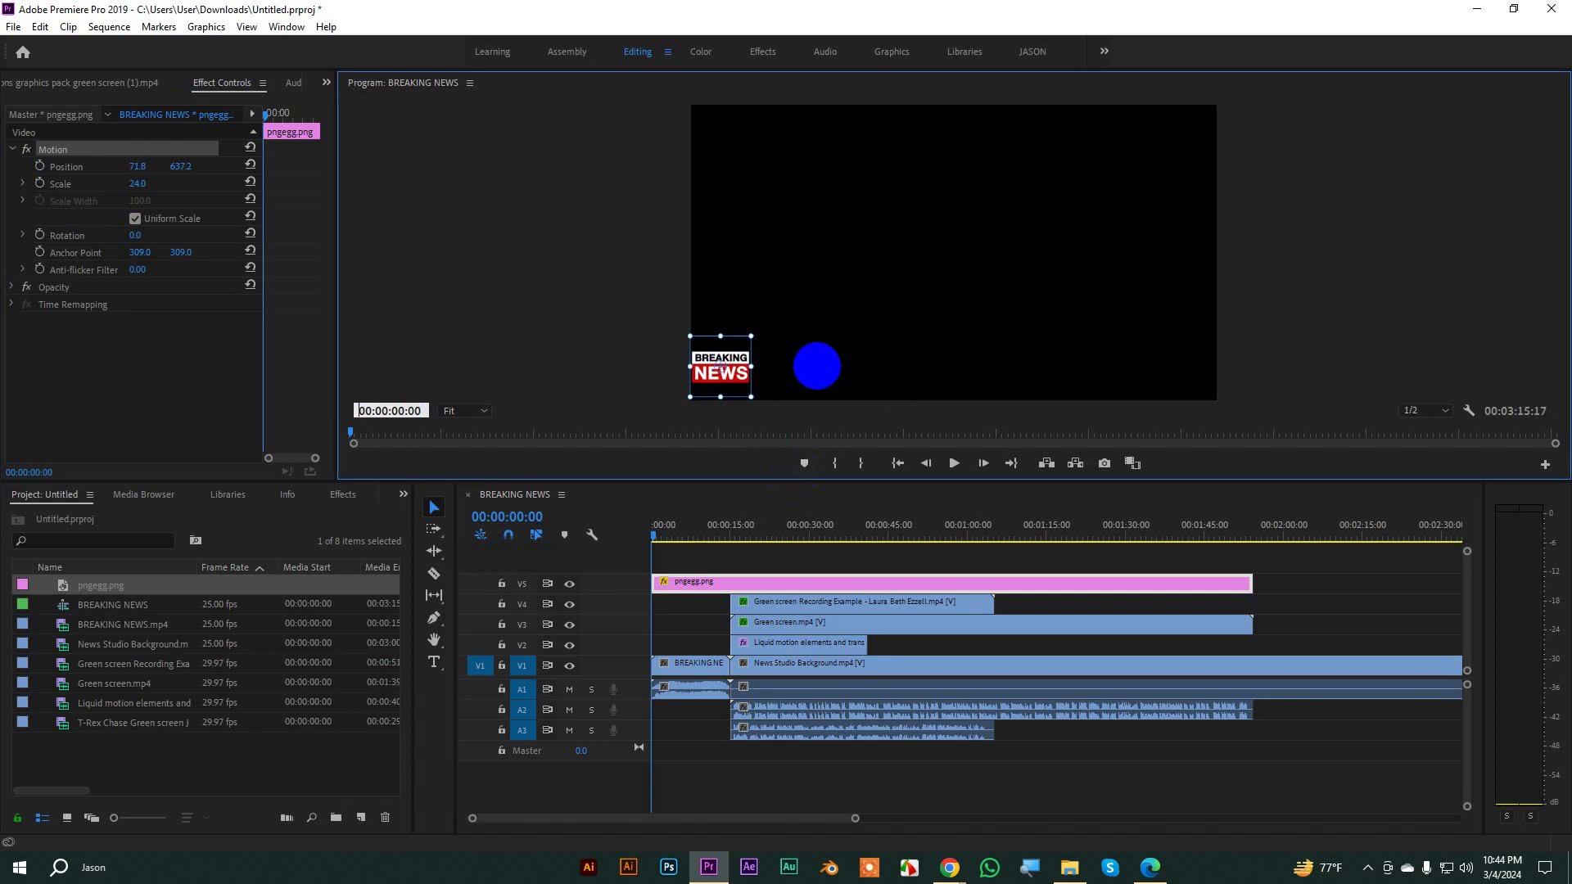
Step: Fine-tune the Breaking News logo in an enlarged program view, moving it to about position 70, 634.5
{"action": "left_click", "coordinate": [807, 365]}
{"action": "key", "text": "grave"}
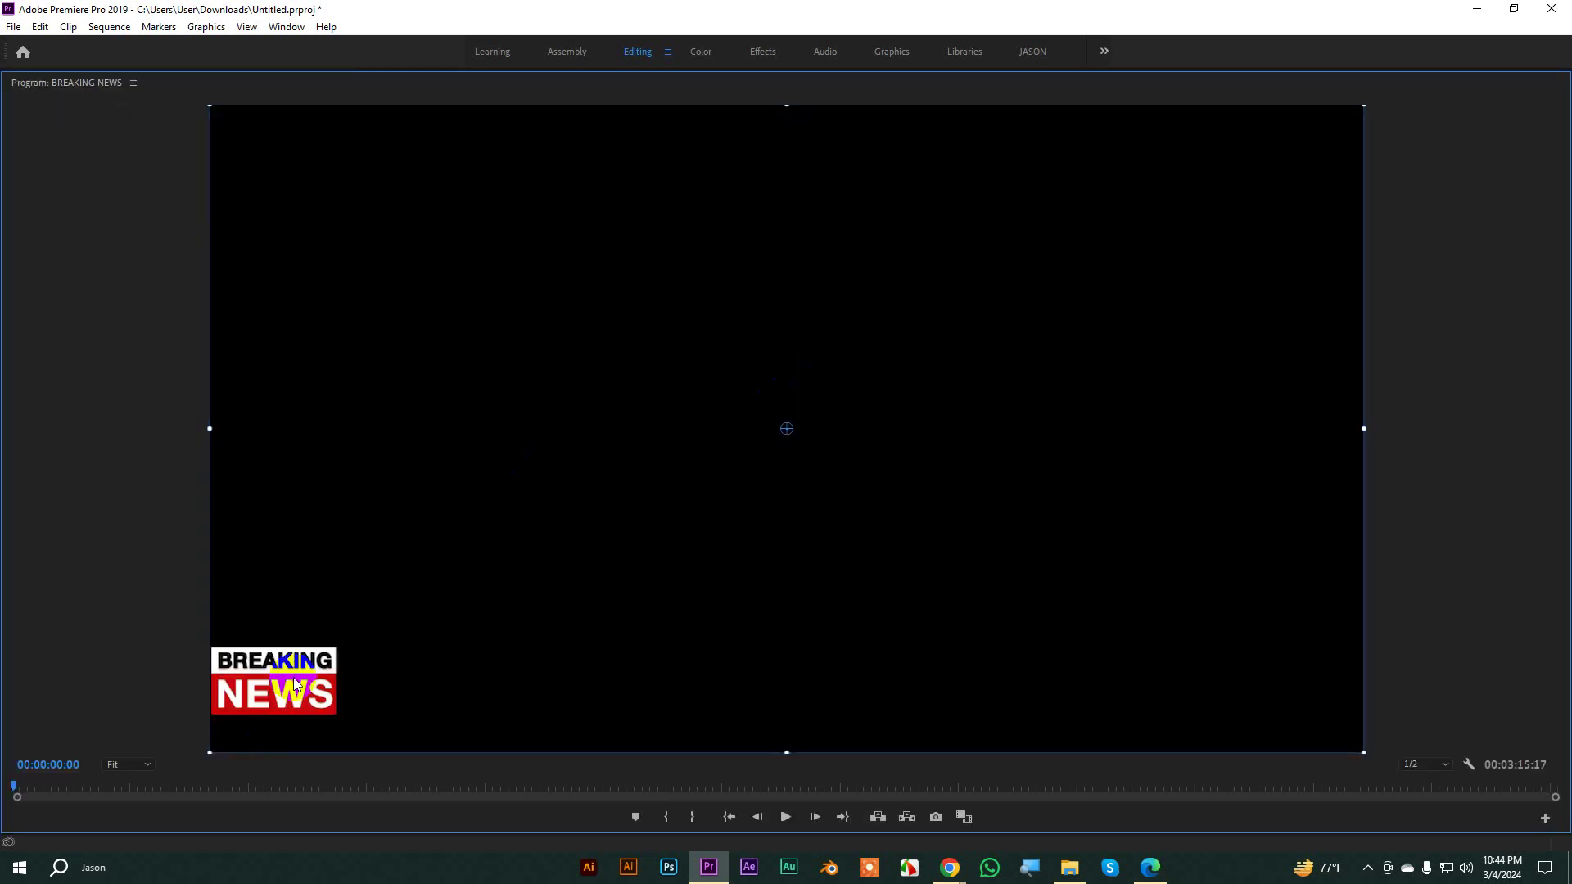
{"action": "key", "text": "grave"}
{"action": "left_click", "coordinate": [748, 582]}
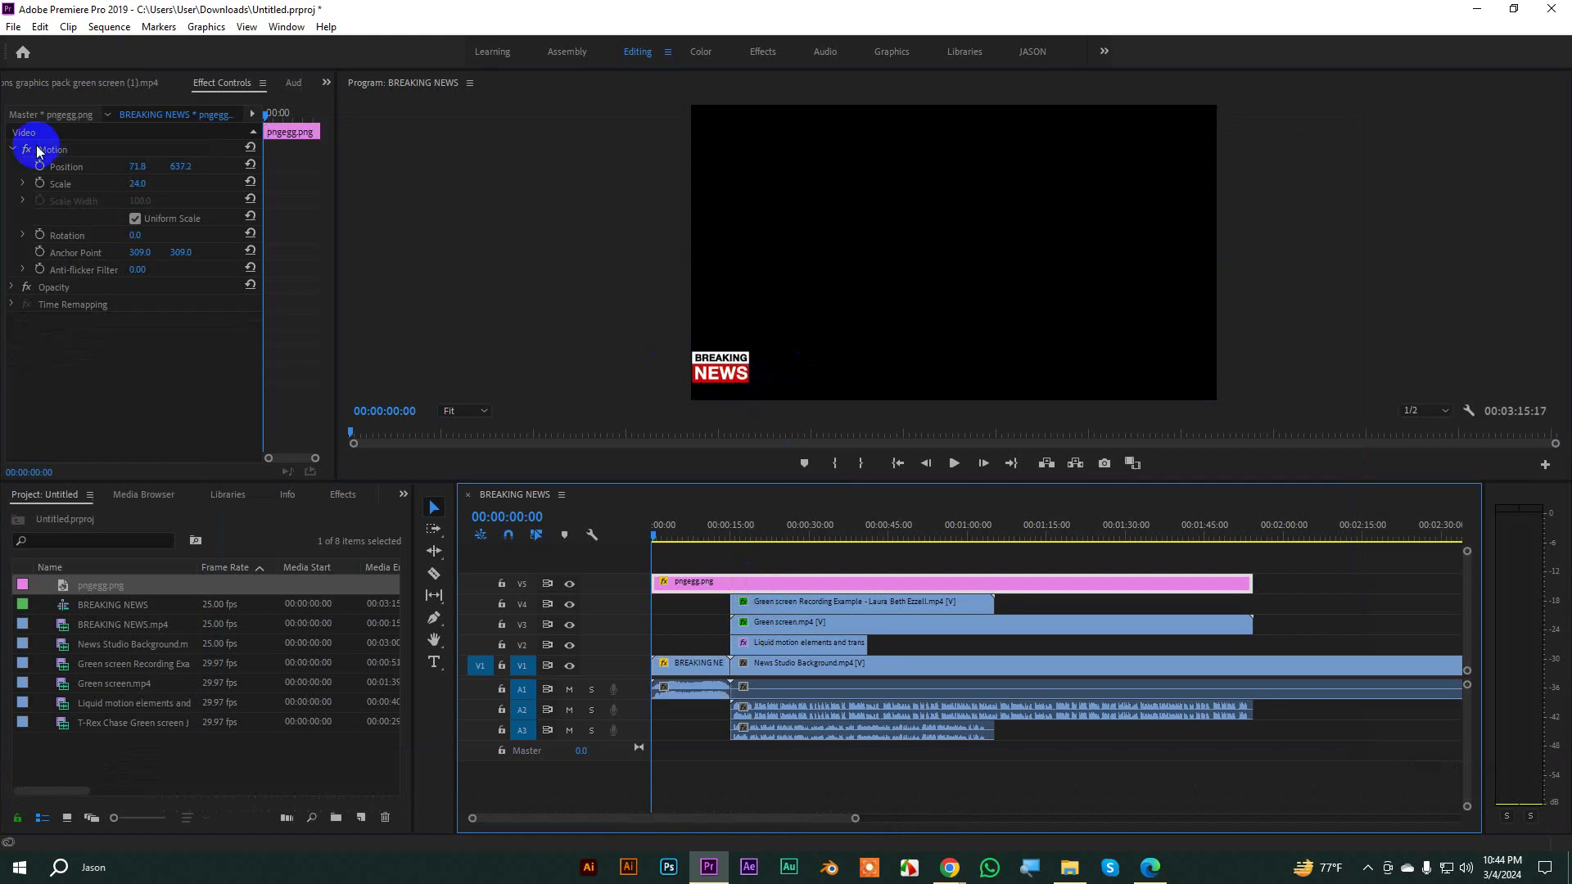
{"action": "left_click", "coordinate": [61, 149]}
{"action": "key", "text": "grave"}
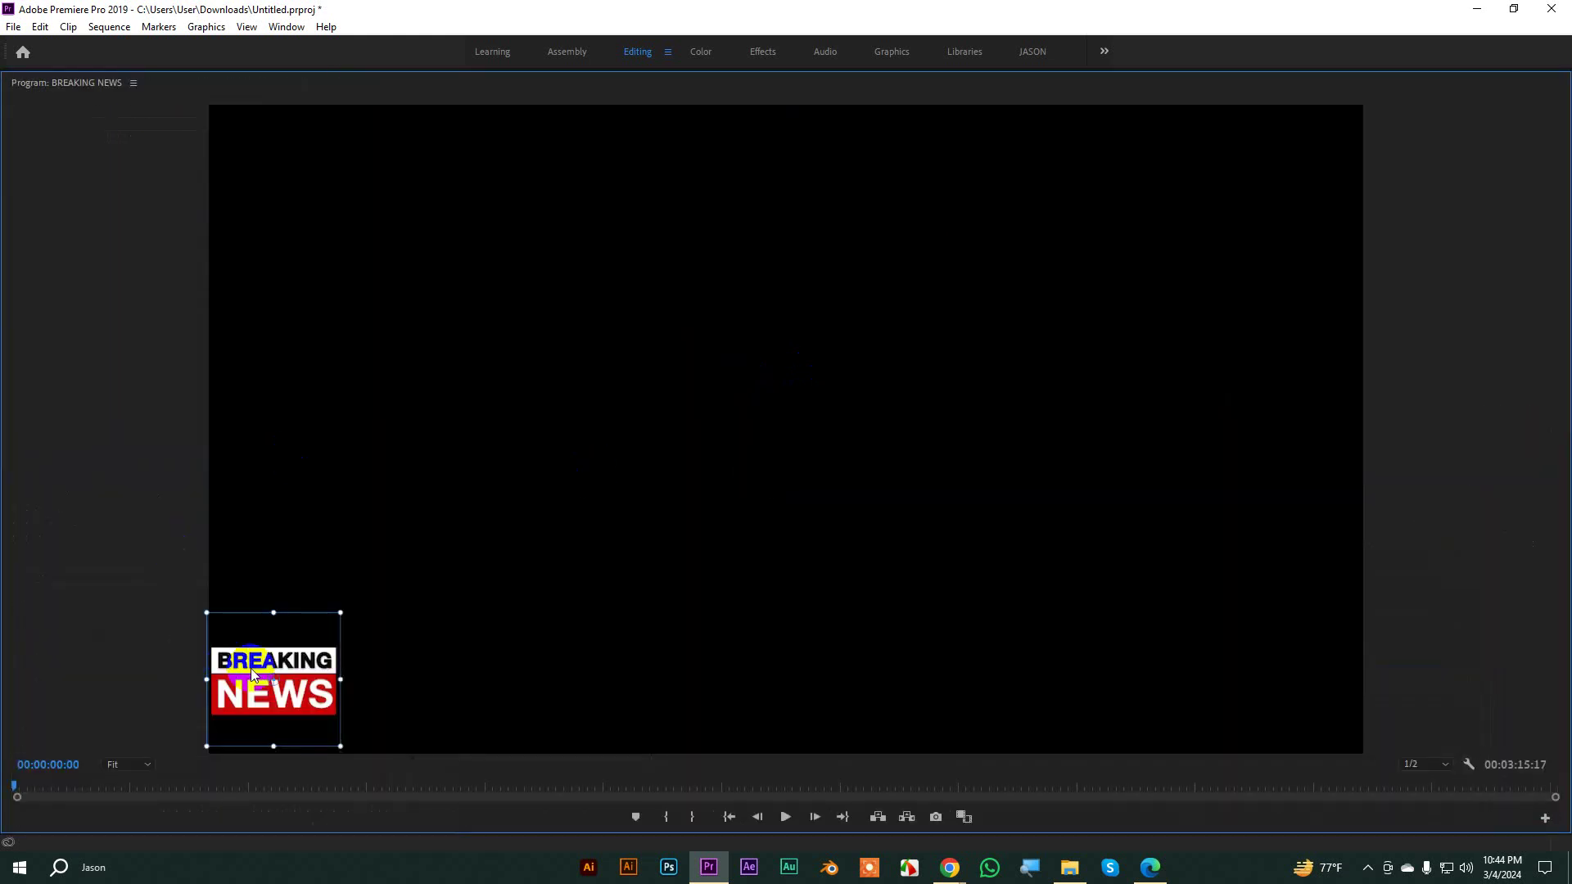
{"action": "left_click", "coordinate": [298, 676]}
{"action": "left_click_drag", "start_coordinate": [298, 676], "coordinate": [299, 674]}
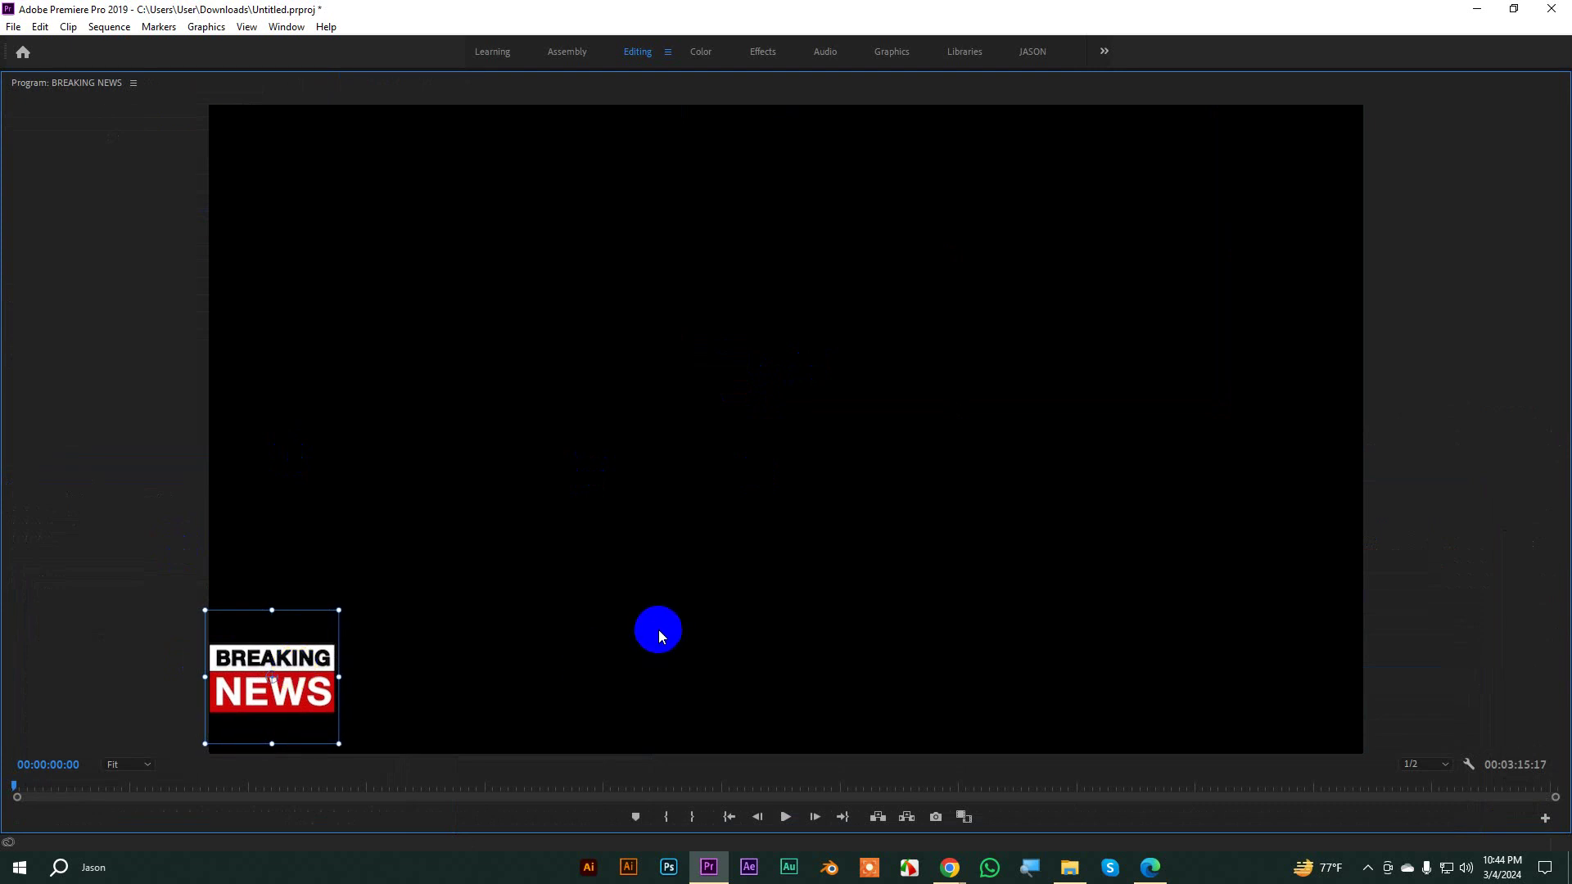
{"action": "key", "text": "grave"}
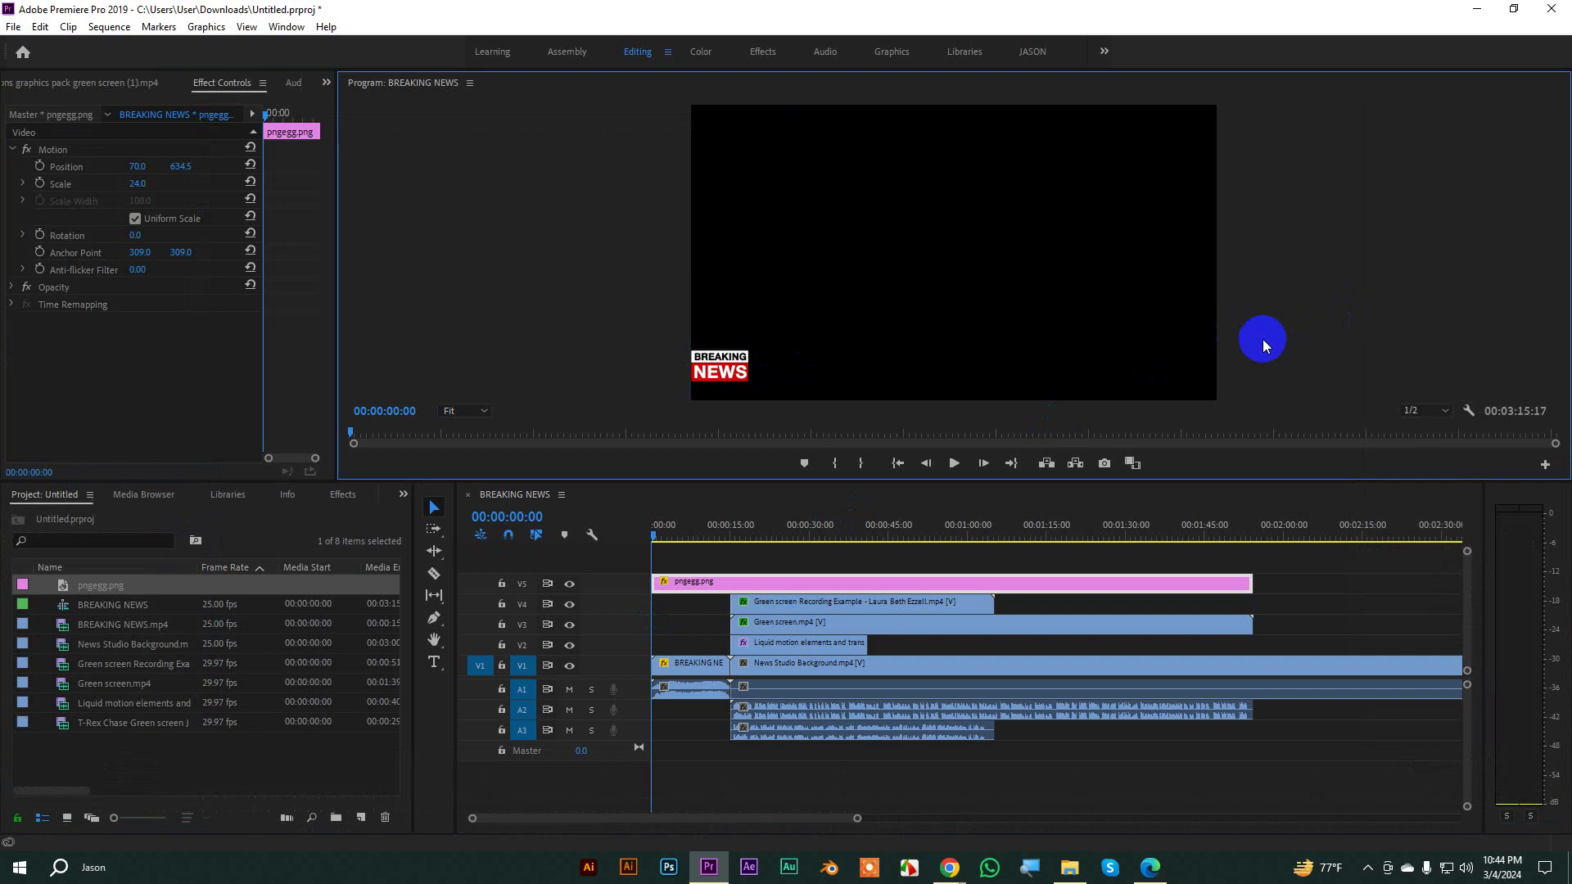
{"action": "left_click", "coordinate": [661, 536]}
{"action": "left_click_drag", "start_coordinate": [665, 538], "coordinate": [624, 537]}
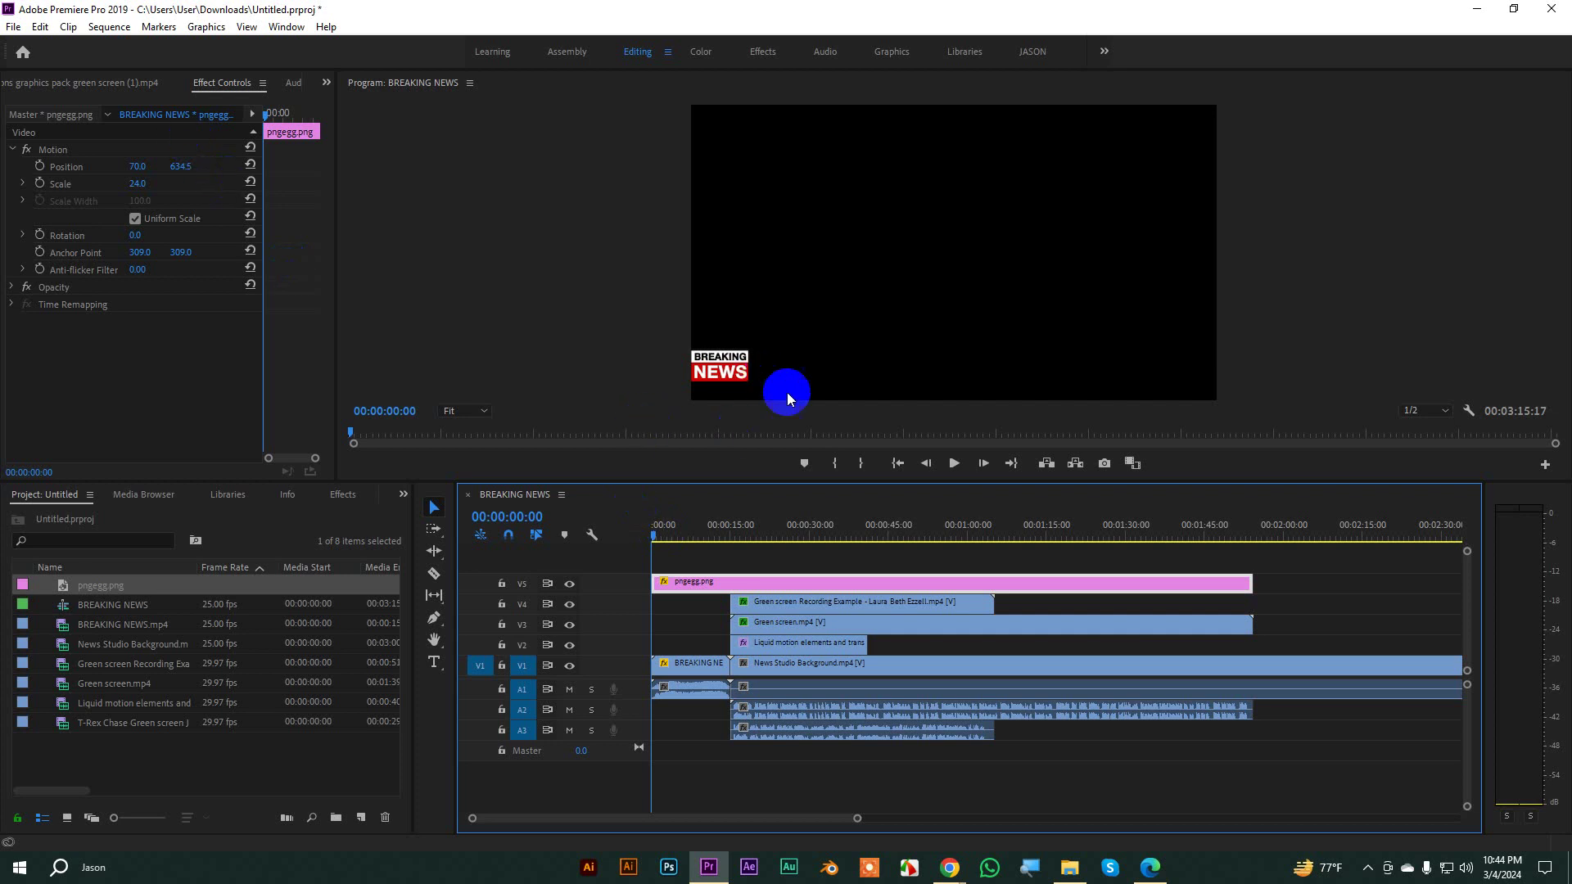
{"action": "mouse_move", "coordinate": [950, 867]}
{"action": "mouse_move", "coordinate": [887, 800]}
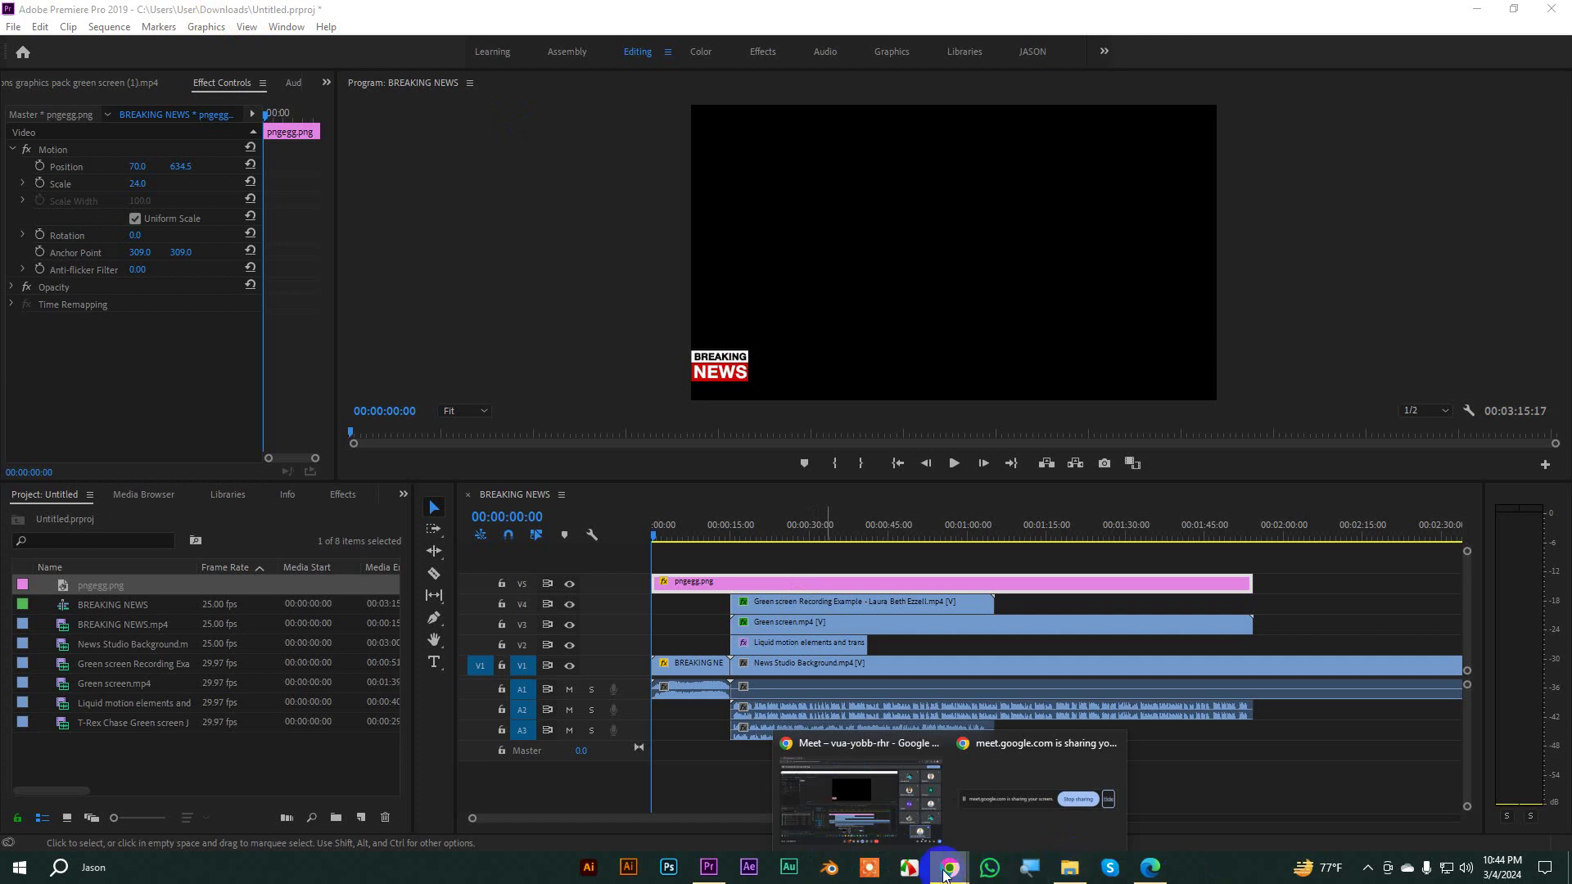
{"action": "left_click", "coordinate": [278, 768]}
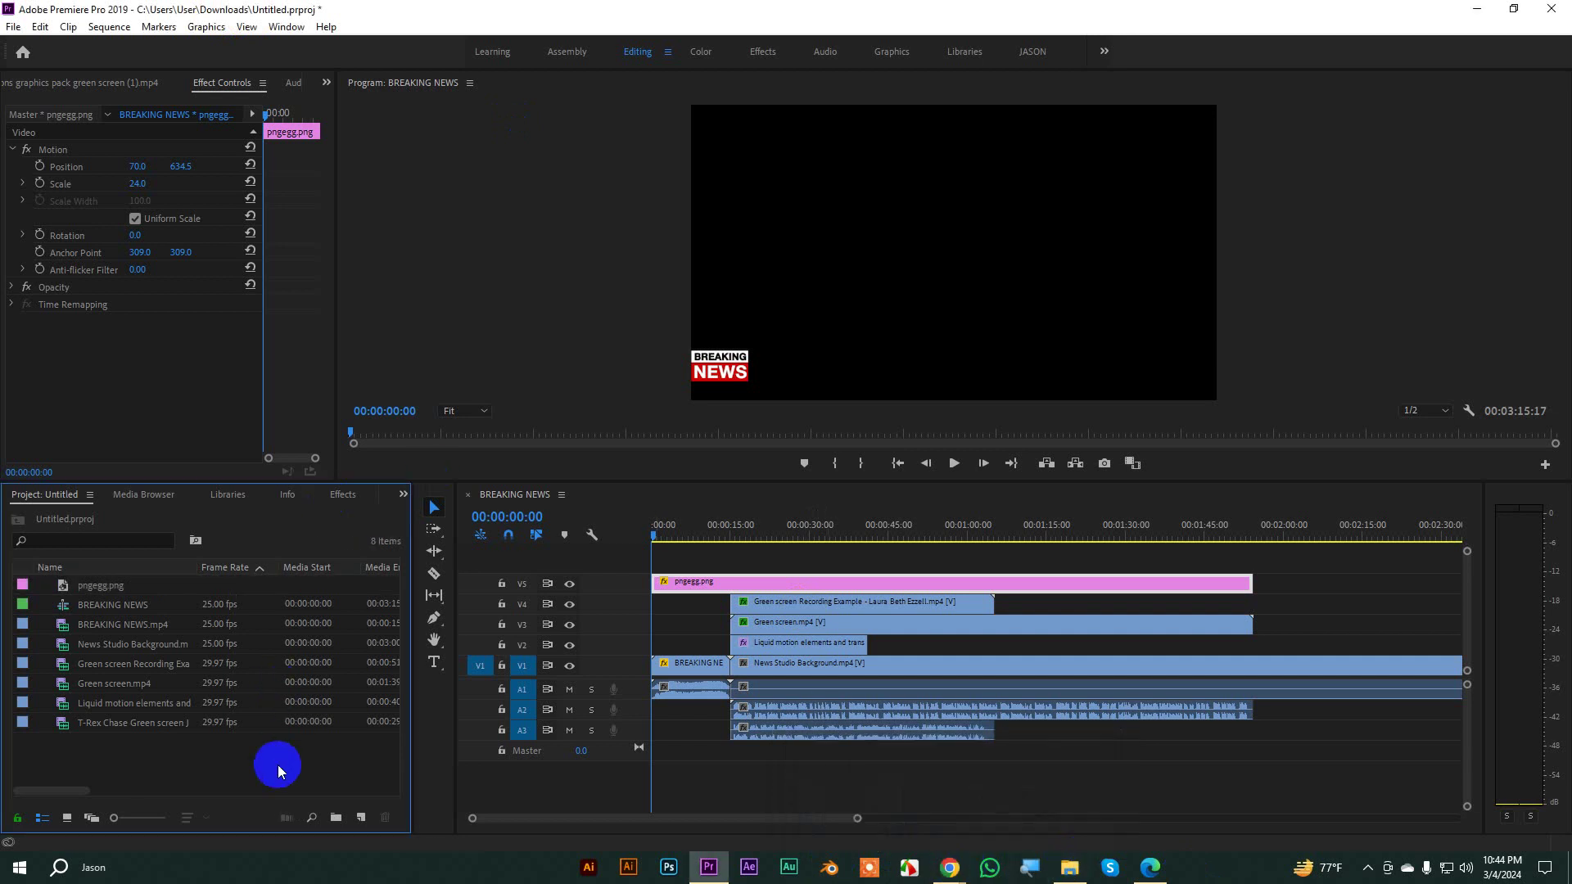
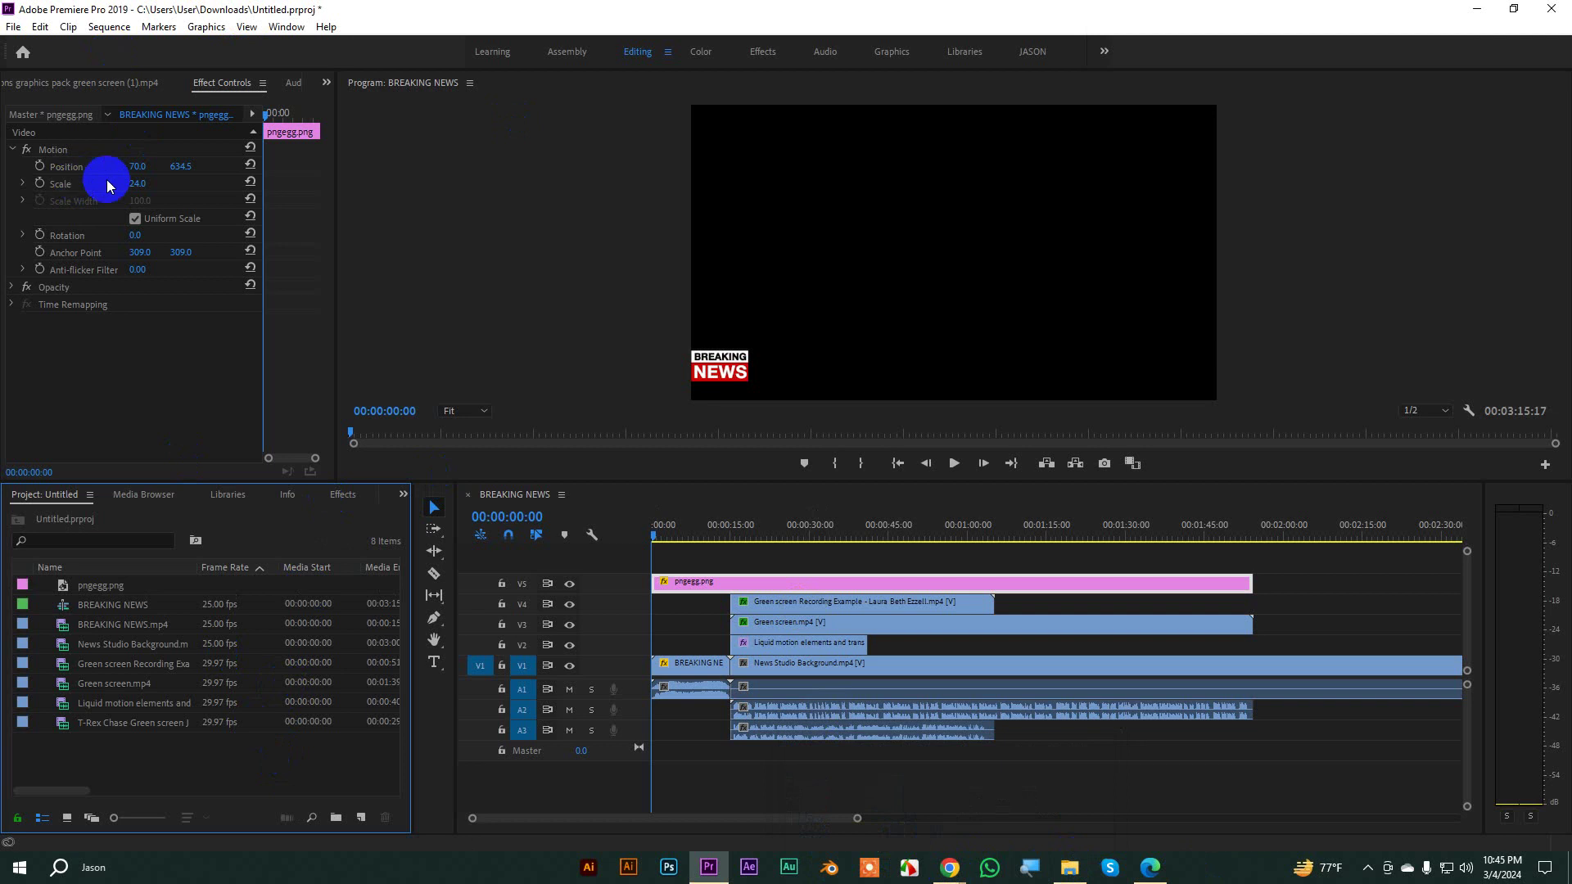
Step: Draw a thin horizontal rectangle from the NEWS part of the logo to just past the opposite edge of the frame
{"action": "left_click", "coordinate": [433, 619]}
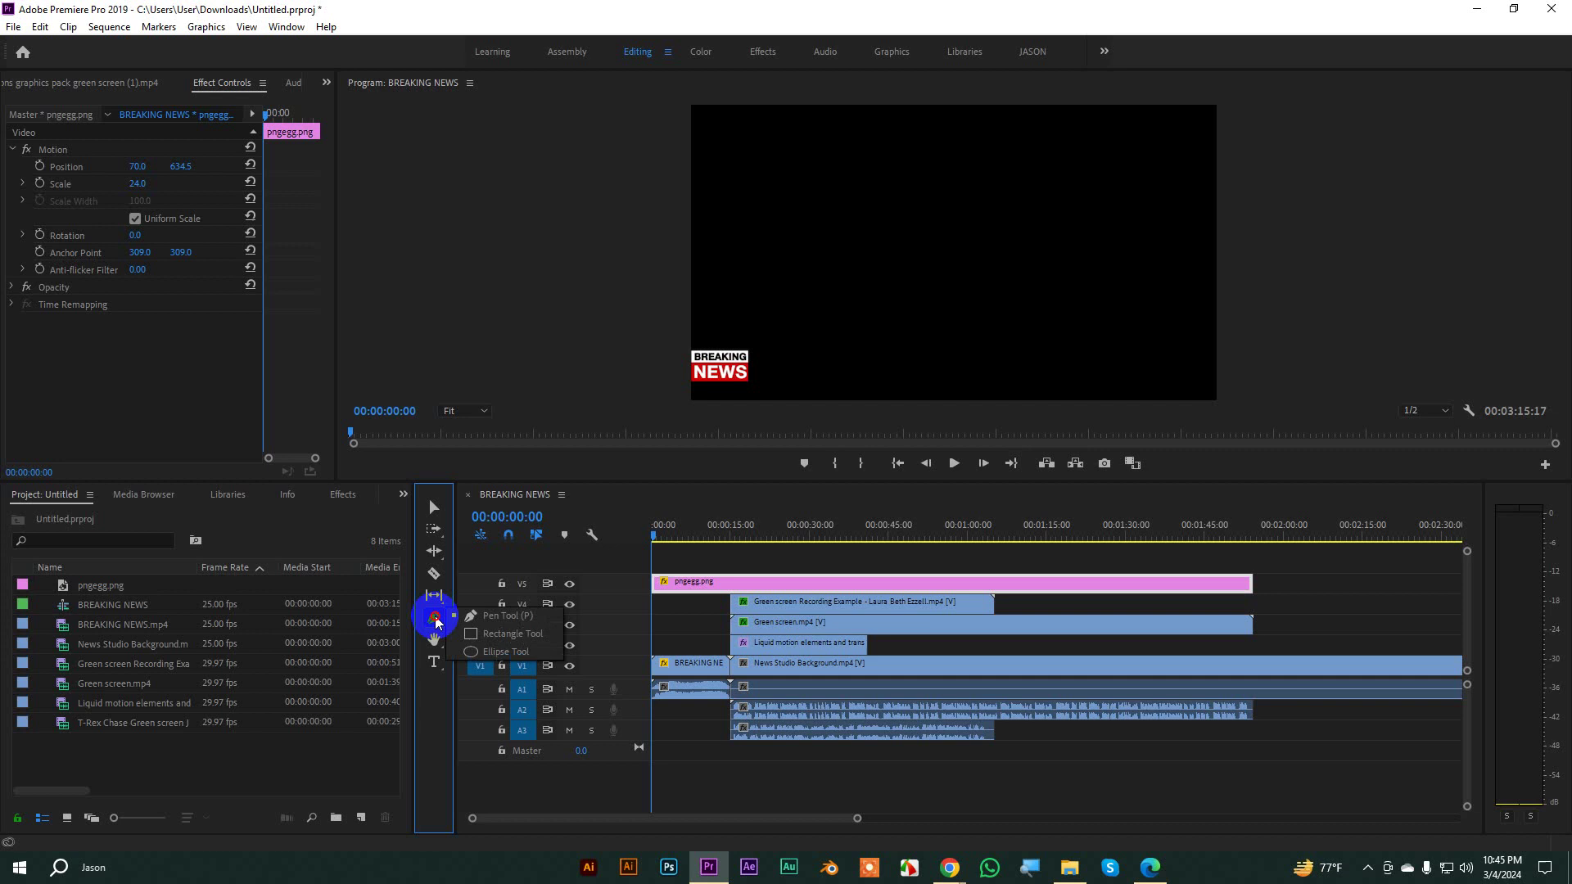
{"action": "left_click", "coordinate": [498, 635]}
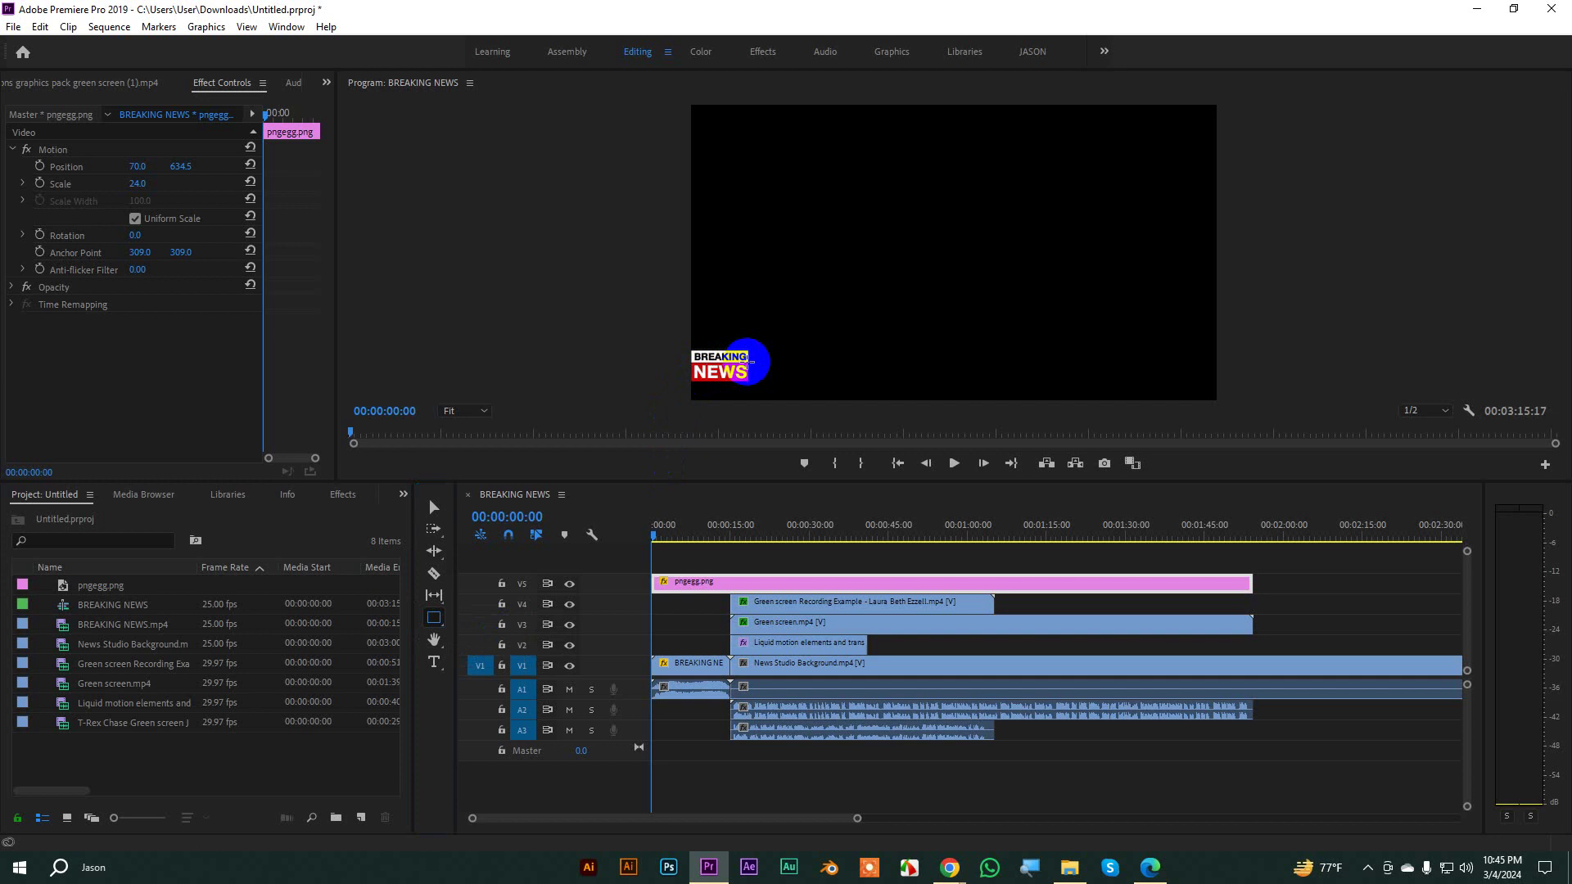
{"action": "mouse_move", "coordinate": [746, 361]}
{"action": "left_mouse_down"}
{"action": "mouse_move", "coordinate": [800, 391]}
{"action": "mouse_move", "coordinate": [1220, 385]}
{"action": "left_mouse_up"}
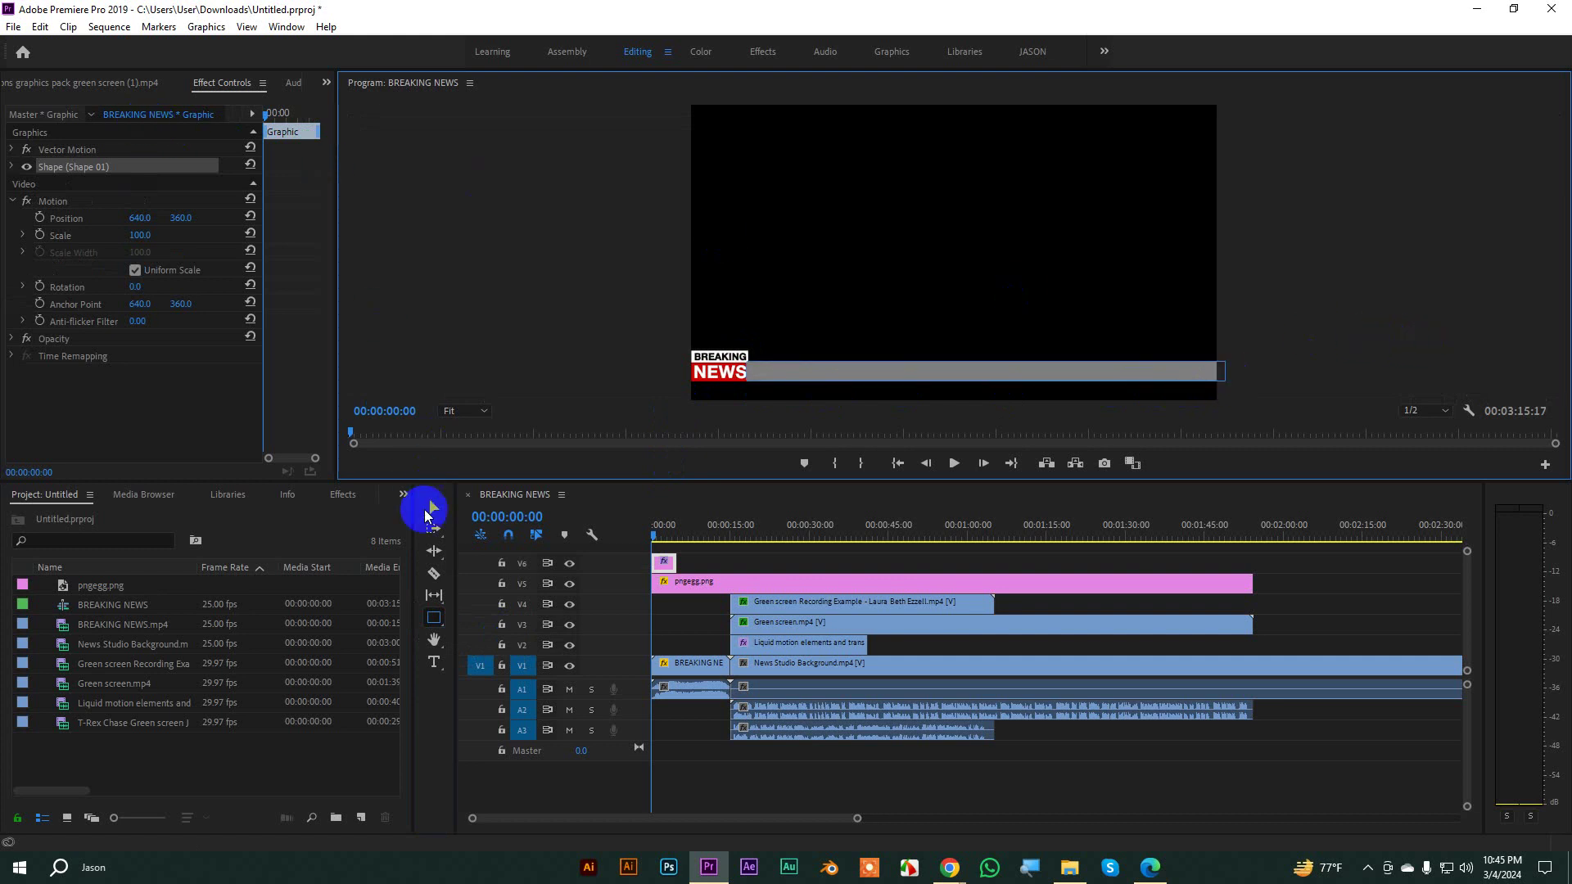
{"action": "left_click", "coordinate": [434, 509]}
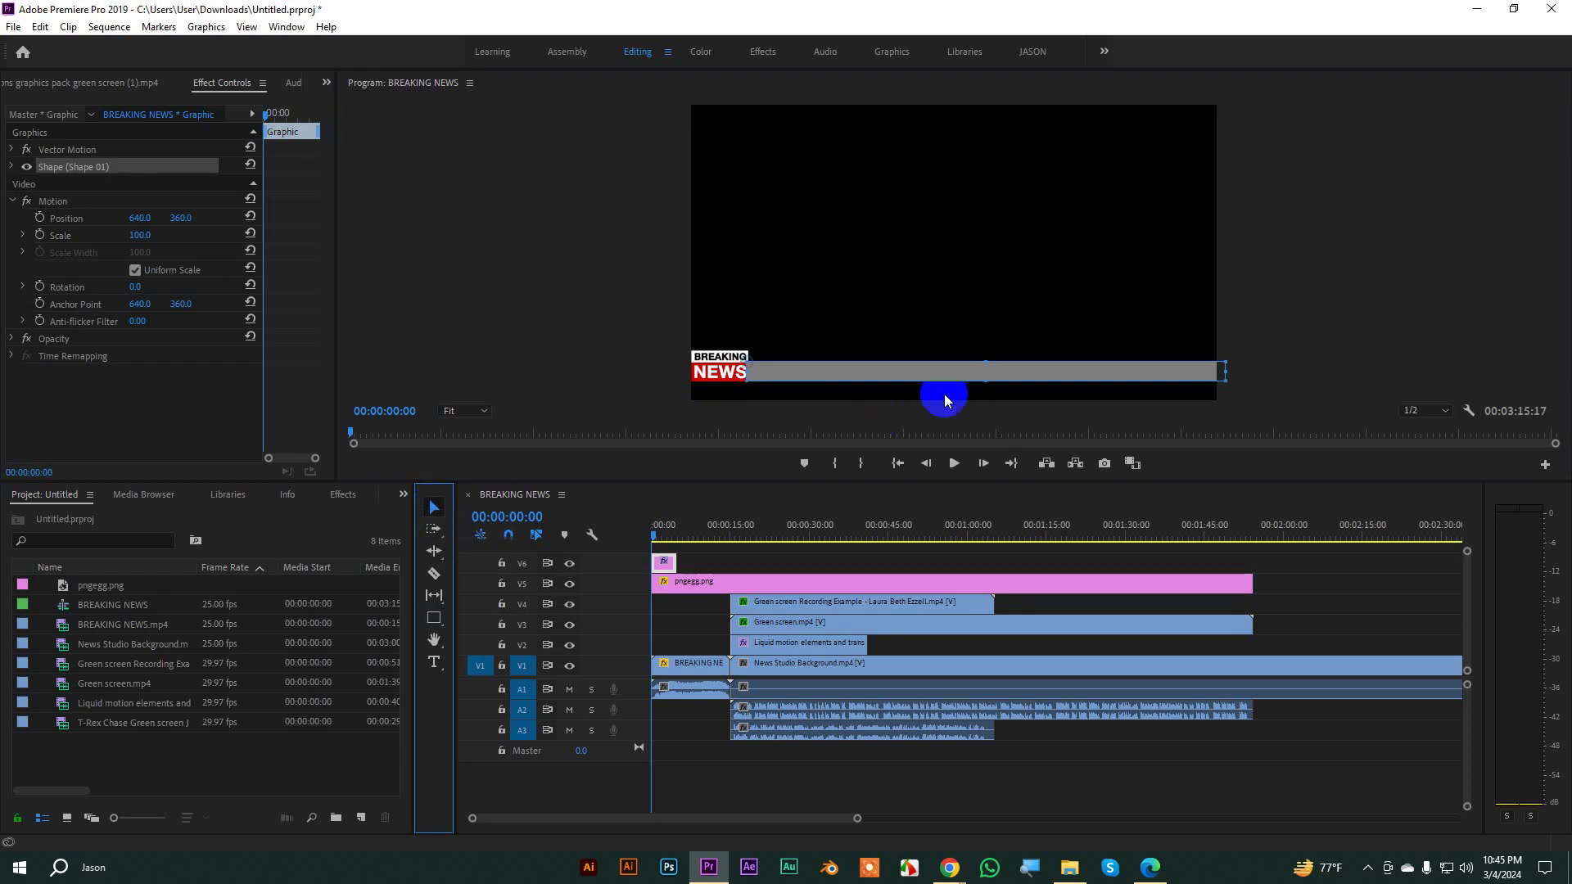
Step: Fill the rectangle with the logo's red by sampling it from the Breaking News logo with the eyedropper
{"action": "left_click", "coordinate": [27, 168]}
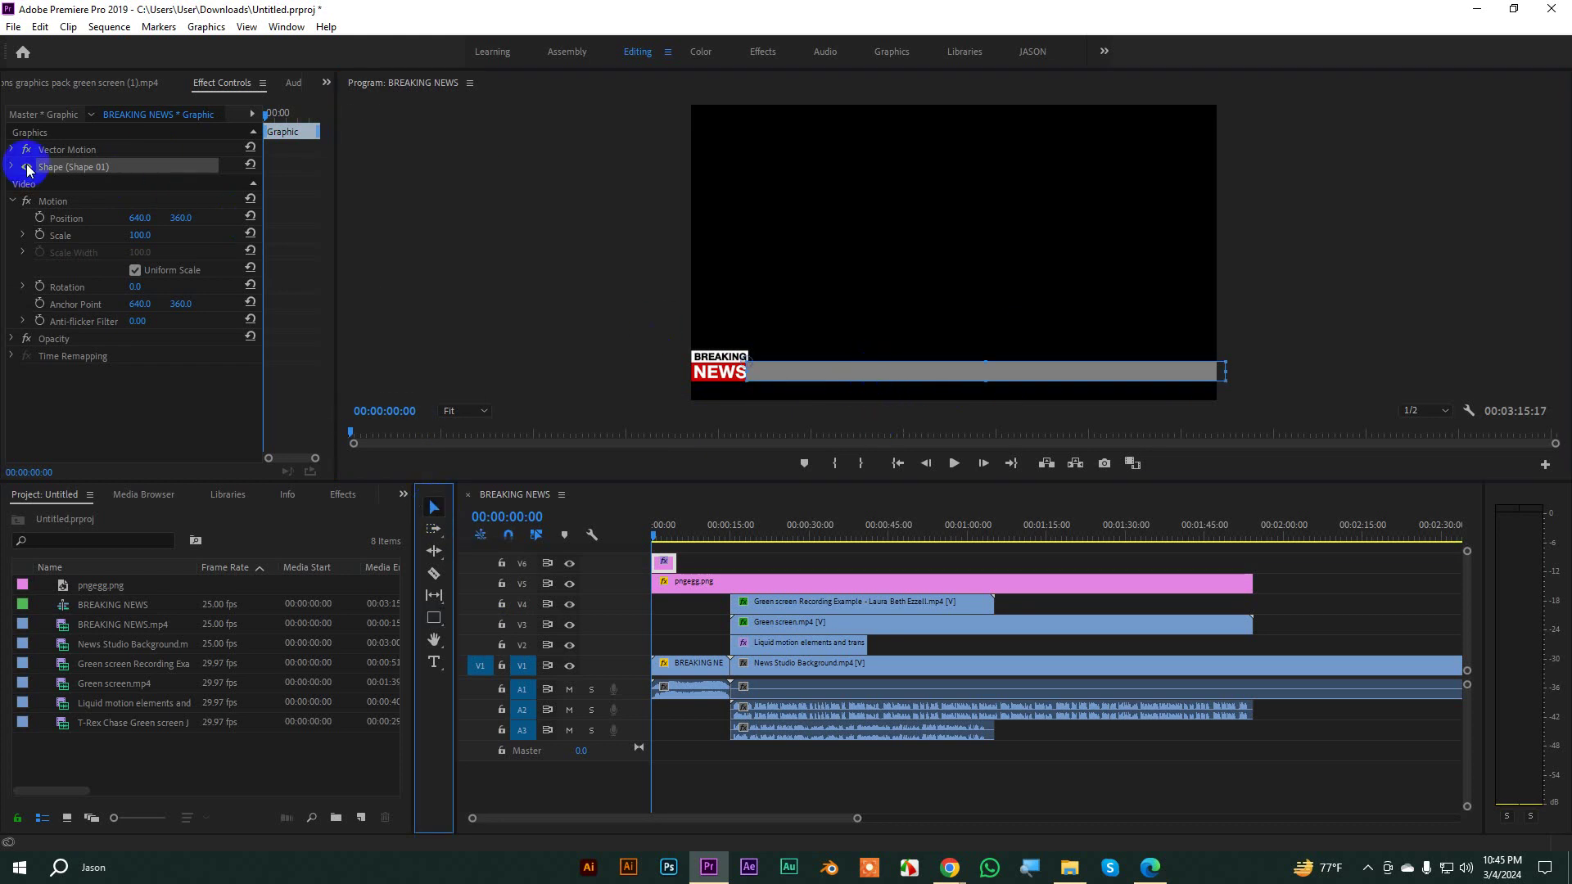
{"action": "left_click", "coordinate": [12, 167]}
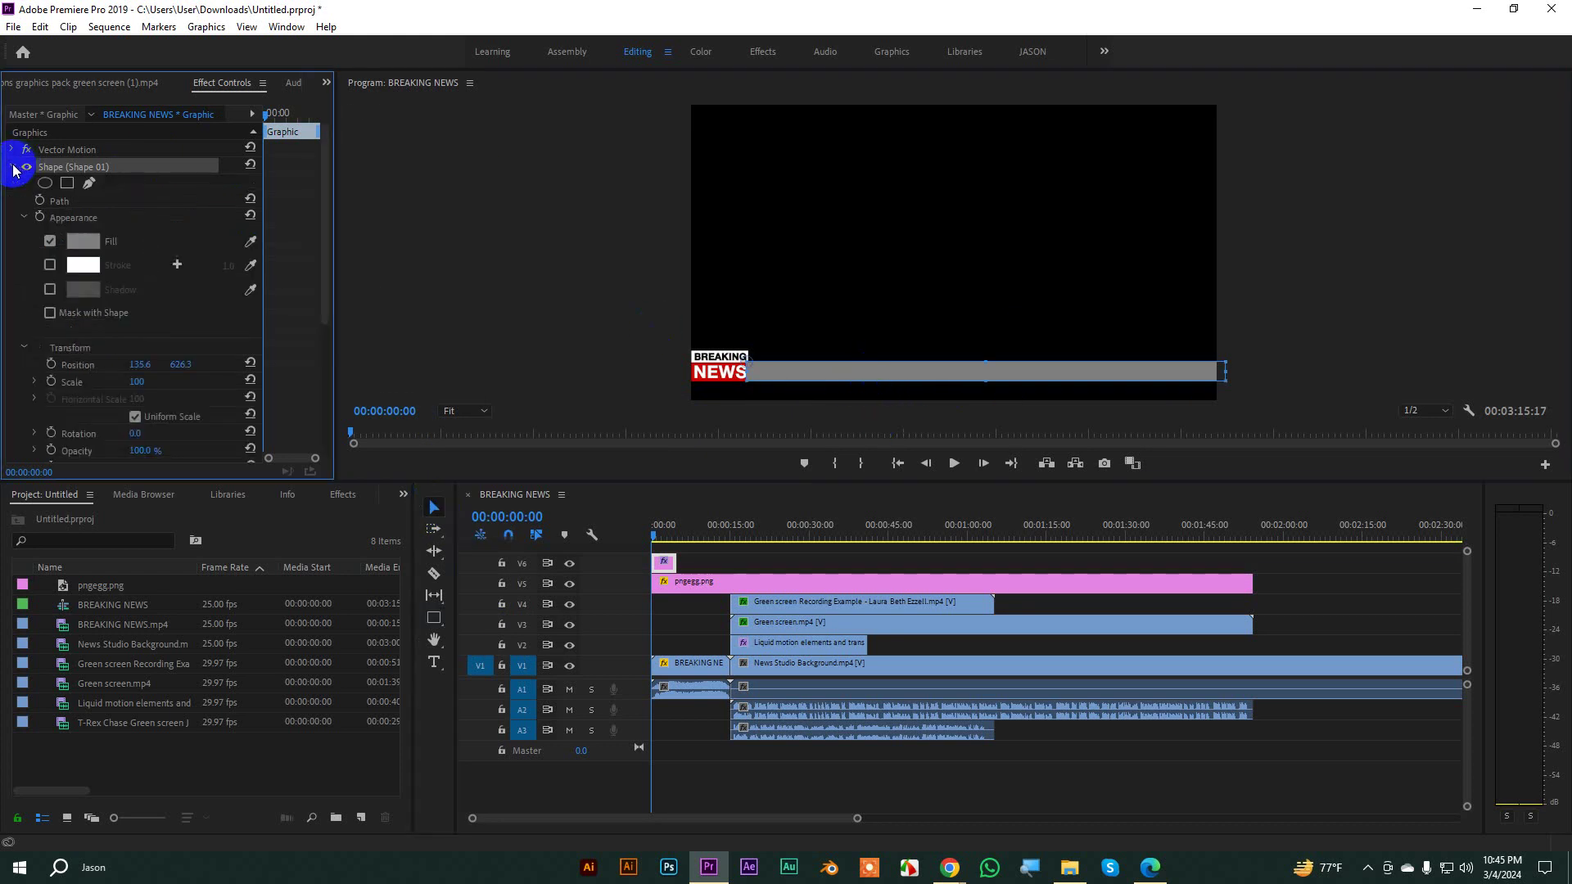
{"action": "left_click", "coordinate": [82, 242]}
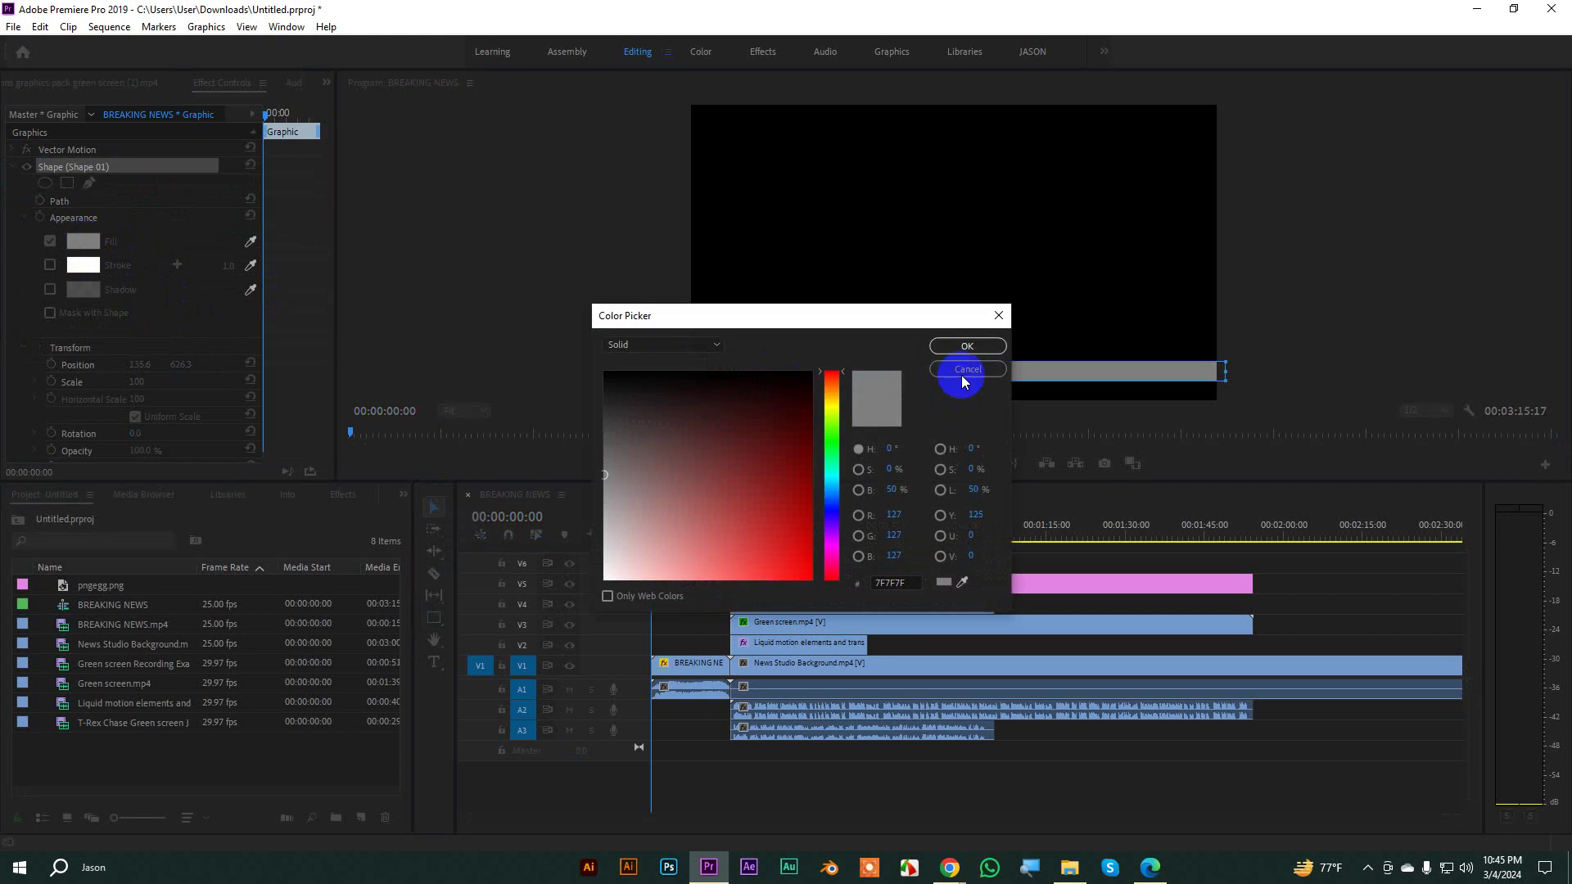
{"action": "left_click_drag", "start_coordinate": [860, 309], "coordinate": [551, 425]}
{"action": "left_click", "coordinate": [654, 697]}
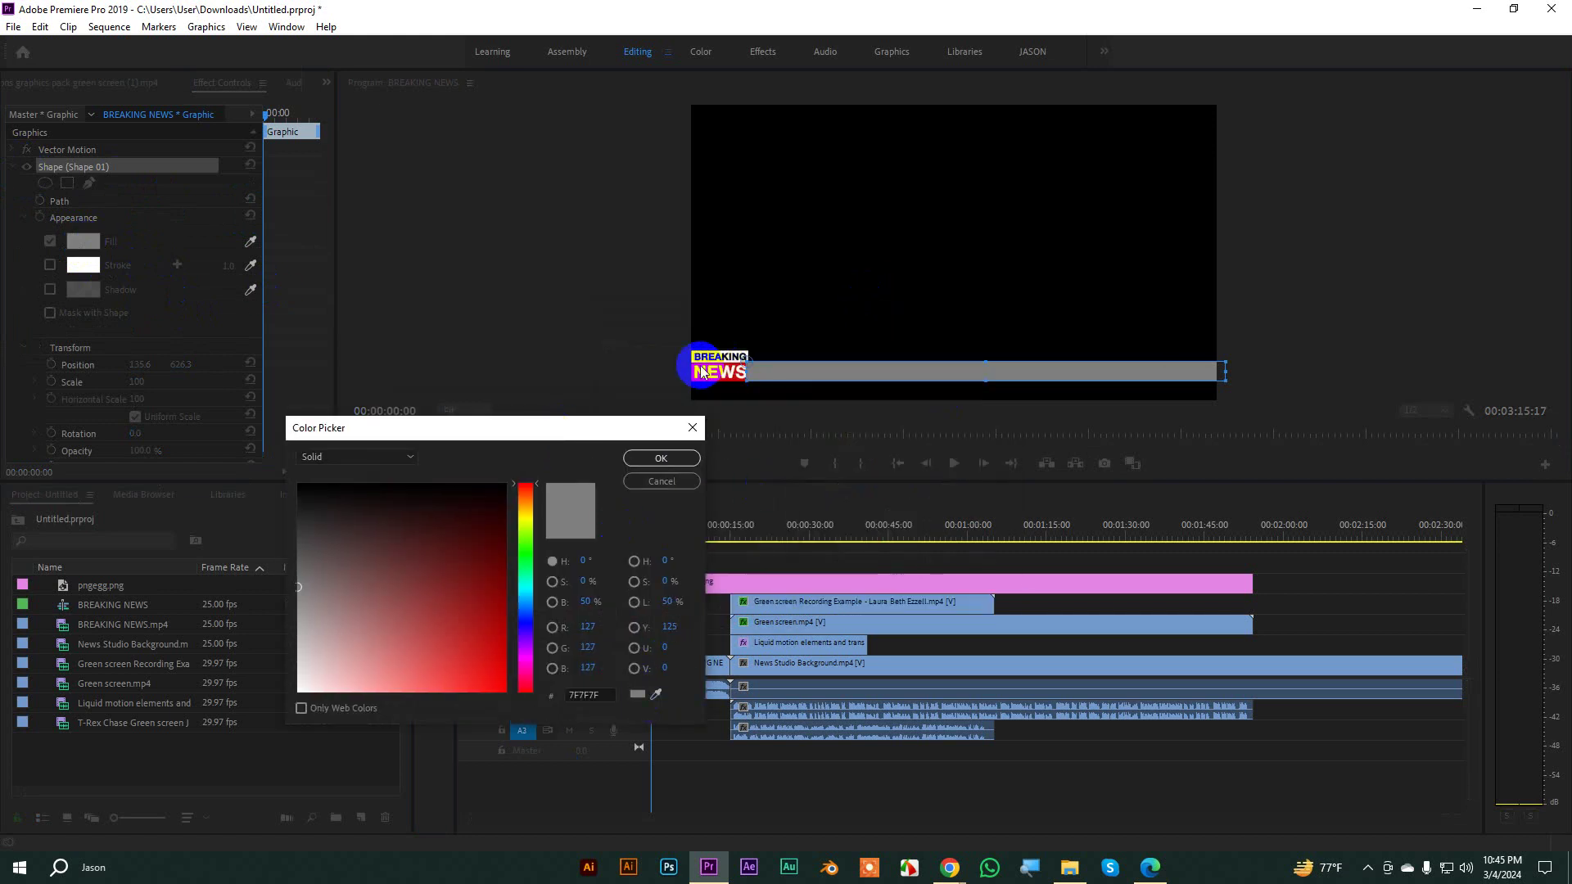
{"action": "left_click", "coordinate": [694, 366]}
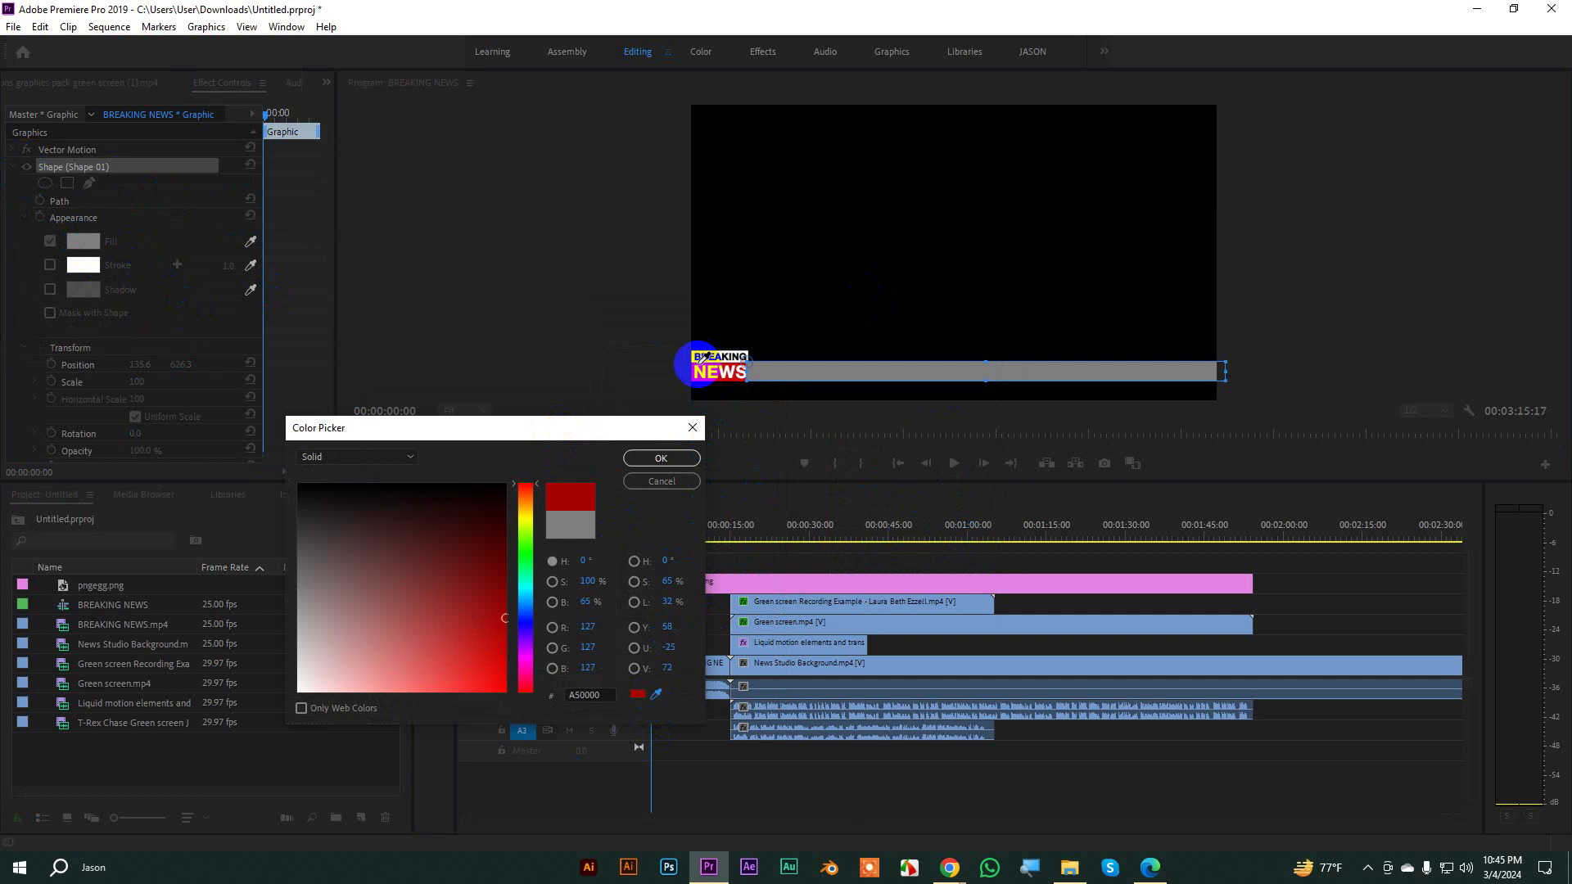
{"action": "left_click", "coordinate": [656, 457]}
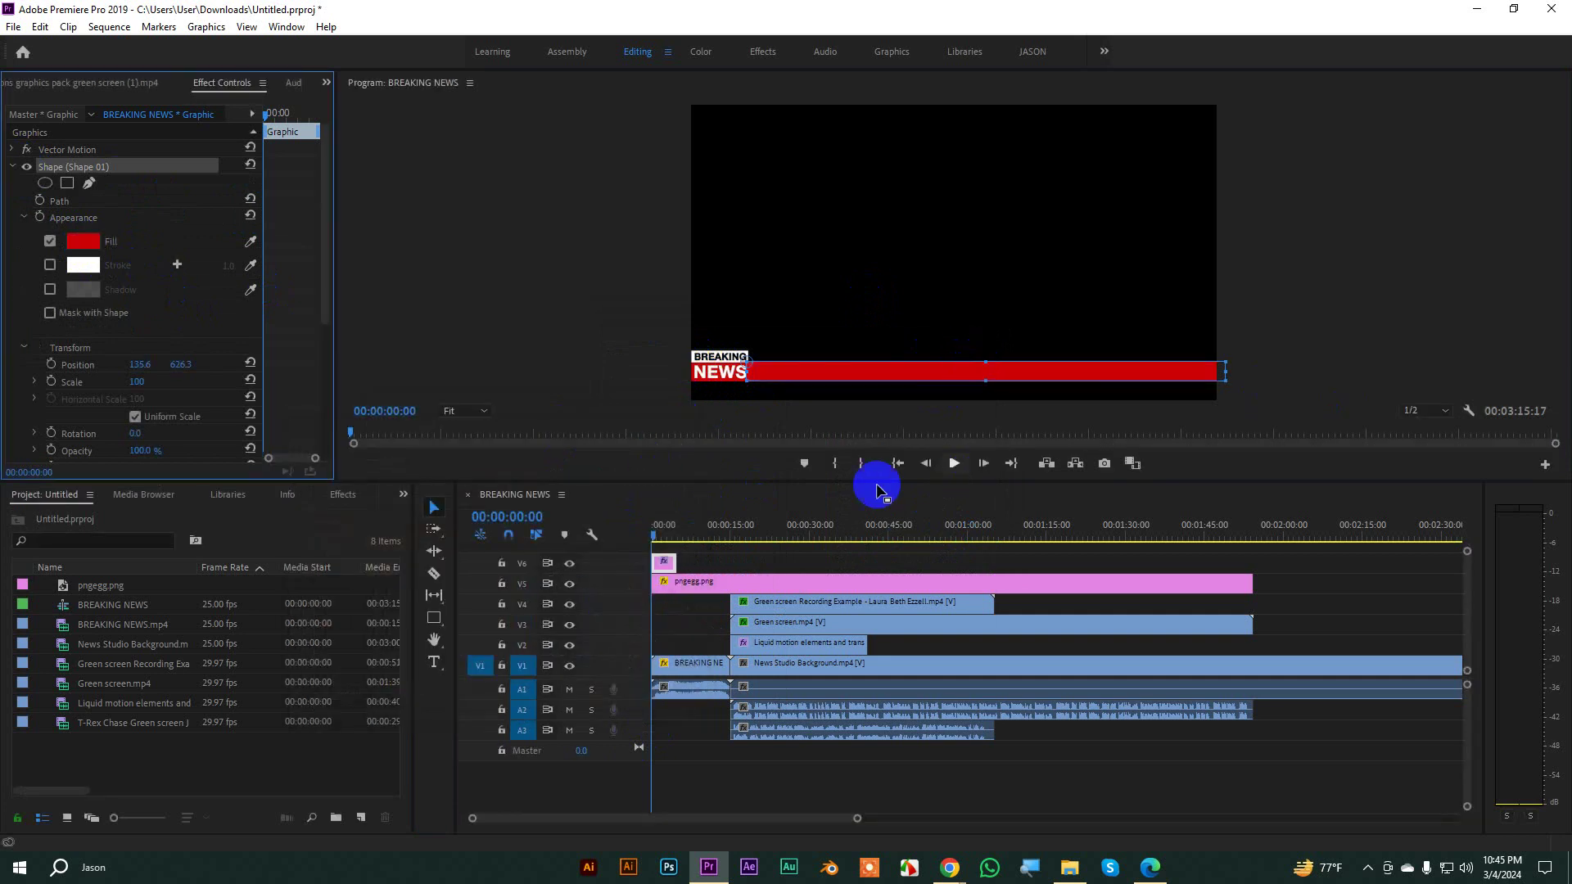
Step: Extend the red bar's graphic clip to the end of pngegg.png and set its Vector Motion vertical position to 361.2
{"action": "left_click_drag", "start_coordinate": [825, 481], "coordinate": [841, 670]}
{"action": "left_click", "coordinate": [412, 497]}
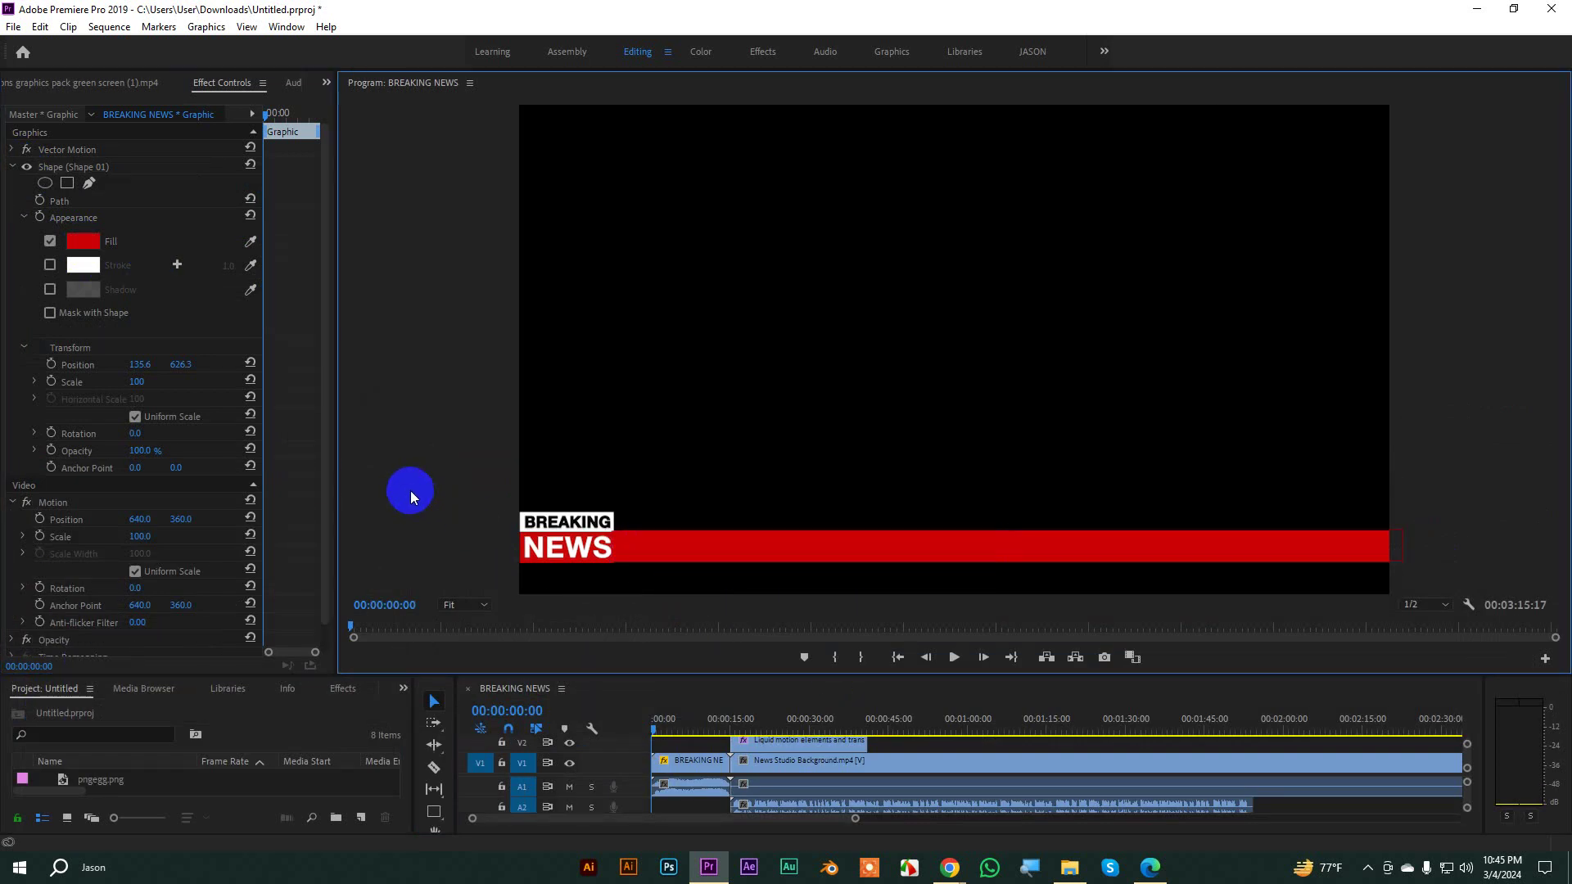
{"action": "left_click", "coordinate": [69, 153]}
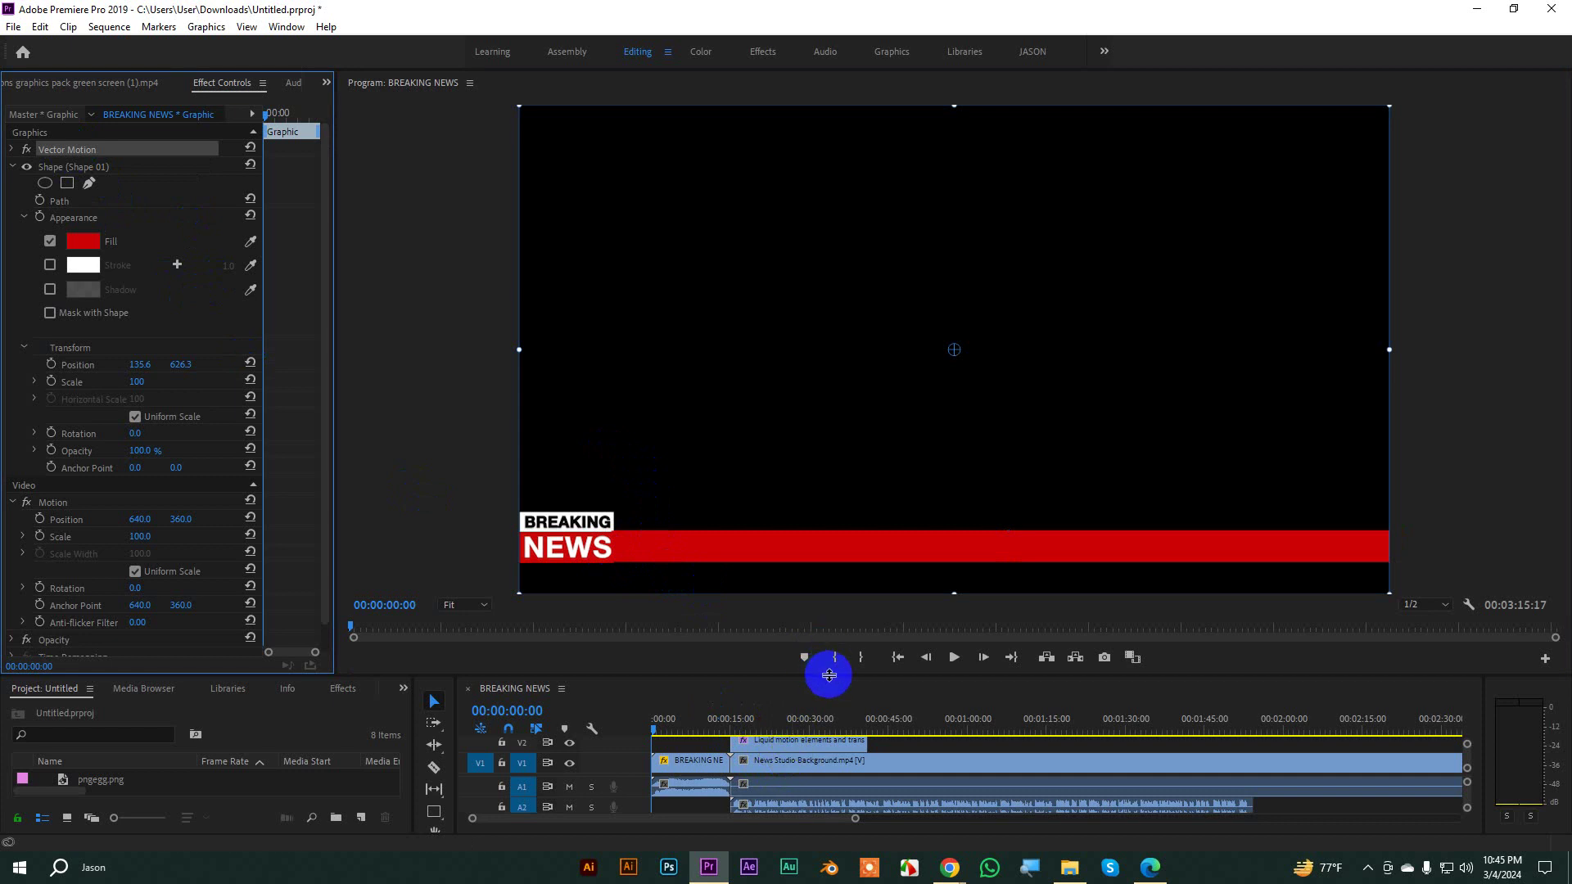
{"action": "left_click_drag", "start_coordinate": [829, 675], "coordinate": [831, 471]}
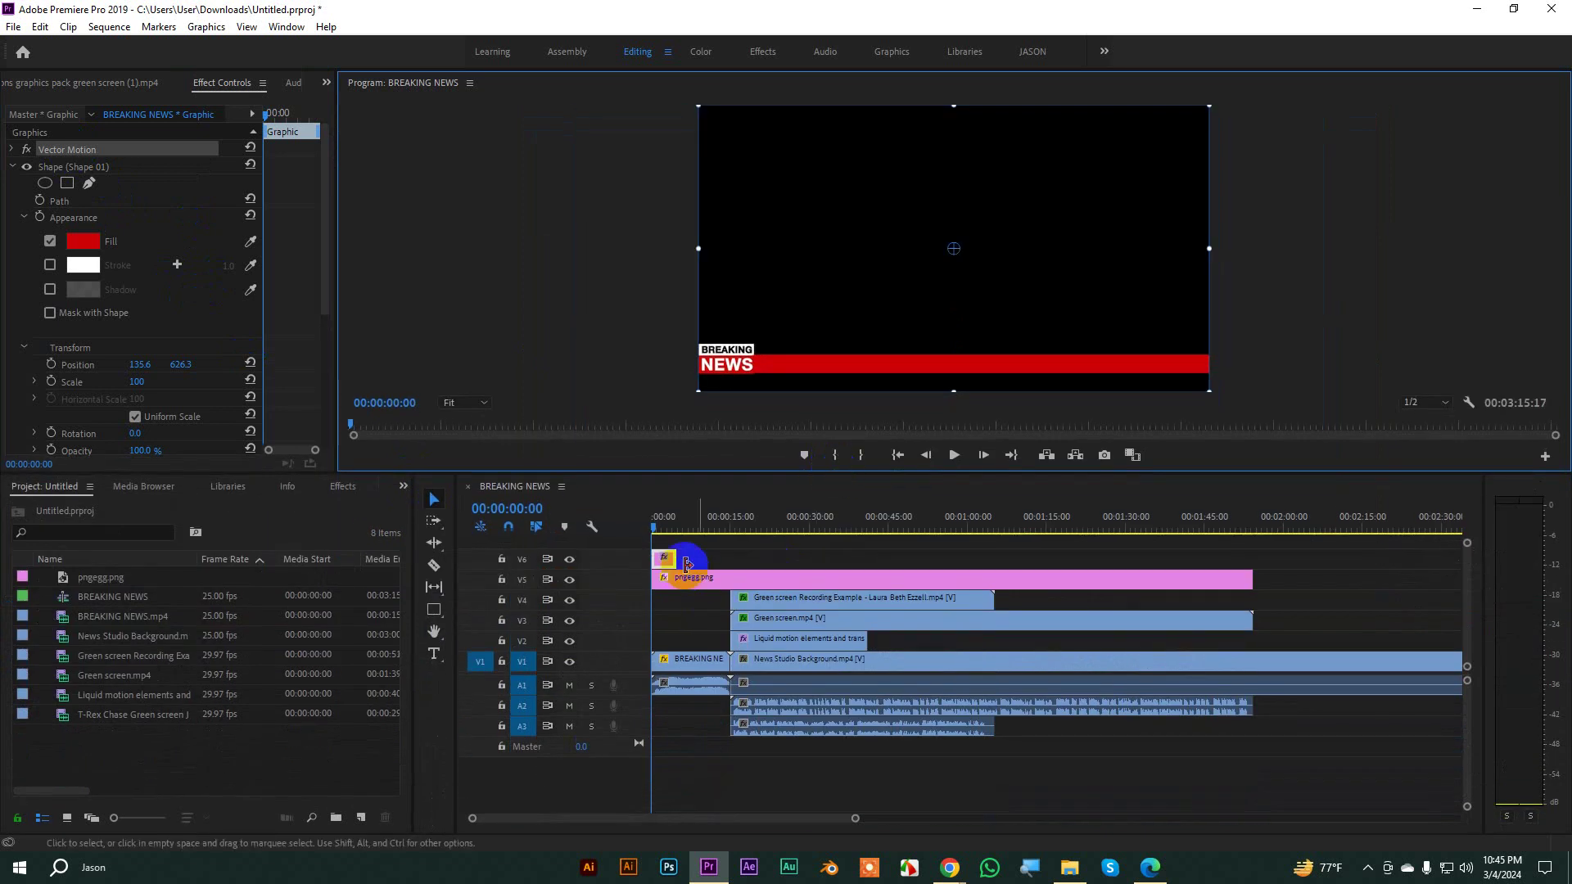
{"action": "left_click_drag", "start_coordinate": [681, 560], "coordinate": [1252, 560]}
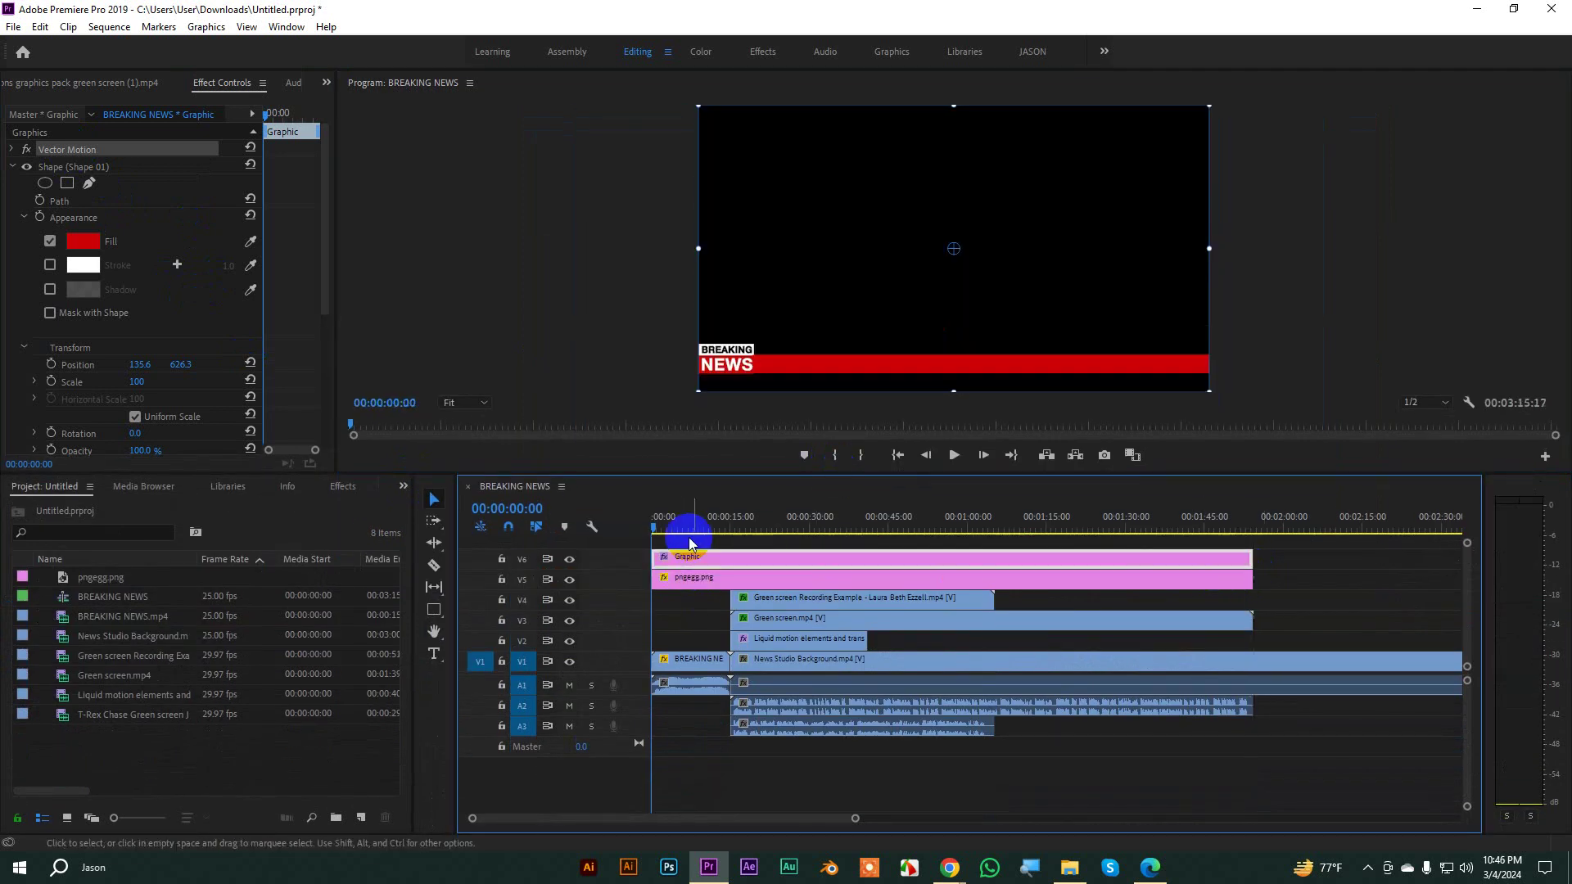
{"action": "left_click", "coordinate": [13, 149]}
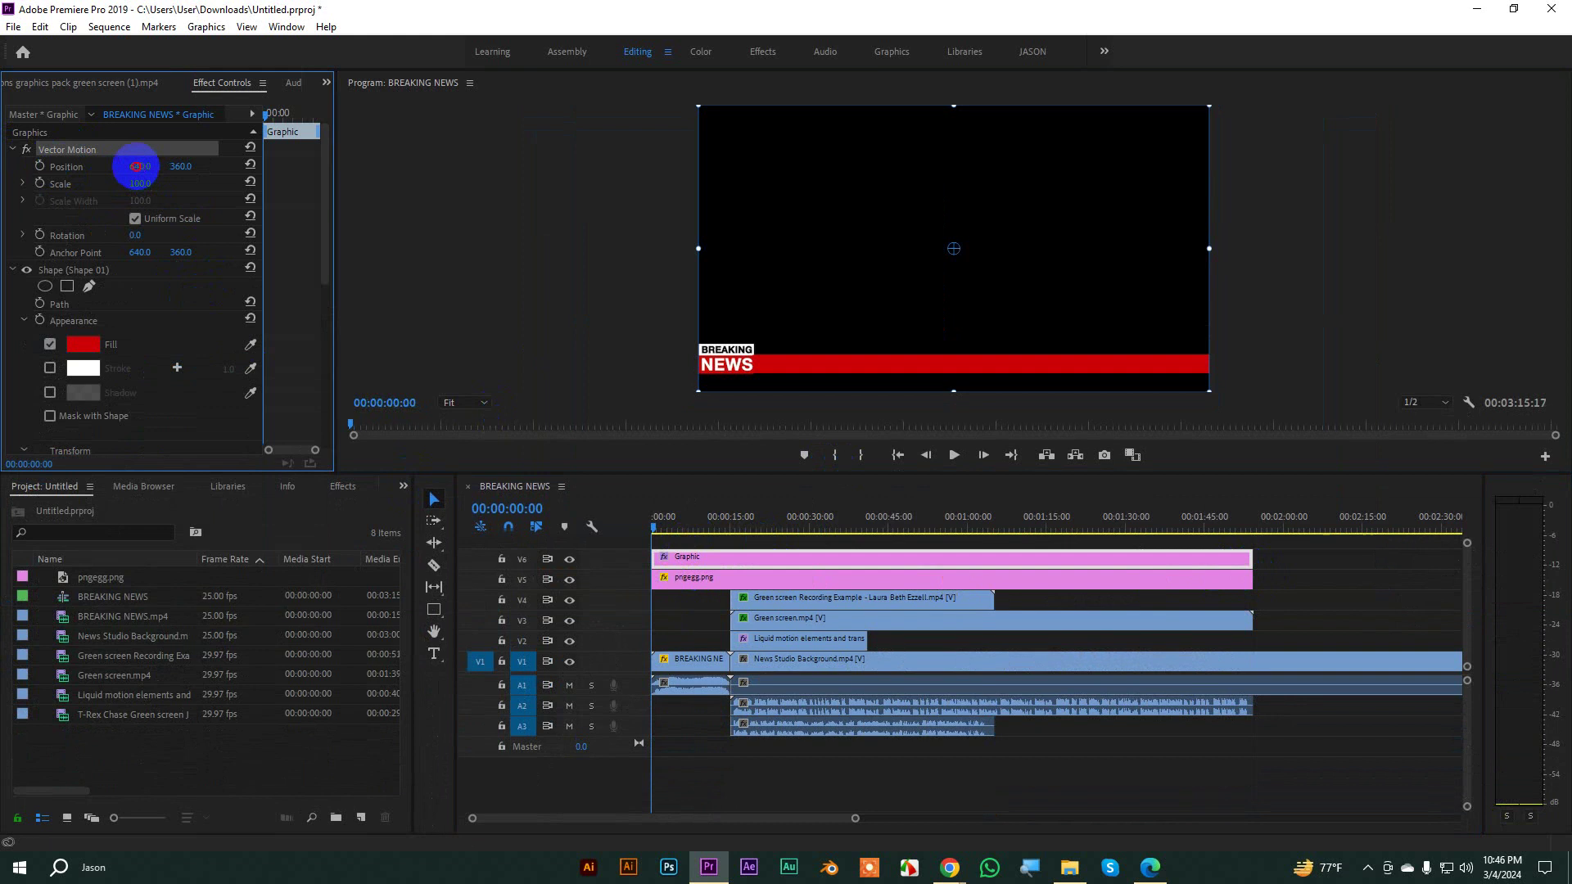
{"action": "left_click_drag", "start_coordinate": [122, 172], "coordinate": [95, 168]}
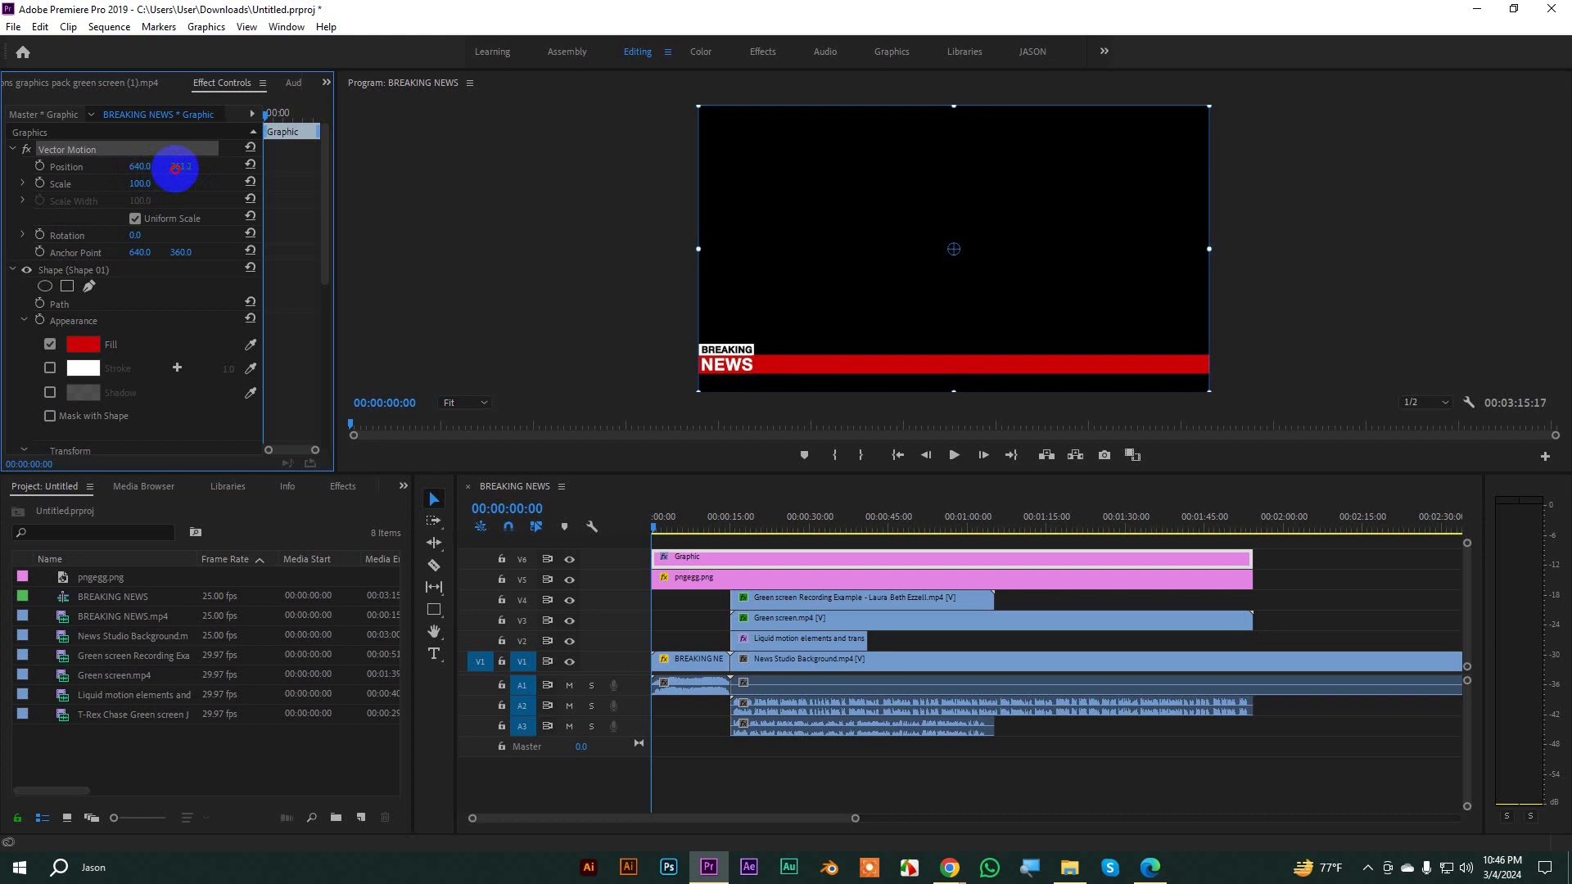
Step: Restack the clips so pngegg.png is on V7 and the red bar graphic on V5, leaving V6 empty between them
{"action": "left_click_drag", "start_coordinate": [840, 471], "coordinate": [832, 364]}
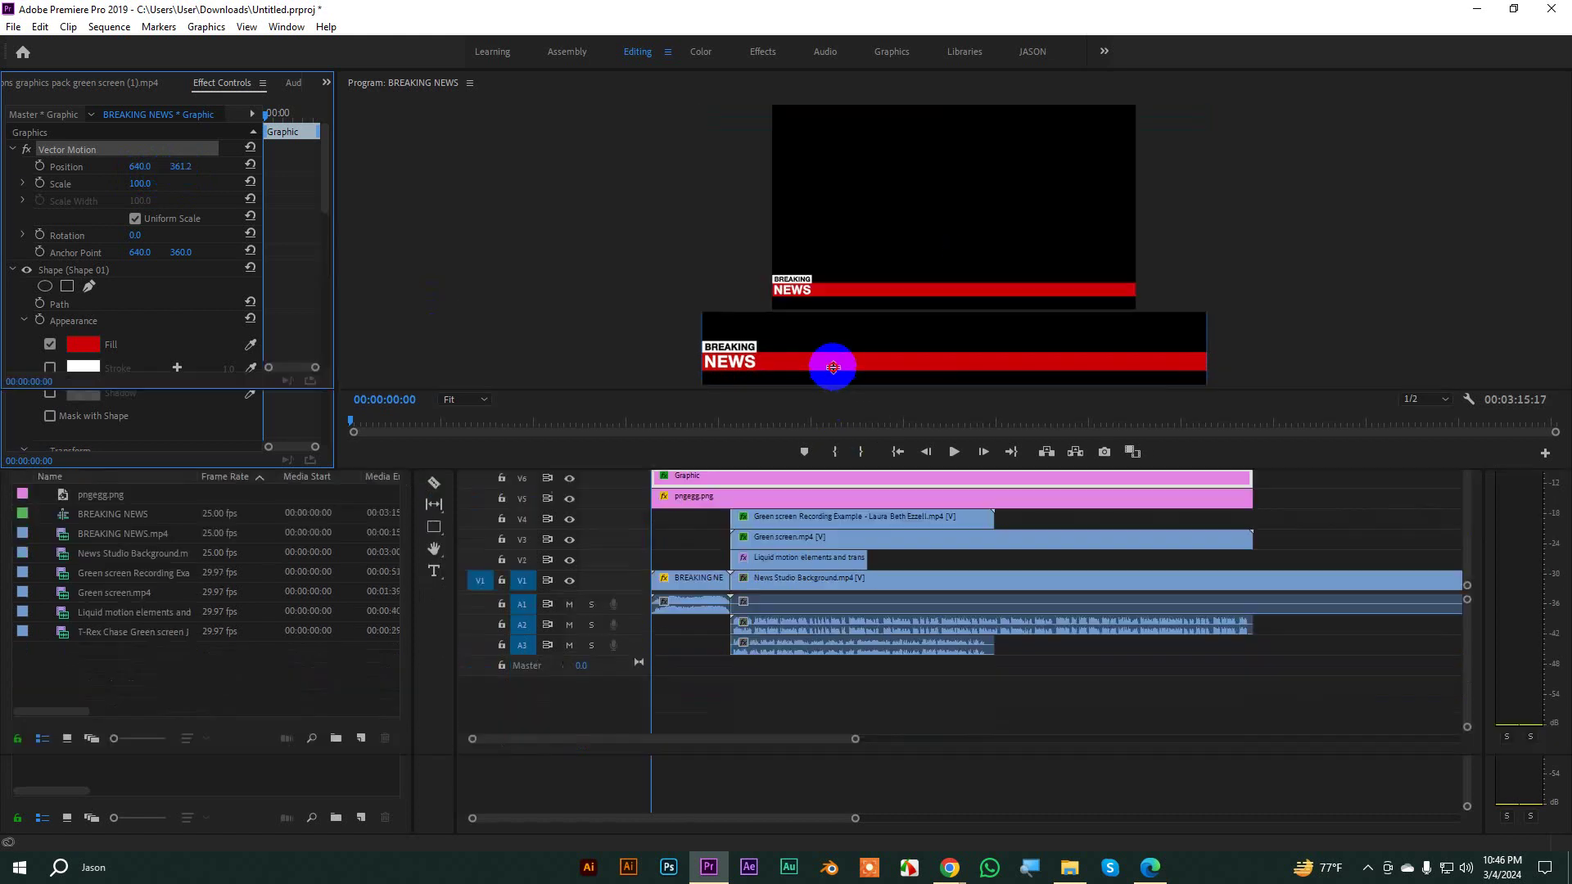
{"action": "left_click", "coordinate": [688, 530]}
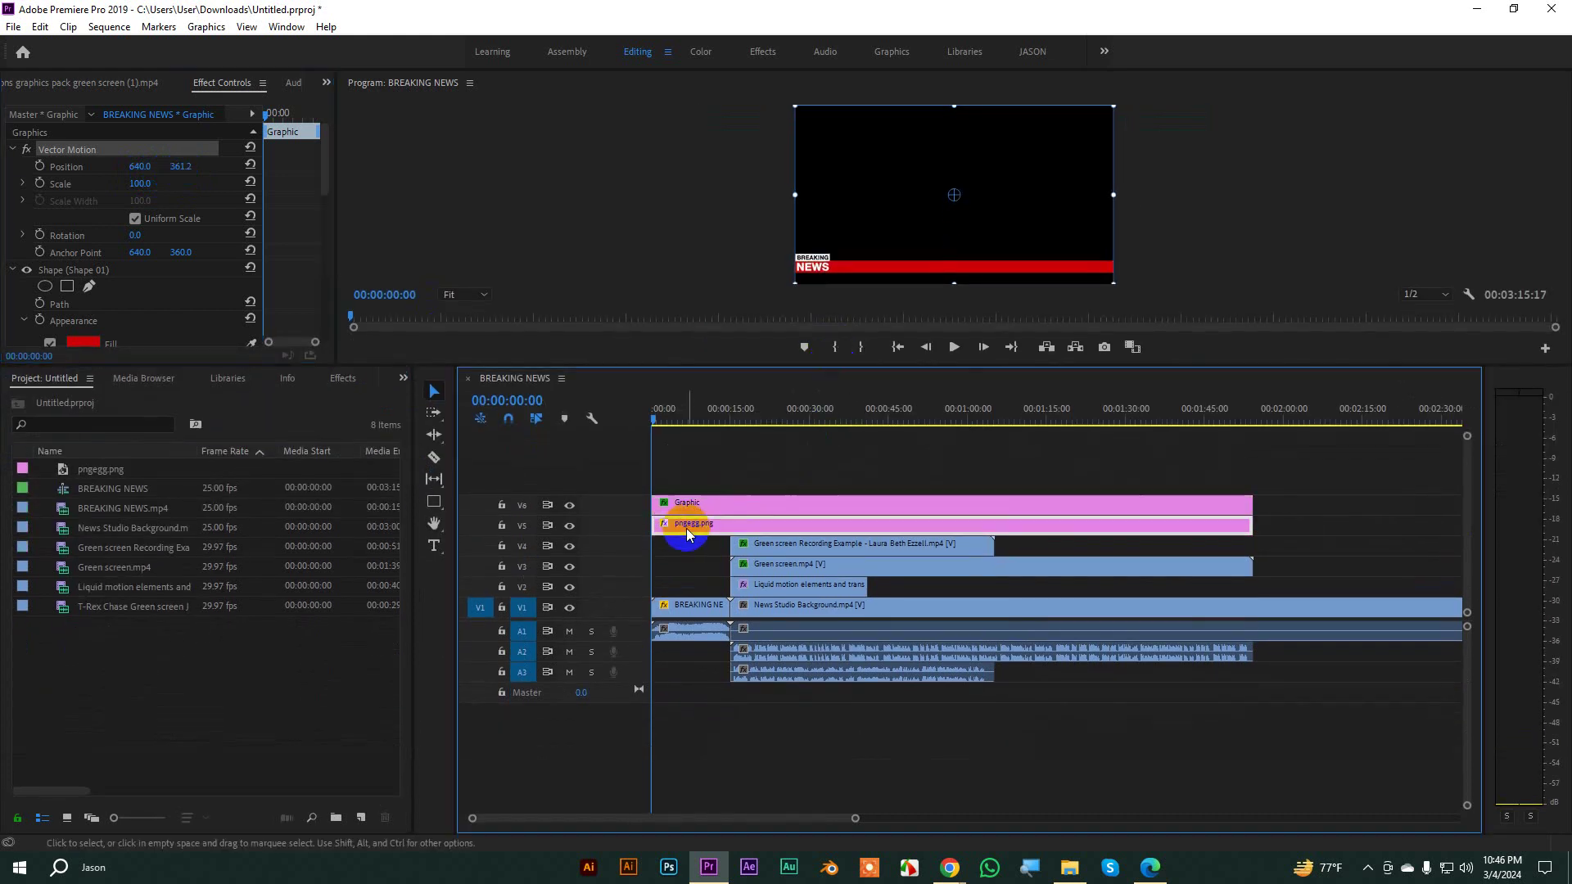
{"action": "left_click_drag", "start_coordinate": [698, 528], "coordinate": [712, 449]}
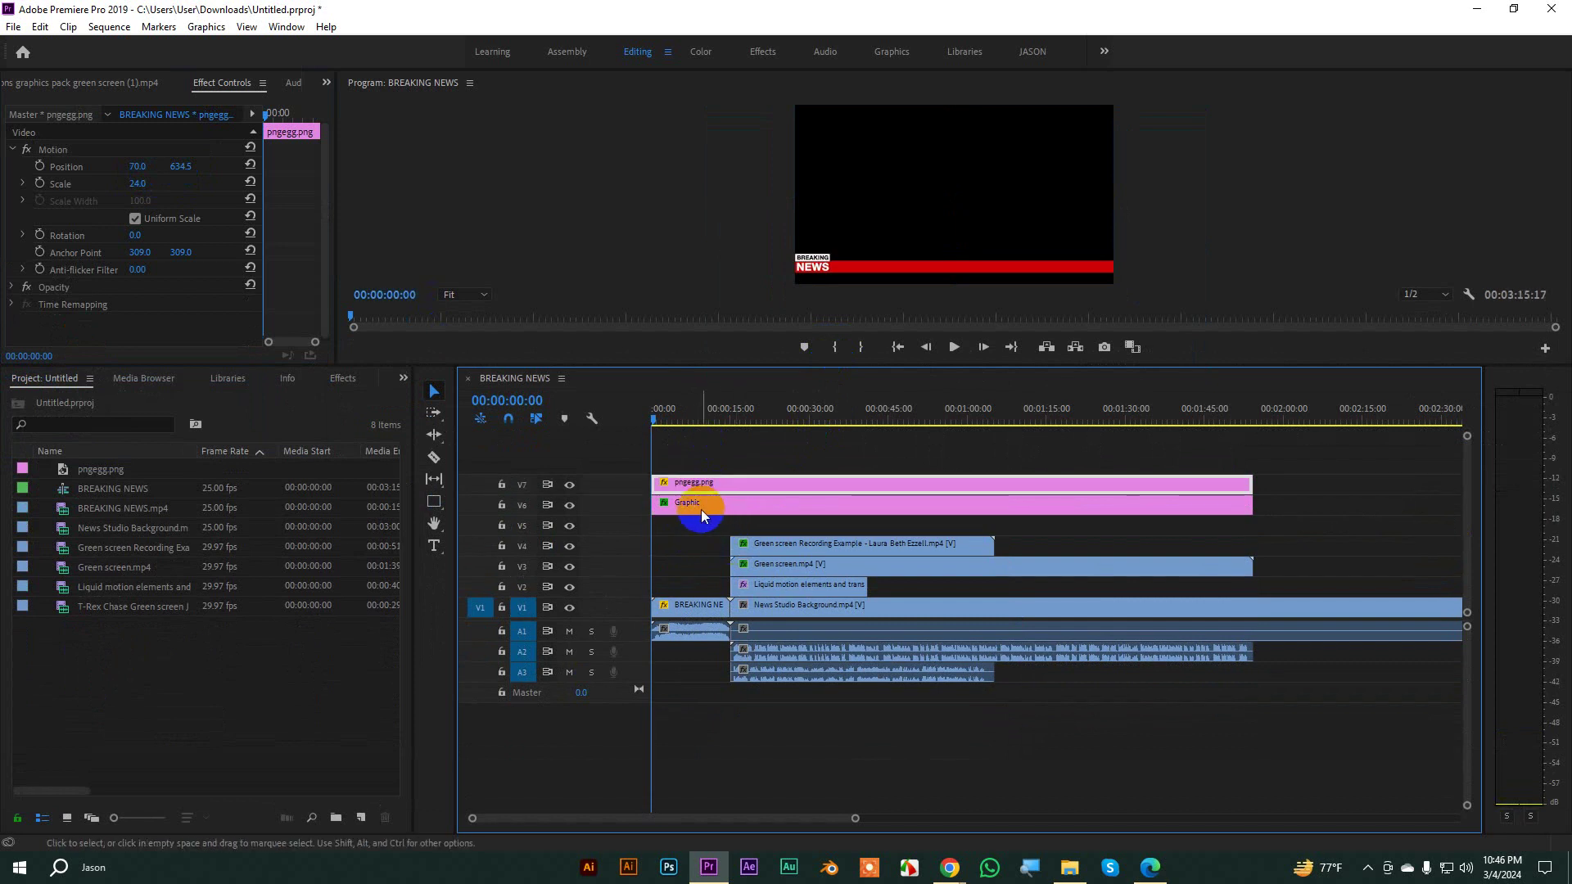
{"action": "mouse_move", "coordinate": [702, 502]}
{"action": "left_mouse_down"}
{"action": "mouse_move", "coordinate": [702, 533]}
{"action": "mouse_move", "coordinate": [712, 501]}
{"action": "mouse_move", "coordinate": [709, 526]}
{"action": "mouse_move", "coordinate": [843, 540]}
{"action": "mouse_move", "coordinate": [737, 495]}
{"action": "mouse_move", "coordinate": [713, 522]}
{"action": "left_mouse_up"}
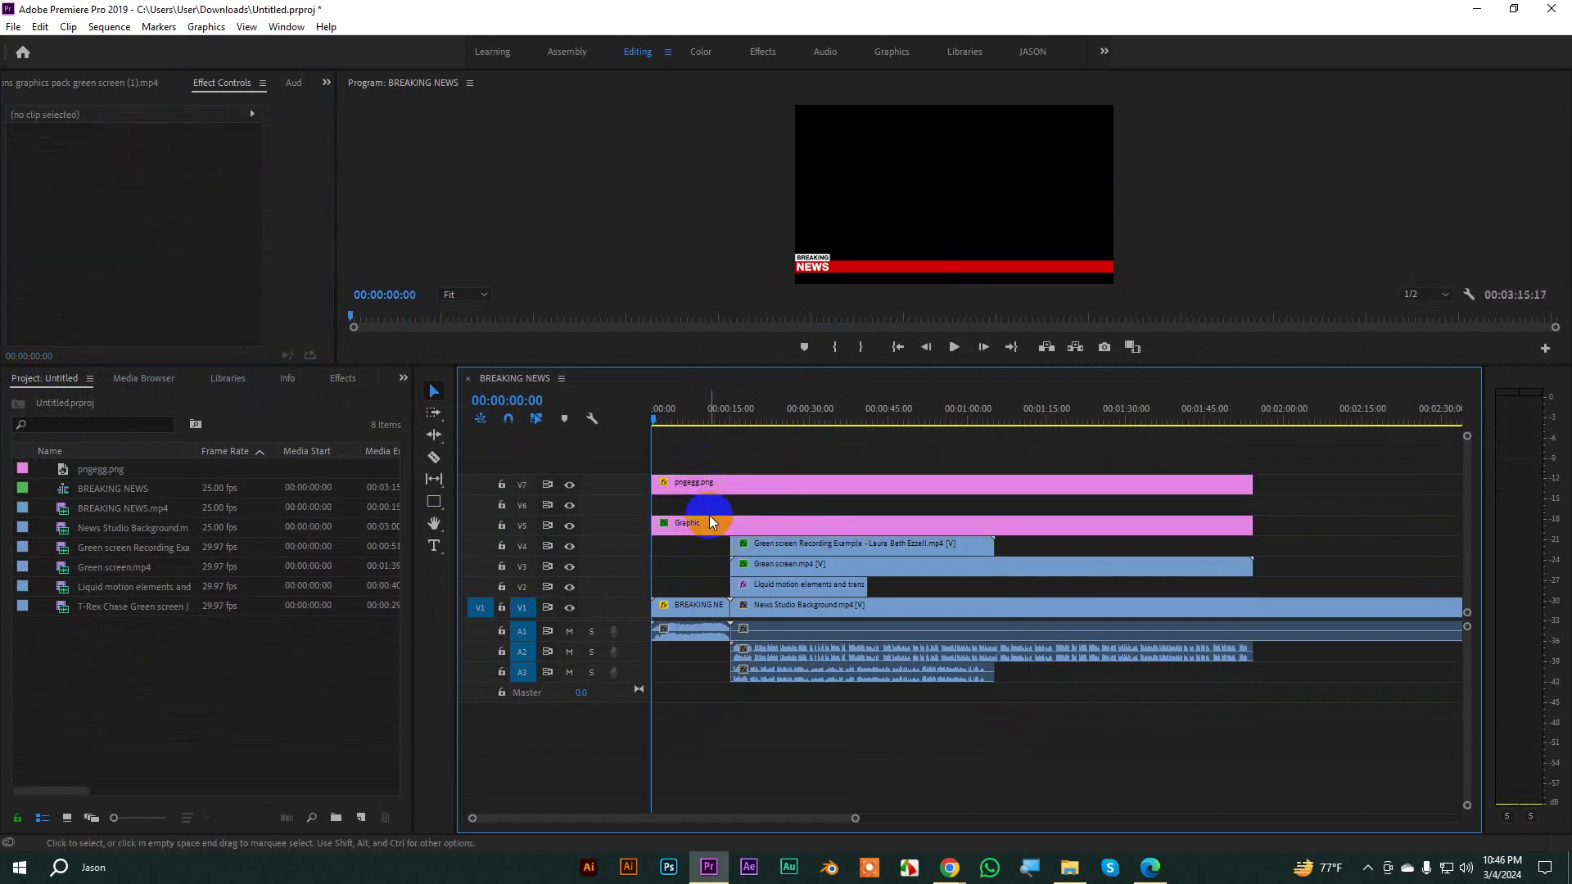
{"action": "left_click_drag", "start_coordinate": [715, 365], "coordinate": [729, 520]}
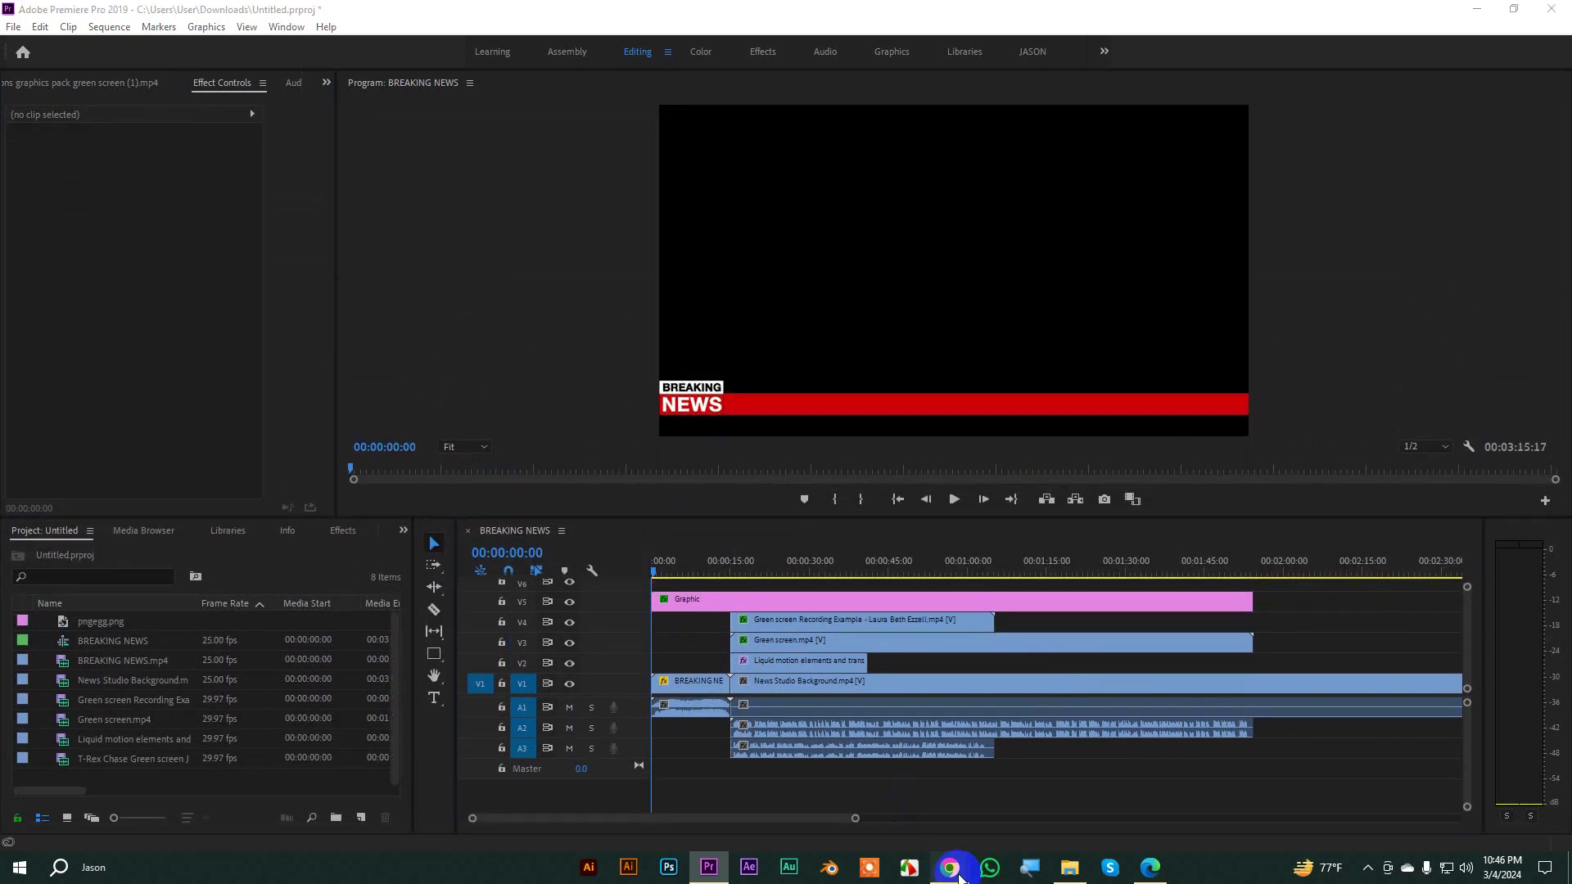
Step: Switch to Chrome, search for daily star, and open The Daily Star website
{"action": "mouse_move", "coordinate": [947, 871]}
{"action": "left_click", "coordinate": [877, 814]}
{"action": "left_click", "coordinate": [237, 18]}
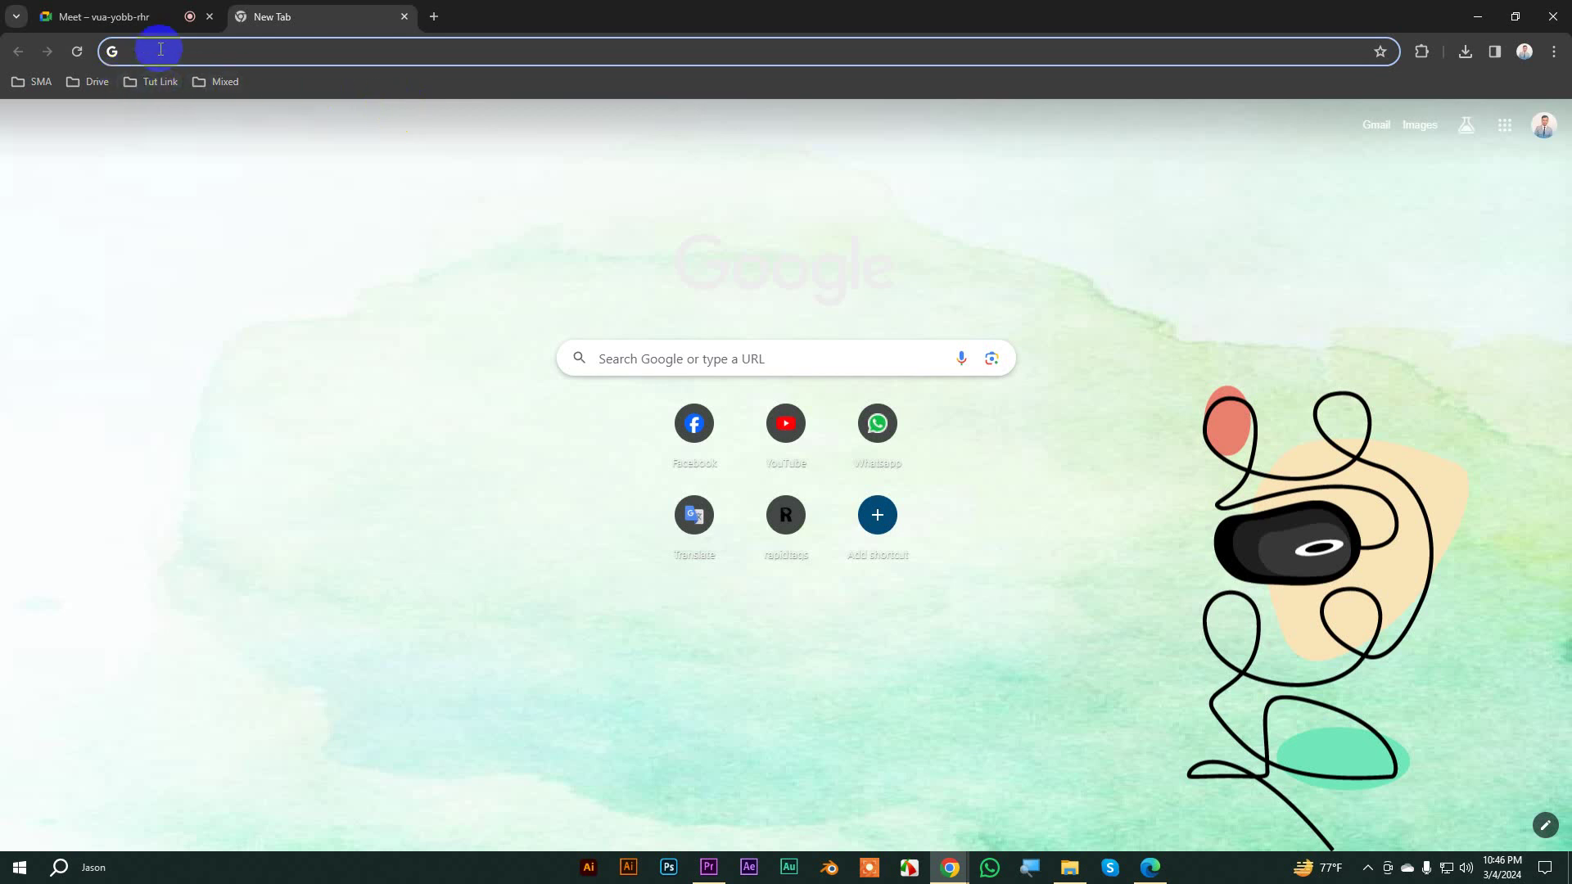
{"action": "type", "text": "Dail"}
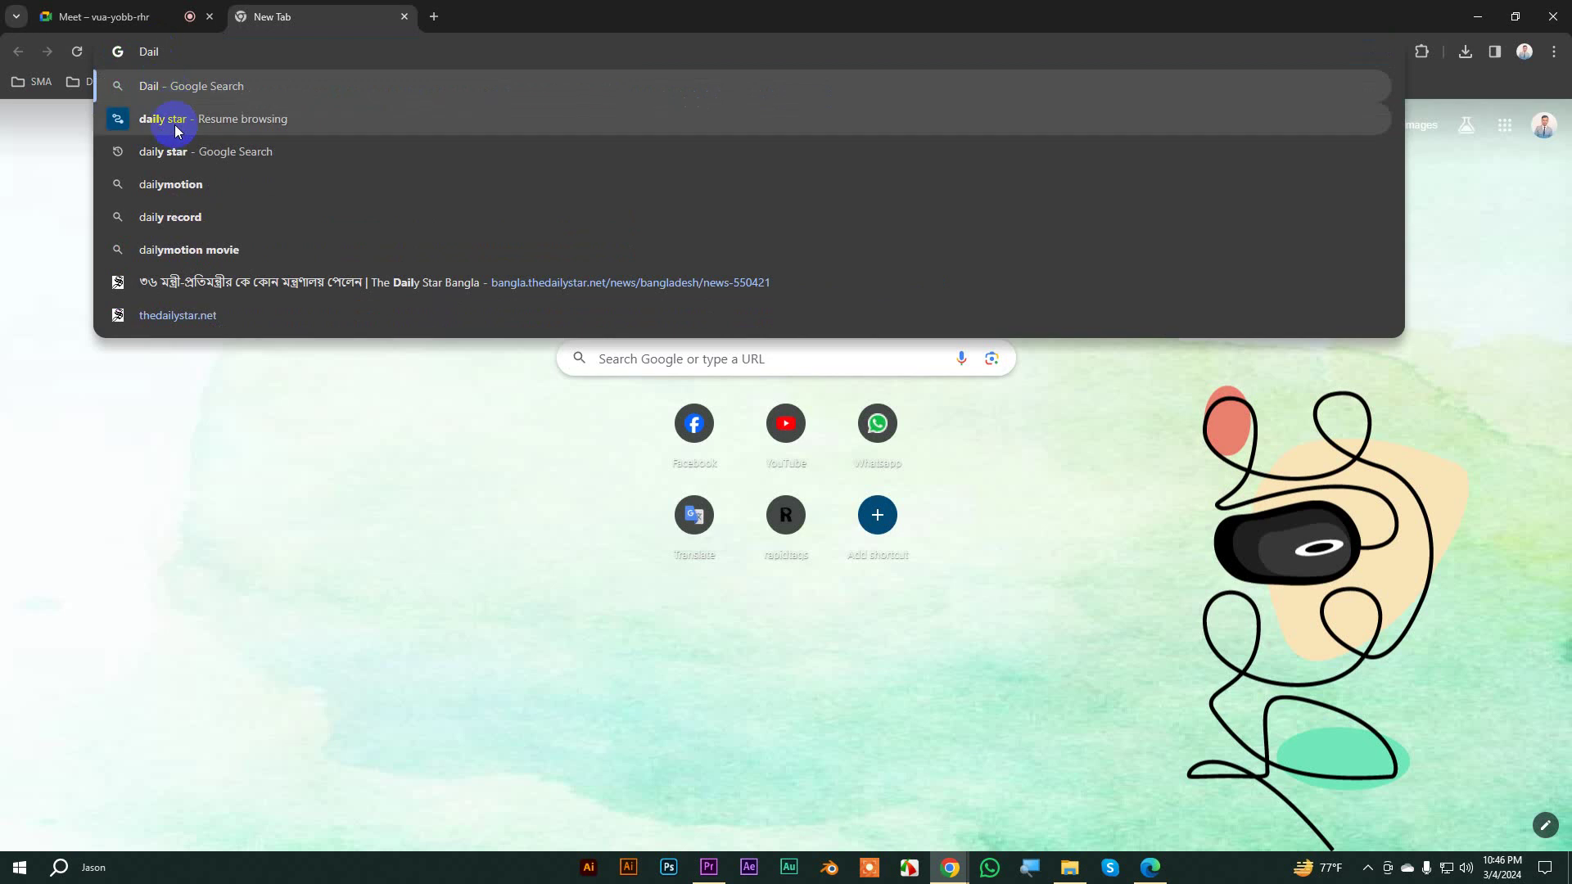
{"action": "left_click", "coordinate": [168, 153]}
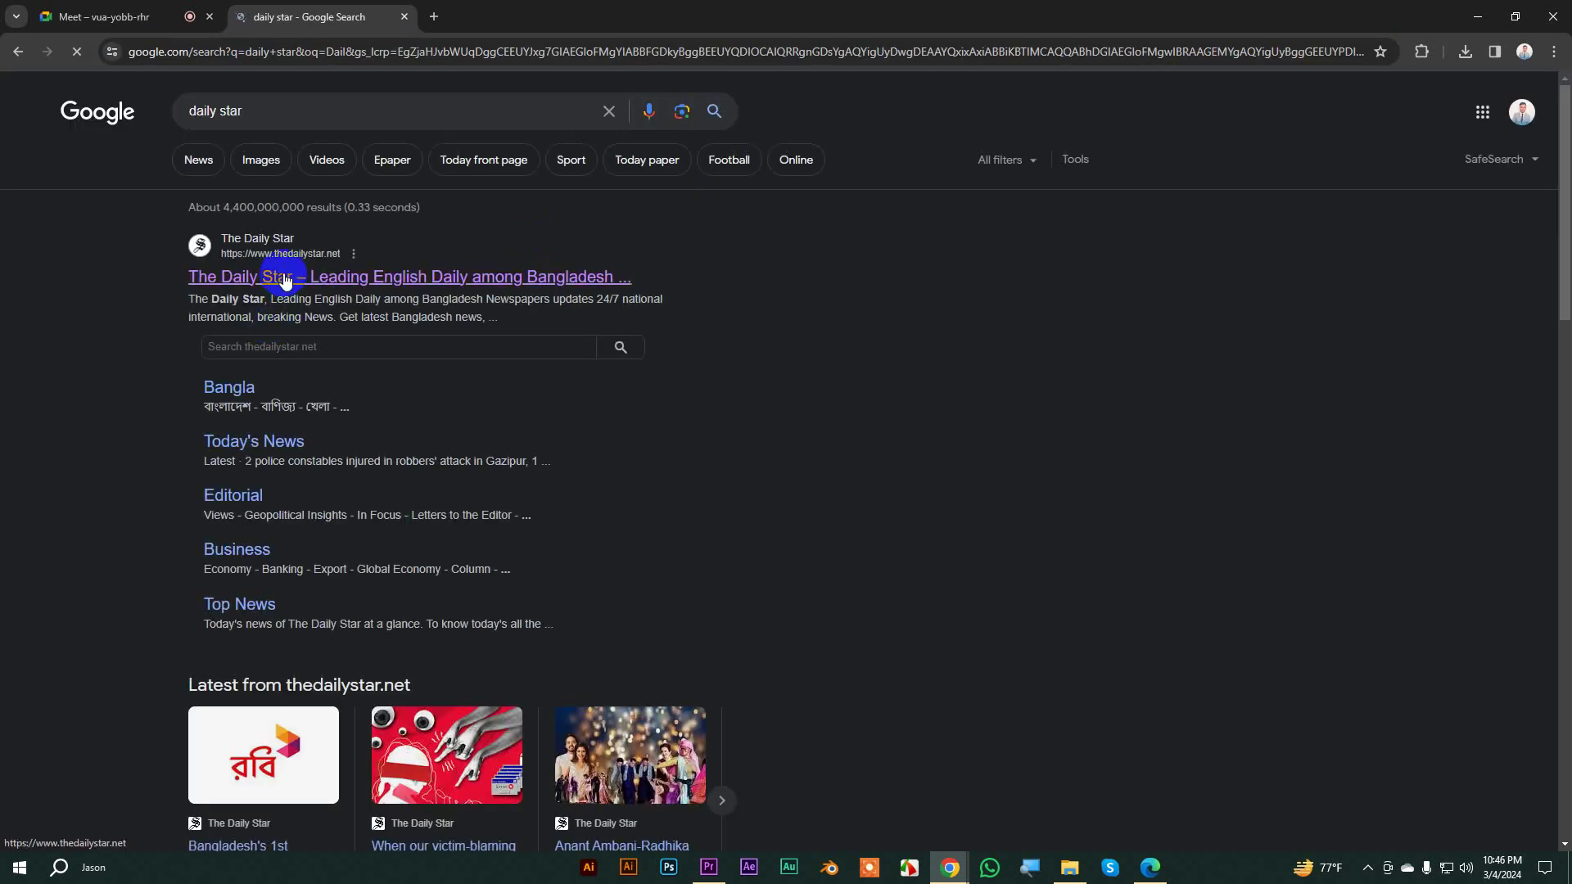
{"action": "left_click", "coordinate": [285, 279]}
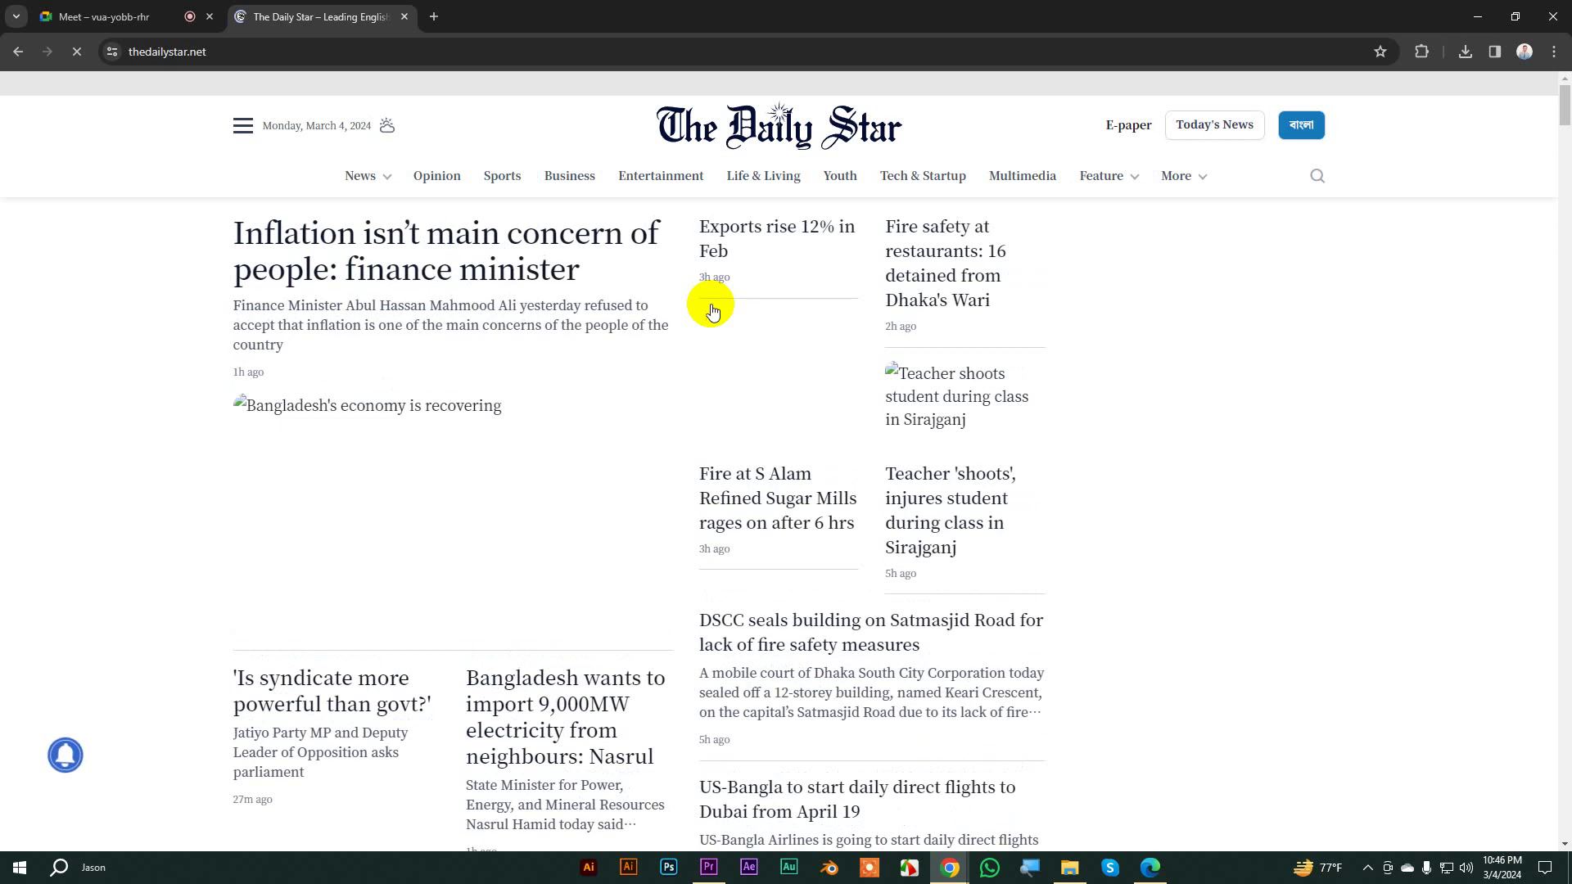
Step: Copy the summary paragraph under the headline "Inflation isn't main concern of people: finance minister"
{"action": "left_click", "coordinate": [741, 509]}
{"action": "scroll", "coordinate": [741, 508], "scroll_direction": "down", "scroll_amount": 2}
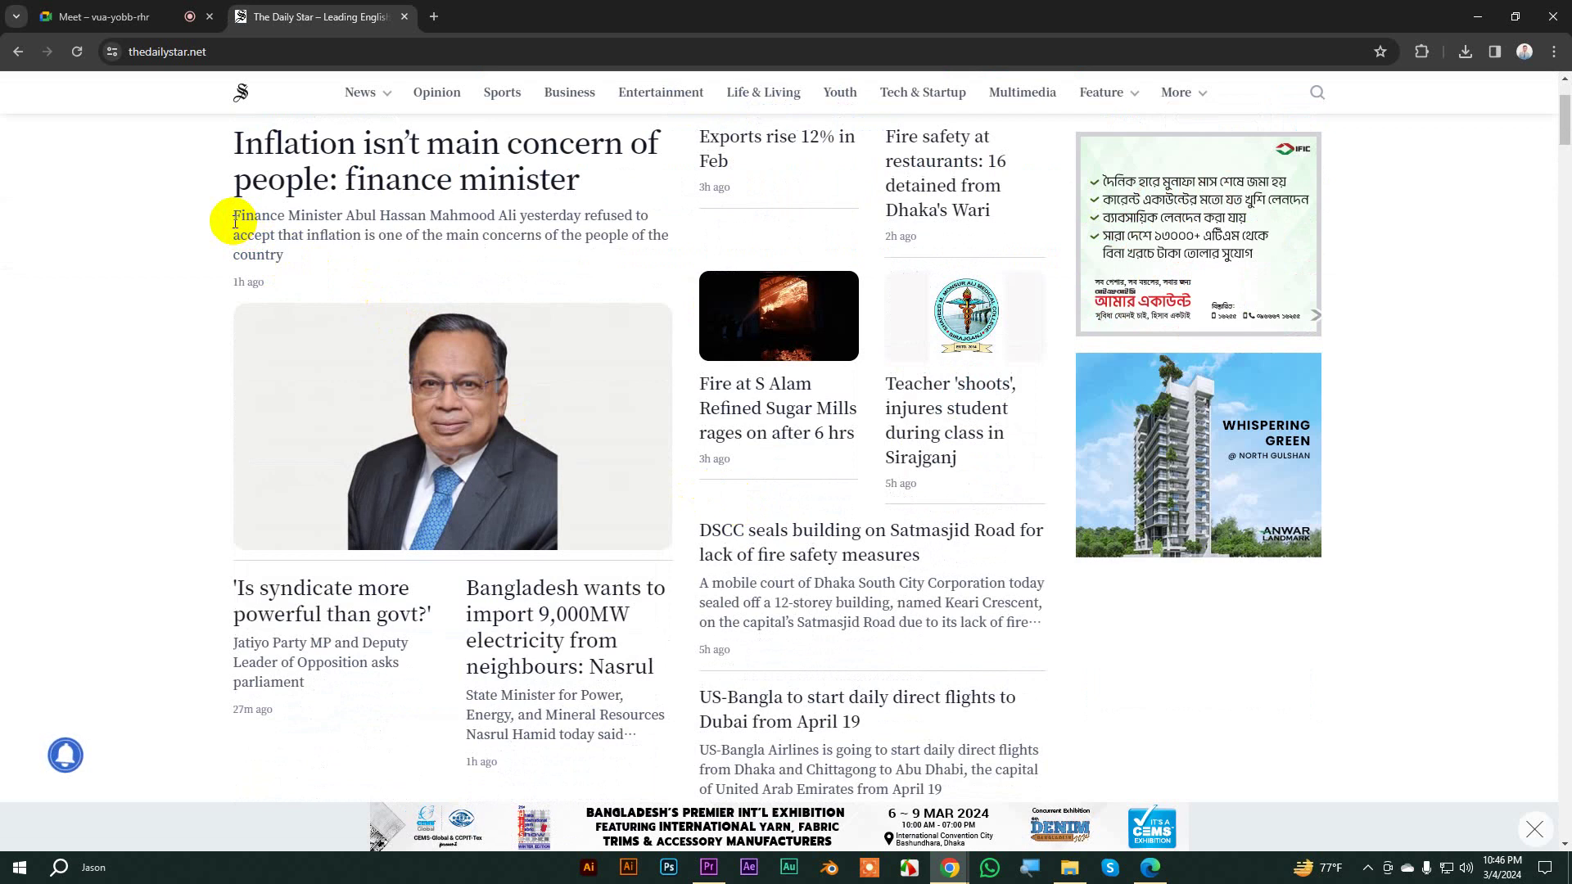
{"action": "left_click_drag", "start_coordinate": [284, 259], "coordinate": [235, 221]}
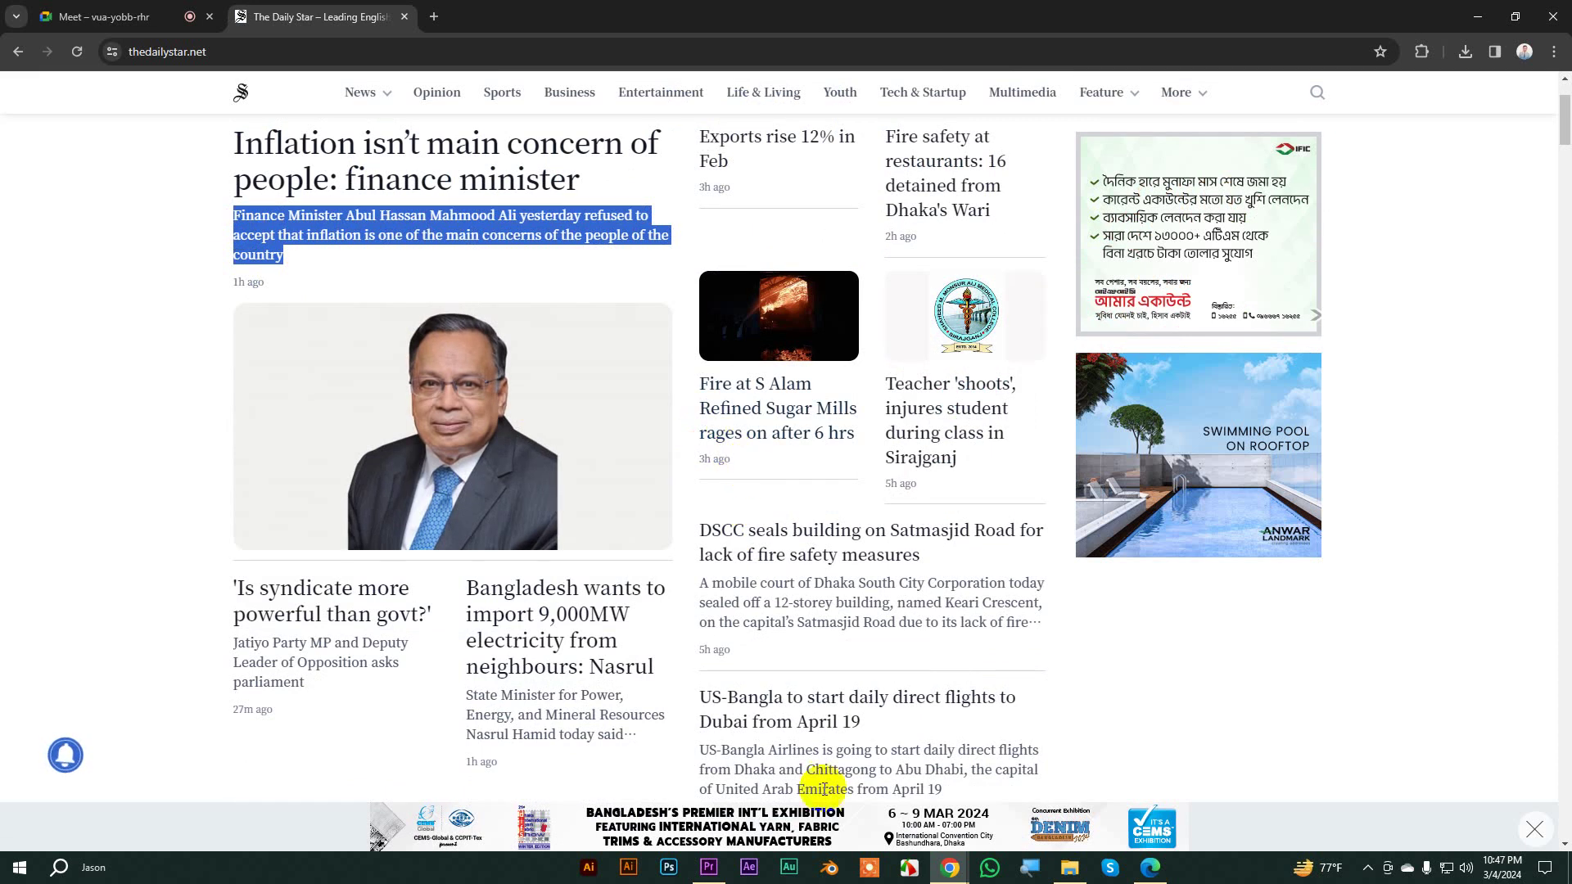
Step: Switch to Premiere Pro and enlarge the timeline area until tracks V1 to V7 are all in view
{"action": "left_click", "coordinate": [708, 867]}
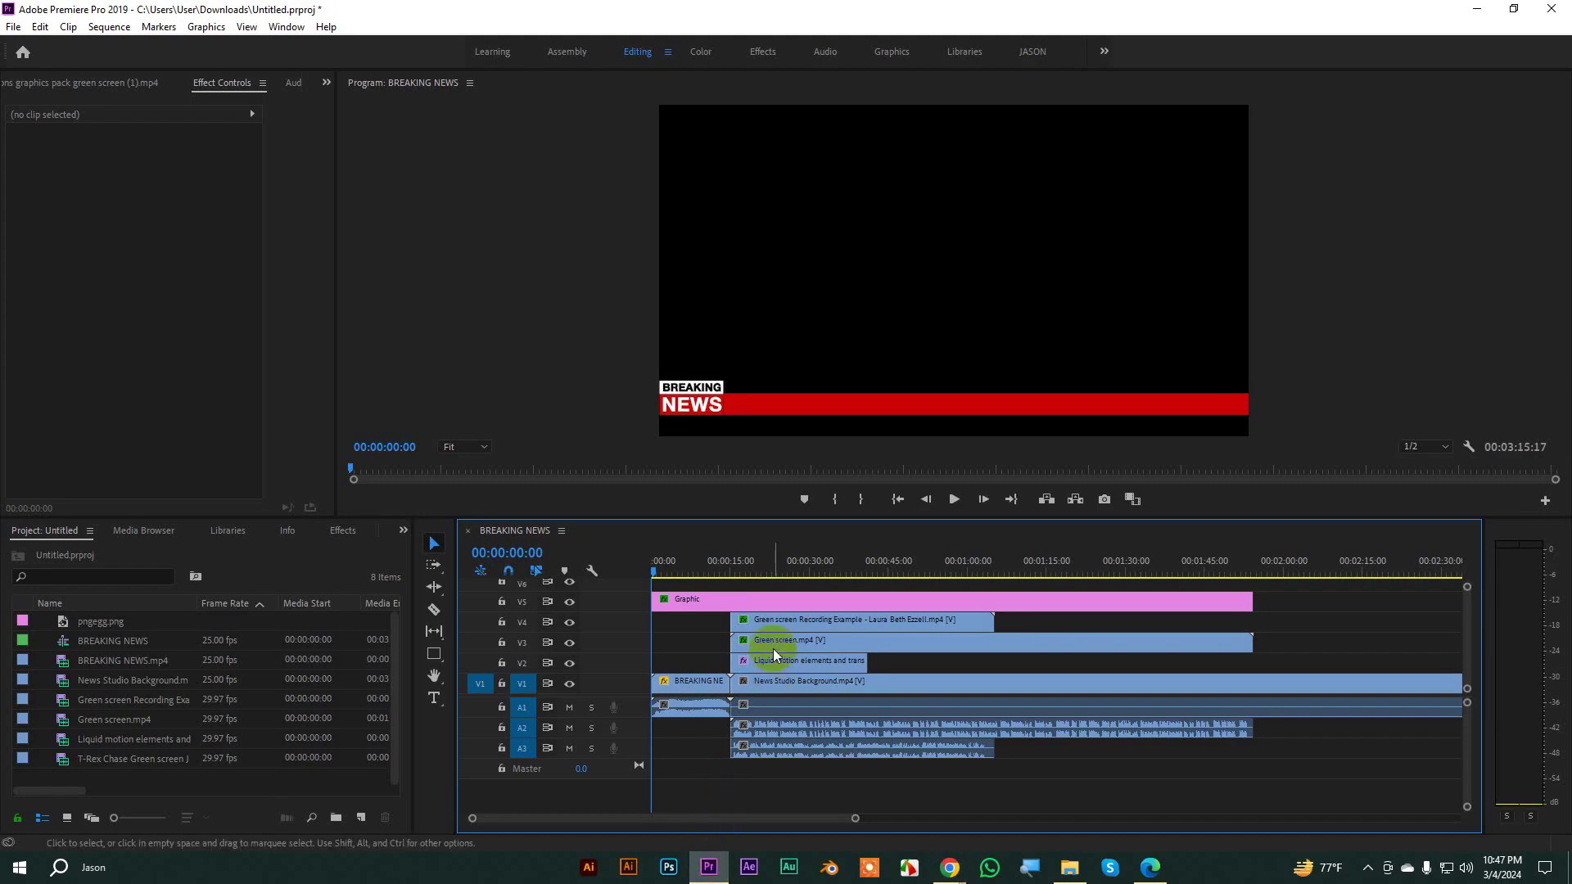
{"action": "left_click_drag", "start_coordinate": [766, 518], "coordinate": [751, 464]}
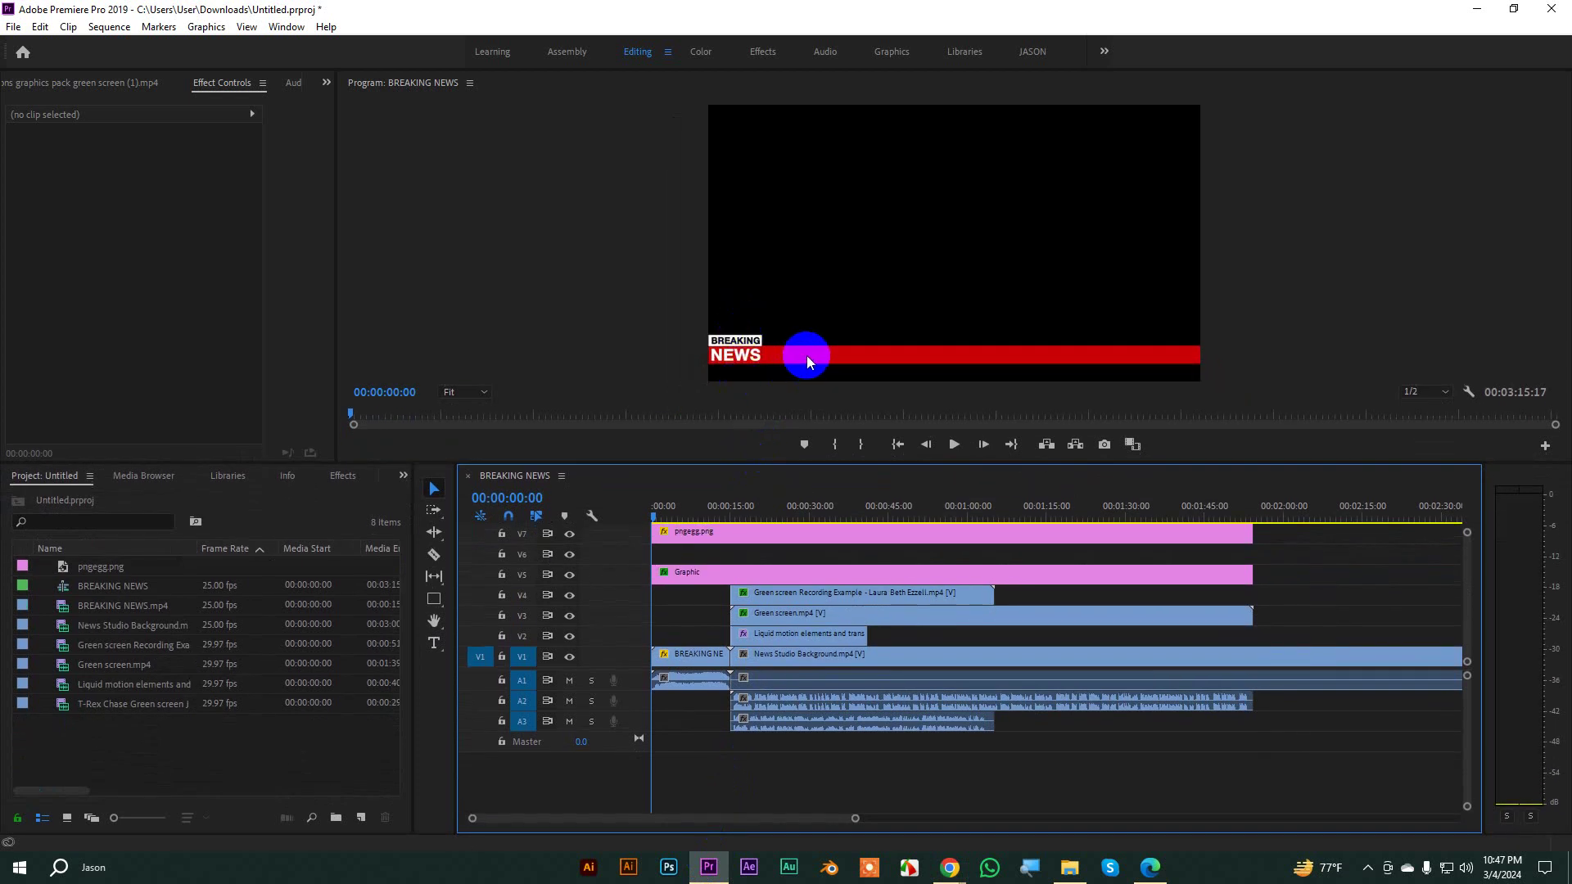
{"action": "left_click", "coordinate": [1250, 340]}
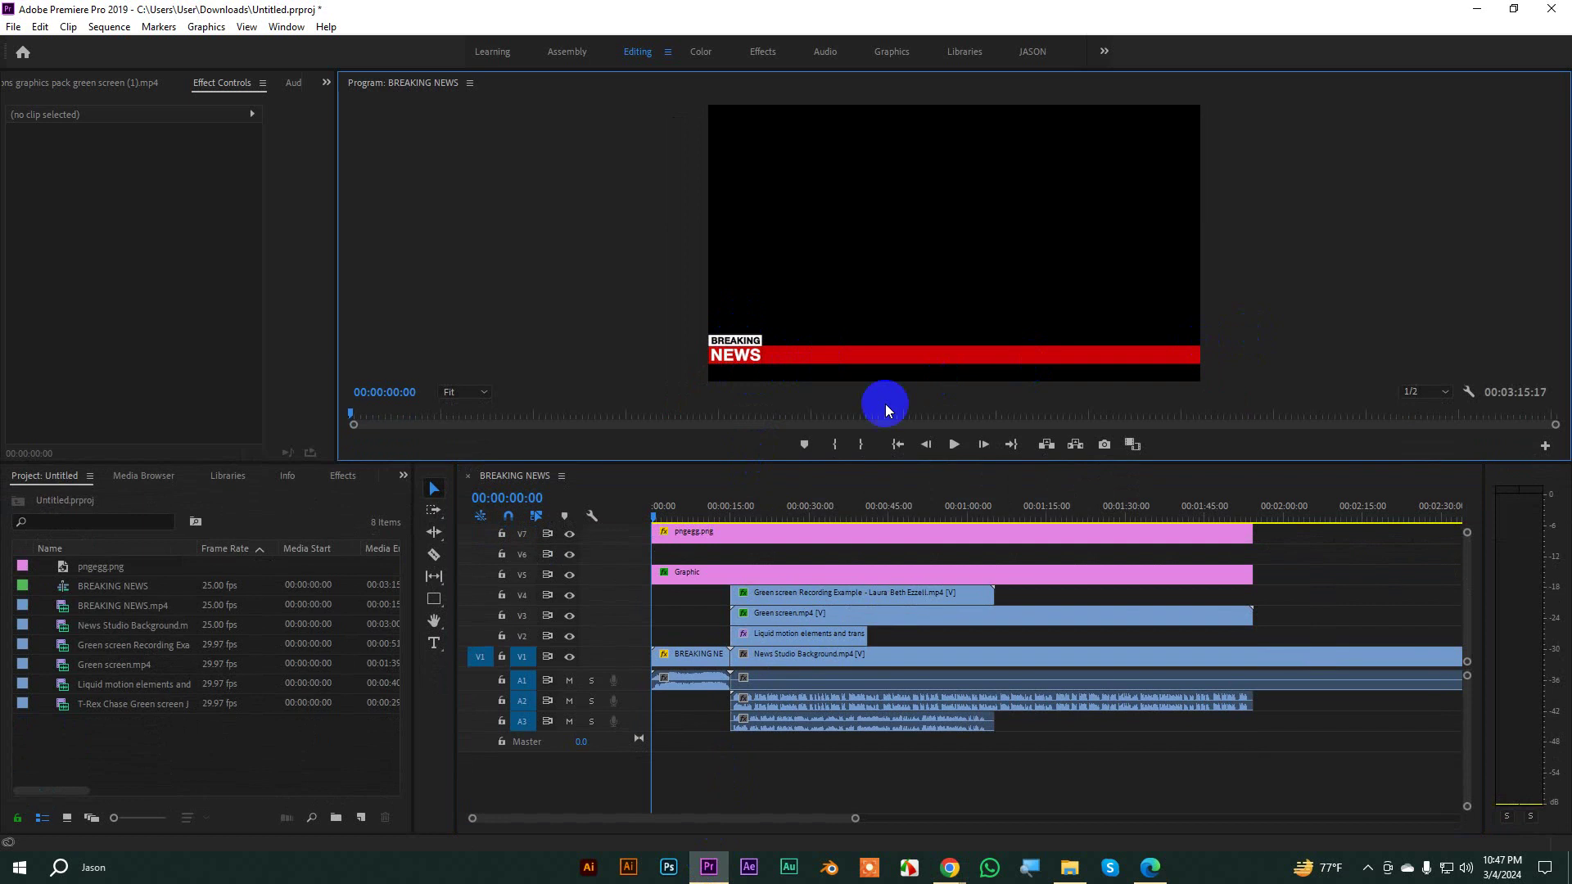
{"action": "left_click", "coordinate": [670, 533]}
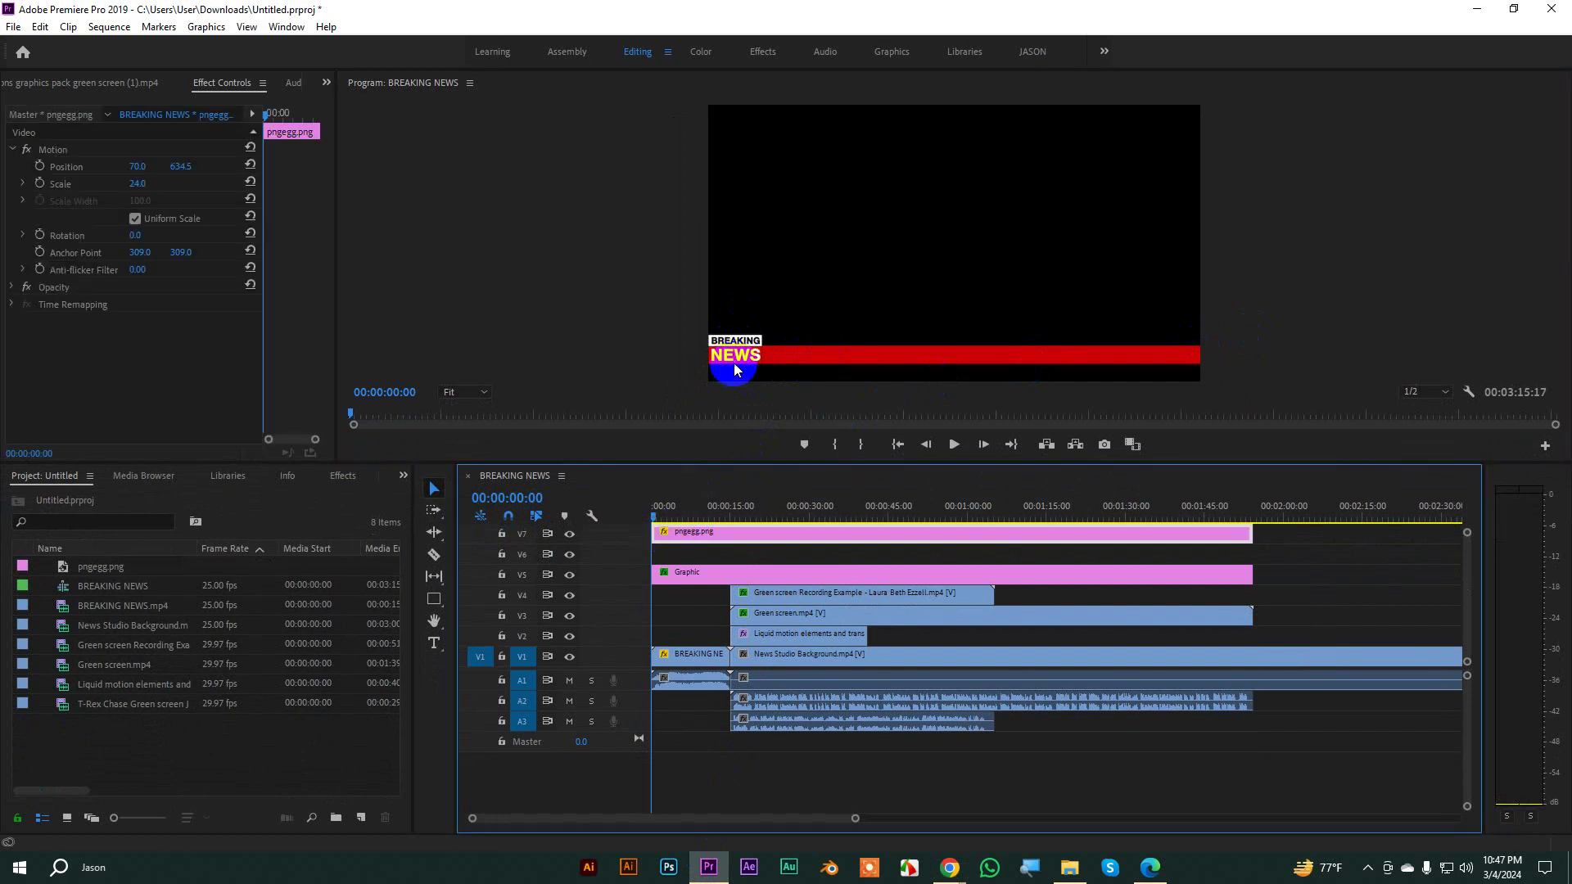
{"action": "left_click", "coordinate": [684, 577]}
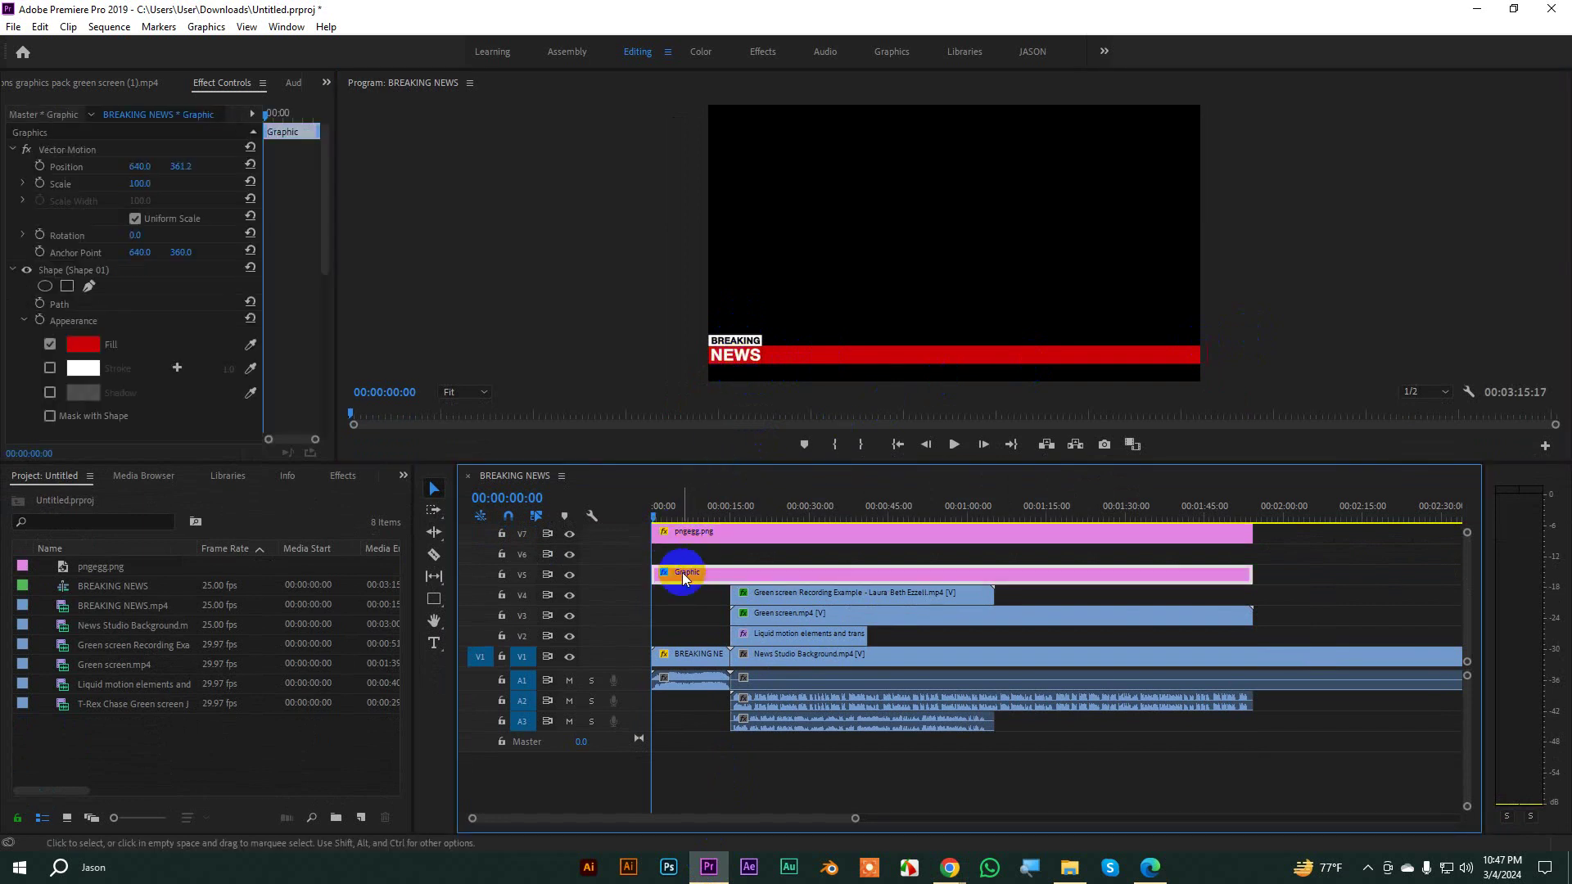
{"action": "left_click", "coordinate": [724, 558]}
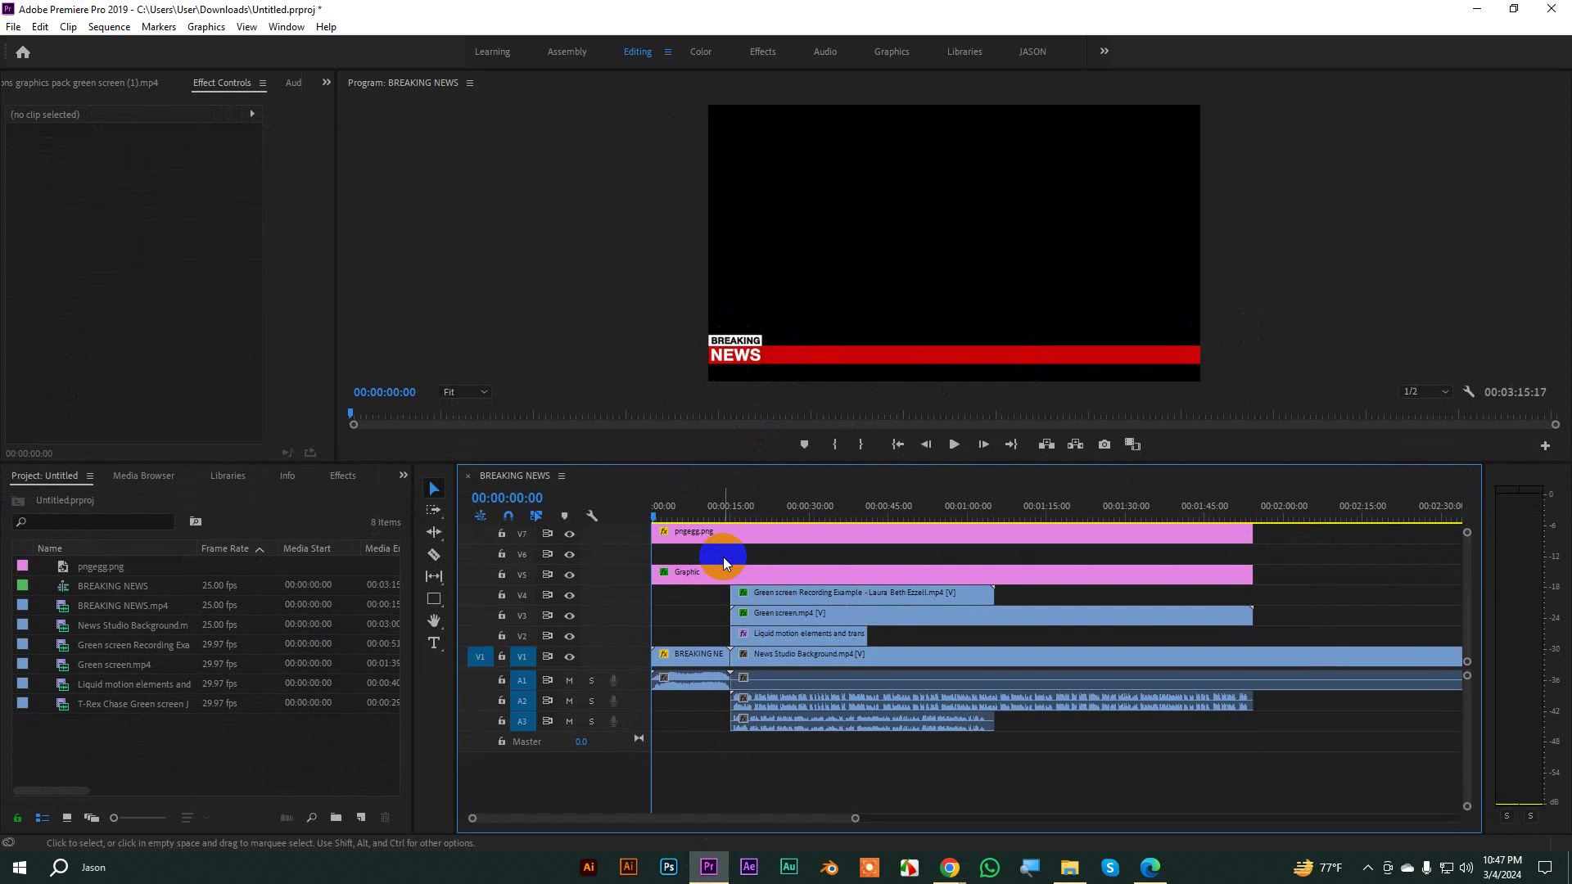
Step: Create a 1280 x 720 legacy title at 25.00 fps named "Crwal Text"
{"action": "left_click", "coordinate": [15, 30]}
{"action": "mouse_move", "coordinate": [32, 45]}
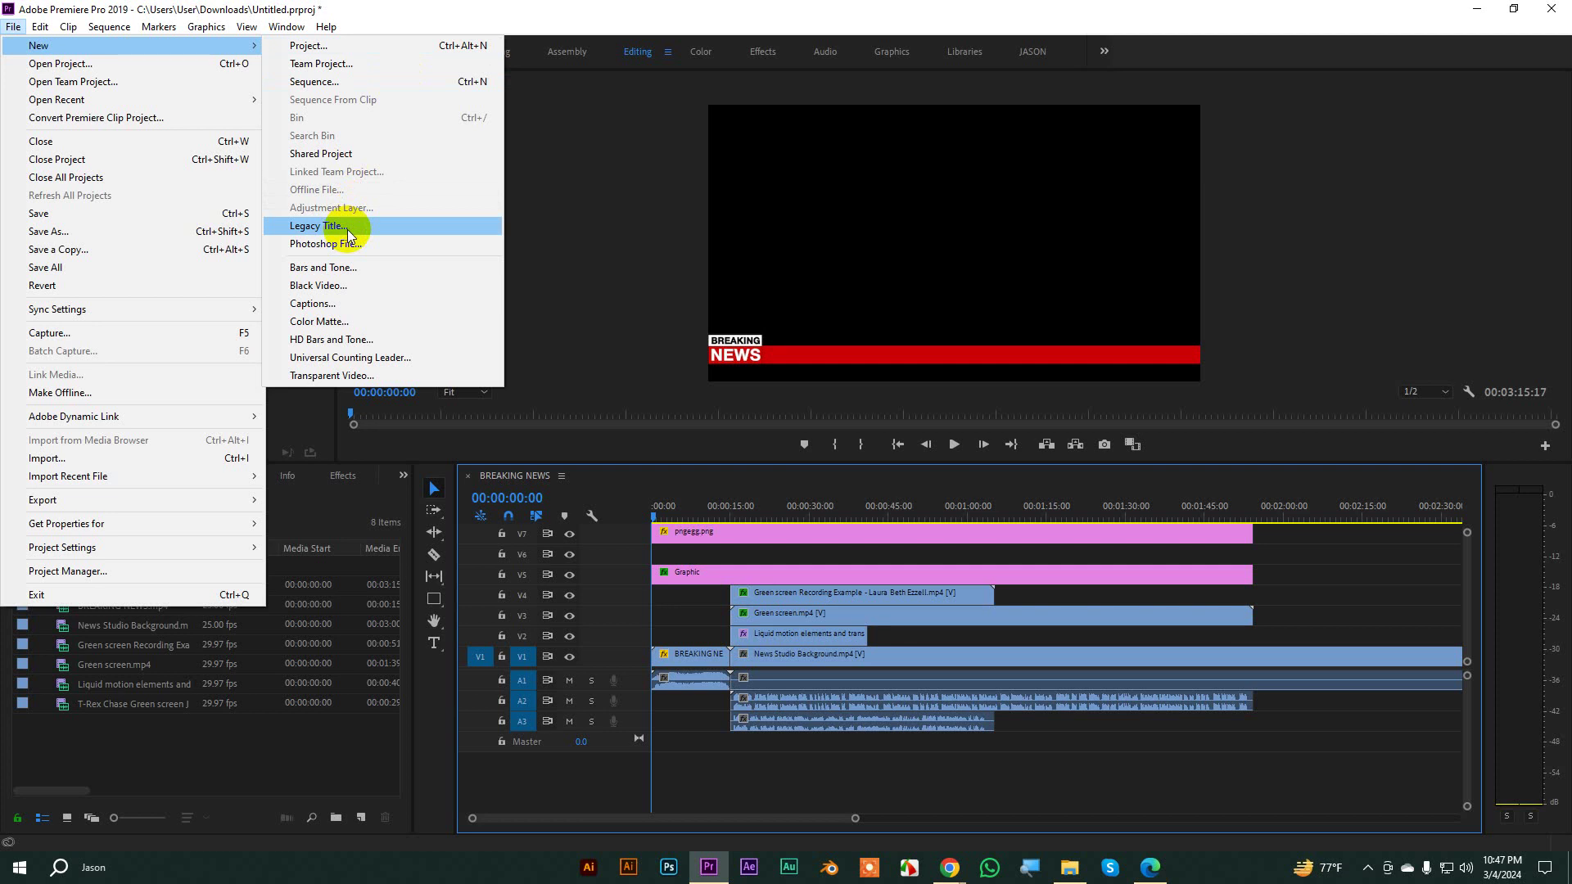
{"action": "left_click", "coordinate": [347, 230]}
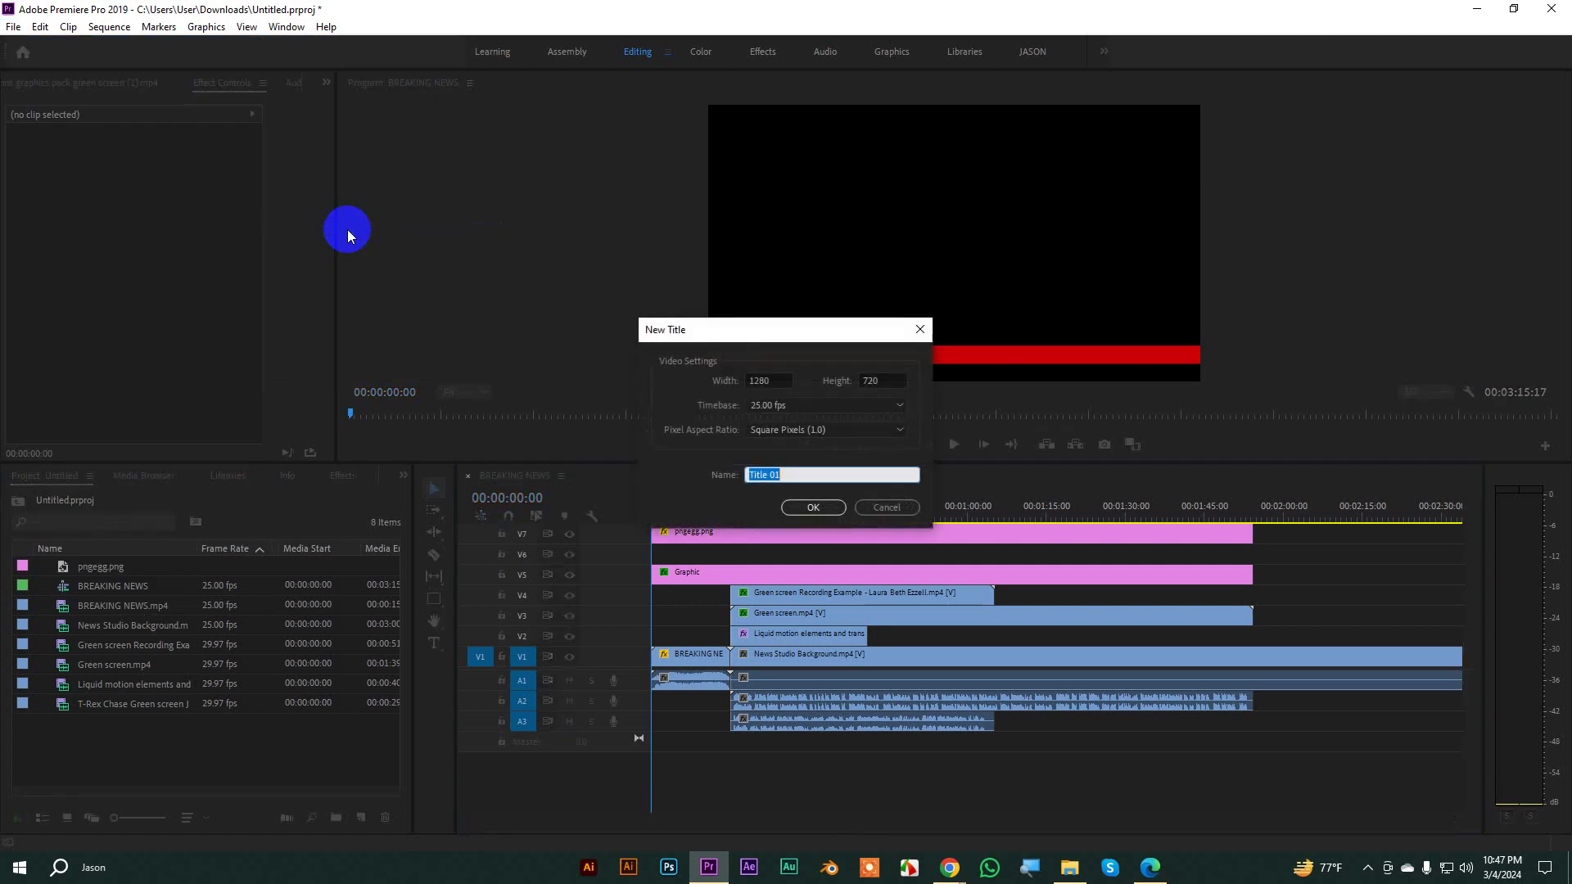
{"action": "left_click_drag", "start_coordinate": [807, 326], "coordinate": [555, 242]}
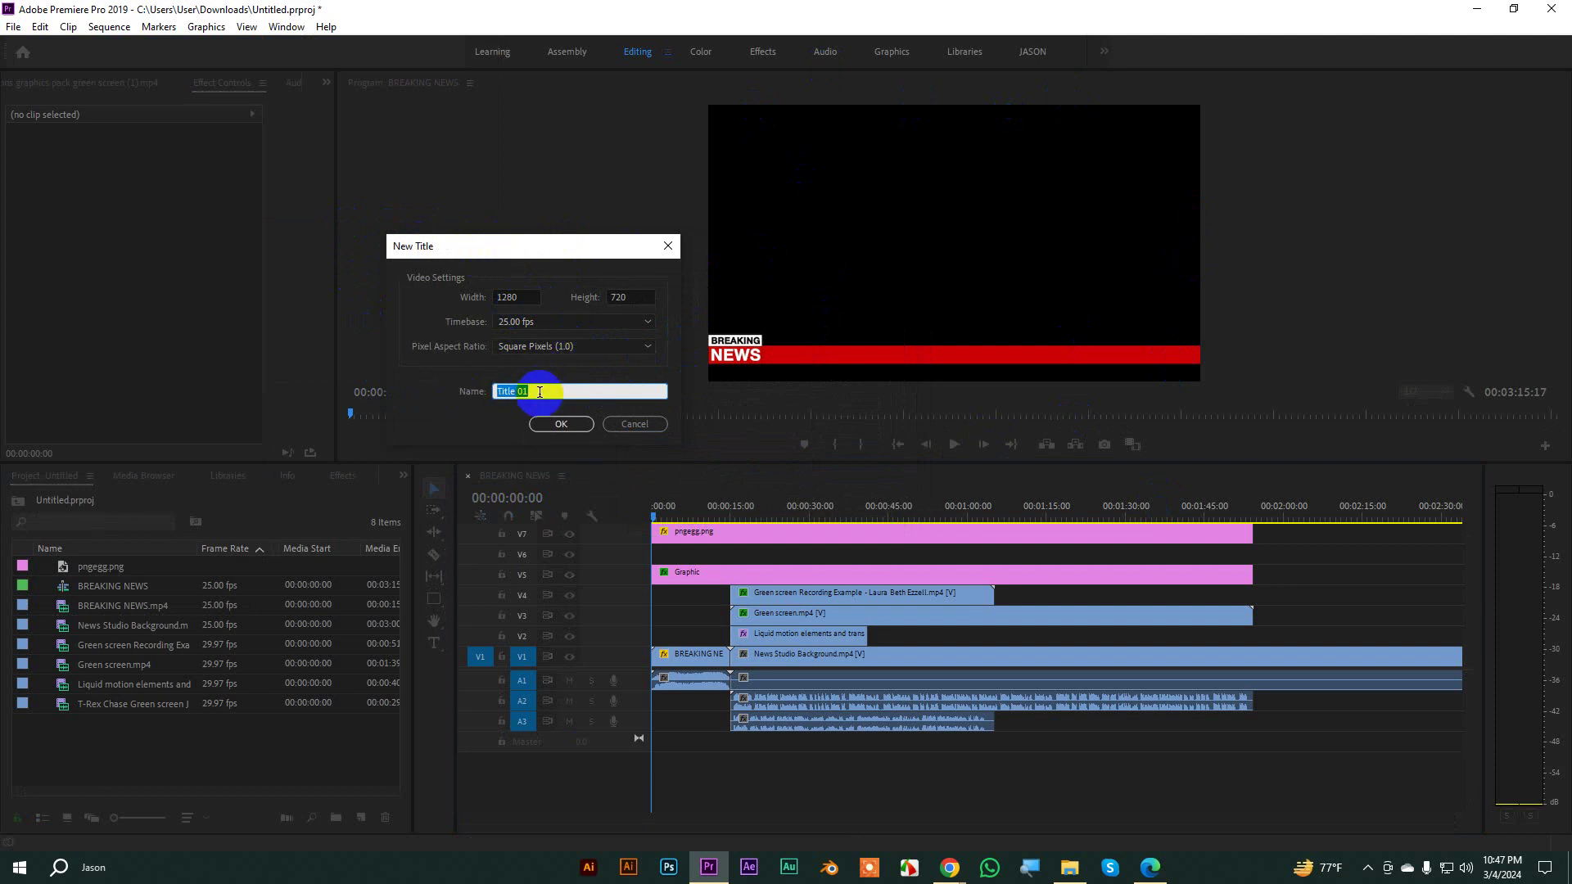
{"action": "type", "text": "C"}
{"action": "type", "text": "rwal Text"}
{"action": "left_click", "coordinate": [551, 422]}
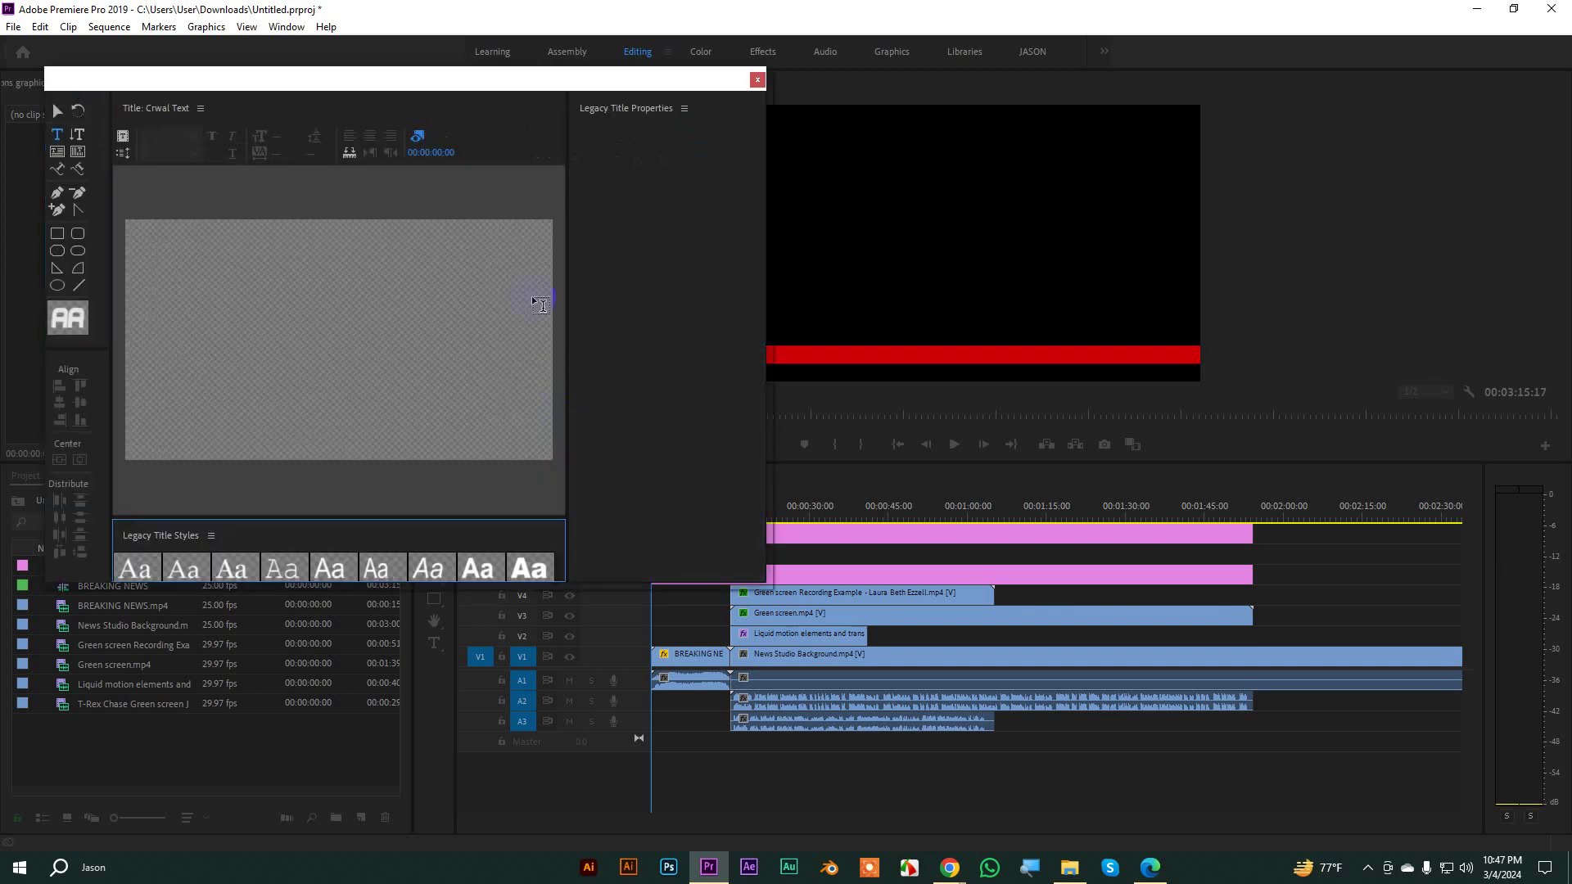
Step: Enlarge the title editor window and paste the copied news paragraph as a text line in the middle of the frame
{"action": "left_click_drag", "start_coordinate": [451, 75], "coordinate": [816, 97]}
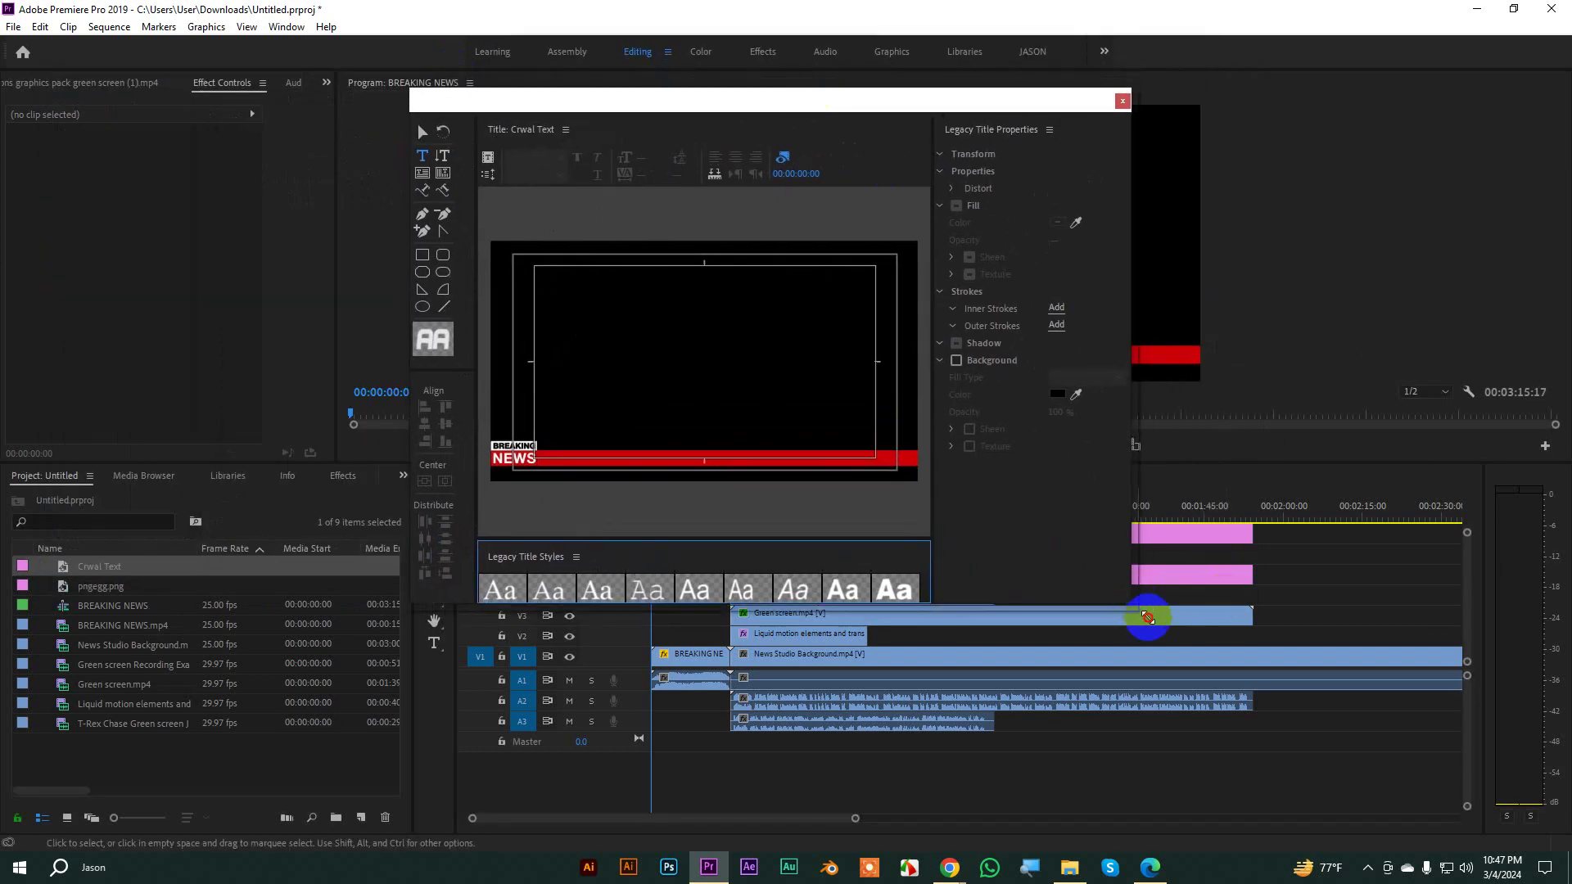
{"action": "left_click_drag", "start_coordinate": [1134, 610], "coordinate": [1284, 766]}
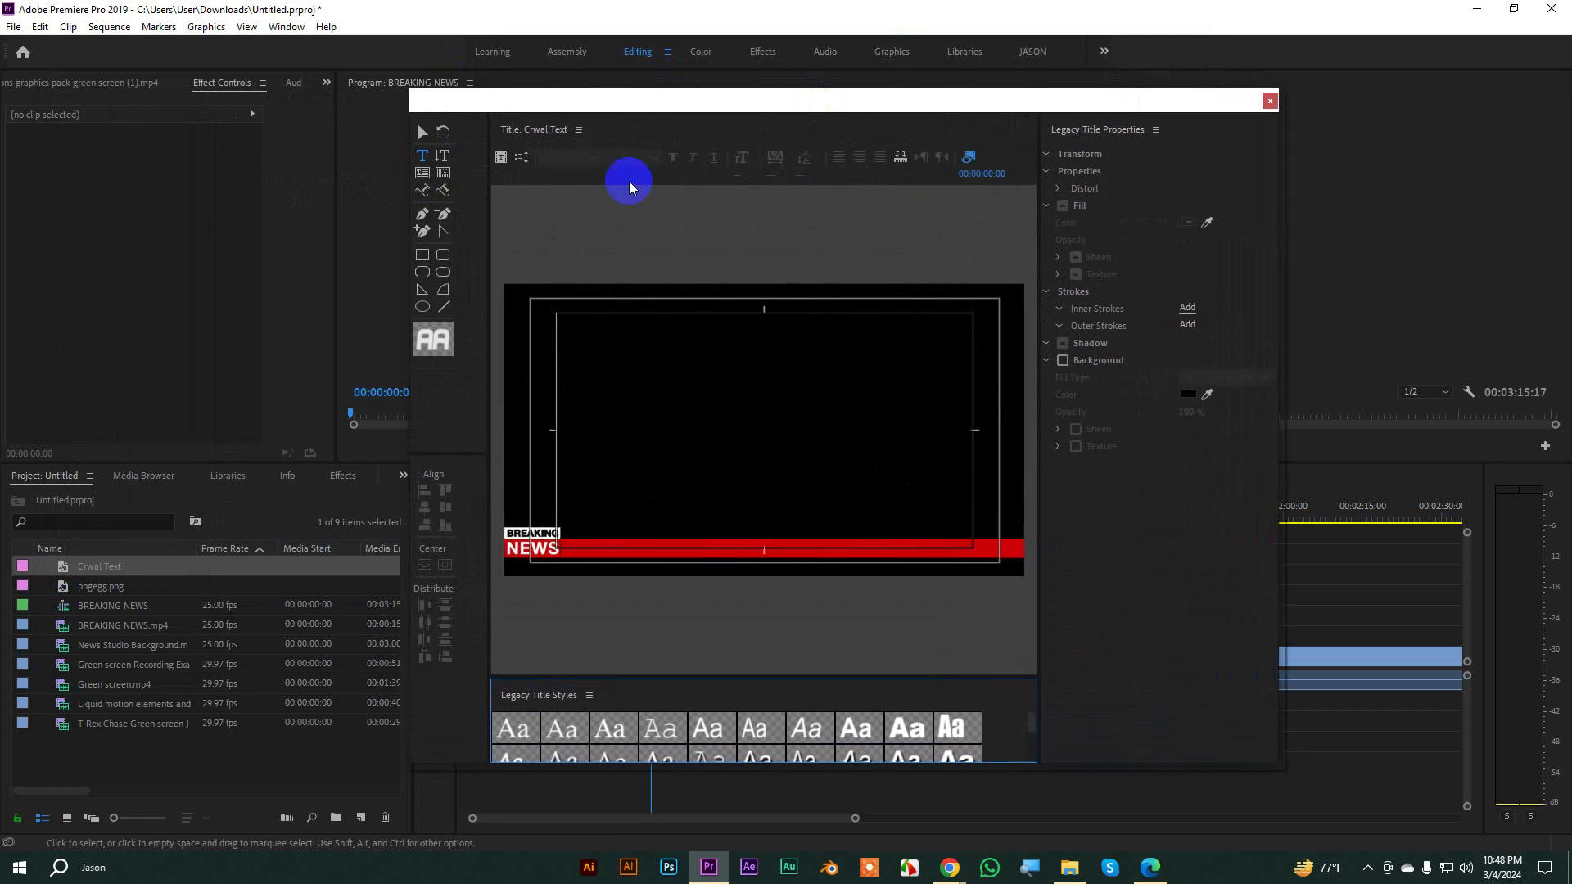
{"action": "left_click", "coordinate": [422, 161]}
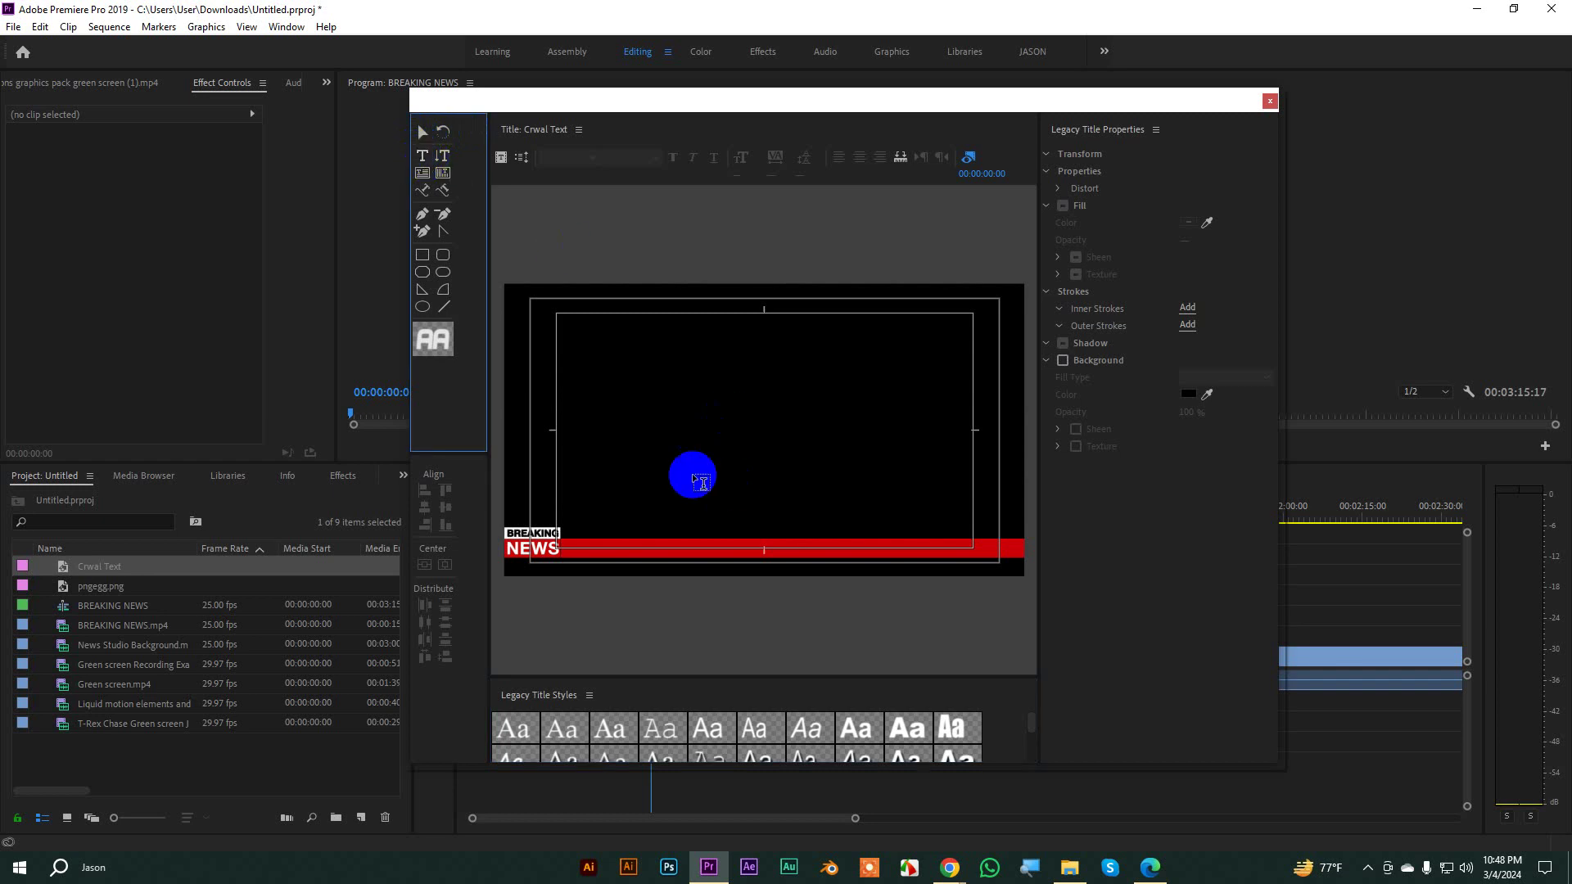
{"action": "left_click", "coordinate": [629, 445]}
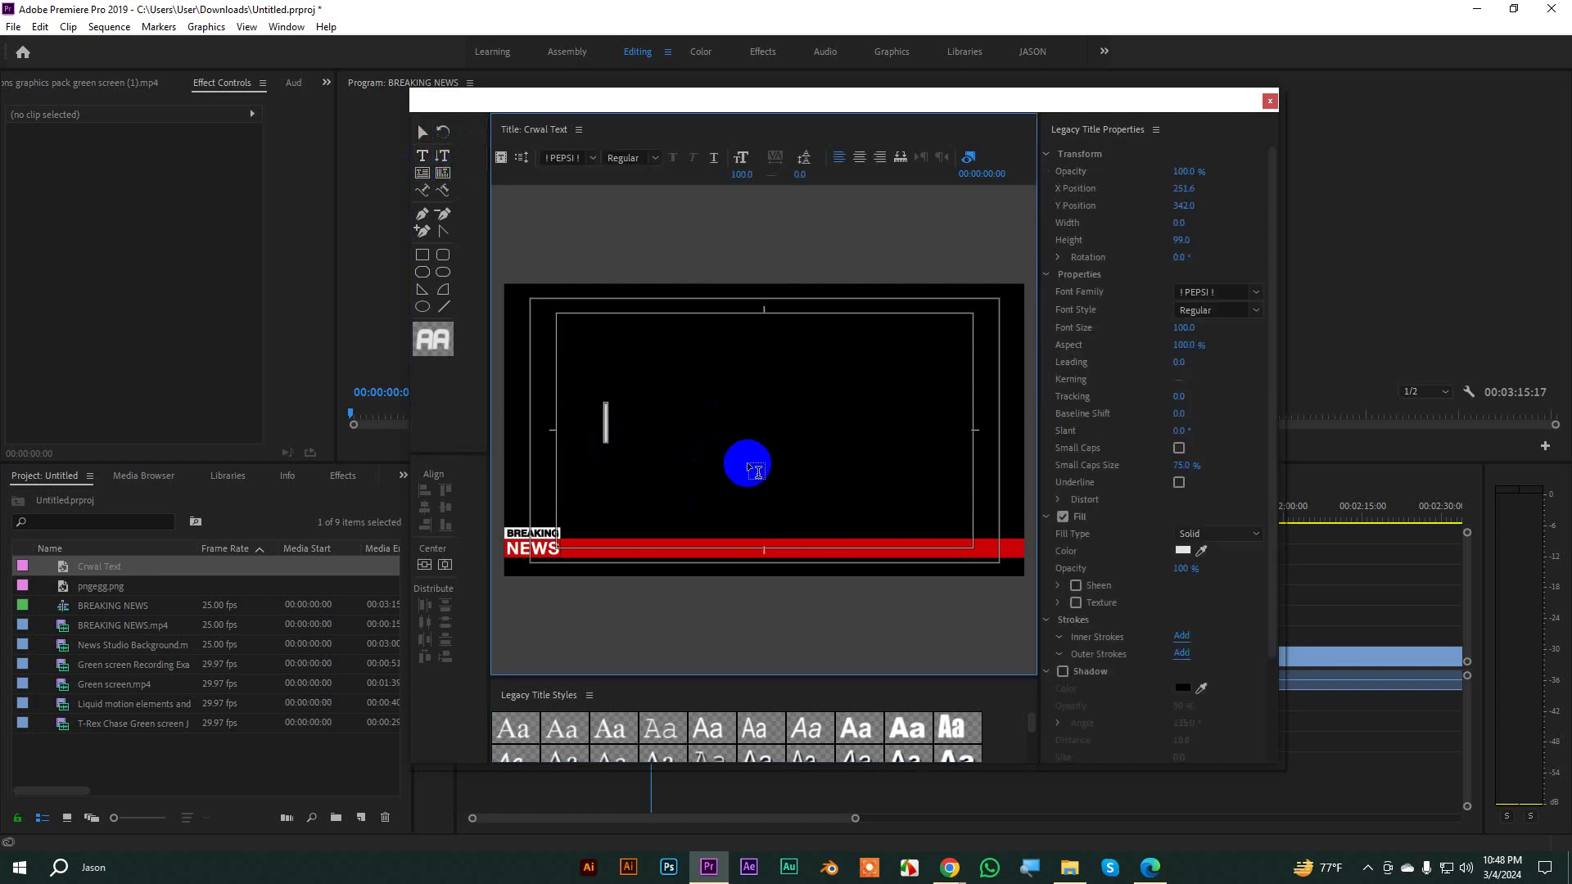
{"action": "key", "text": "super+v"}
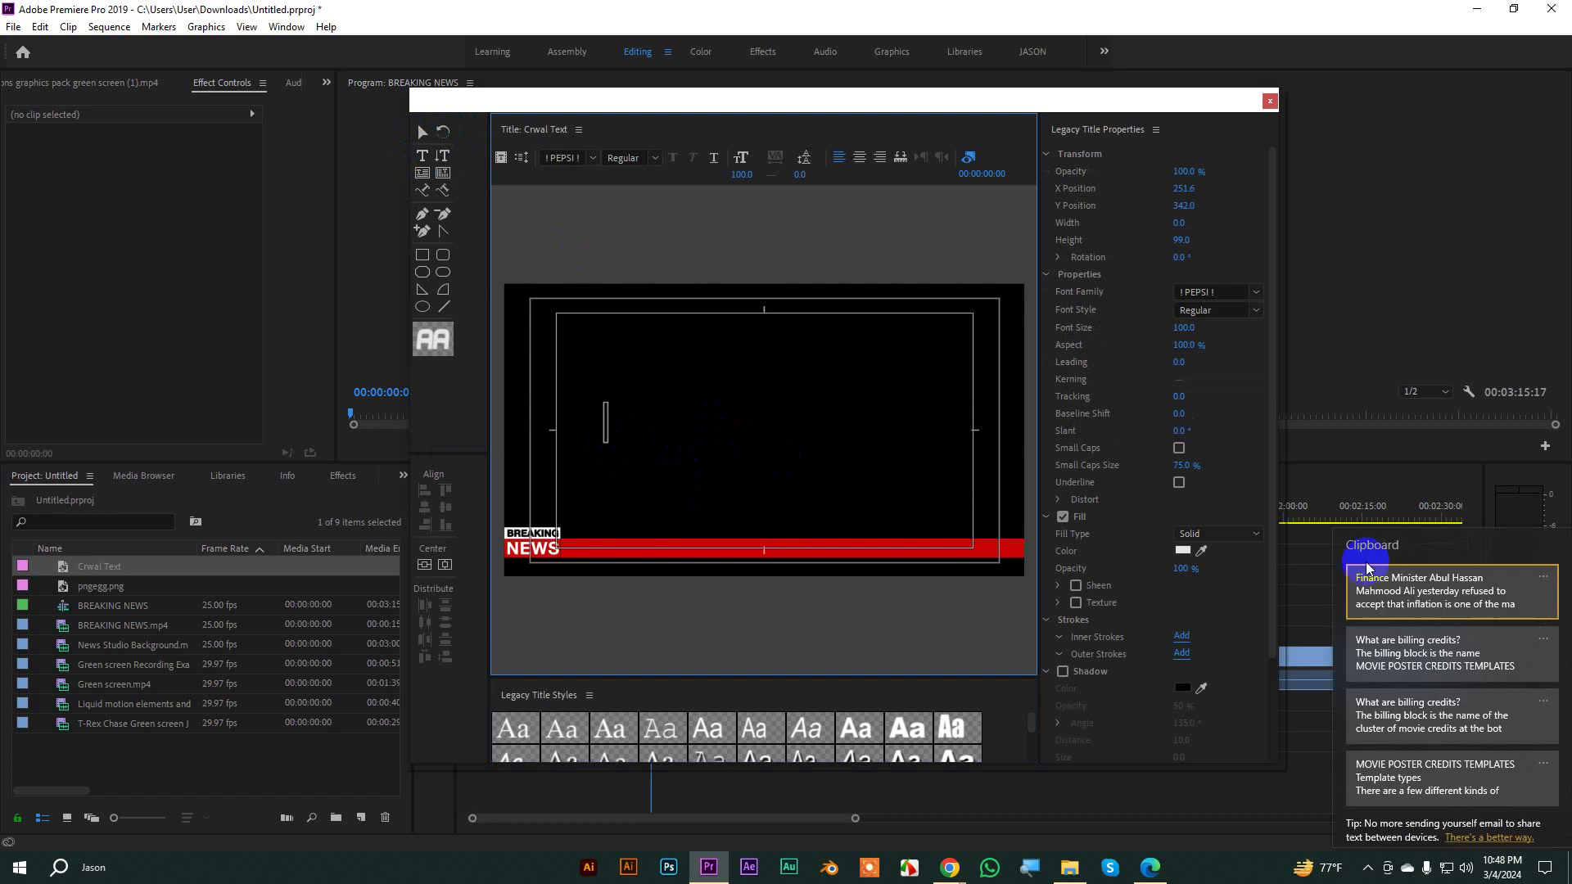
{"action": "key", "text": "Return"}
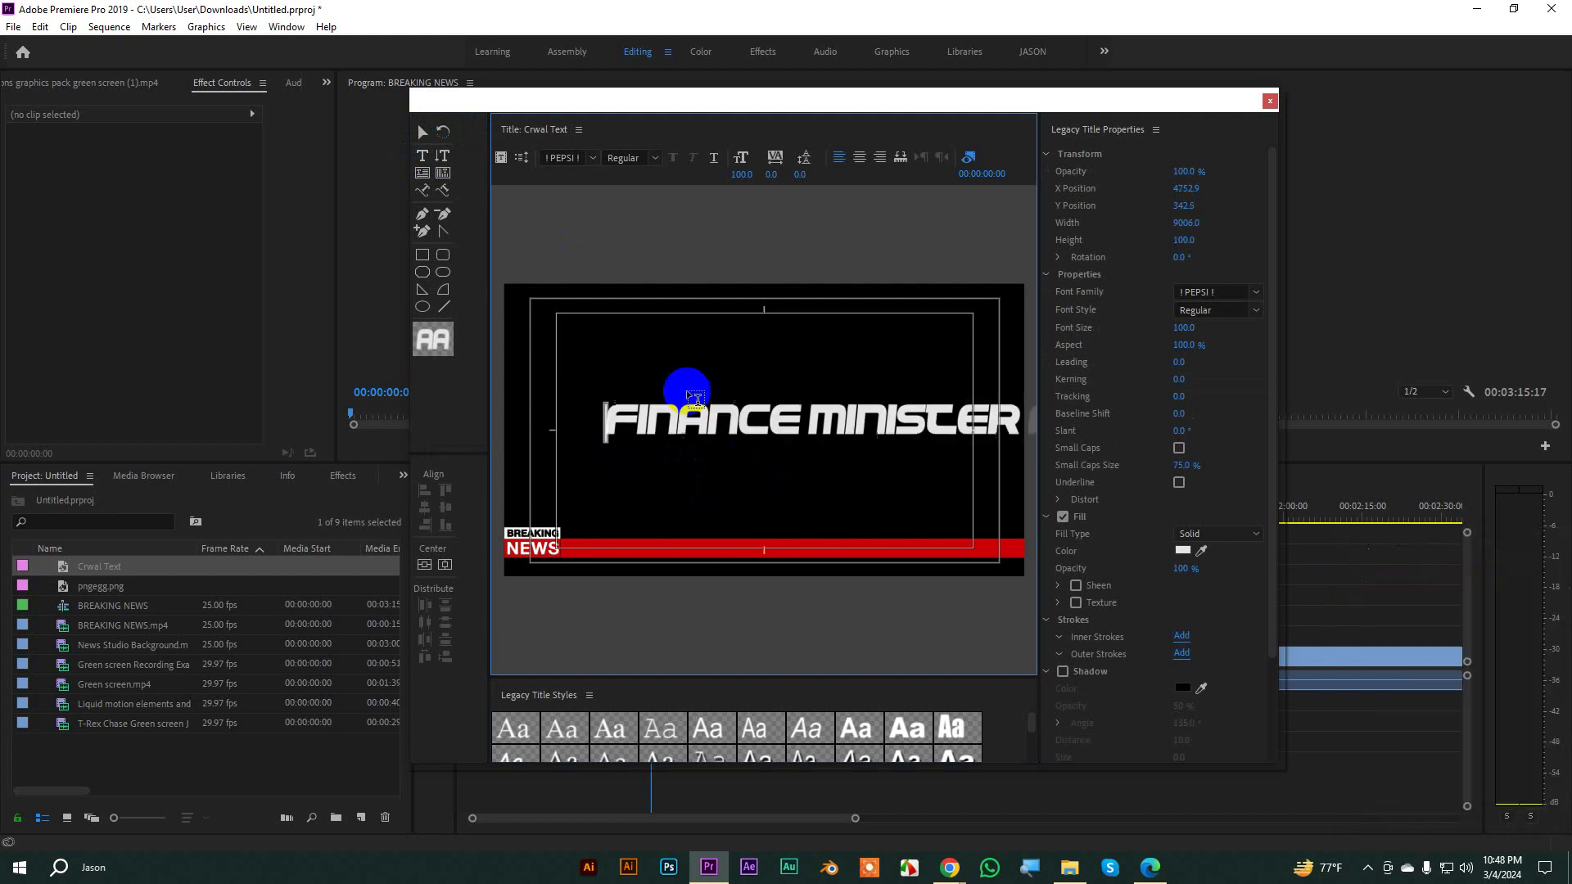
Step: Select the entire pasted news text and set its font family to Arial
{"action": "double_click", "coordinate": [726, 415]}
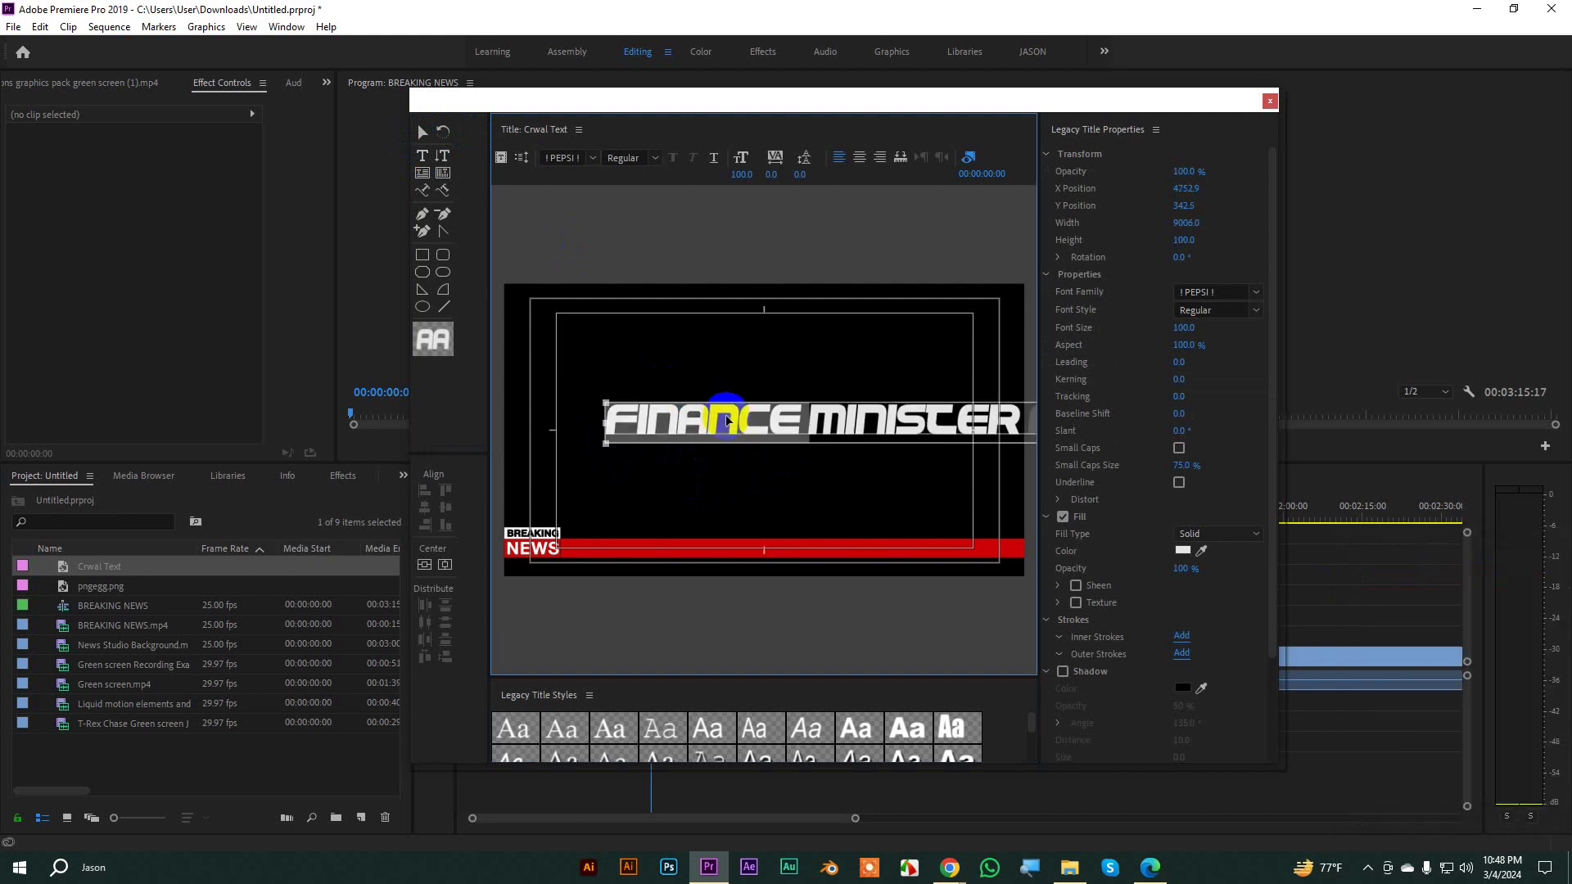
{"action": "key", "text": "ctrl+a"}
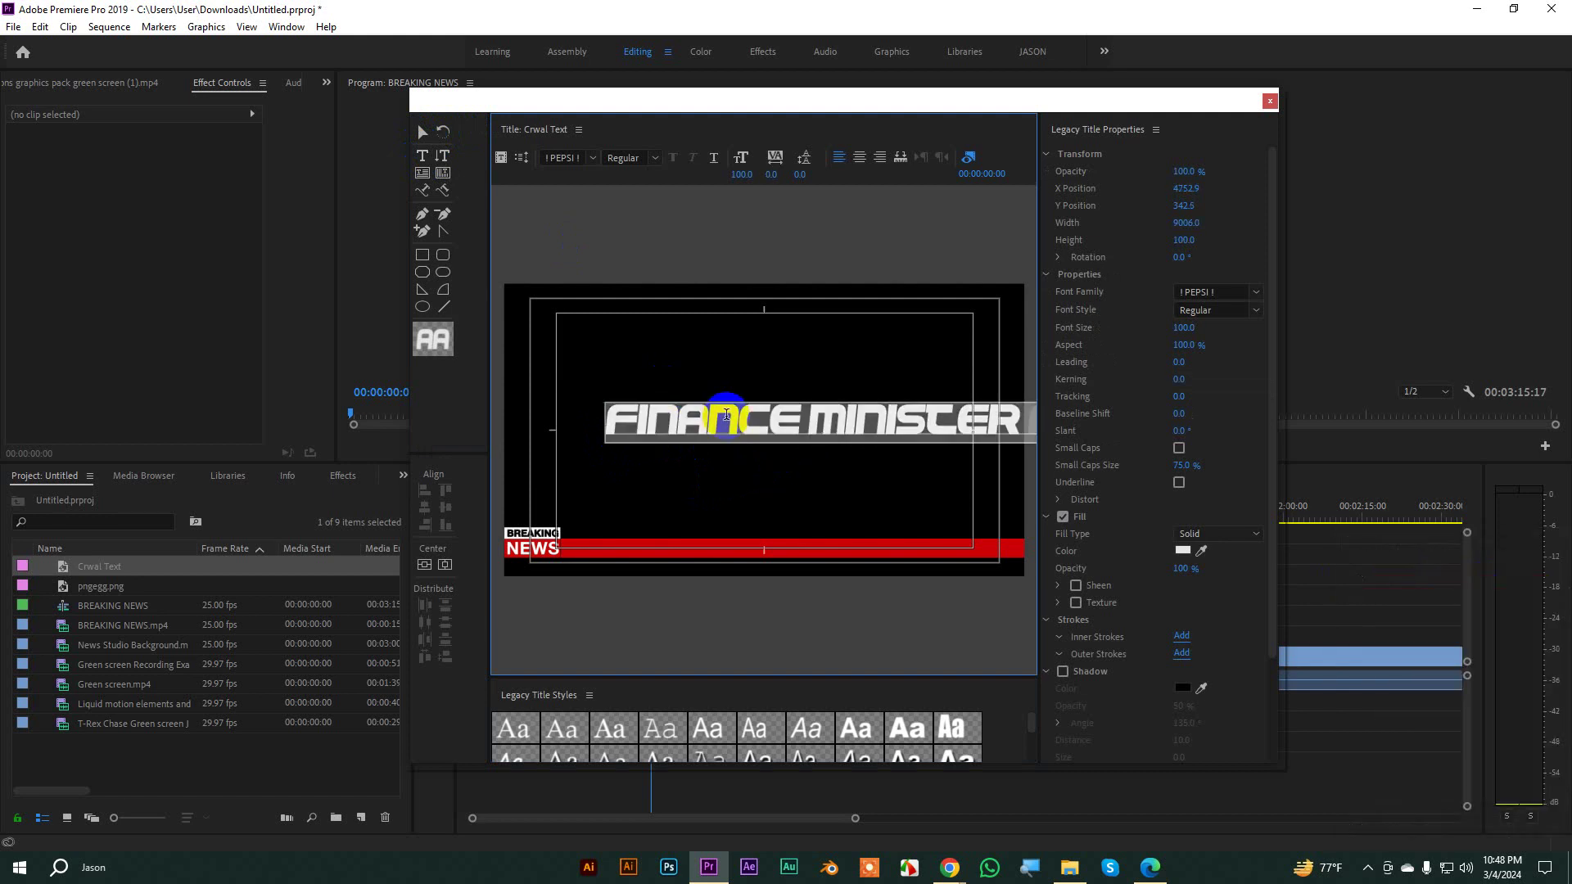
{"action": "left_click", "coordinate": [1194, 292]}
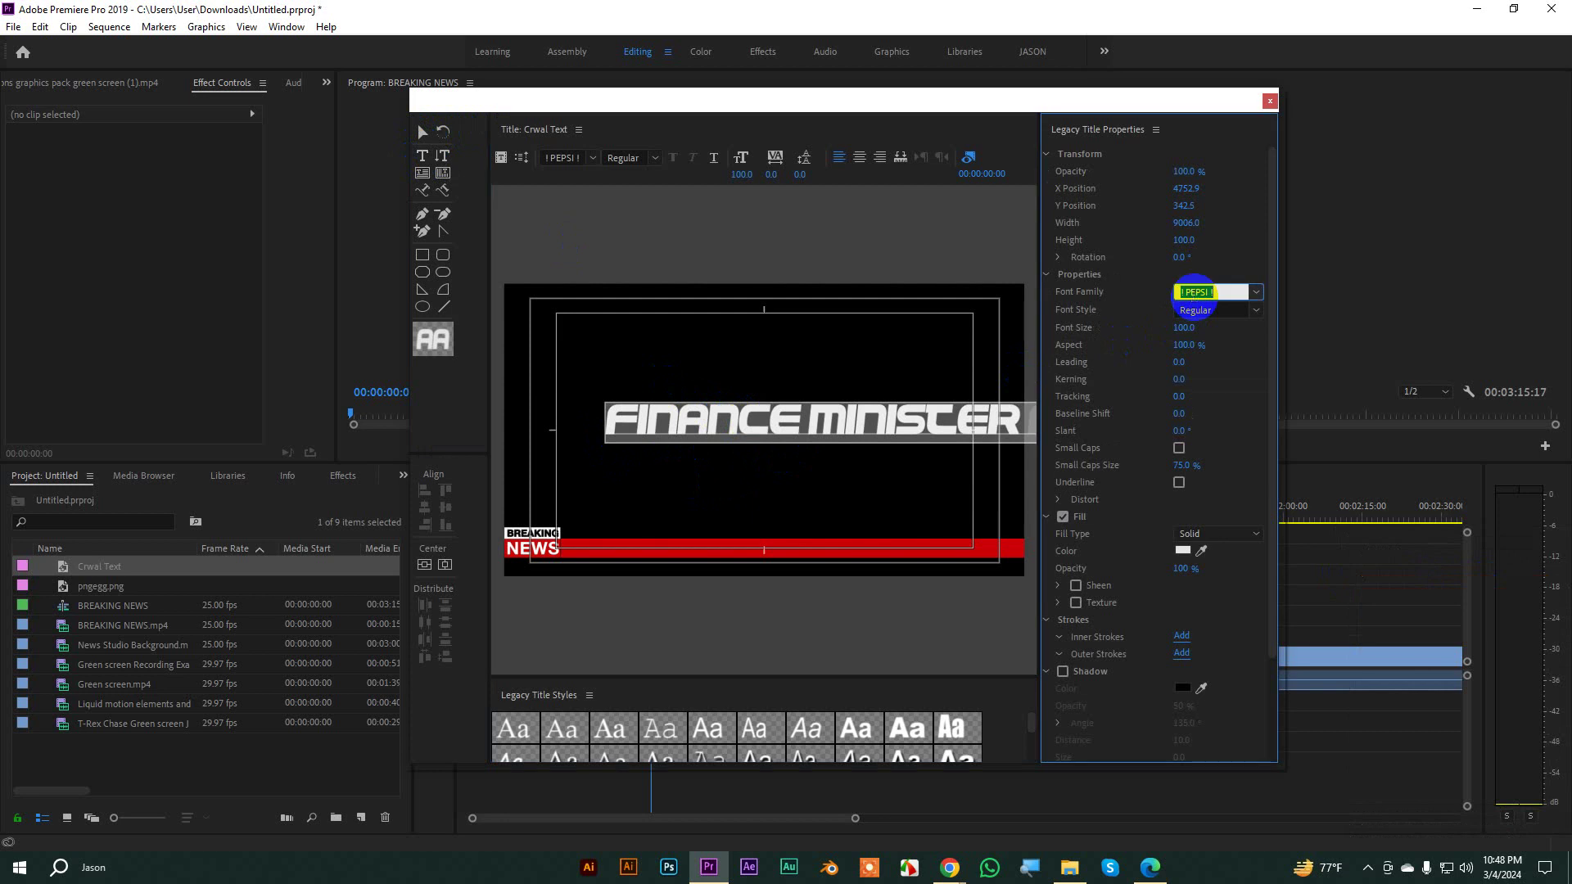
{"action": "type", "text": "Arabic Transpare"}
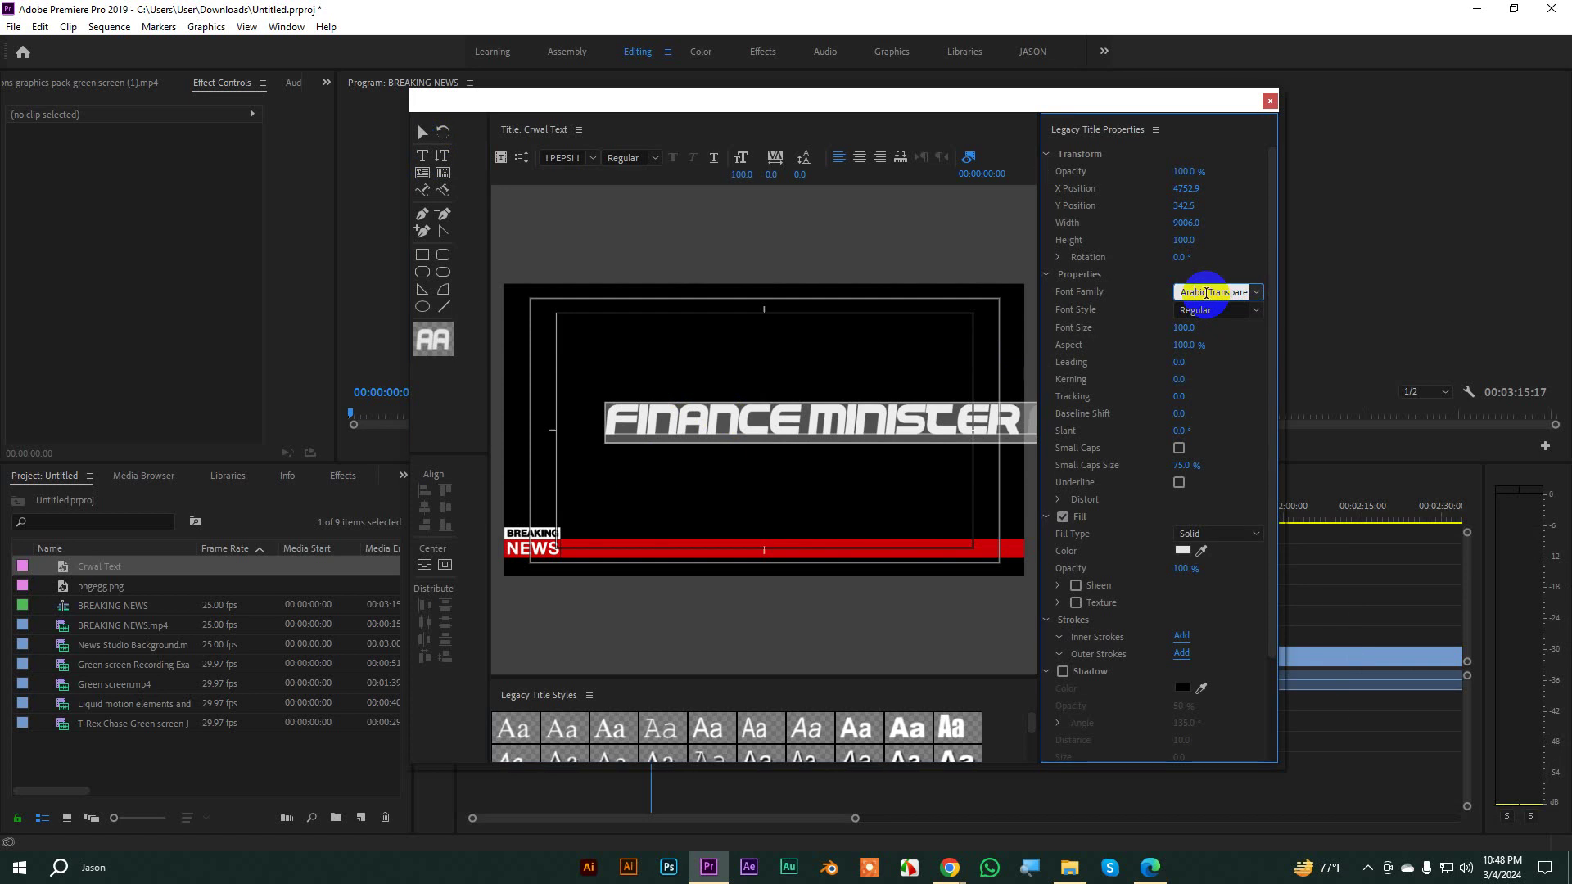
{"action": "triple_click", "coordinate": [1206, 293]}
{"action": "type", "text": "Ra"}
{"action": "key", "text": "BackSpace"}
{"action": "key", "text": "BackSpace"}
{"action": "type", "text": "!"}
{"action": "triple_click", "coordinate": [1206, 292]}
{"action": "type", "text": "Arial"}
{"action": "key", "text": "Return"}
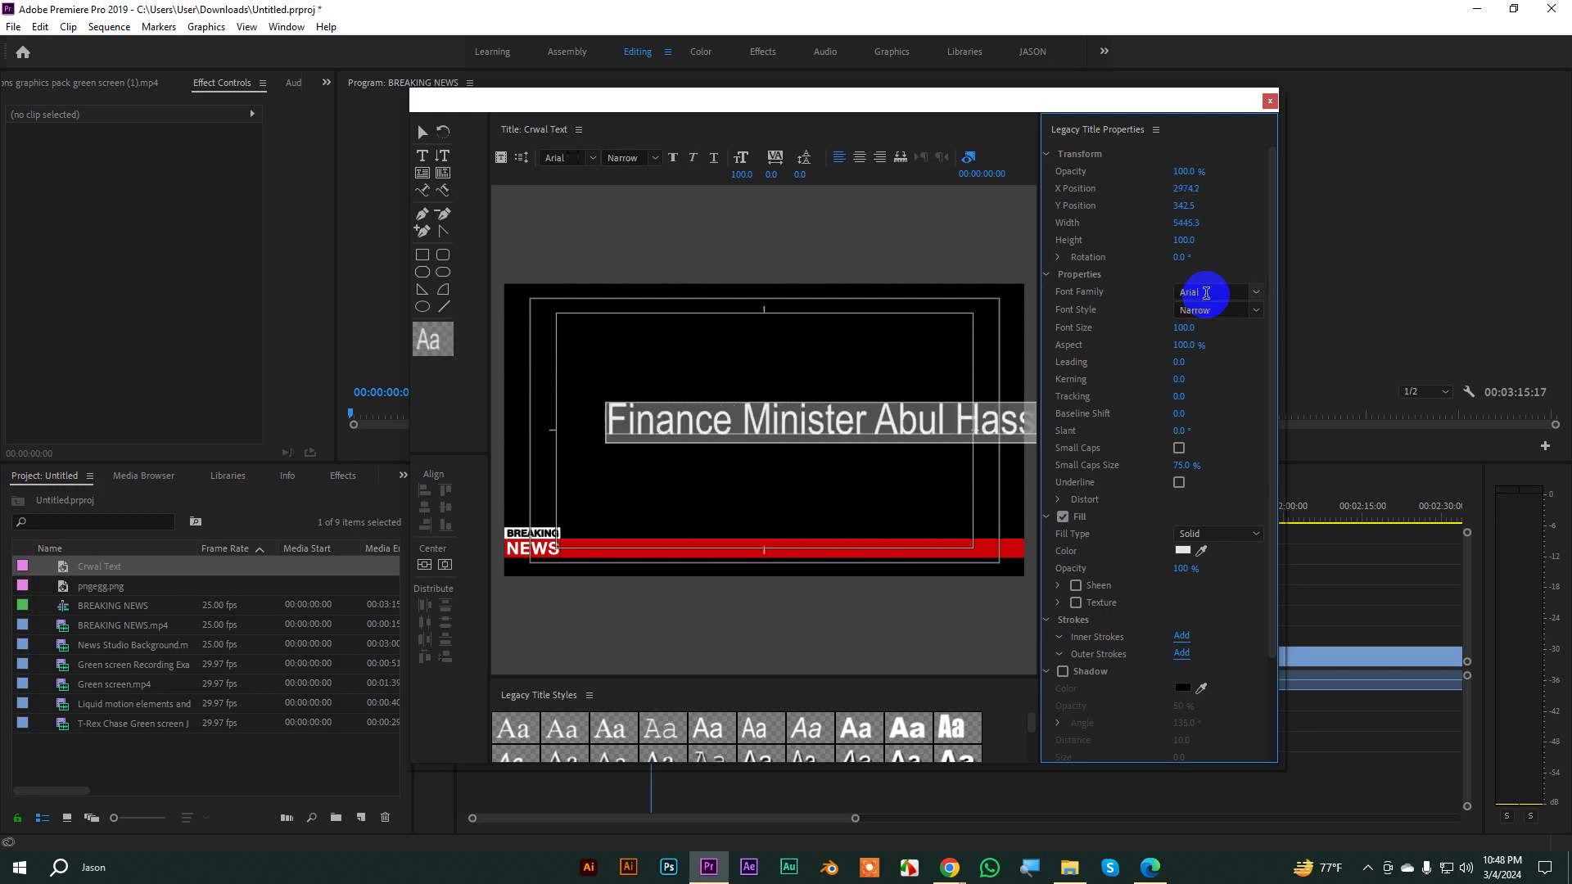
Step: Set the news text's font style to Regular and its font size to 28
{"action": "left_click", "coordinate": [1256, 312]}
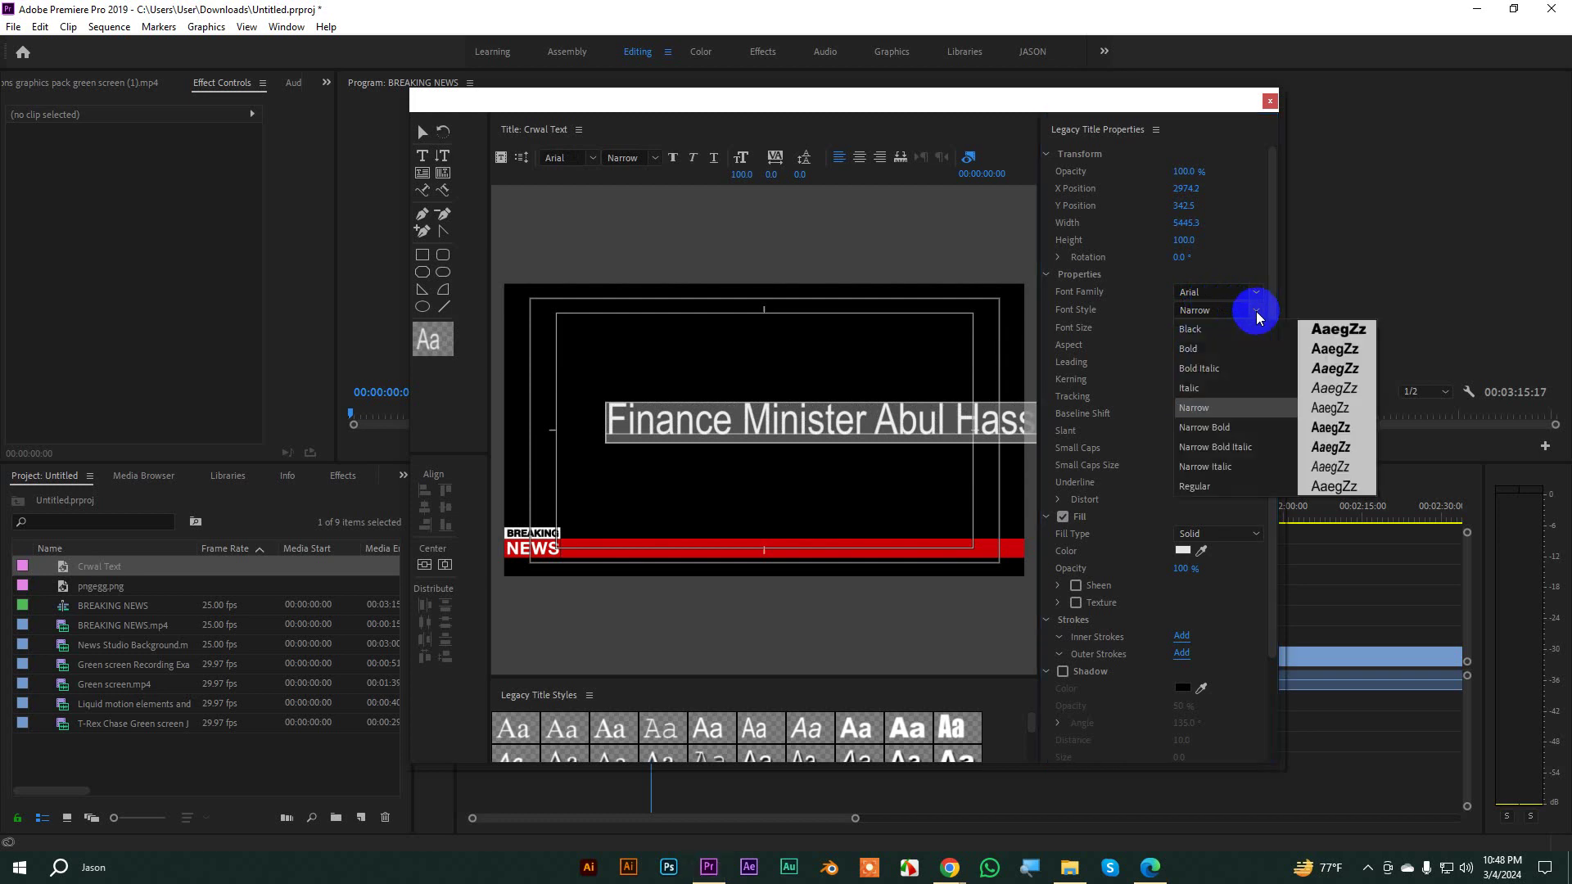
{"action": "left_click", "coordinate": [1195, 487]}
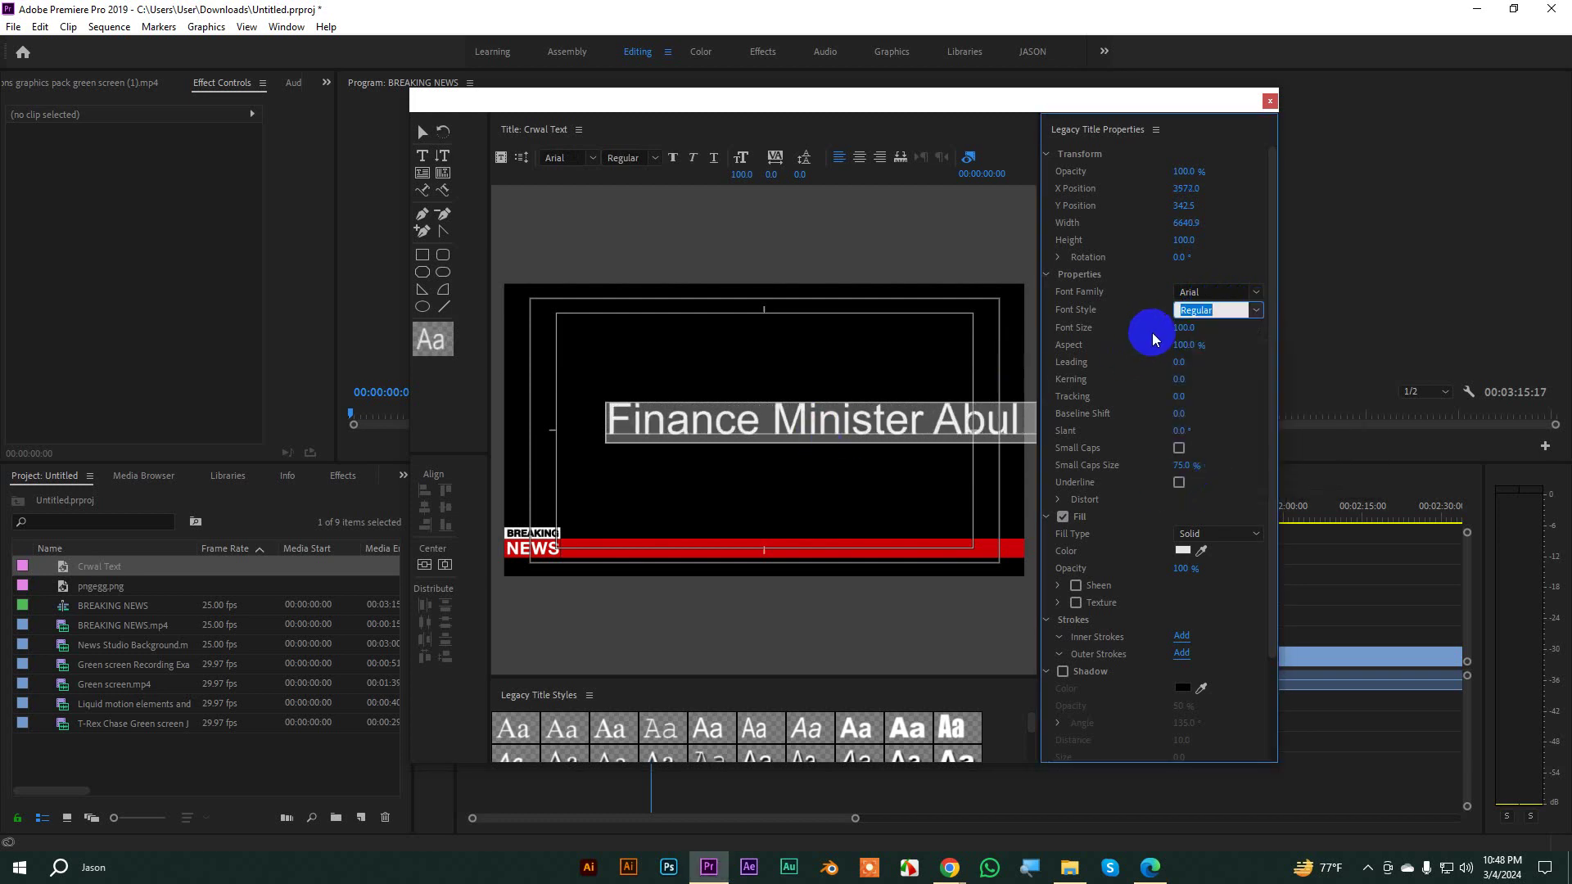
{"action": "left_click", "coordinate": [1184, 328]}
{"action": "left_click_drag", "start_coordinate": [1184, 328], "coordinate": [1123, 340]}
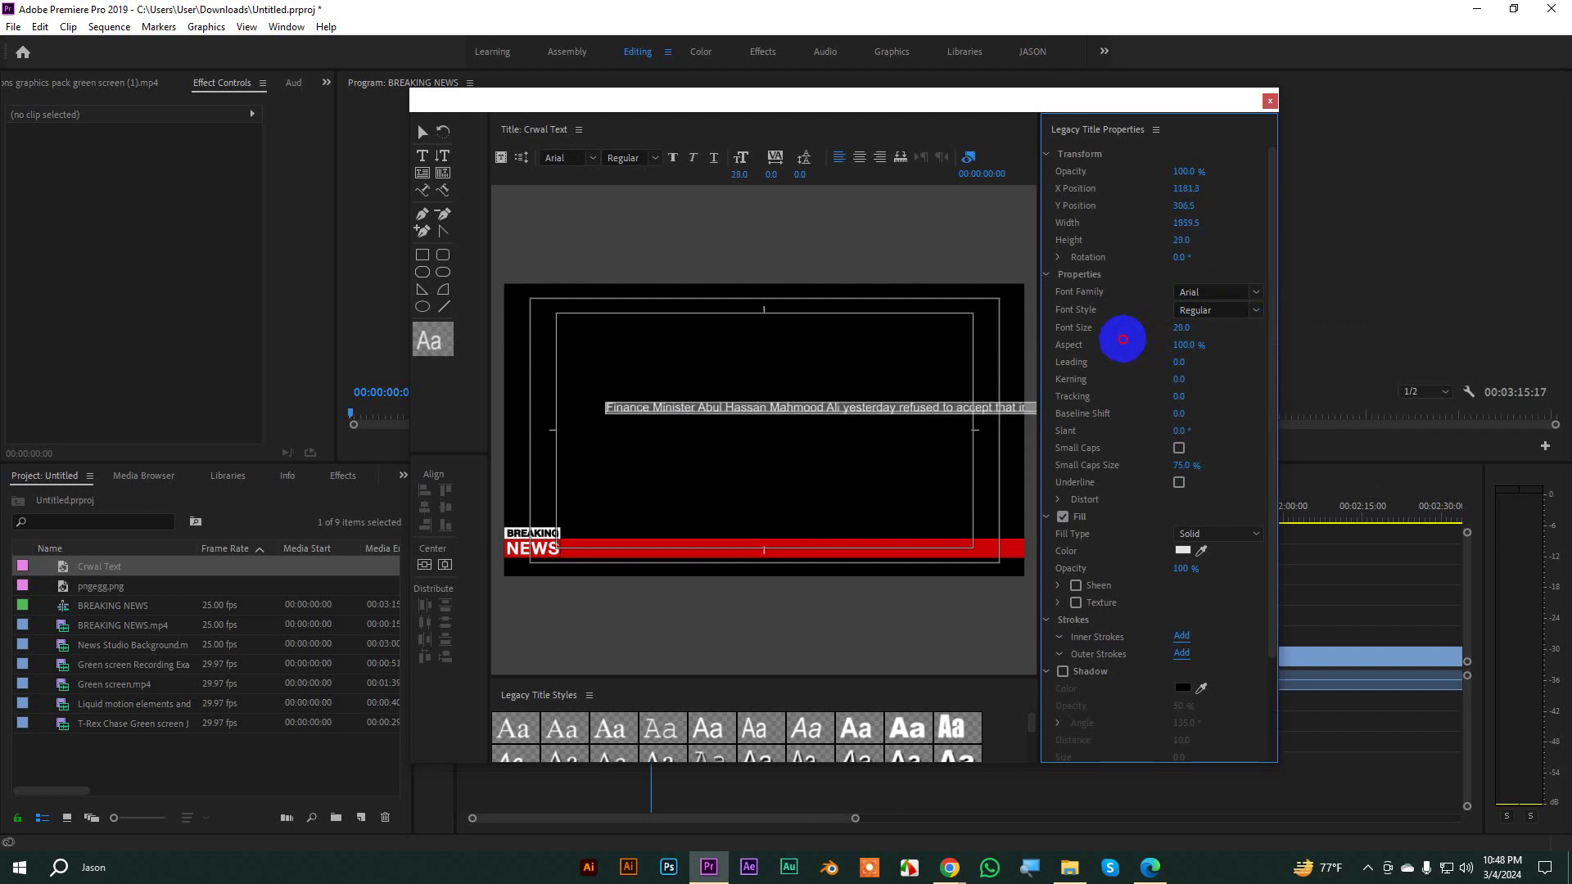
Step: Move the news text line down onto the red bar, starting to the right of the NEWS logo
{"action": "left_click", "coordinate": [424, 133]}
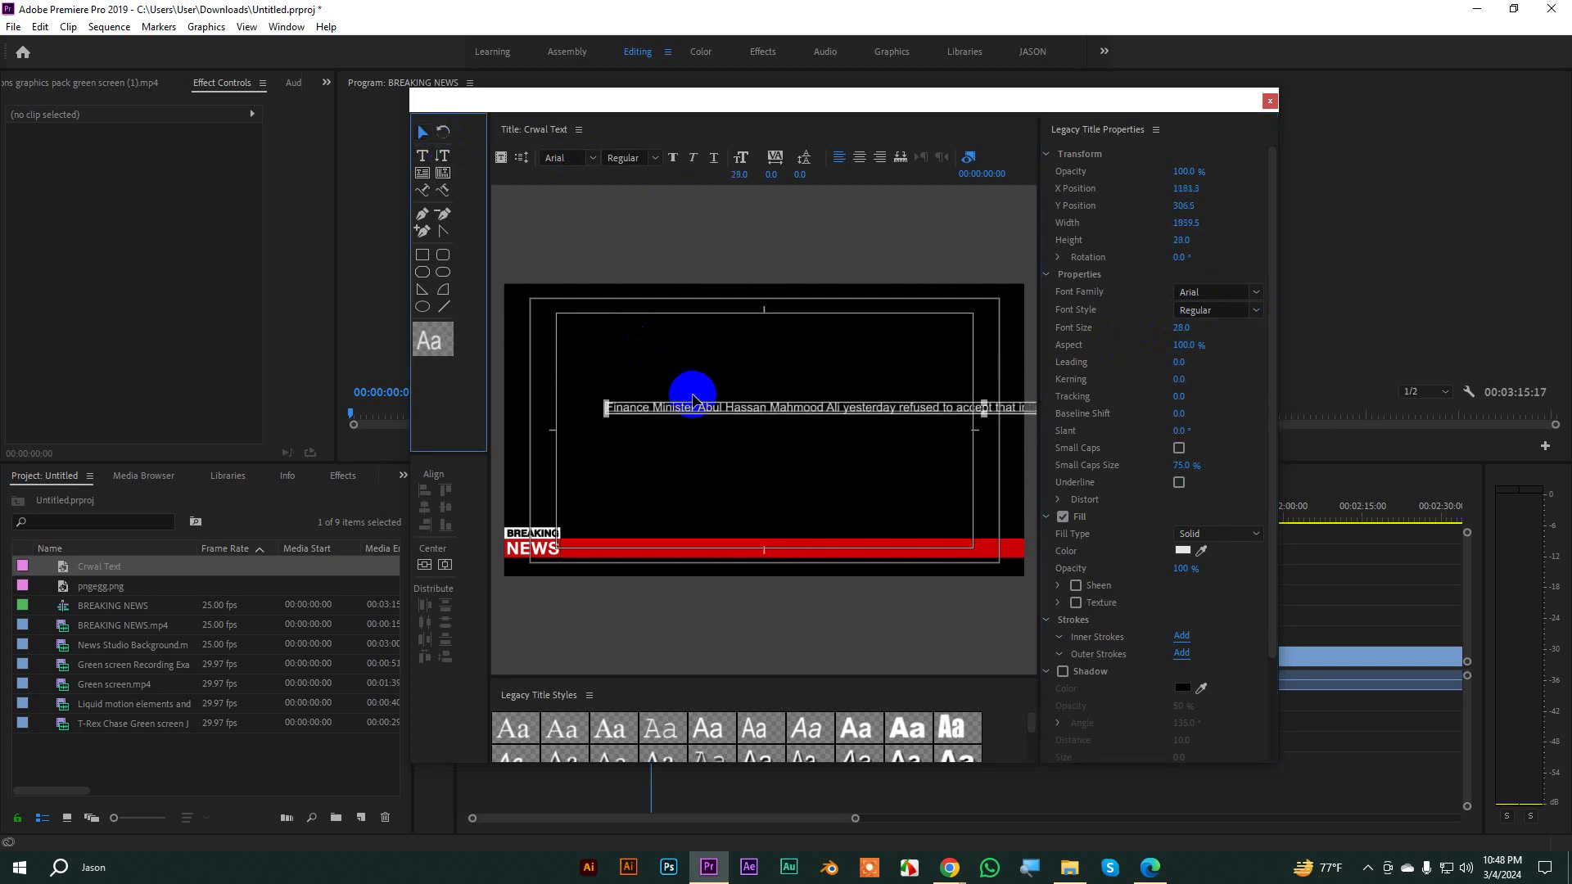
{"action": "left_click_drag", "start_coordinate": [693, 411], "coordinate": [719, 552]}
{"action": "left_click", "coordinate": [719, 445]}
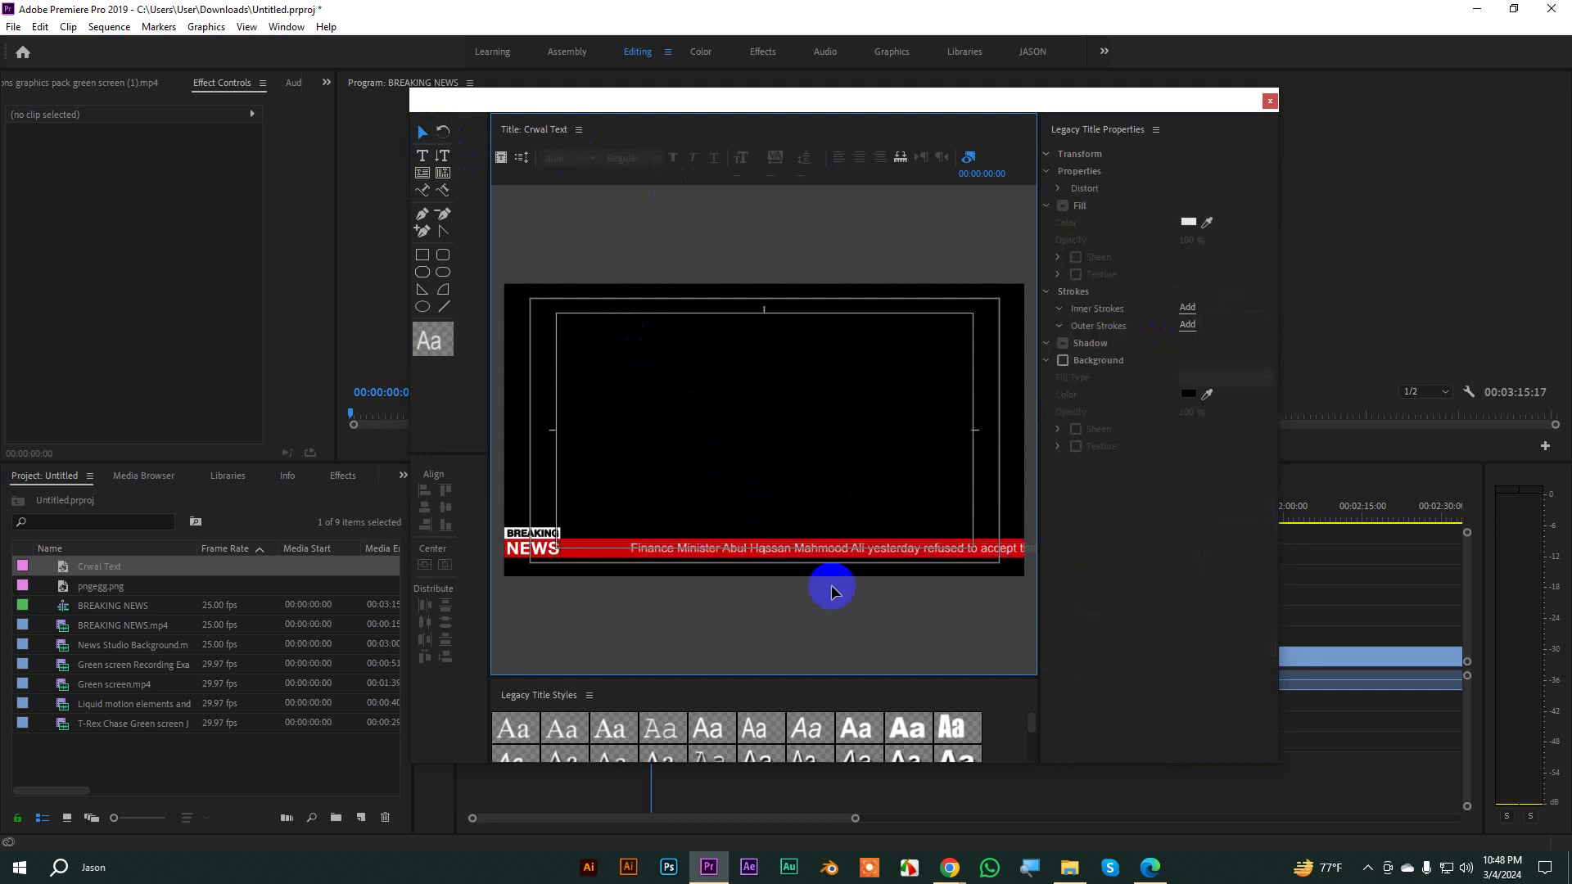
Step: Set the ticker text's font style to Bold and its font size to 30
{"action": "left_click", "coordinate": [718, 554]}
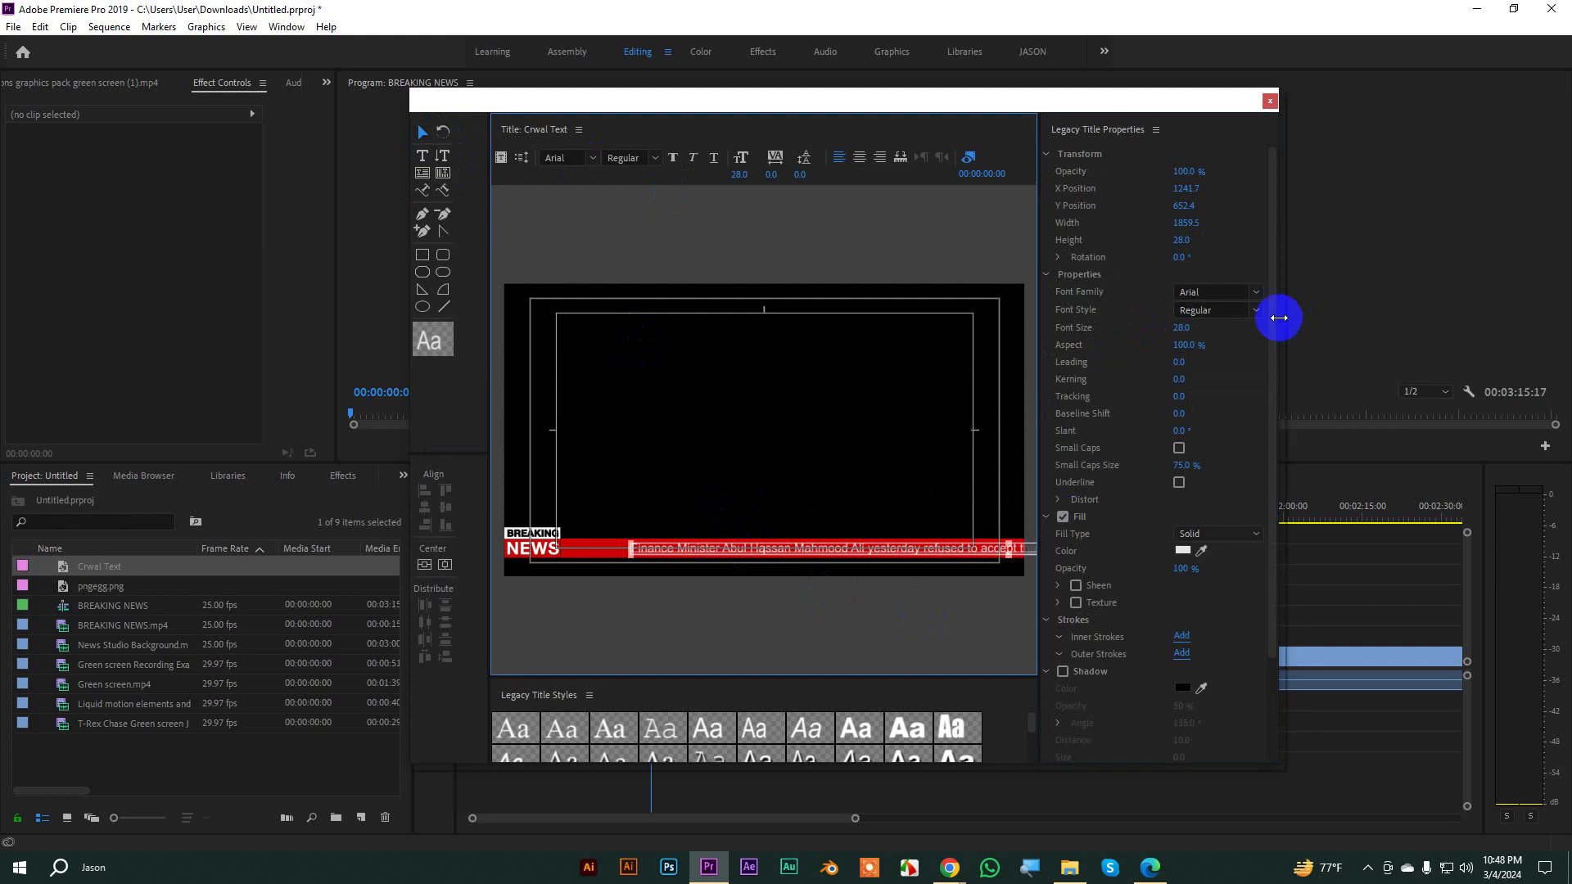
{"action": "left_click", "coordinate": [1249, 311]}
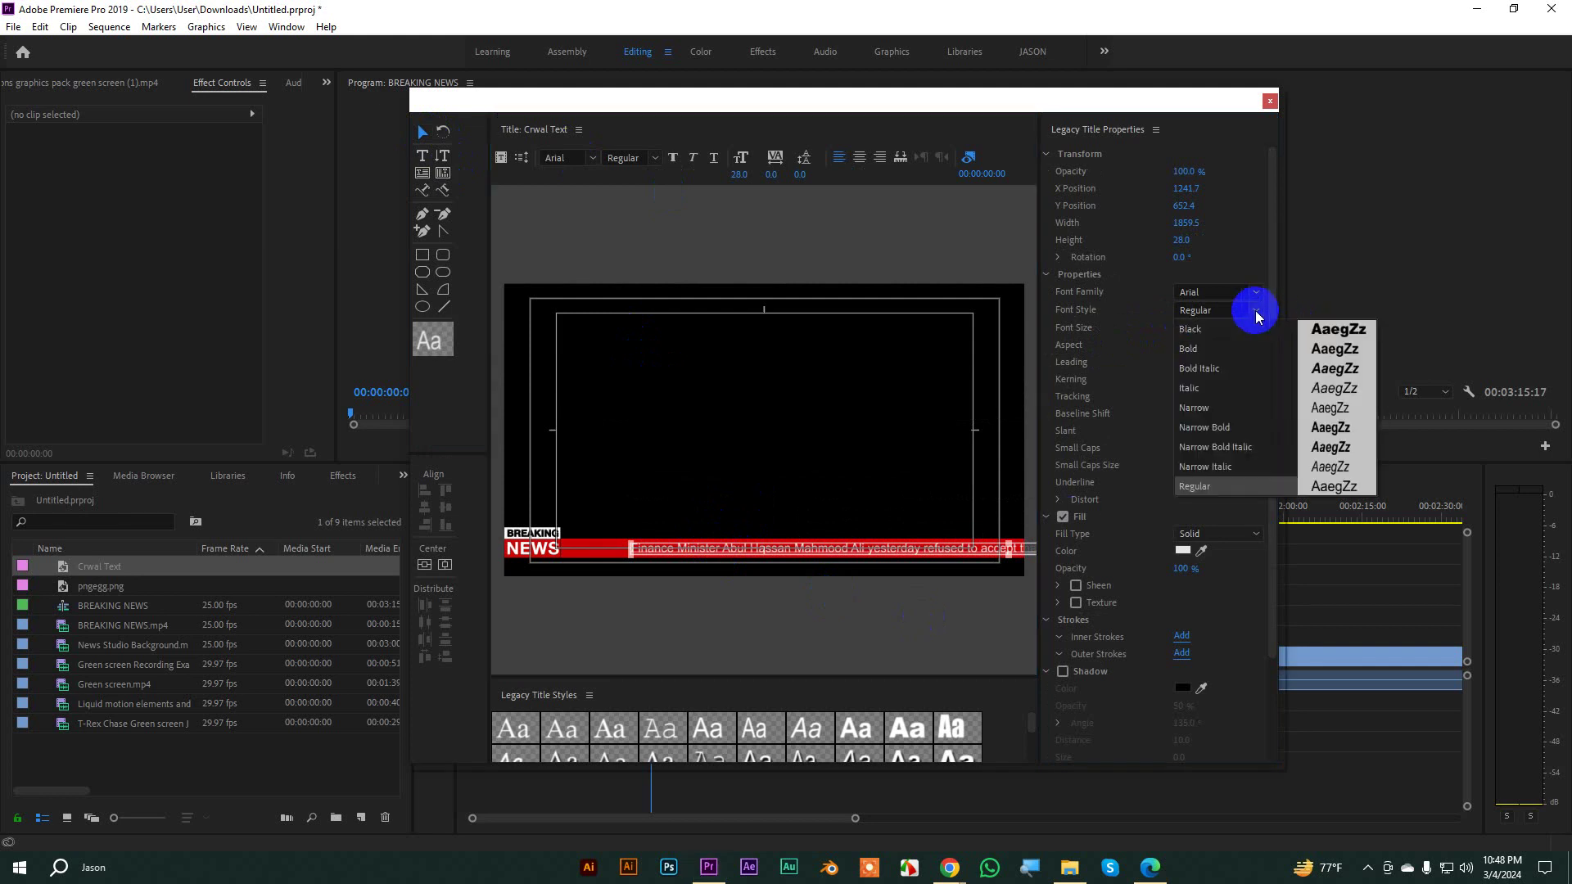
{"action": "left_click", "coordinate": [1211, 350]}
{"action": "left_click", "coordinate": [870, 637]}
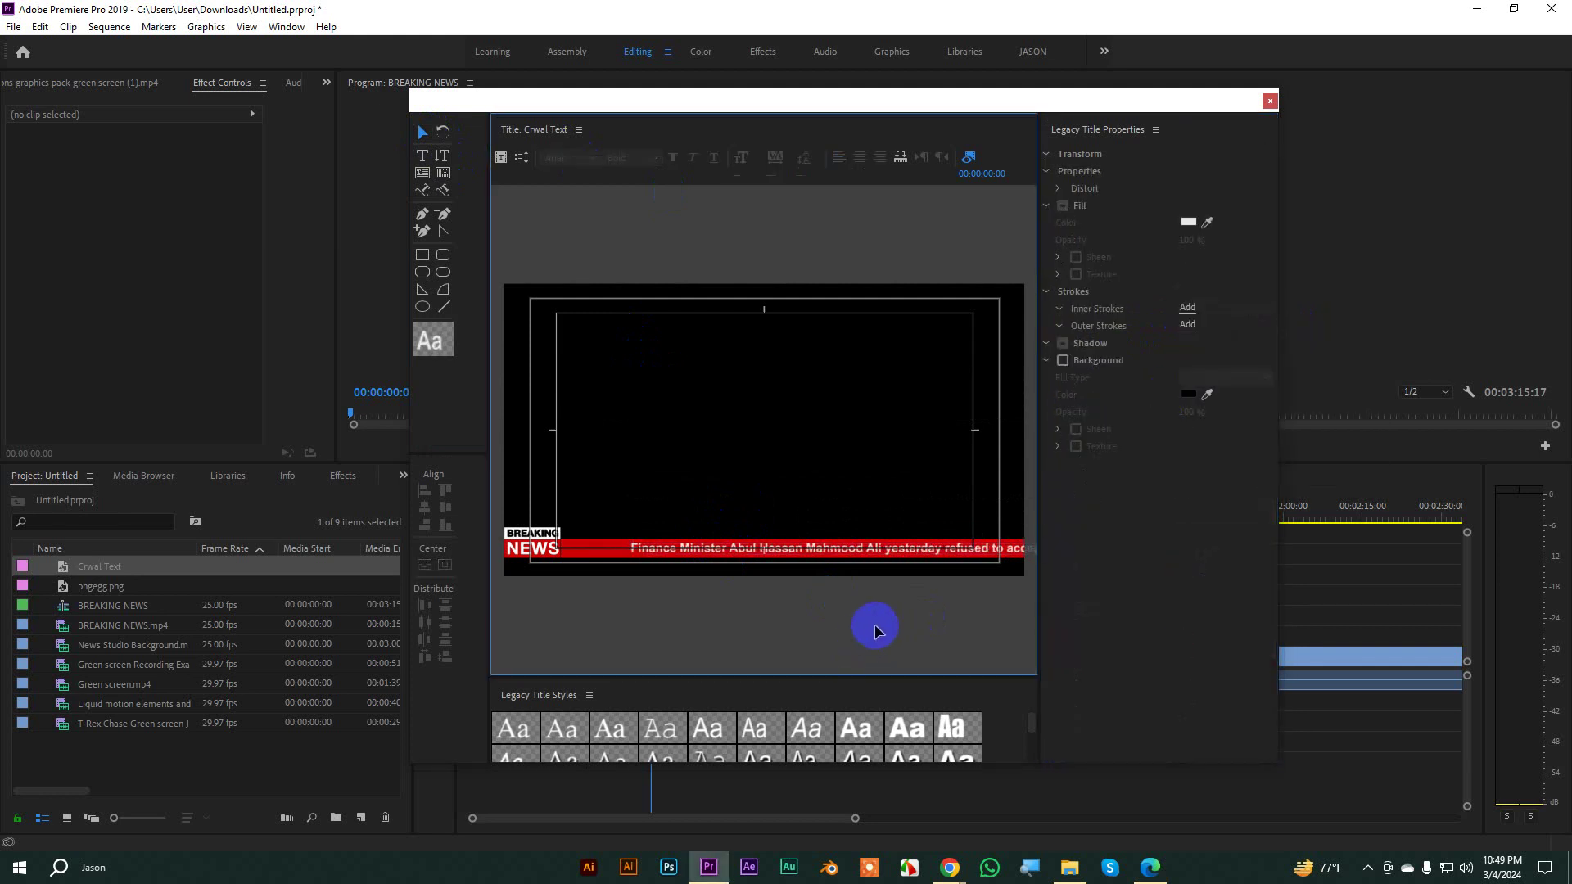
{"action": "left_click", "coordinate": [669, 553]}
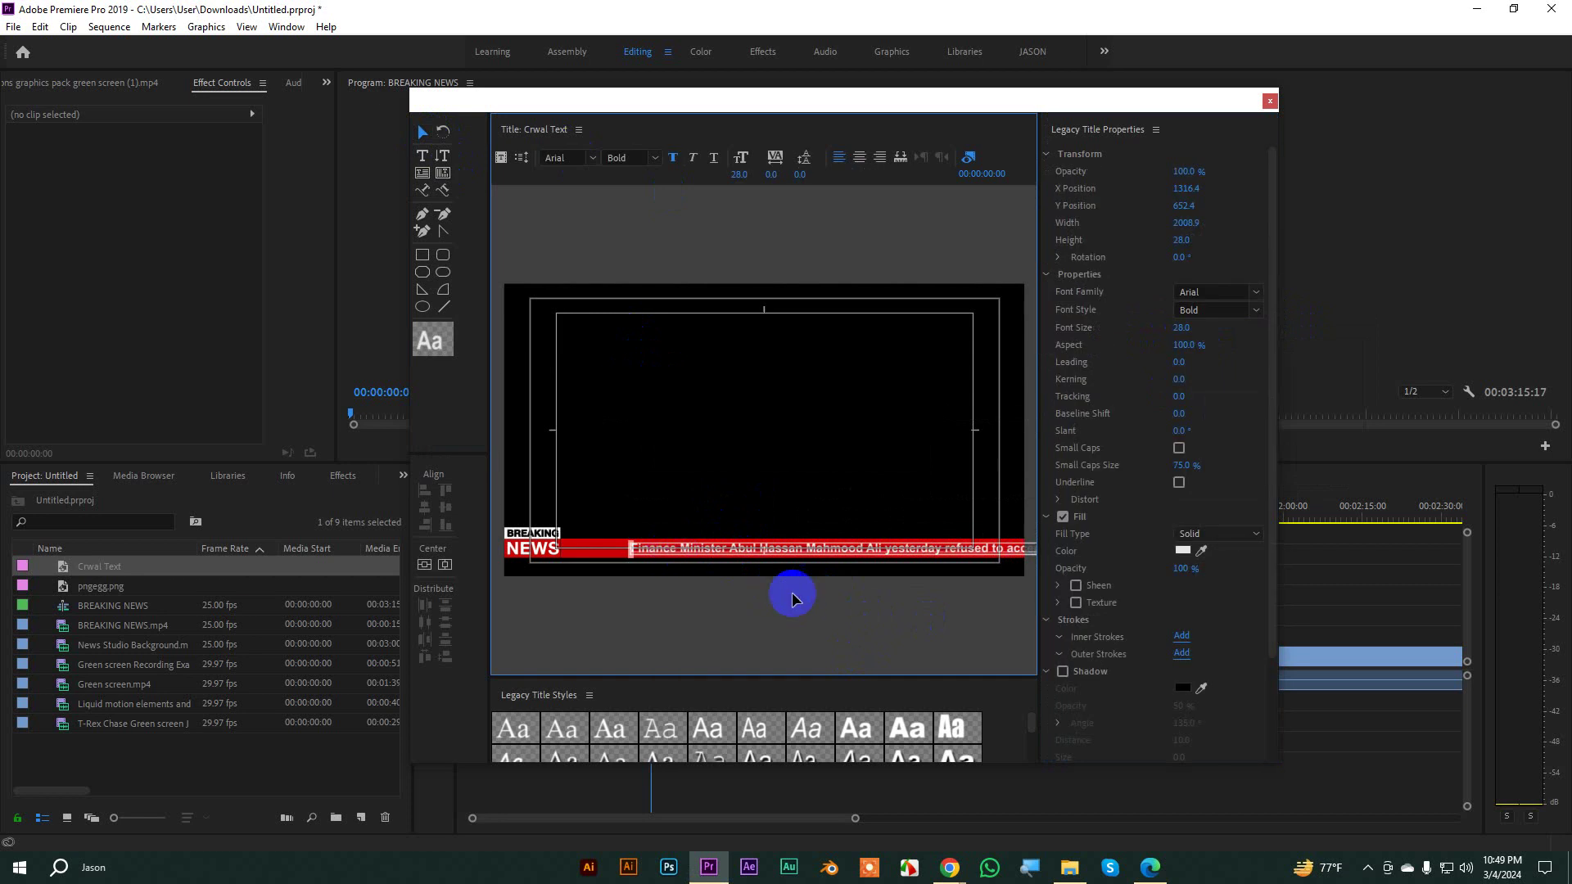
{"action": "left_click_drag", "start_coordinate": [1181, 336], "coordinate": [1191, 325]}
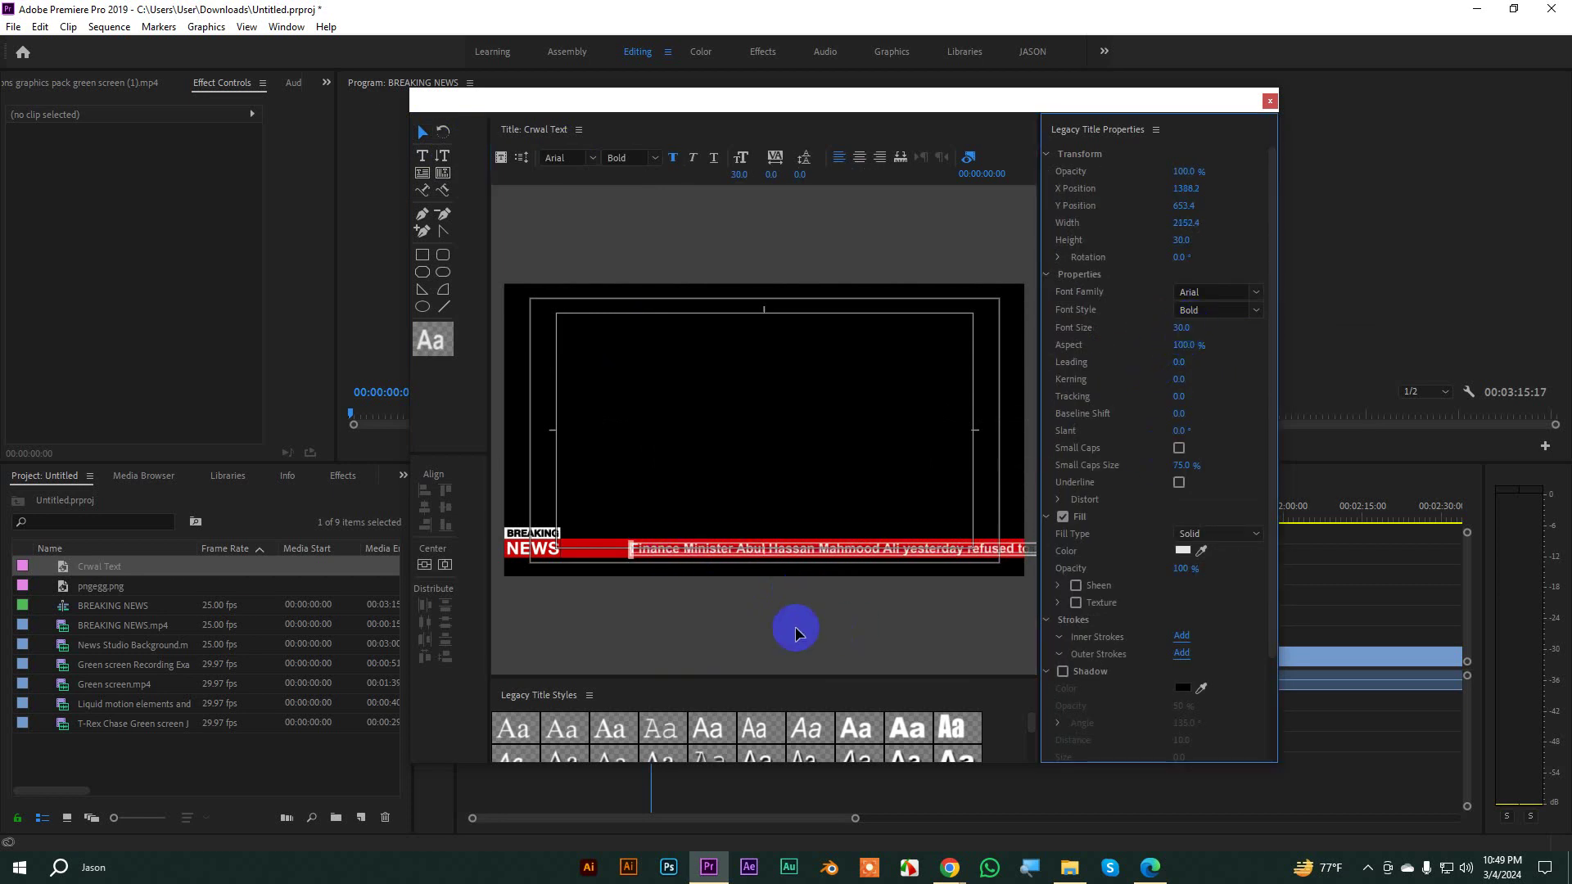
{"action": "left_click", "coordinate": [770, 627]}
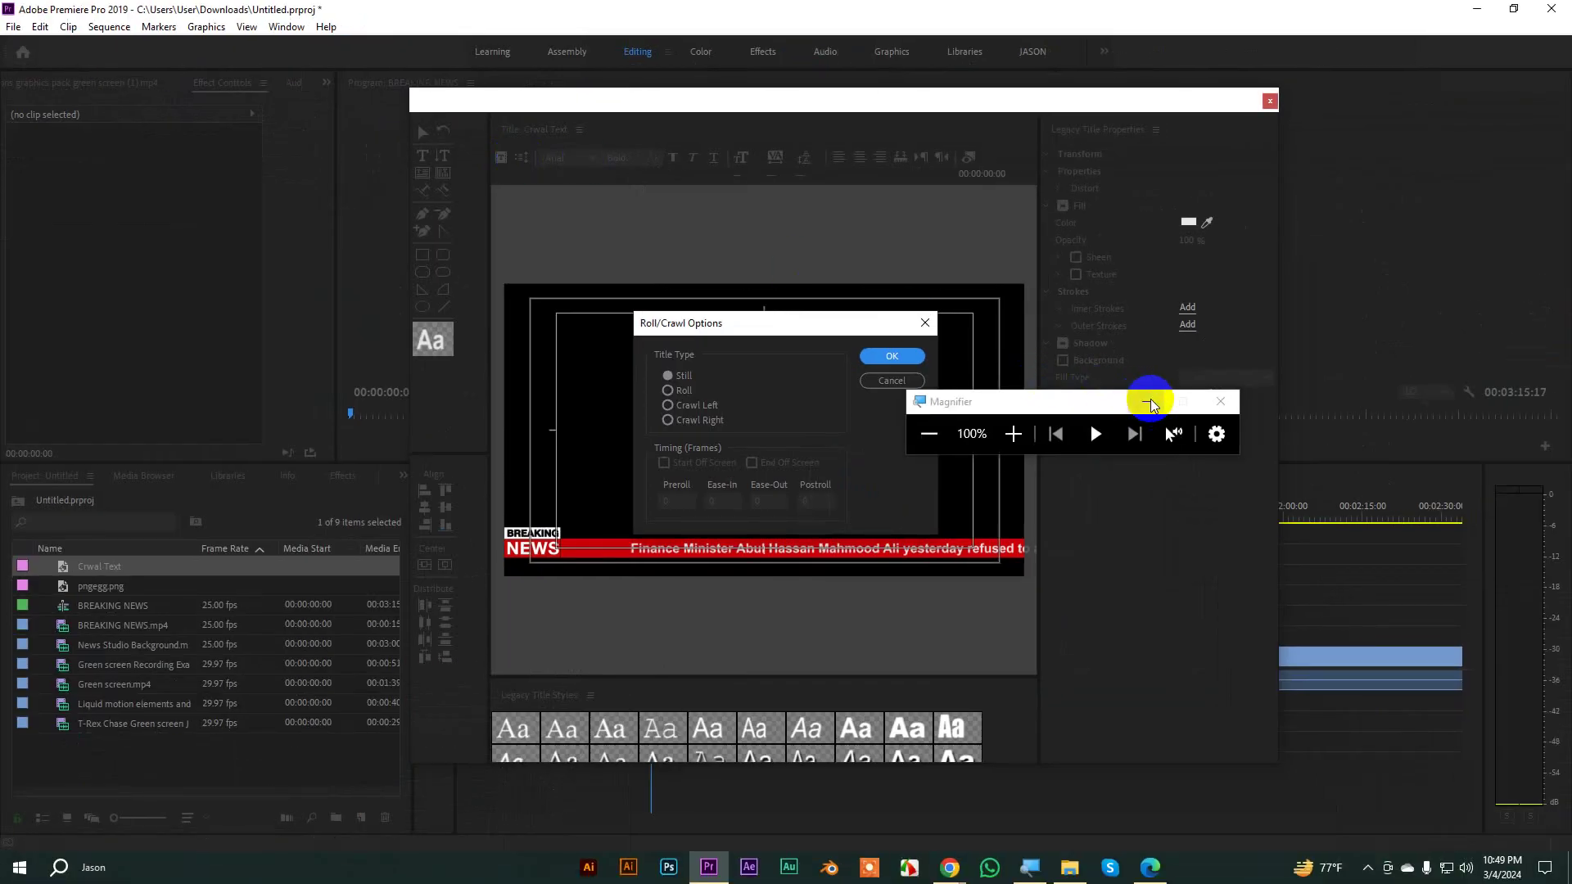
Step: Set the title type of the Crwal Text title to Crawl Left in the roll/crawl options
{"action": "left_click", "coordinate": [1145, 401]}
{"action": "left_click_drag", "start_coordinate": [720, 323], "coordinate": [865, 290]}
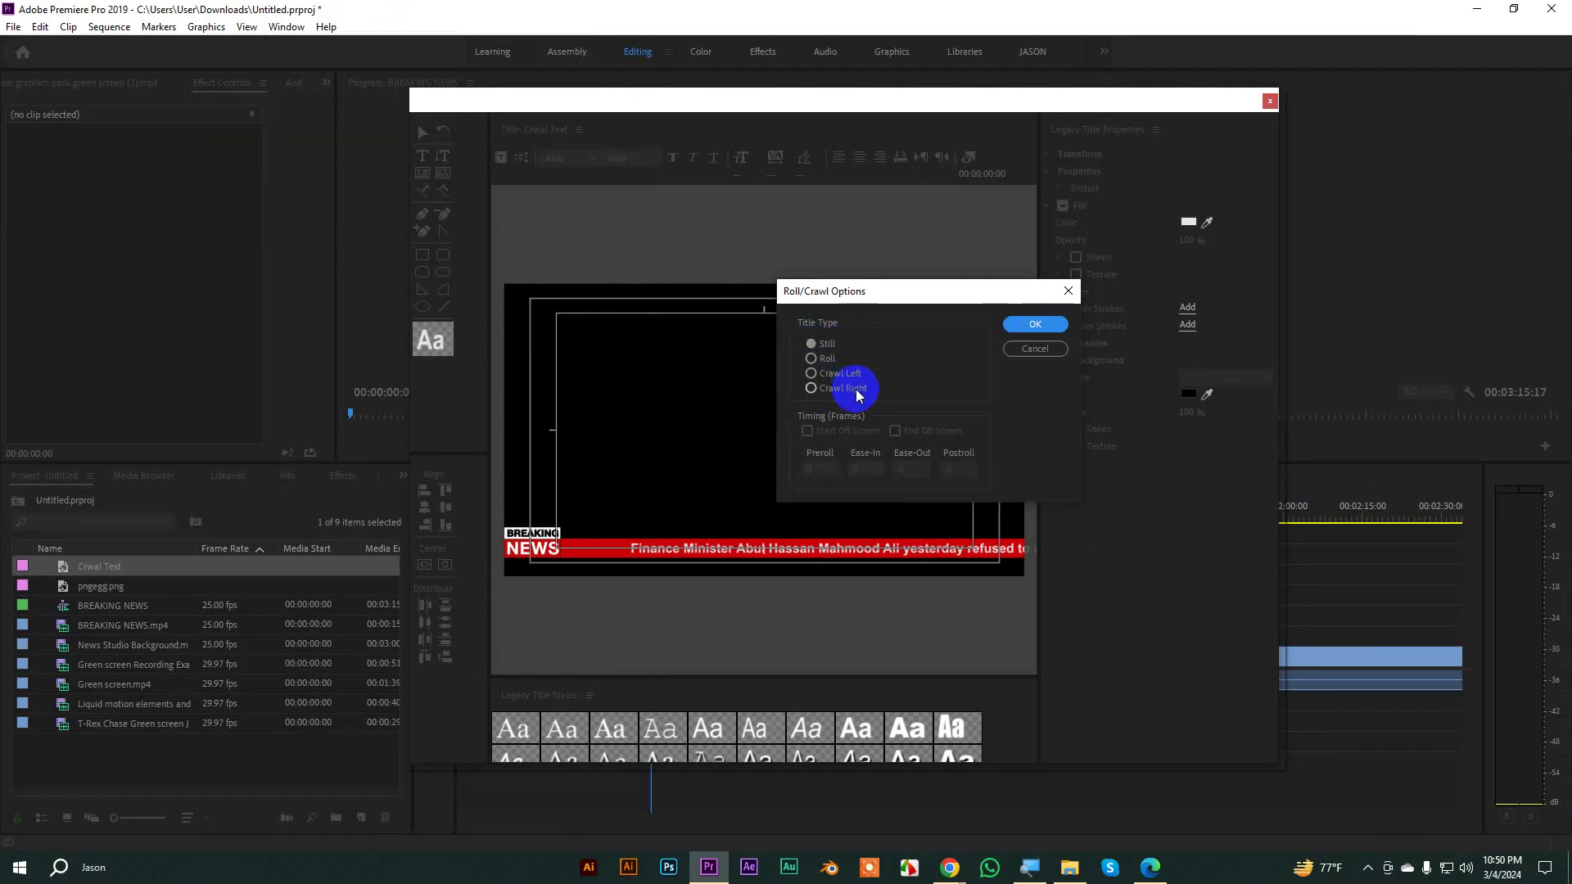
{"action": "left_click_drag", "start_coordinate": [848, 293], "coordinate": [1025, 295]}
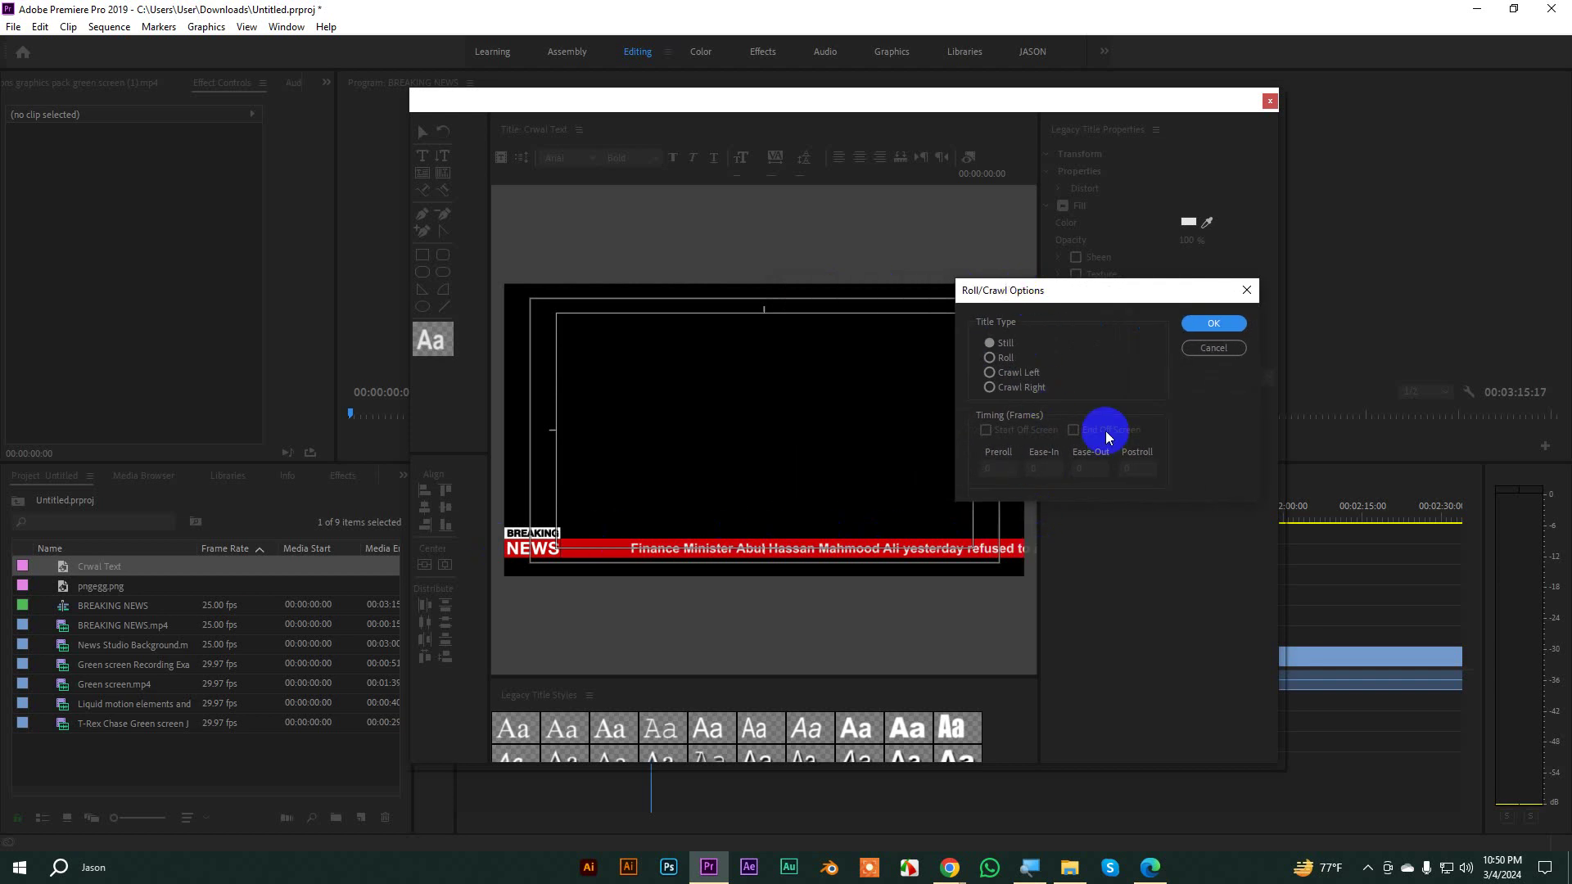
{"action": "left_click", "coordinate": [1019, 373]}
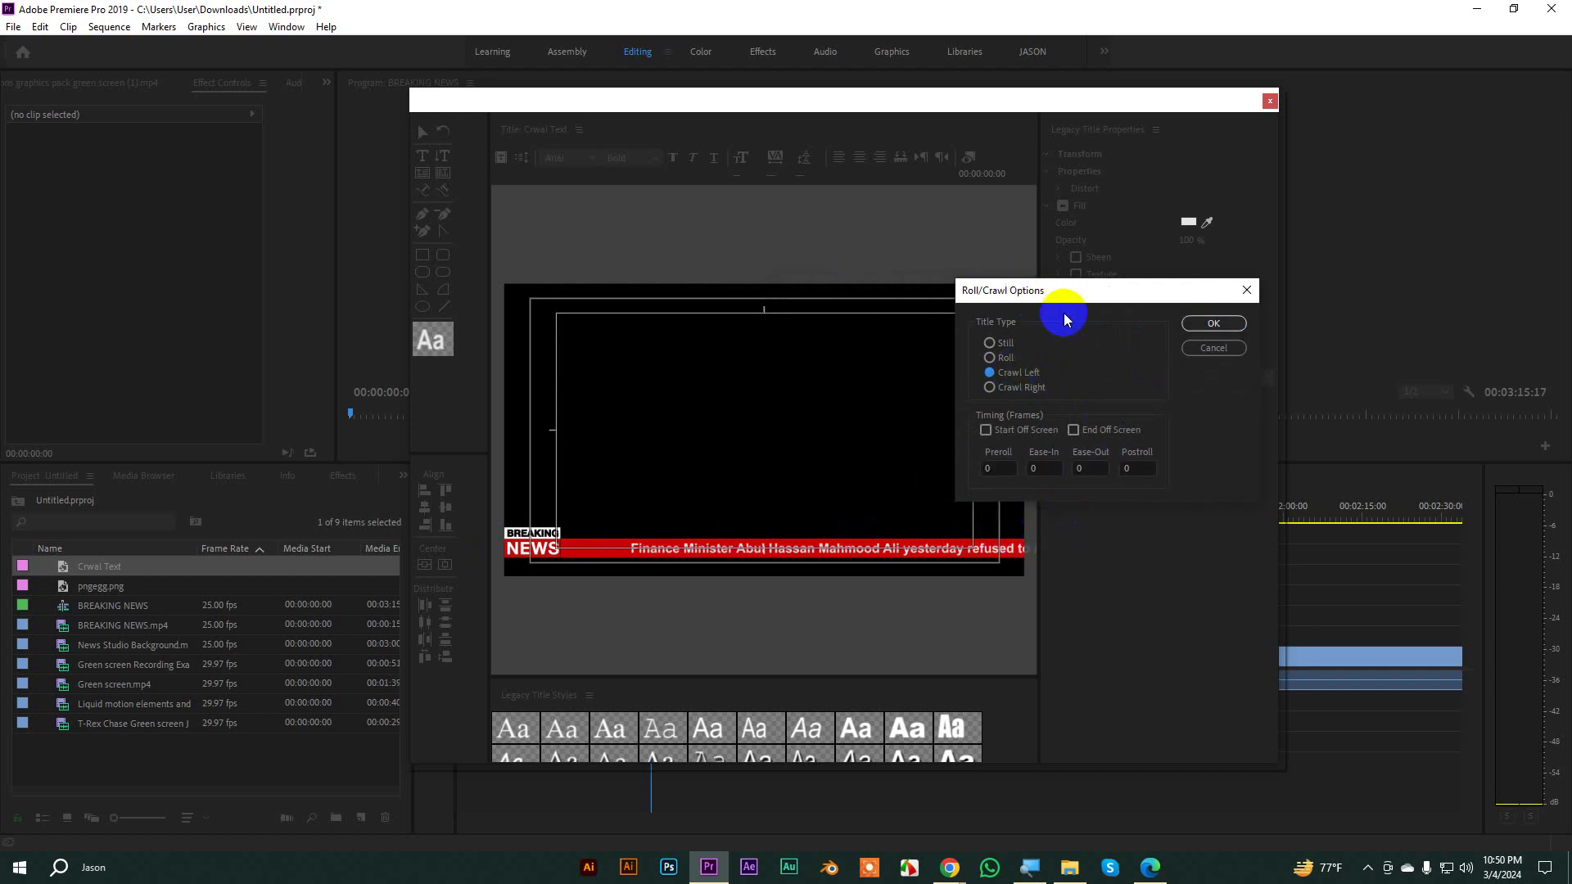
{"action": "left_click_drag", "start_coordinate": [1054, 293], "coordinate": [674, 257]}
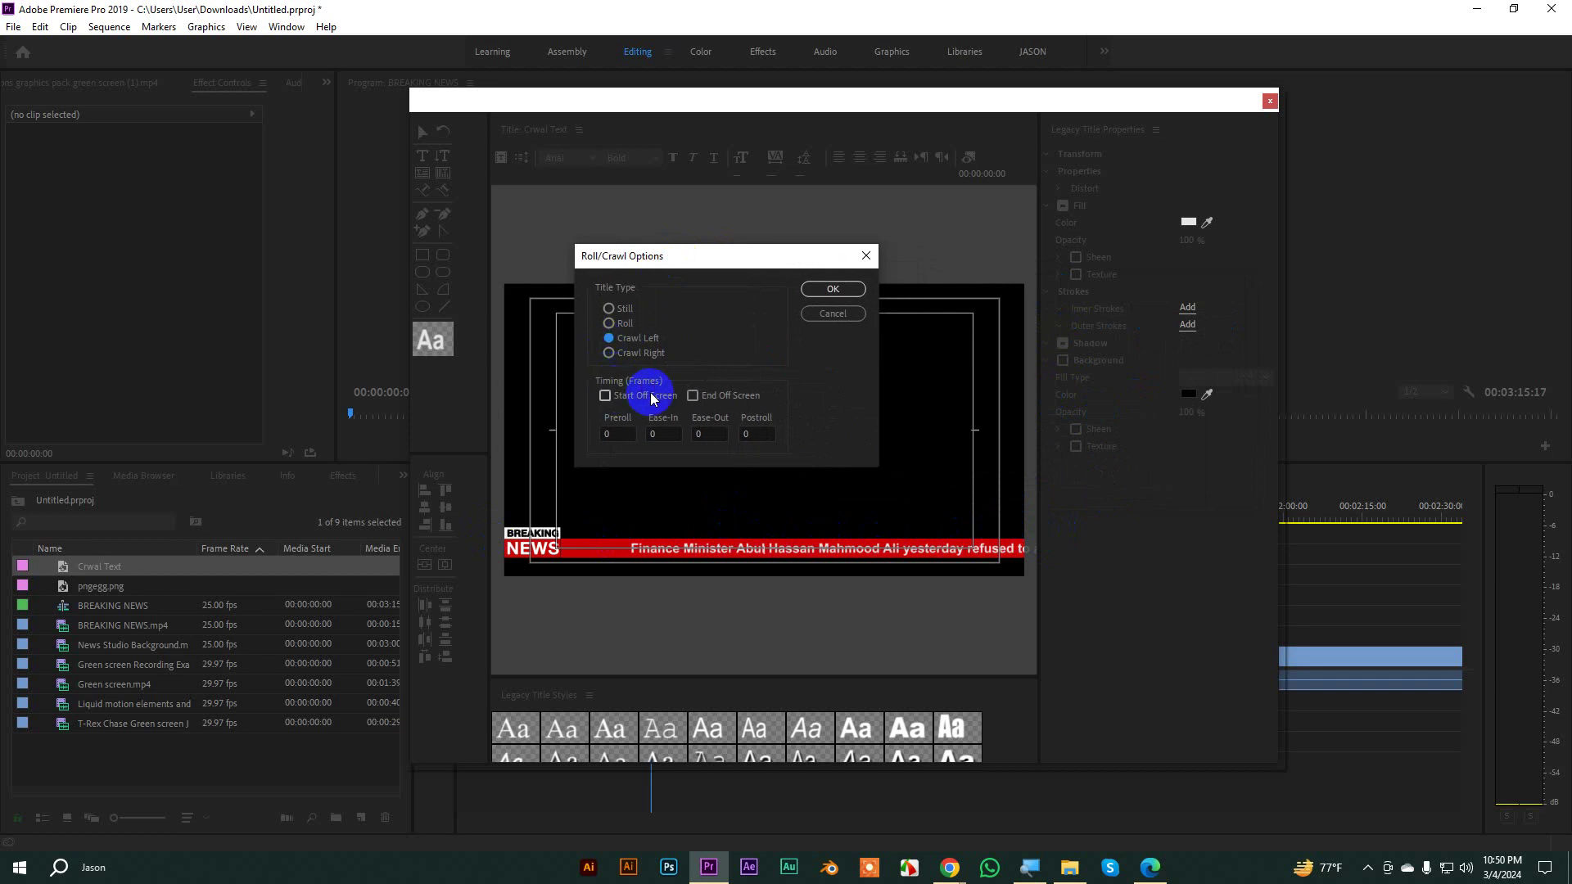
Step: Make the crawl start off screen and end off screen, accept the options and close the title editor
{"action": "left_click", "coordinate": [618, 433]}
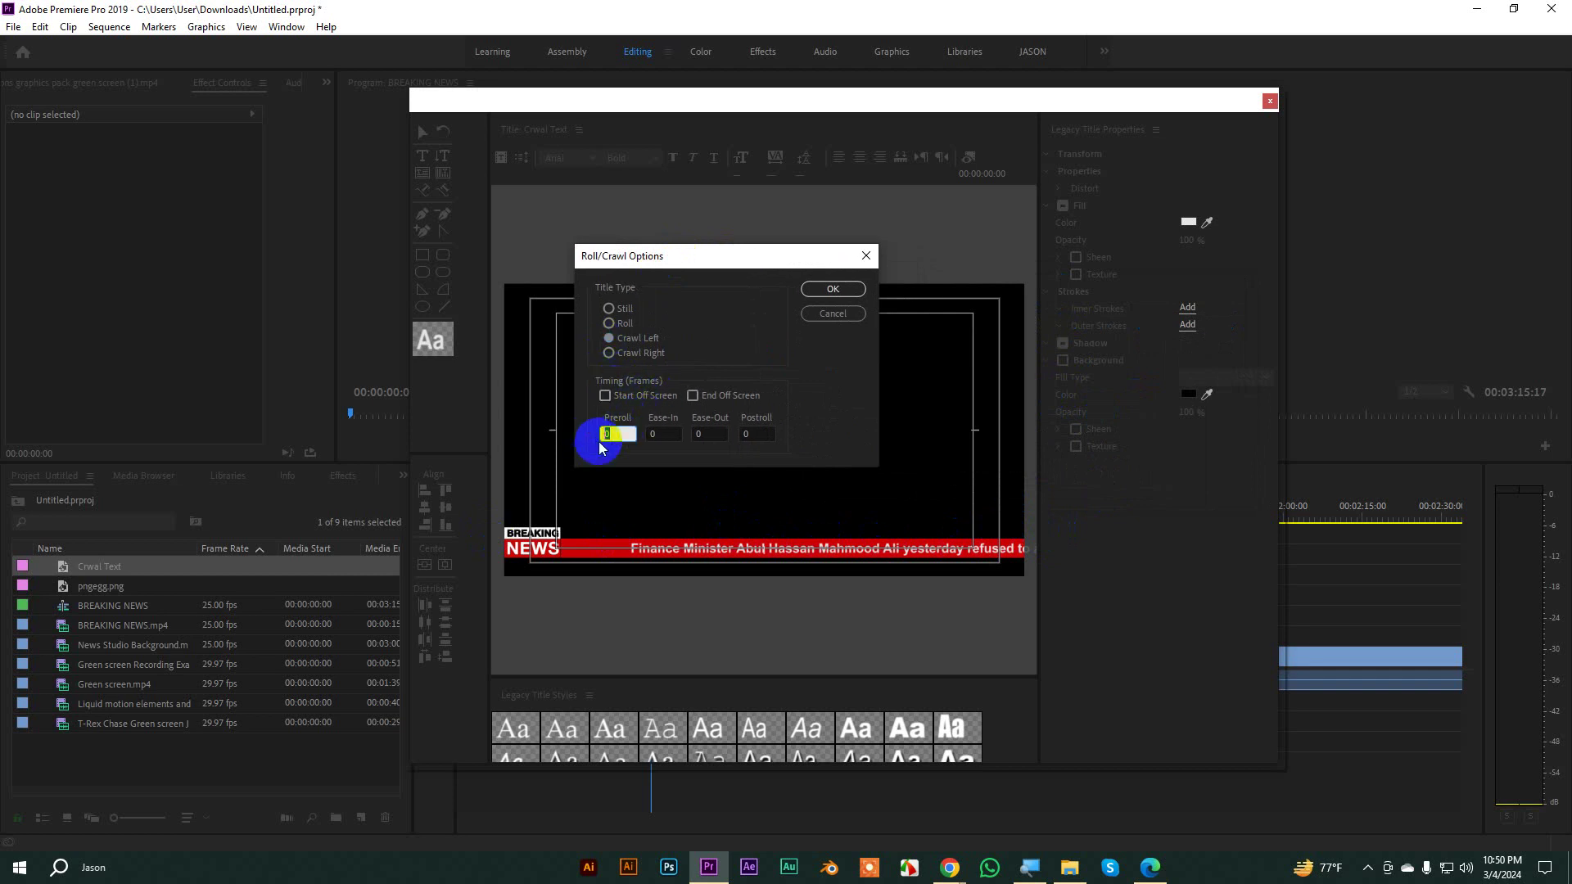
{"action": "left_click", "coordinate": [665, 434]}
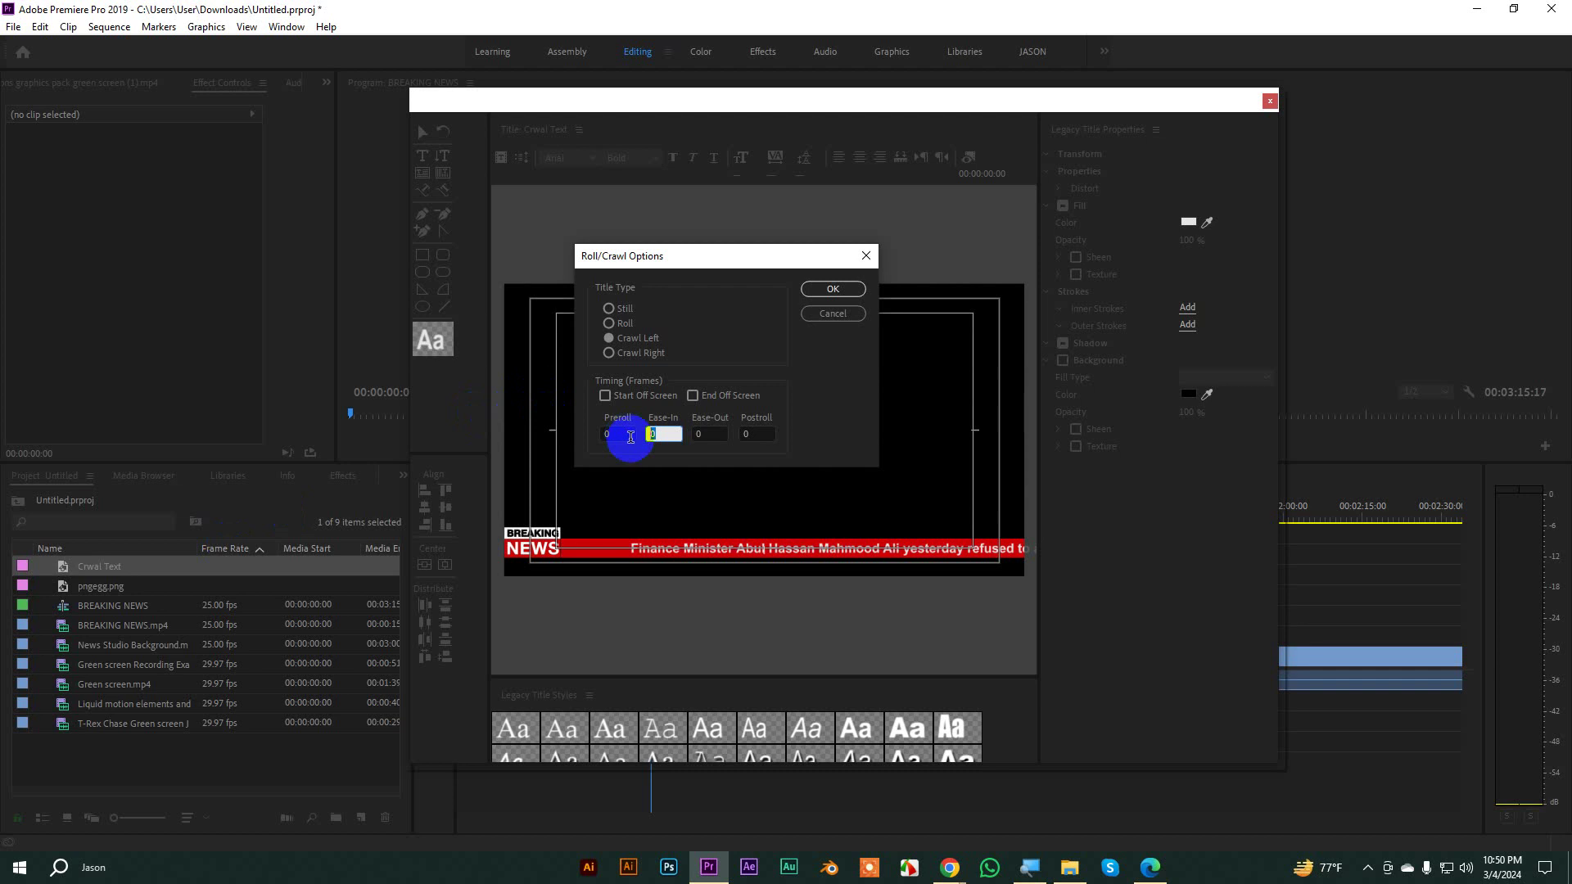
{"action": "left_click", "coordinate": [655, 433]}
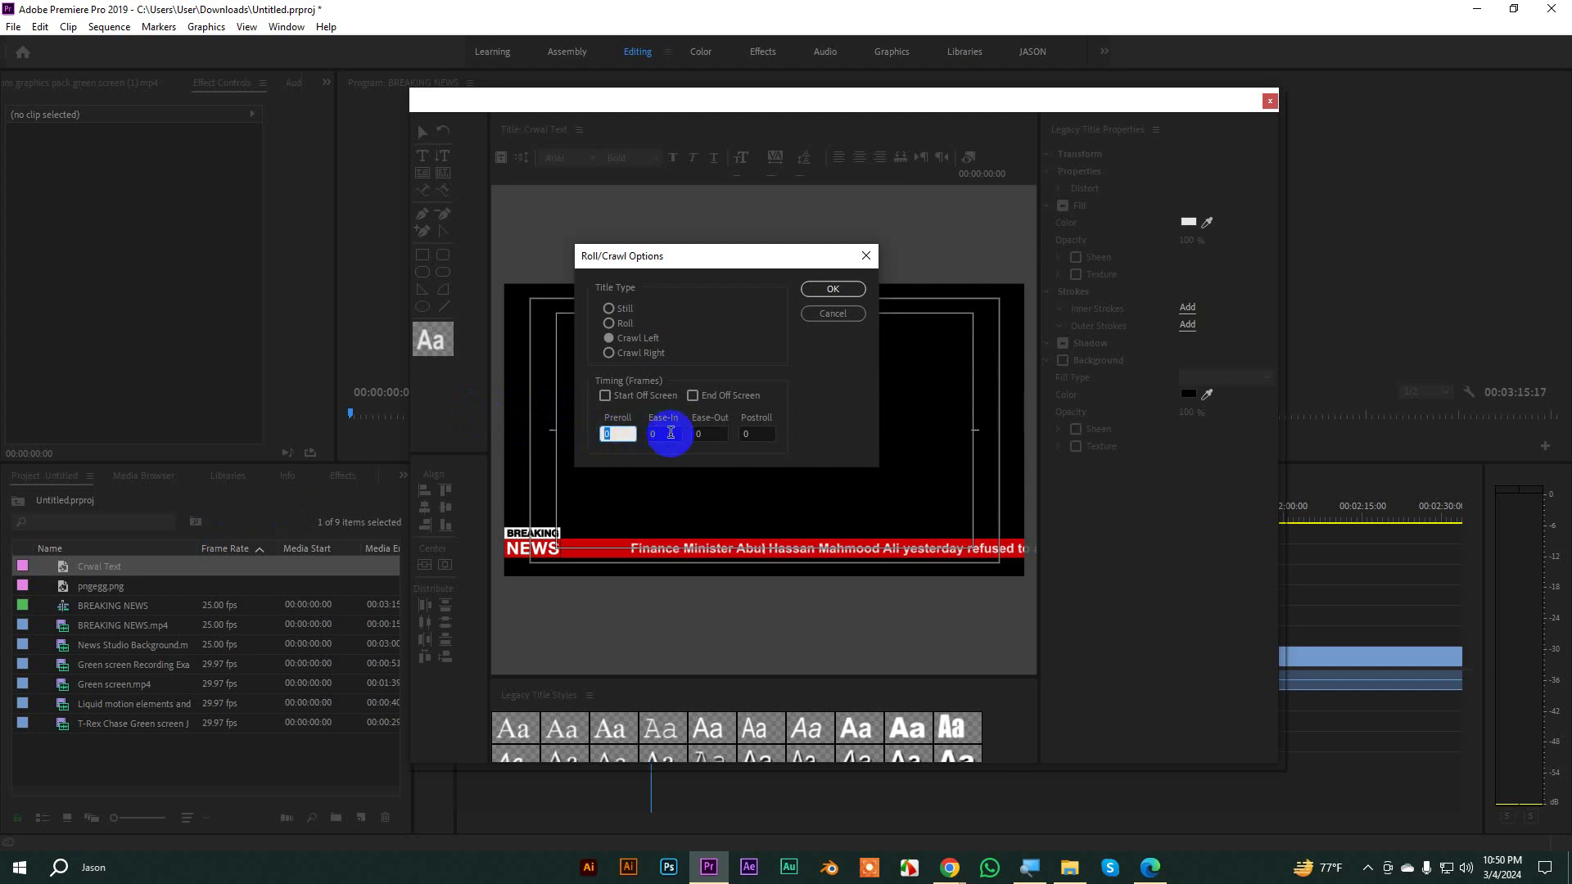
{"action": "double_click", "coordinate": [655, 434]}
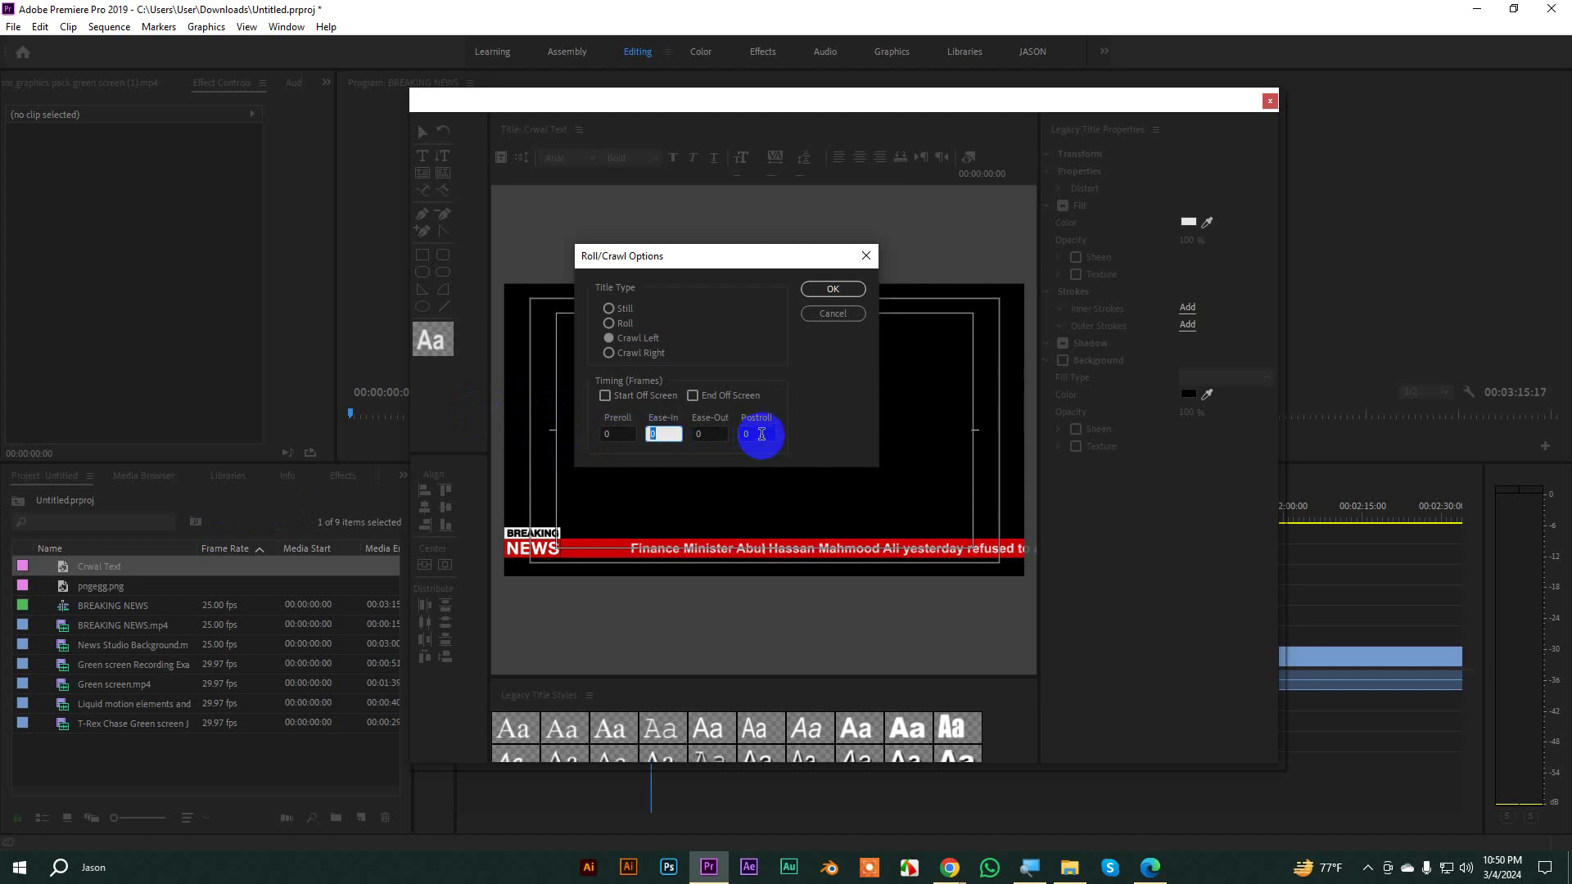
{"action": "double_click", "coordinate": [762, 434]}
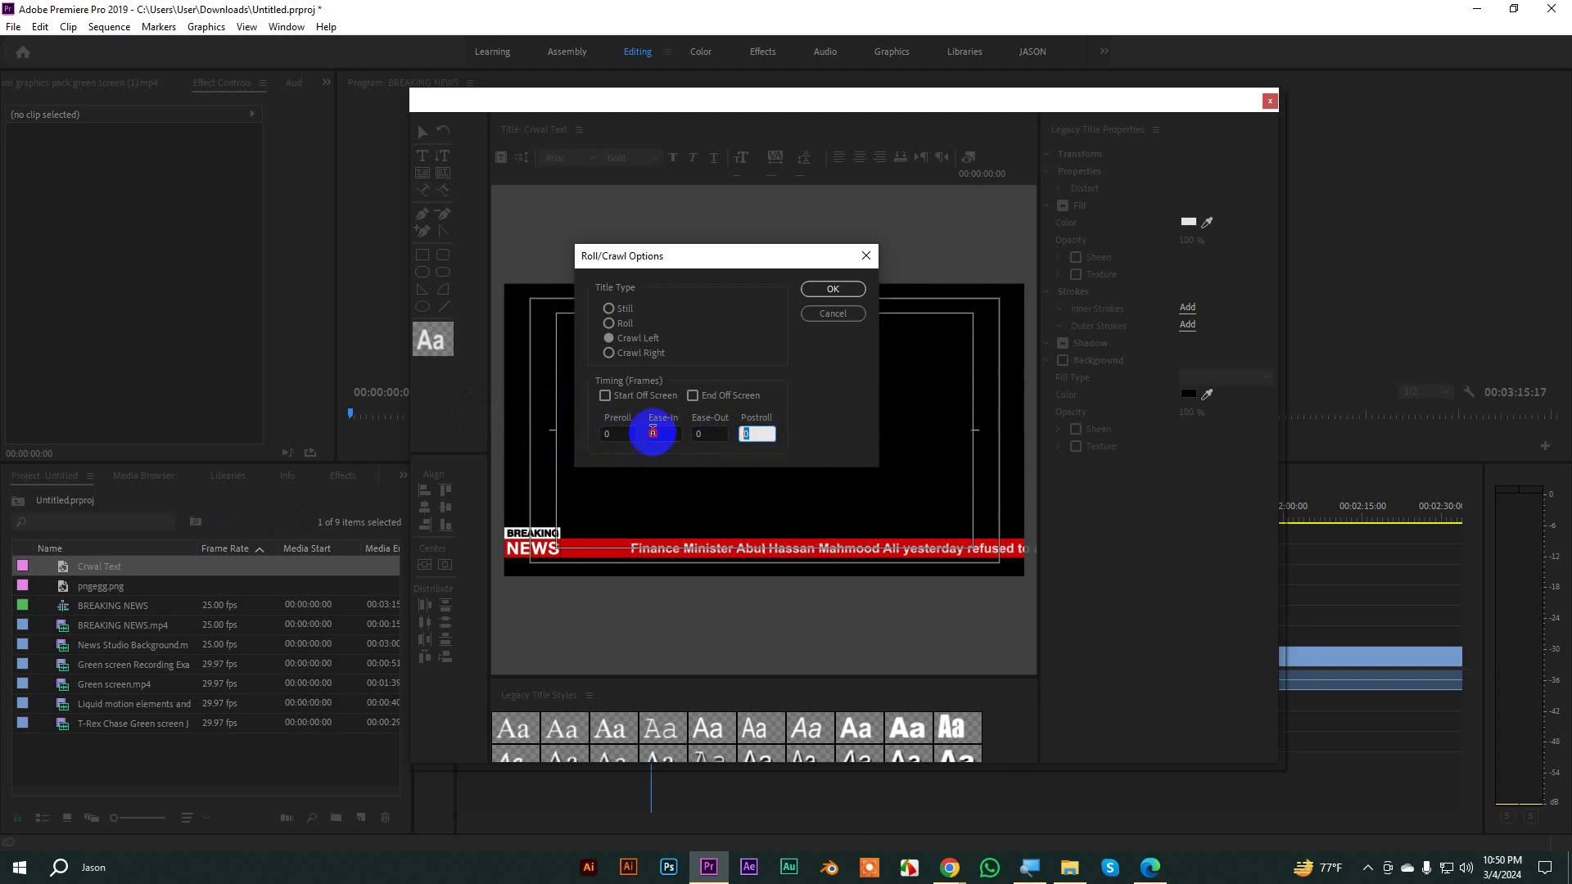
{"action": "left_click", "coordinate": [631, 397]}
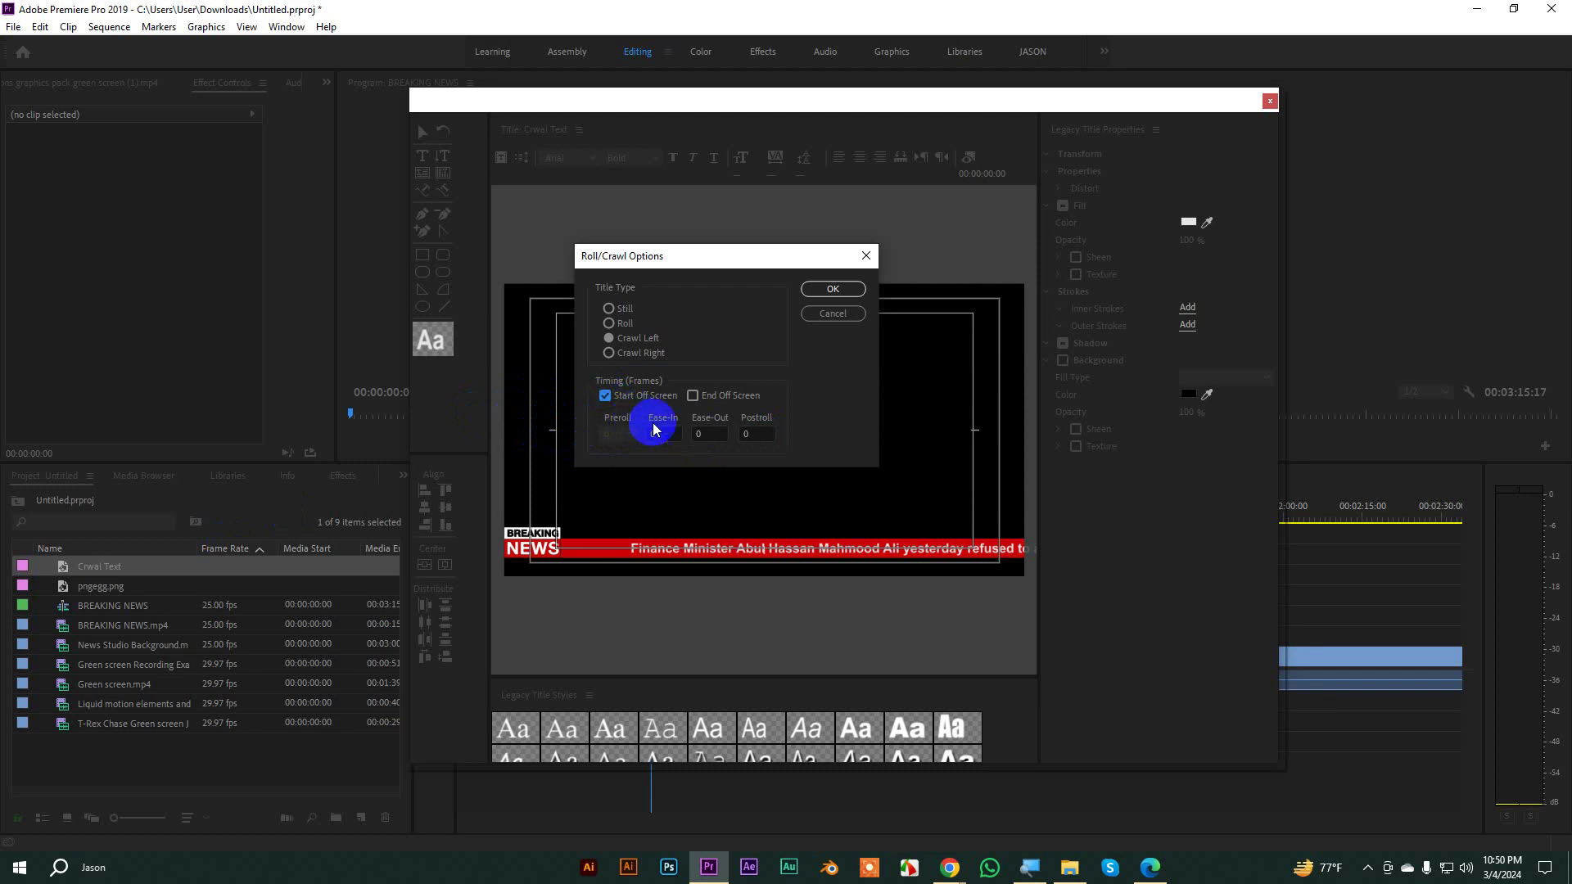
{"action": "left_click", "coordinate": [711, 397]}
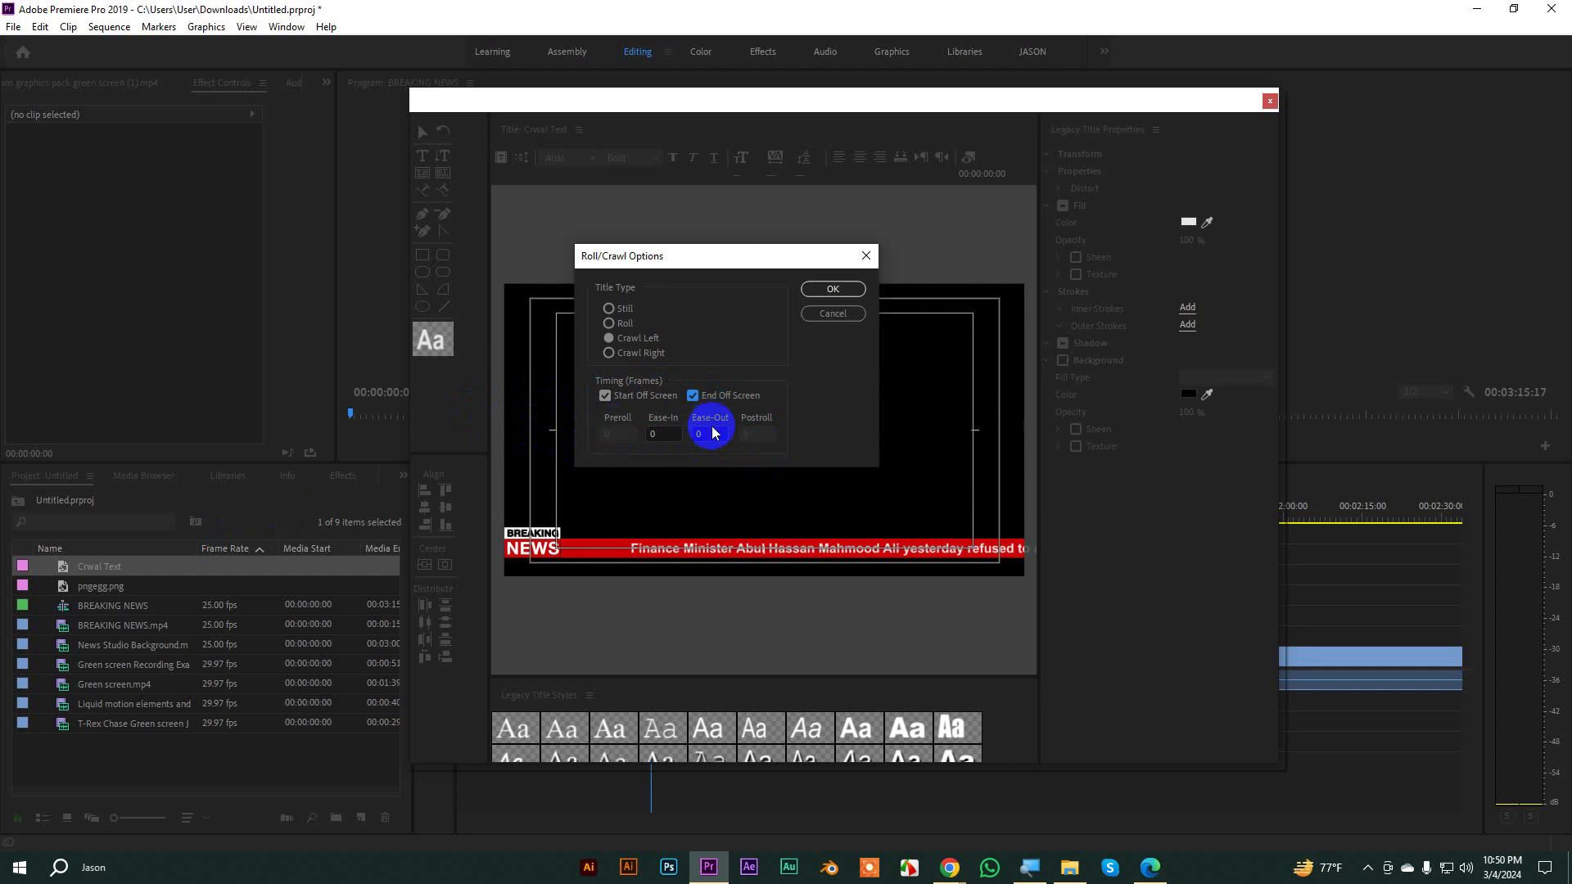
{"action": "left_click", "coordinate": [634, 415]}
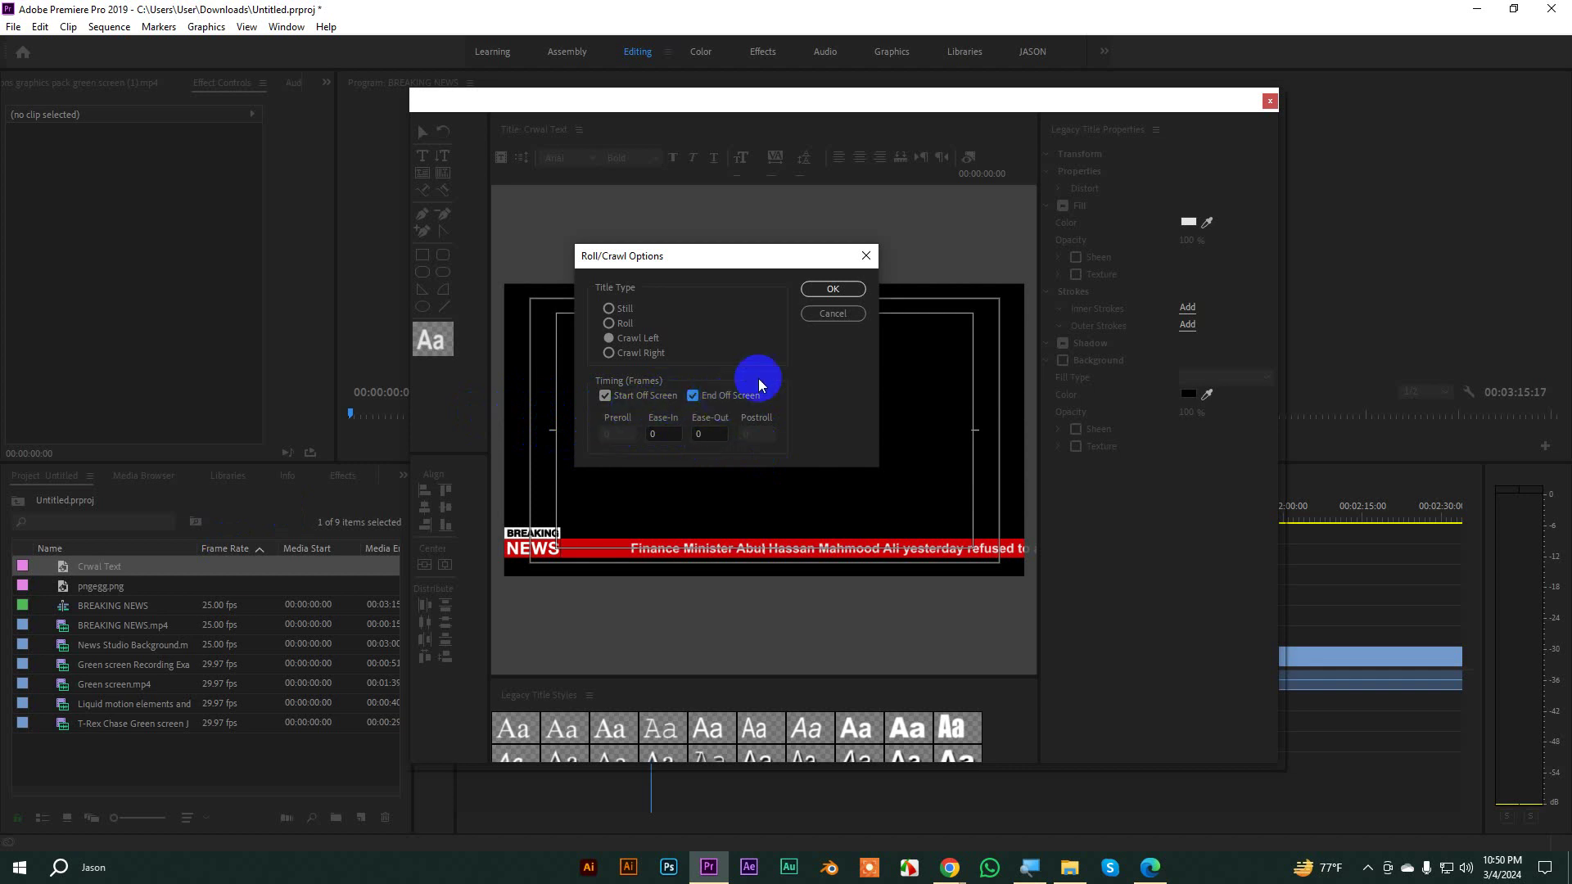
{"action": "left_click", "coordinate": [836, 291]}
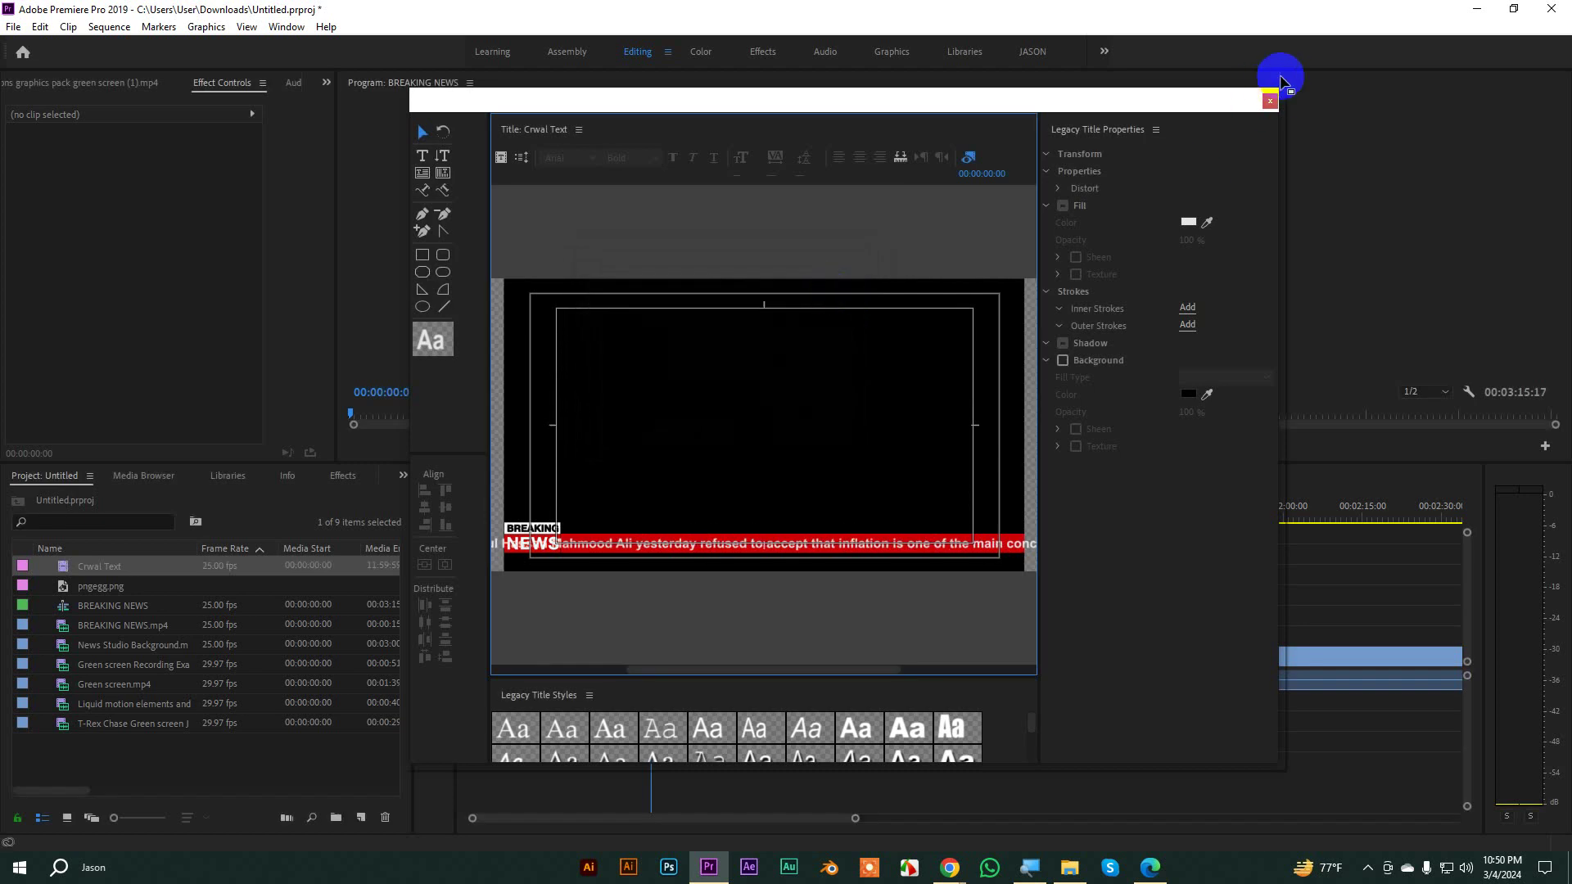
{"action": "left_click", "coordinate": [1269, 101]}
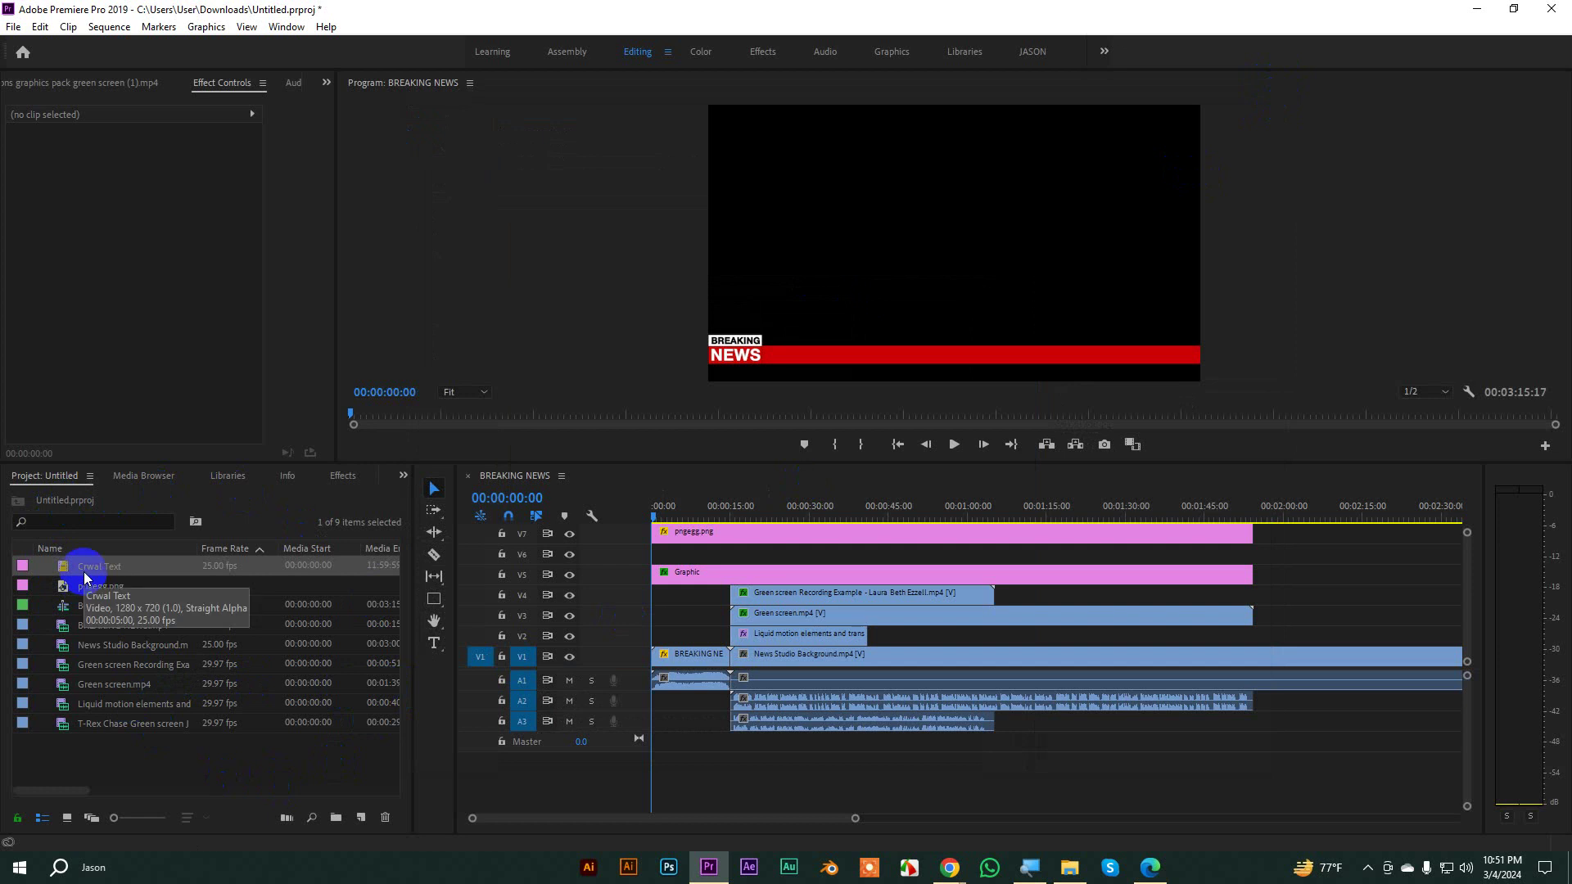
Step: Place the Crwal Text title at the start of track V6 and extend it to the end of the pngegg.png clip
{"action": "left_click_drag", "start_coordinate": [84, 566], "coordinate": [664, 554]}
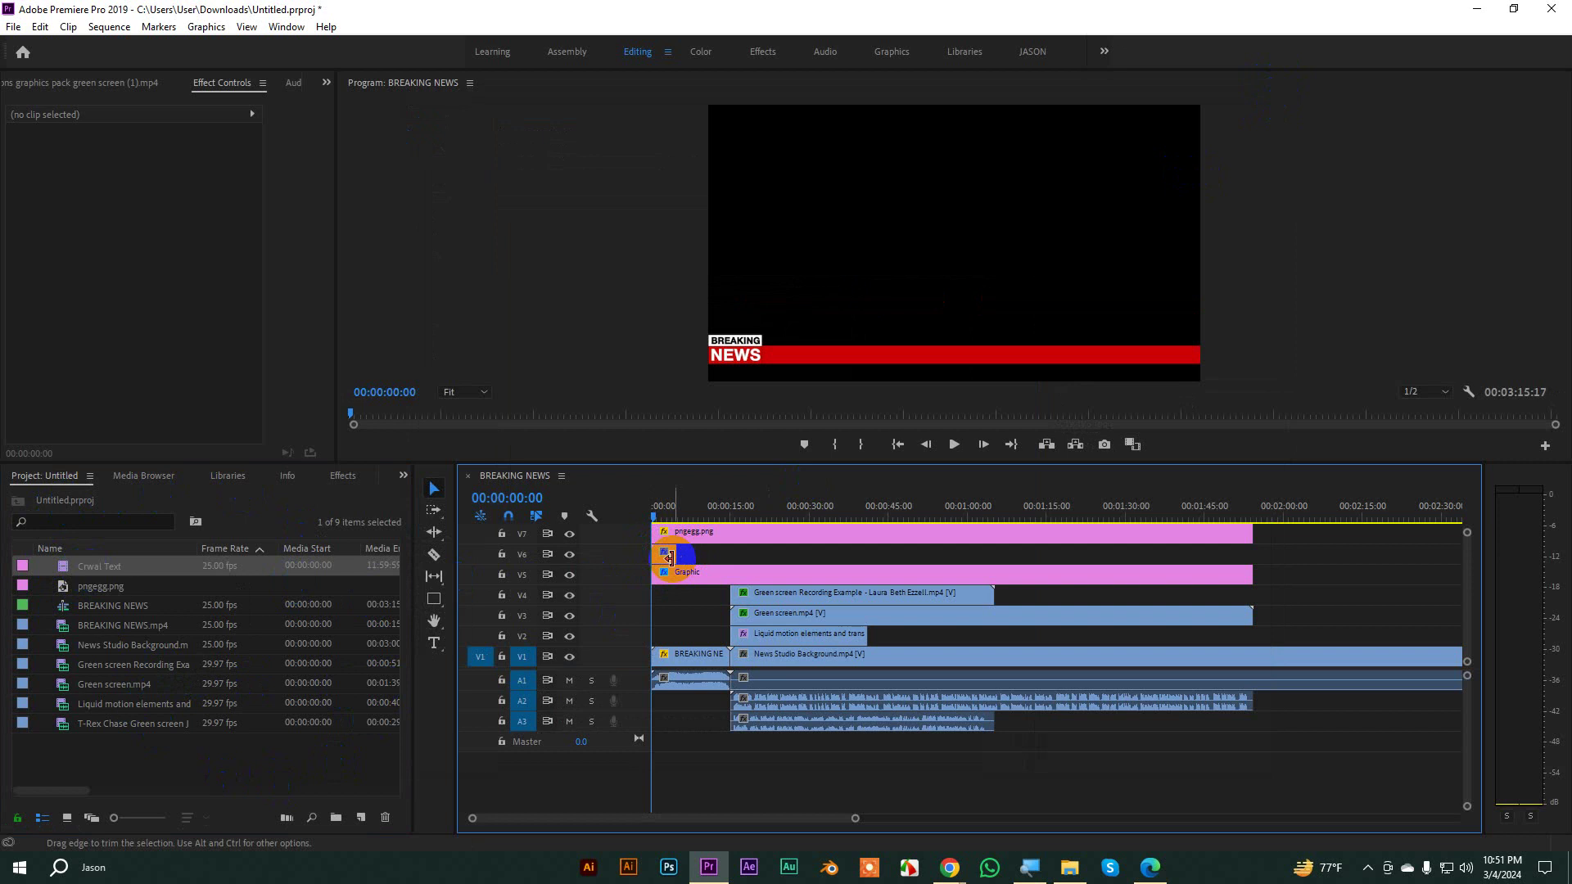
{"action": "left_click", "coordinate": [672, 554]}
{"action": "left_click_drag", "start_coordinate": [672, 554], "coordinate": [1248, 544]}
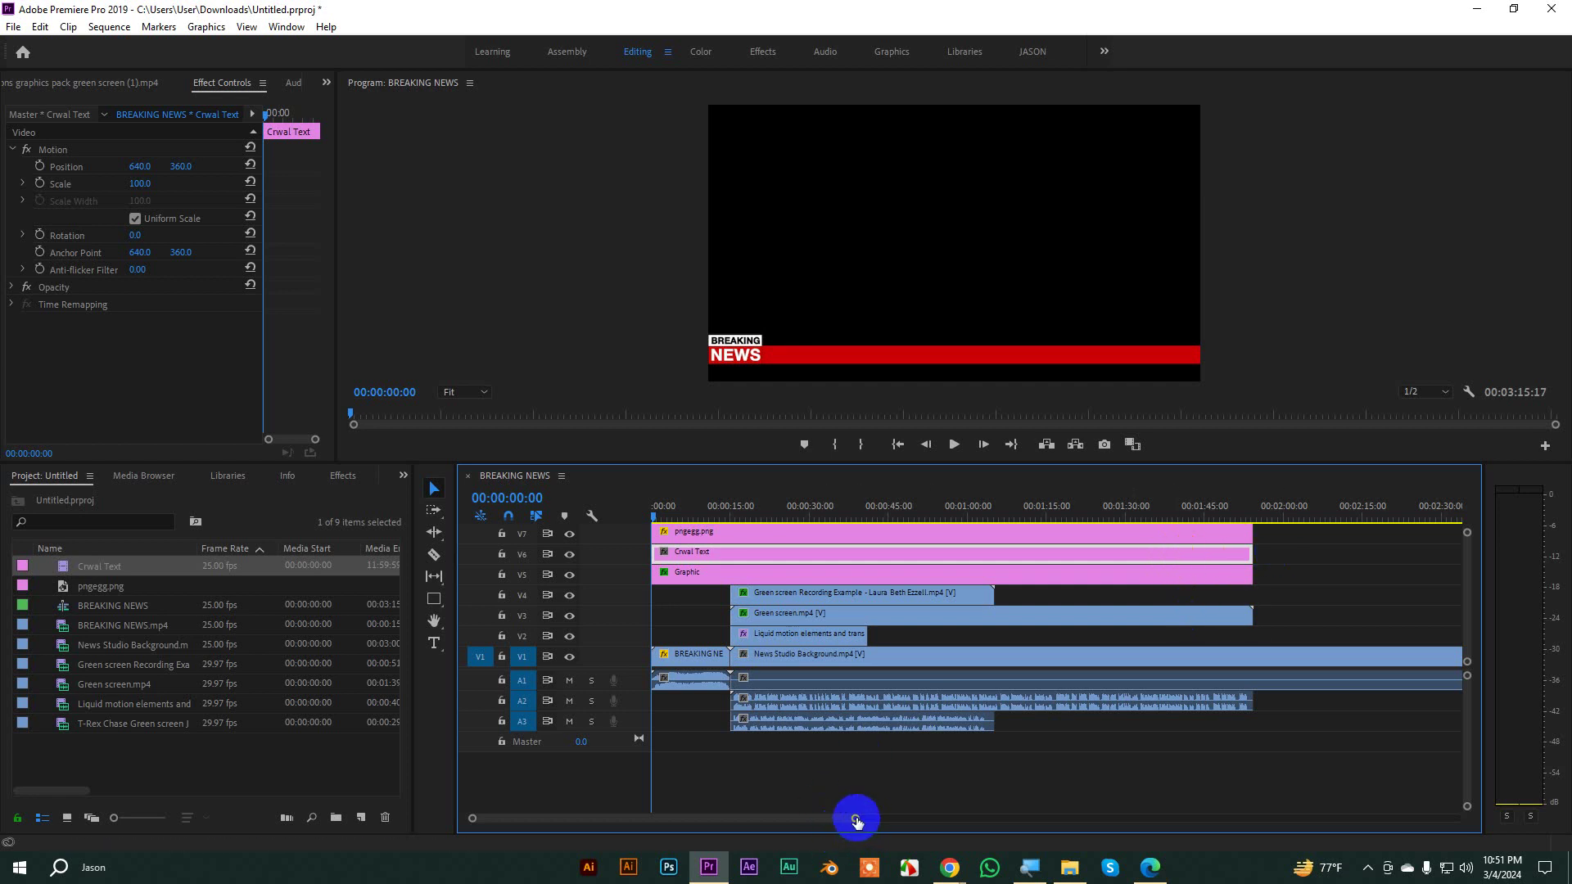
{"action": "left_click_drag", "start_coordinate": [856, 819], "coordinate": [1052, 818]}
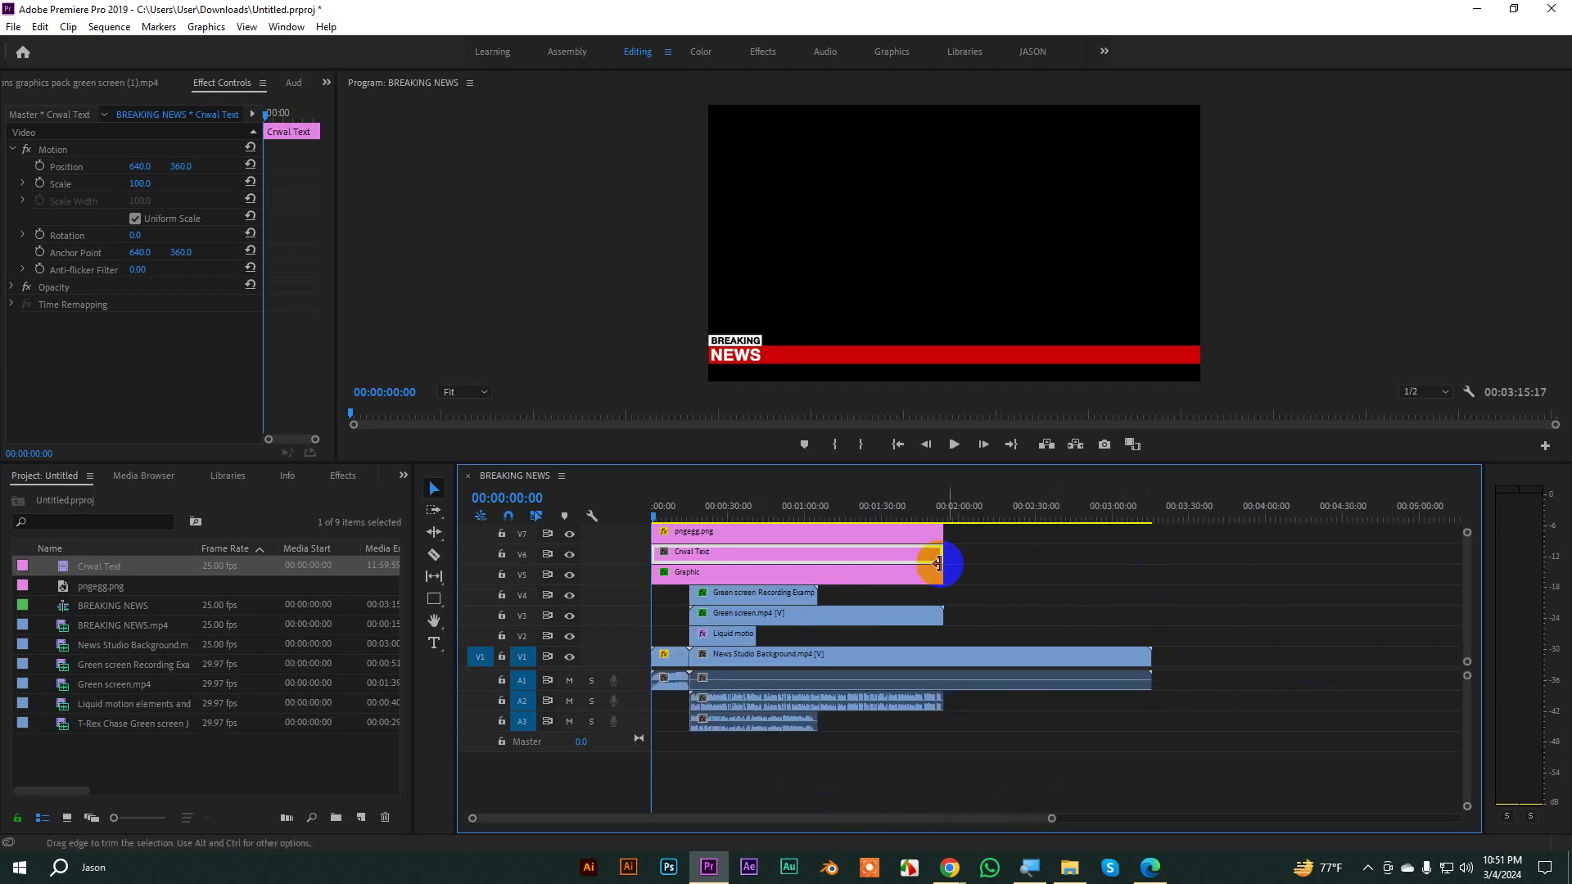
{"action": "left_click", "coordinate": [939, 563]}
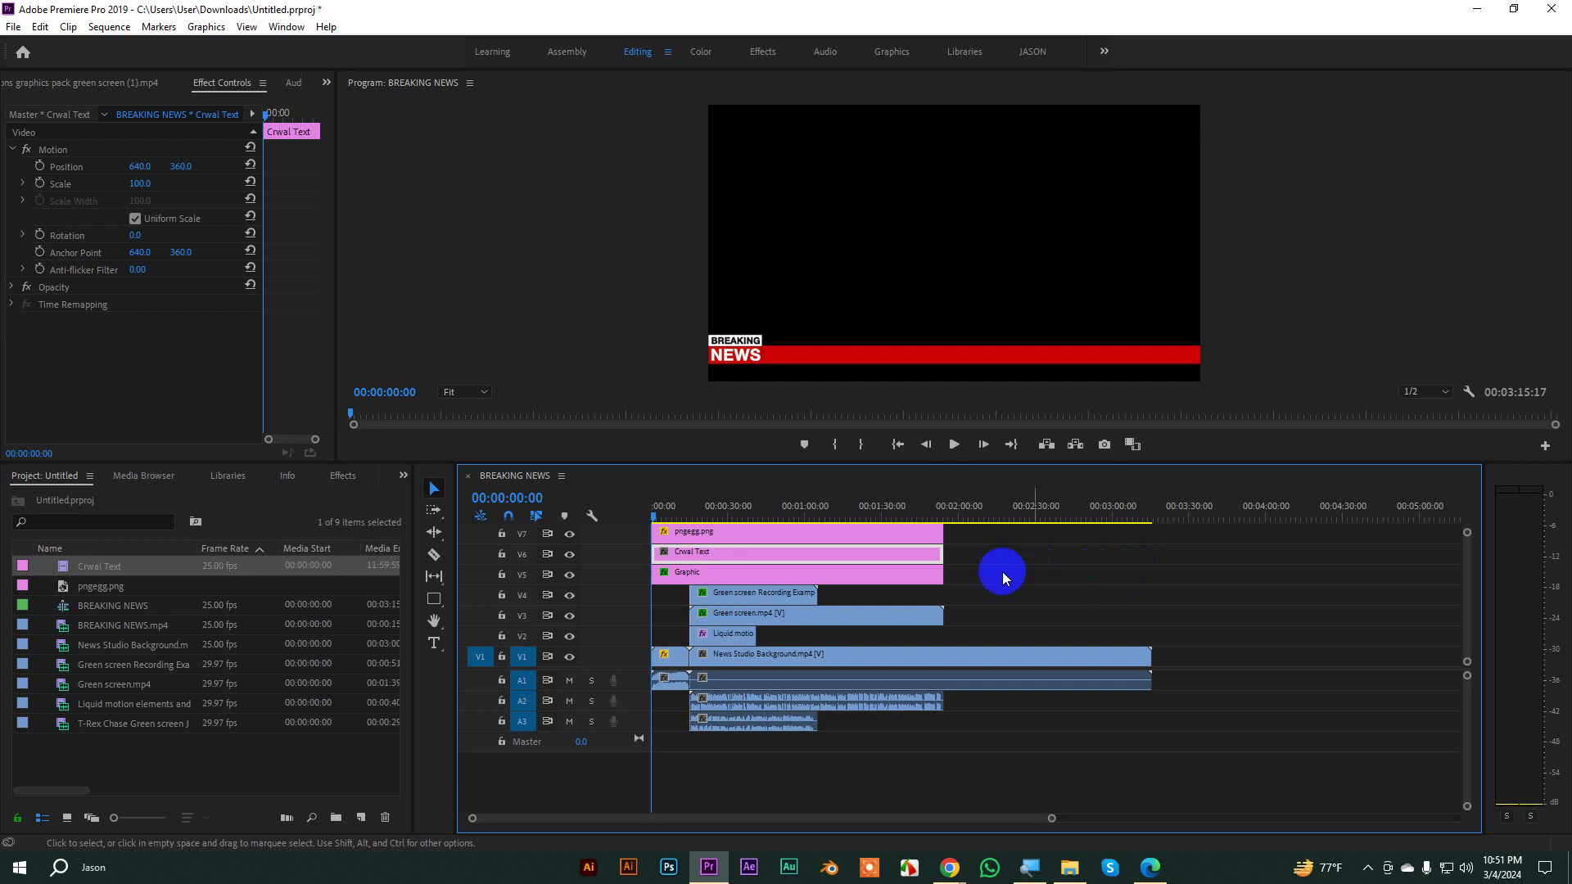
Step: Adjust the program preview size and play the sequence from the start to check the crawling text
{"action": "left_click_drag", "start_coordinate": [1052, 819], "coordinate": [826, 821]}
{"action": "left_click_drag", "start_coordinate": [874, 463], "coordinate": [900, 546]}
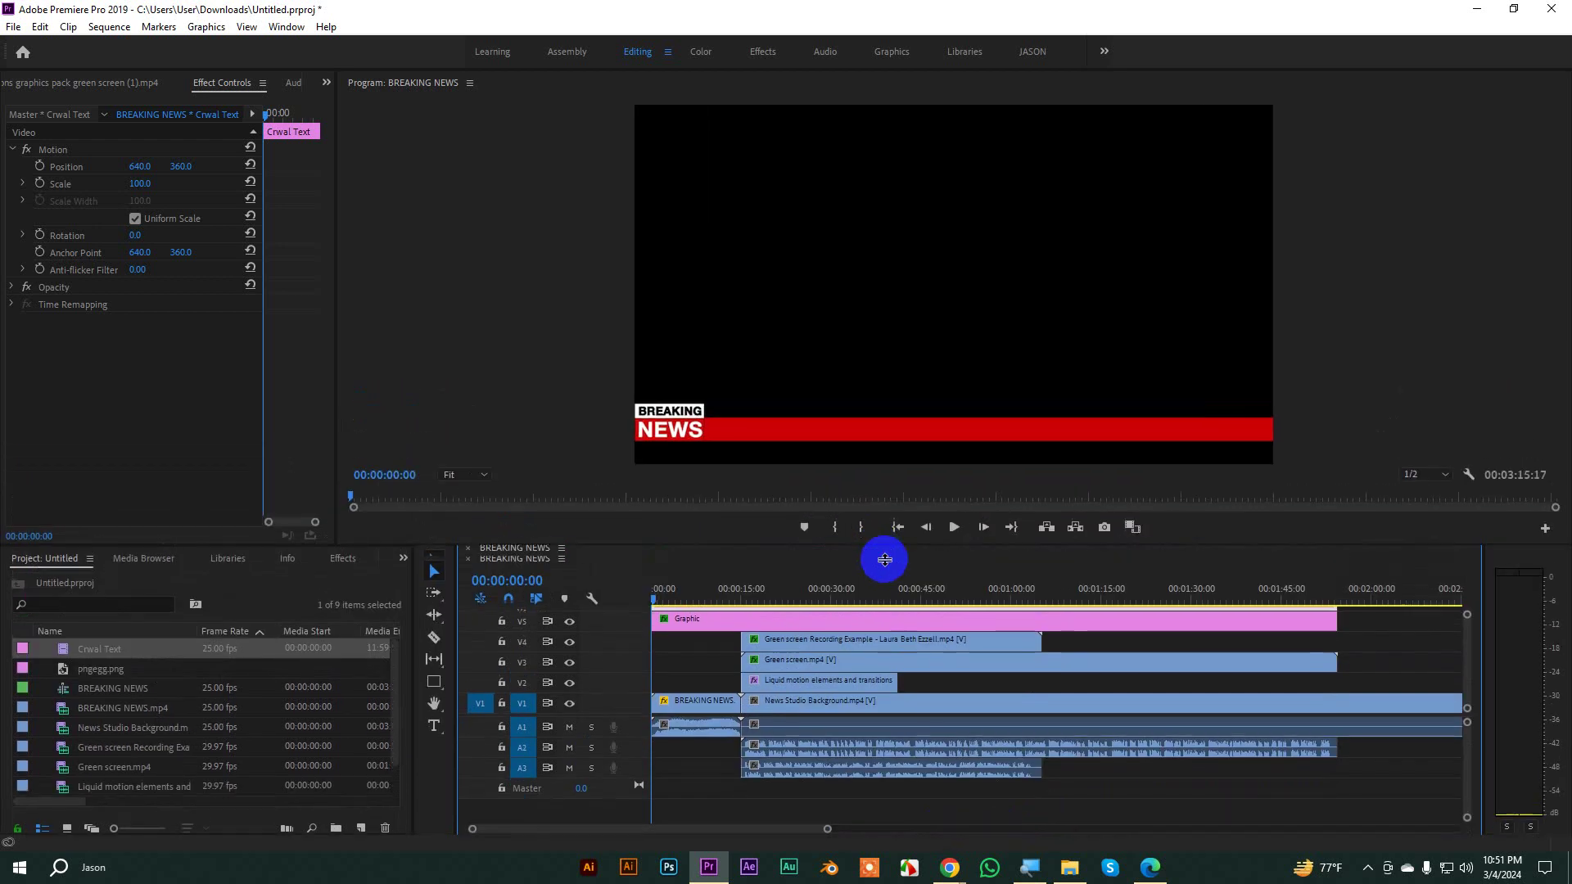
{"action": "key", "text": "space"}
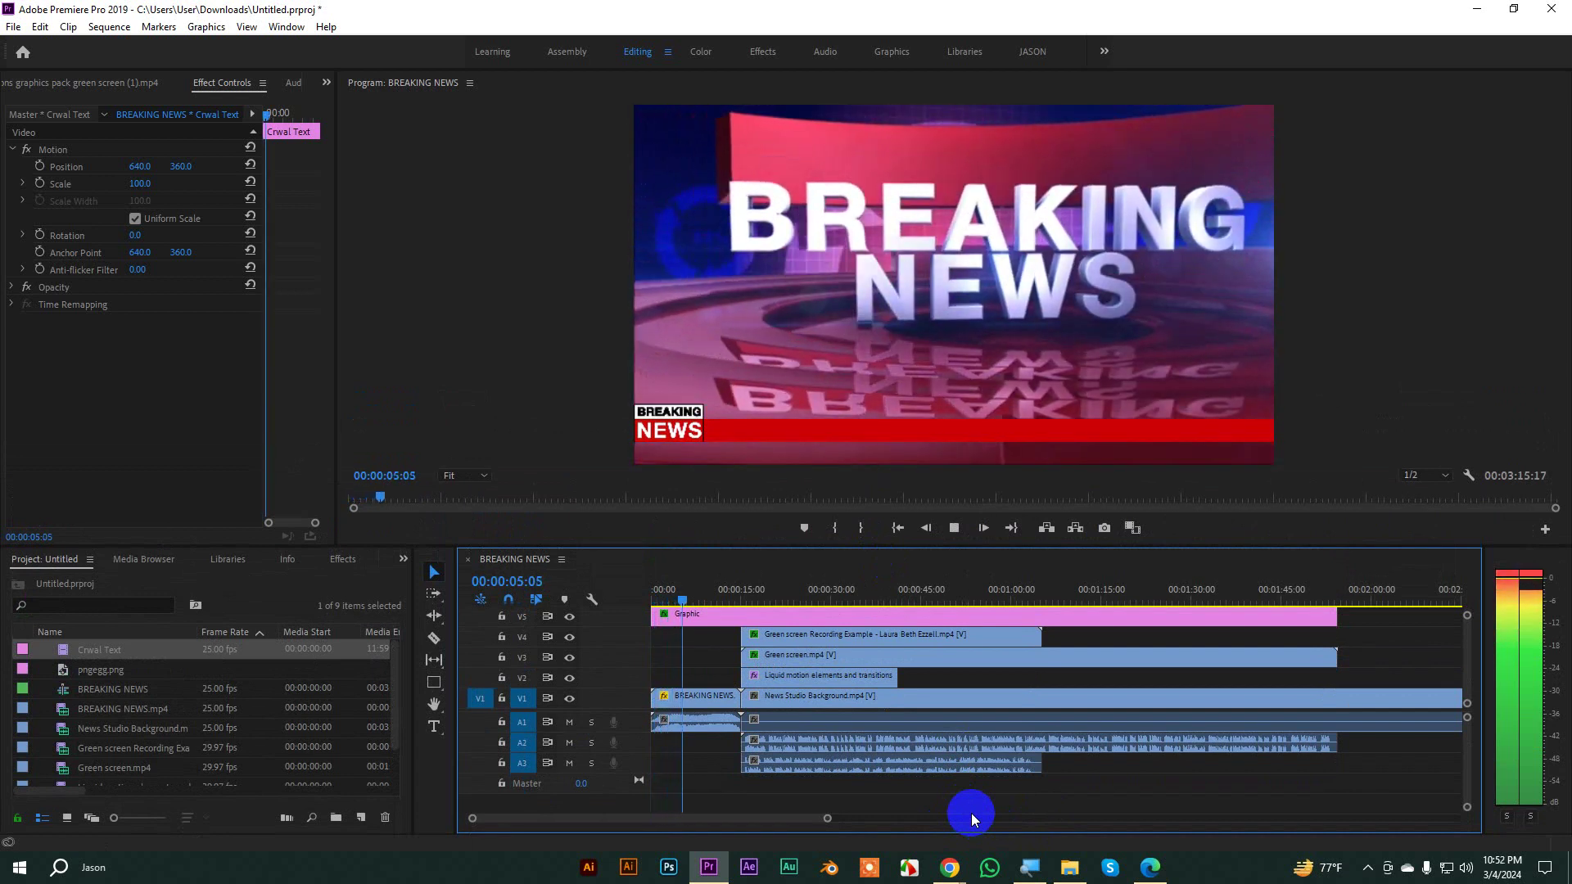
{"action": "left_click", "coordinate": [874, 542]}
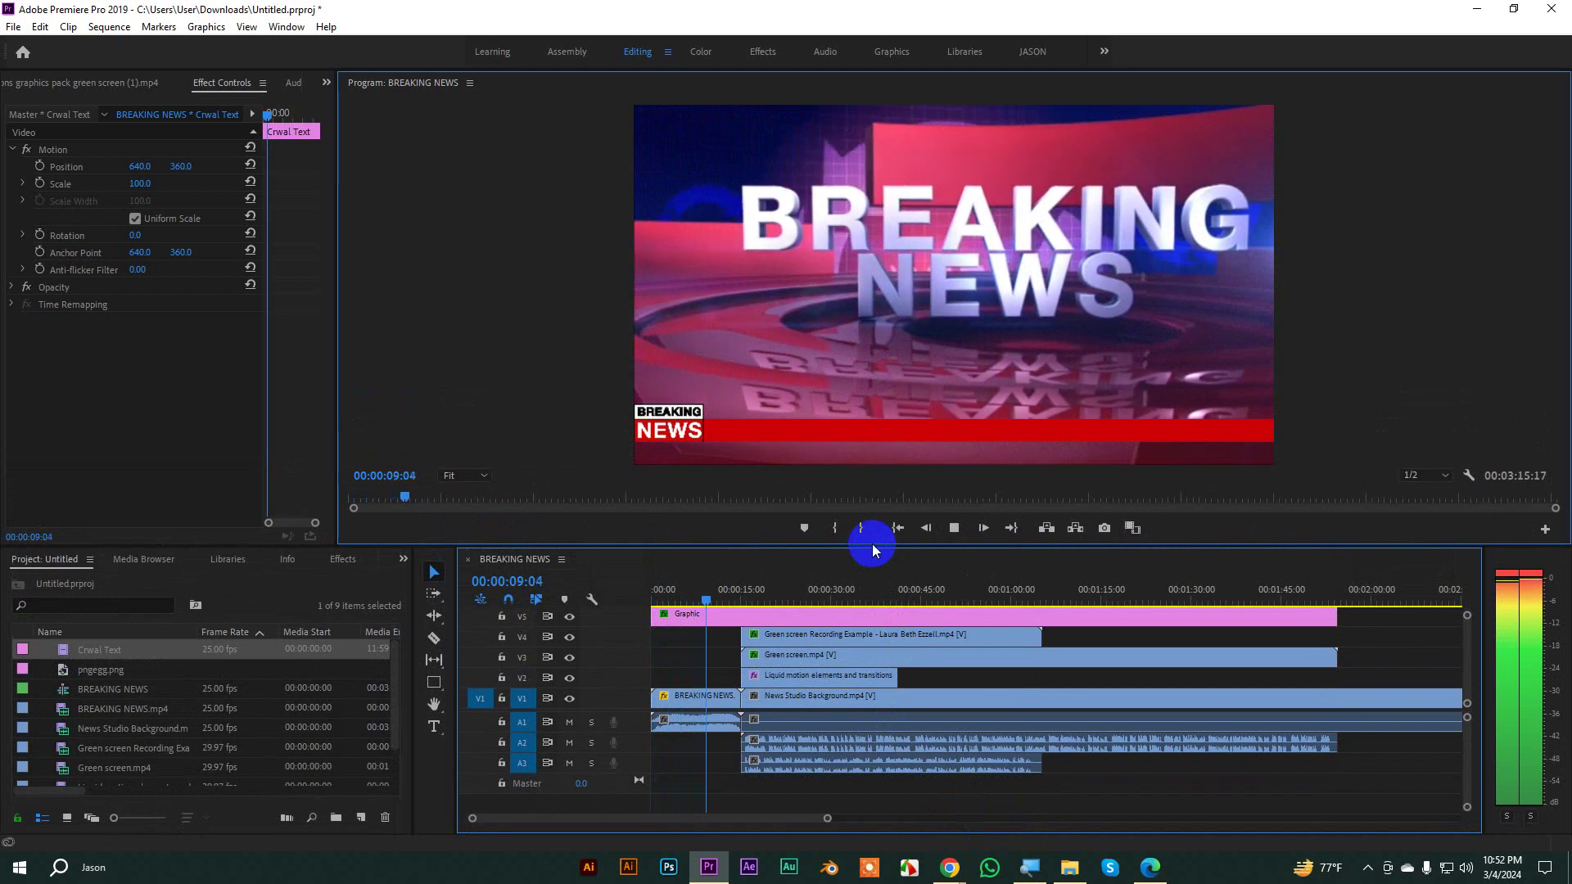
{"action": "left_click_drag", "start_coordinate": [871, 545], "coordinate": [870, 484]}
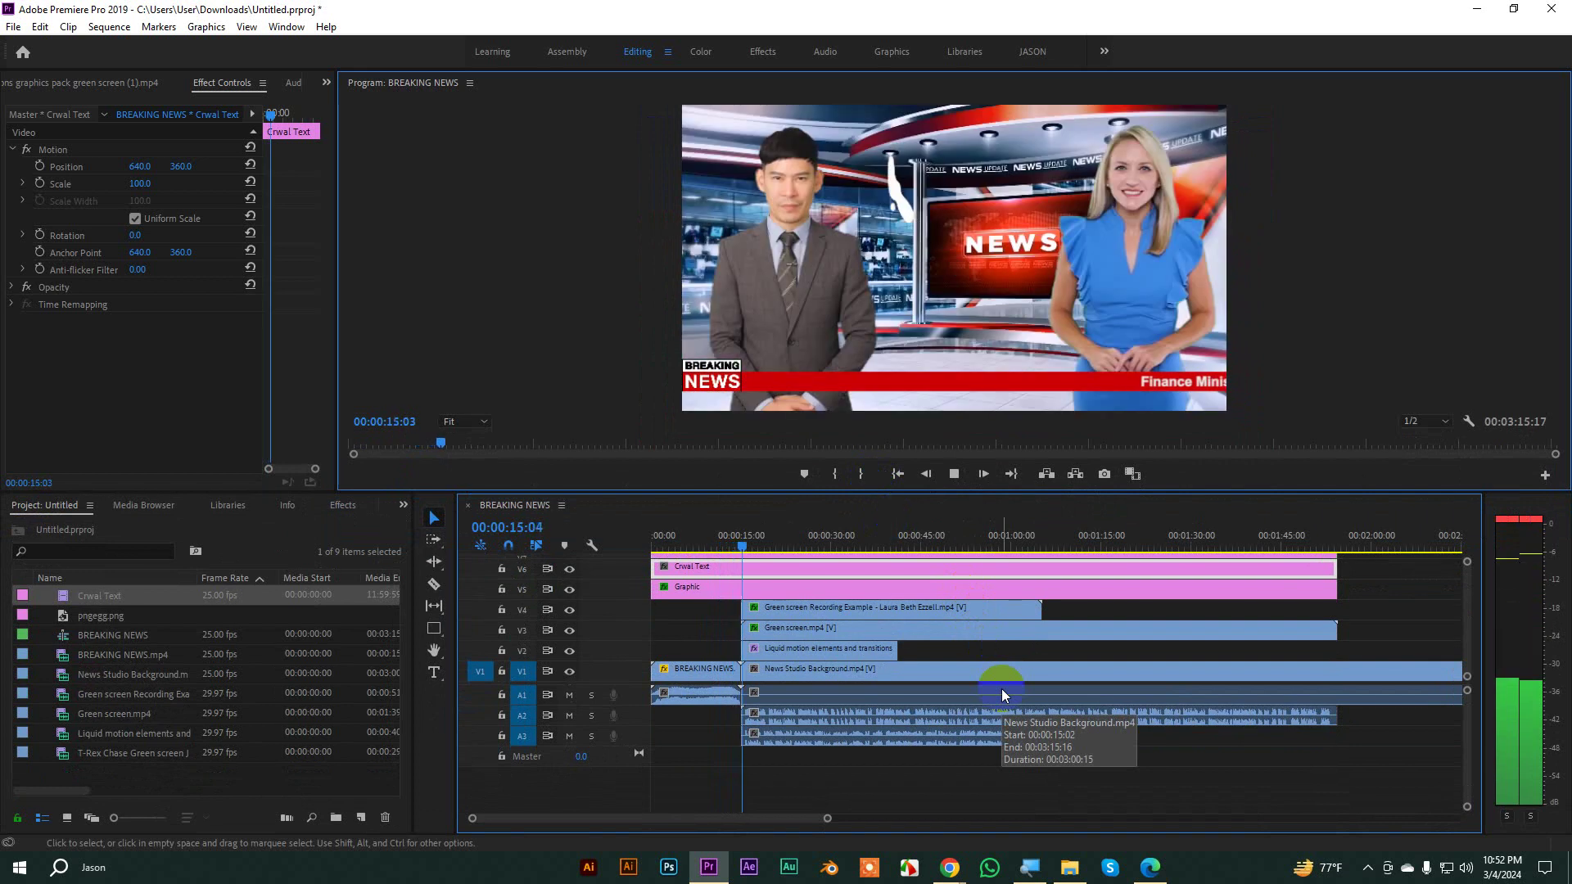
{"action": "left_click", "coordinate": [1036, 727]}
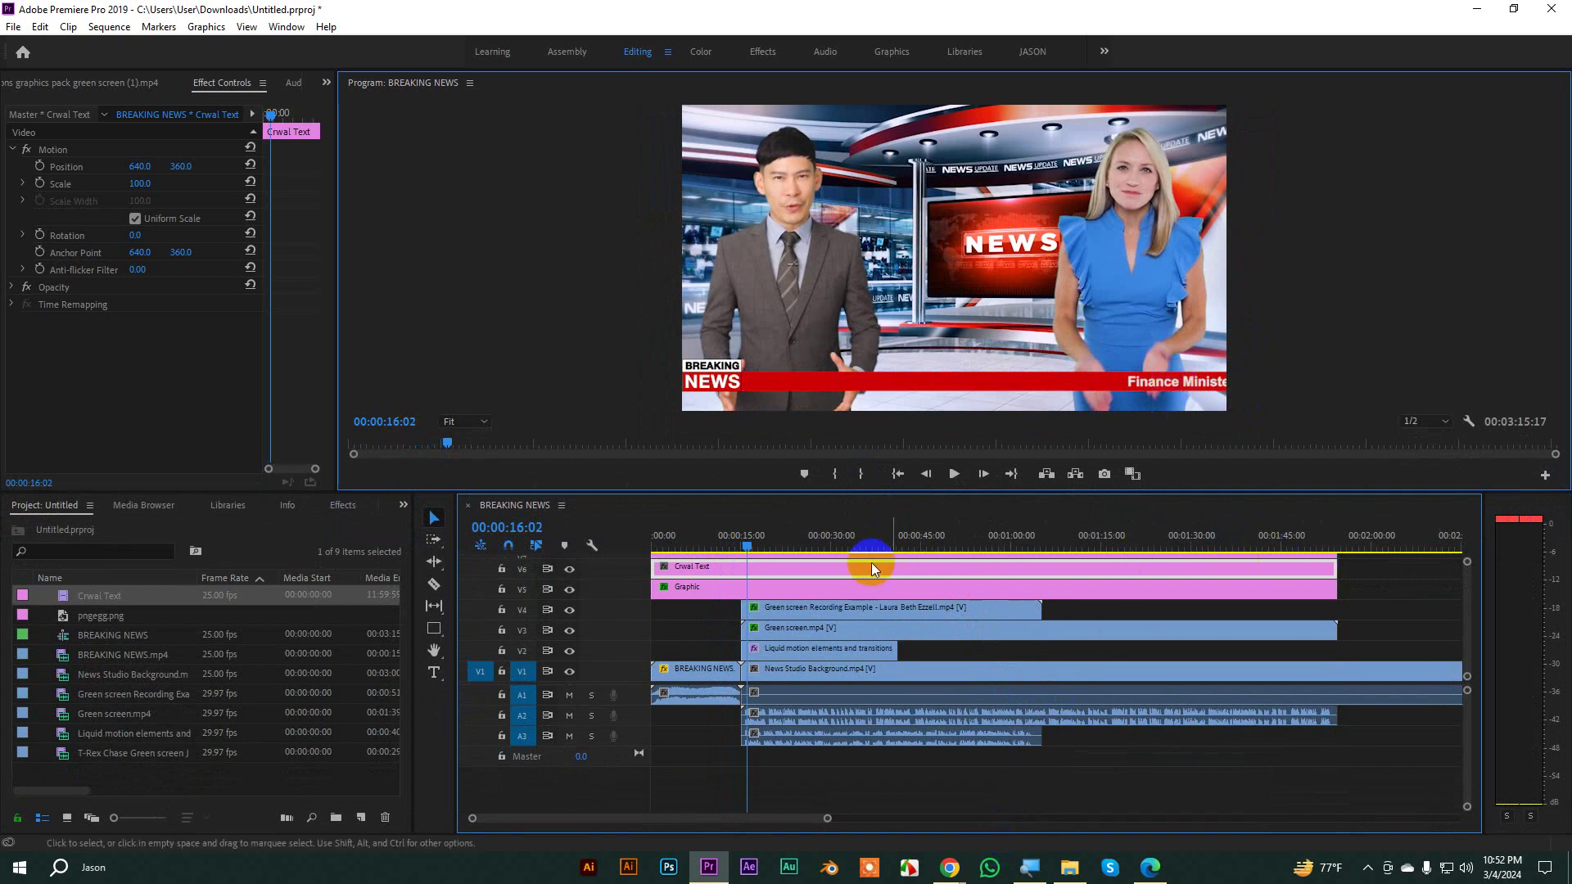
Step: Mute audio track A1
{"action": "left_click", "coordinate": [591, 696]}
{"action": "left_click", "coordinate": [589, 695]}
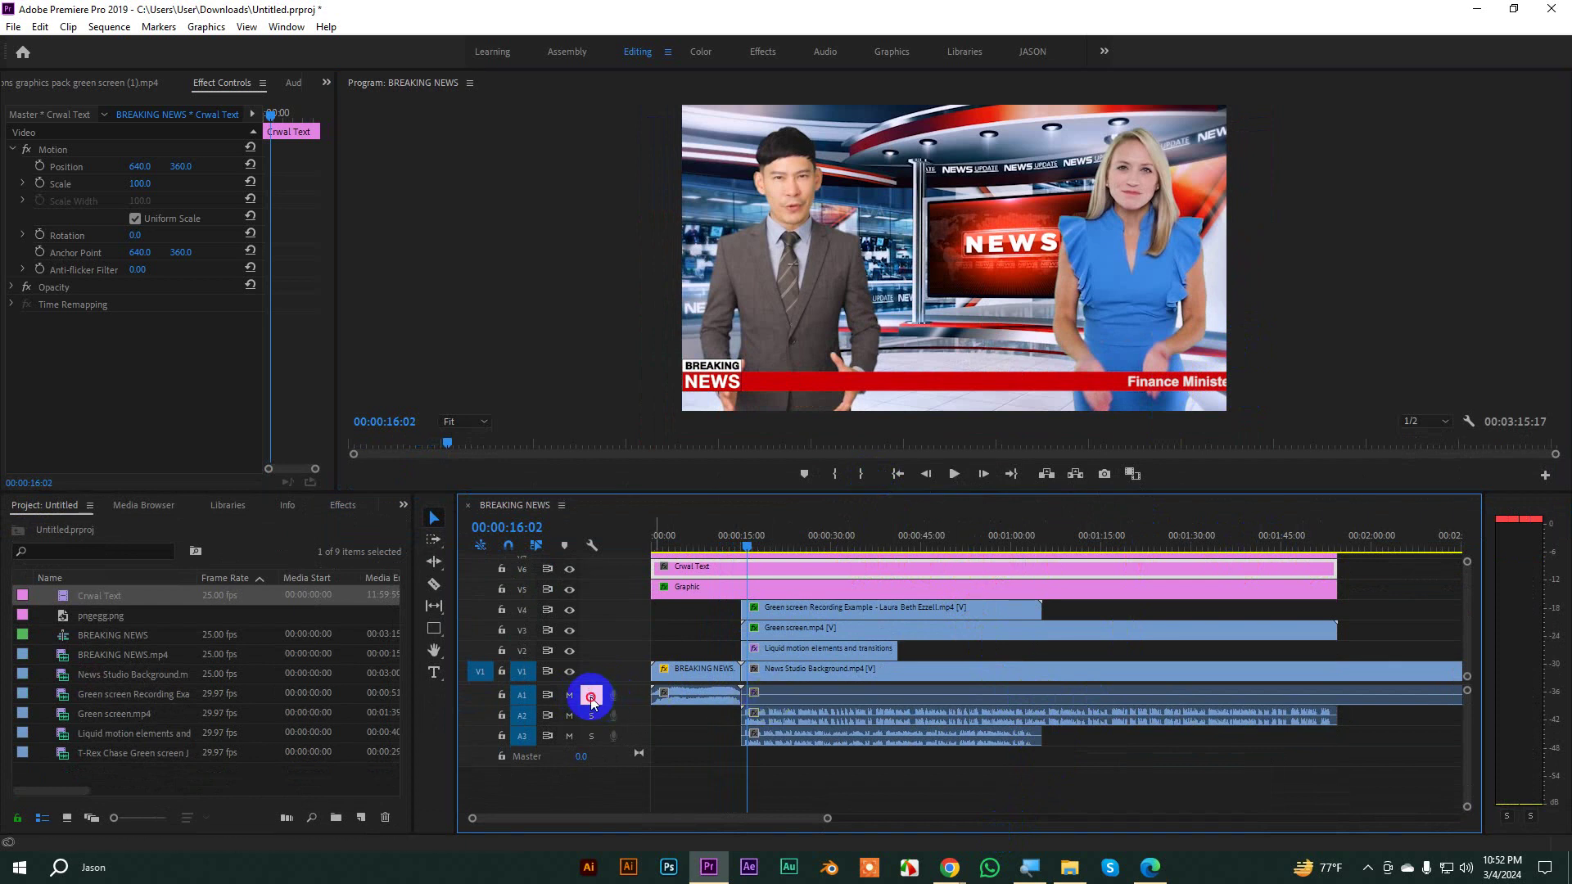
{"action": "left_click", "coordinate": [570, 697]}
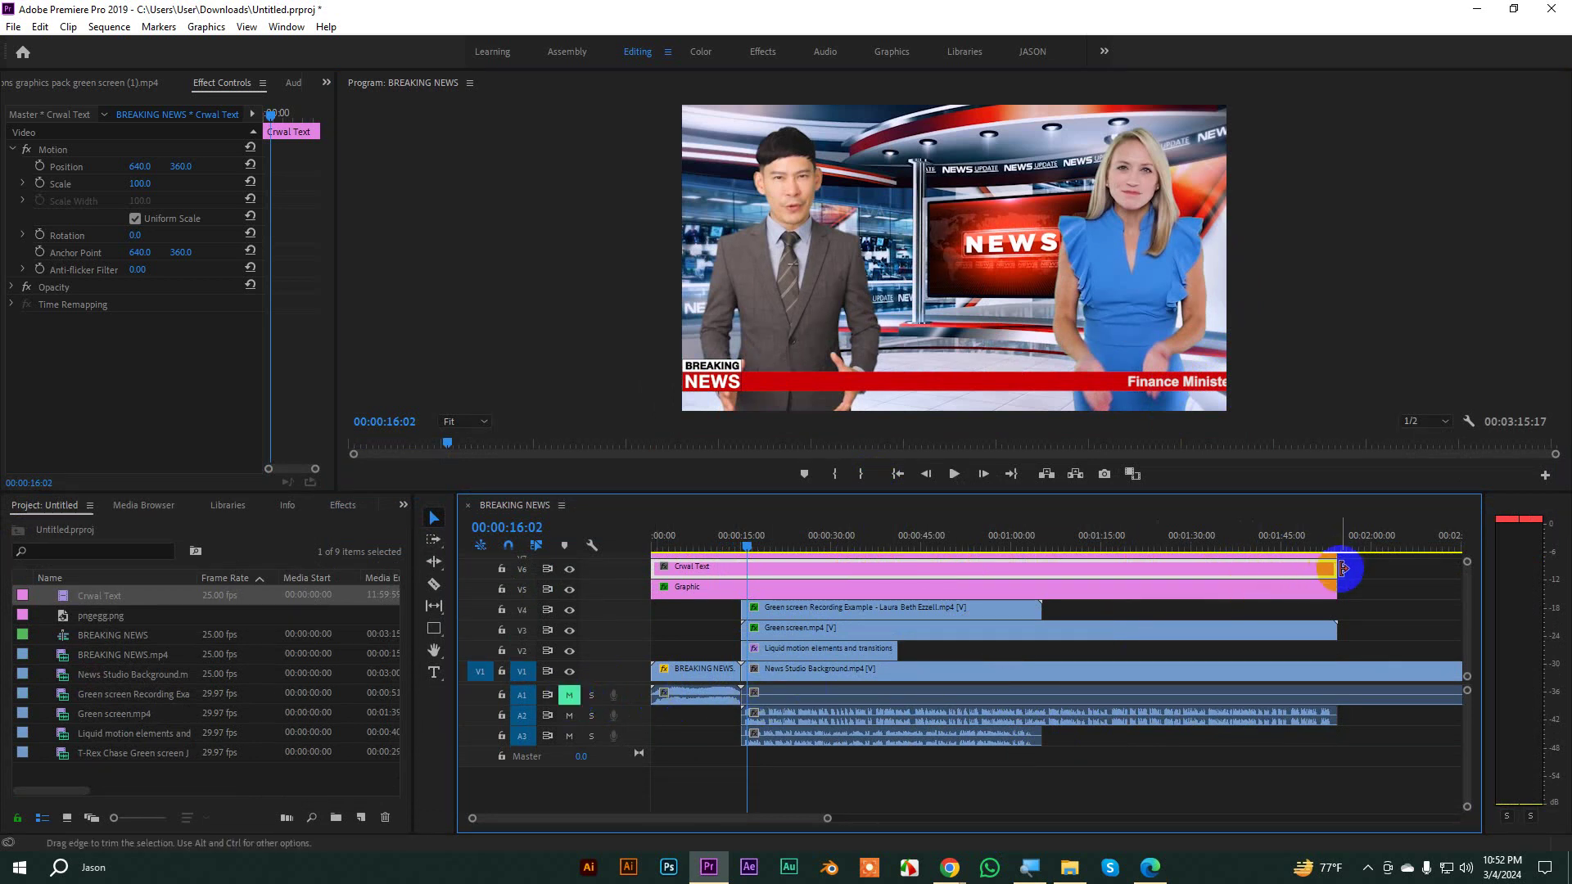
Step: Shorten the Crwal Text clip to end with the opening BREAKING NEWS clip and preview the crawl speed from the start
{"action": "left_click_drag", "start_coordinate": [1334, 569], "coordinate": [741, 583]}
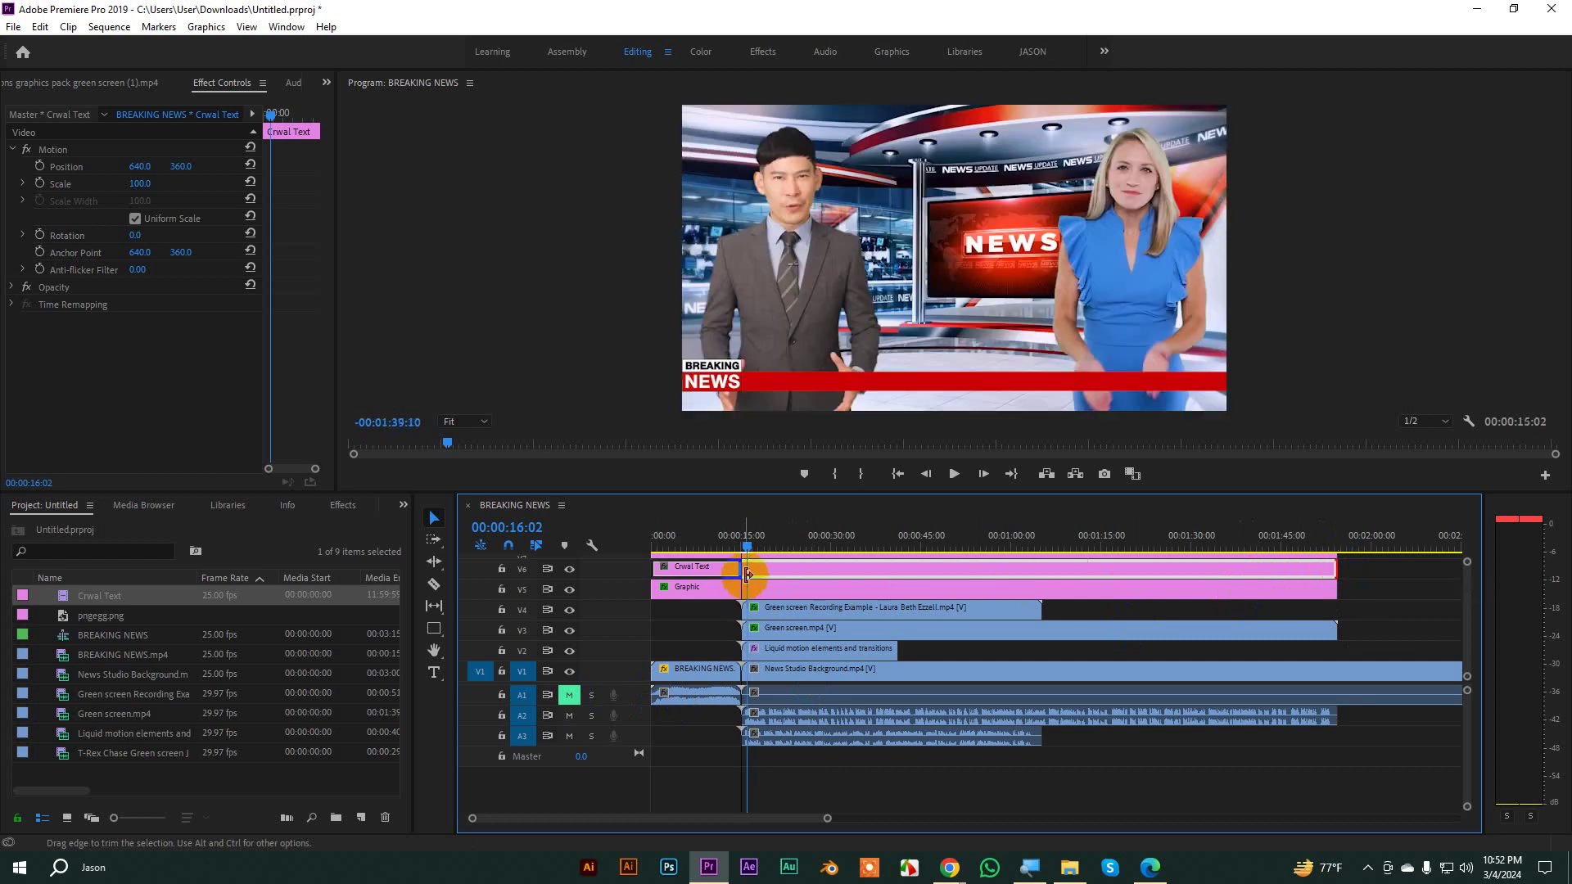
{"action": "key", "text": "Home"}
{"action": "key", "text": "space"}
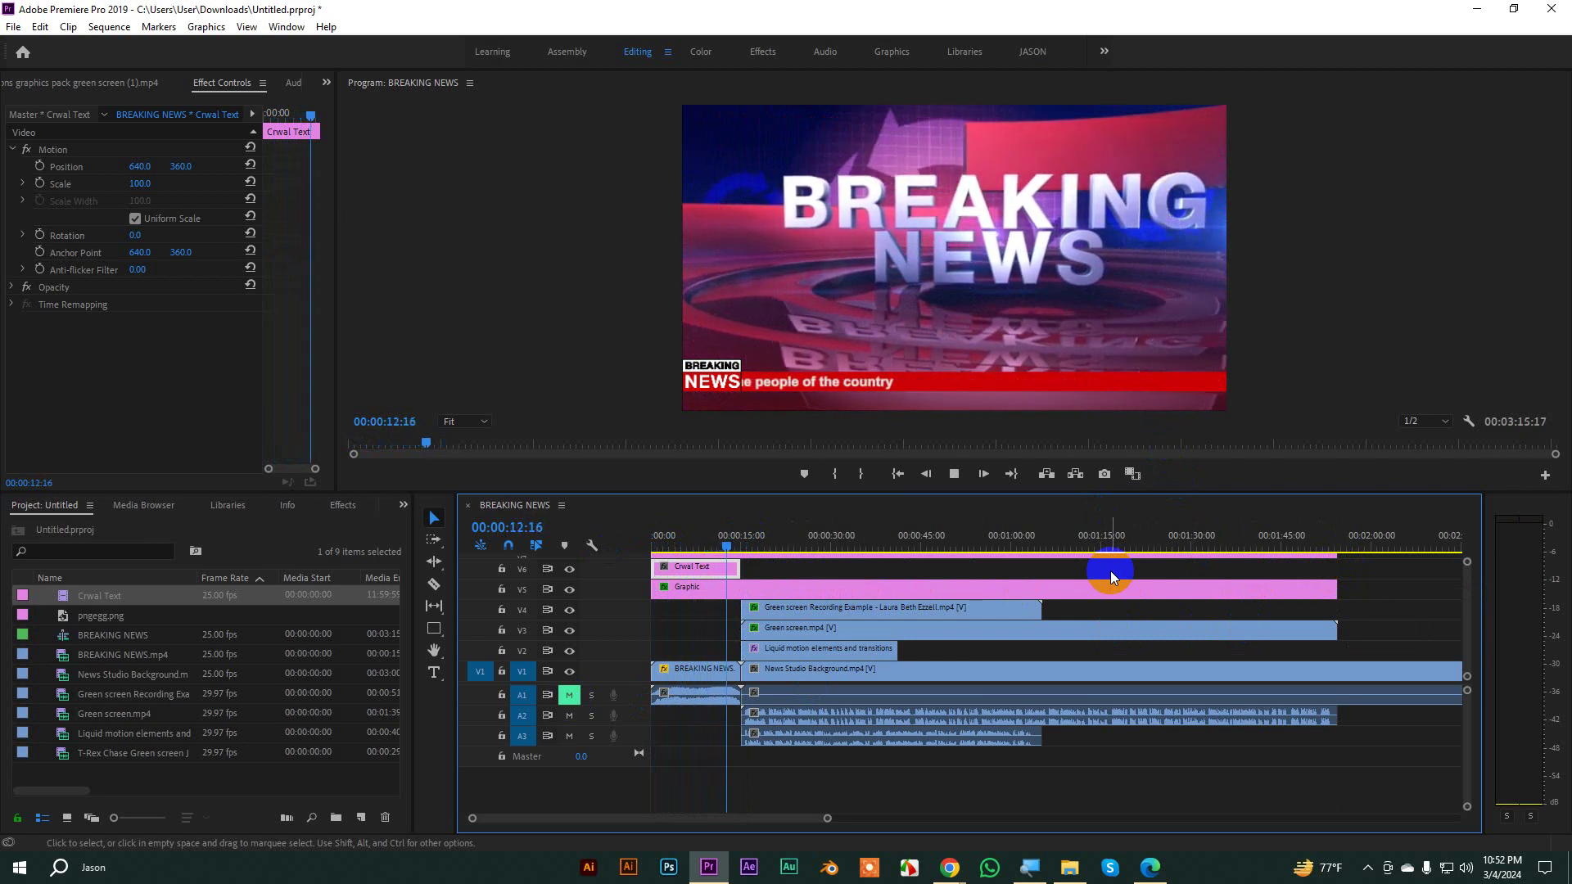
{"action": "key", "text": "space"}
Step: Lengthen the Crwal Text clip to end with the Liquid motion elements clip and play it from the start
{"action": "left_click_drag", "start_coordinate": [731, 567], "coordinate": [614, 537]}
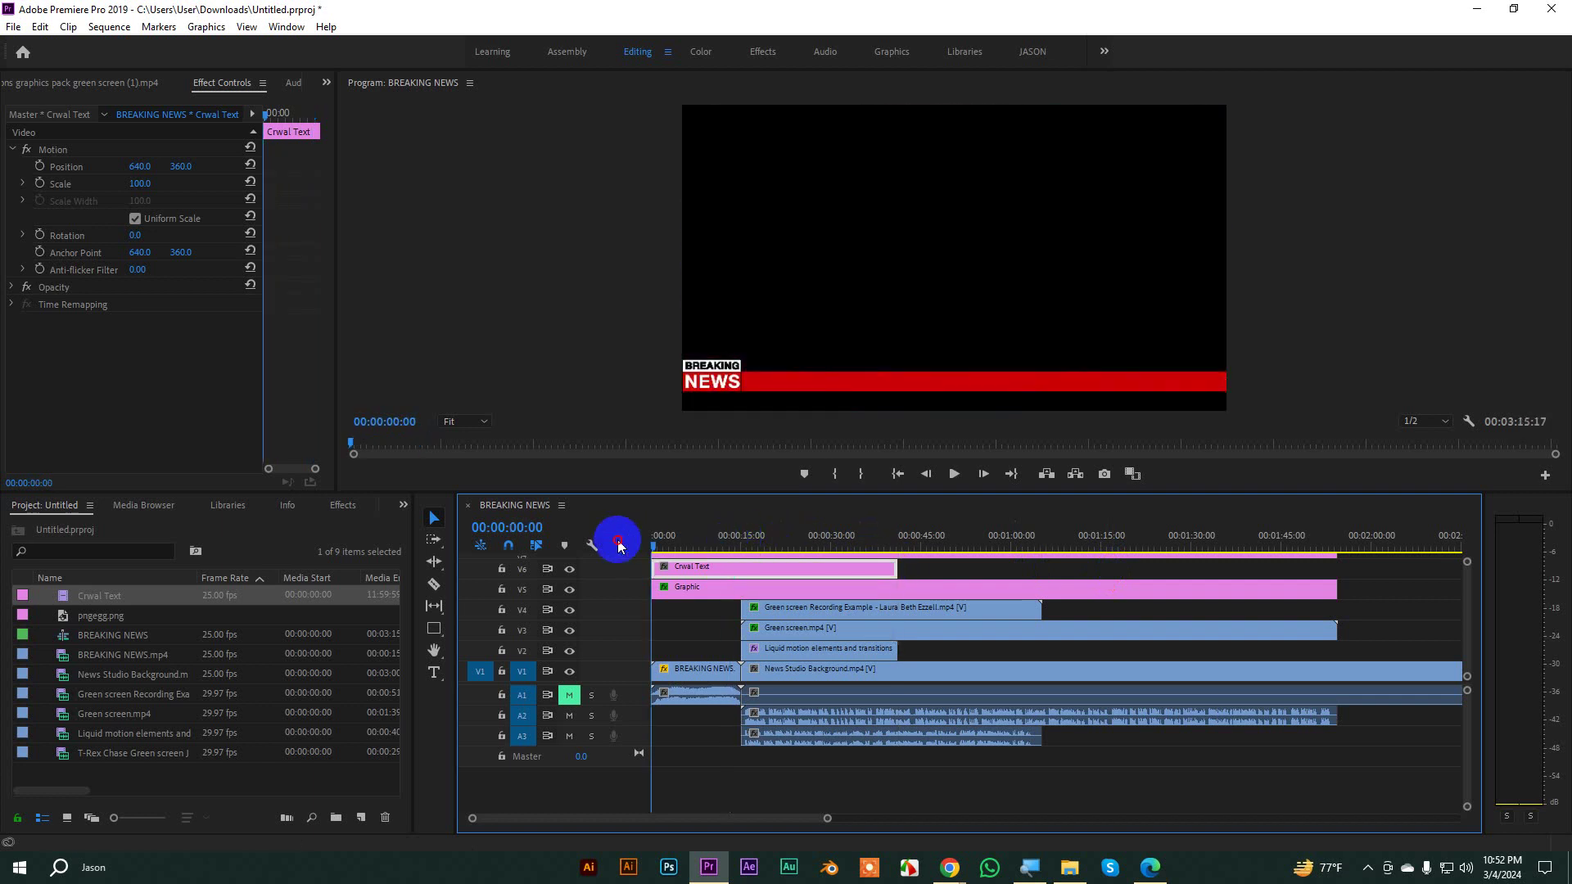
{"action": "key", "text": "space"}
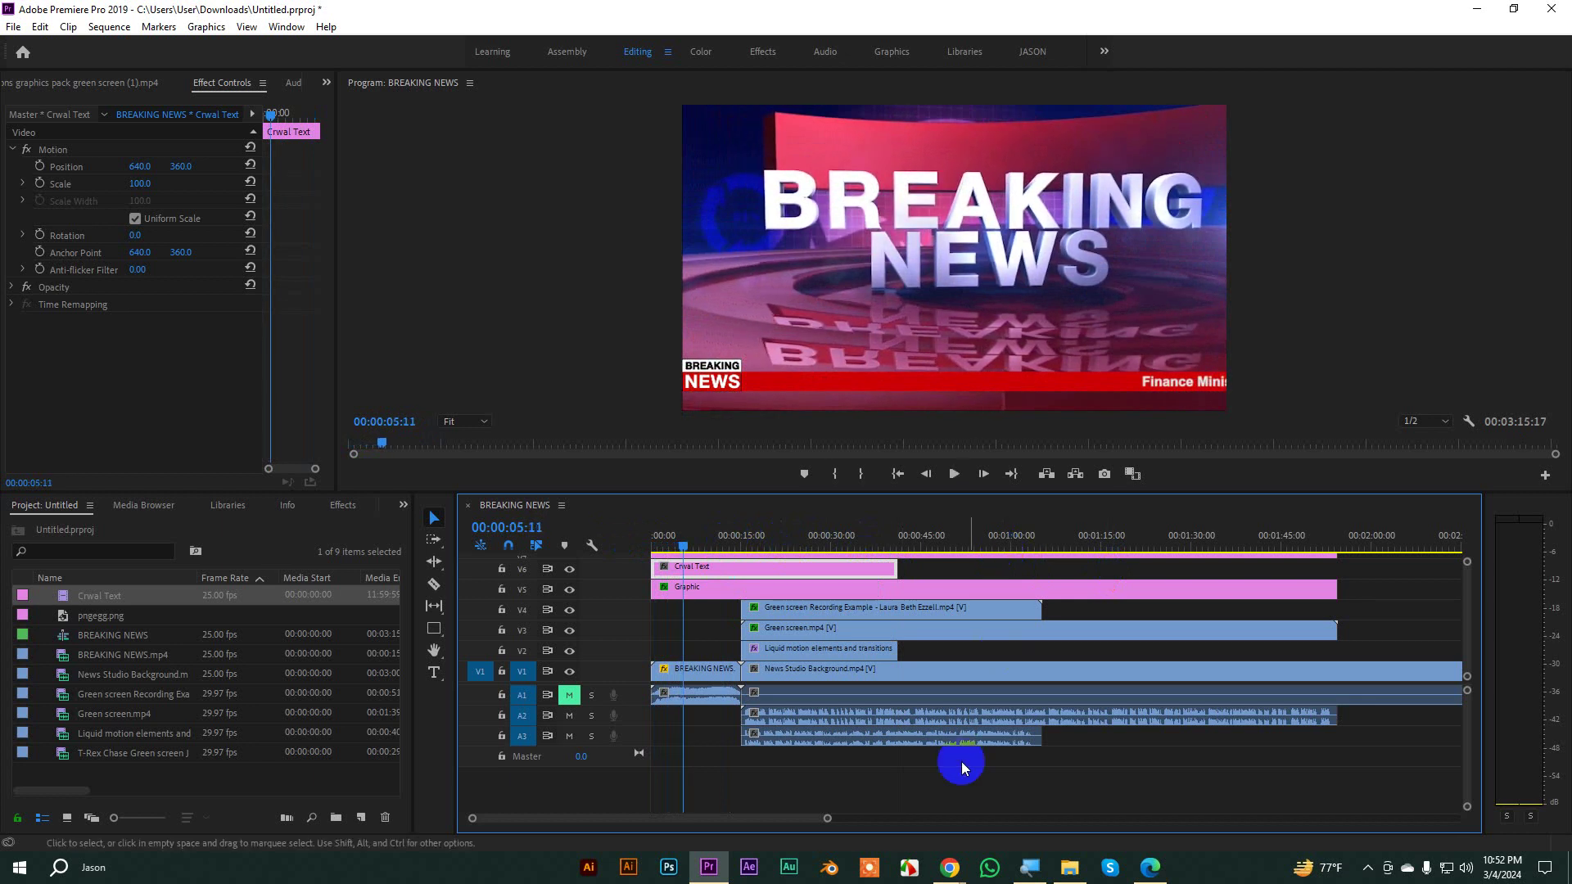
Step: Switch to The Daily Star in Chrome, copy the opinion summary beginning "The cold, hard fact is that Dhaka", and return to Premiere Pro
{"action": "mouse_move", "coordinate": [950, 866]}
{"action": "left_click", "coordinate": [877, 806]}
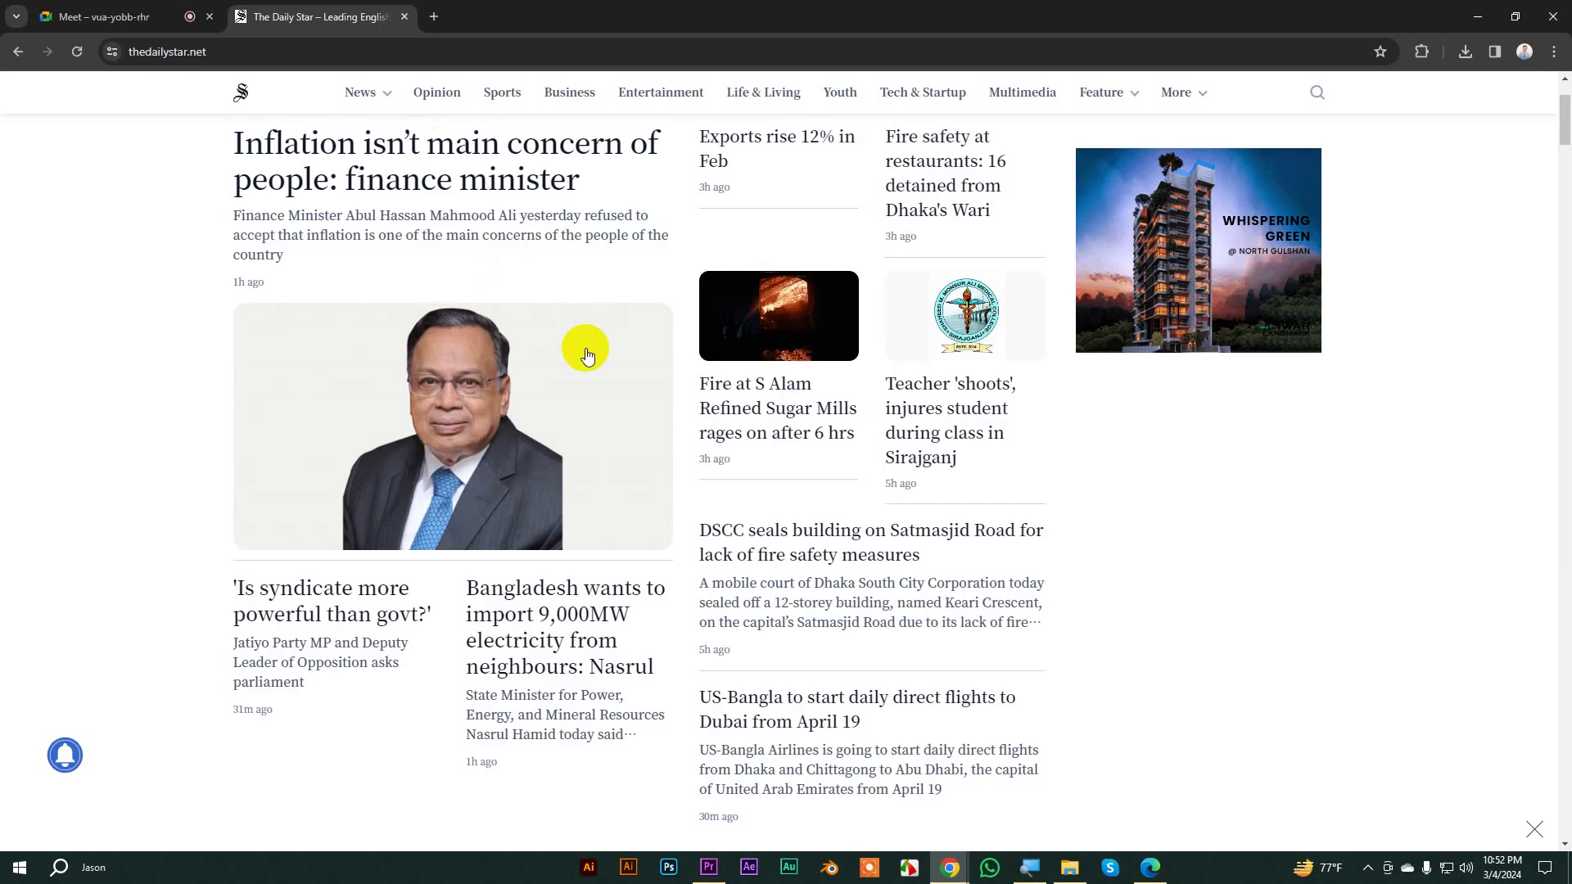
{"action": "scroll", "coordinate": [571, 377], "scroll_direction": "down", "scroll_amount": 2}
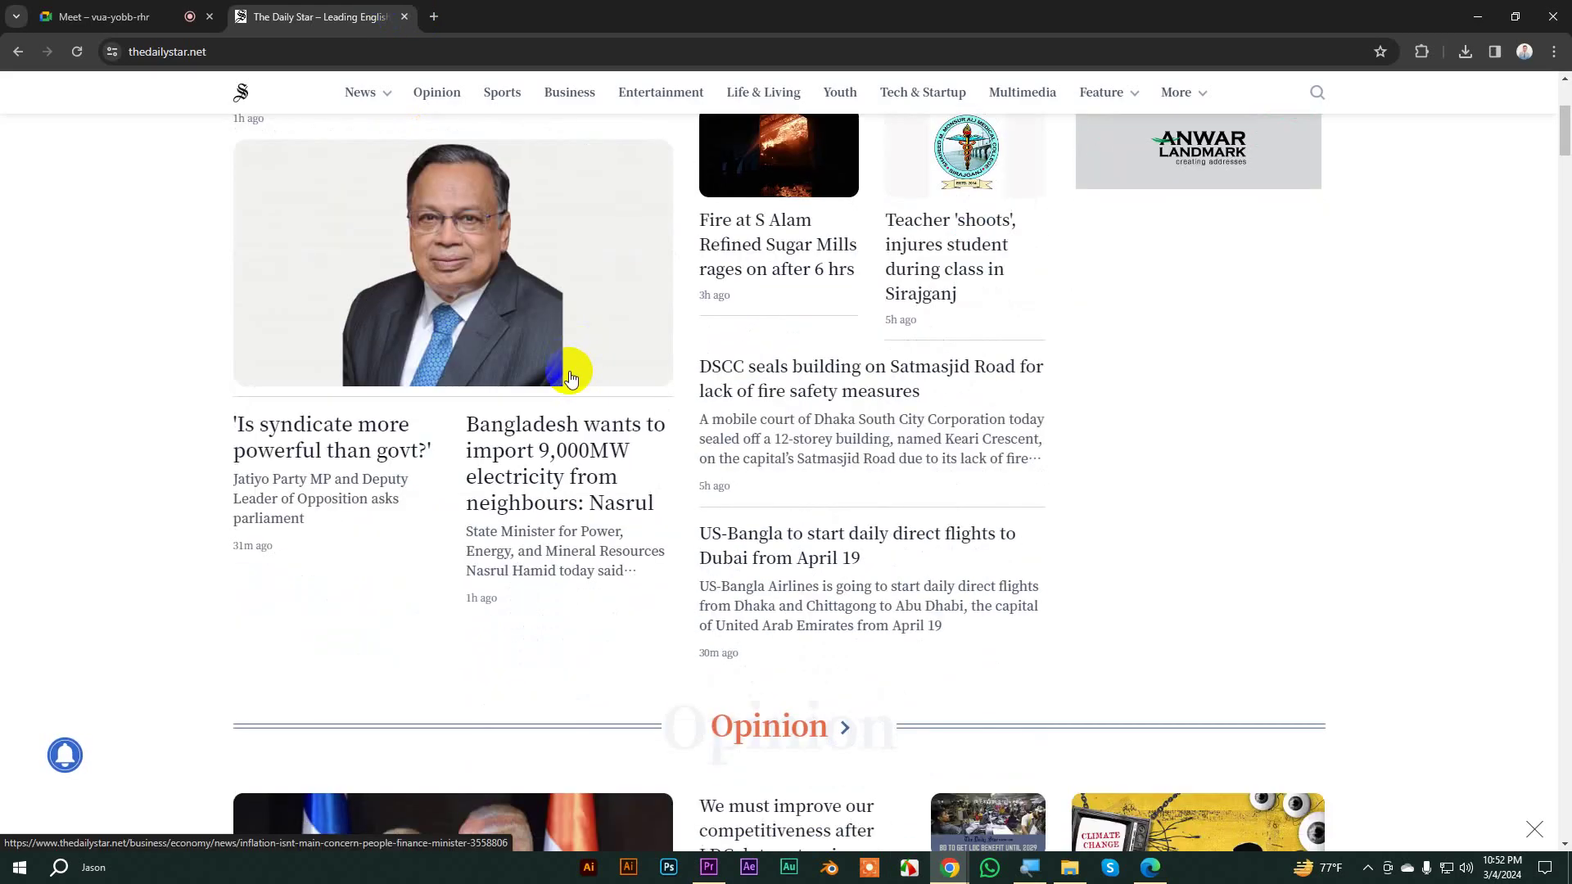
{"action": "scroll", "coordinate": [698, 422], "scroll_direction": "down", "scroll_amount": 7}
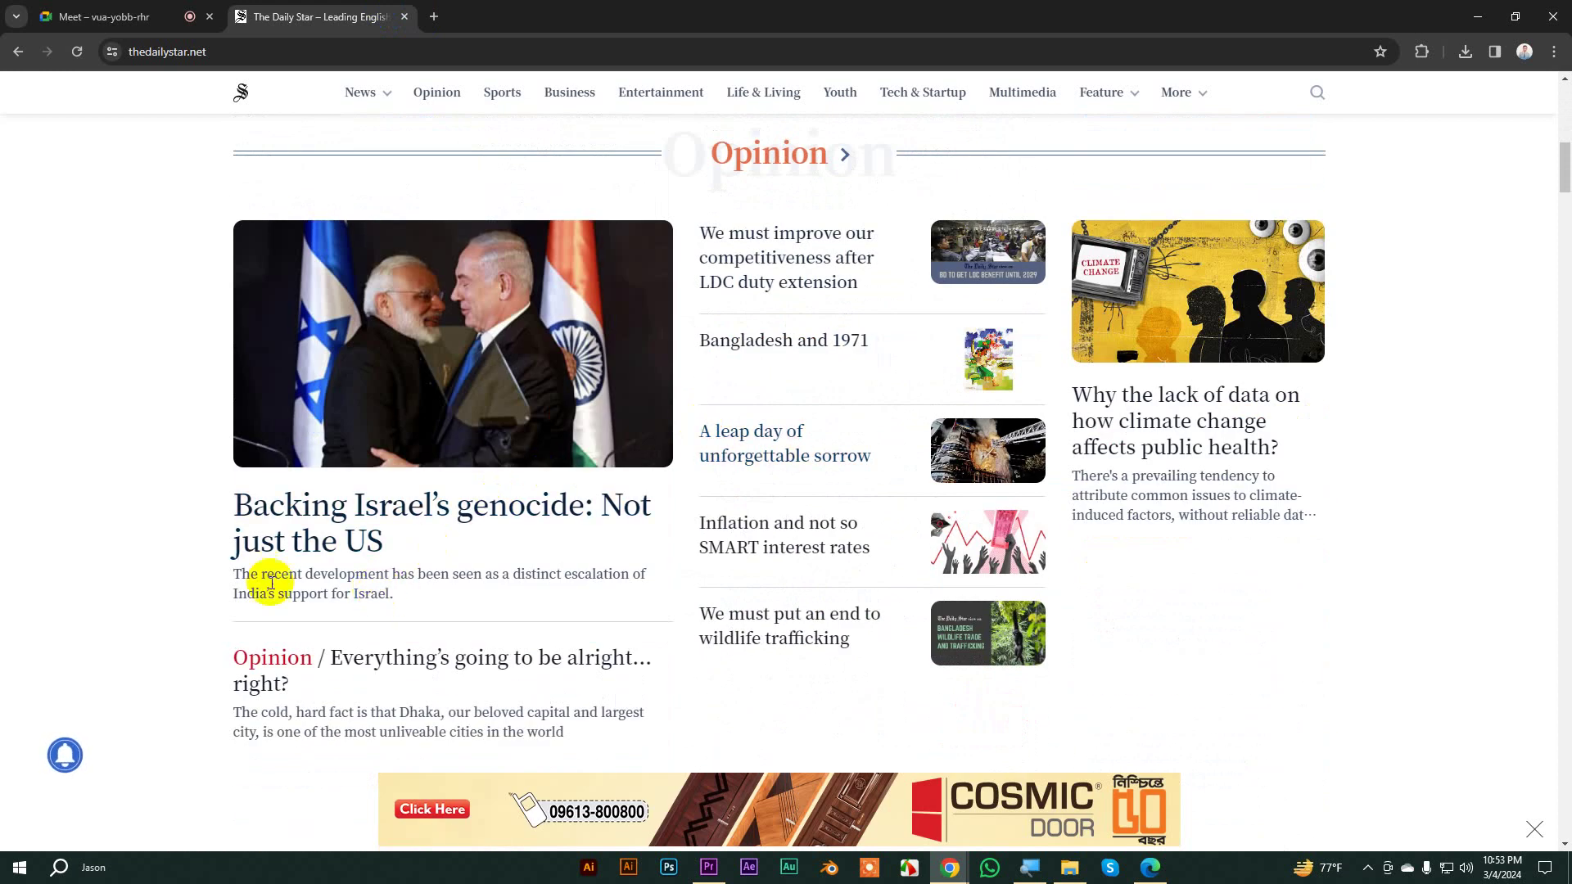
{"action": "left_click_drag", "start_coordinate": [237, 577], "coordinate": [403, 600]}
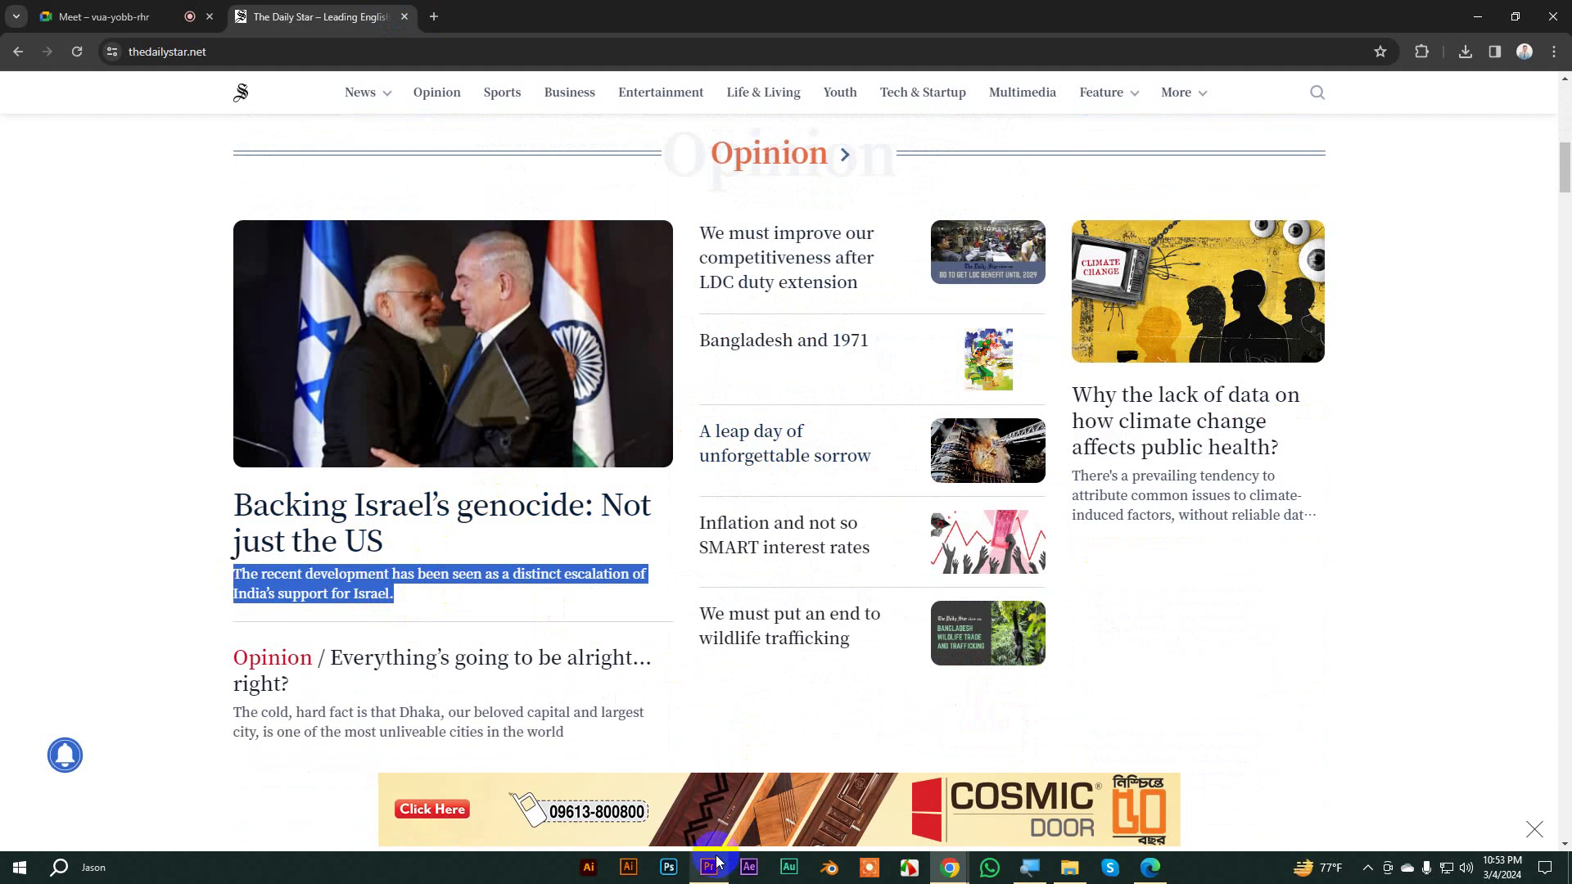
{"action": "left_click_drag", "start_coordinate": [235, 711], "coordinate": [575, 747]}
{"action": "key", "text": "super+c"}
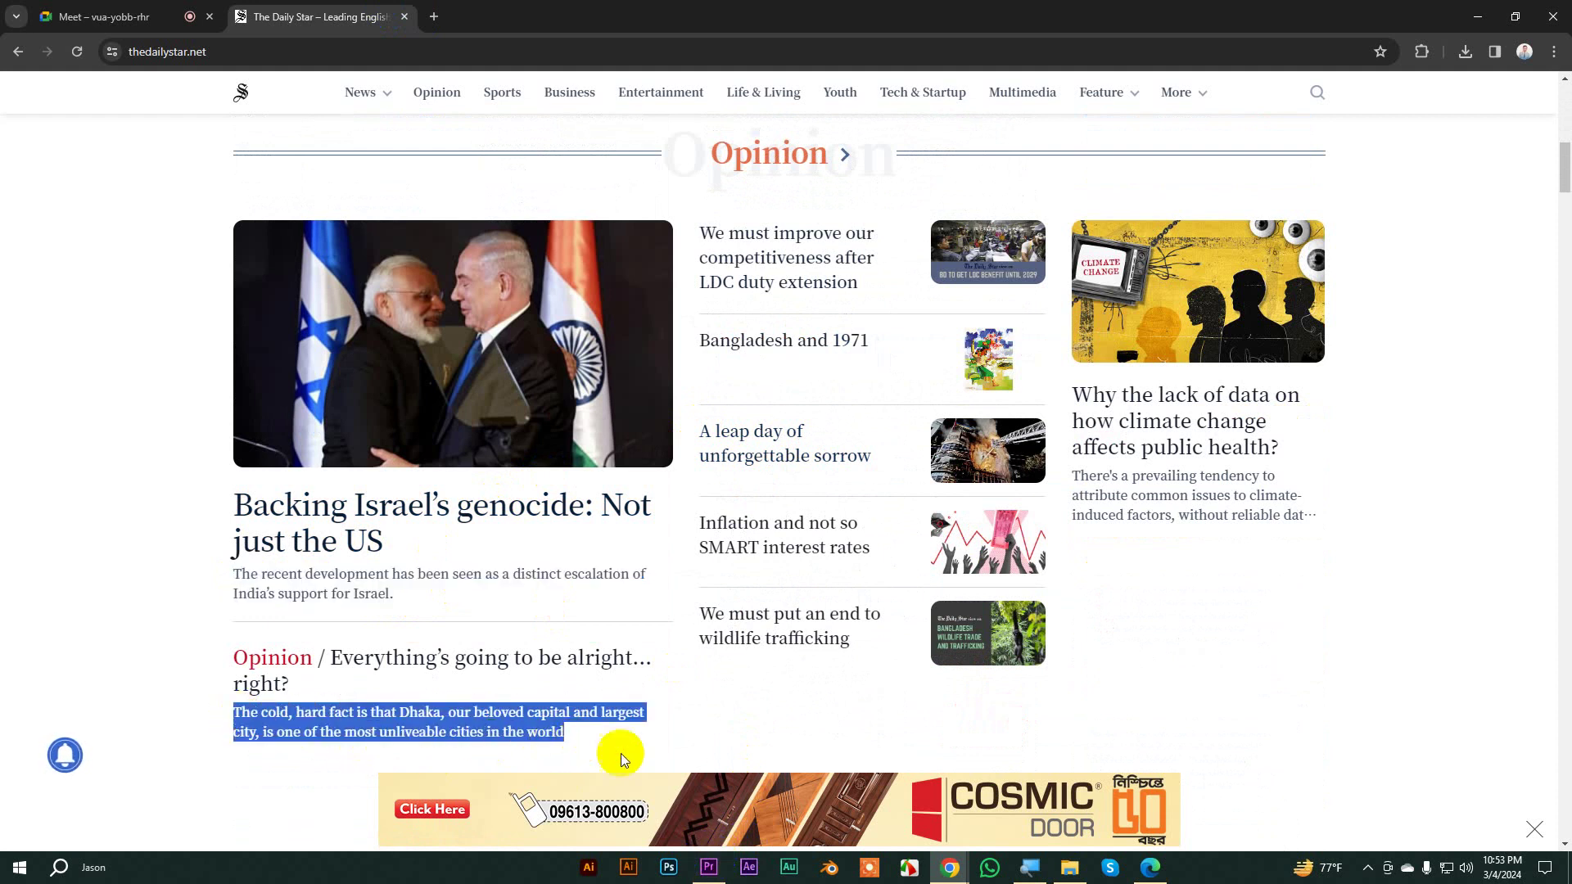
{"action": "left_click", "coordinate": [709, 867]}
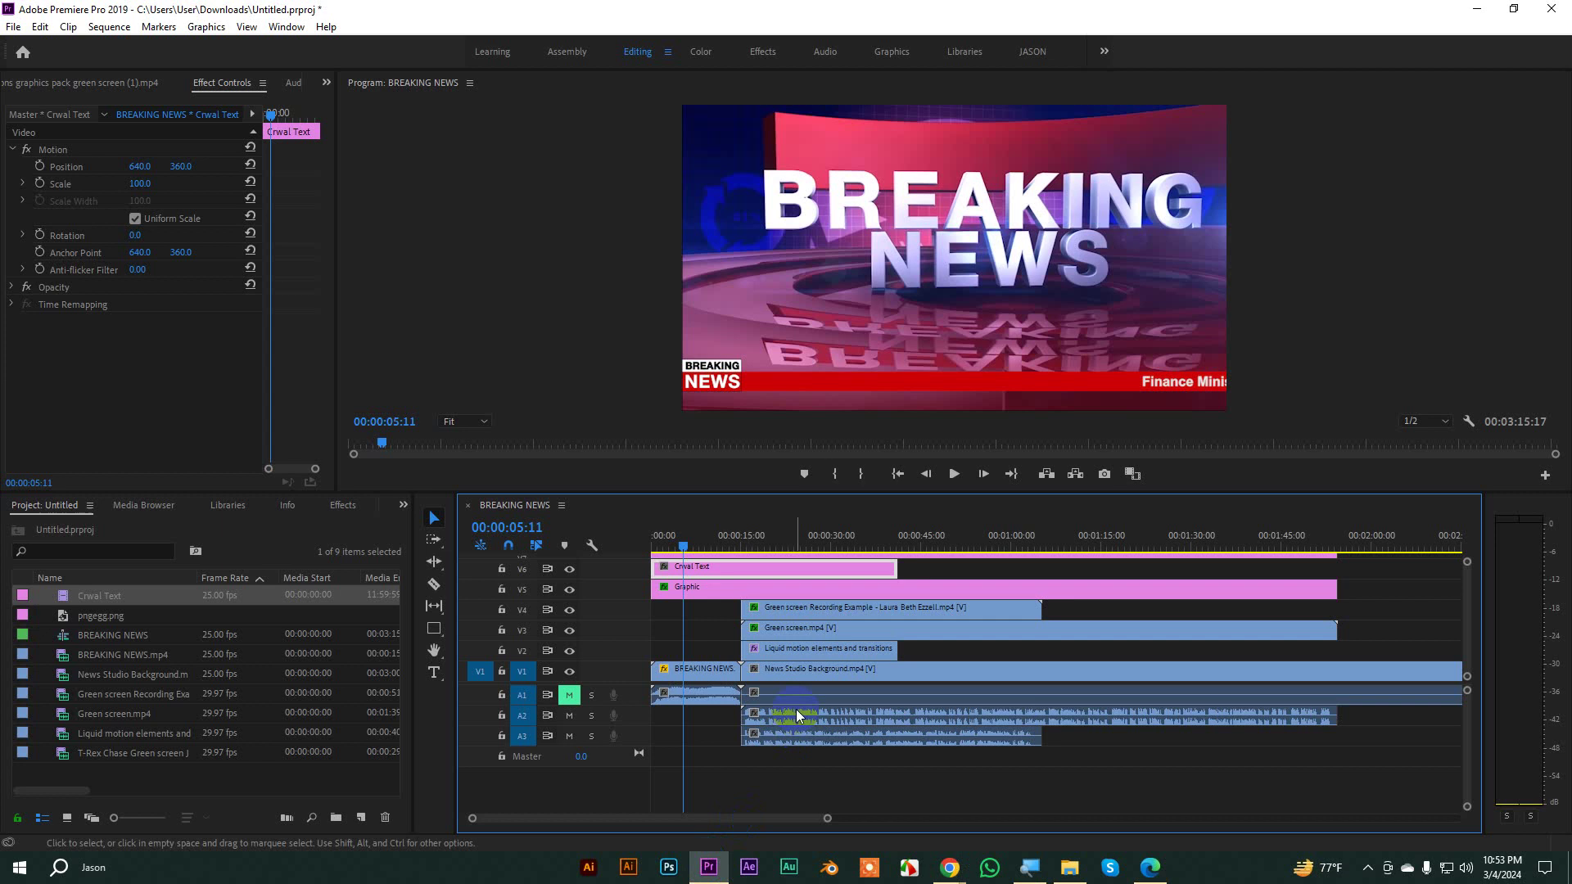
Step: Lengthen the Crwal Text clip to end with the Green screen.mp4 clip and open its title for editing
{"action": "left_click", "coordinate": [851, 613]}
{"action": "left_click", "coordinate": [901, 566]}
{"action": "left_click_drag", "start_coordinate": [897, 567], "coordinate": [1336, 566]}
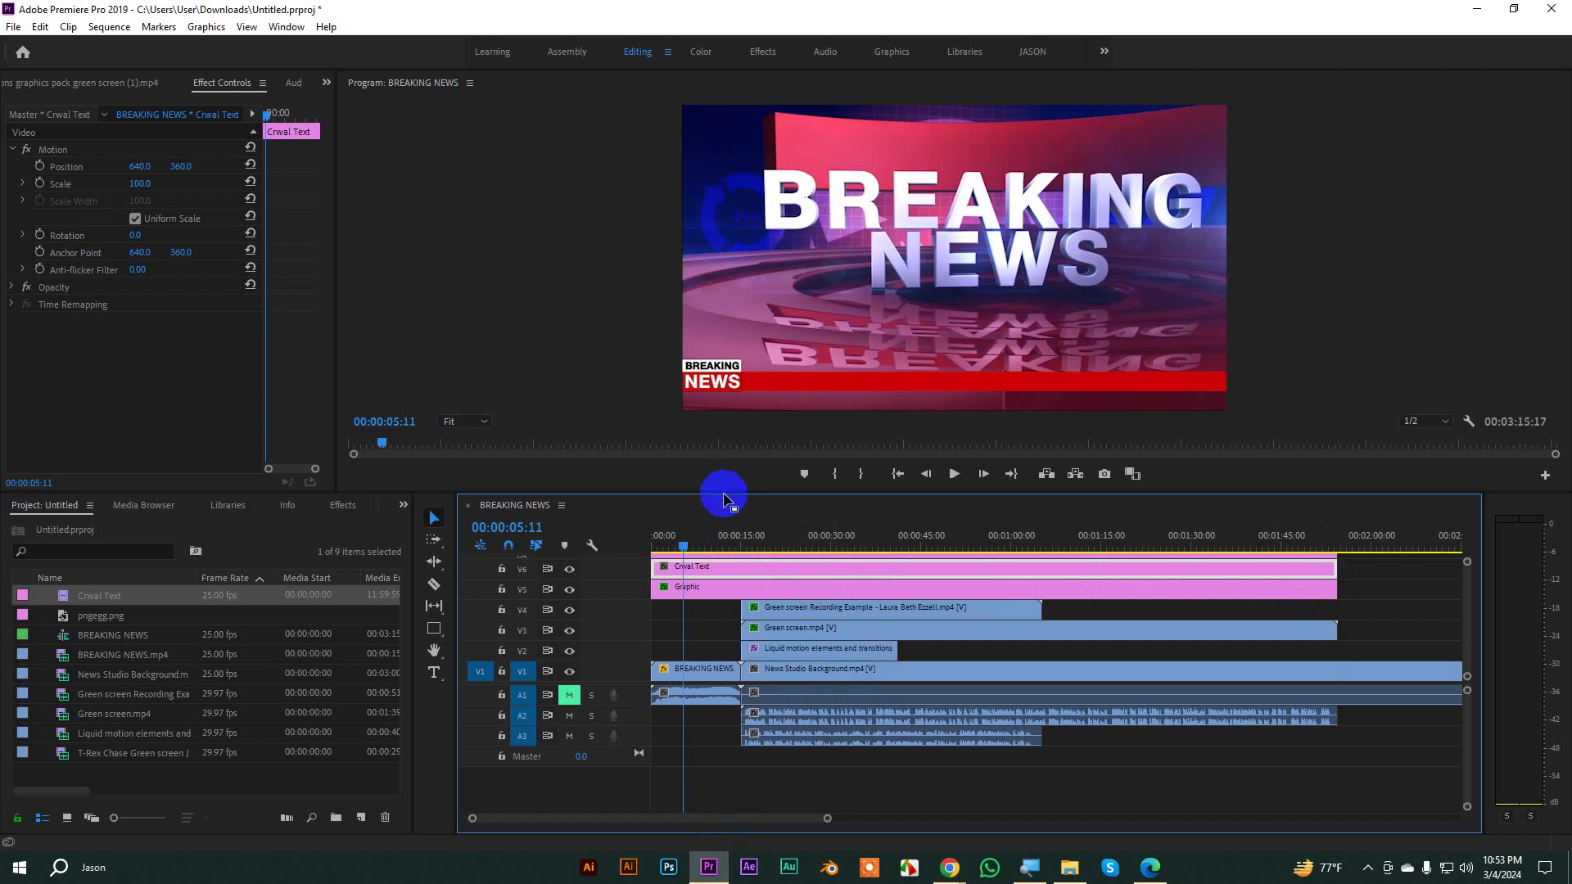
{"action": "left_click_drag", "start_coordinate": [727, 440], "coordinate": [727, 438]}
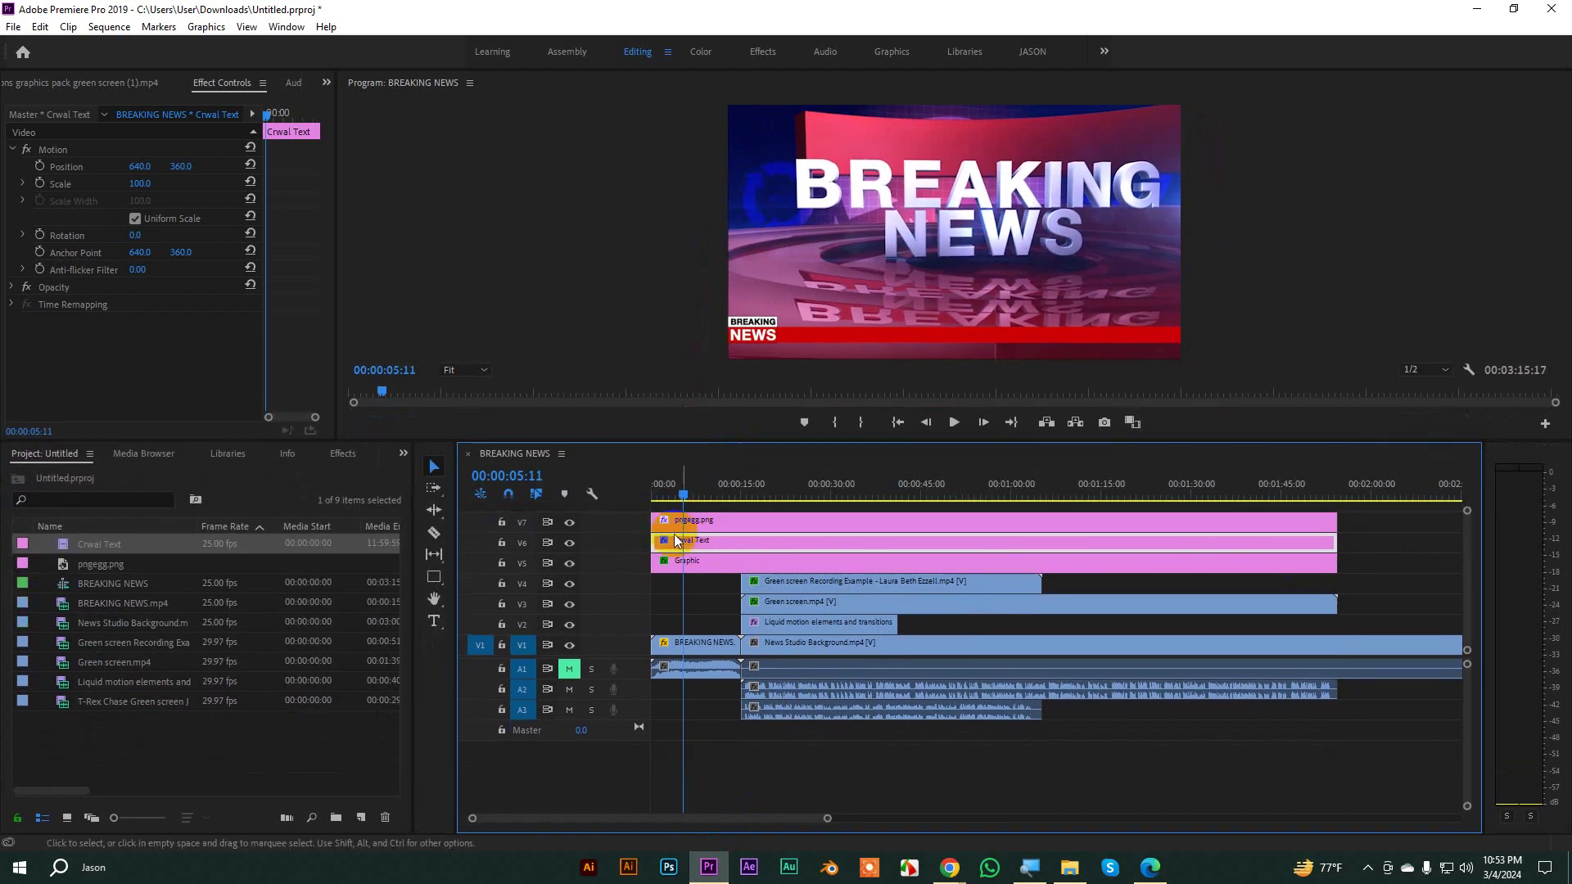
{"action": "double_click", "coordinate": [671, 543]}
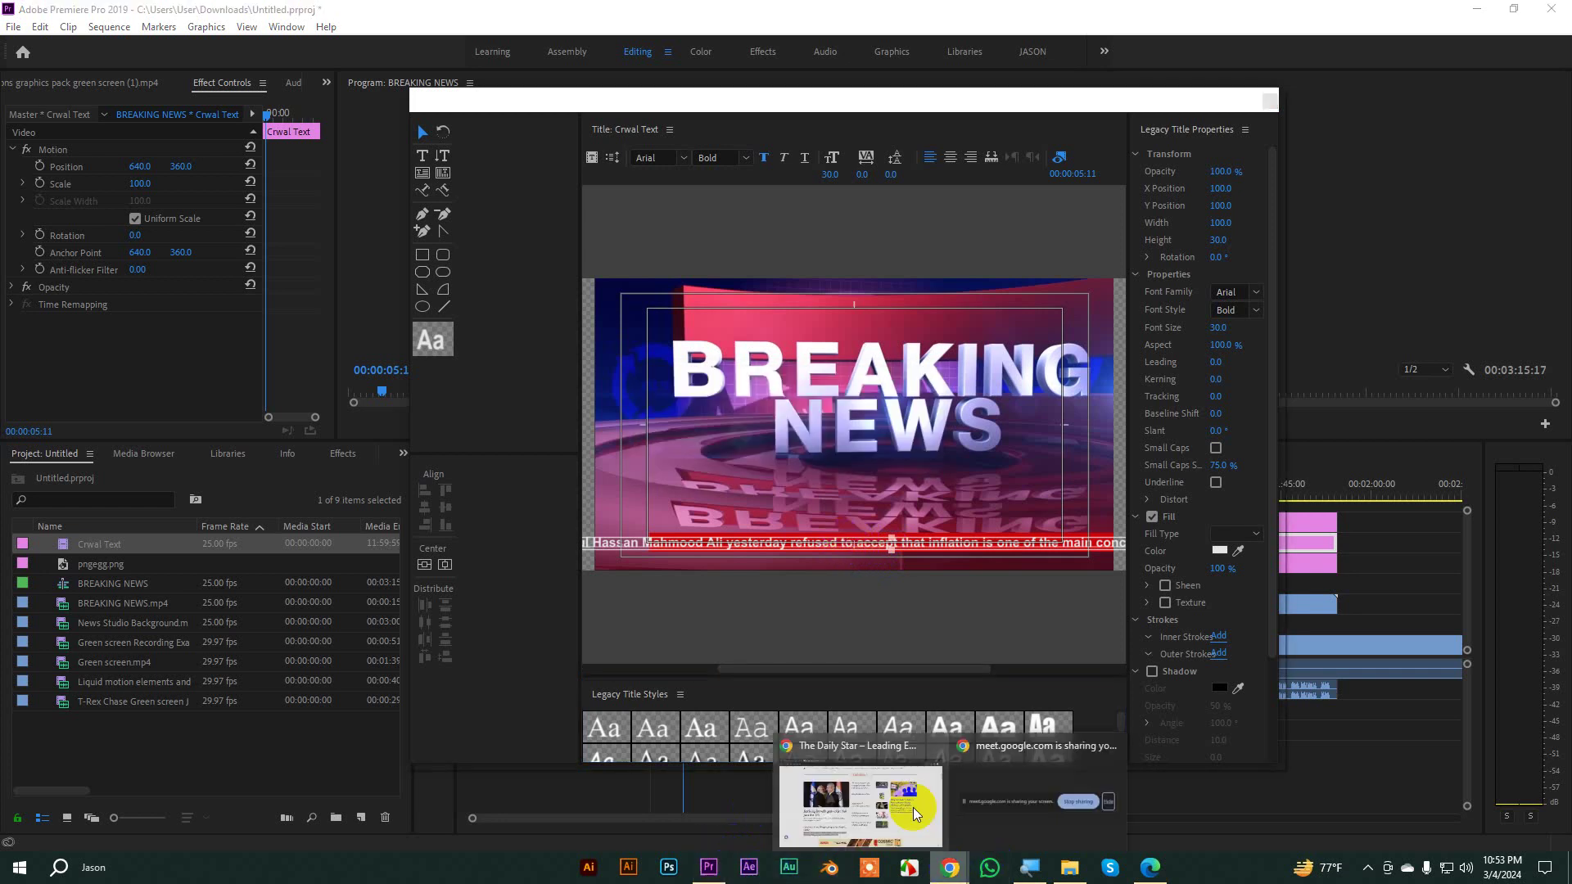
Step: Switch to Chrome, open Google Translate in a new tab, and paste the Finance Minister inflation summary from the clipboard history
{"action": "left_click", "coordinate": [864, 815]}
{"action": "left_click", "coordinate": [432, 18]}
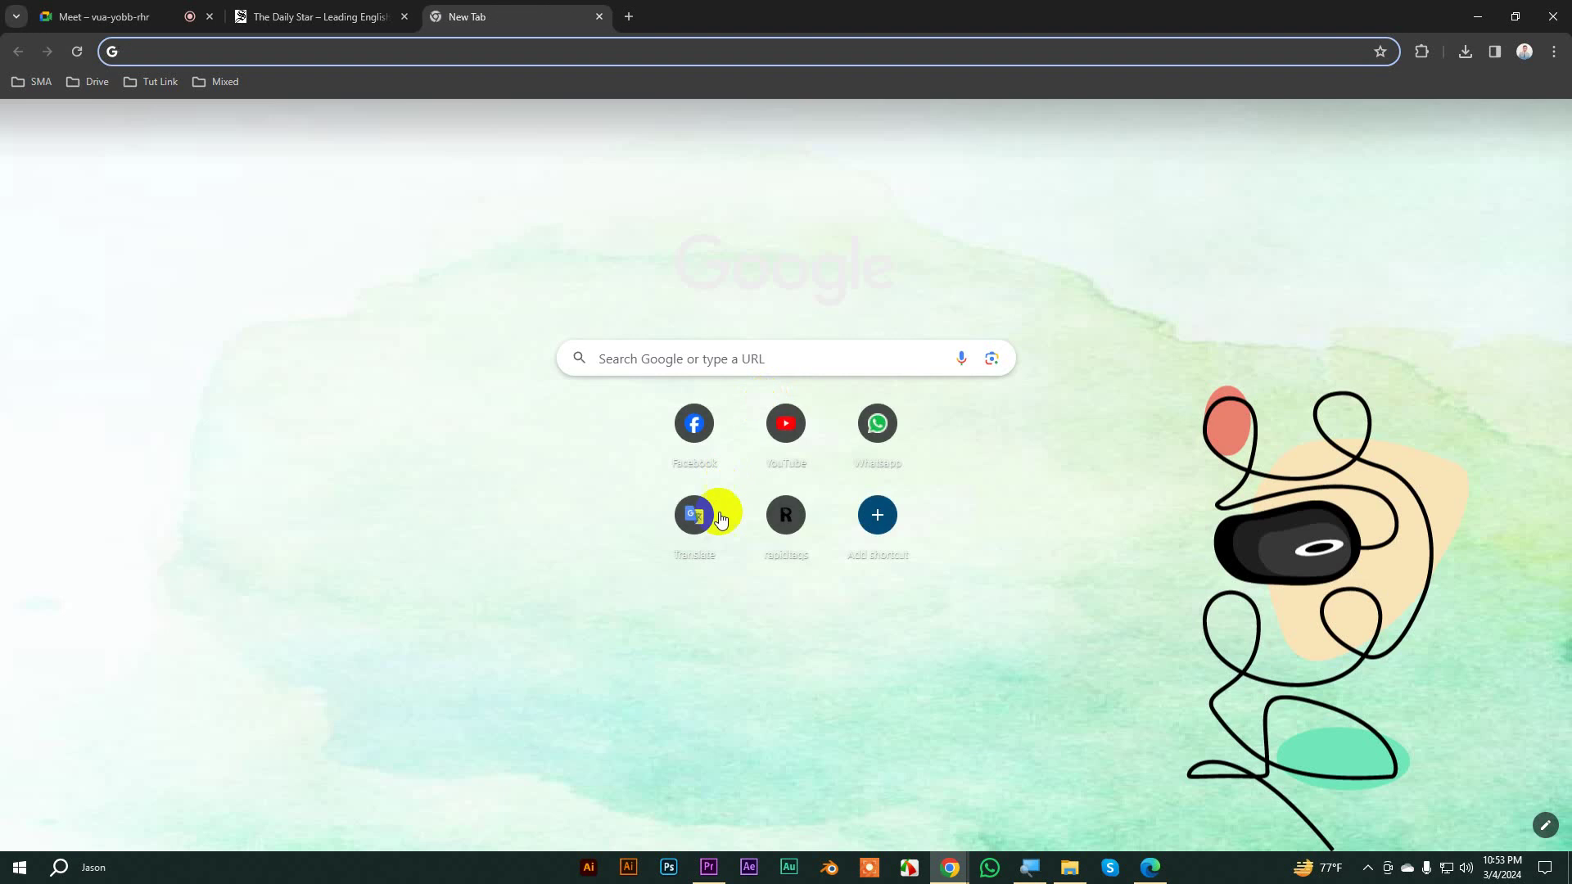
{"action": "left_click", "coordinate": [695, 516]}
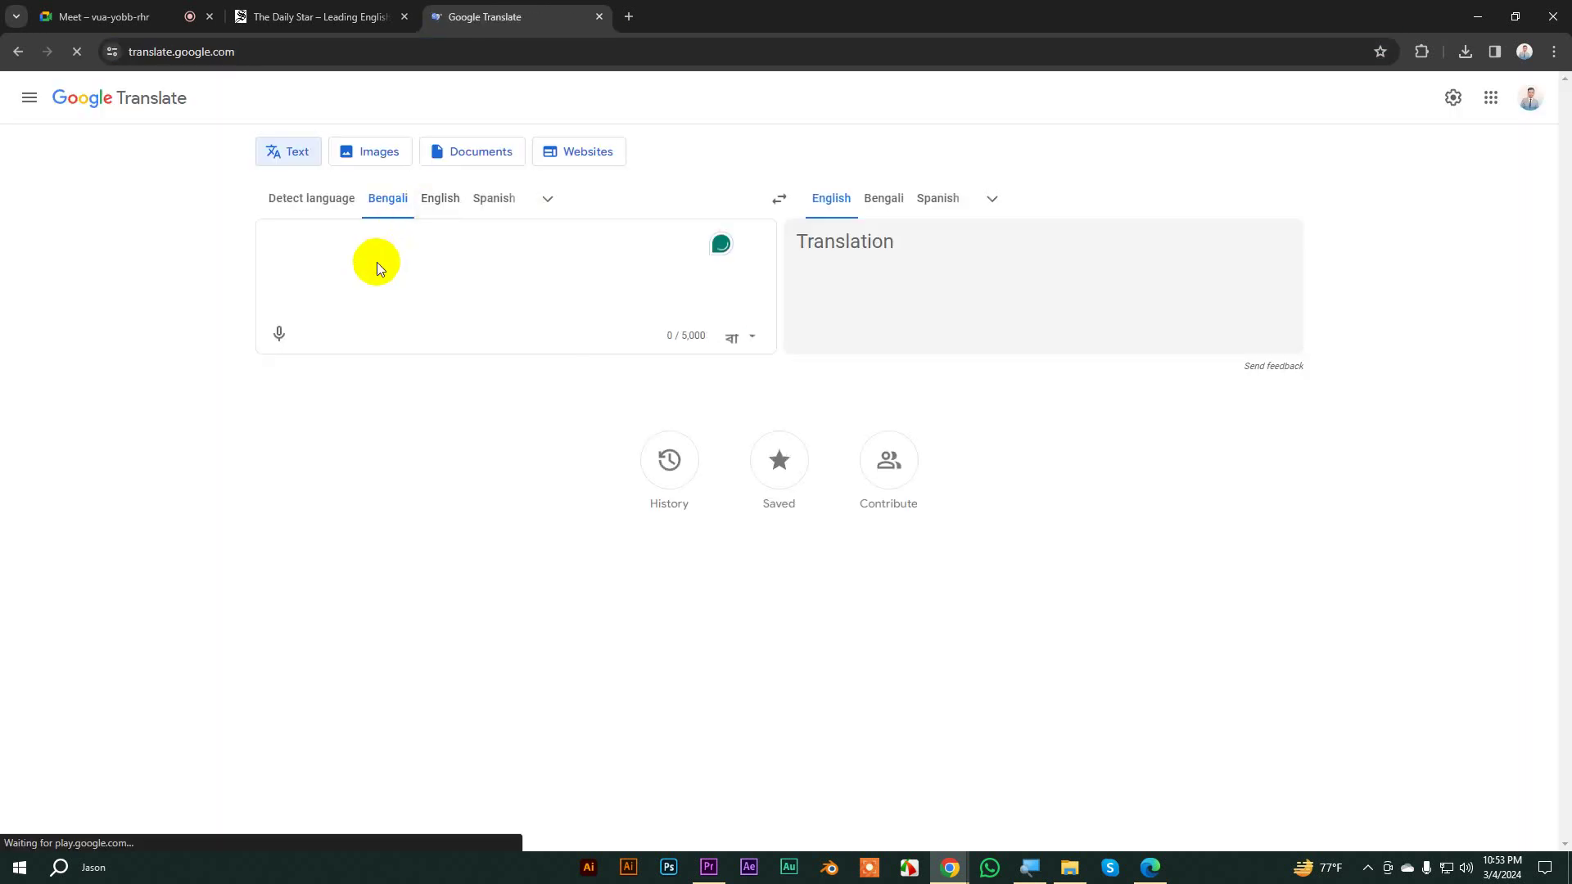
{"action": "key", "text": "super+v"}
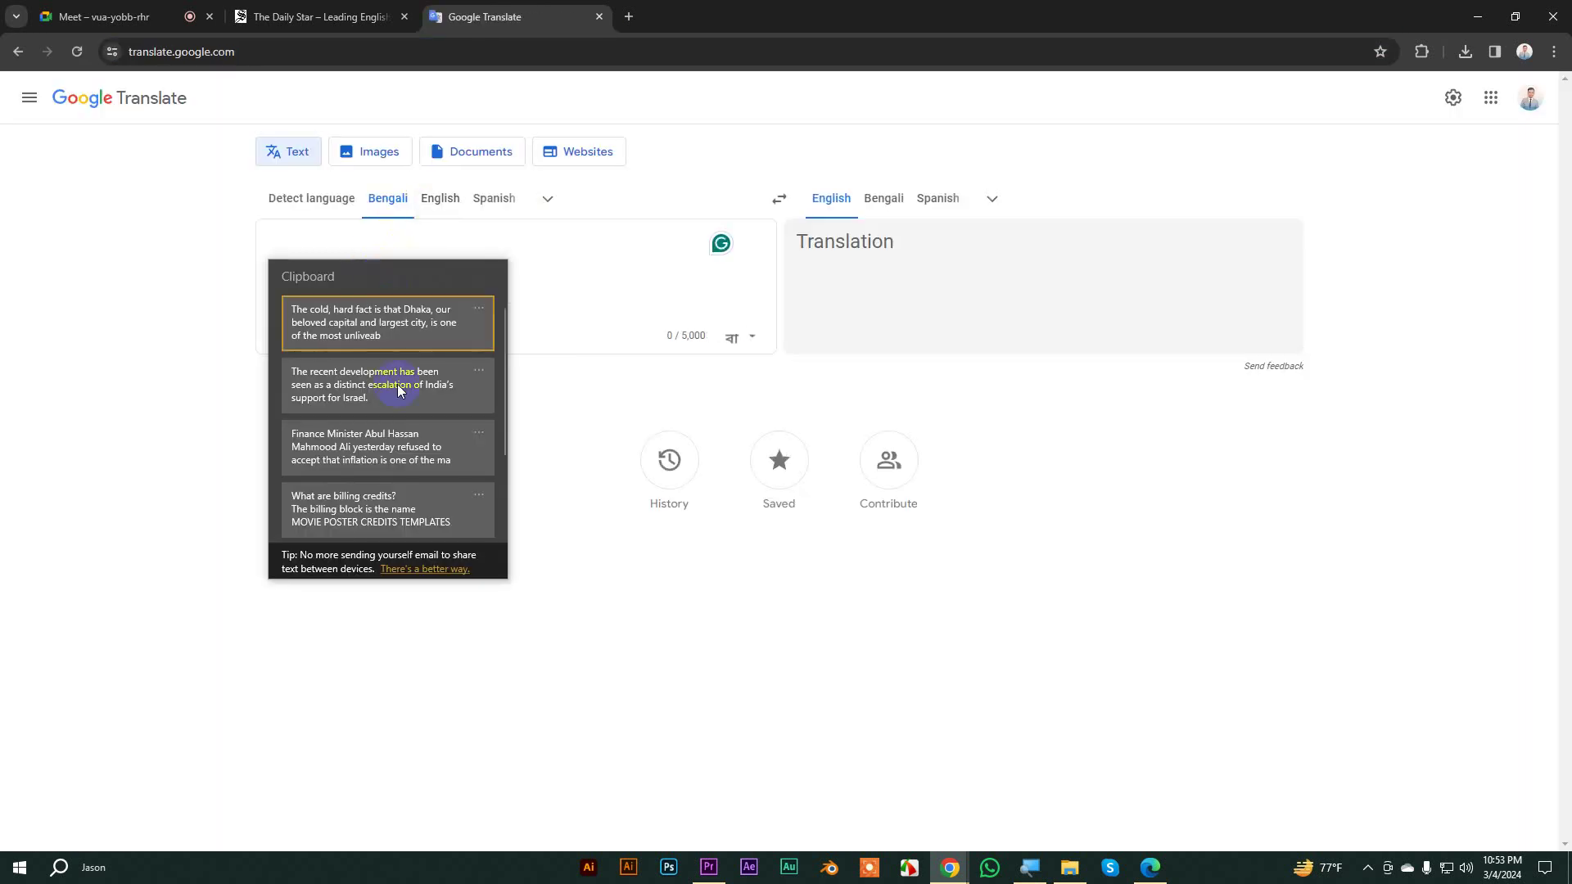
{"action": "left_click", "coordinate": [387, 462]}
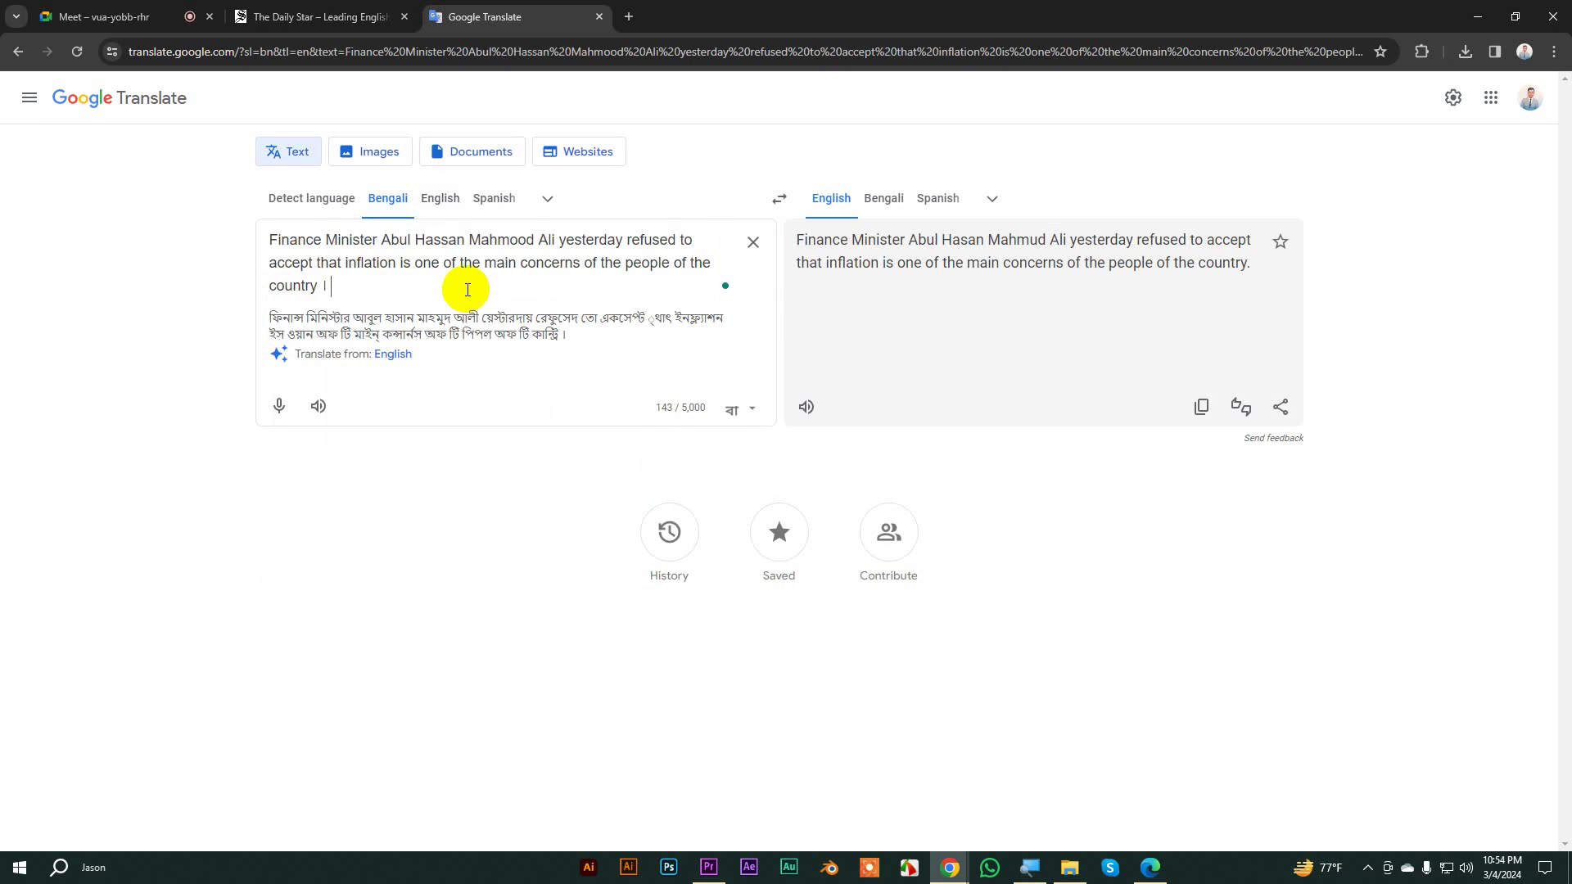
Step: Append the copied summary beginning "The recent development has been seen" and separate the sentences with a period and a space
{"action": "key", "text": "super+v"}
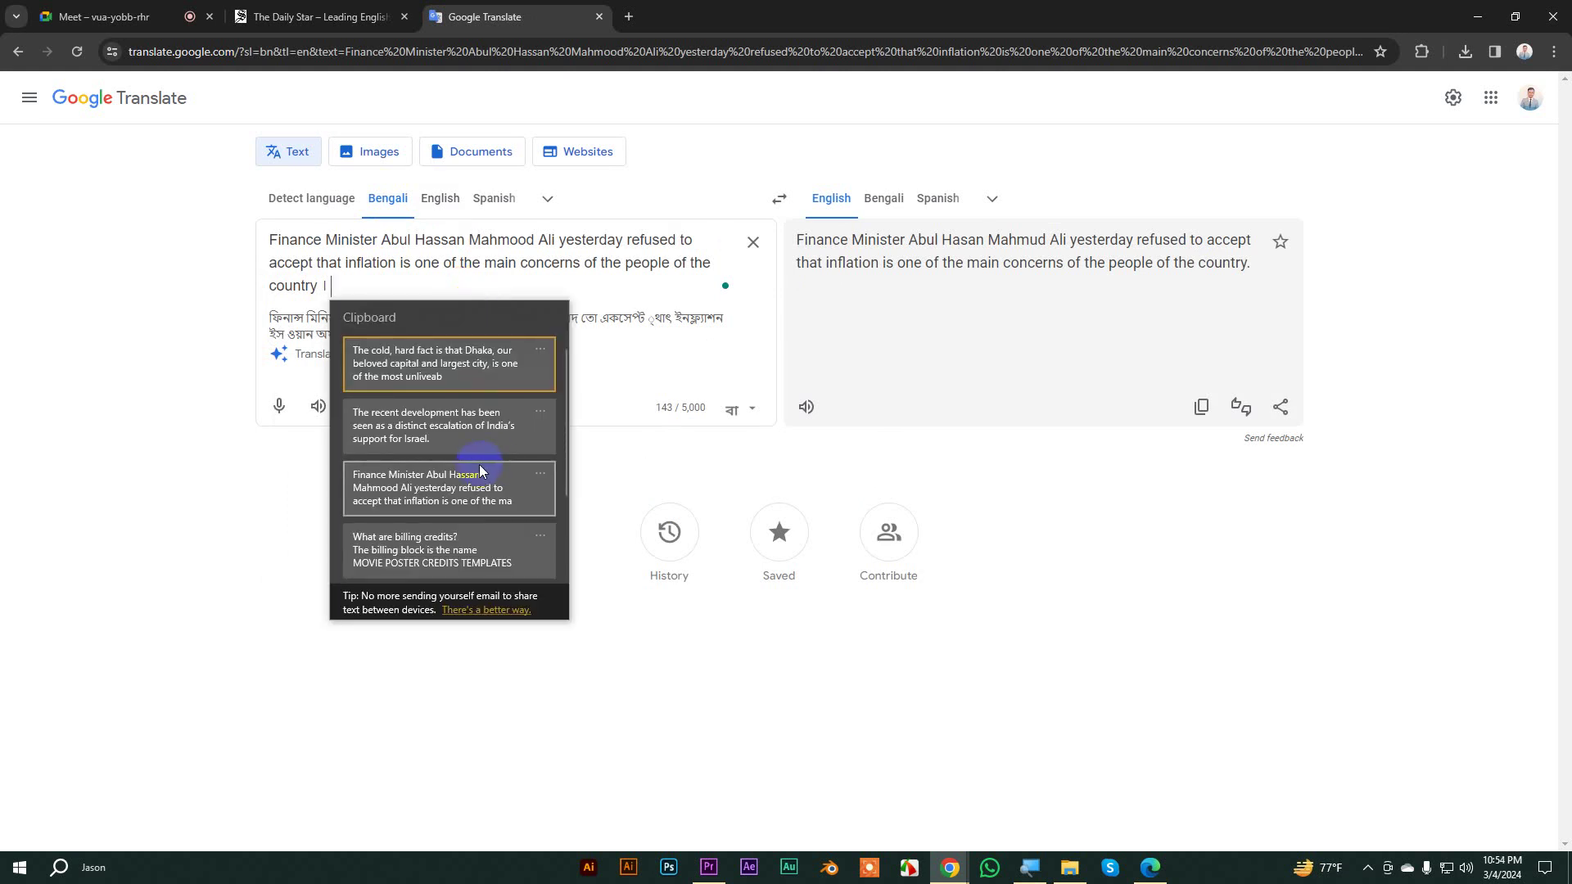
{"action": "left_click", "coordinate": [433, 418]}
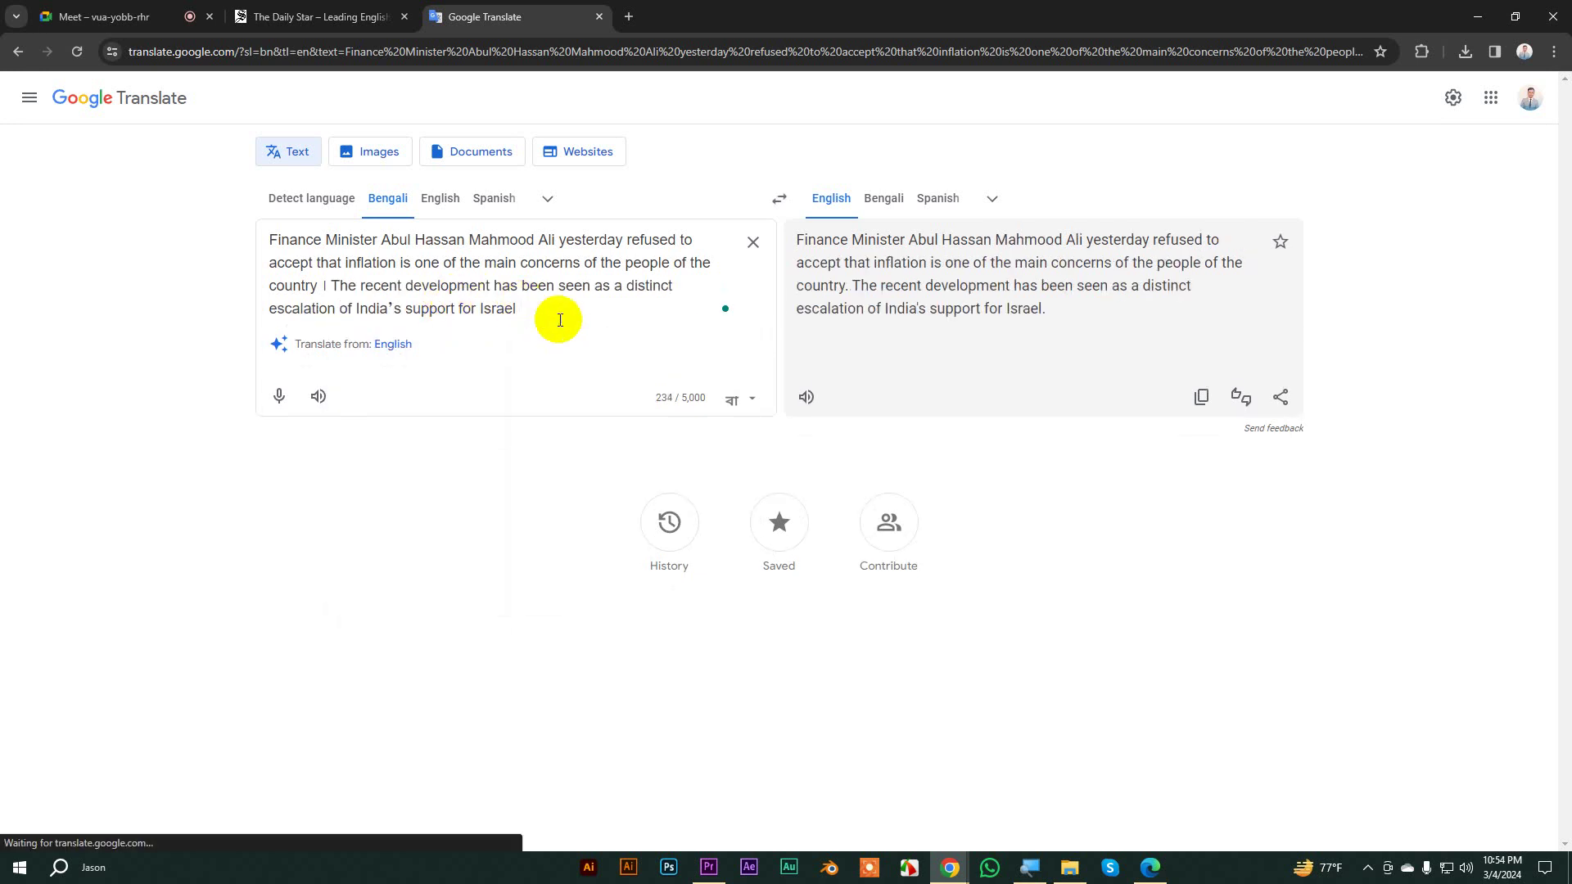
{"action": "key", "text": "BackSpace"}
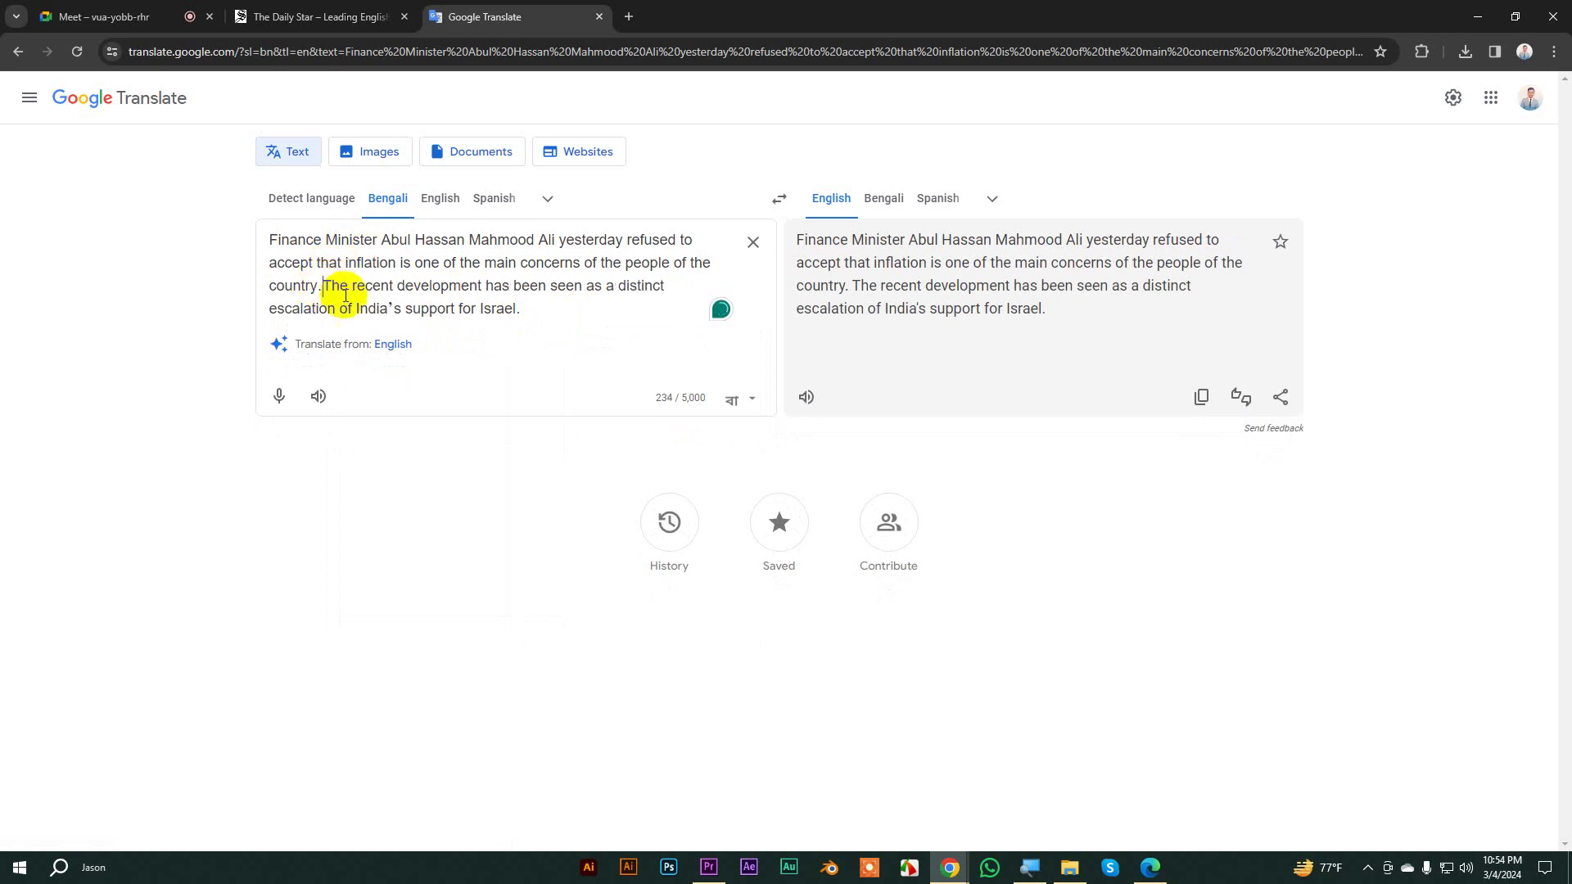
{"action": "key", "text": "BackSpace"}
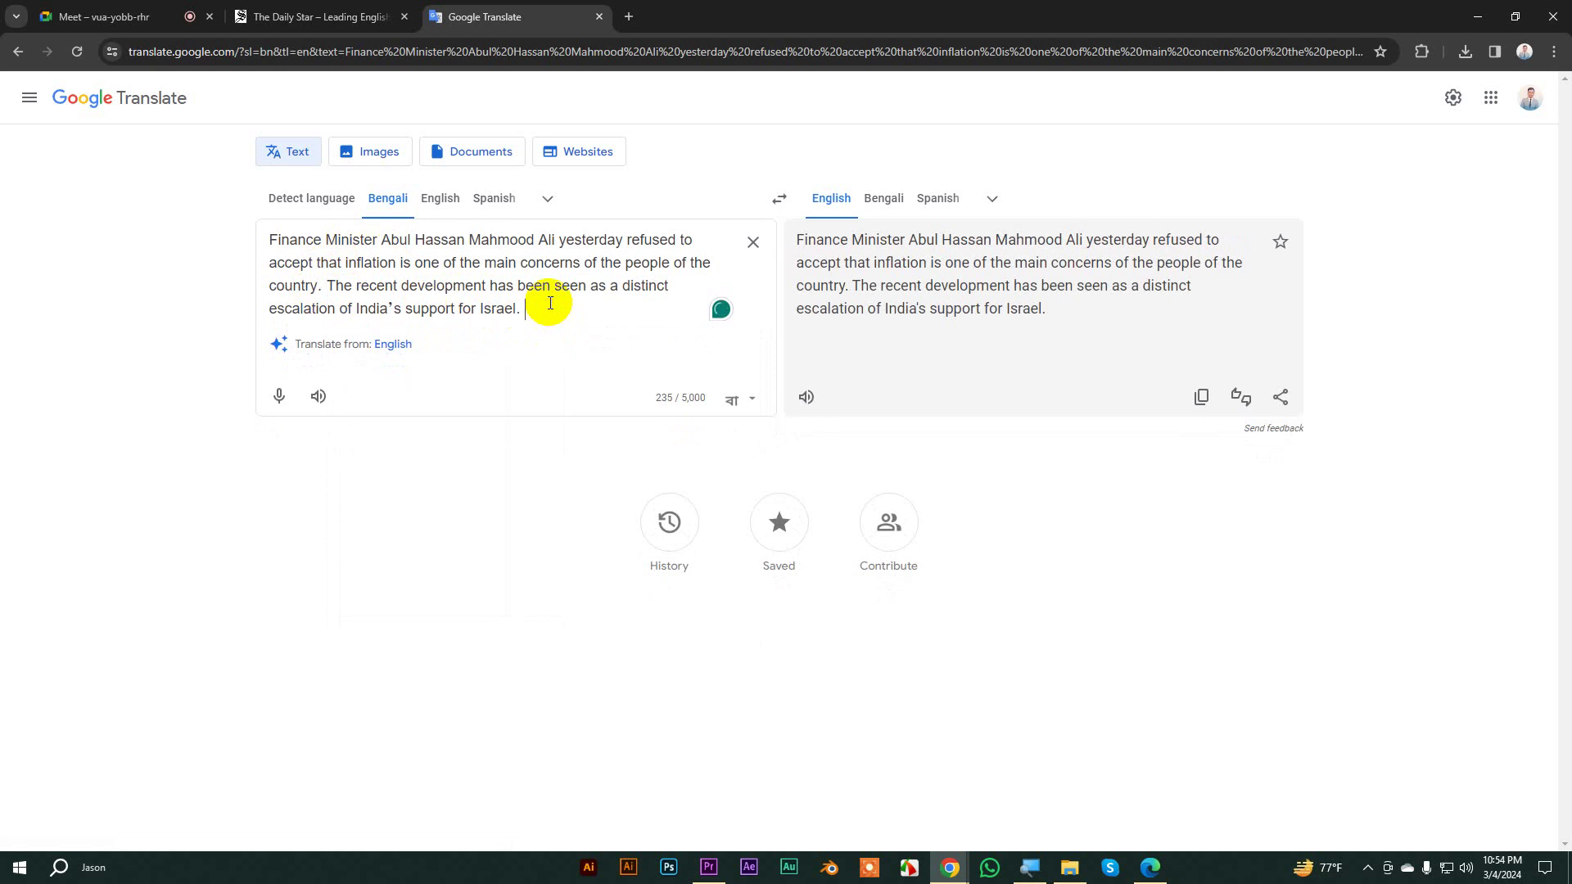
Step: Append the copied summary beginning "The cold, hard fact is that Dhaka", end it with a period, and widen the gaps between summaries
{"action": "key", "text": "super+v"}
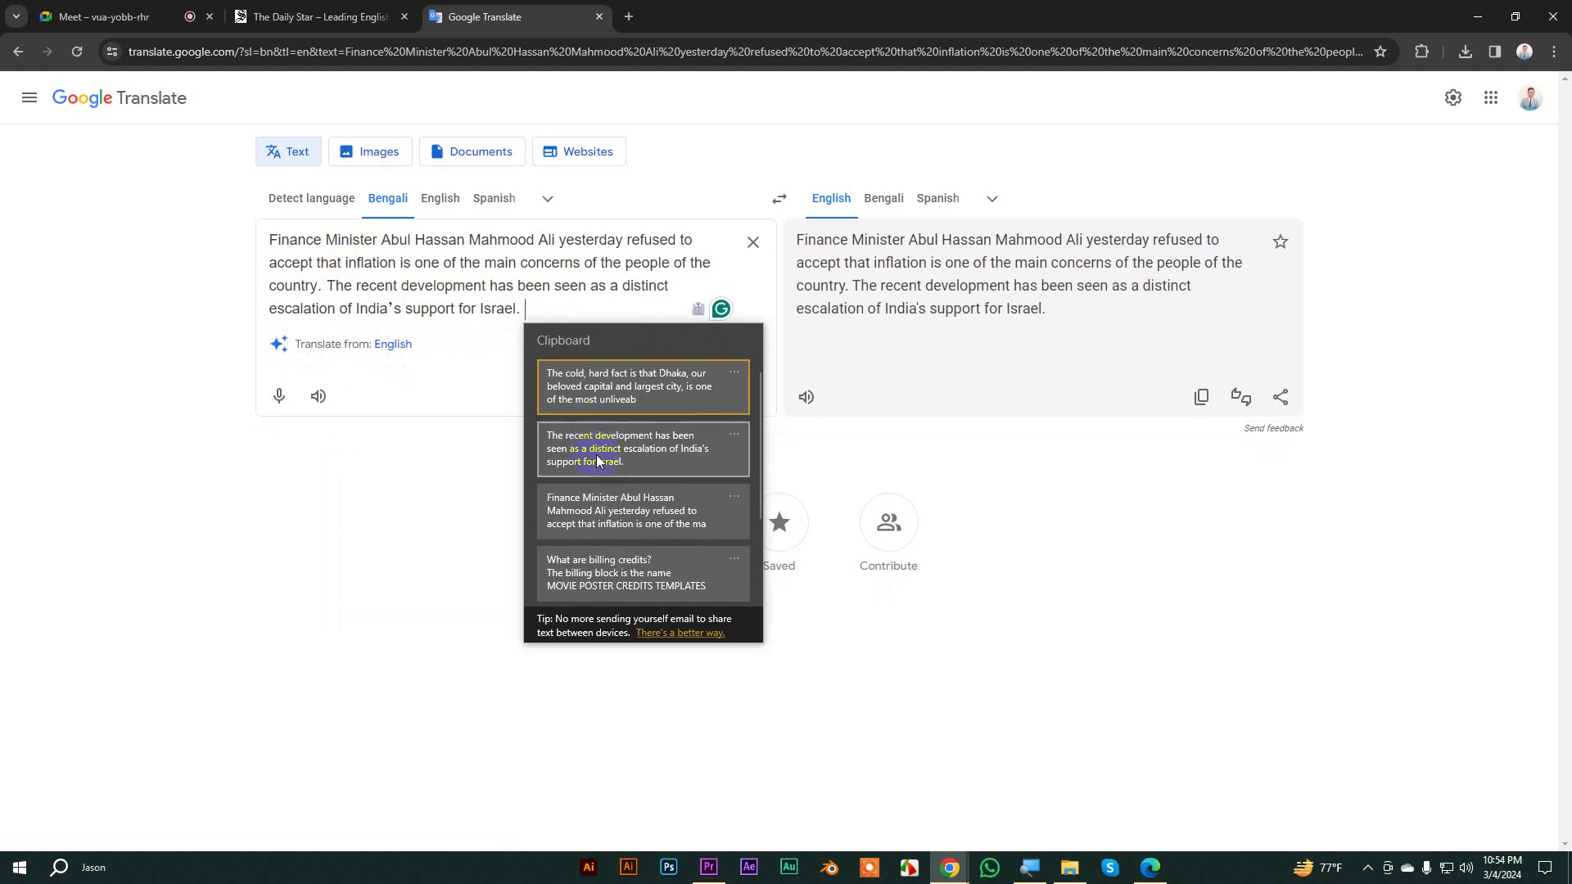
{"action": "left_click", "coordinate": [597, 385]}
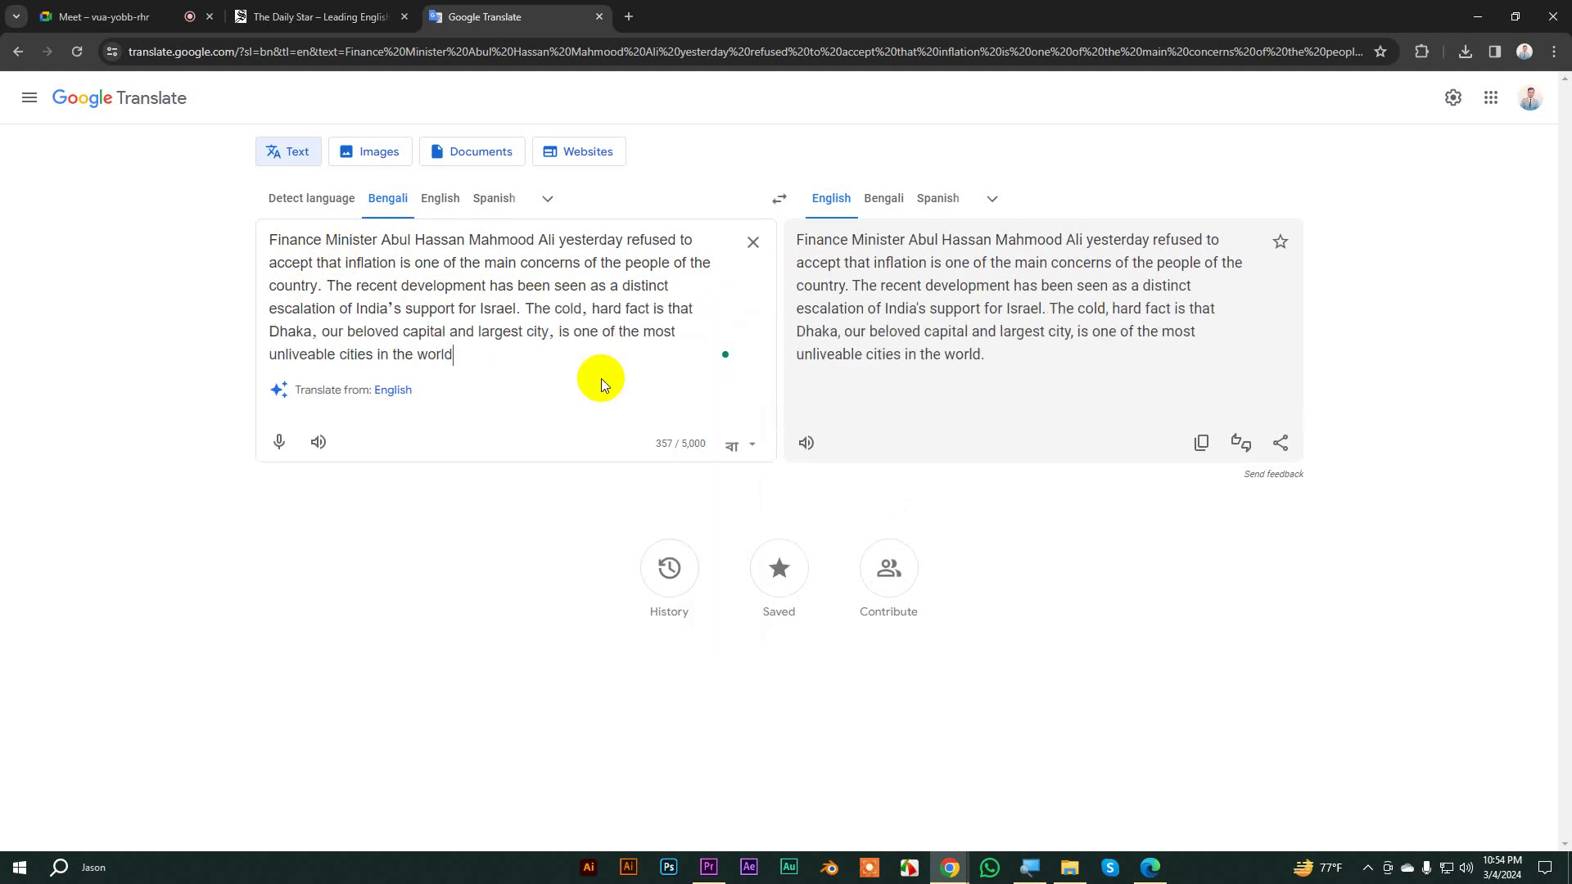
{"action": "type", "text": "."}
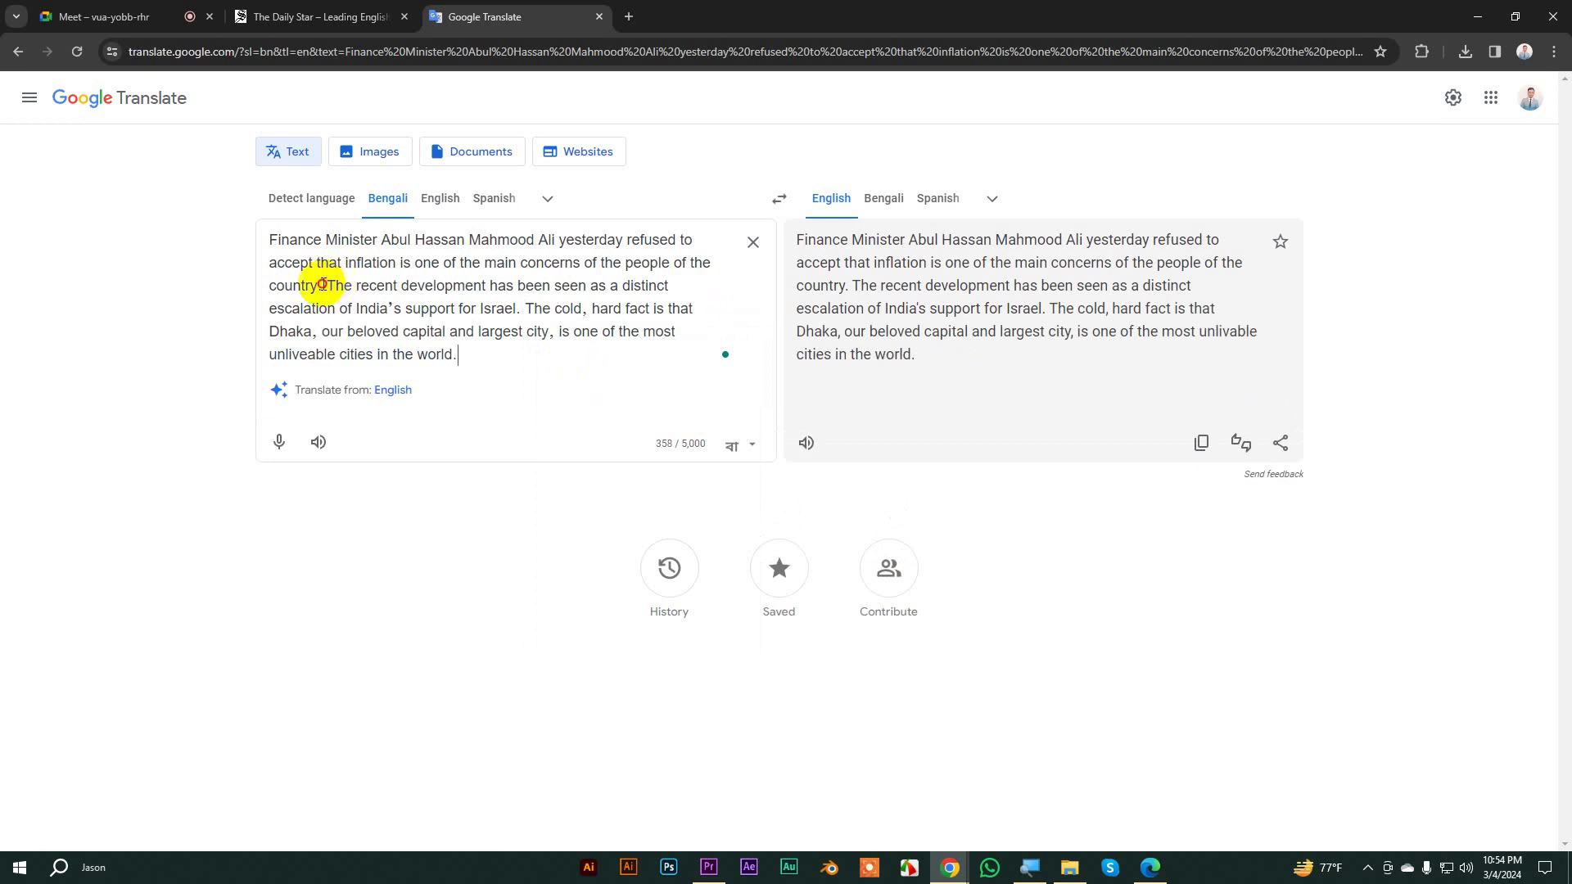
{"action": "left_click", "coordinate": [326, 285]}
{"action": "left_click", "coordinate": [527, 308]}
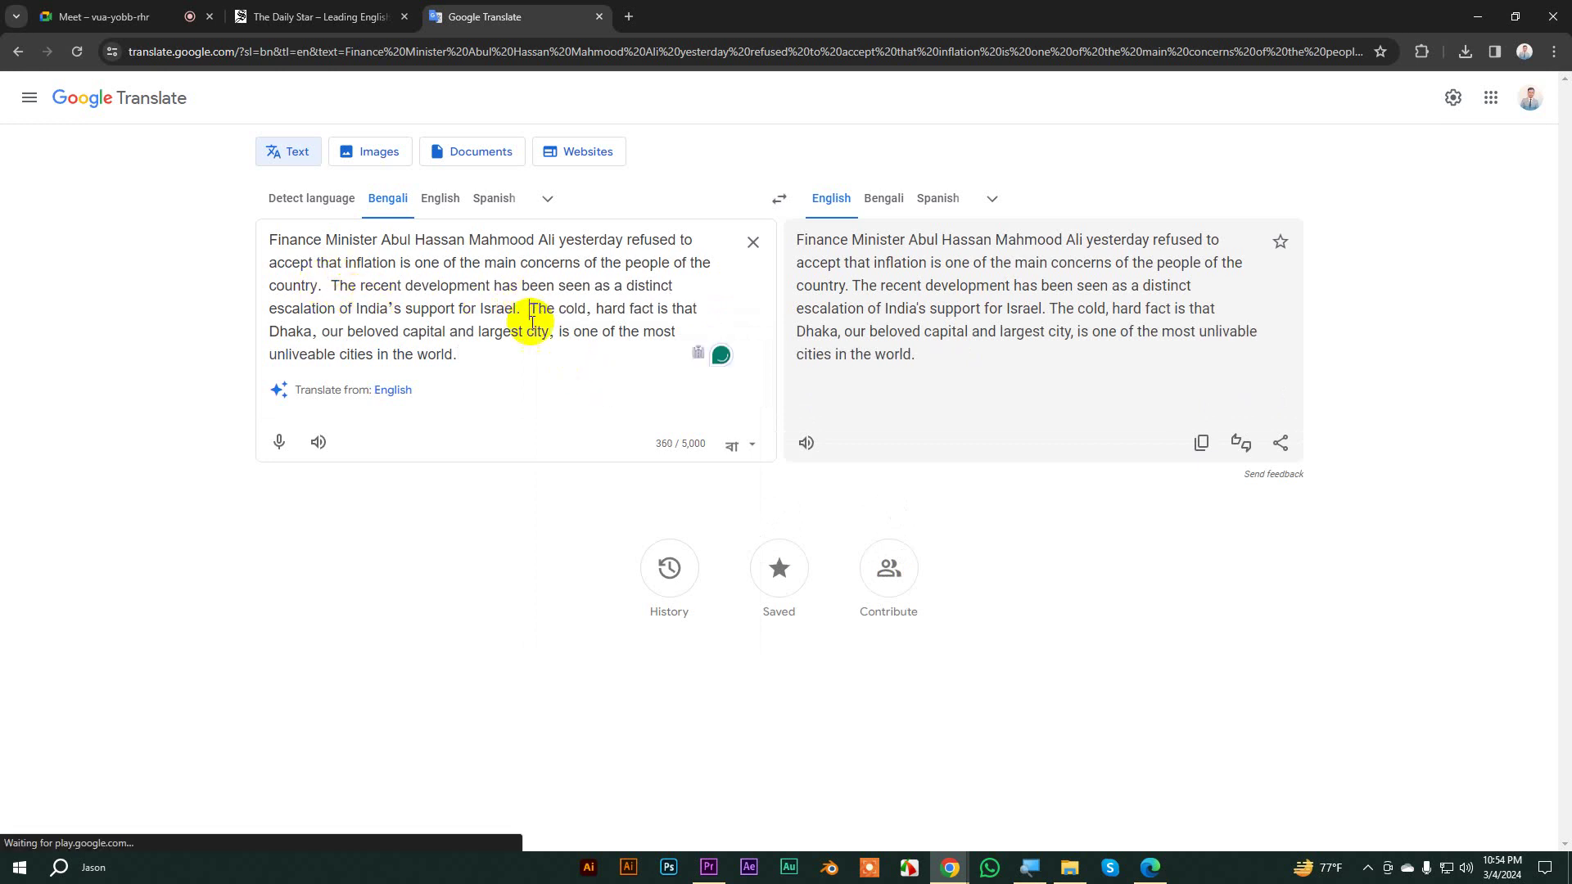
Step: Cut the combined news text from Google Translate and replace the Crwal Text title's text with it in Premiere Pro
{"action": "key", "text": "ctrl+a"}
{"action": "key", "text": "ctrl+x"}
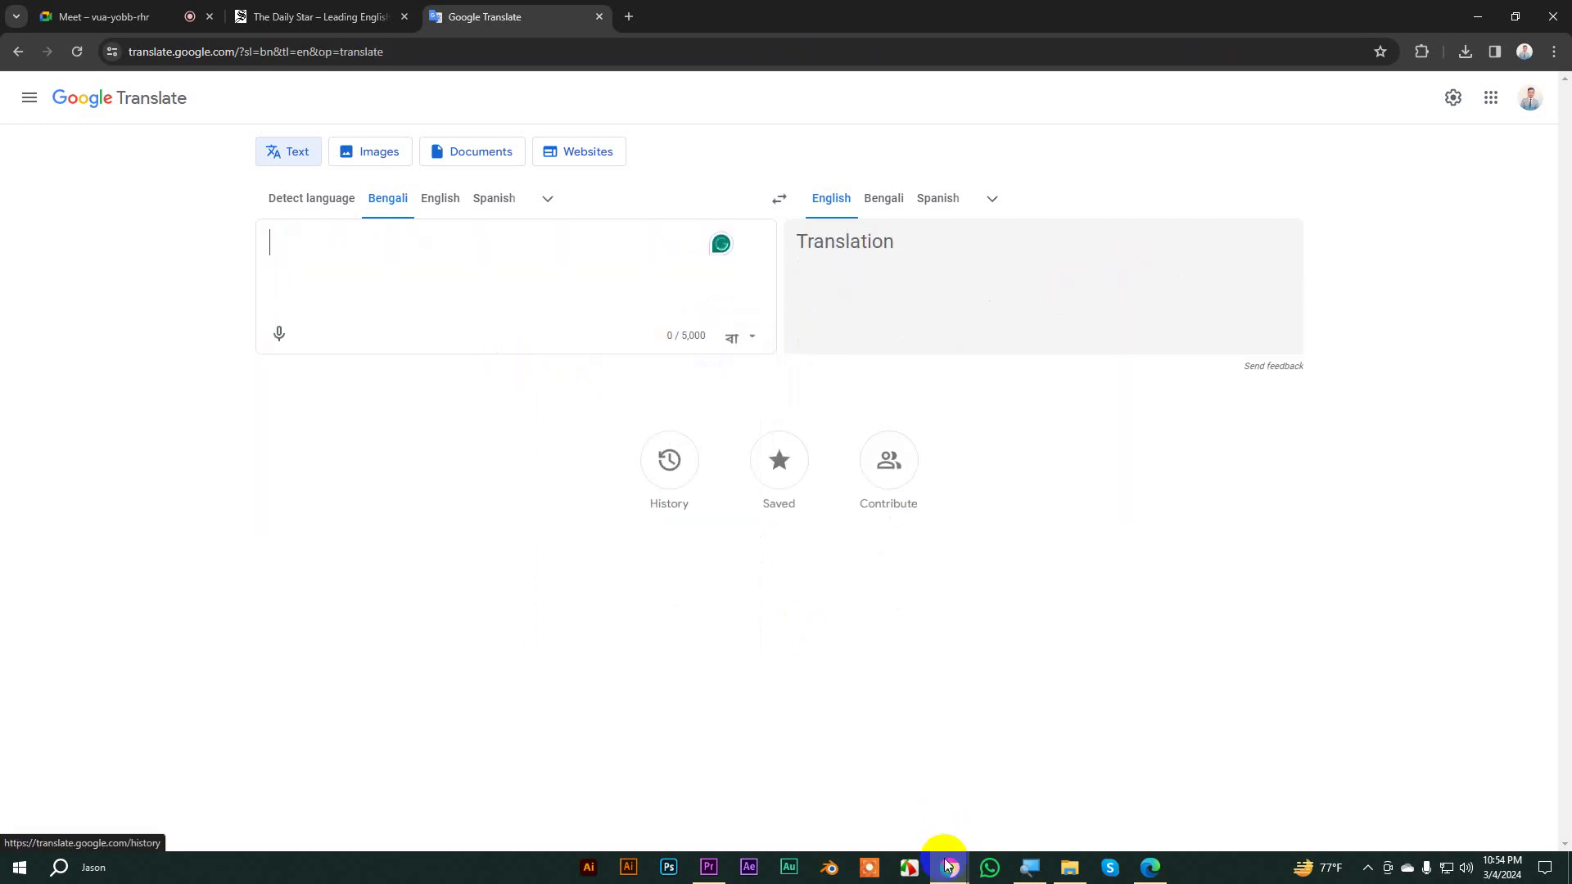
{"action": "left_click", "coordinate": [709, 867]}
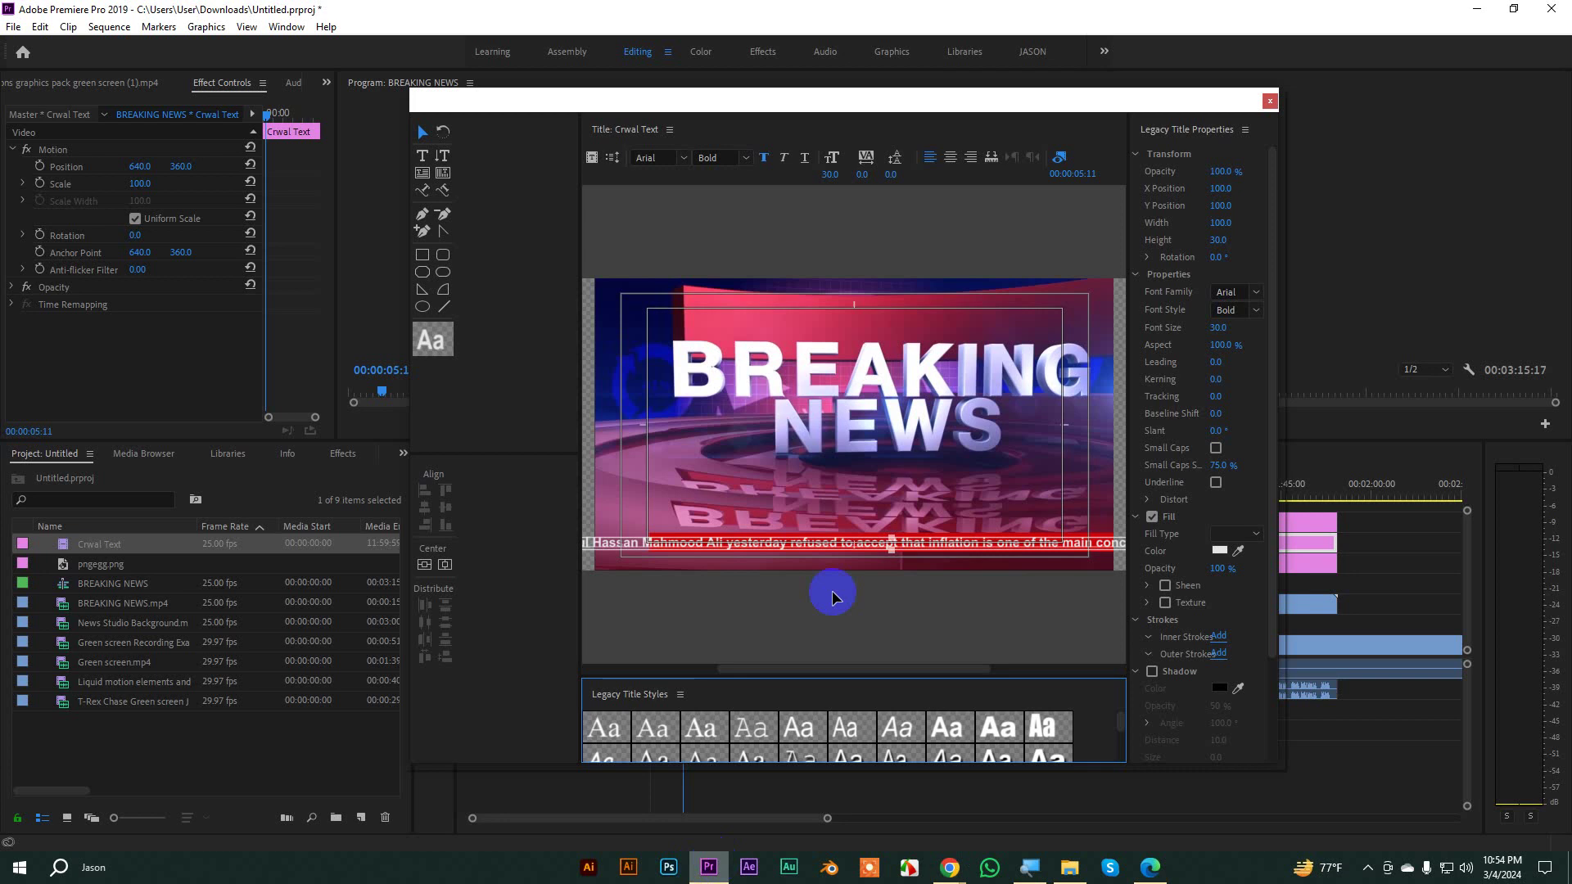
{"action": "double_click", "coordinate": [759, 549]}
{"action": "key", "text": "shift+End"}
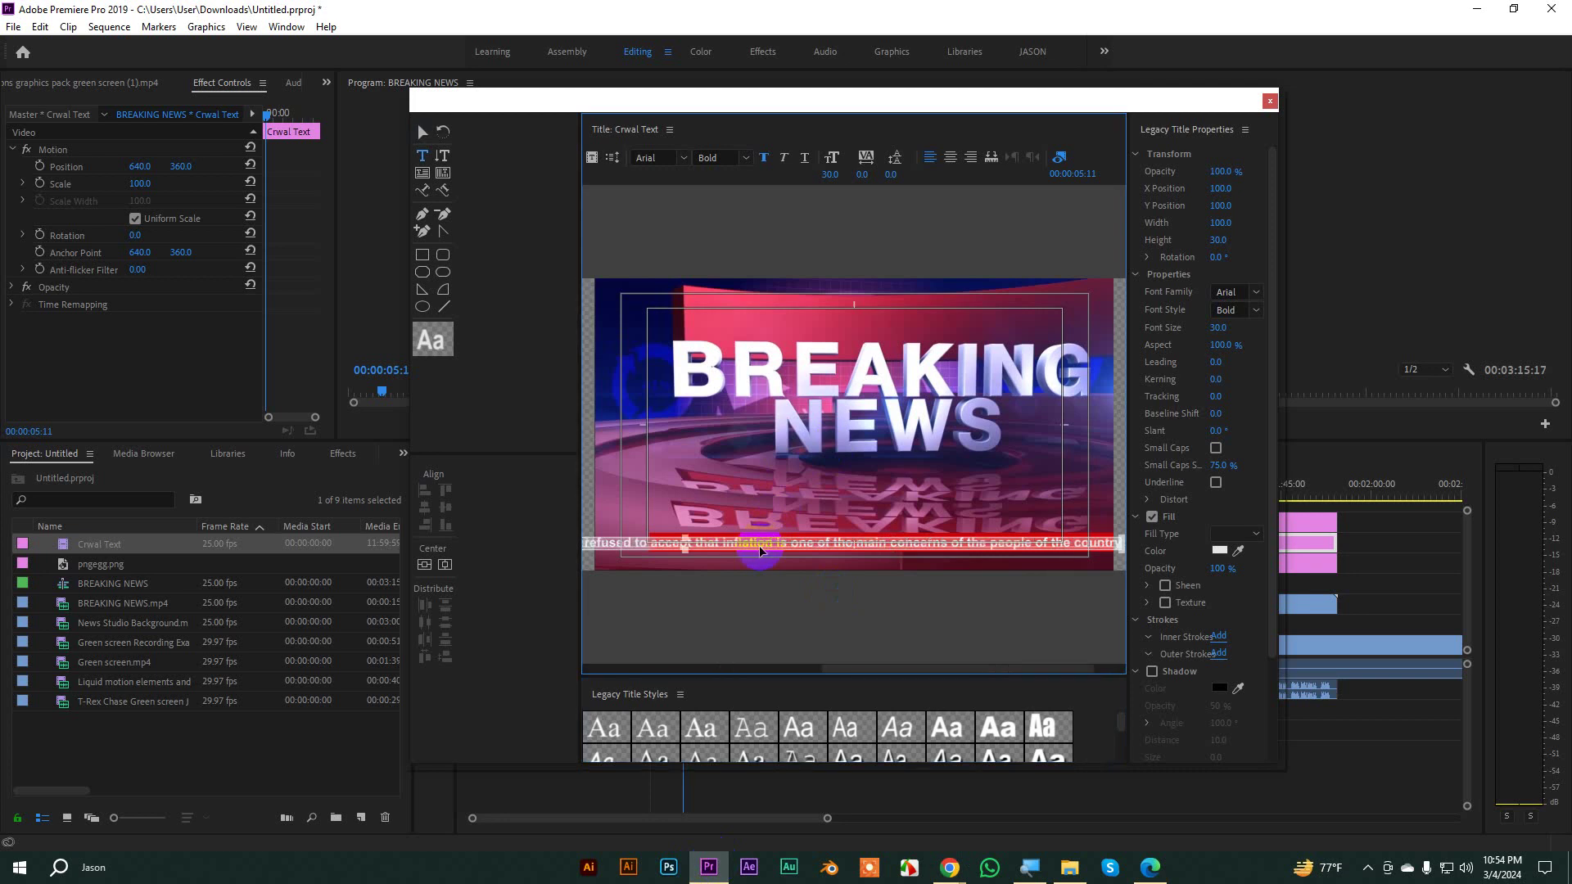
{"action": "key", "text": "ctrl+v"}
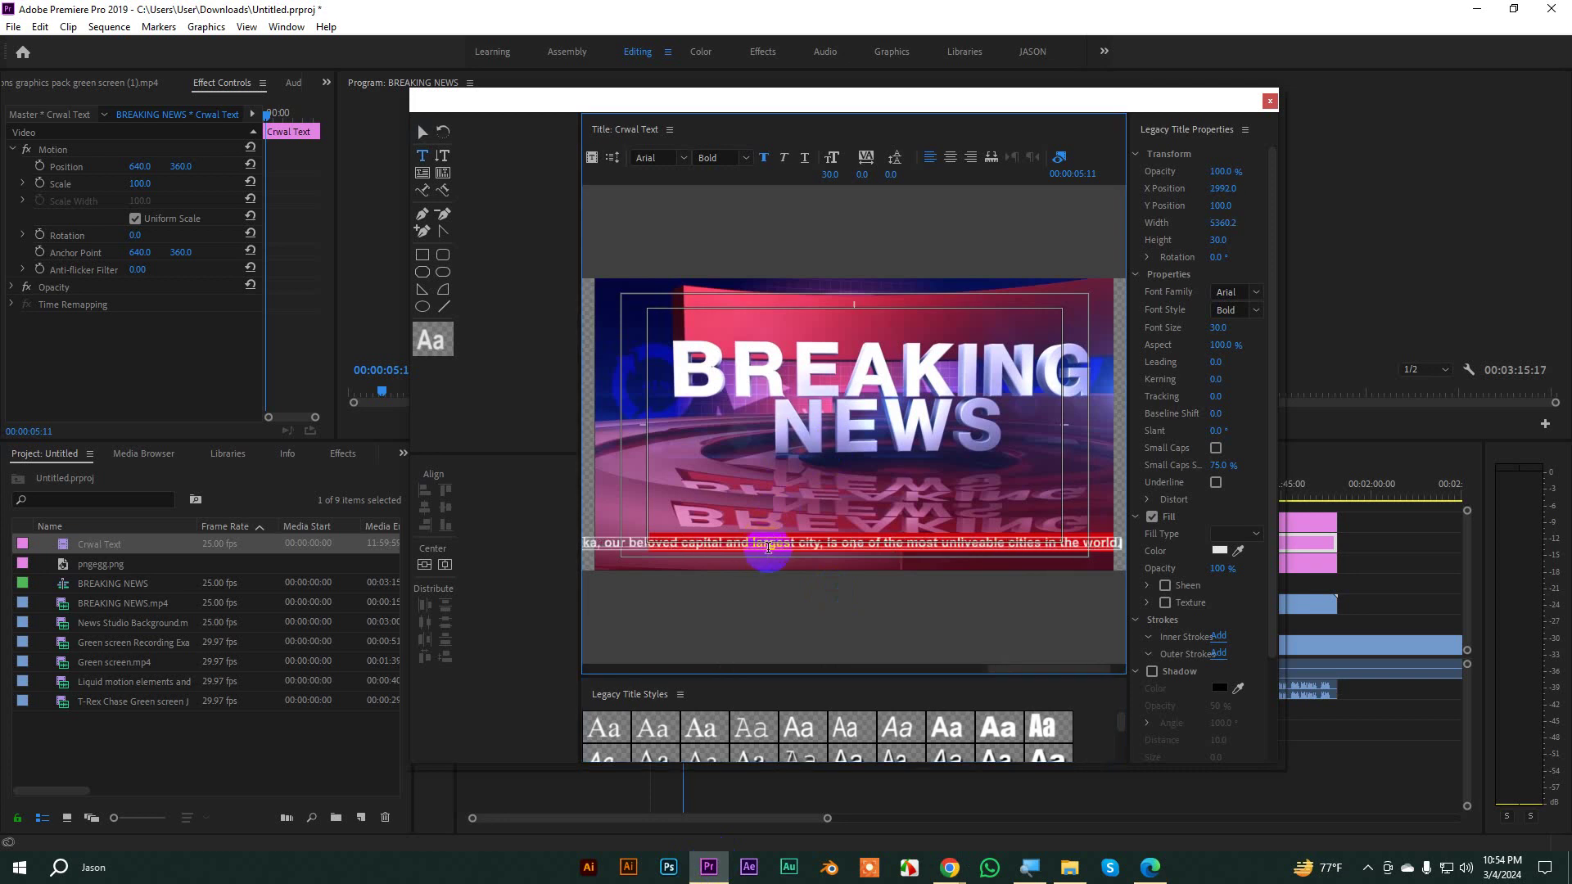
Step: Check the title's Roll/Crawl options without changing them, save the project and close the title editor
{"action": "left_click", "coordinate": [422, 133]}
{"action": "left_click", "coordinate": [613, 158]}
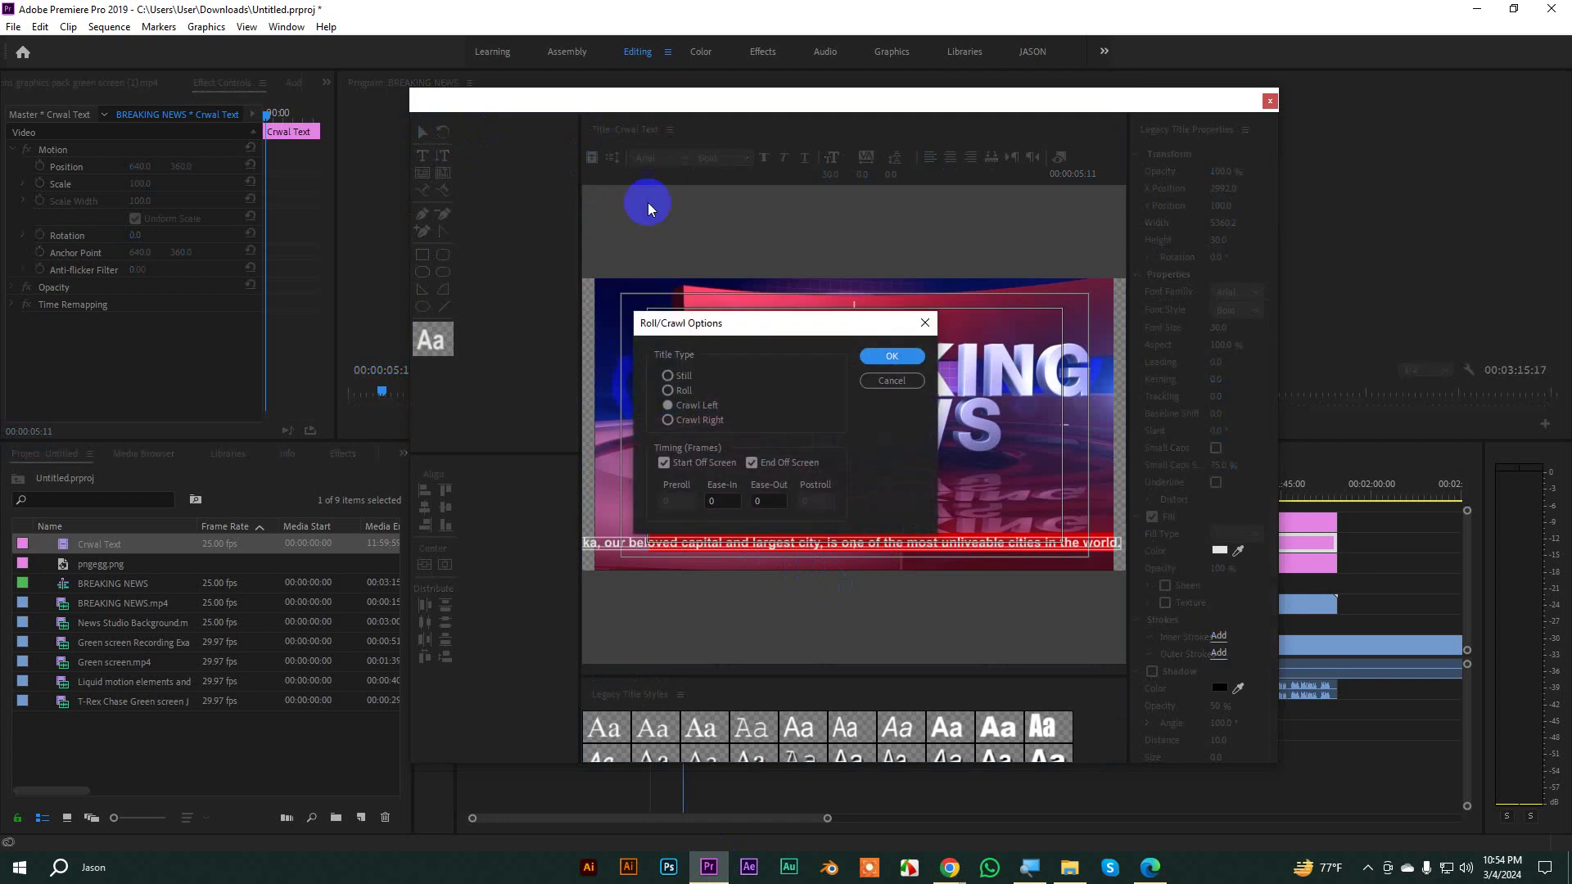
{"action": "left_click", "coordinate": [919, 383]}
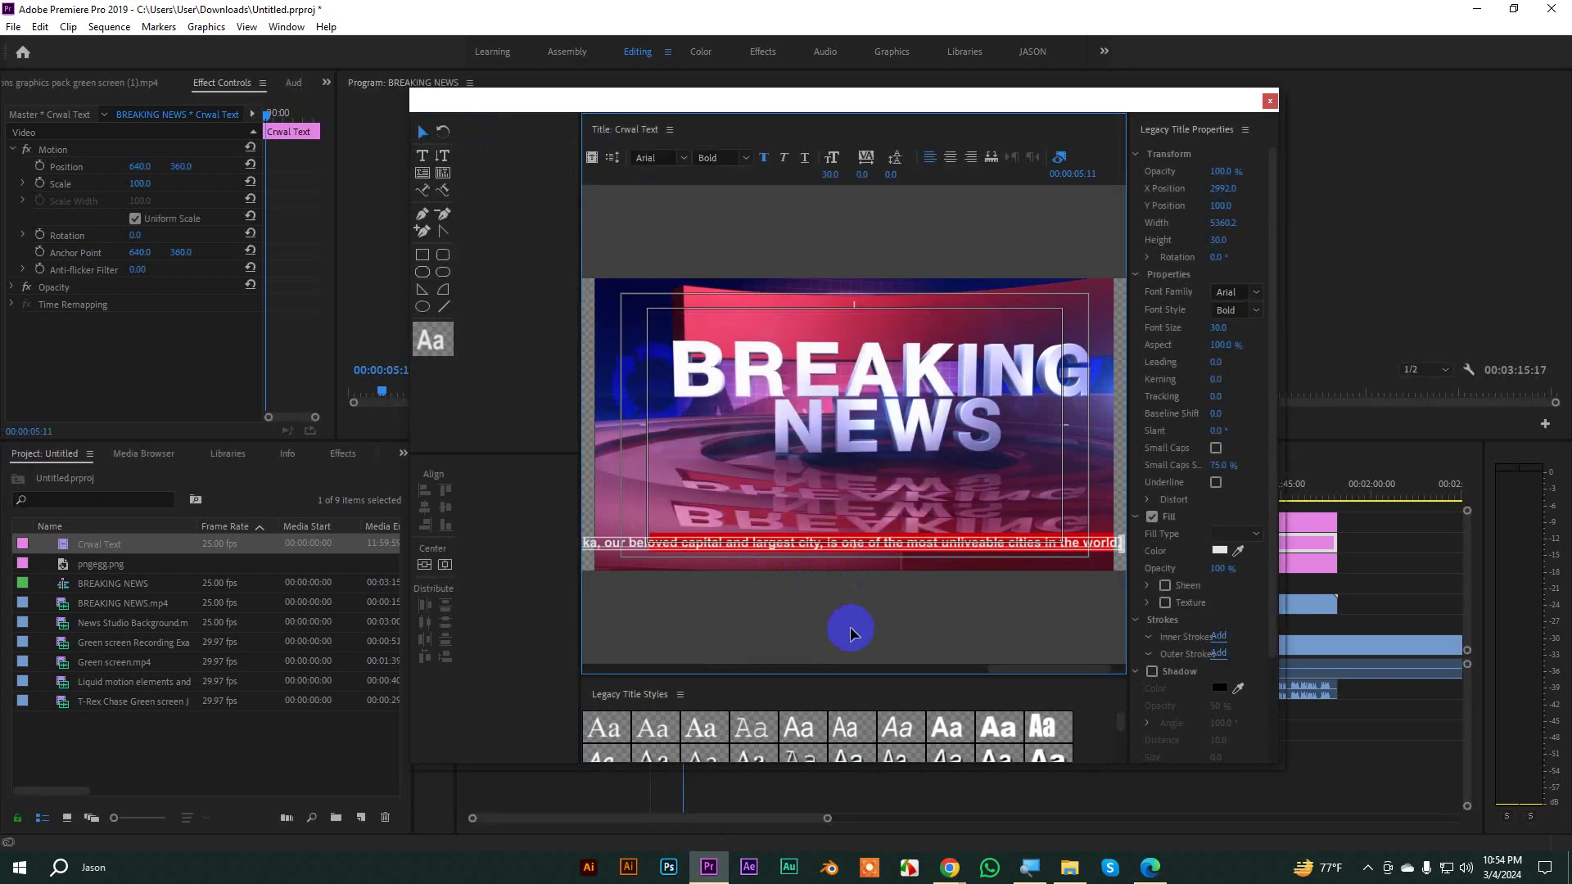
{"action": "left_click", "coordinate": [851, 628]}
{"action": "key", "text": "ctrl+s"}
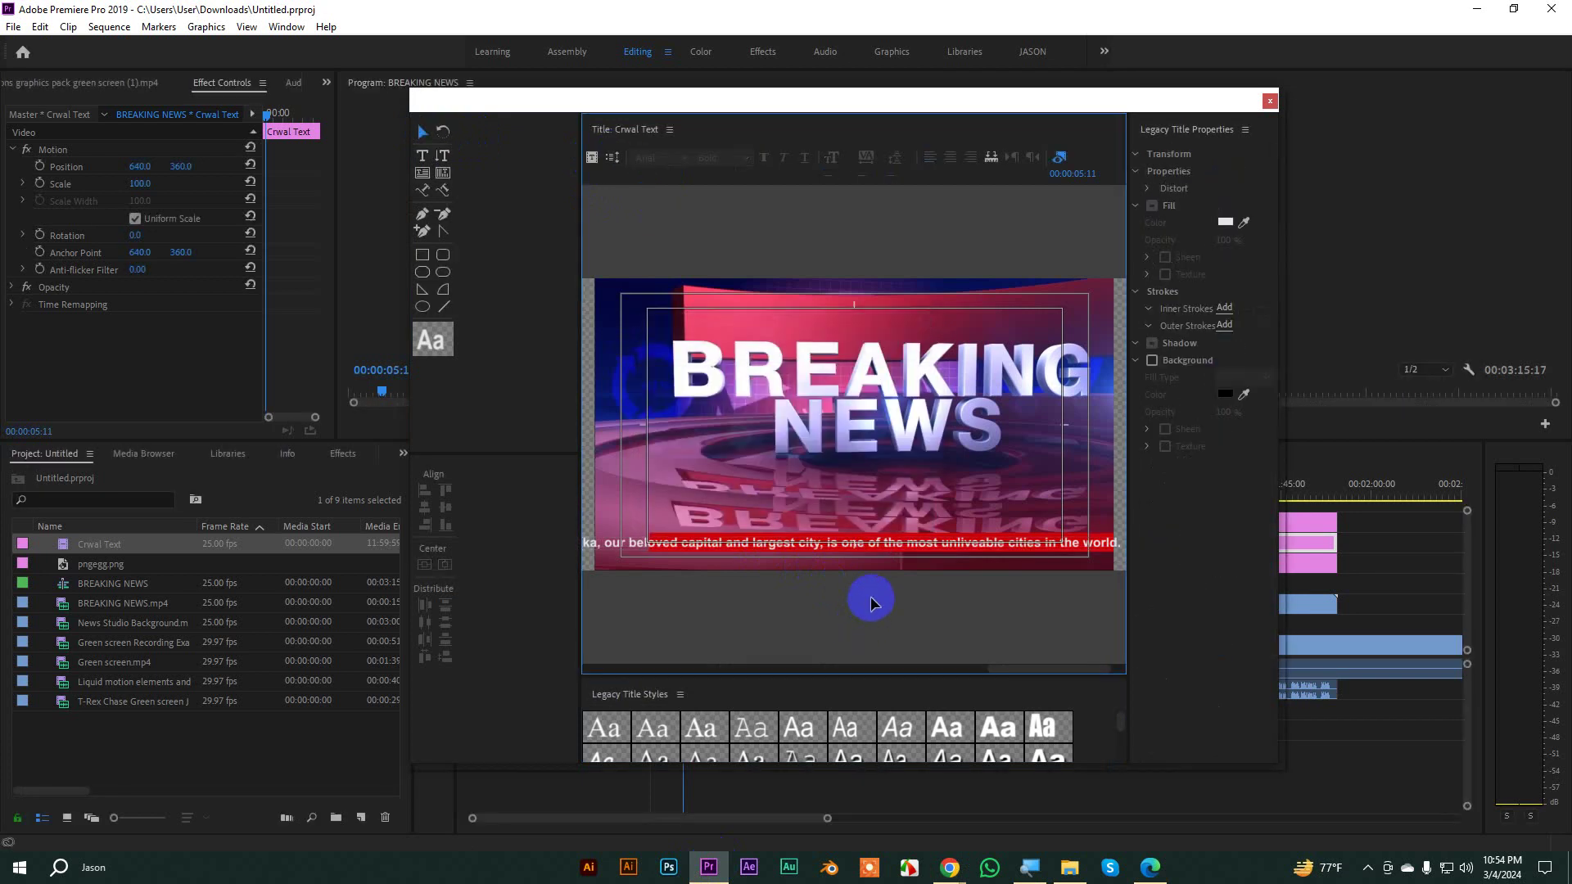
{"action": "left_click", "coordinate": [1270, 101]}
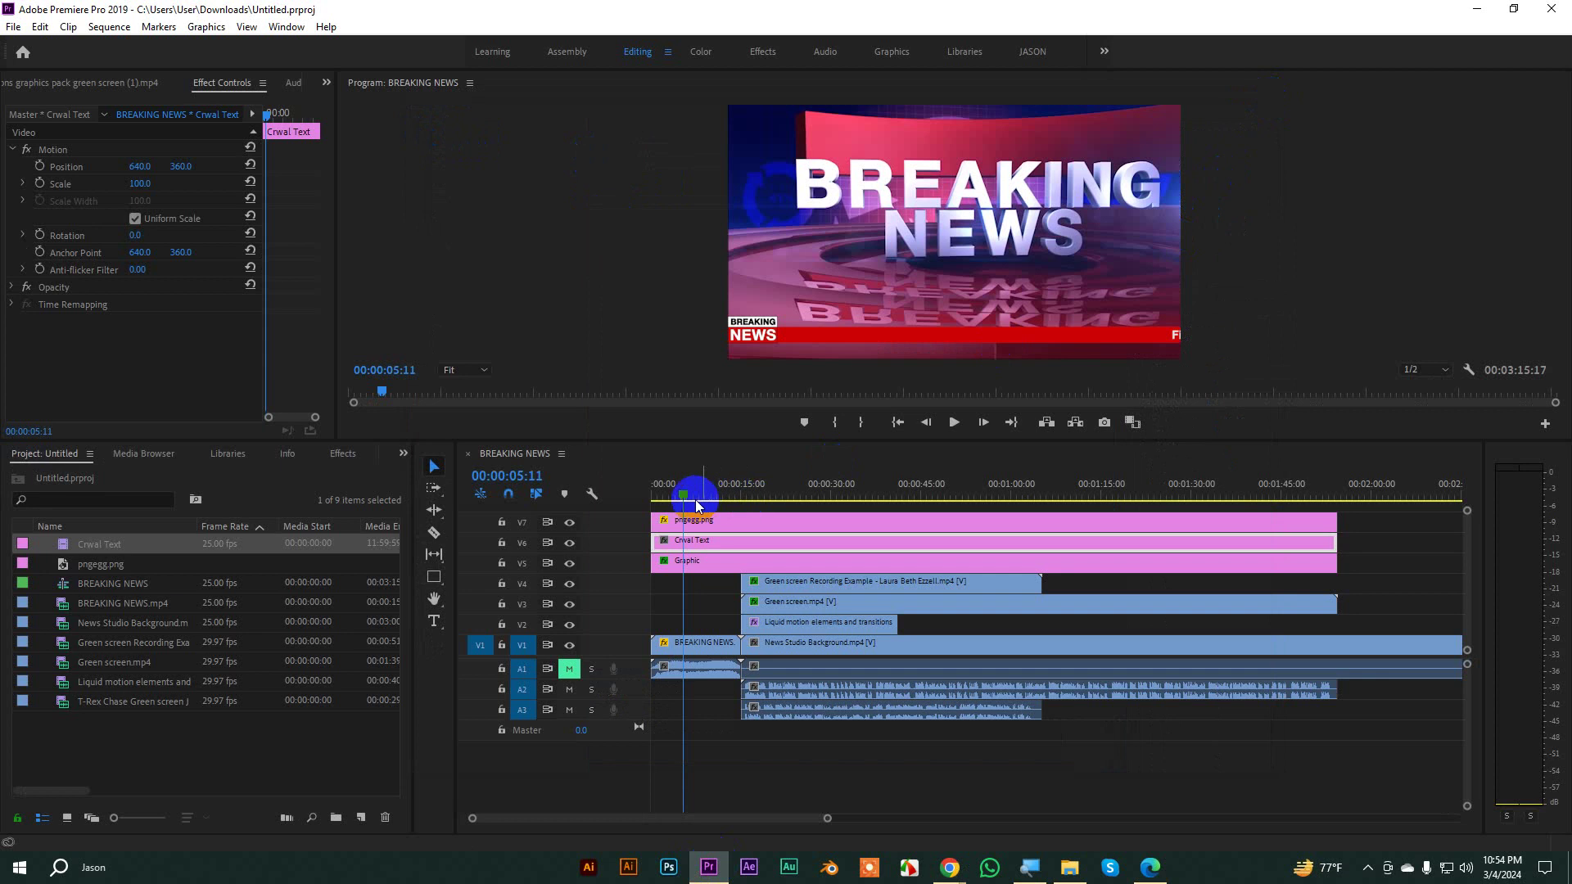
Step: Play the sequence from the start in the maximized Program monitor to check the crawl text's speed
{"action": "left_click_drag", "start_coordinate": [698, 505], "coordinate": [603, 498]}
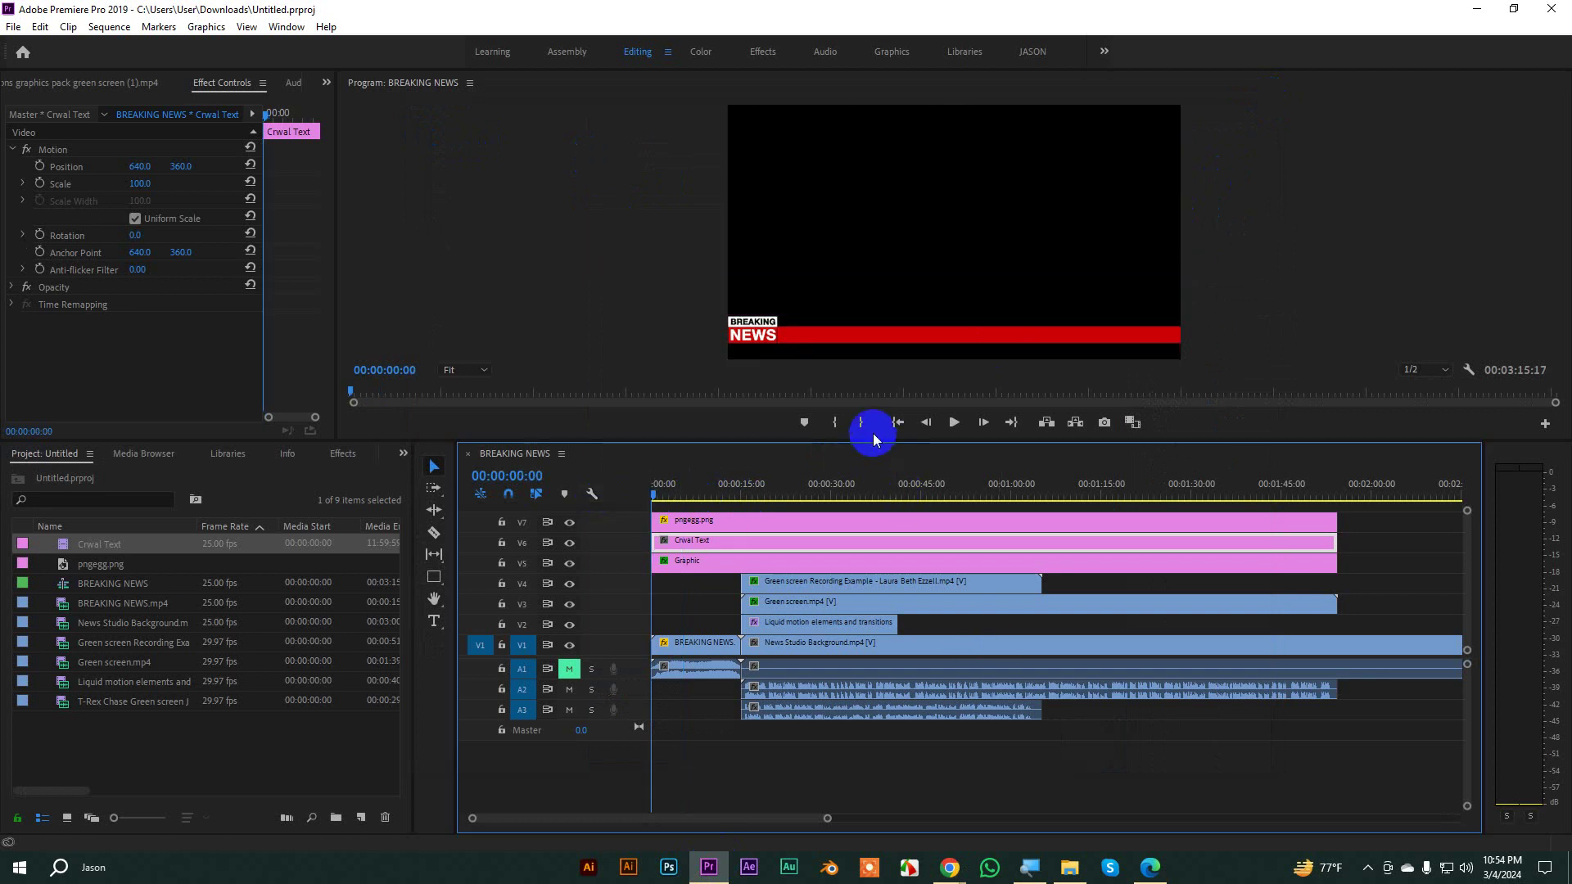
{"action": "left_click", "coordinate": [1284, 284]}
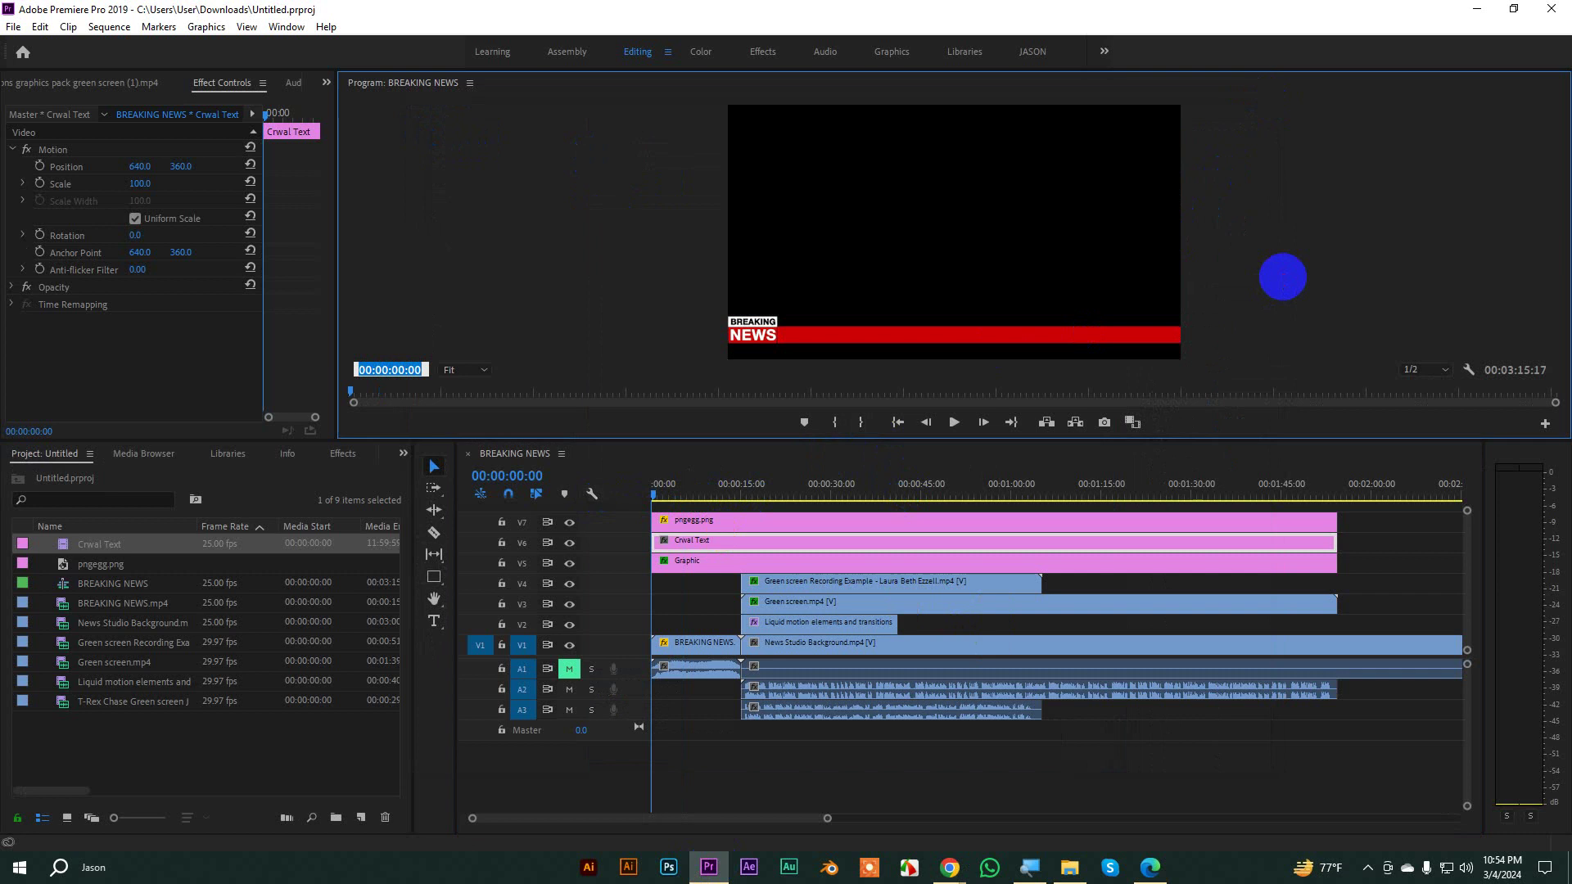
{"action": "key", "text": "grave"}
{"action": "key", "text": "space"}
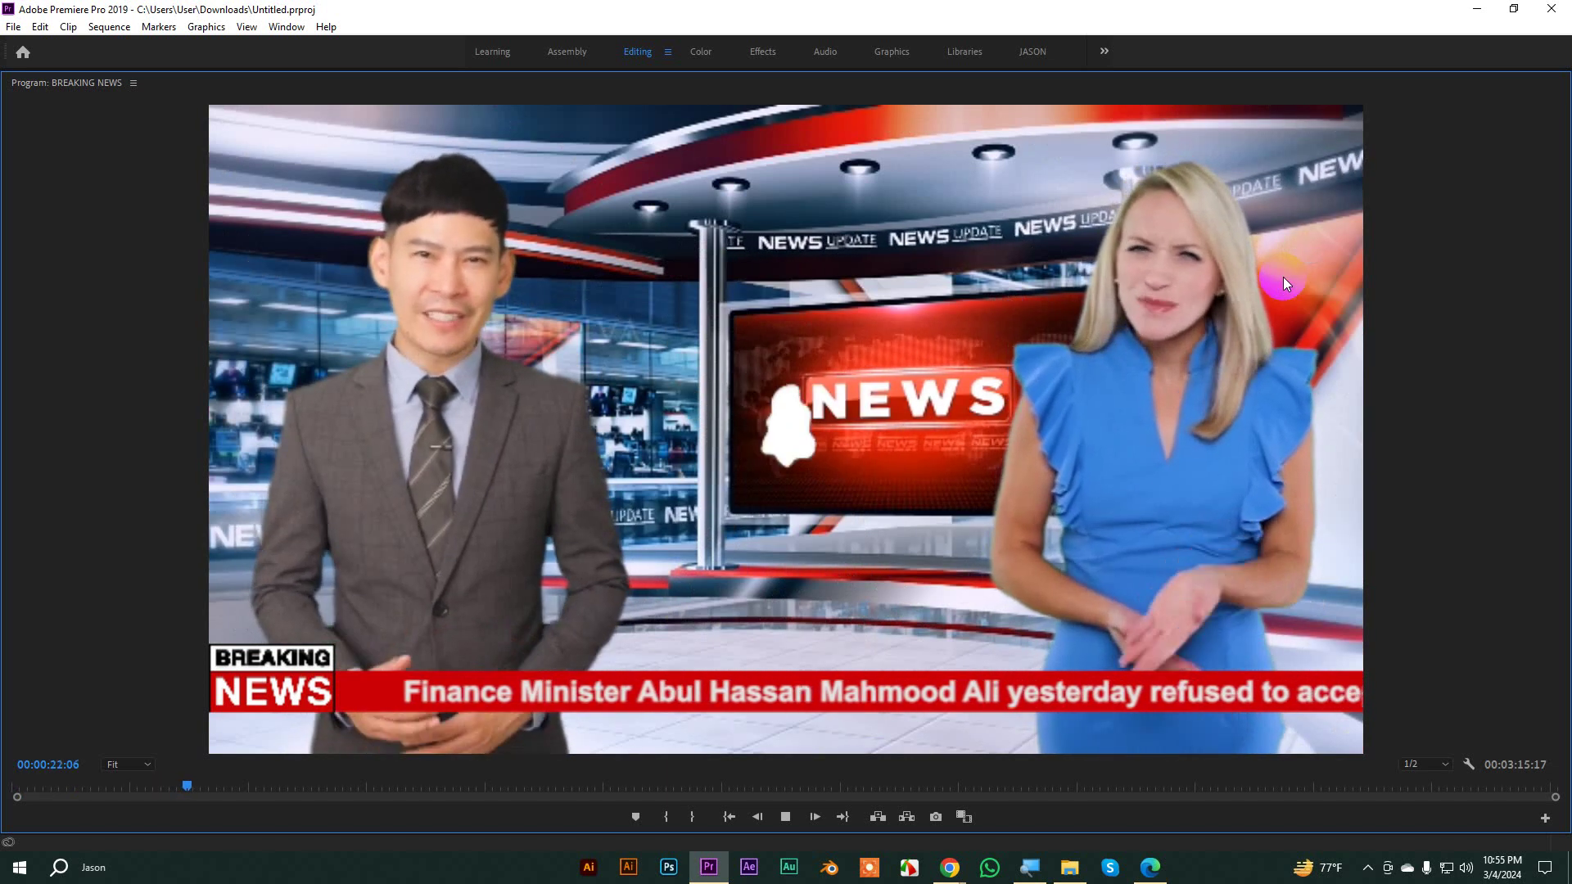
{"action": "key", "text": "grave"}
{"action": "key", "text": "space"}
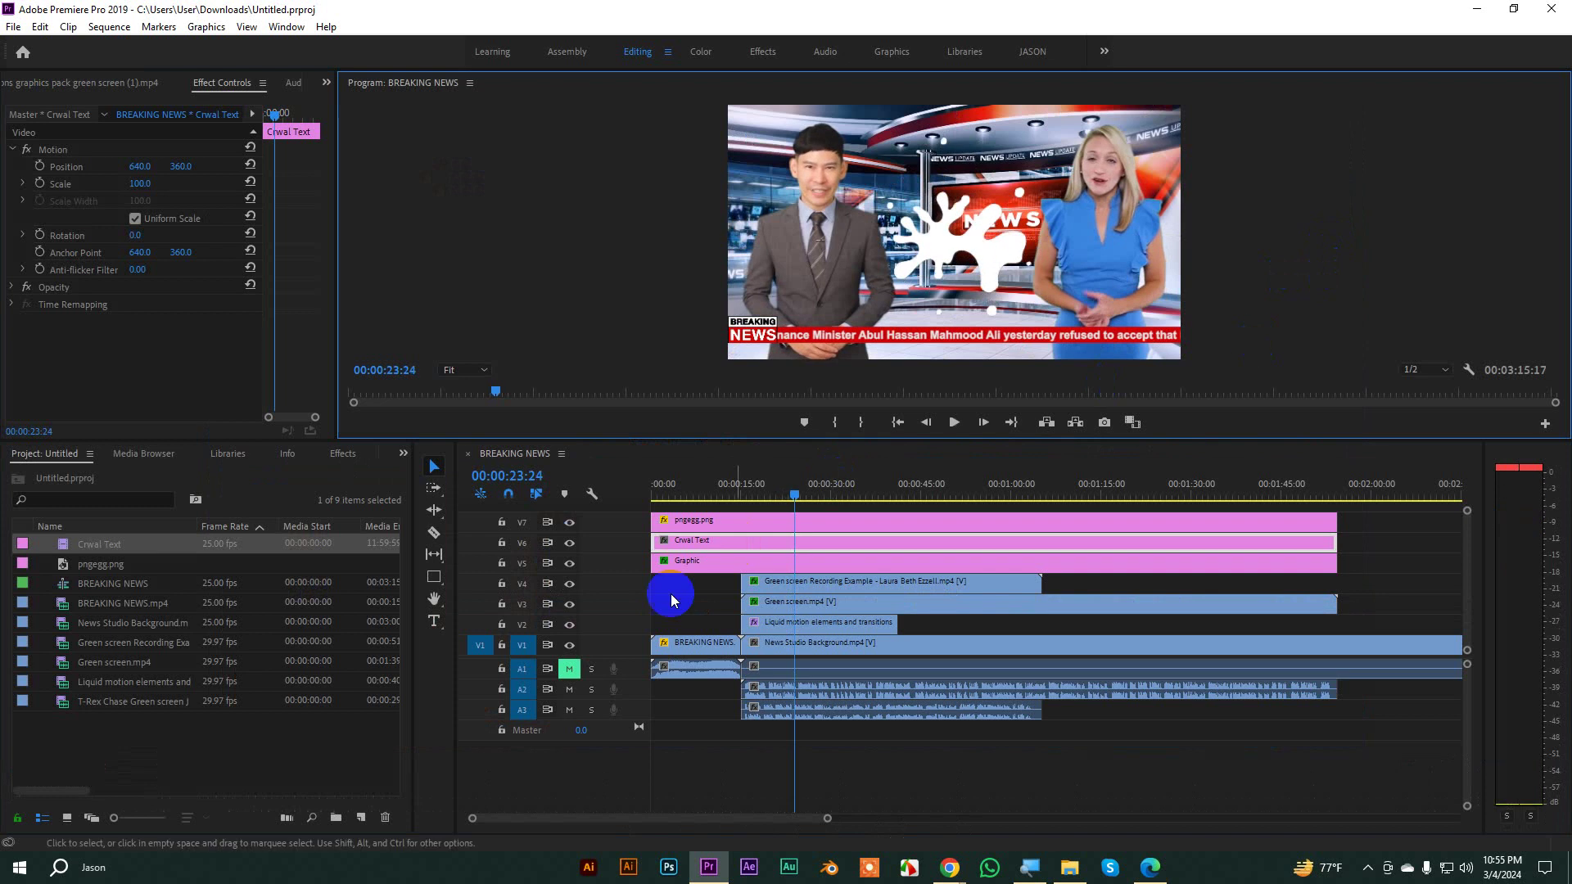
Step: Mute audio tracks A2 and A3
{"action": "left_click", "coordinate": [569, 690]}
{"action": "left_click", "coordinate": [570, 709]}
{"action": "left_click", "coordinate": [937, 628]}
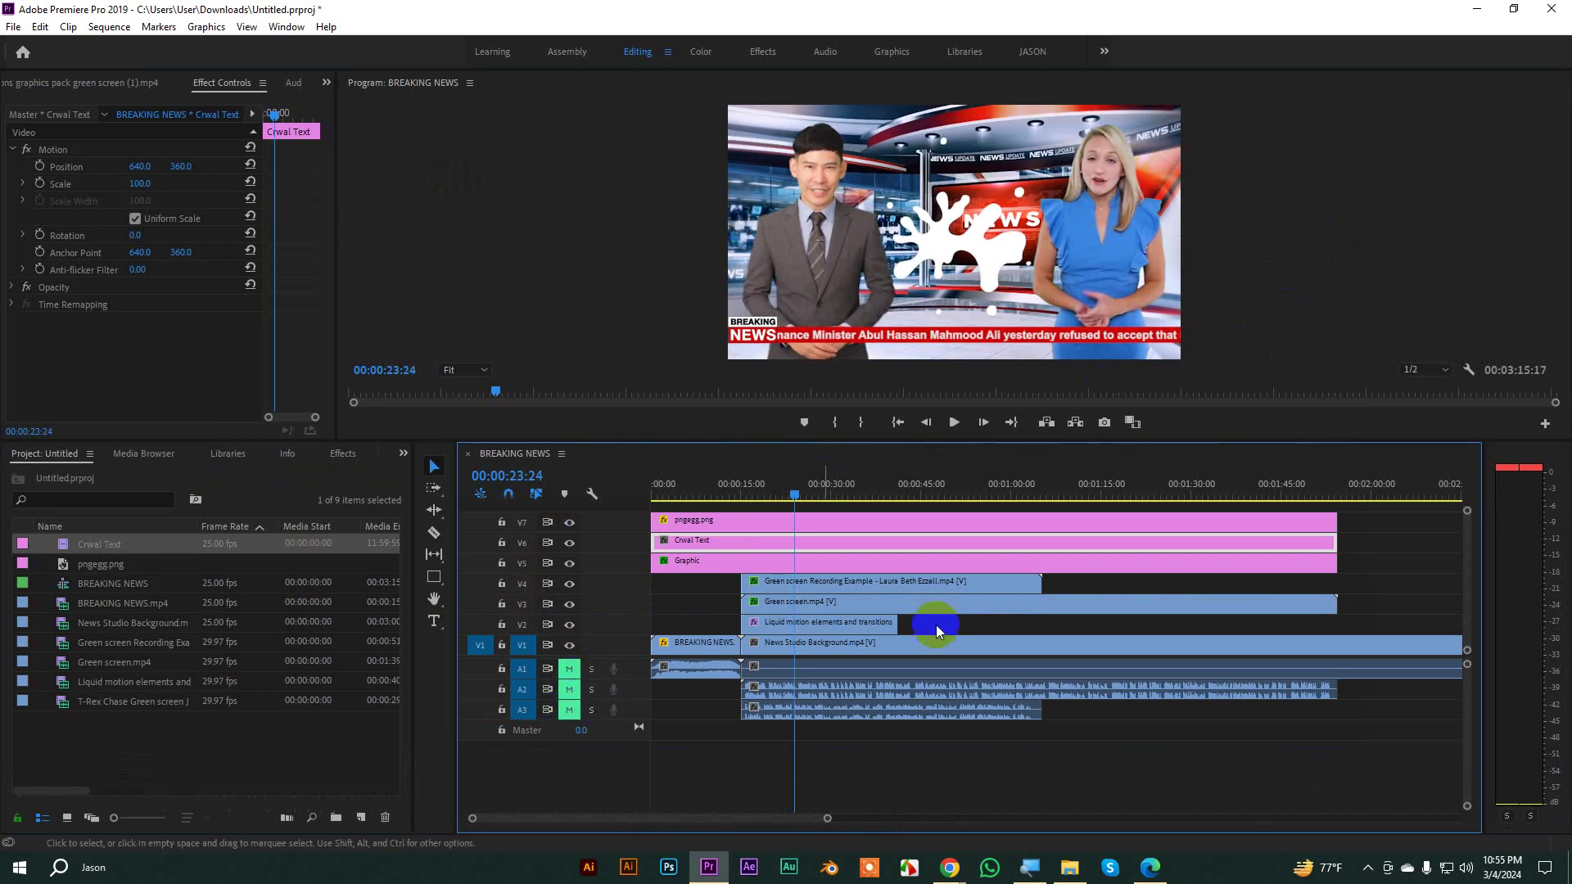
Step: Shorten the Crwal Text clip to end with the Green screen Recording Example clip and play it from the start
{"action": "left_click", "coordinate": [1334, 542]}
{"action": "left_click_drag", "start_coordinate": [1332, 543], "coordinate": [1041, 564]}
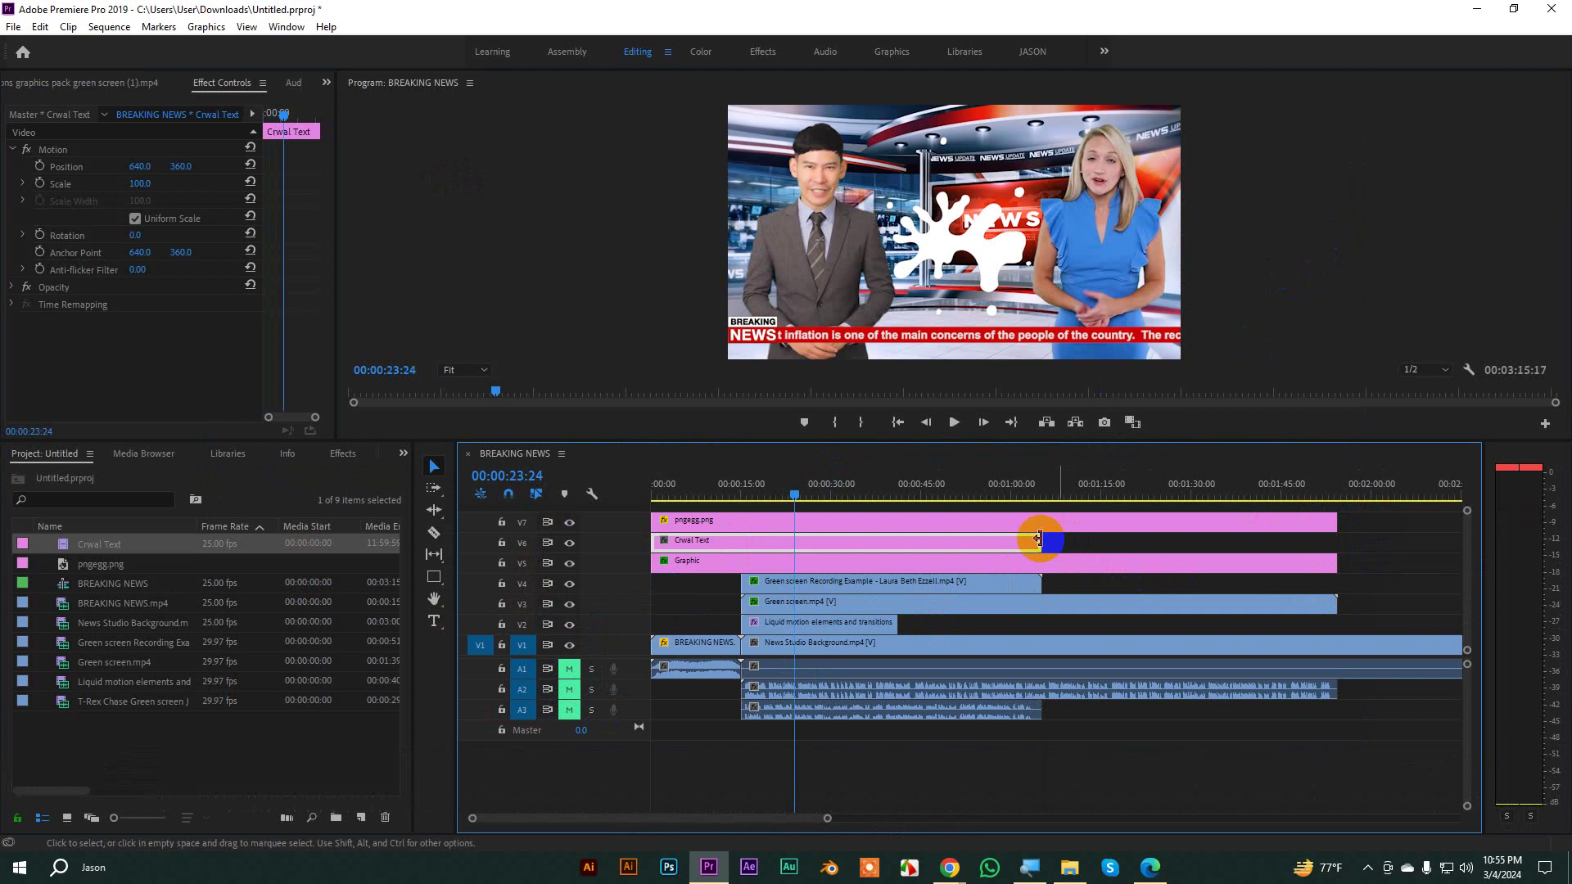
{"action": "left_click", "coordinate": [1050, 541]}
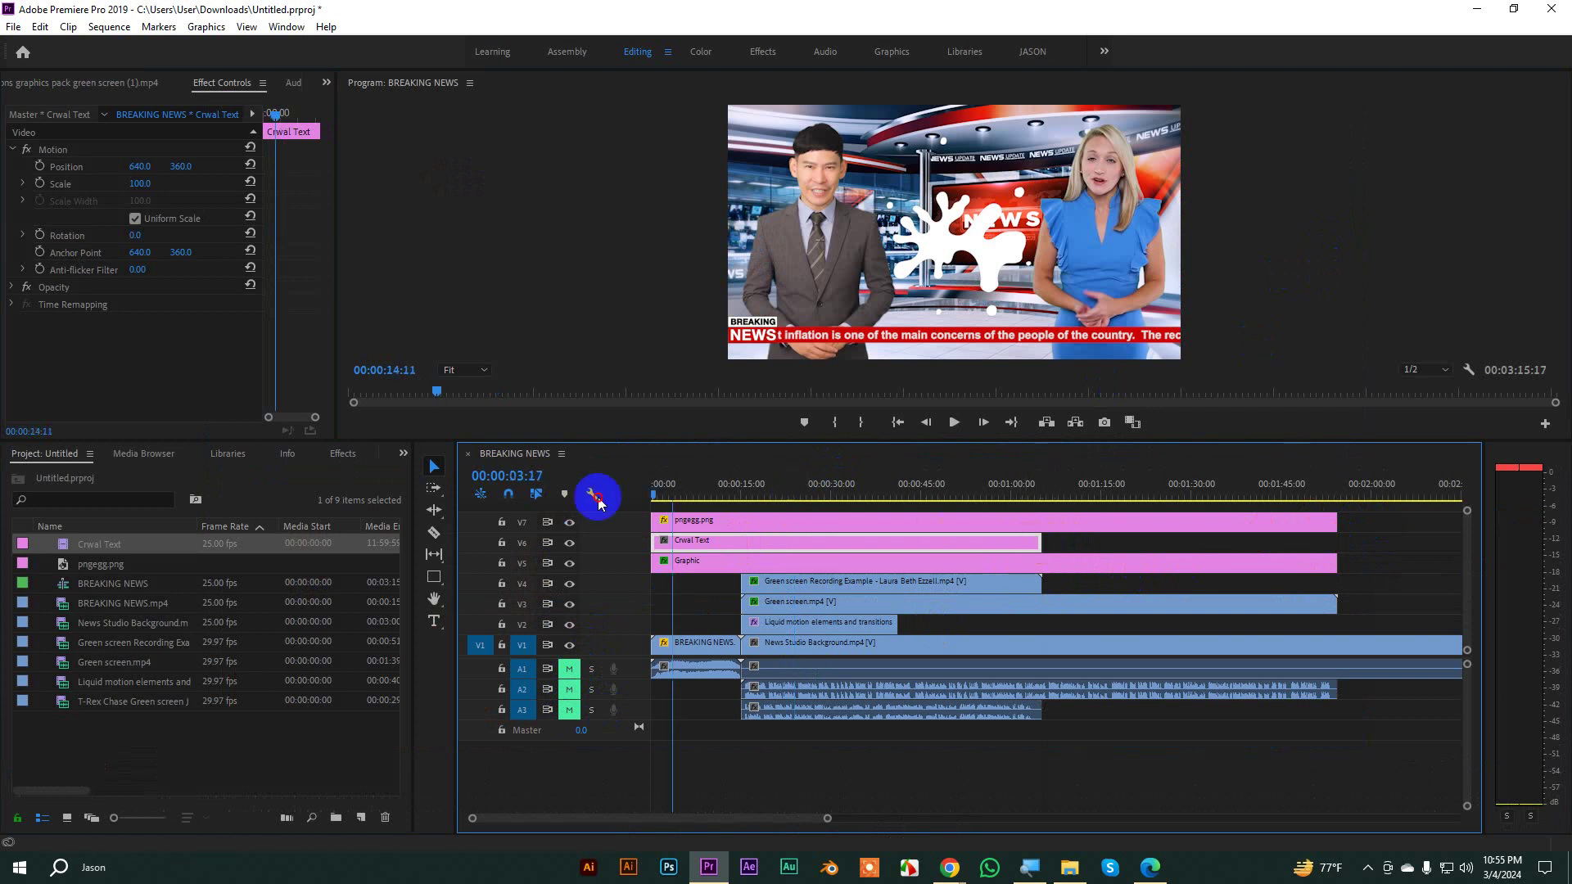
{"action": "key", "text": "Home"}
{"action": "key", "text": "space"}
Step: Shorten the Crwal Text clip to end with the Liquid motion elements clip and preview it from the start in the maximized Program monitor
{"action": "left_click_drag", "start_coordinate": [847, 440], "coordinate": [840, 520]}
{"action": "left_click_drag", "start_coordinate": [1038, 569], "coordinate": [897, 593]}
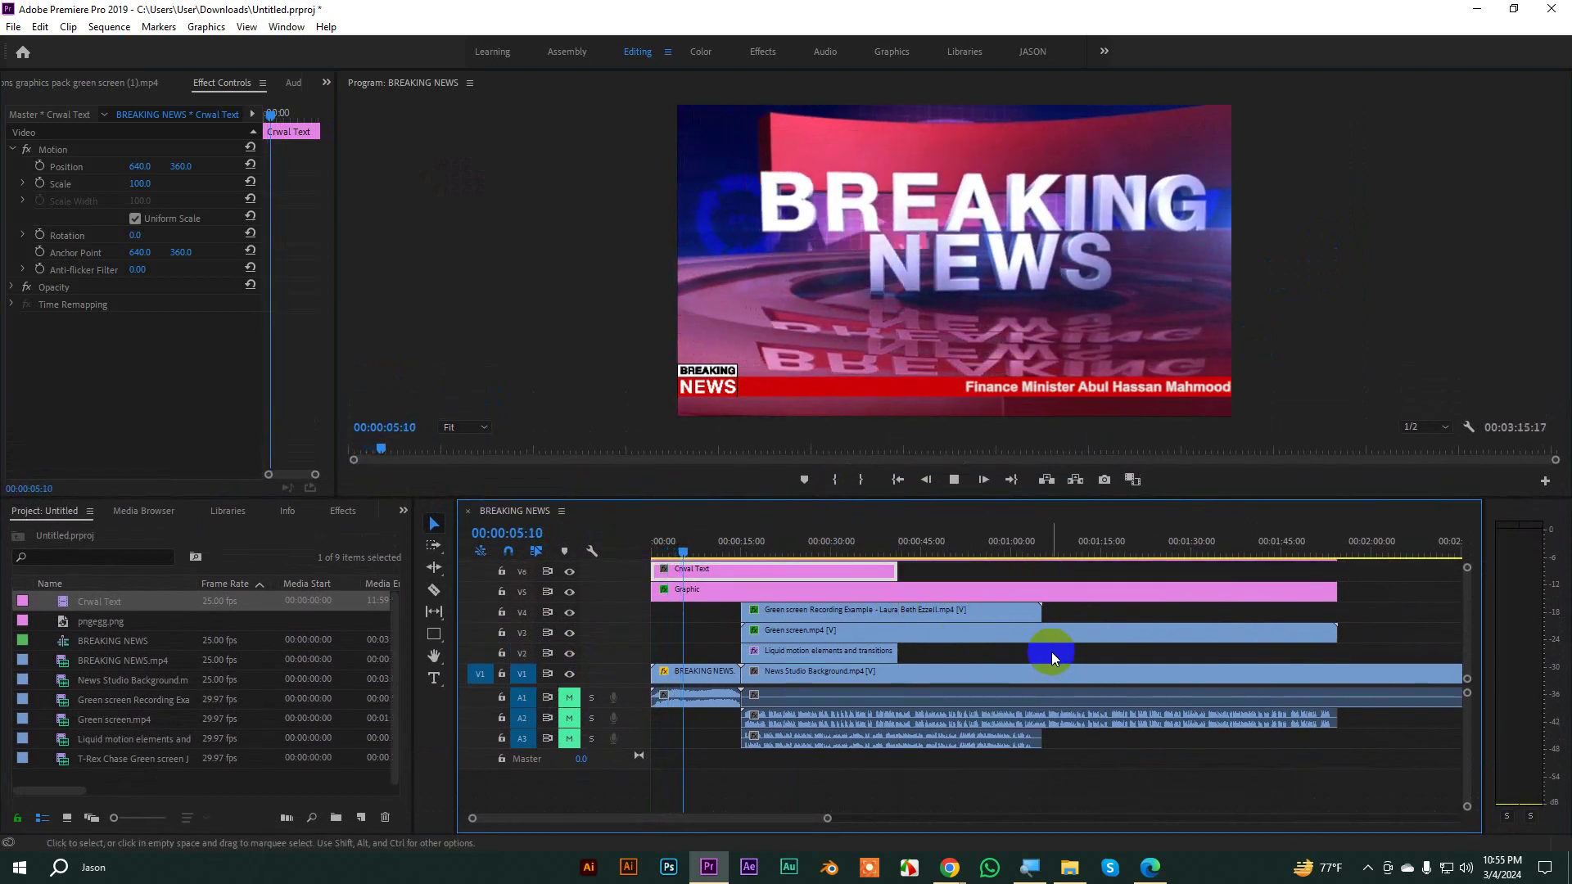
{"action": "left_click_drag", "start_coordinate": [702, 544], "coordinate": [603, 551]}
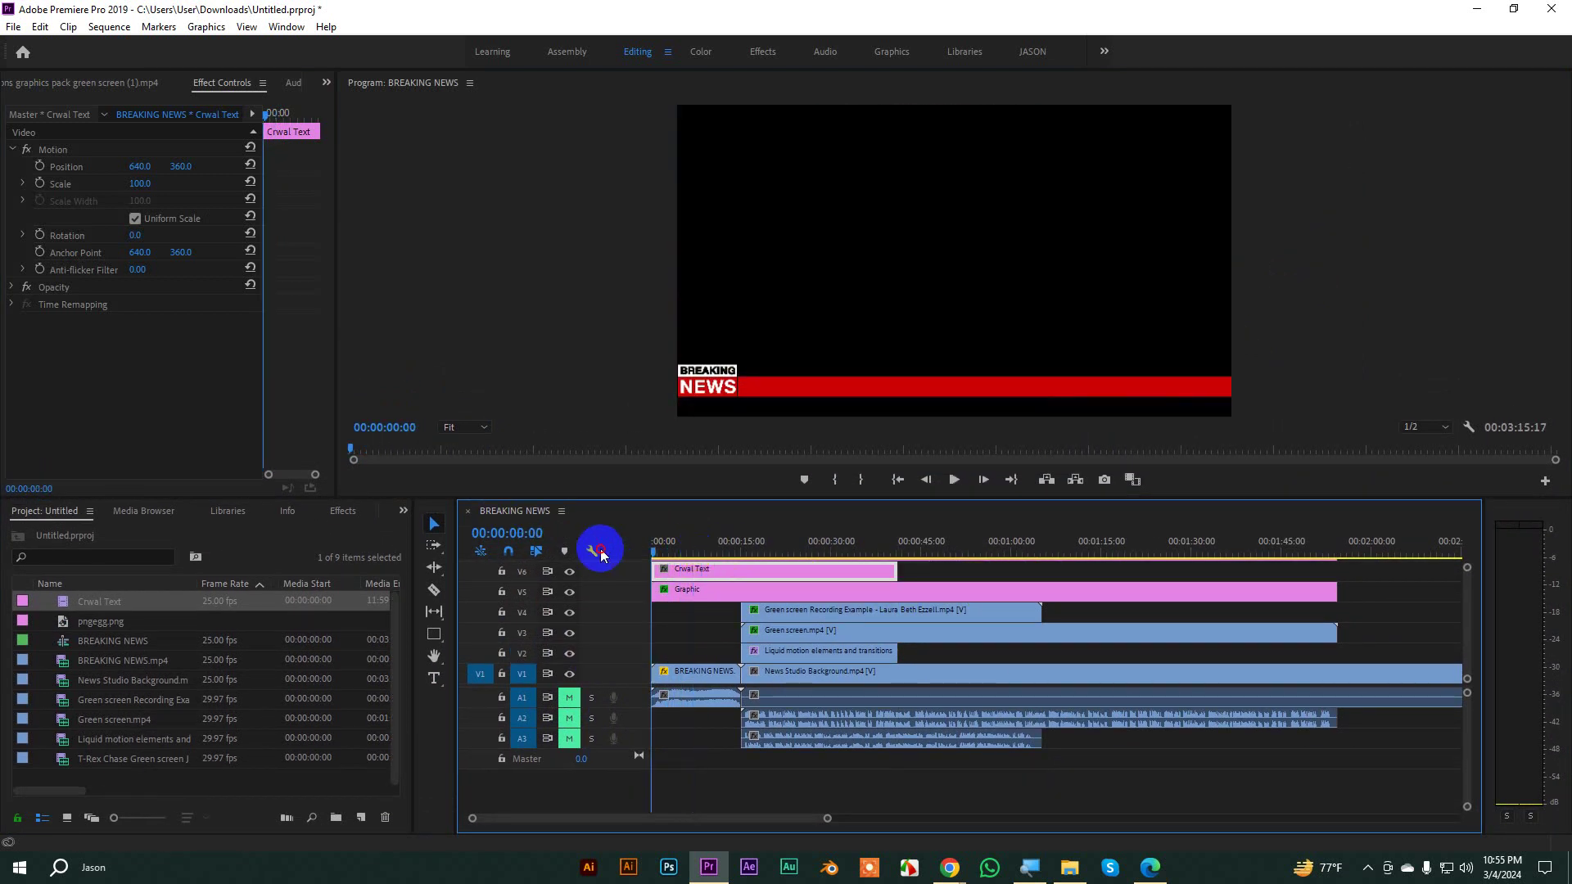
{"action": "left_click", "coordinate": [1295, 284]}
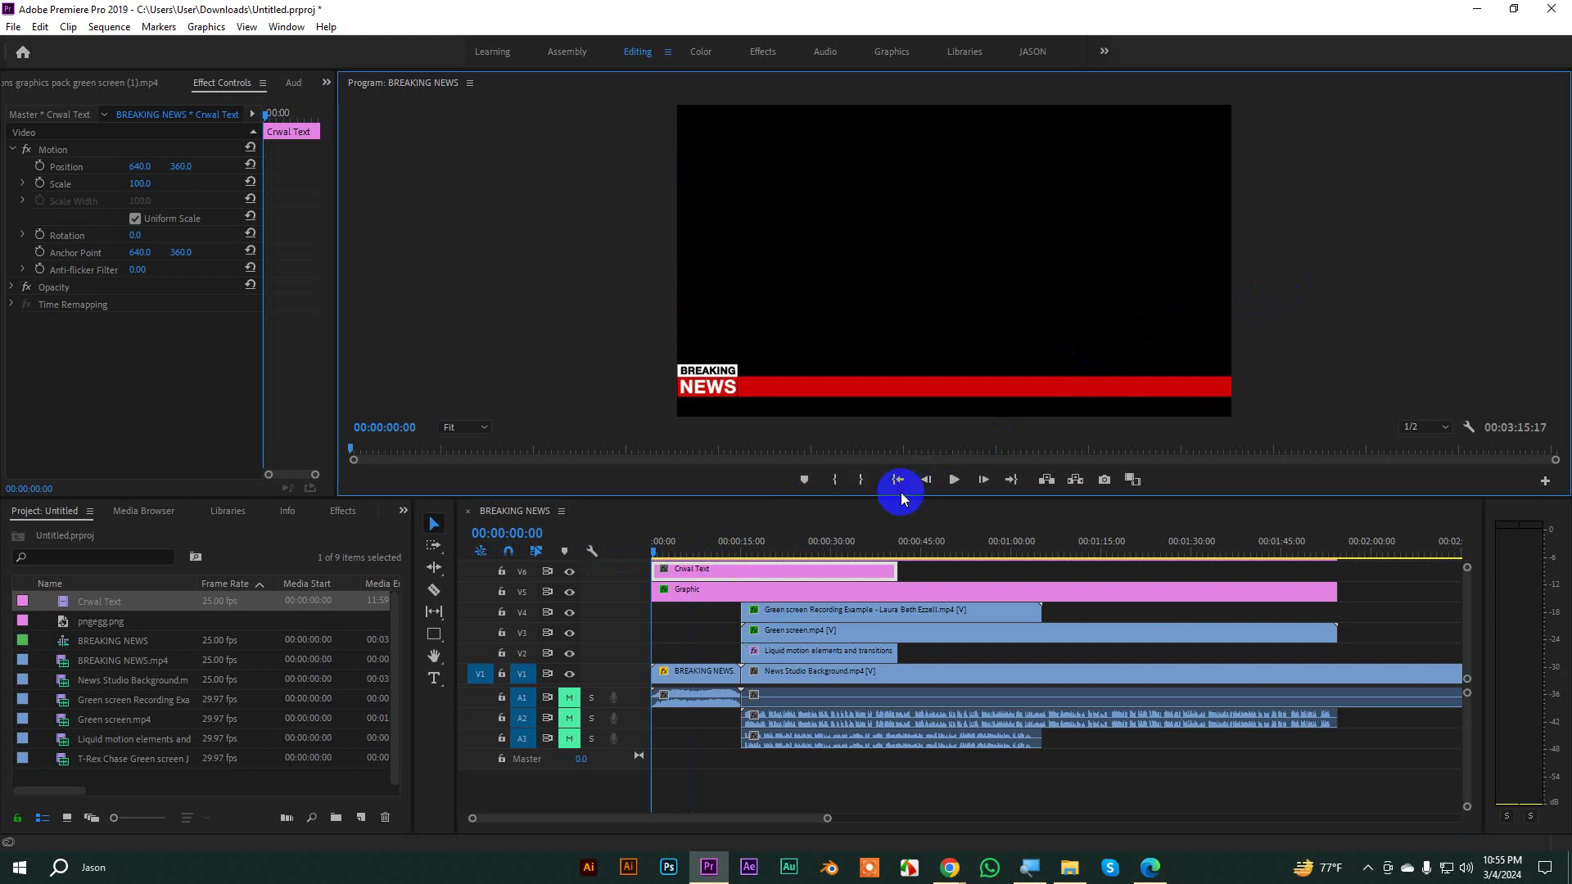
{"action": "key", "text": "grave"}
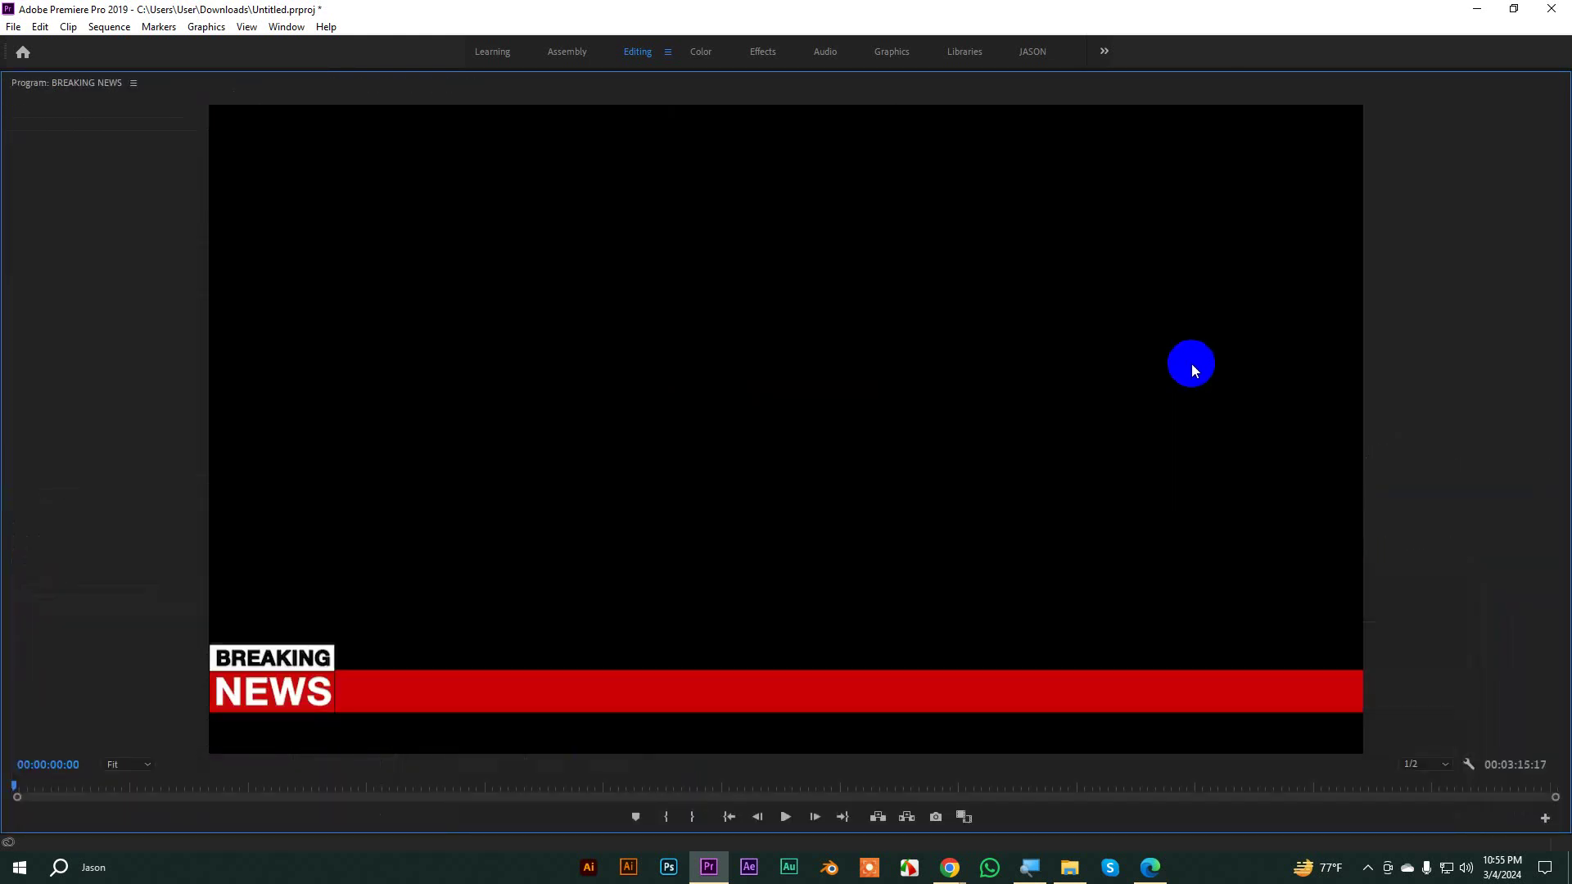
{"action": "key", "text": "space"}
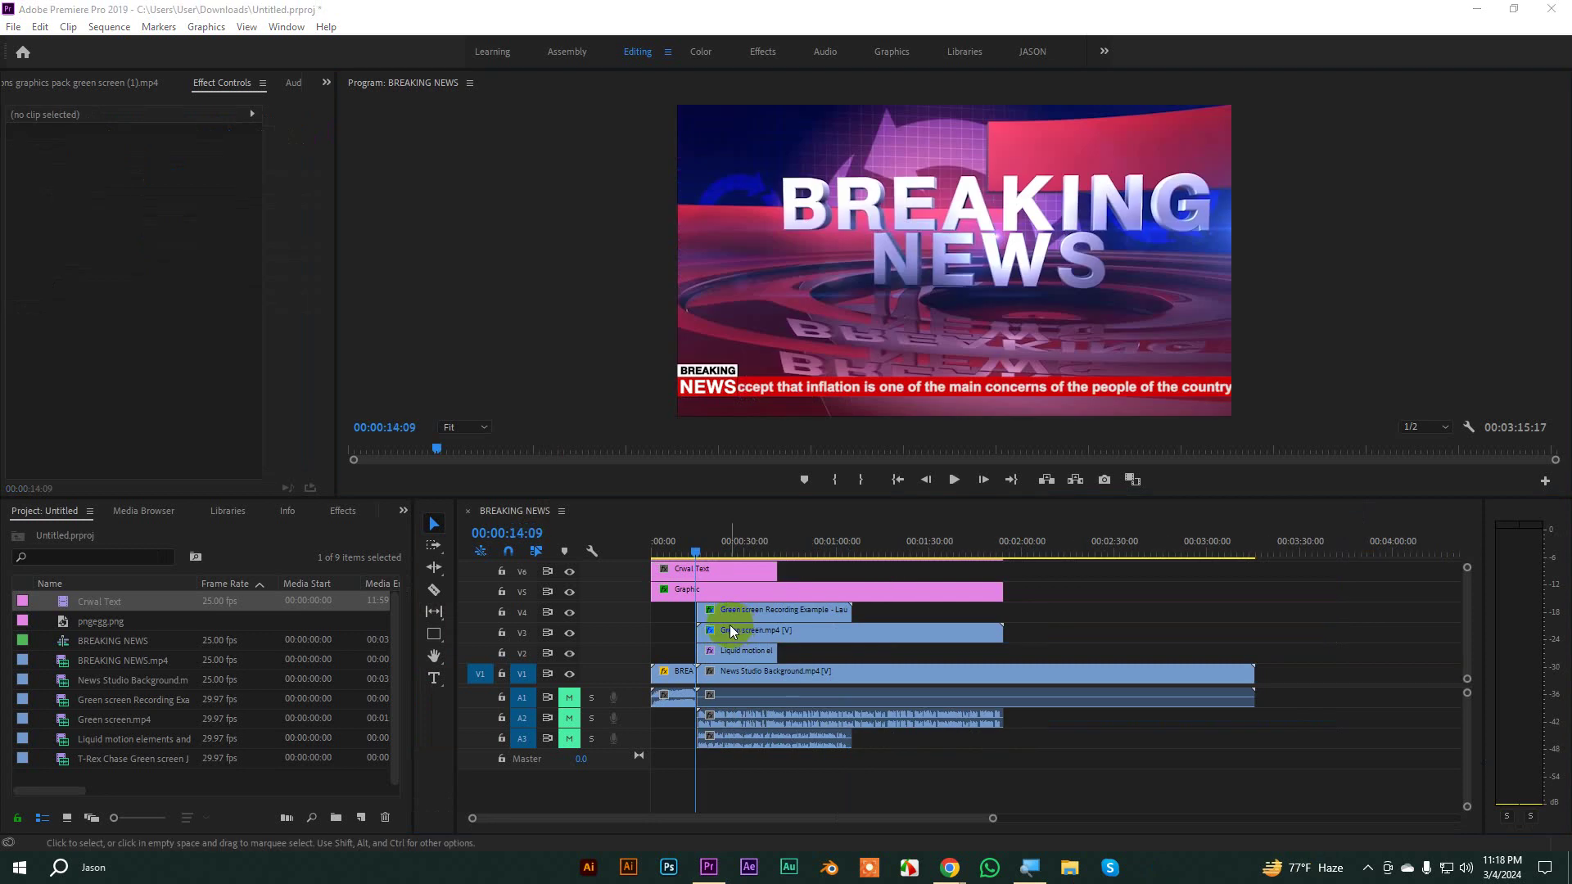
{"action": "left_click_drag", "start_coordinate": [875, 501], "coordinate": [843, 471]}
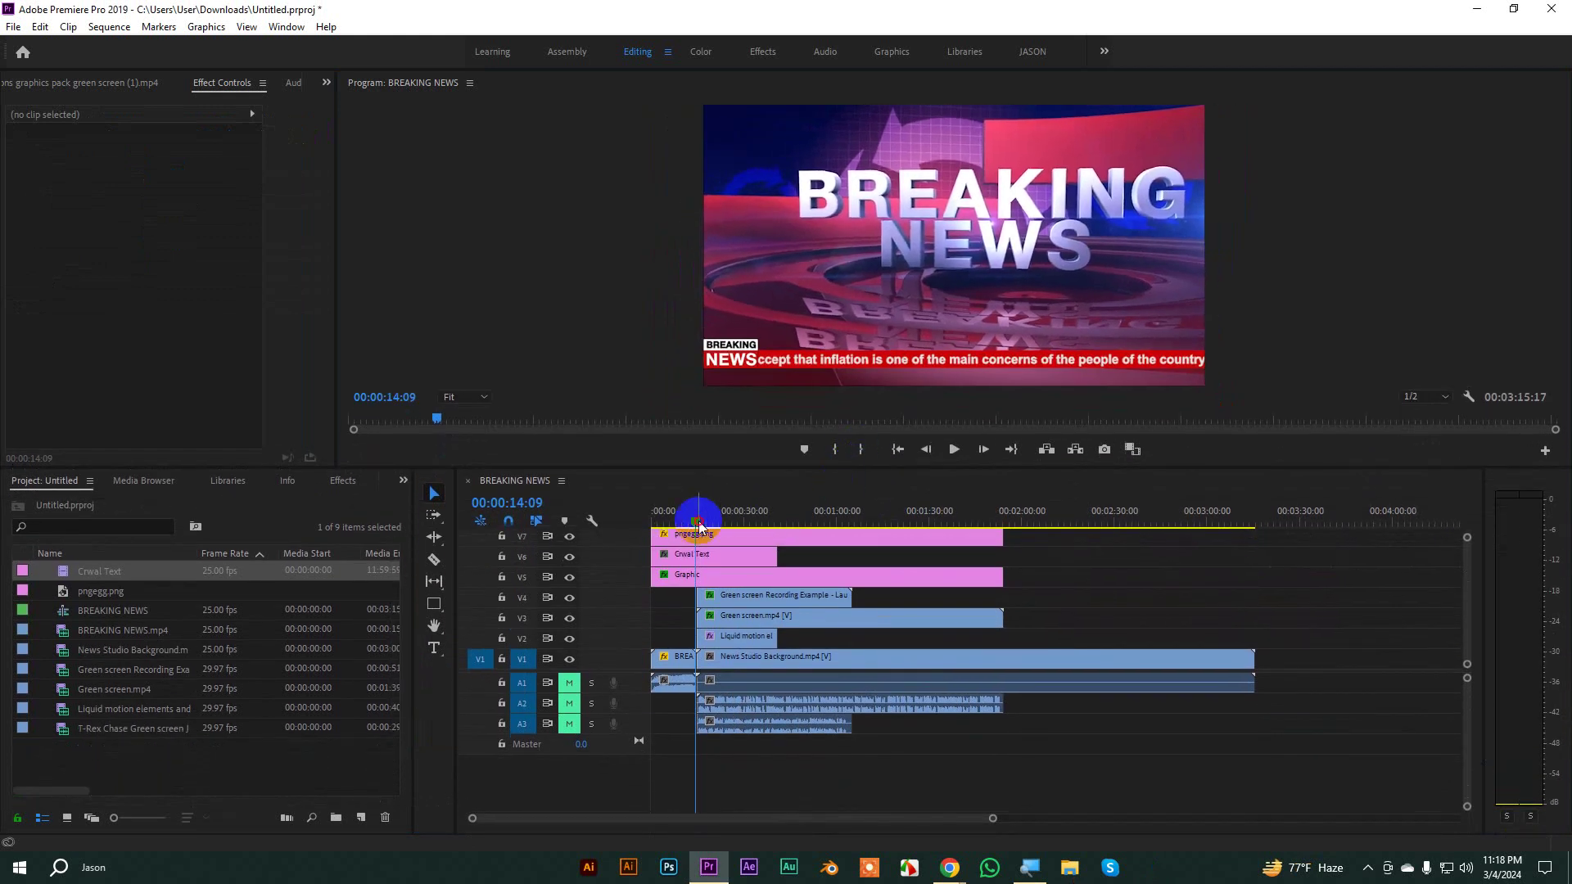
{"action": "left_click_drag", "start_coordinate": [699, 525], "coordinate": [783, 506]}
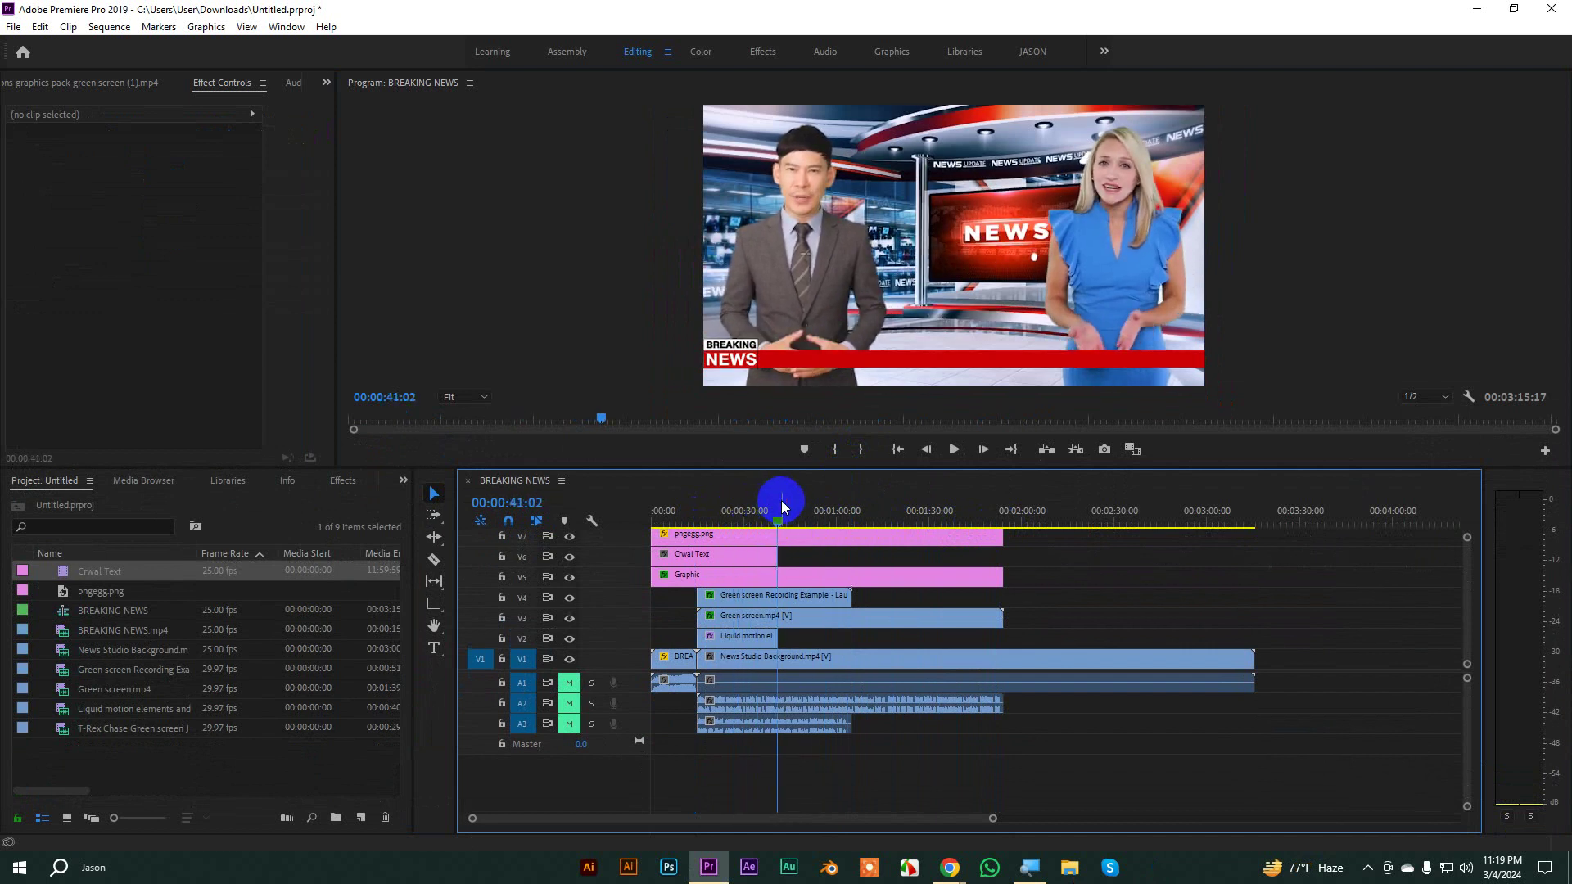
{"action": "key", "text": "w"}
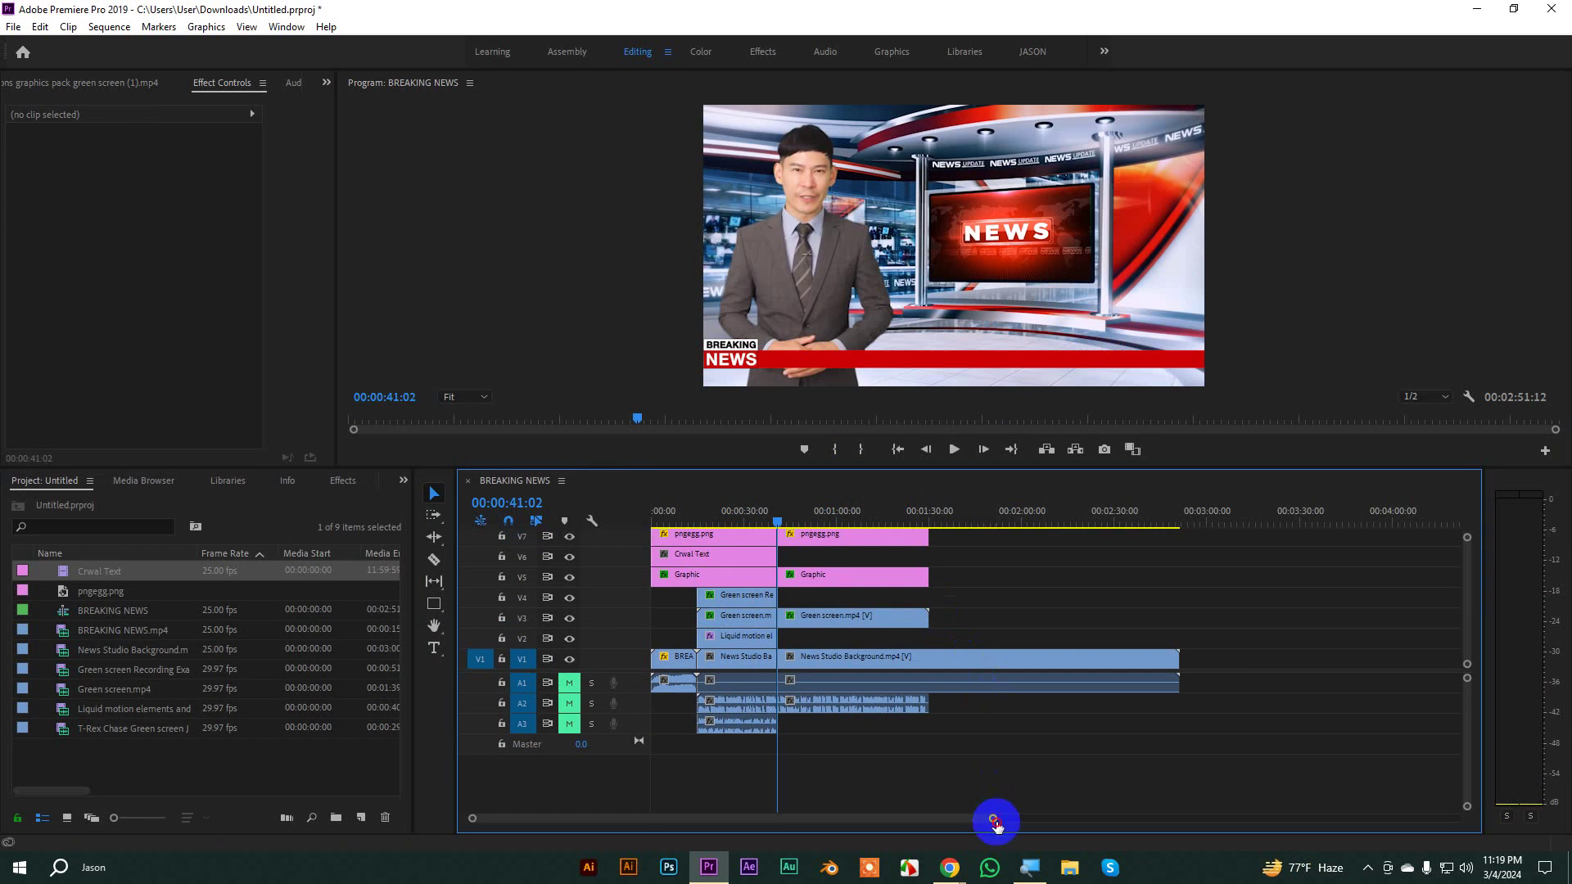
{"action": "left_click_drag", "start_coordinate": [996, 821], "coordinate": [1033, 818]}
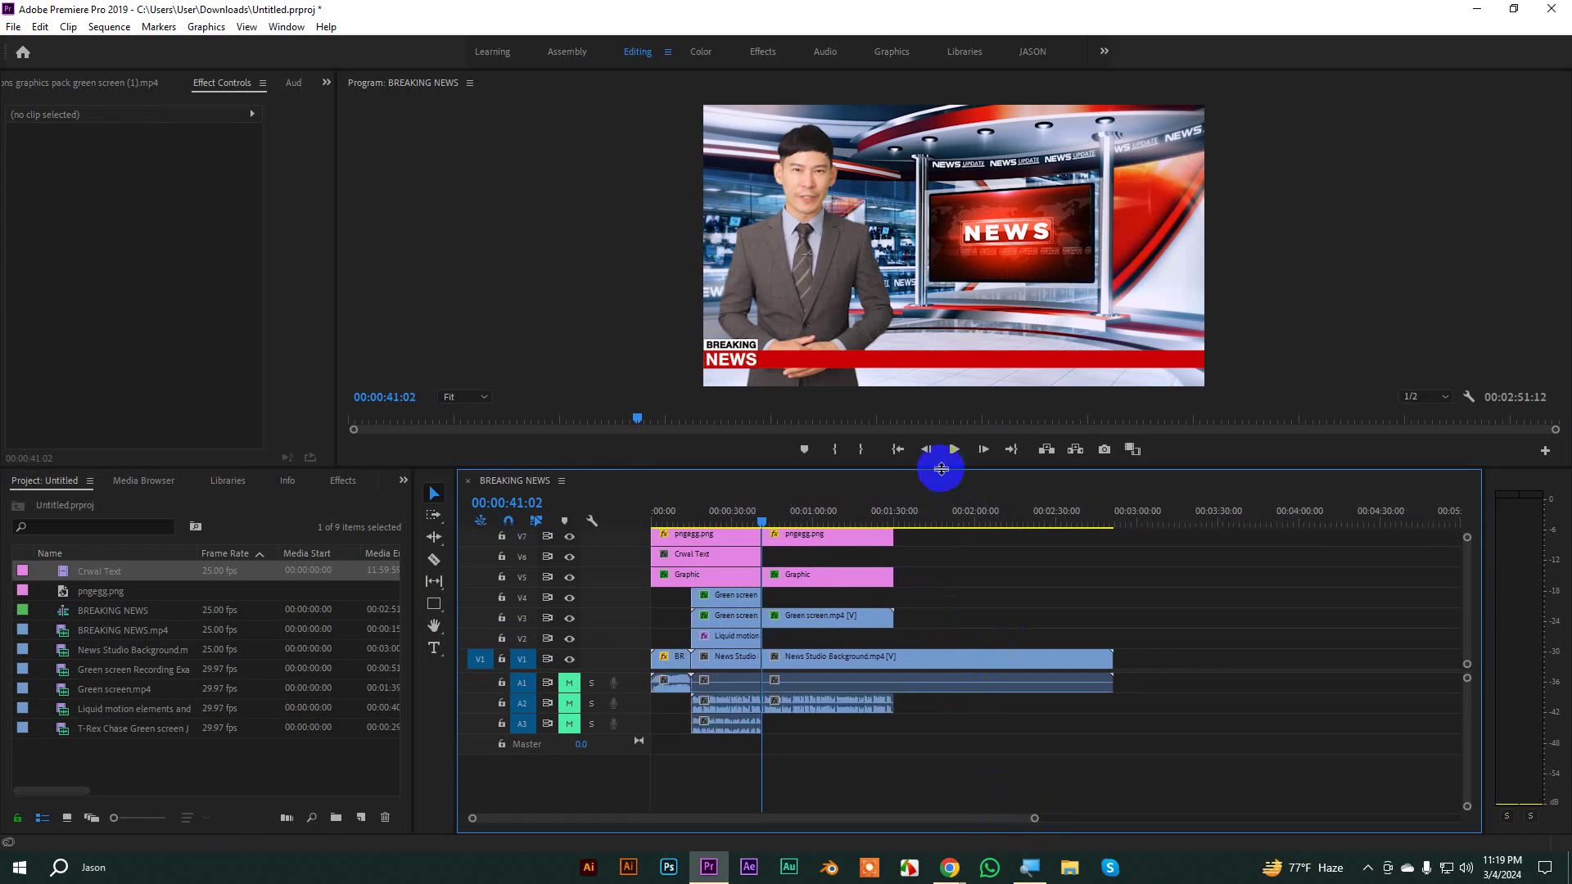
{"action": "left_click_drag", "start_coordinate": [941, 468], "coordinate": [930, 390]}
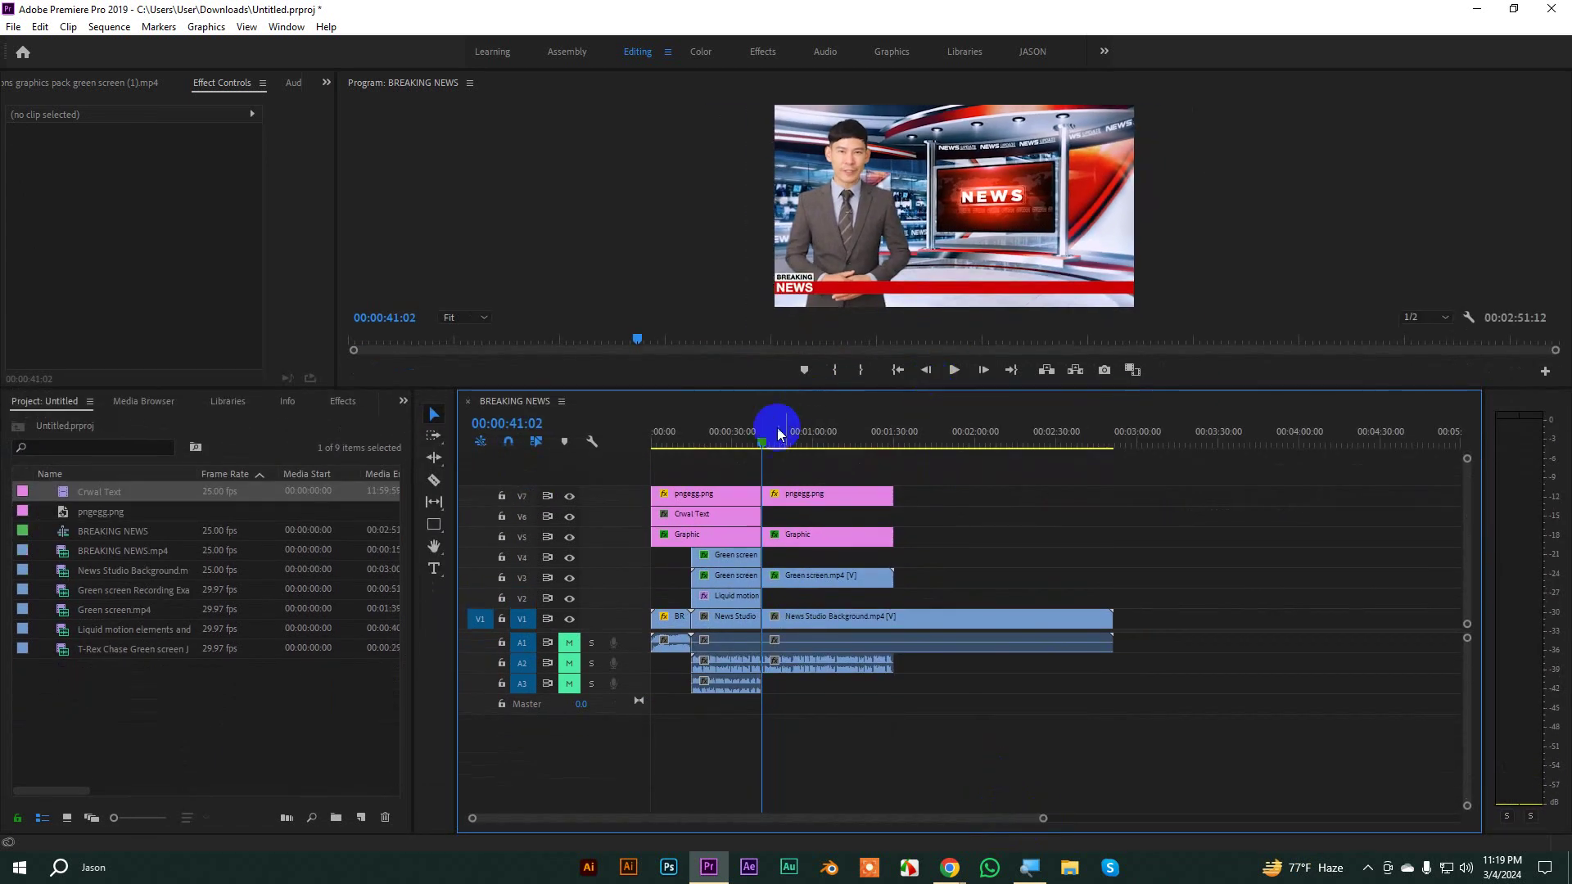
{"action": "left_click_drag", "start_coordinate": [766, 443], "coordinate": [796, 443]}
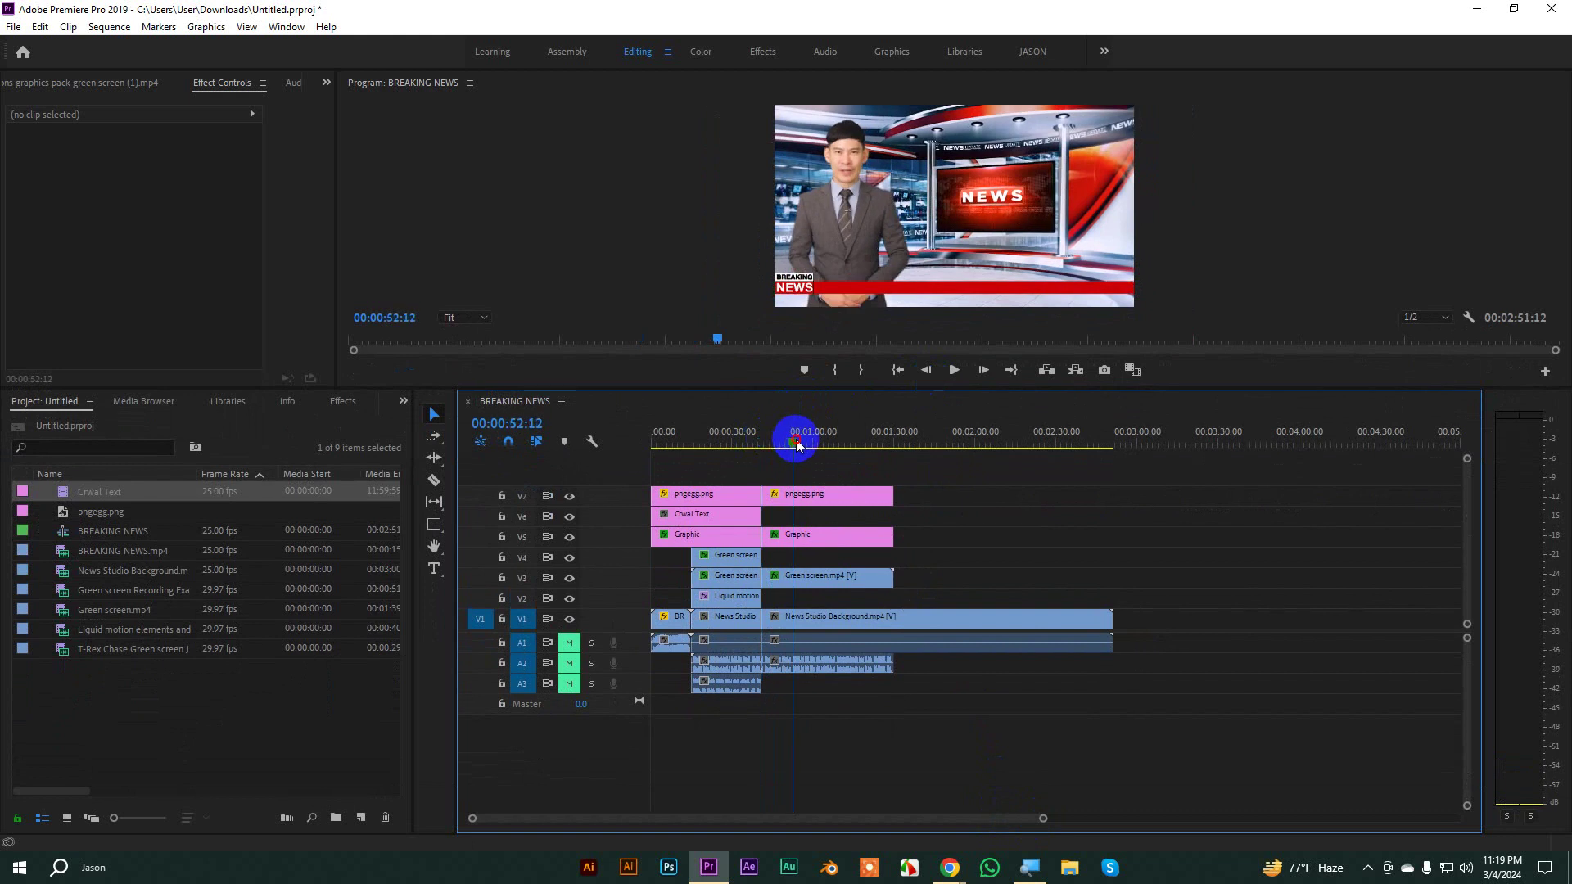
{"action": "key", "text": "ctrl+z"}
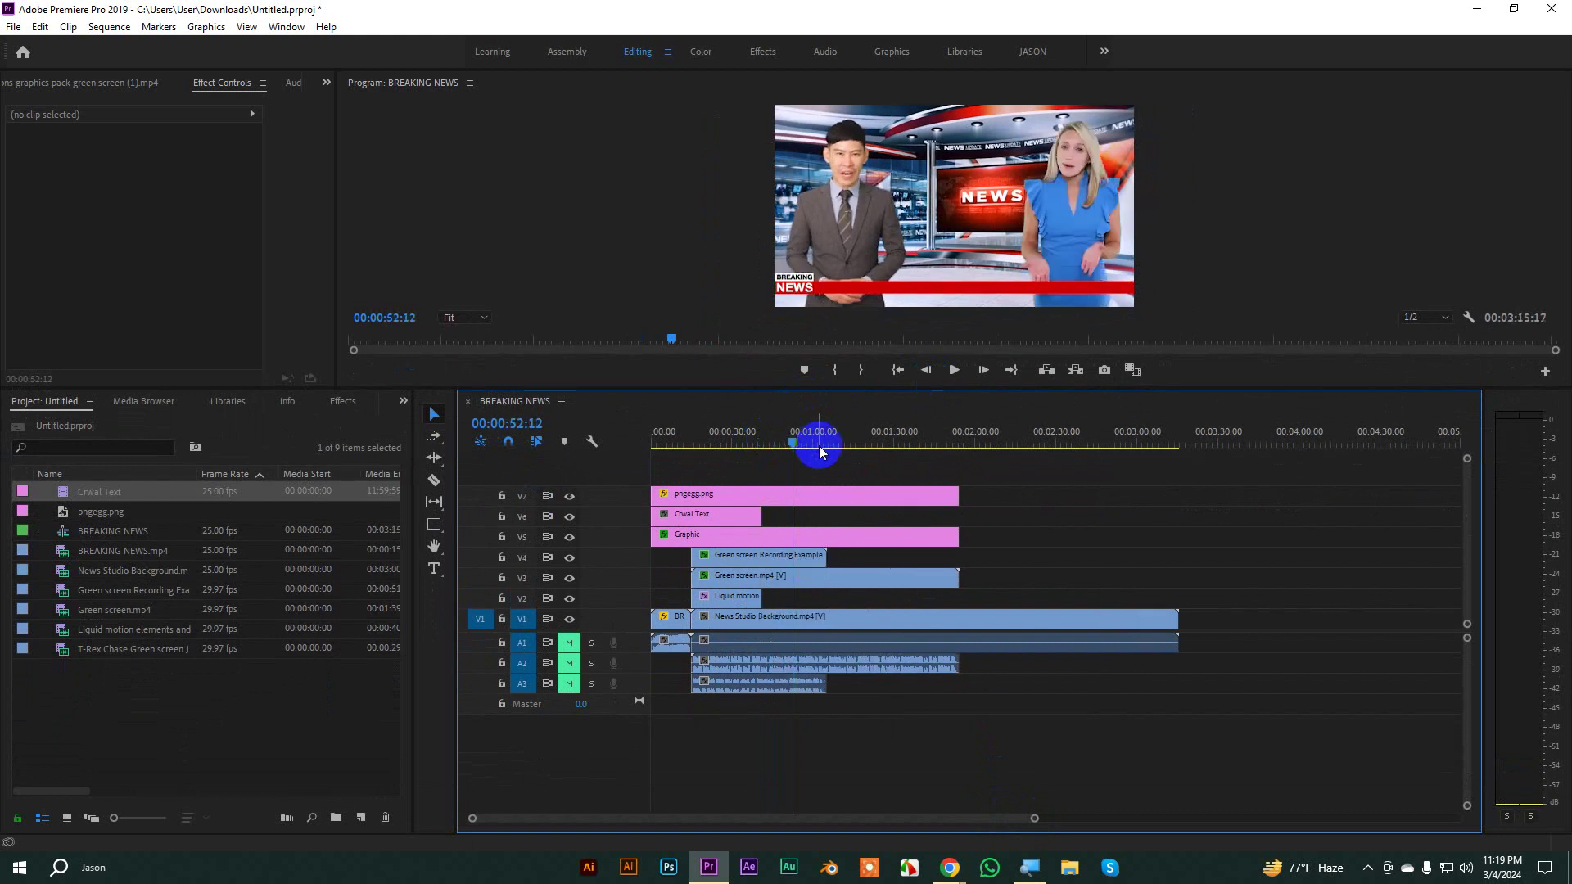
Step: Trim all tracks at 00:00:40:24 and delete every clip remaining after that point
{"action": "left_click_drag", "start_coordinate": [801, 446], "coordinate": [774, 444]}
{"action": "left_click_drag", "start_coordinate": [768, 445], "coordinate": [762, 443]}
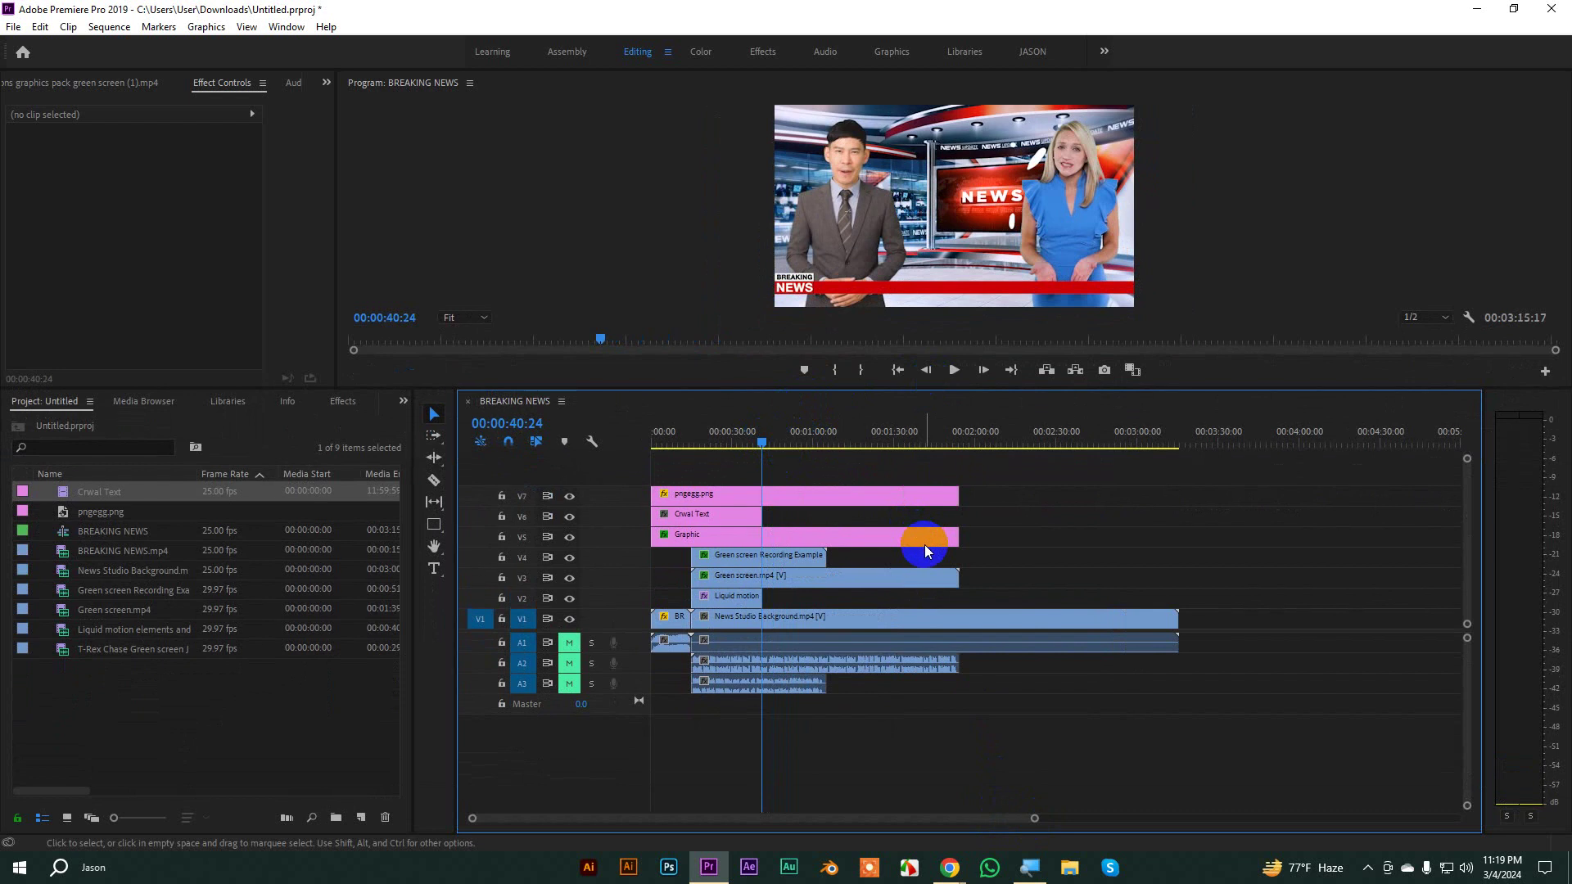
{"action": "key", "text": "w"}
{"action": "left_click_drag", "start_coordinate": [1124, 718], "coordinate": [822, 483]}
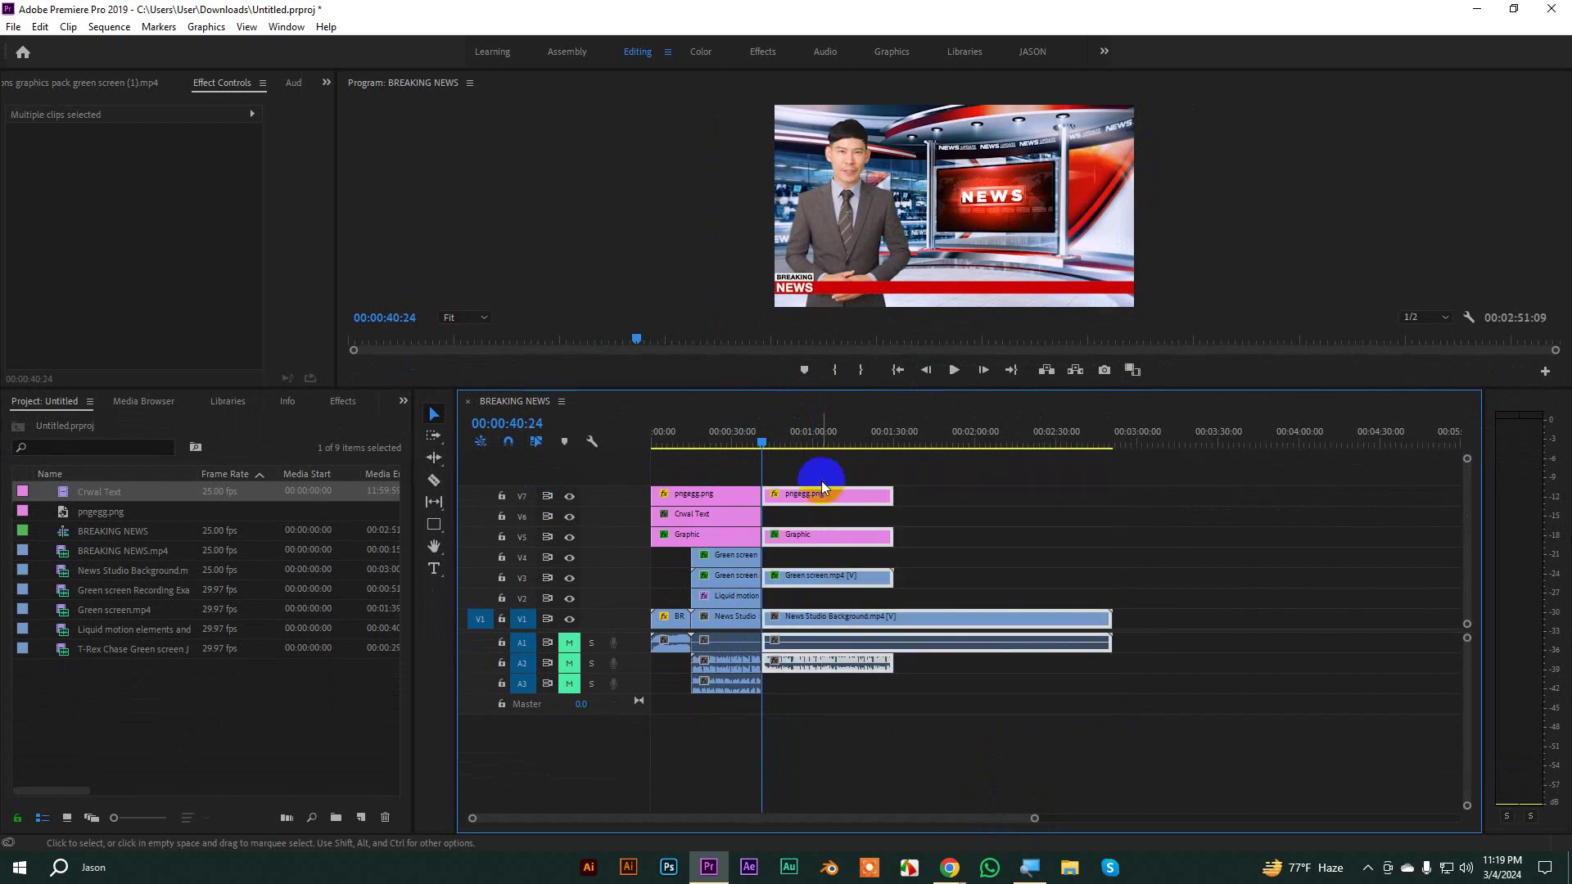
{"action": "key", "text": "Delete"}
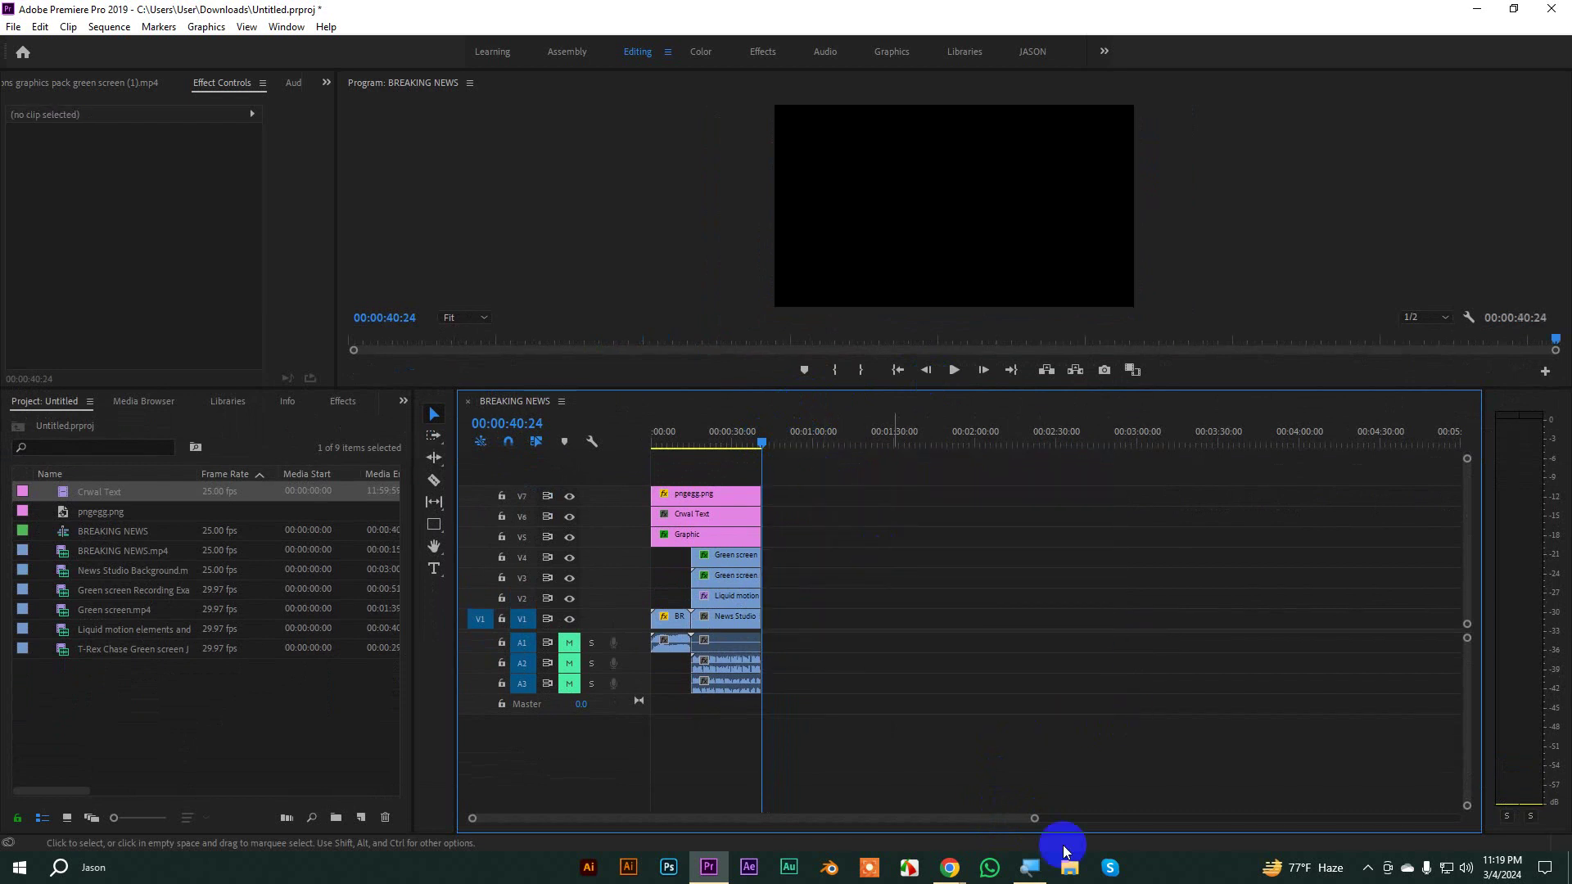
{"action": "left_click_drag", "start_coordinate": [1034, 818], "coordinate": [901, 811]}
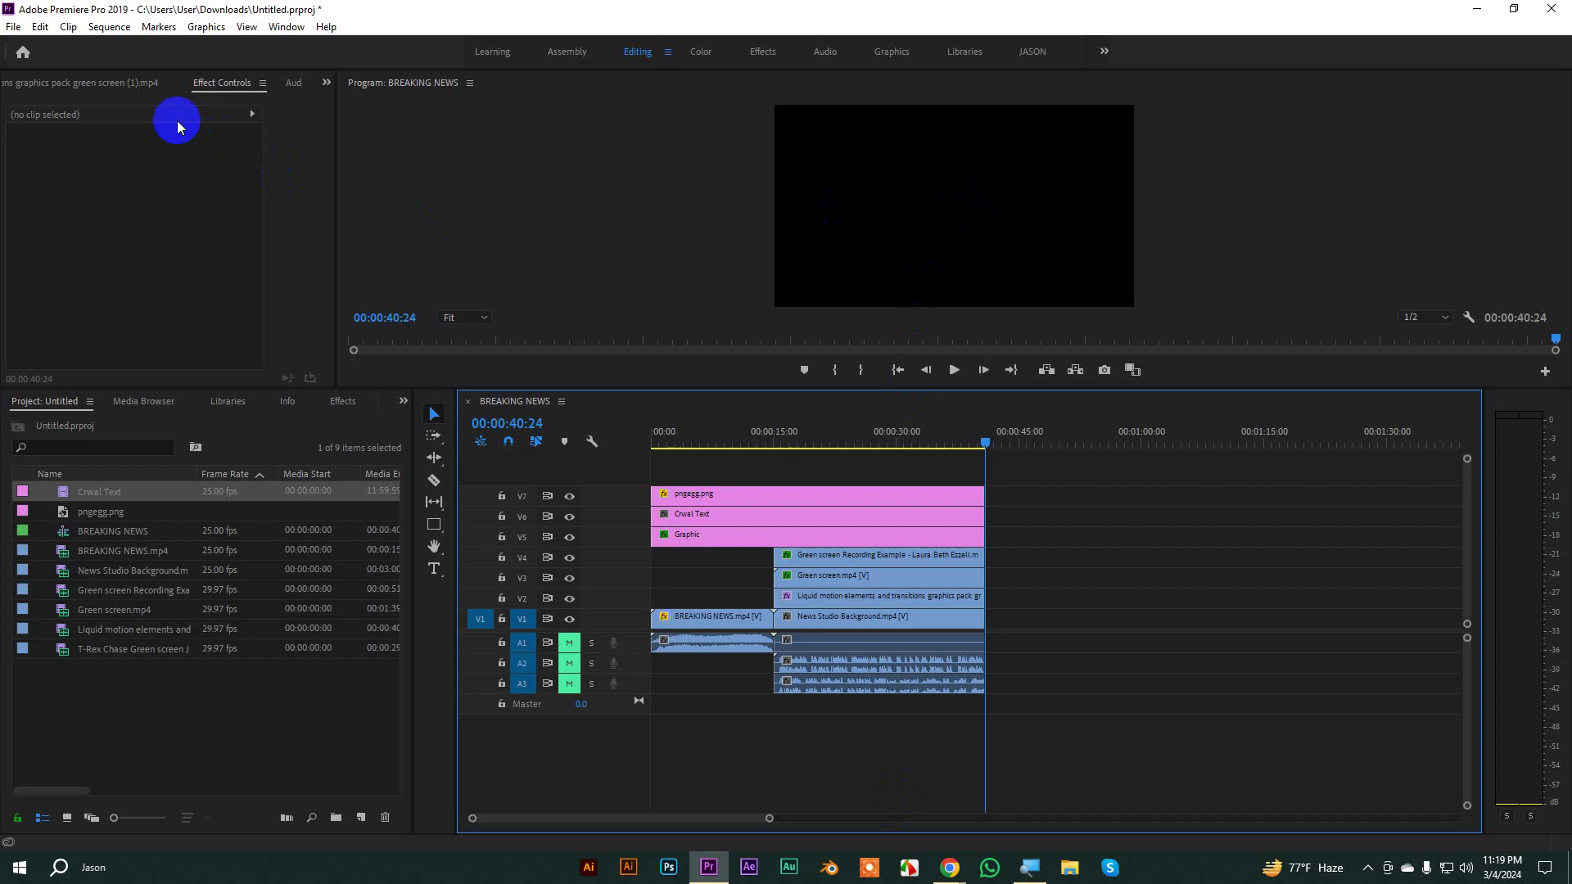
Step: Create a new legacy title named Roll, keeping the 1280 × 720, 25.00 fps settings
{"action": "left_click", "coordinate": [38, 26]}
{"action": "left_click", "coordinate": [39, 26]}
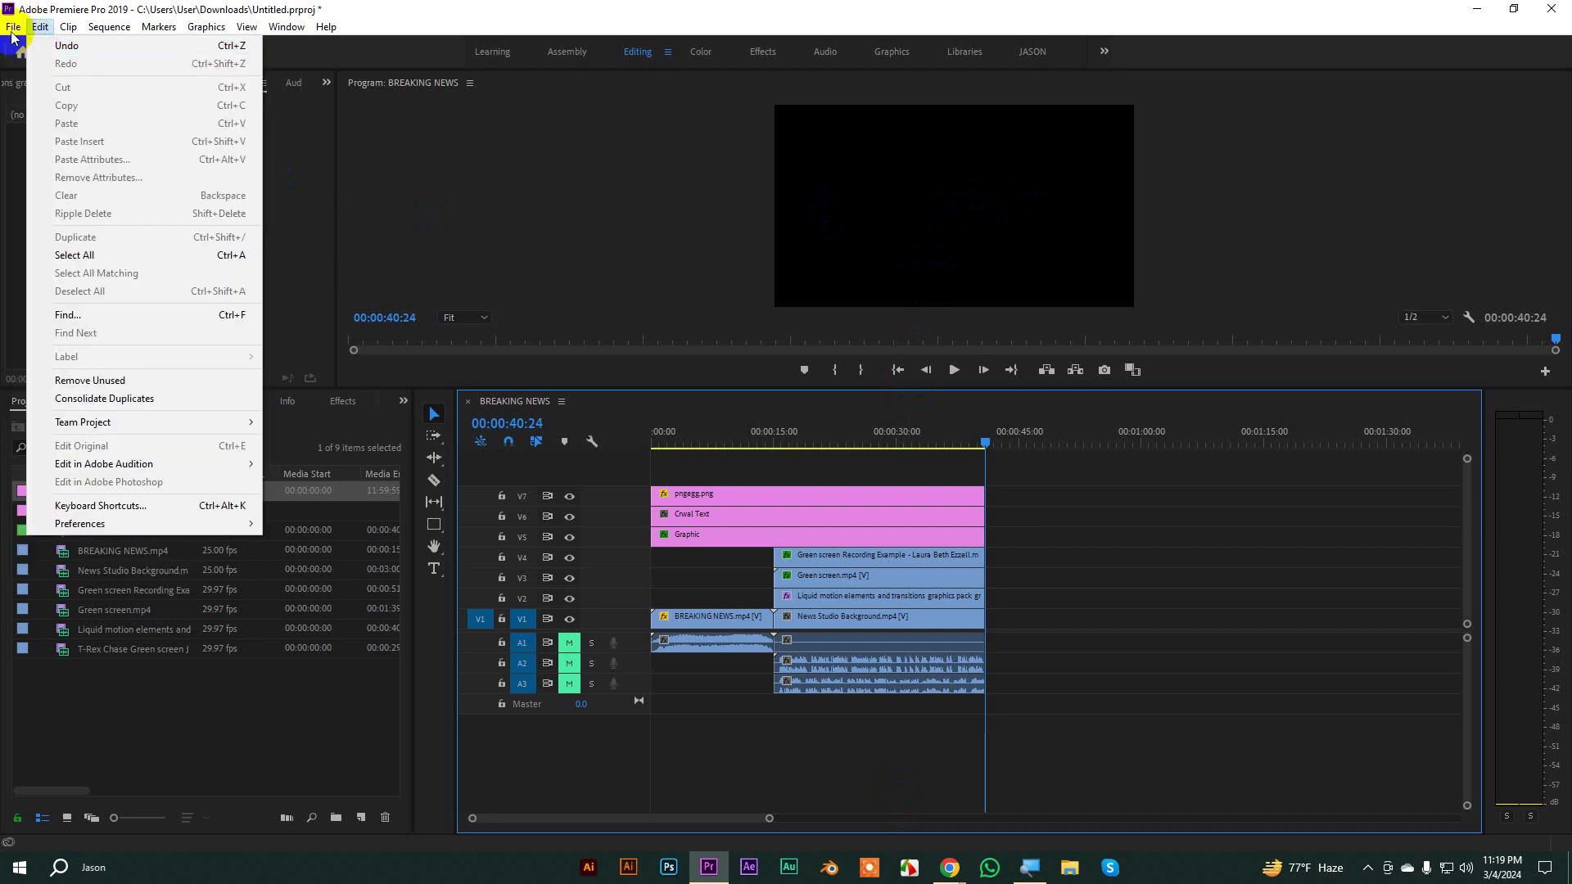
{"action": "left_click", "coordinate": [13, 26]}
{"action": "mouse_move", "coordinate": [164, 45]}
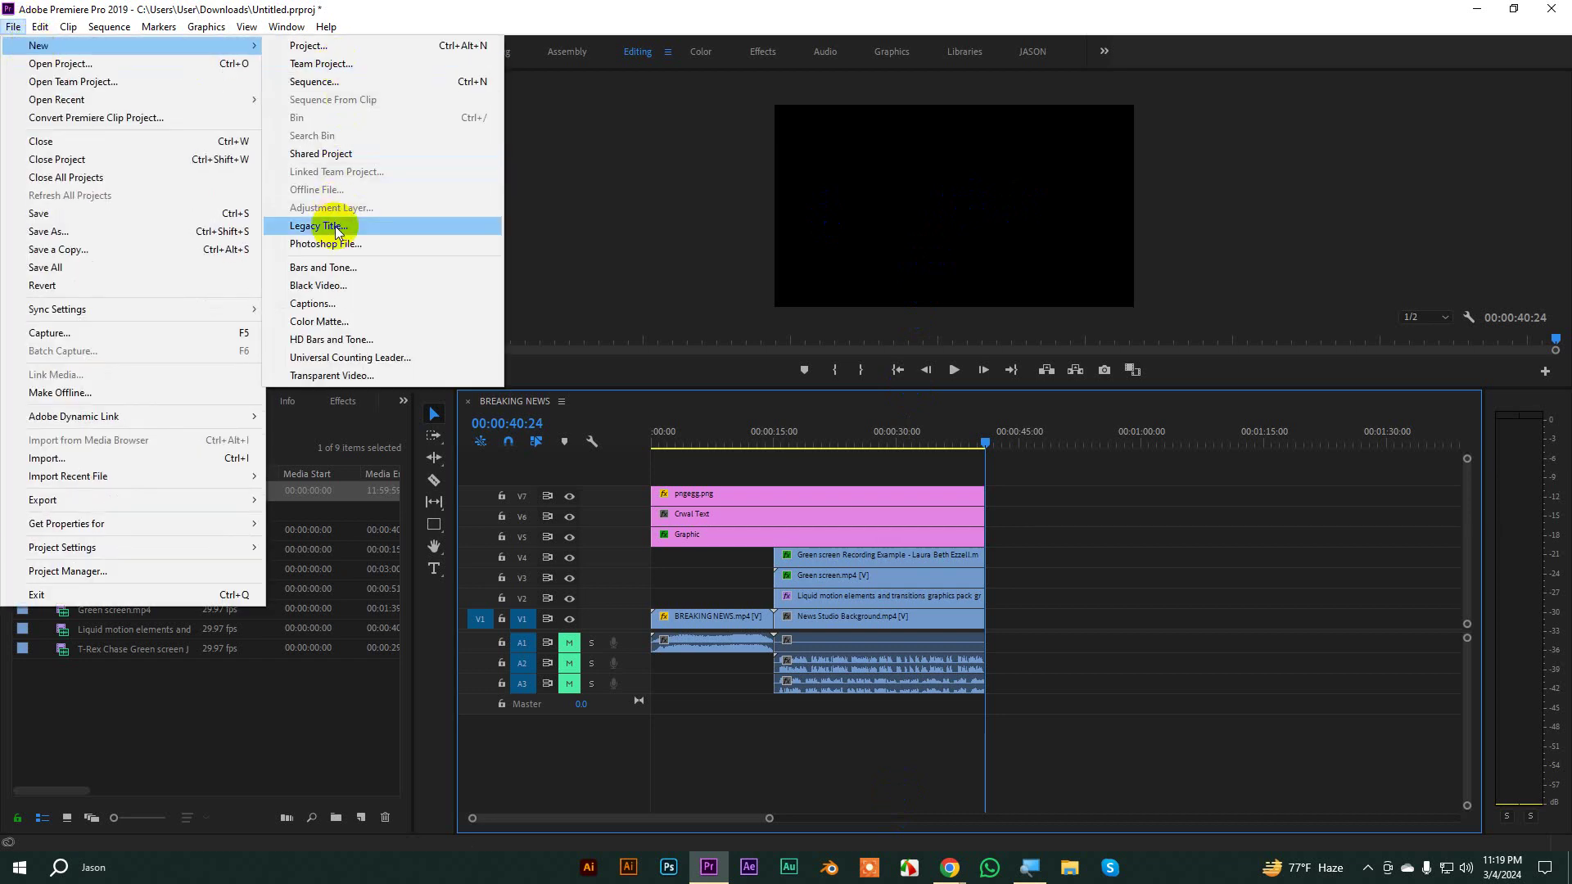
{"action": "left_click", "coordinate": [381, 225]}
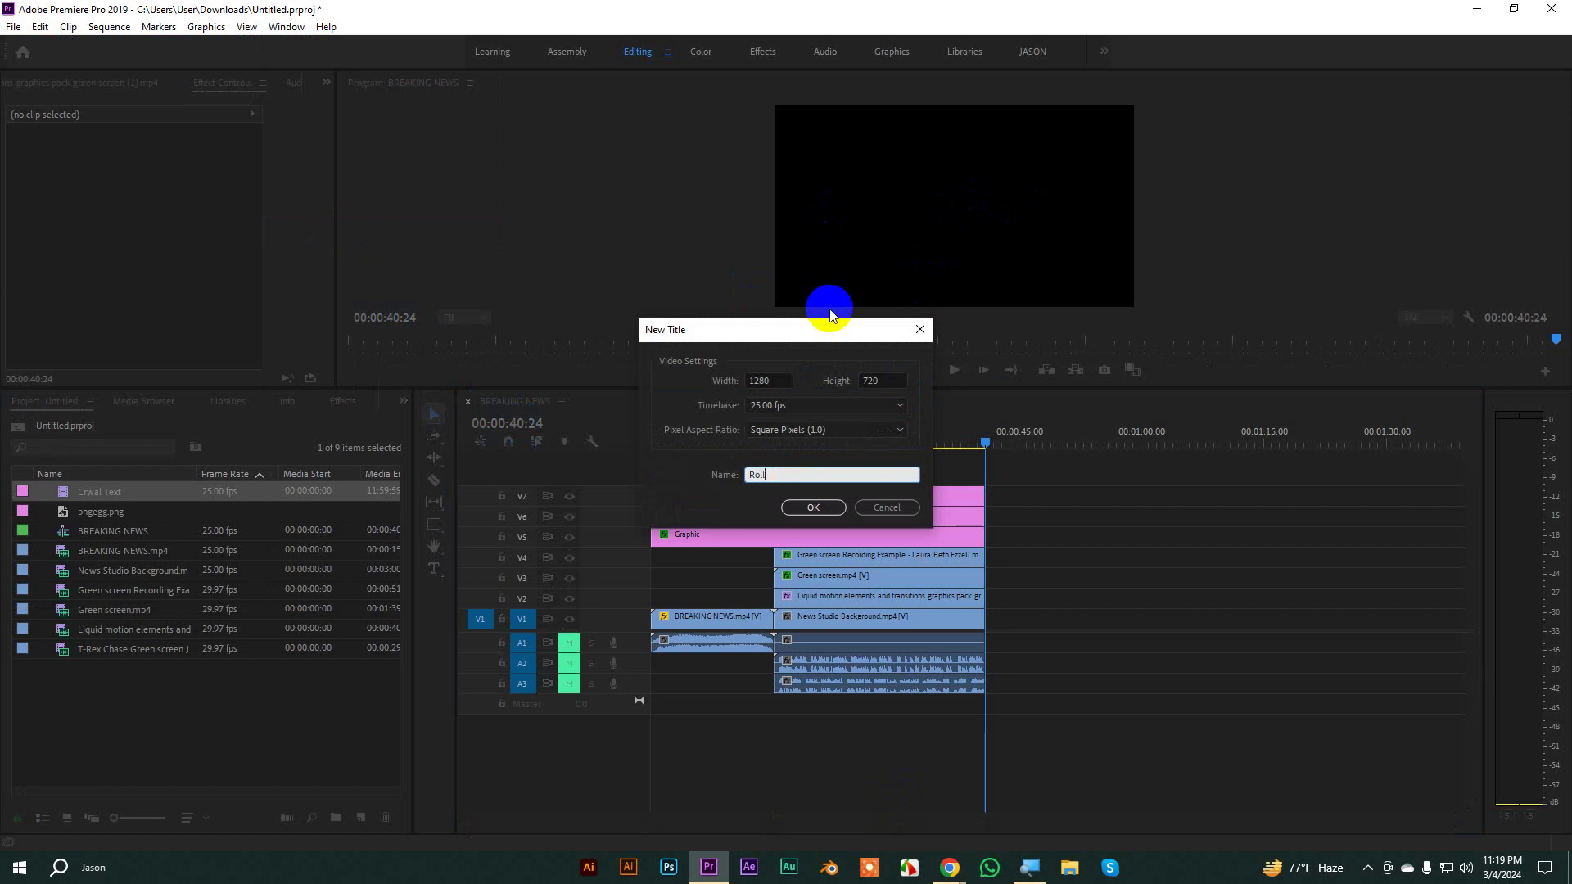
{"action": "left_click", "coordinate": [813, 506]}
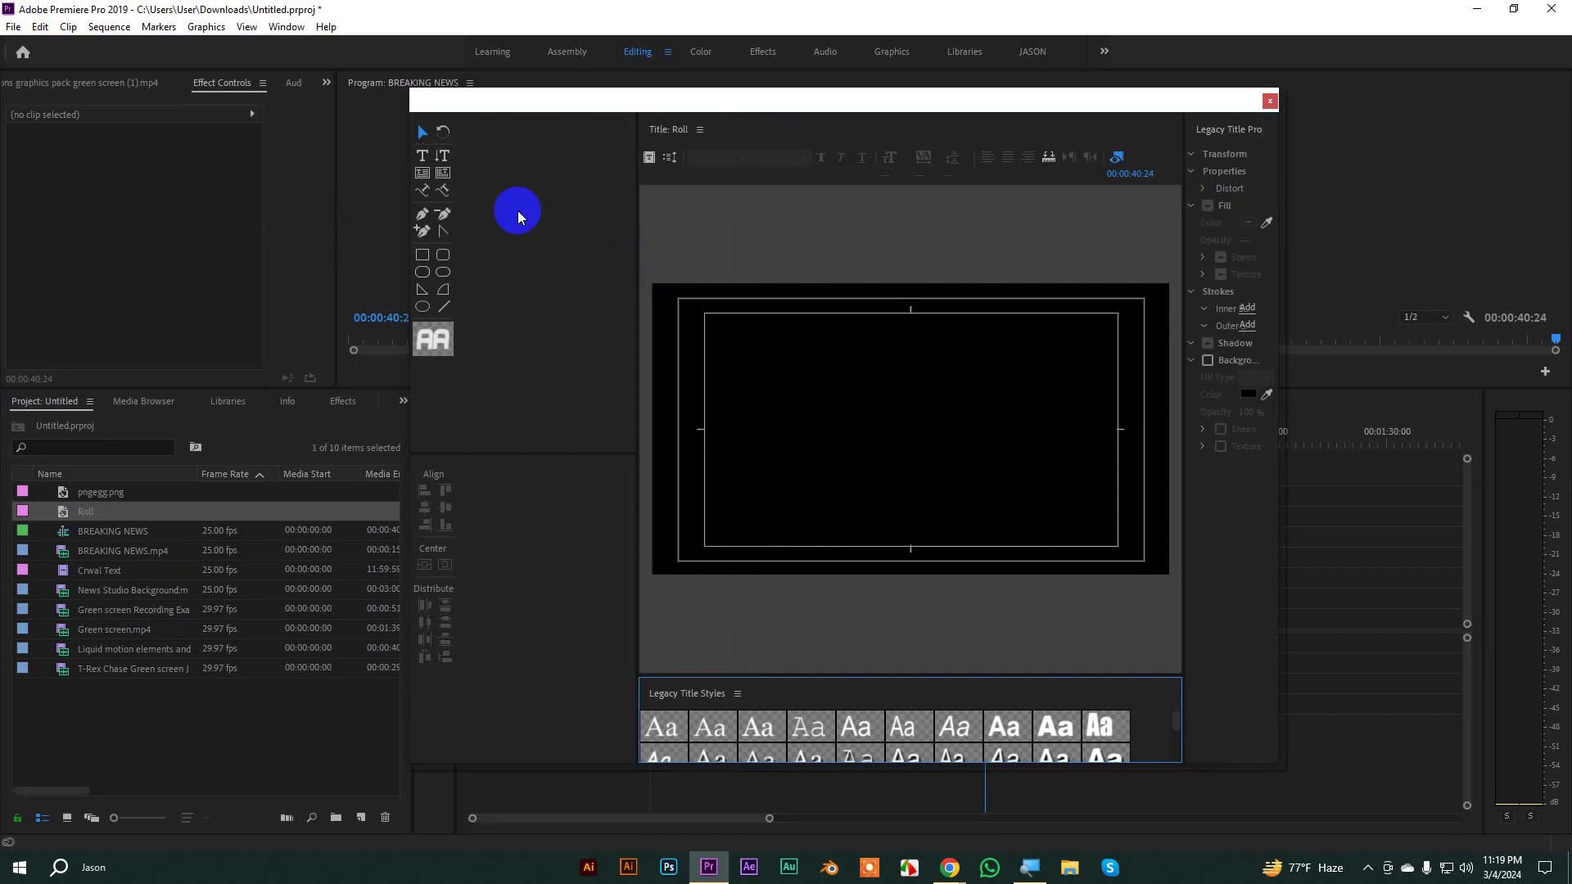
Step: Start a text object in the Roll title and insert the billing block paragraph from the clipboard history
{"action": "left_click", "coordinate": [422, 155]}
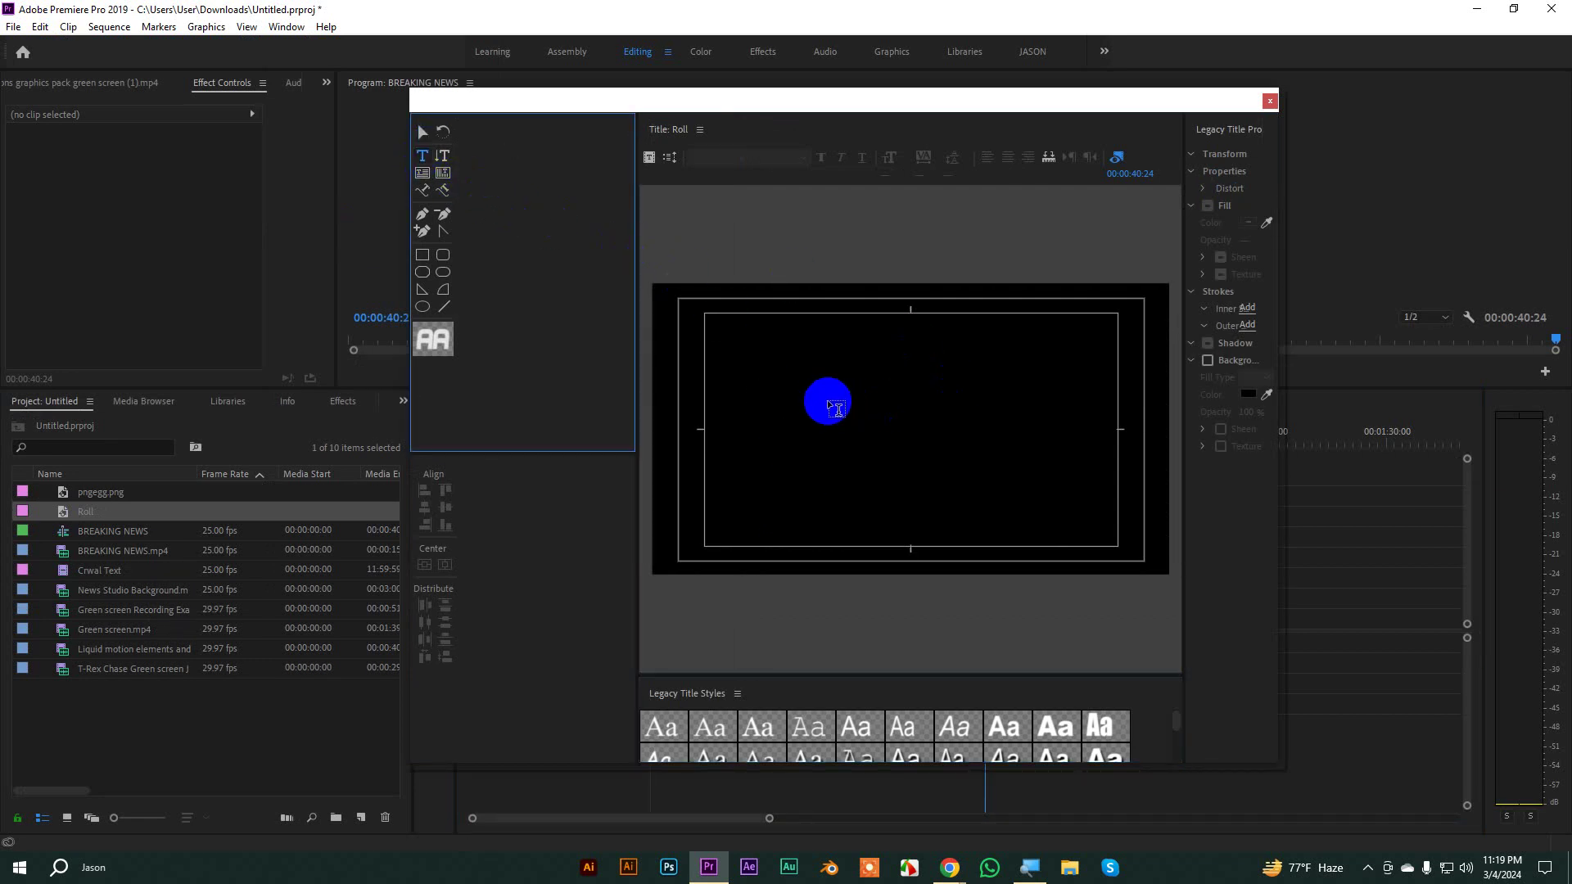
{"action": "left_click", "coordinate": [823, 389]}
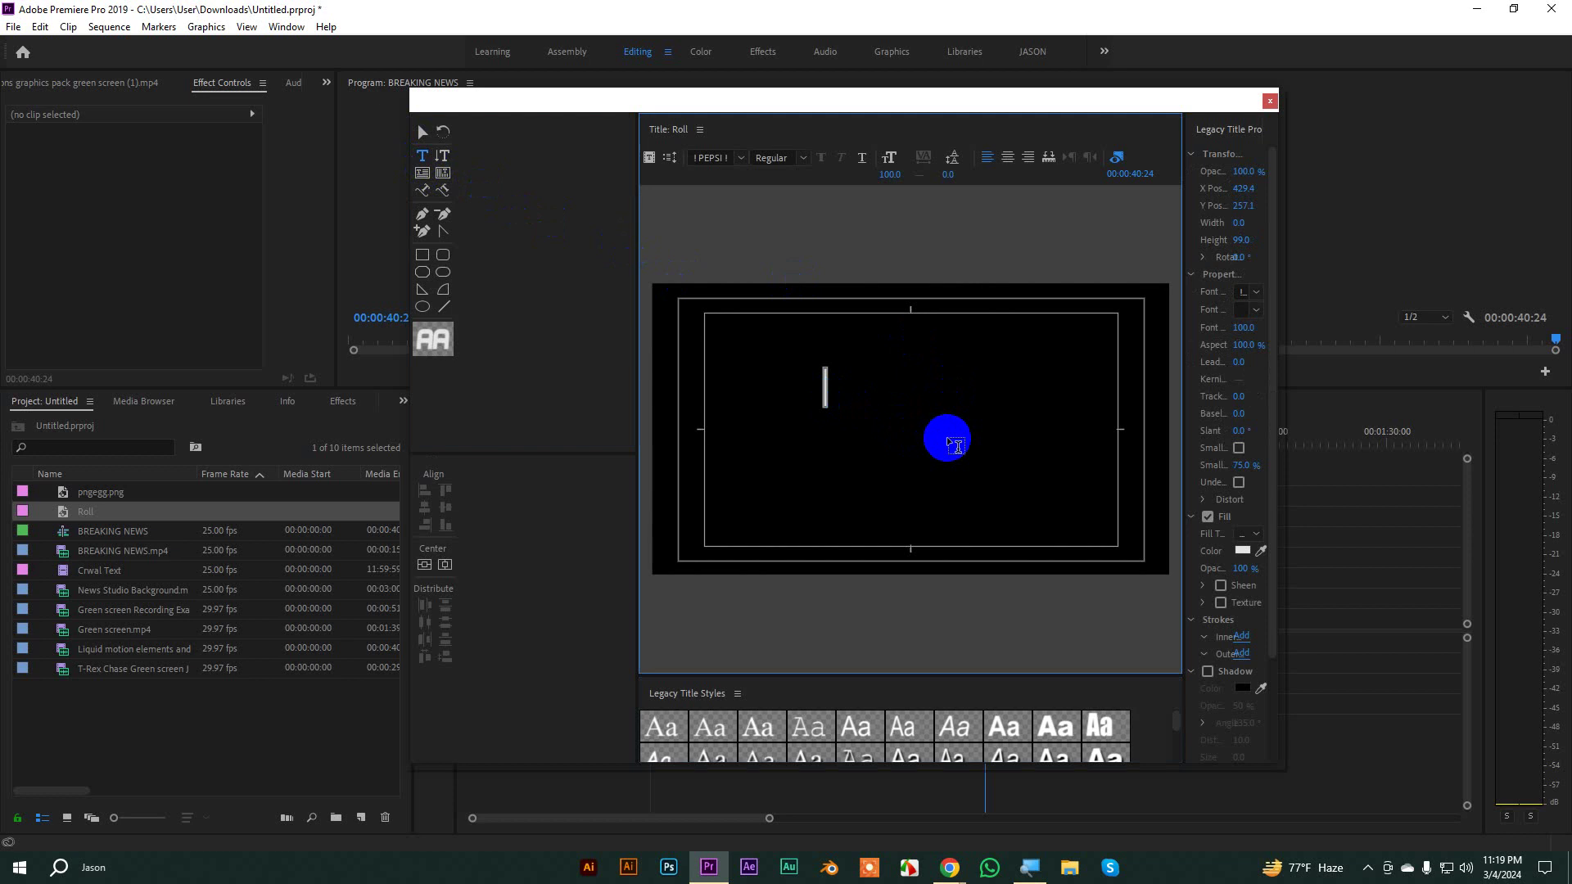
{"action": "key", "text": "super+v"}
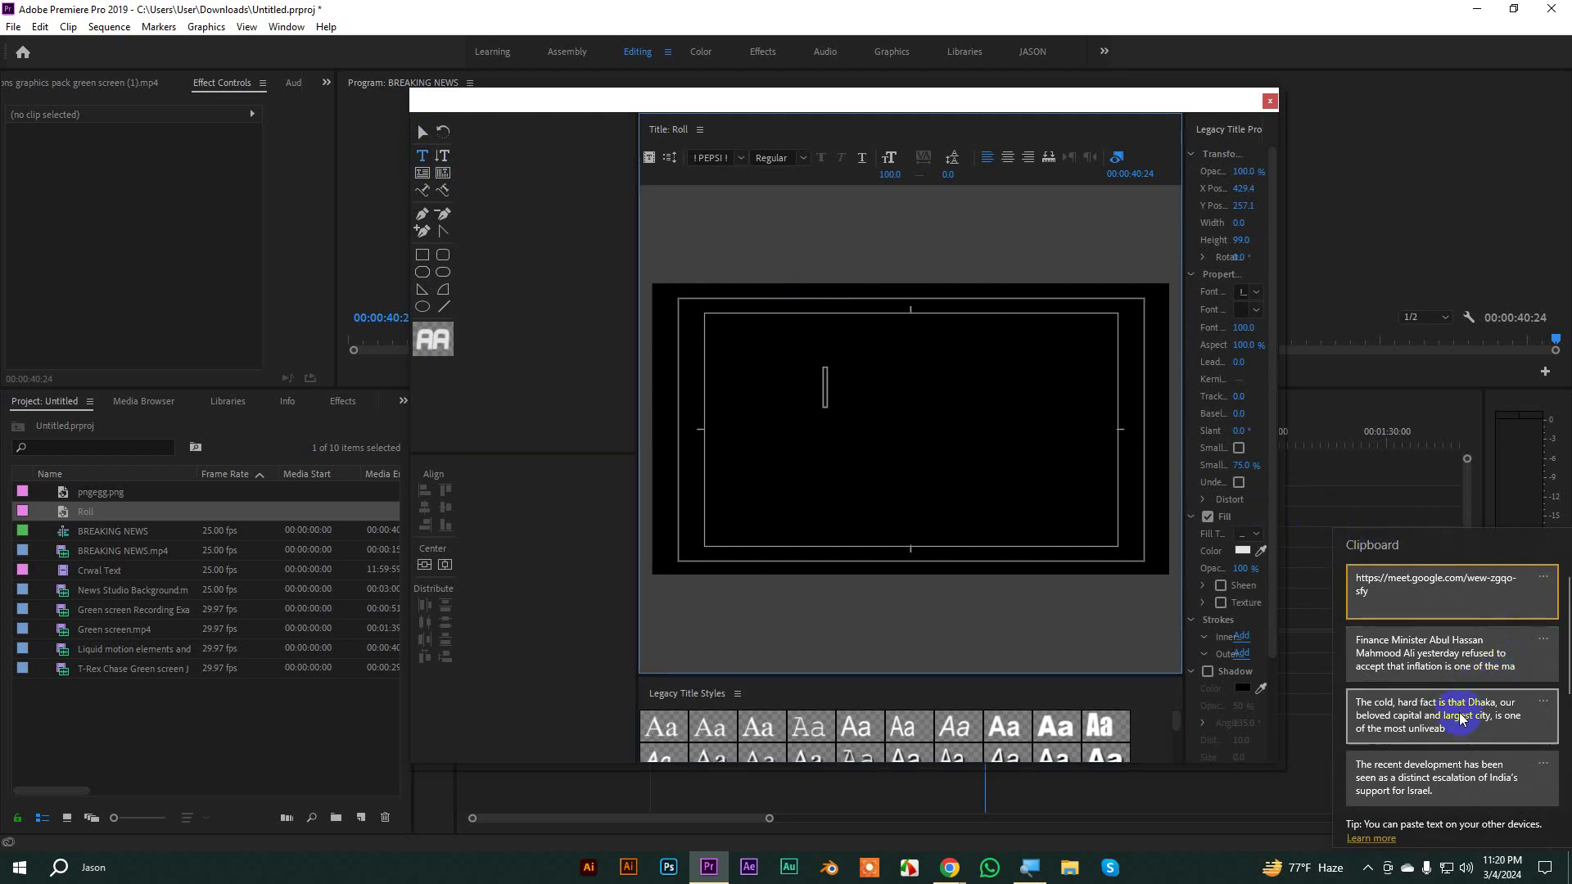
{"action": "scroll", "coordinate": [1461, 712], "scroll_direction": "down", "scroll_amount": 6}
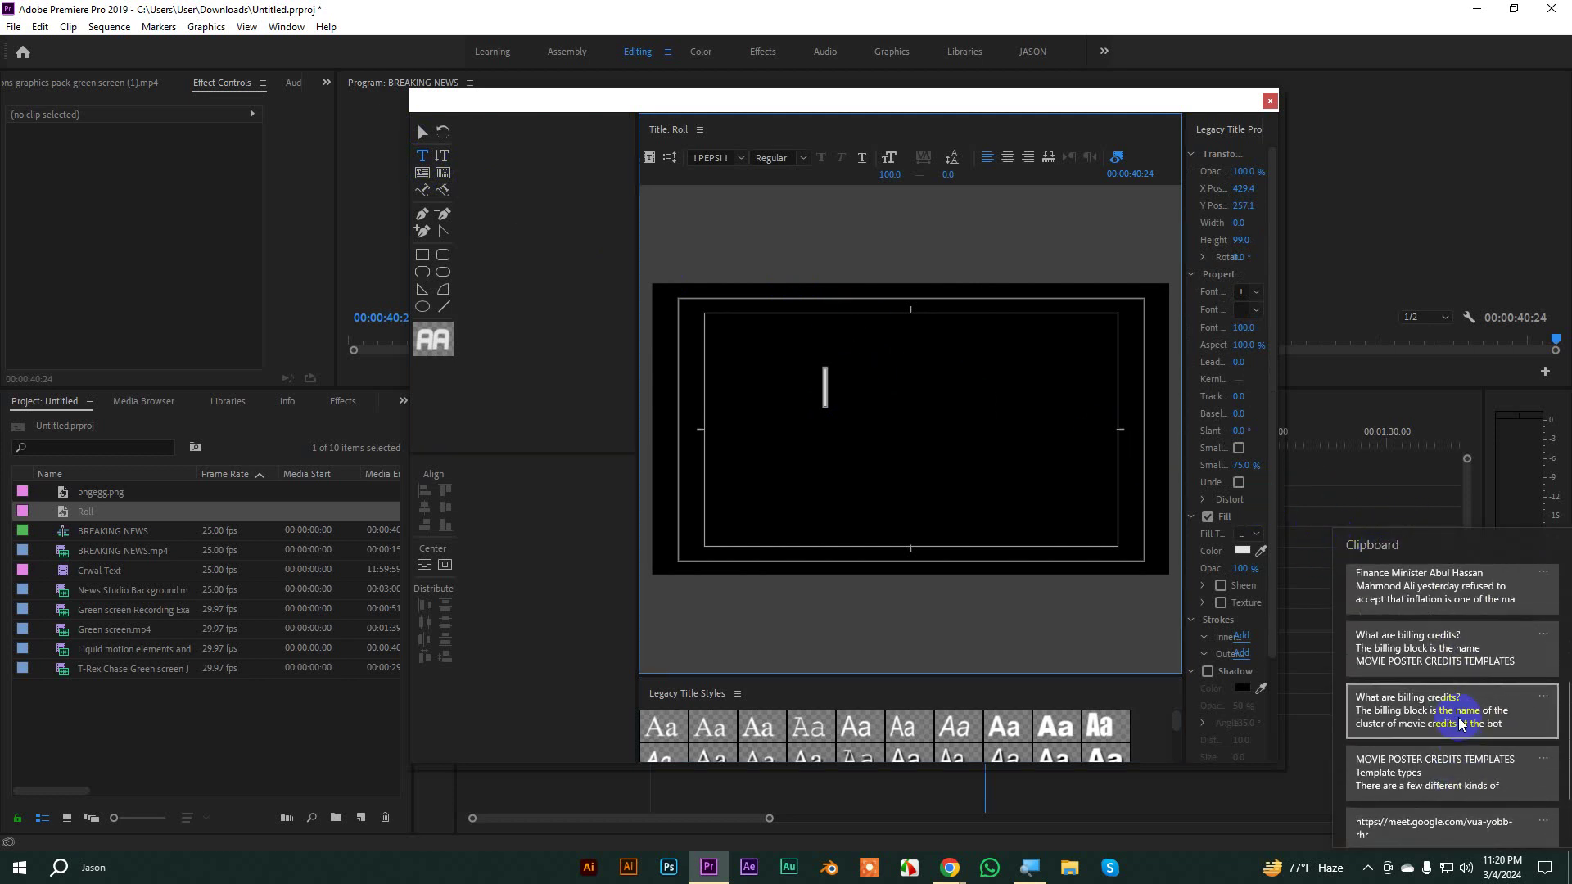
{"action": "left_click", "coordinate": [1457, 717]}
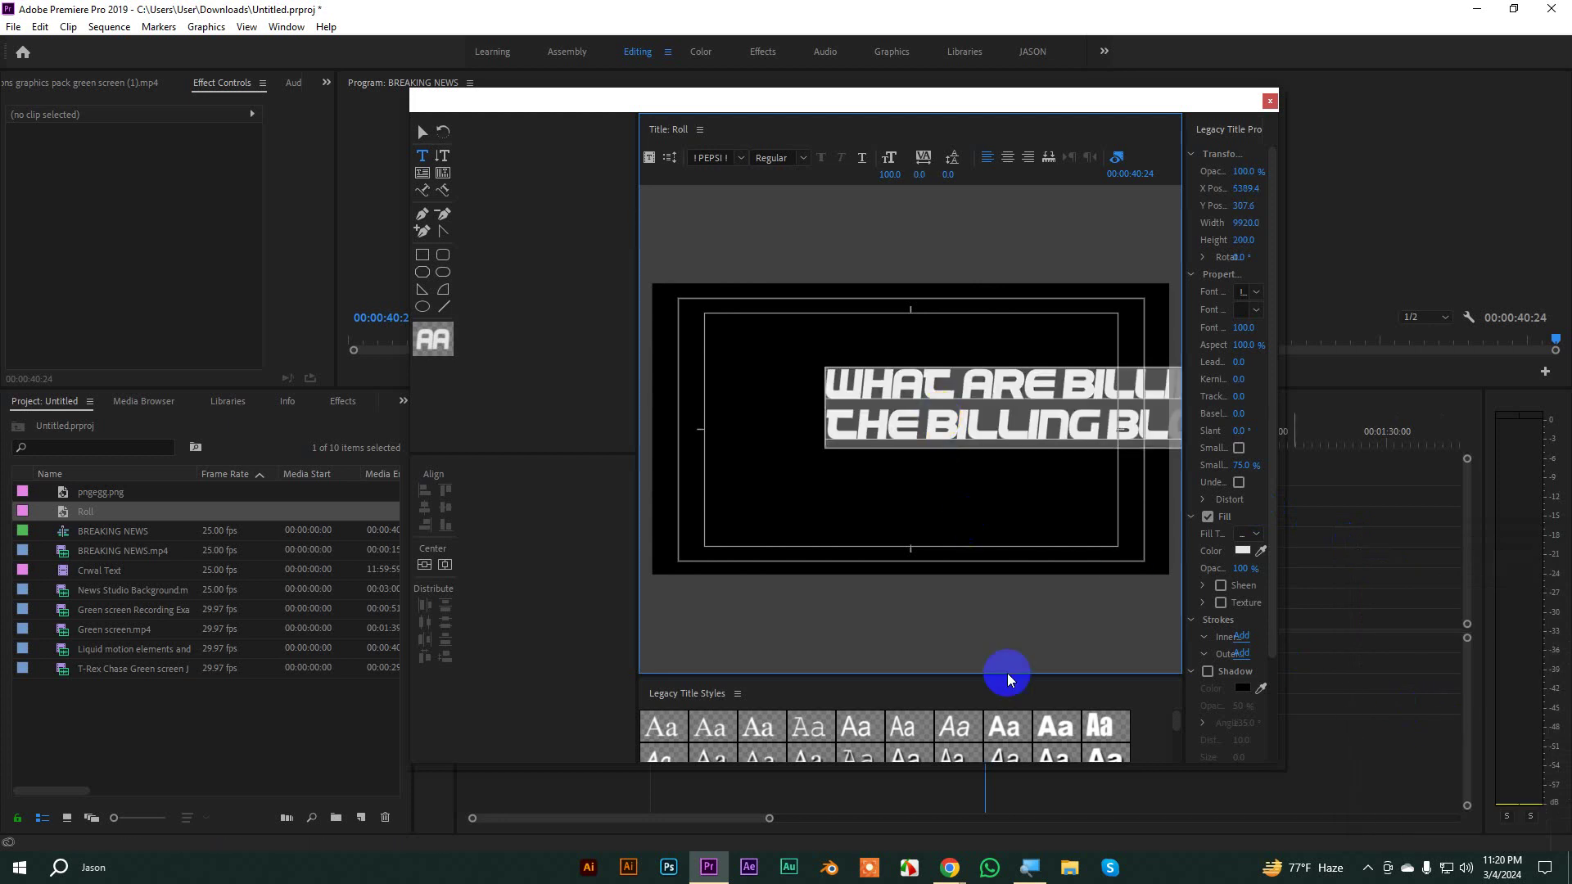
Step: Switch to Google Translate in Chrome, insert the multi-line "What are billing credits?" entry from the clipboard history, and clear it again
{"action": "left_click", "coordinate": [949, 866]}
{"action": "left_click", "coordinate": [898, 824]}
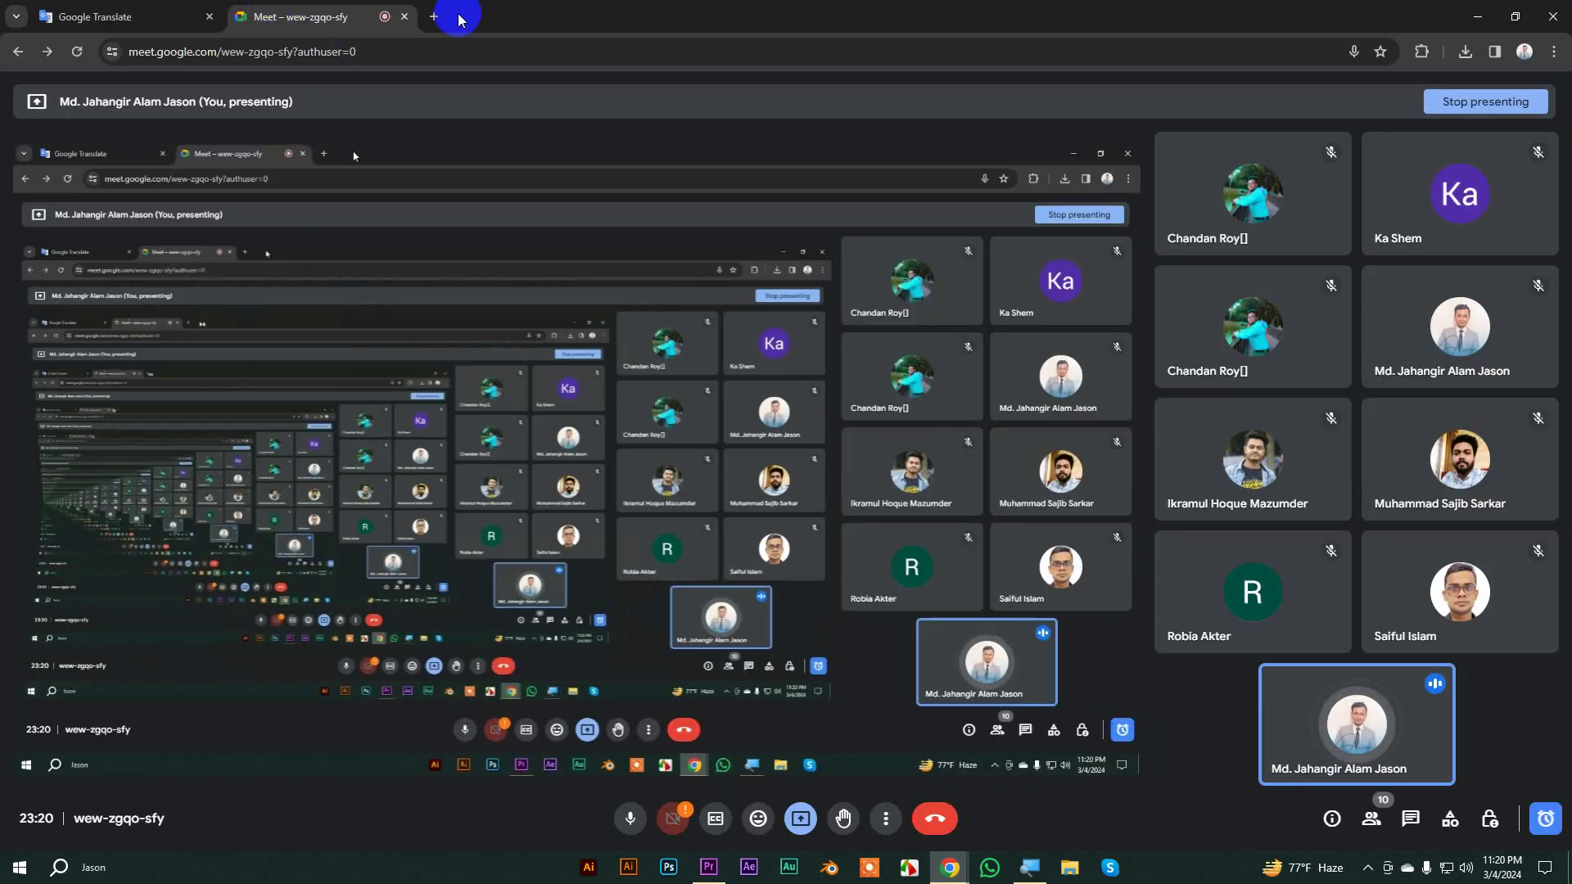
{"action": "left_click", "coordinate": [123, 16]}
{"action": "key", "text": "super+v"}
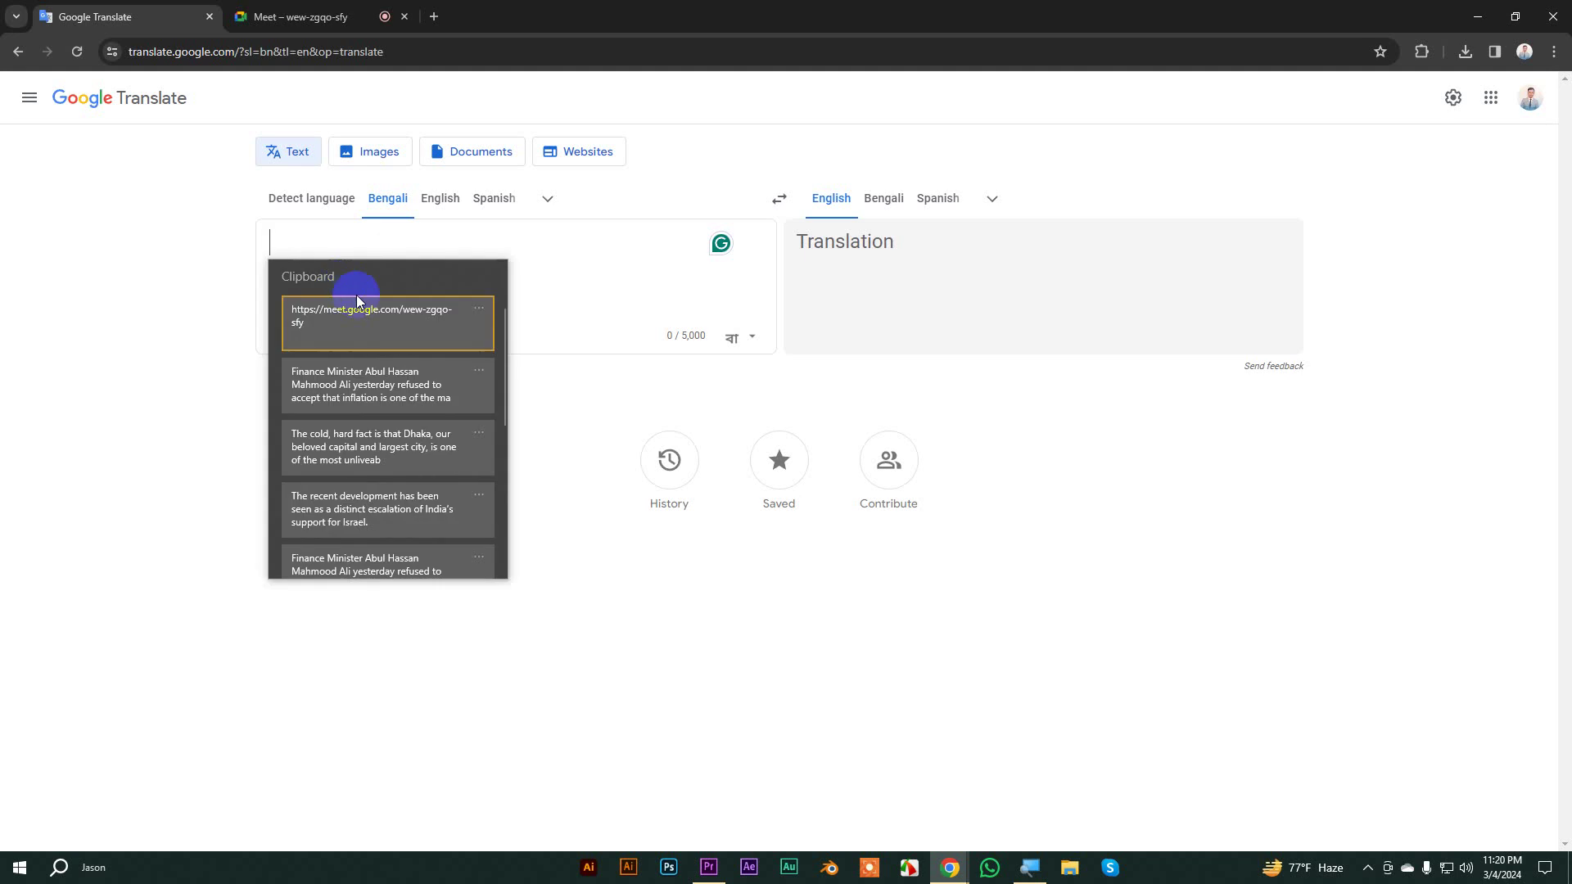
{"action": "scroll", "coordinate": [368, 439], "scroll_direction": "down", "scroll_amount": 3}
{"action": "scroll", "coordinate": [368, 439], "scroll_direction": "down", "scroll_amount": 1}
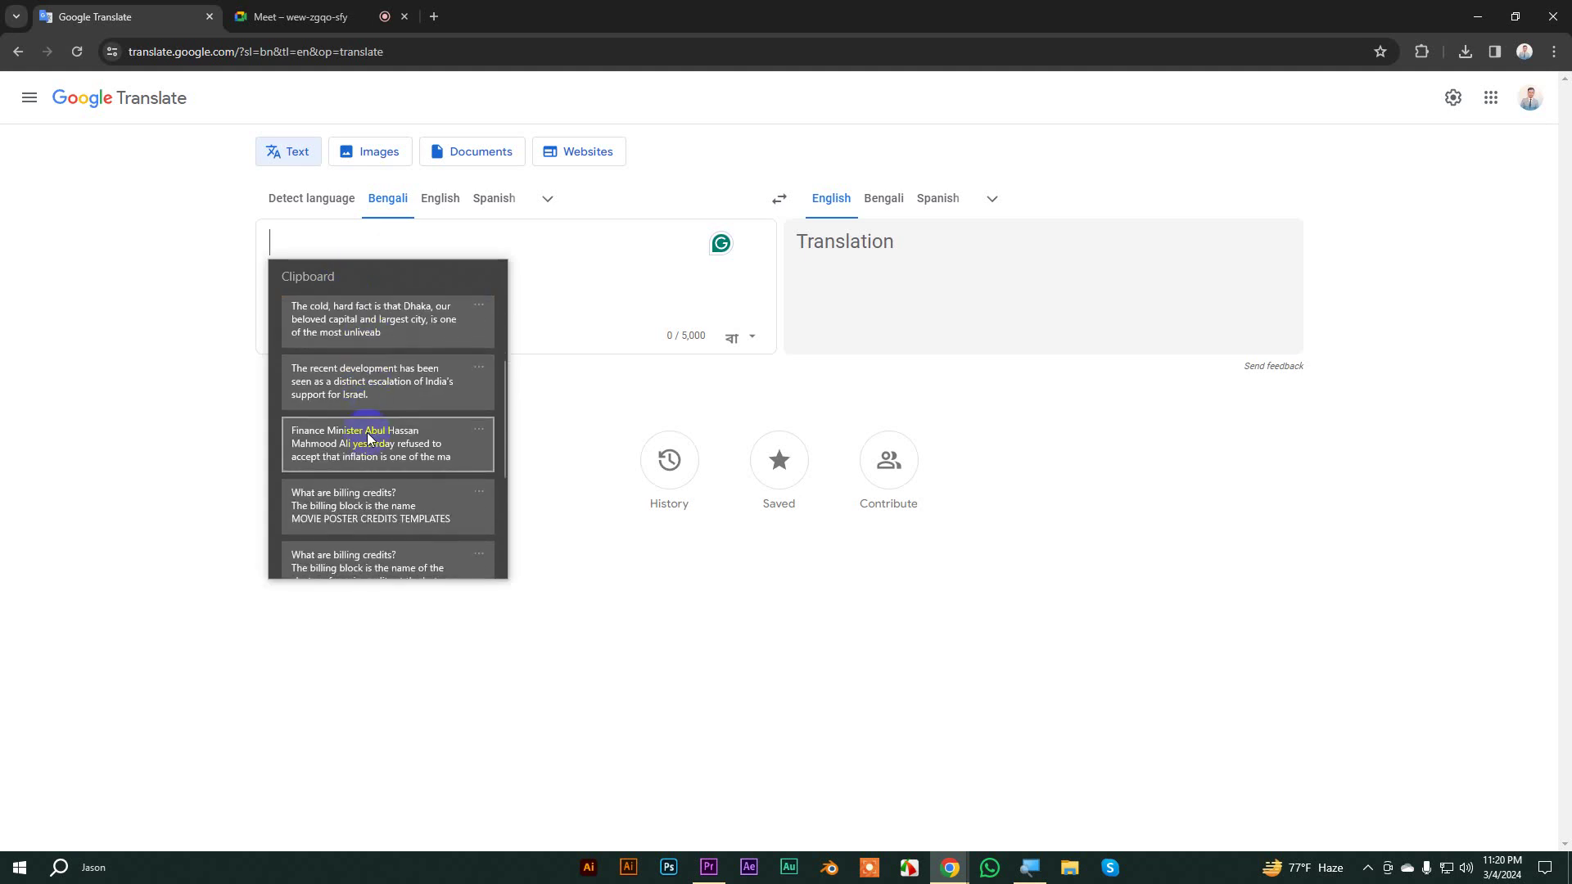
{"action": "scroll", "coordinate": [368, 439], "scroll_direction": "down", "scroll_amount": 1}
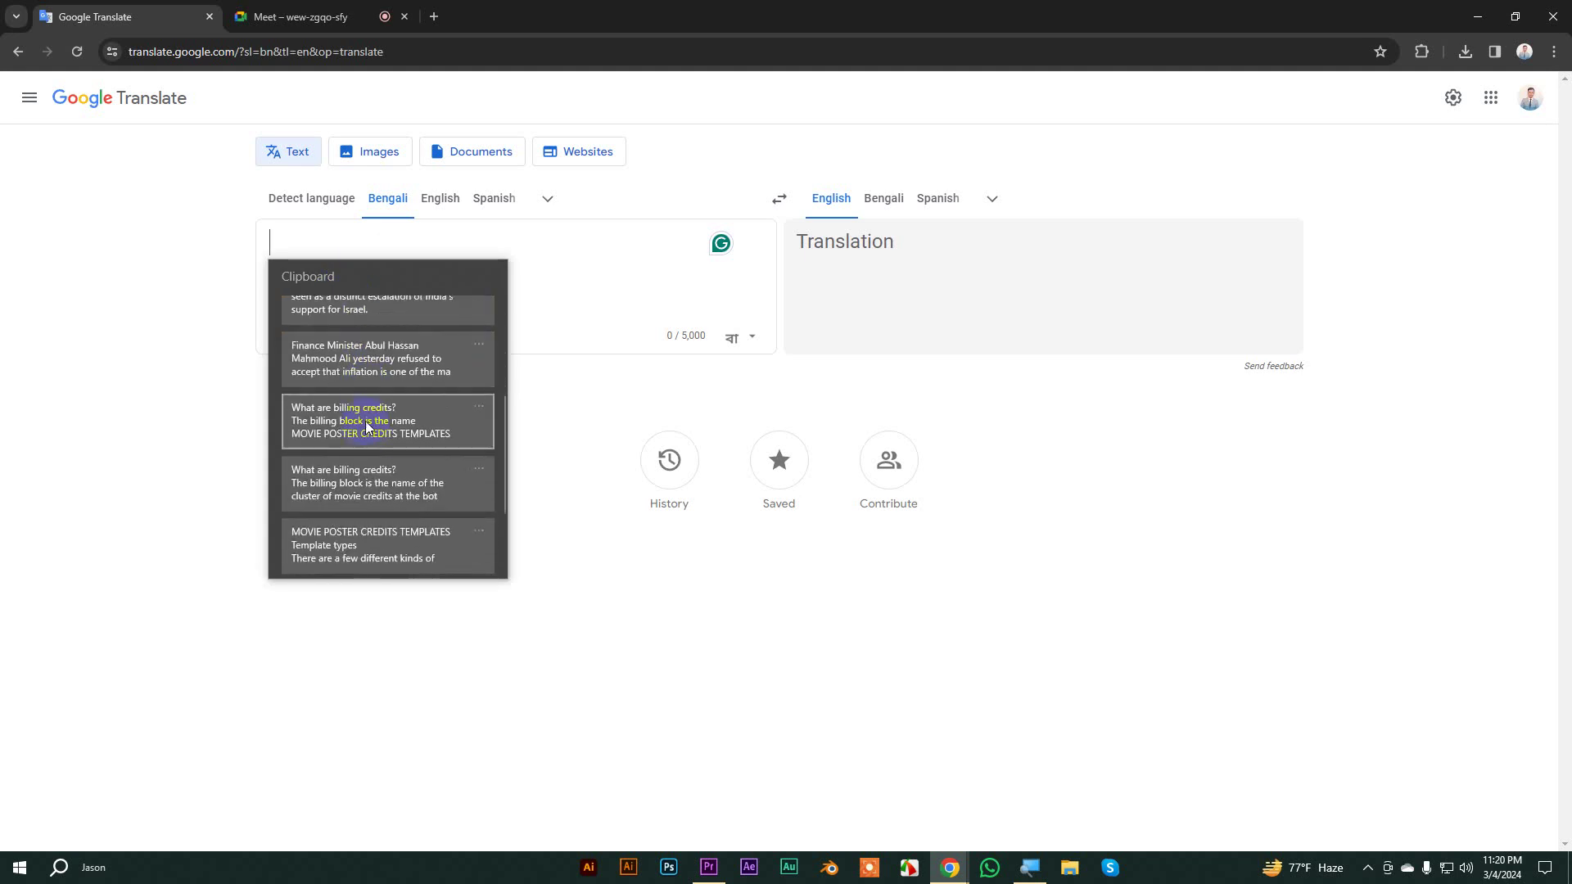
{"action": "left_click", "coordinate": [365, 420]}
{"action": "key", "text": "ctrl+a"}
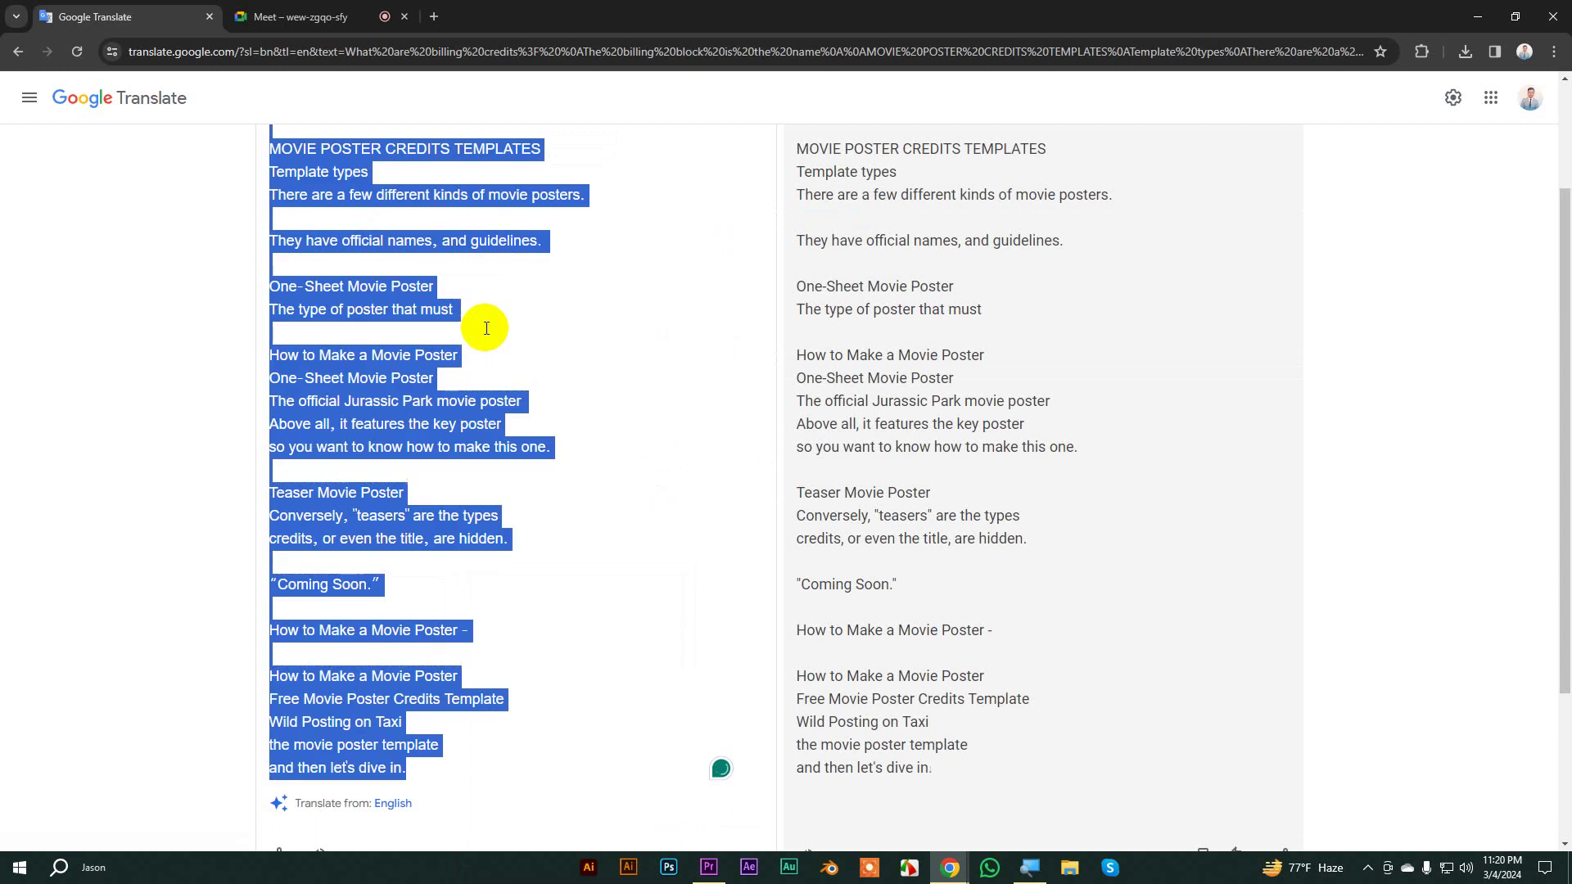
{"action": "key", "text": "BackSpace"}
Step: Switch back to Premiere Pro and replace the Roll title's text with the multi-line movie poster credits text
{"action": "left_click", "coordinate": [724, 869]}
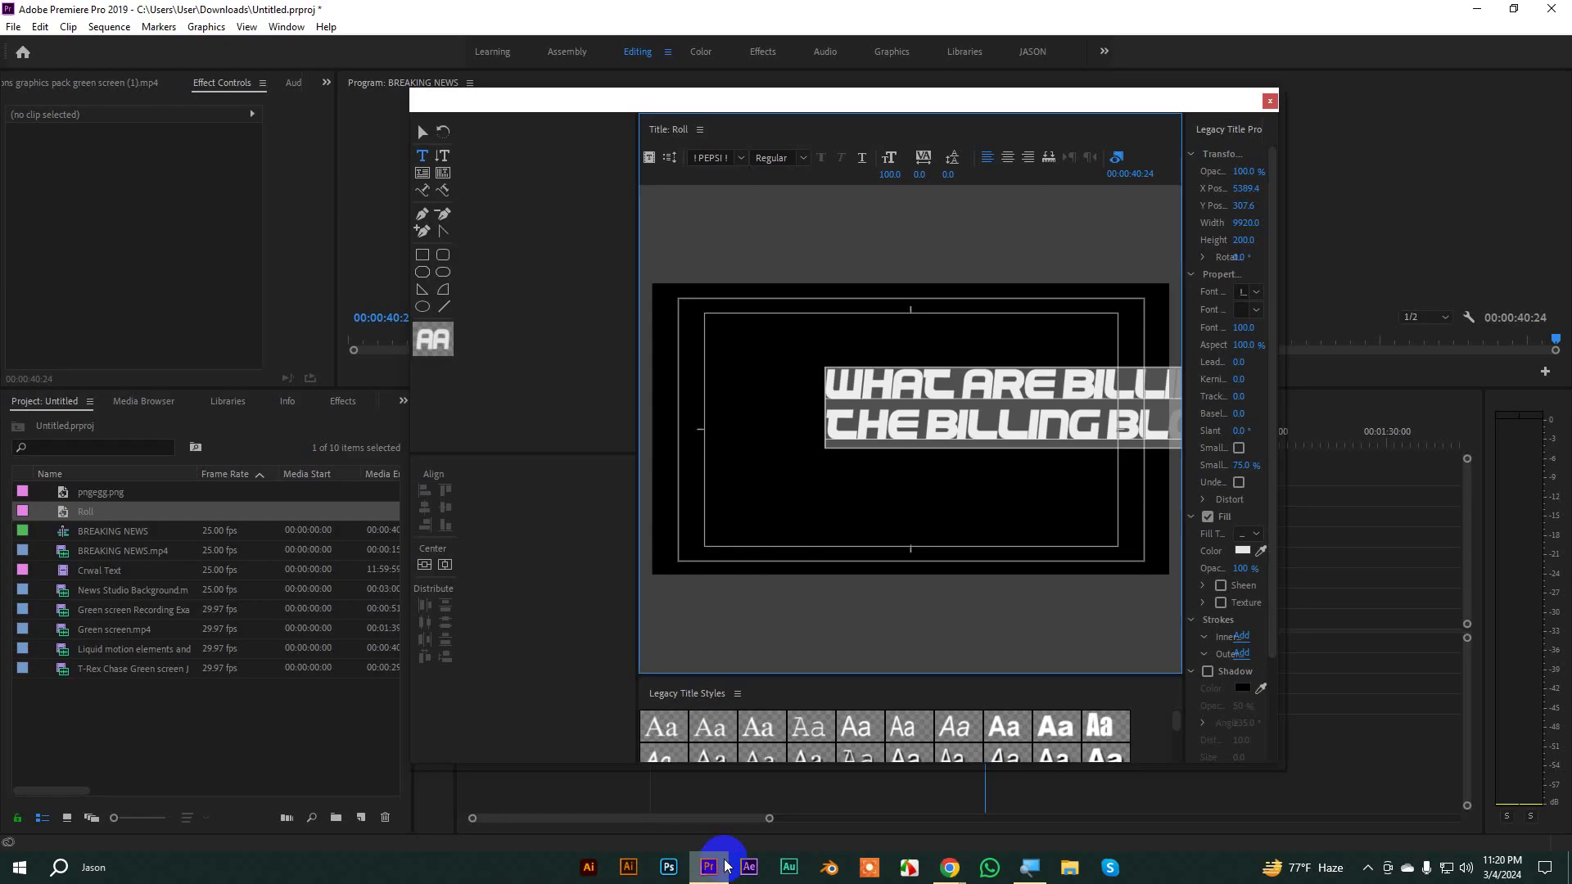
{"action": "left_click", "coordinate": [894, 409]}
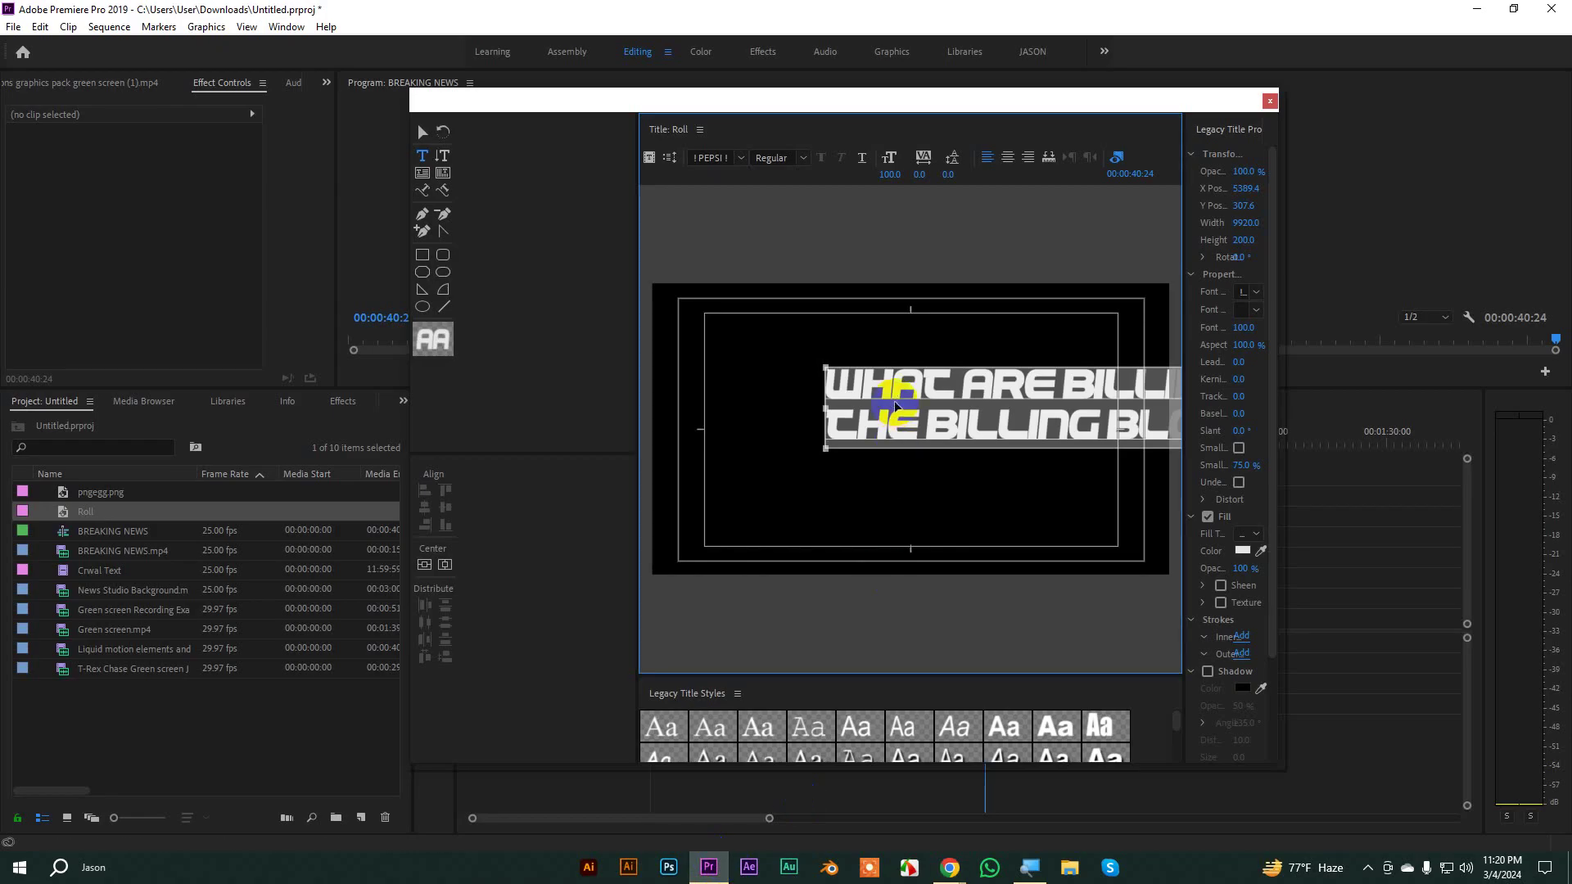
{"action": "key", "text": "ctrl+v"}
{"action": "key", "text": "ctrl+a"}
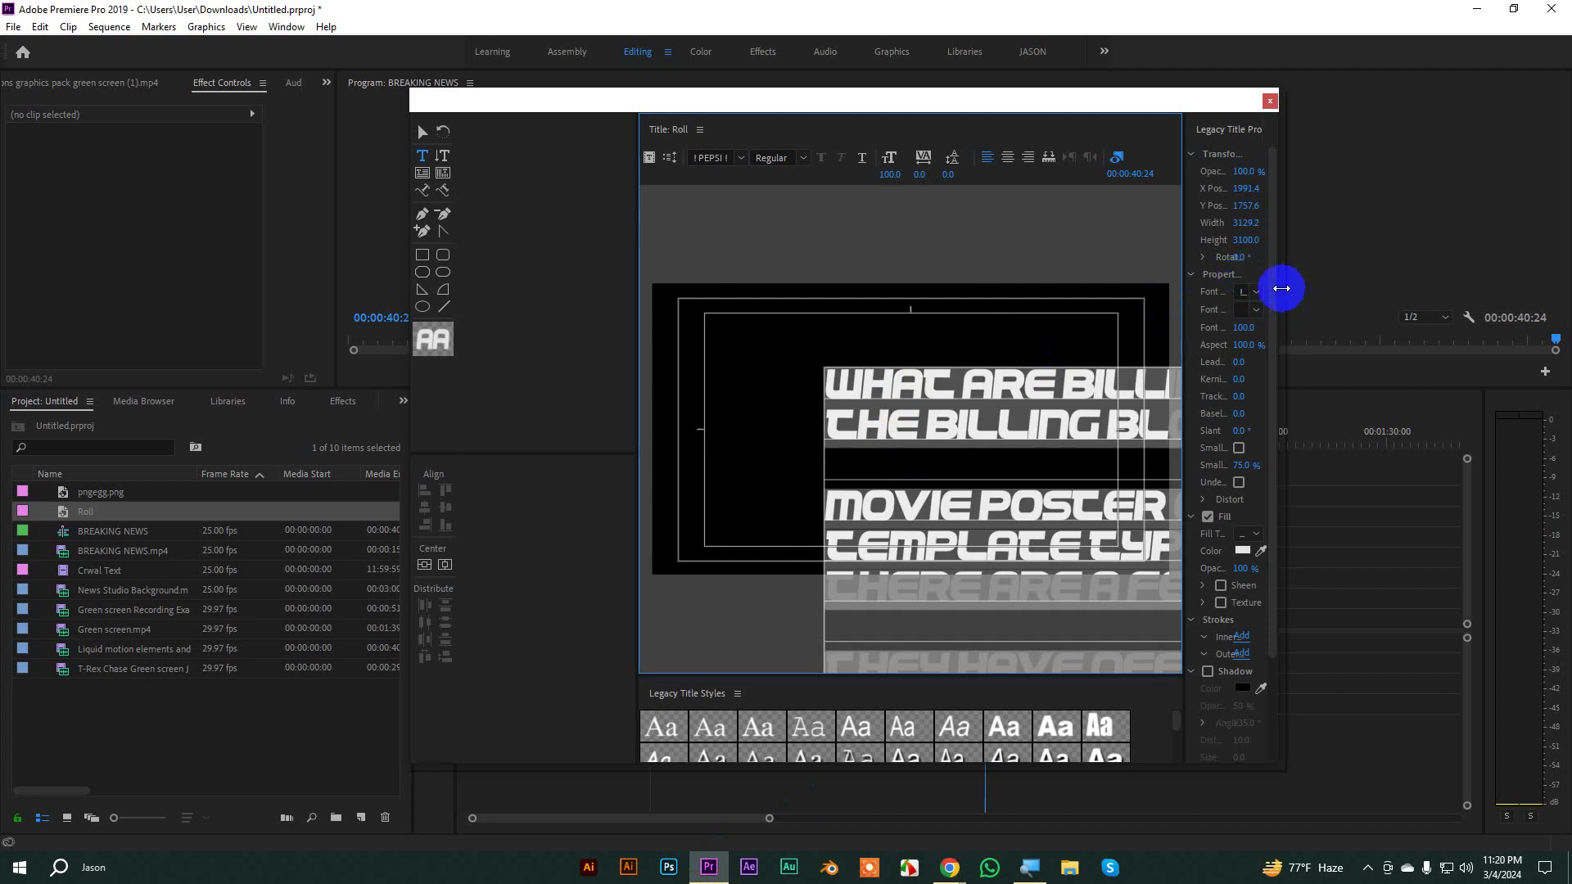
Step: Format all of the Roll title's text as Arial Regular with a font size of 24
{"action": "left_click_drag", "start_coordinate": [1281, 288], "coordinate": [1375, 288]}
{"action": "left_click", "coordinate": [1333, 292]}
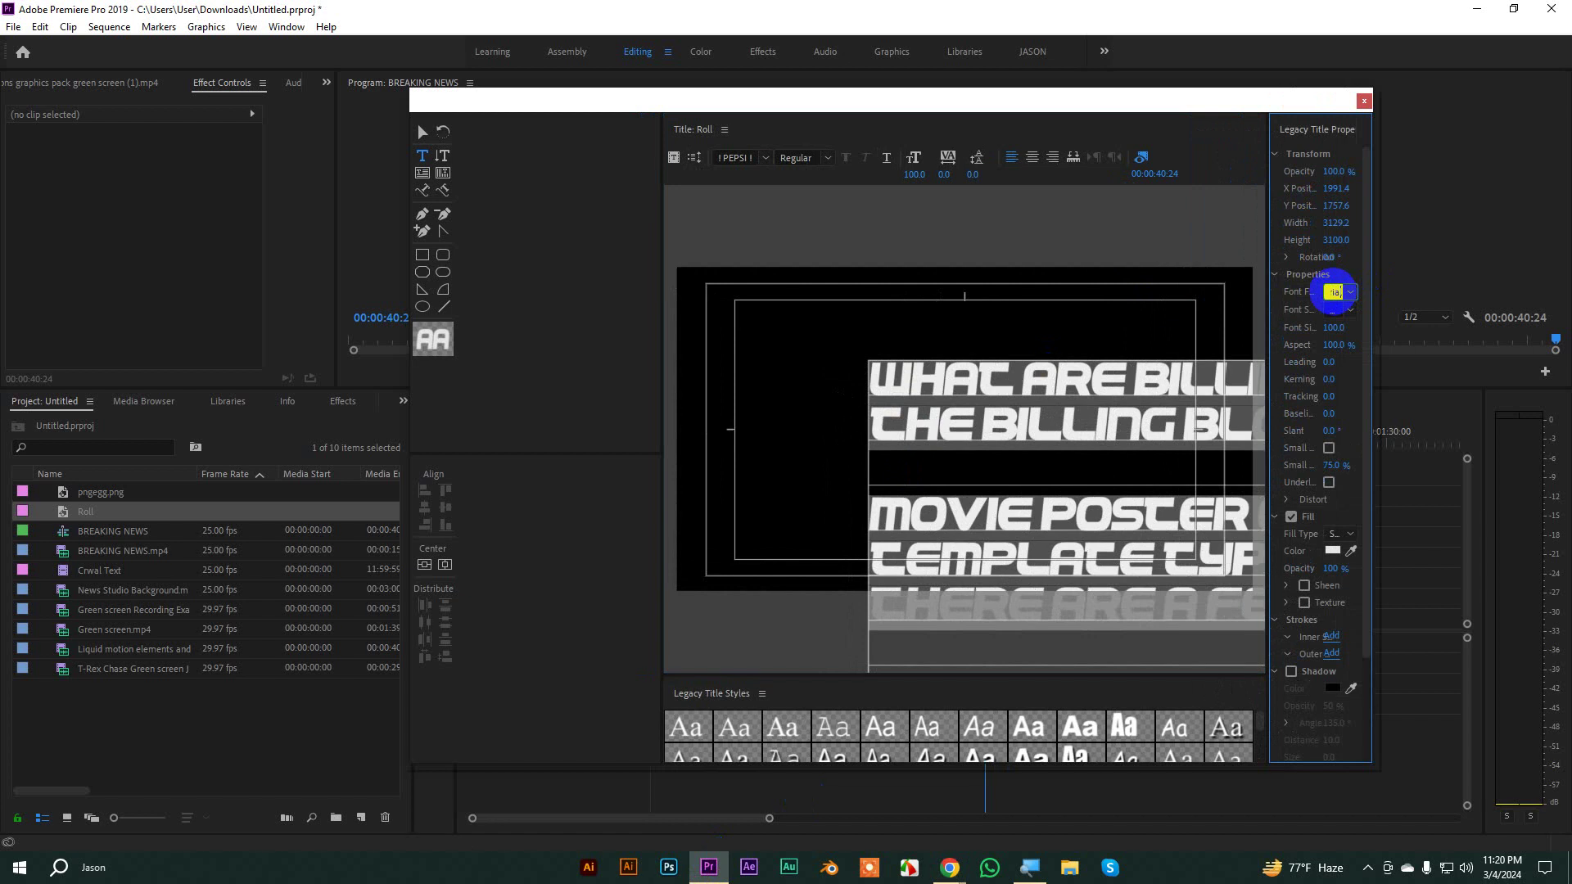
{"action": "key", "text": "Return"}
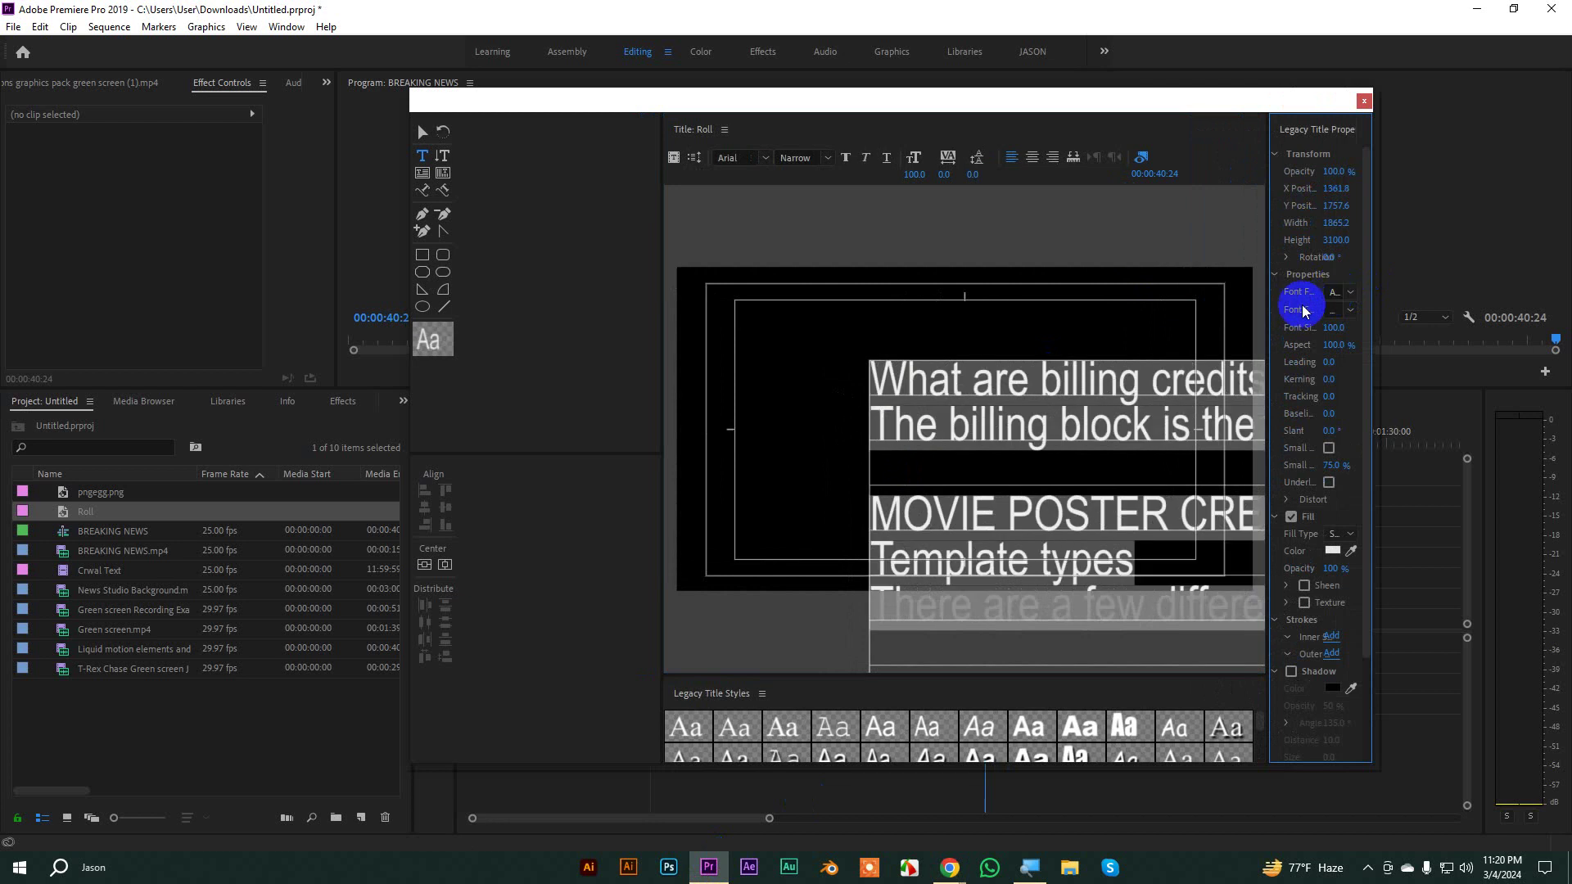
{"action": "left_click_drag", "start_coordinate": [1267, 282], "coordinate": [1179, 286]}
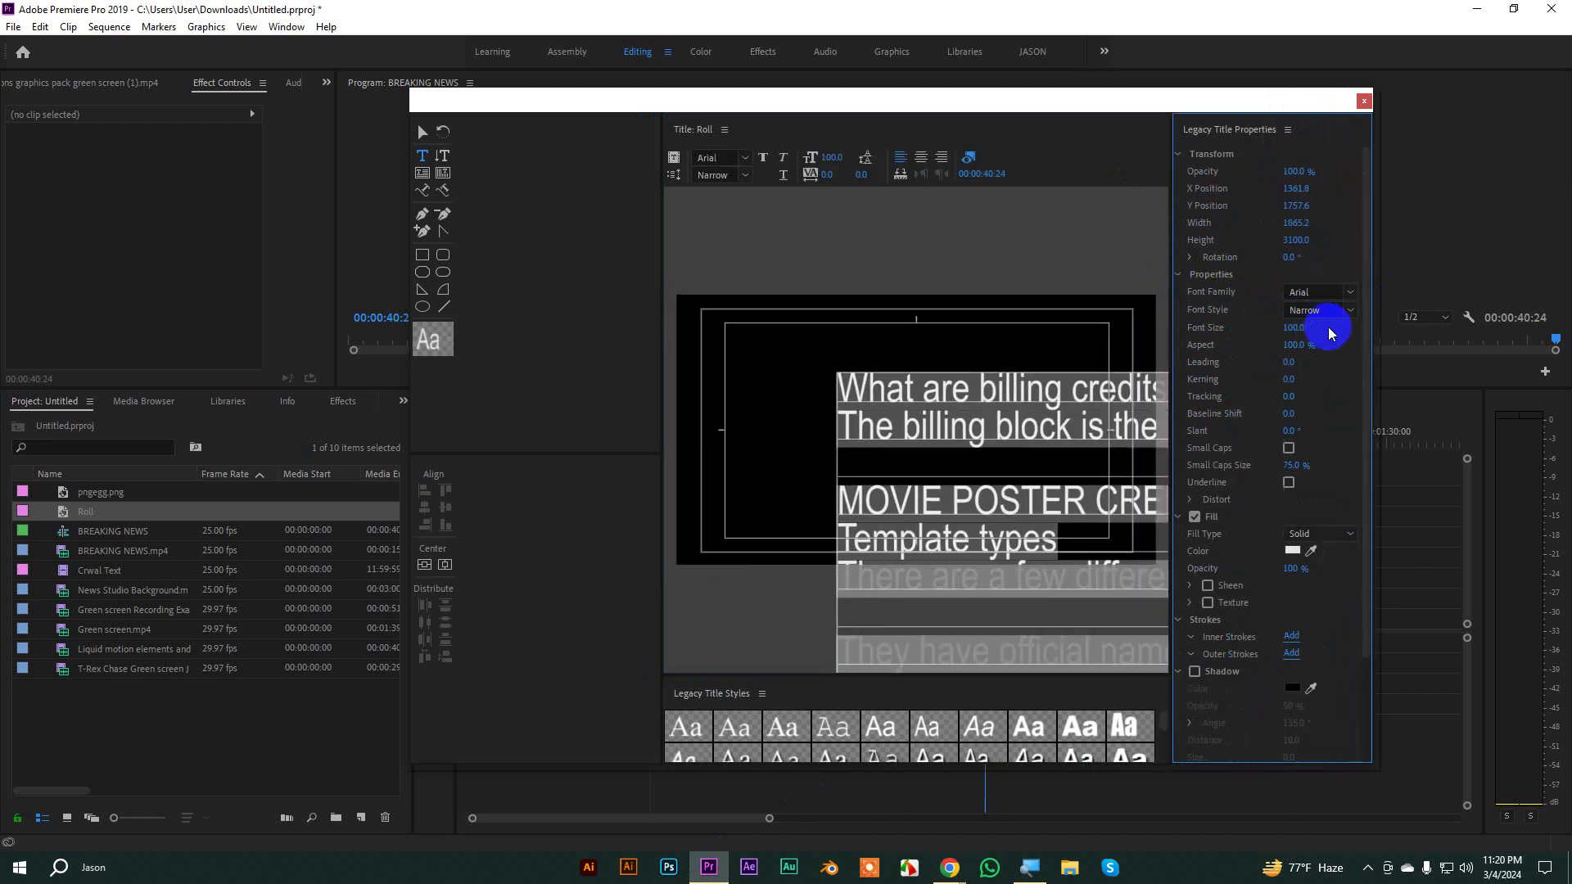
{"action": "left_click", "coordinate": [1349, 310]}
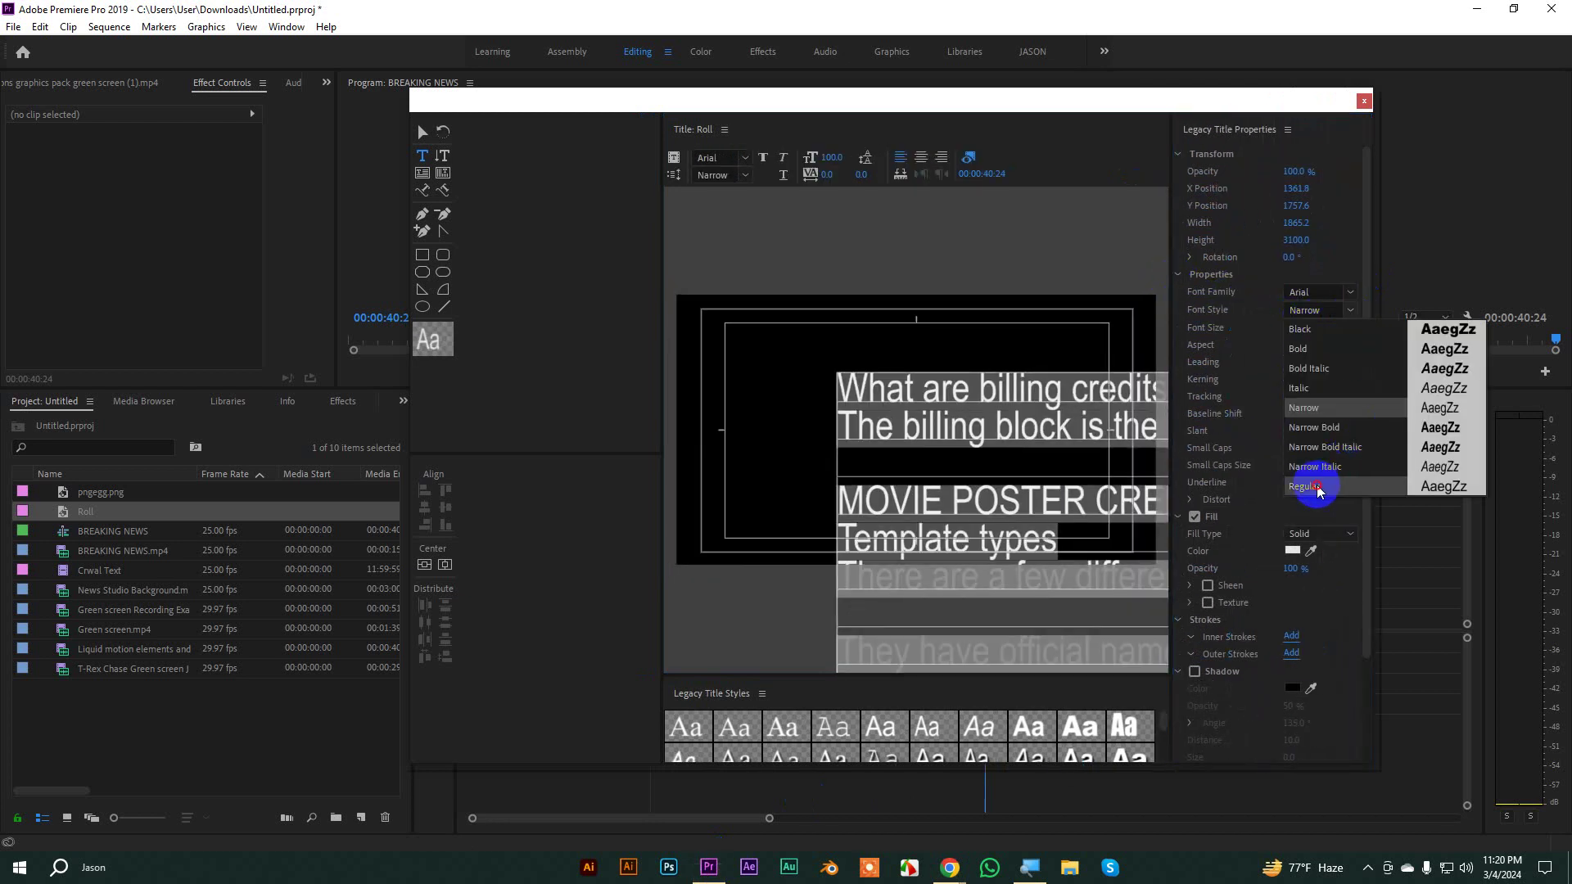
{"action": "left_click", "coordinate": [1320, 487]}
{"action": "left_click_drag", "start_coordinate": [1291, 327], "coordinate": [1233, 338]}
Step: Move the credits text block into the right half of the title frame and scale it down to about 284 by 474
{"action": "left_click", "coordinate": [423, 130]}
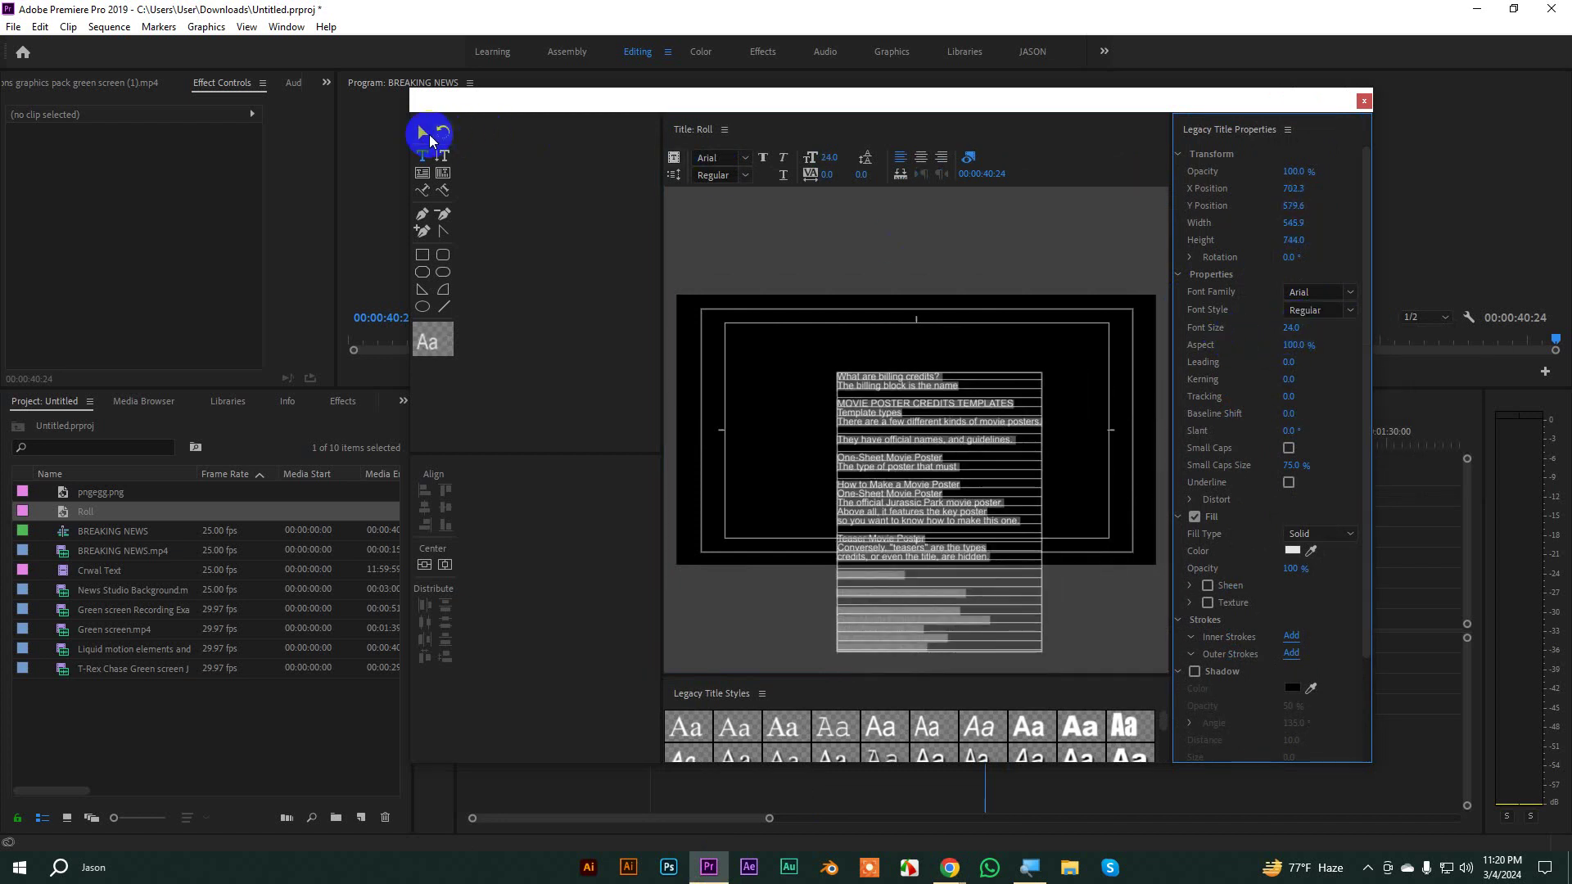
{"action": "left_click", "coordinate": [898, 378]}
{"action": "left_click_drag", "start_coordinate": [923, 369], "coordinate": [968, 361]}
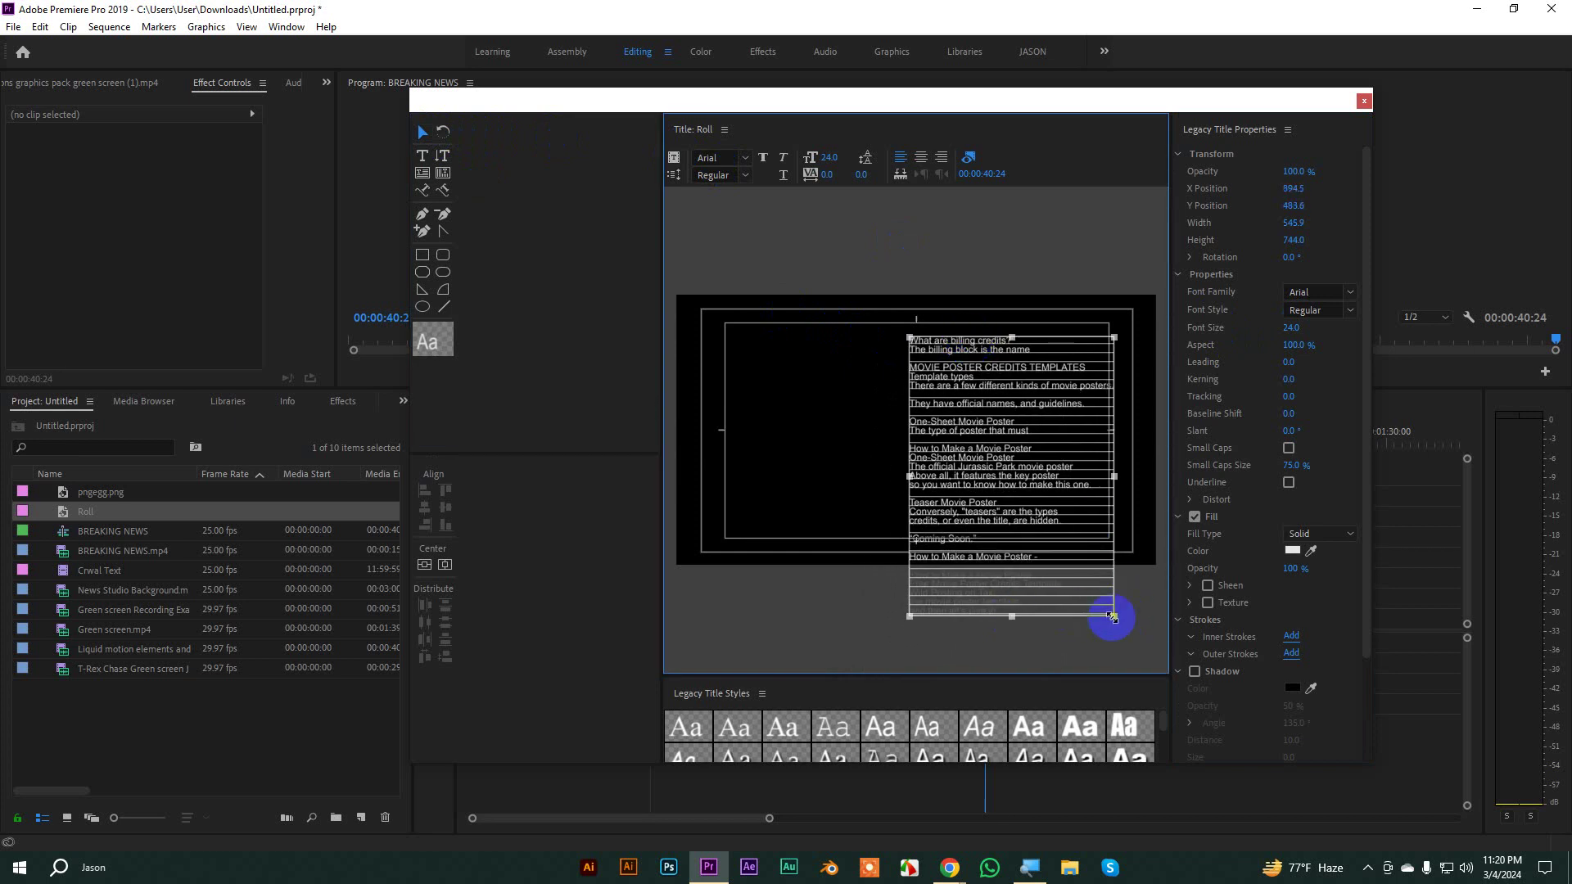
{"action": "left_click_drag", "start_coordinate": [1113, 615], "coordinate": [965, 515]}
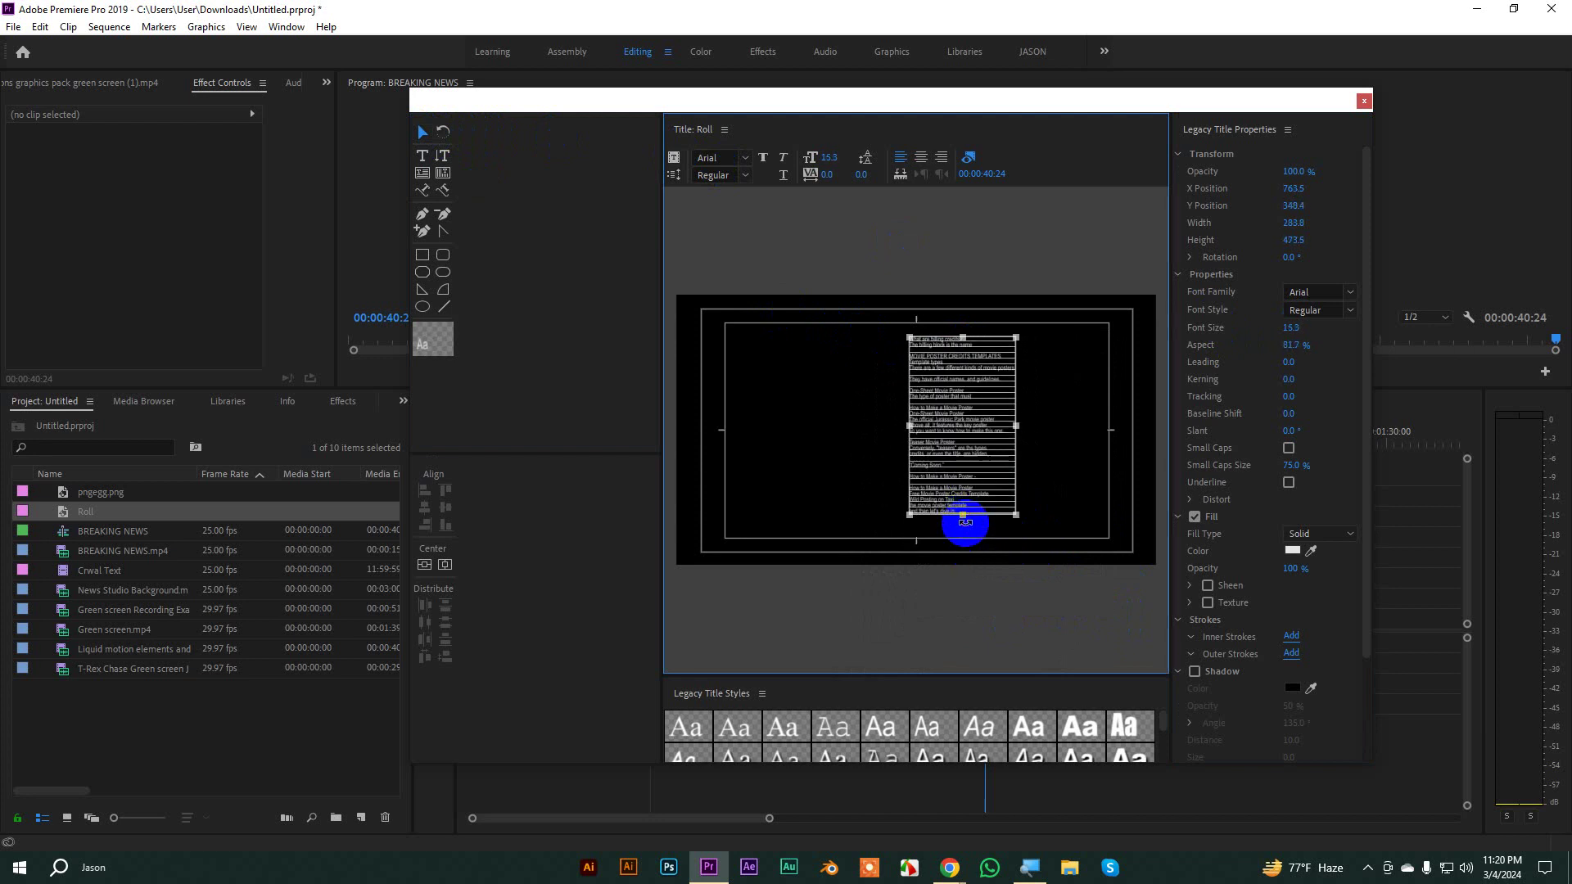
Step: Set the Roll title's credits text to font size 20 and center-align its lines
{"action": "left_click", "coordinate": [1299, 326]}
{"action": "type", "text": "20"}
{"action": "key", "text": "Return"}
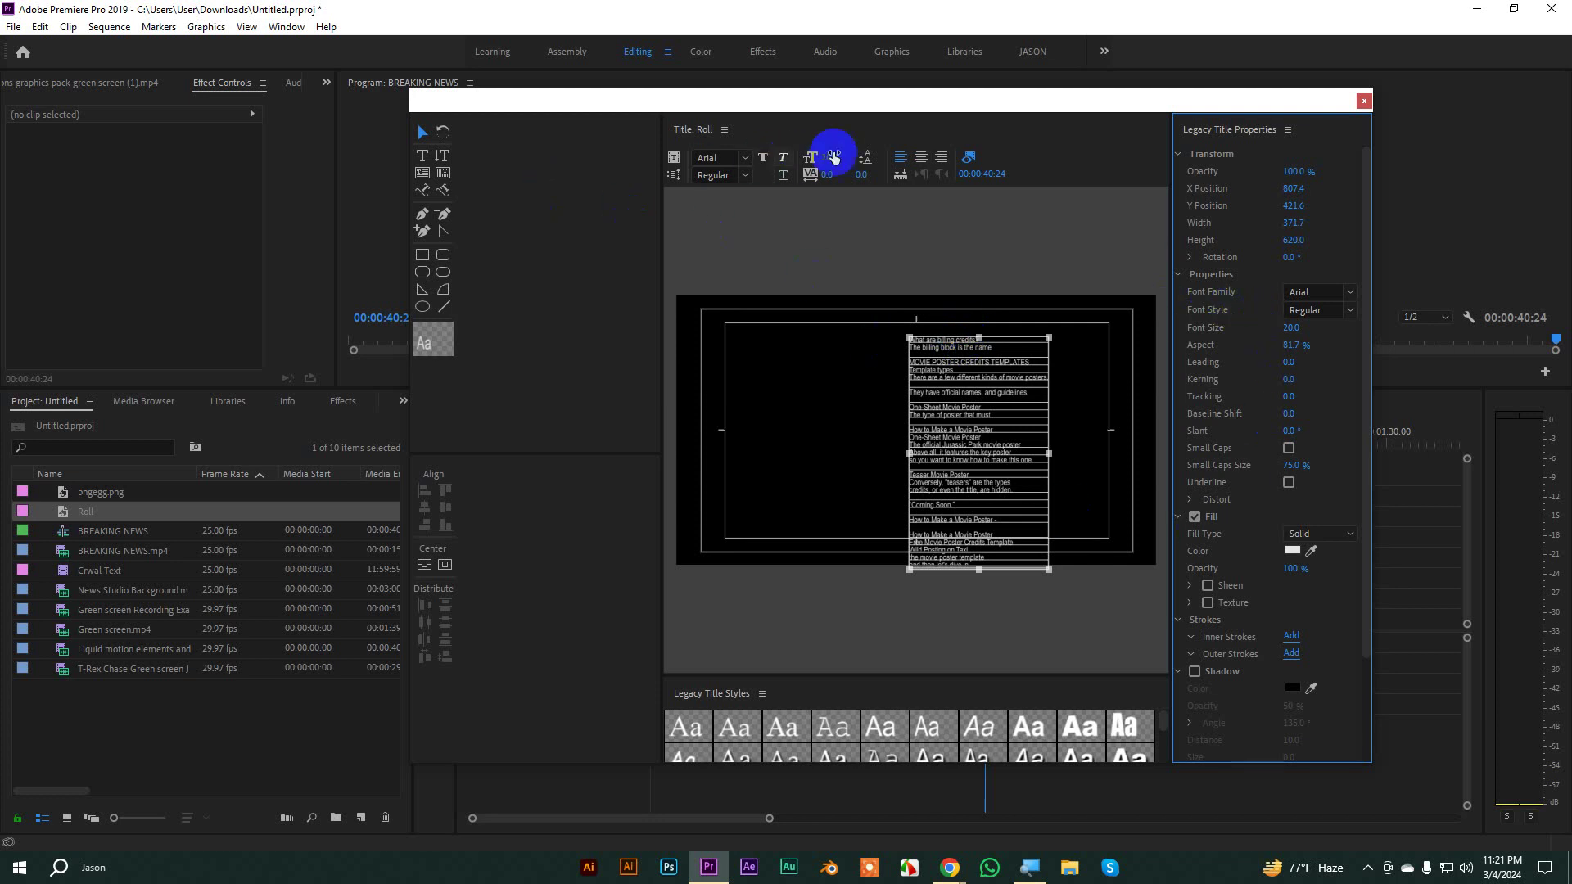
{"action": "left_click", "coordinate": [920, 156]}
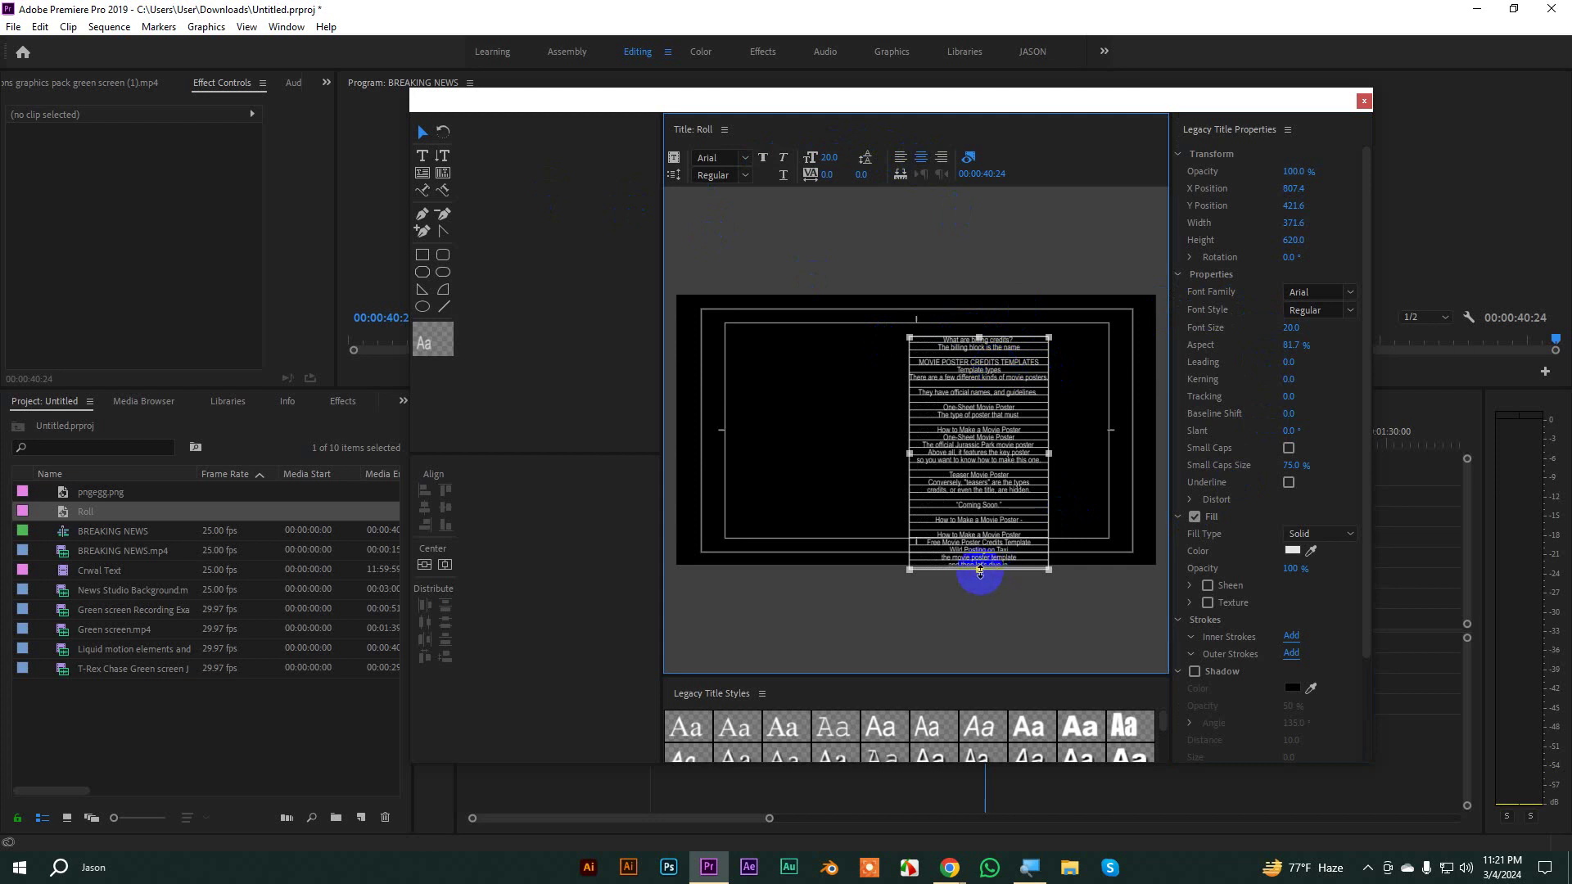
Step: Stretch the credits text block vertically past the bottom of the title frame and set its font size to 30
{"action": "left_click_drag", "start_coordinate": [980, 571], "coordinate": [979, 638]}
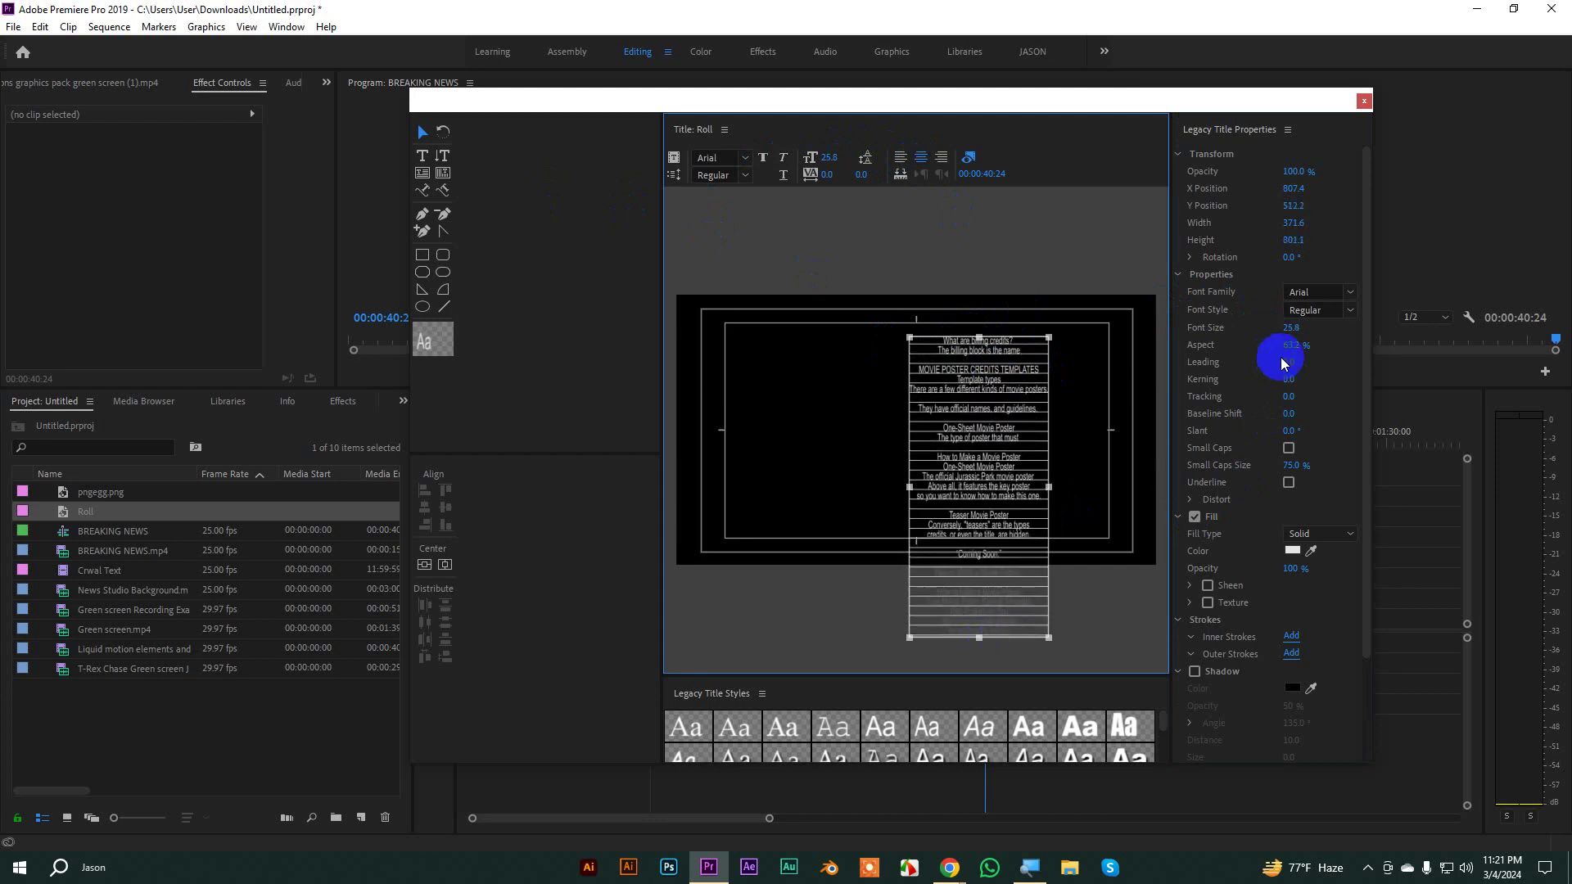
{"action": "left_click", "coordinate": [1294, 328]}
{"action": "type", "text": "30"}
{"action": "key", "text": "Return"}
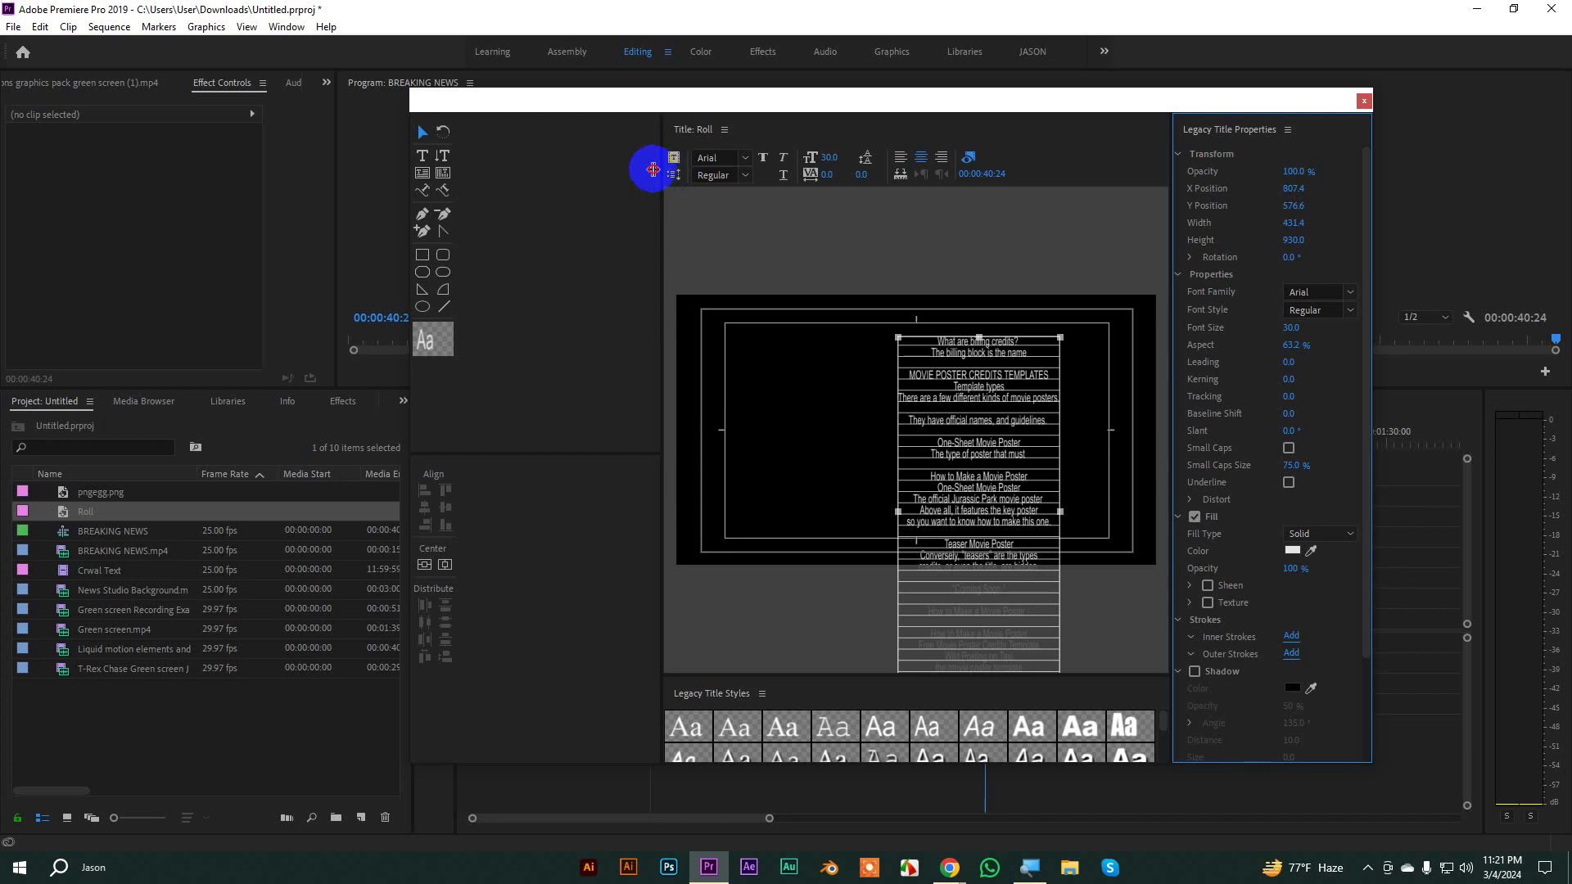
Step: Enlarge the title canvas and set the title type to Roll with Start Off Screen and End Off Screen enabled
{"action": "left_click_drag", "start_coordinate": [652, 170], "coordinate": [468, 170]}
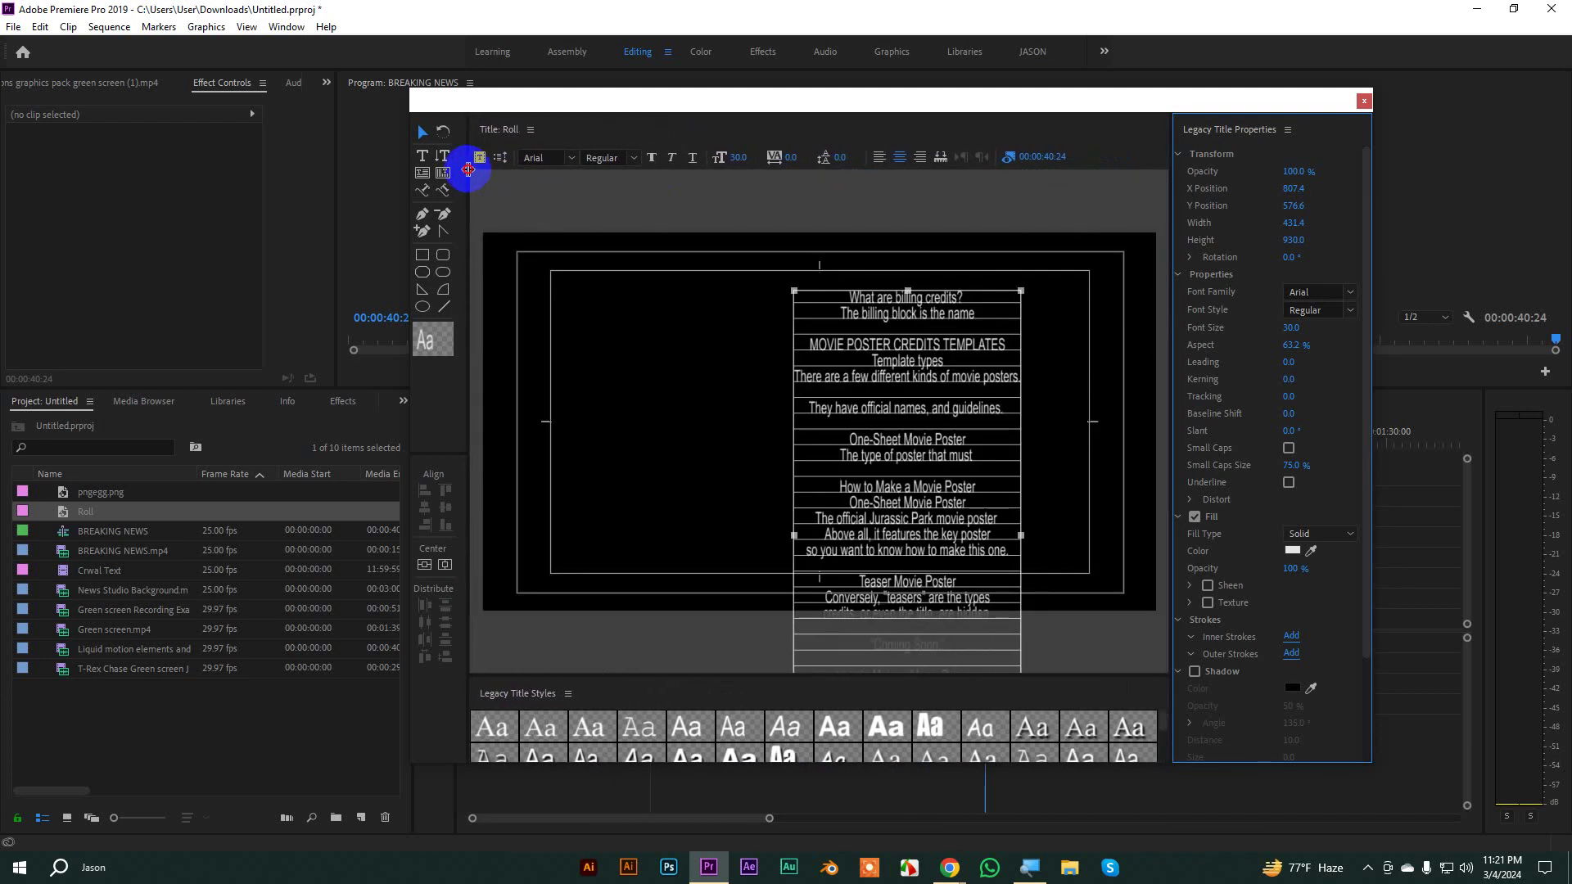
{"action": "left_click", "coordinate": [501, 158]}
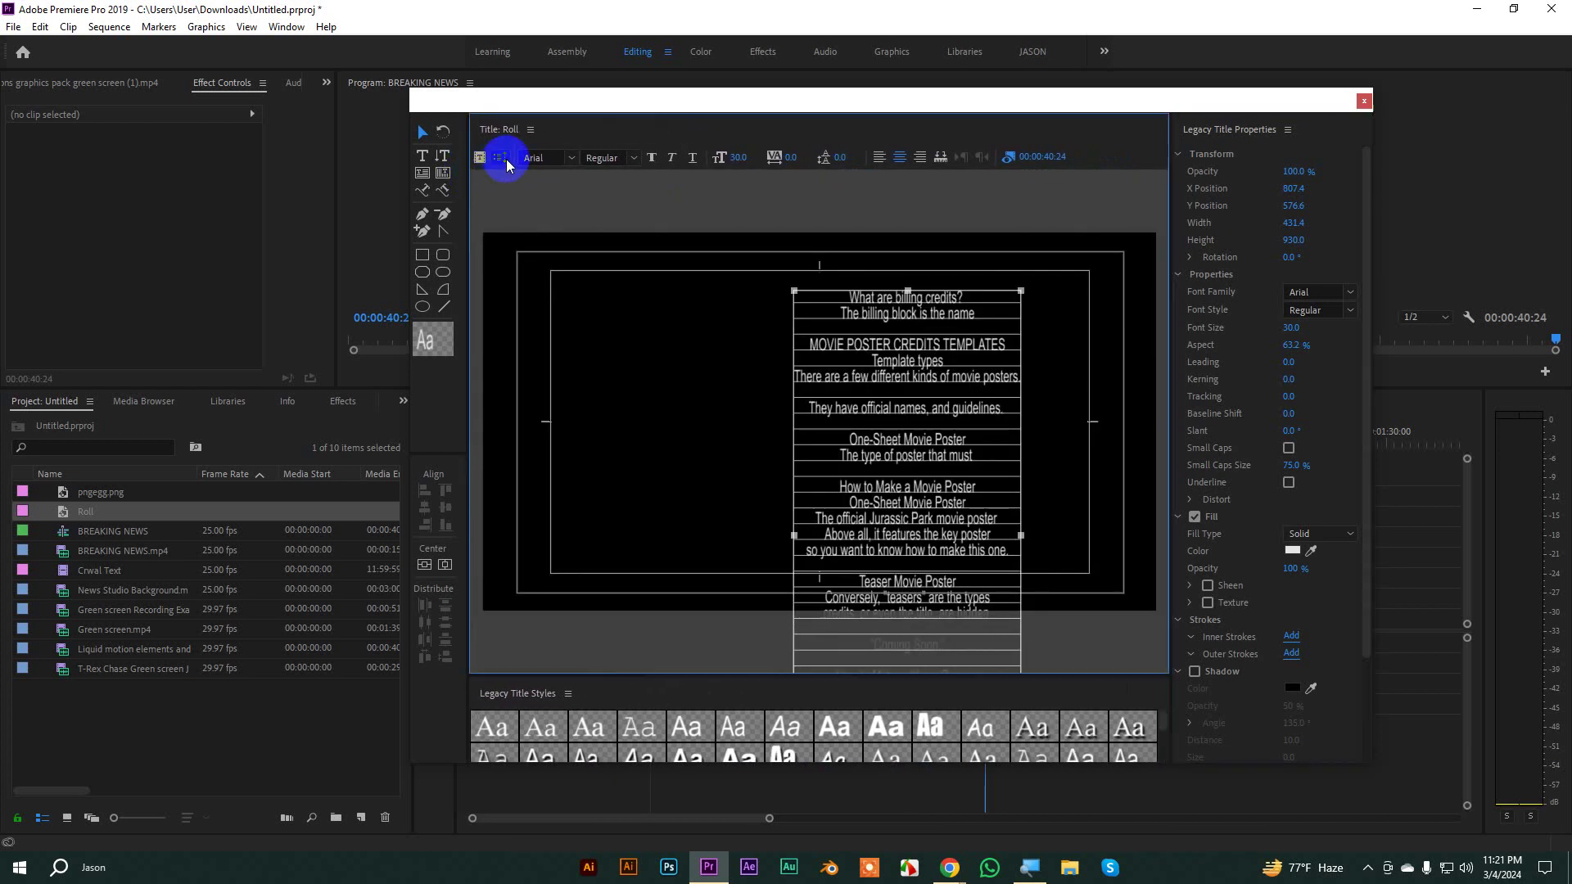
{"action": "left_click", "coordinate": [682, 391]}
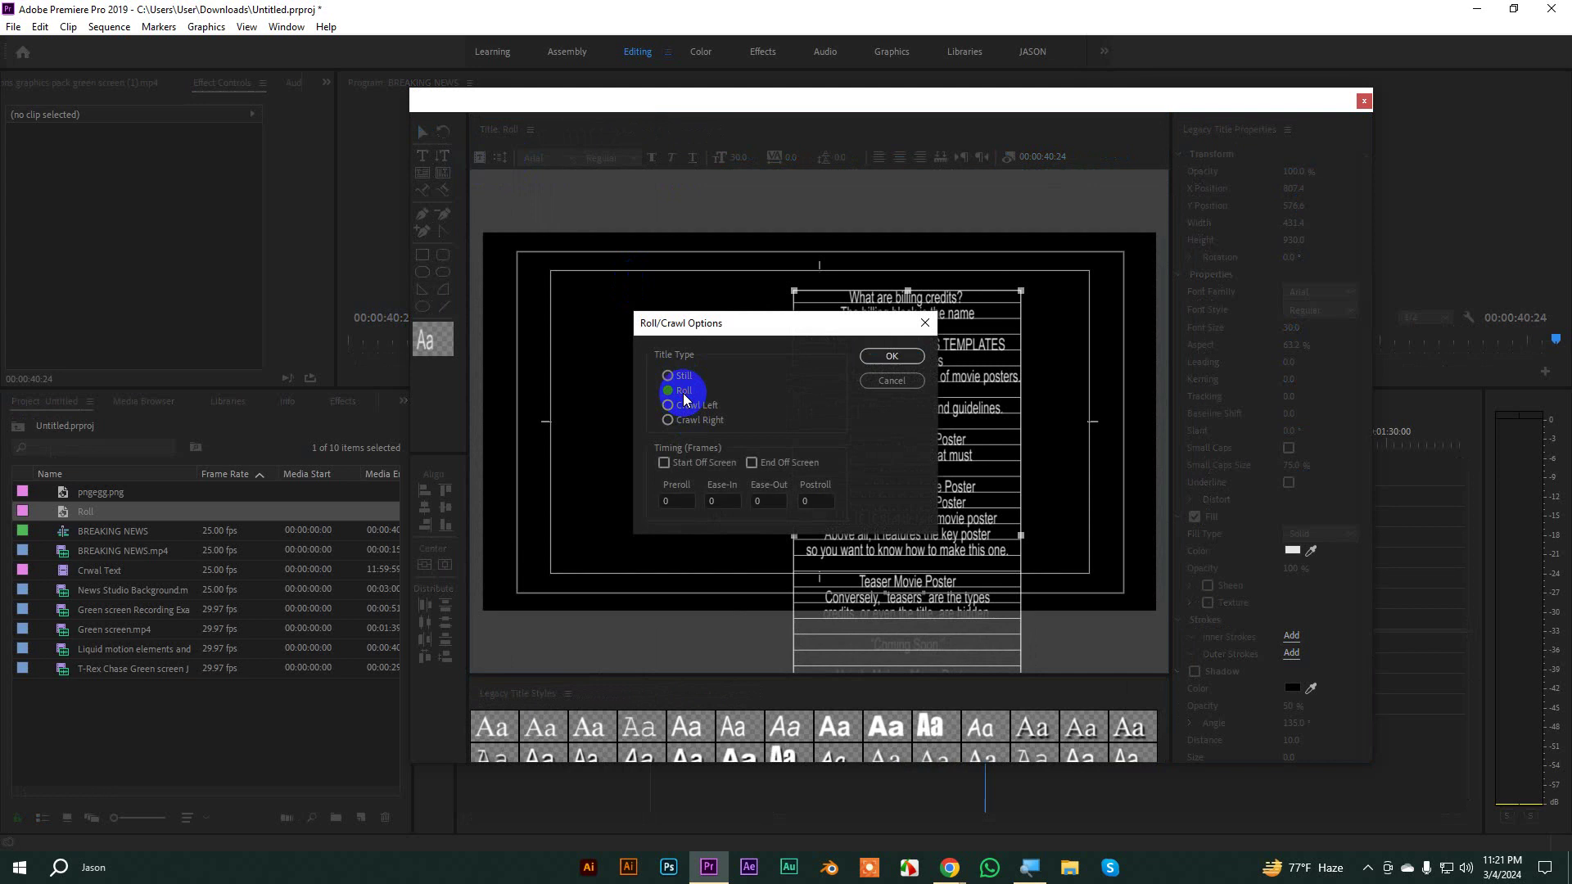
{"action": "left_click", "coordinate": [665, 465]}
{"action": "left_click", "coordinate": [716, 501]}
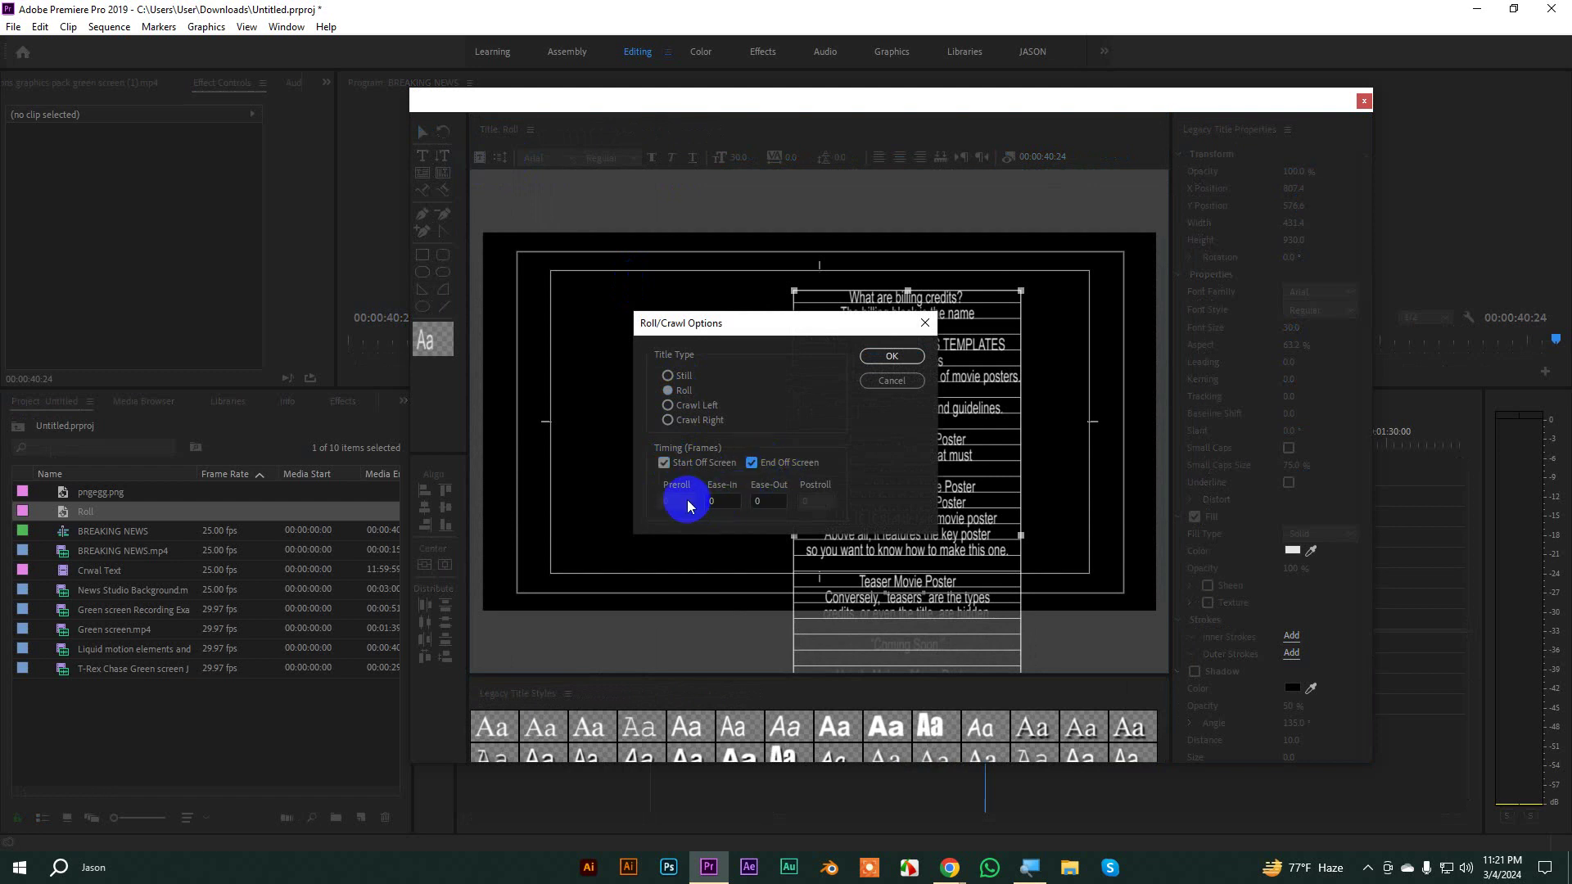
{"action": "left_click", "coordinate": [891, 357]}
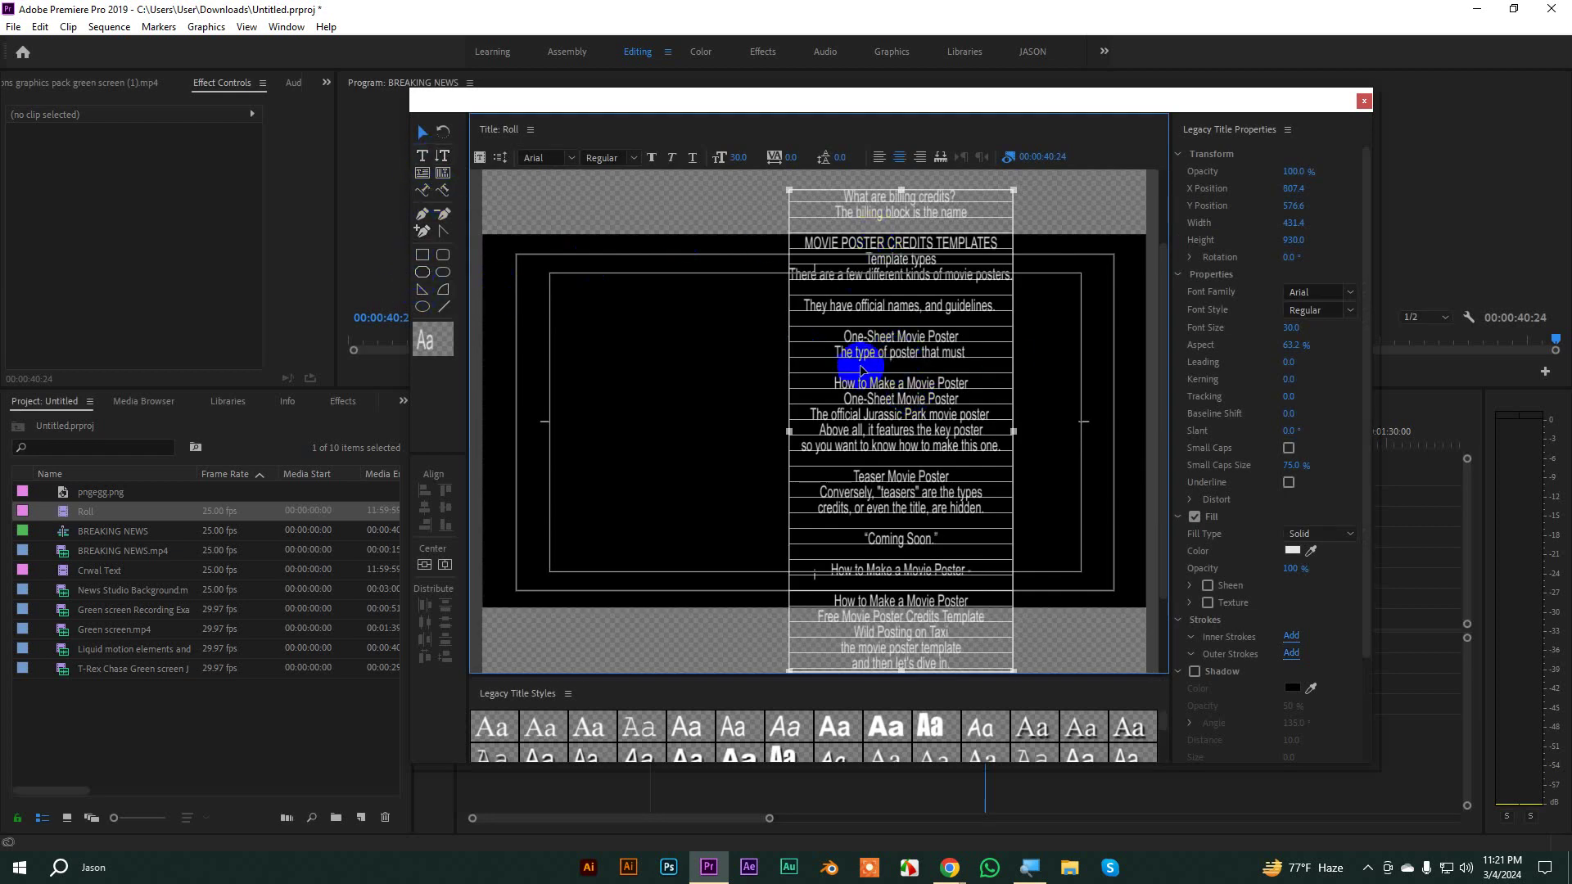
Step: Center the credits text block vertically and horizontally in the title frame and close the title editor
{"action": "left_click", "coordinate": [424, 565]}
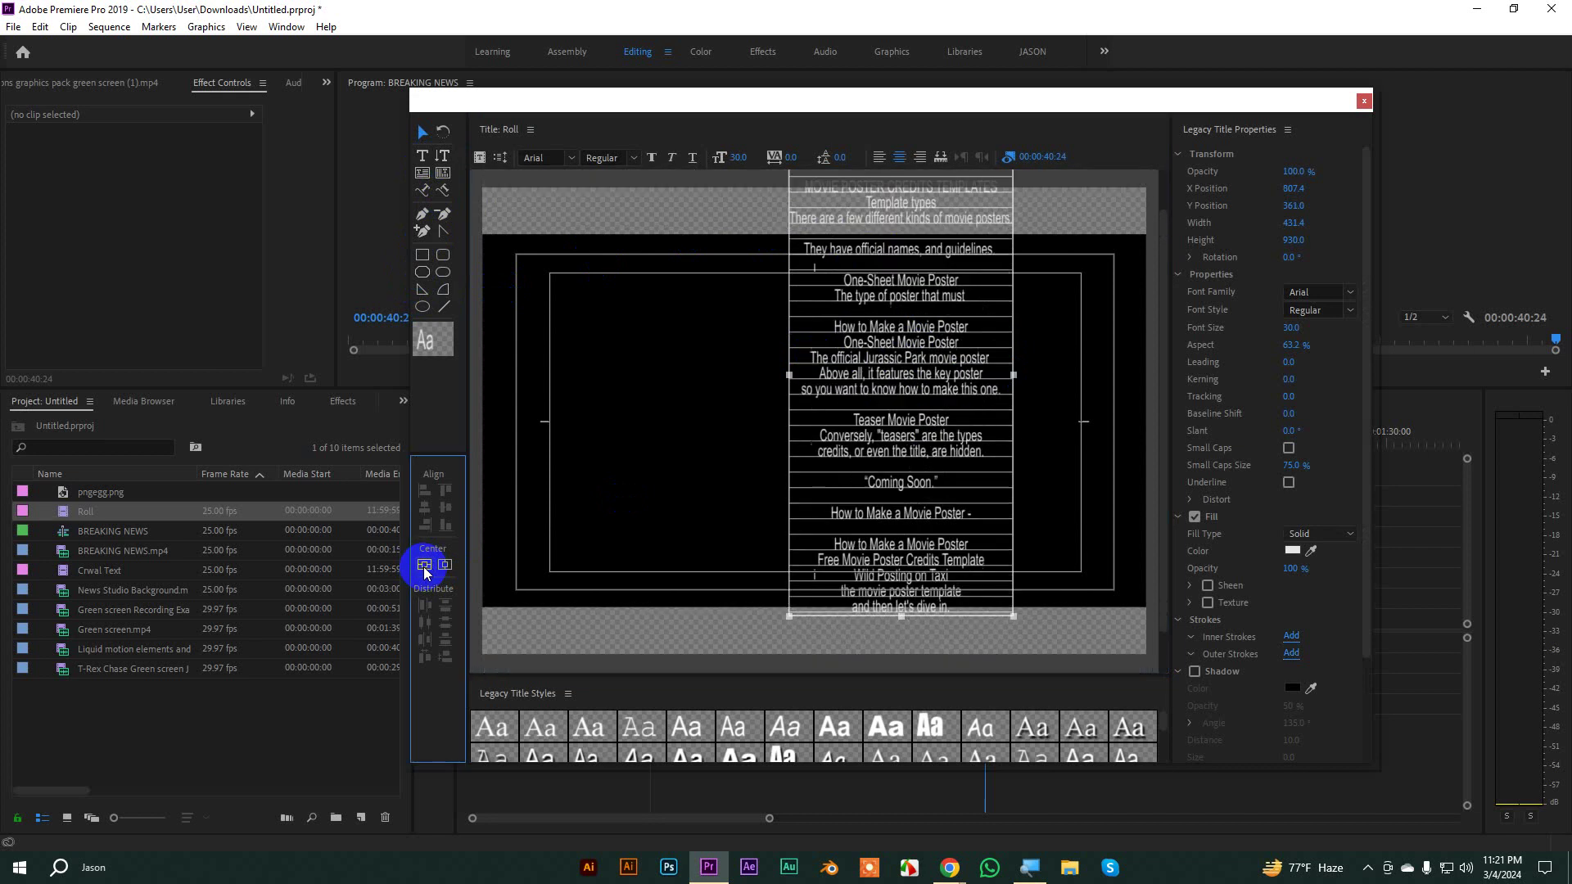
{"action": "left_click", "coordinate": [447, 564]}
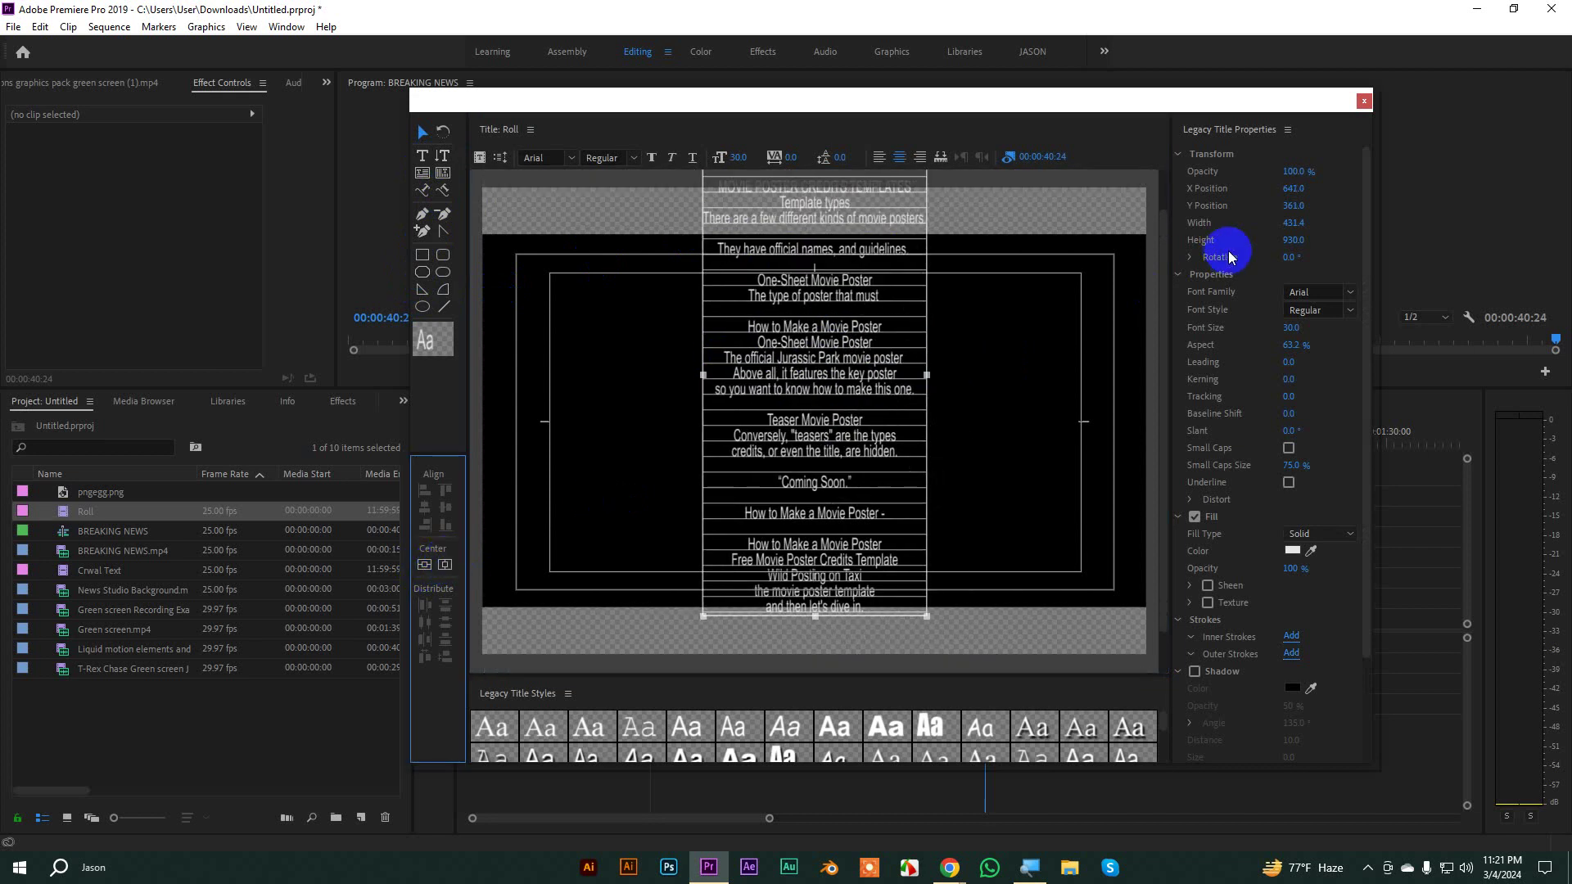
{"action": "left_click", "coordinate": [1364, 100]}
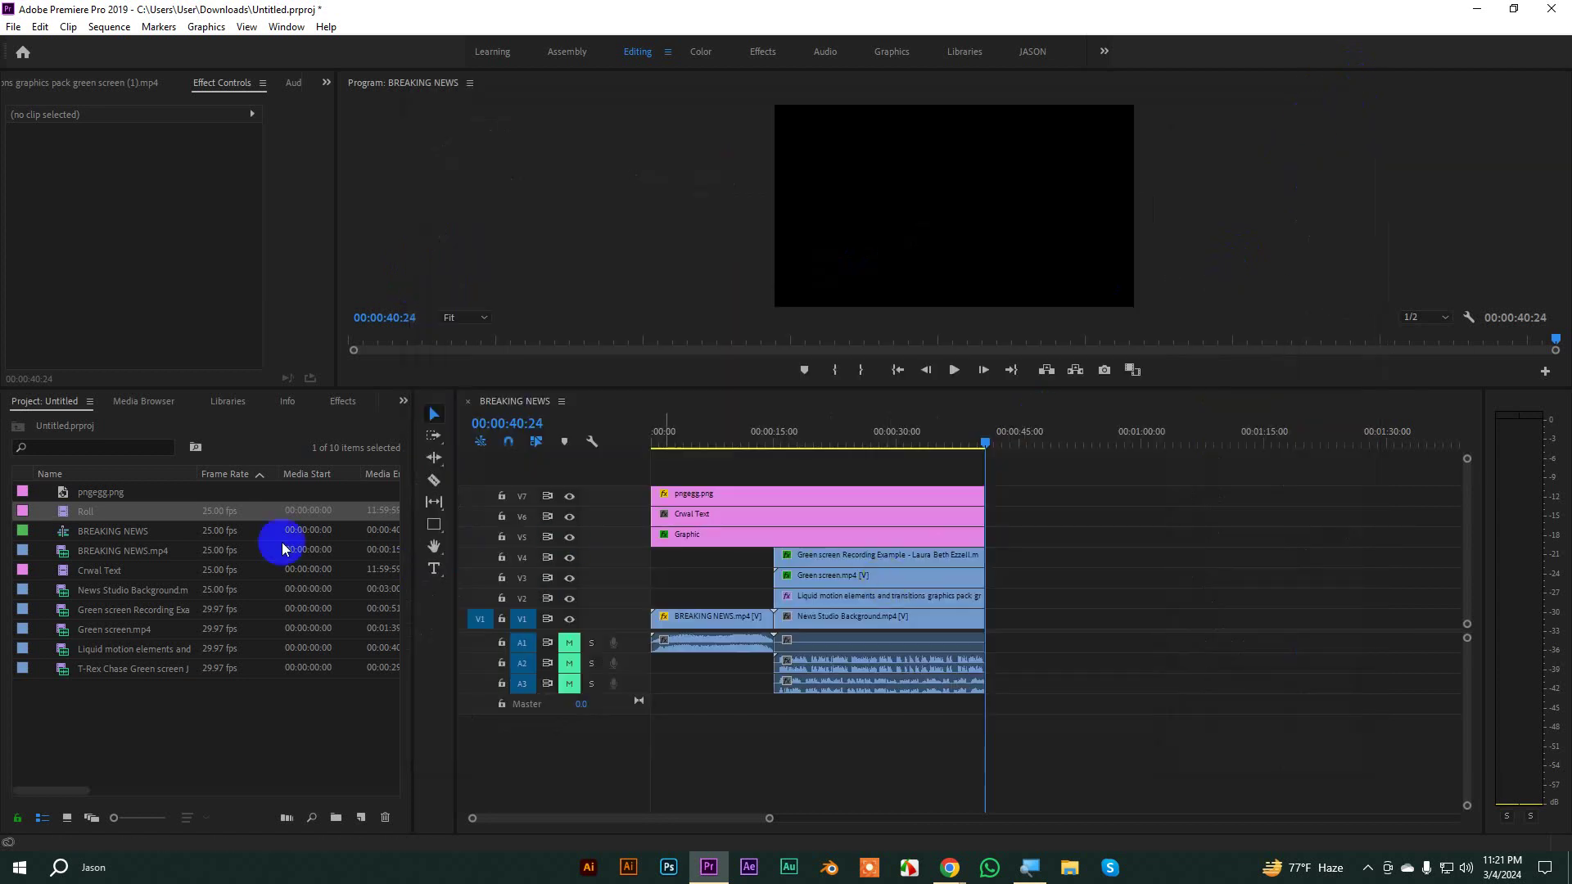
Step: Place the Roll title on track V5 directly after the Graphic clip and play the transition into it in an enlarged program monitor
{"action": "left_click_drag", "start_coordinate": [79, 518], "coordinate": [994, 534]}
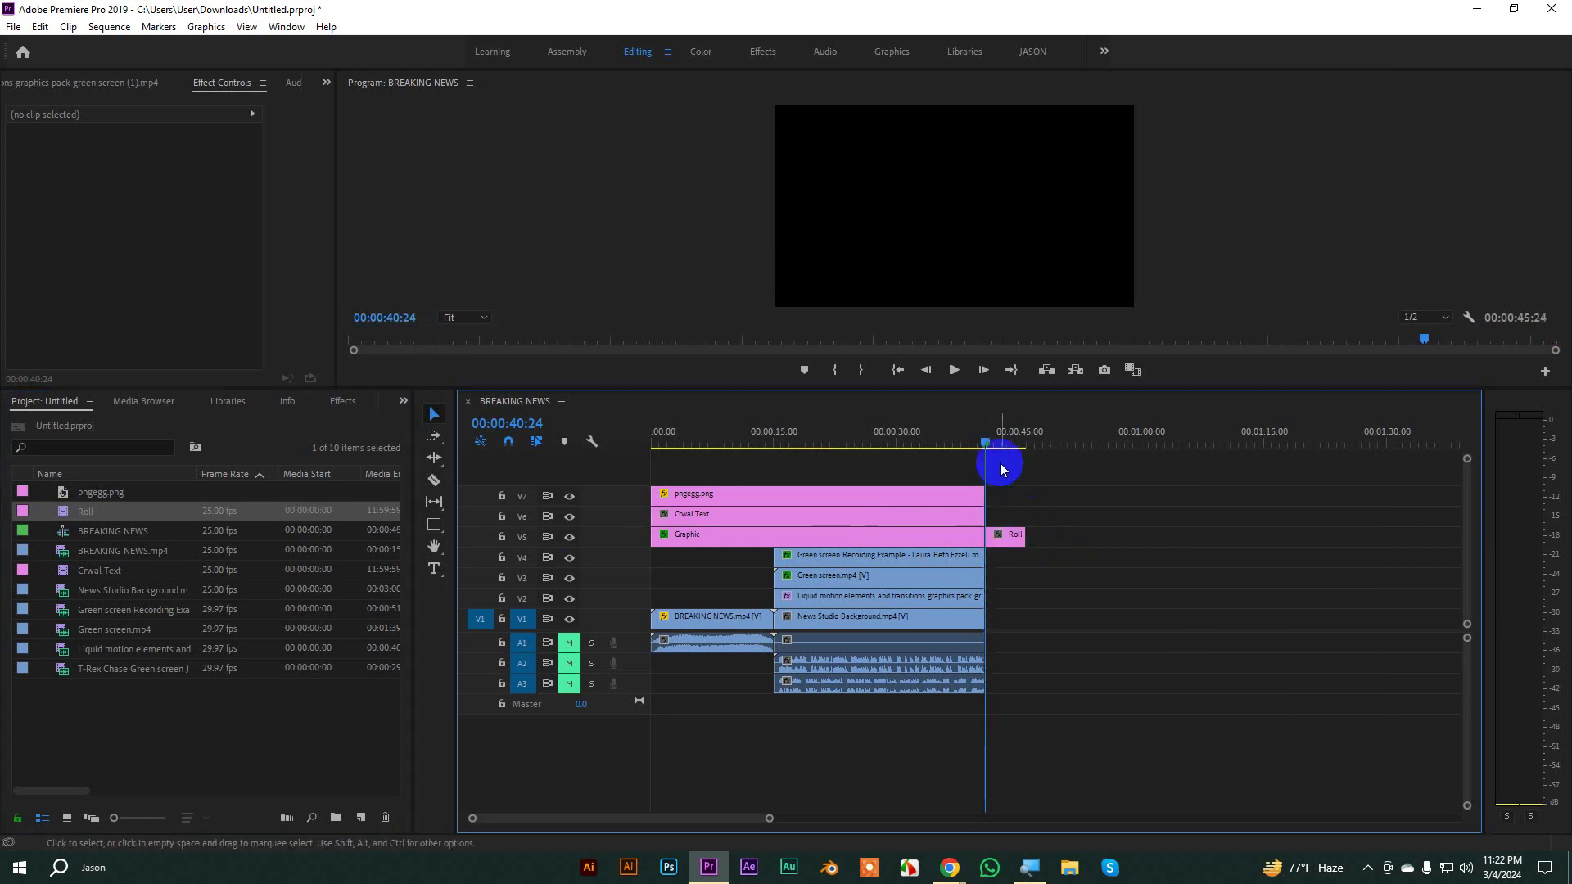
{"action": "left_click_drag", "start_coordinate": [1020, 389], "coordinate": [1031, 480]}
{"action": "left_click", "coordinate": [974, 536]}
{"action": "left_click_drag", "start_coordinate": [974, 536], "coordinate": [955, 532]}
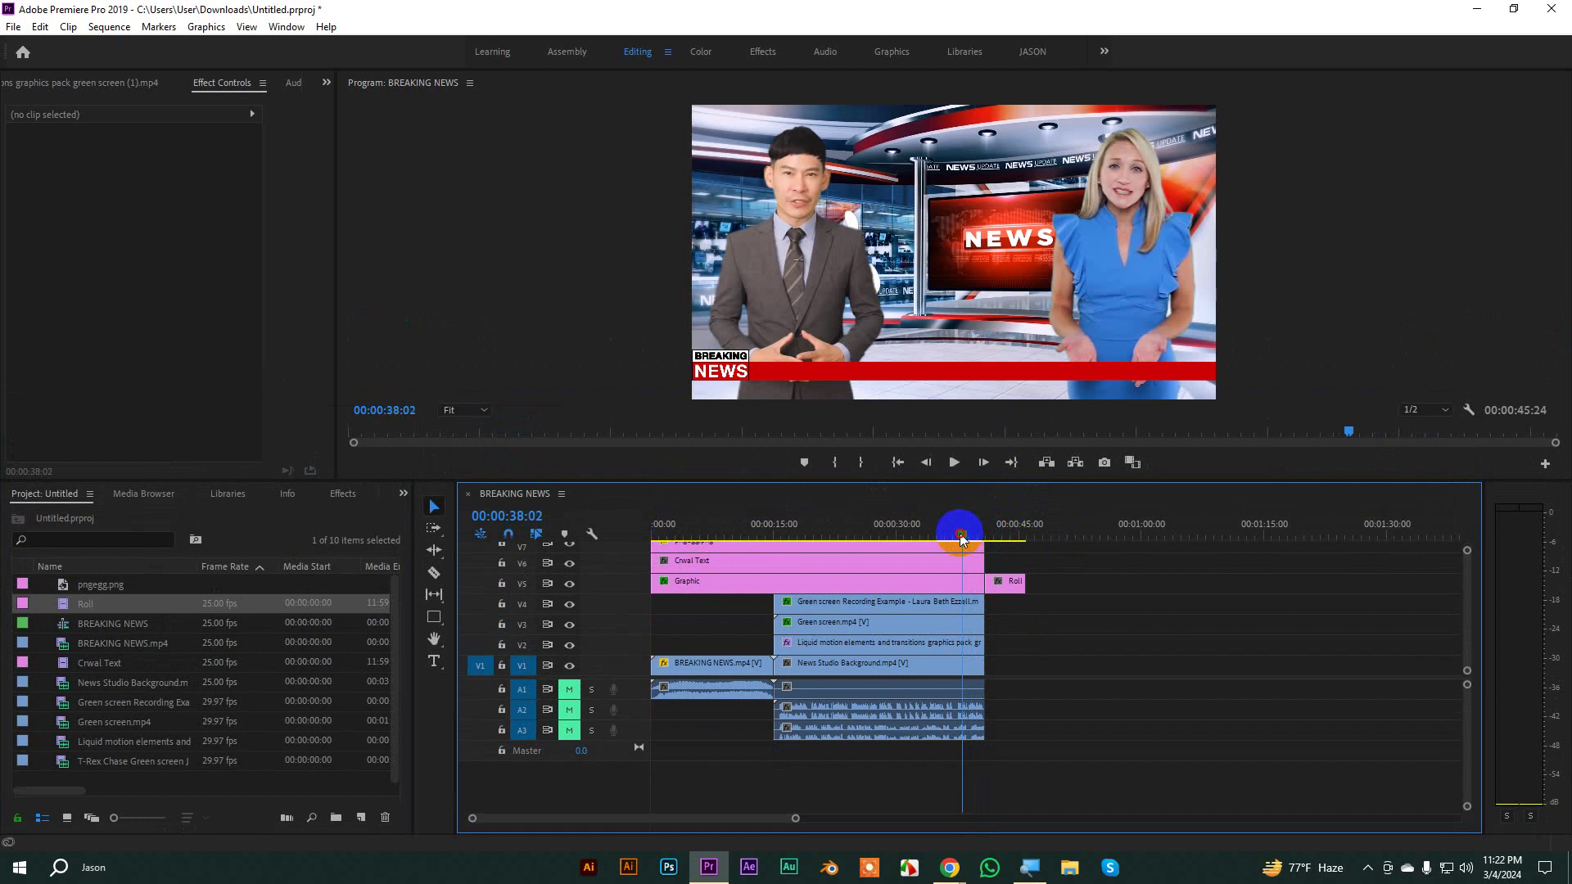
{"action": "key", "text": "space"}
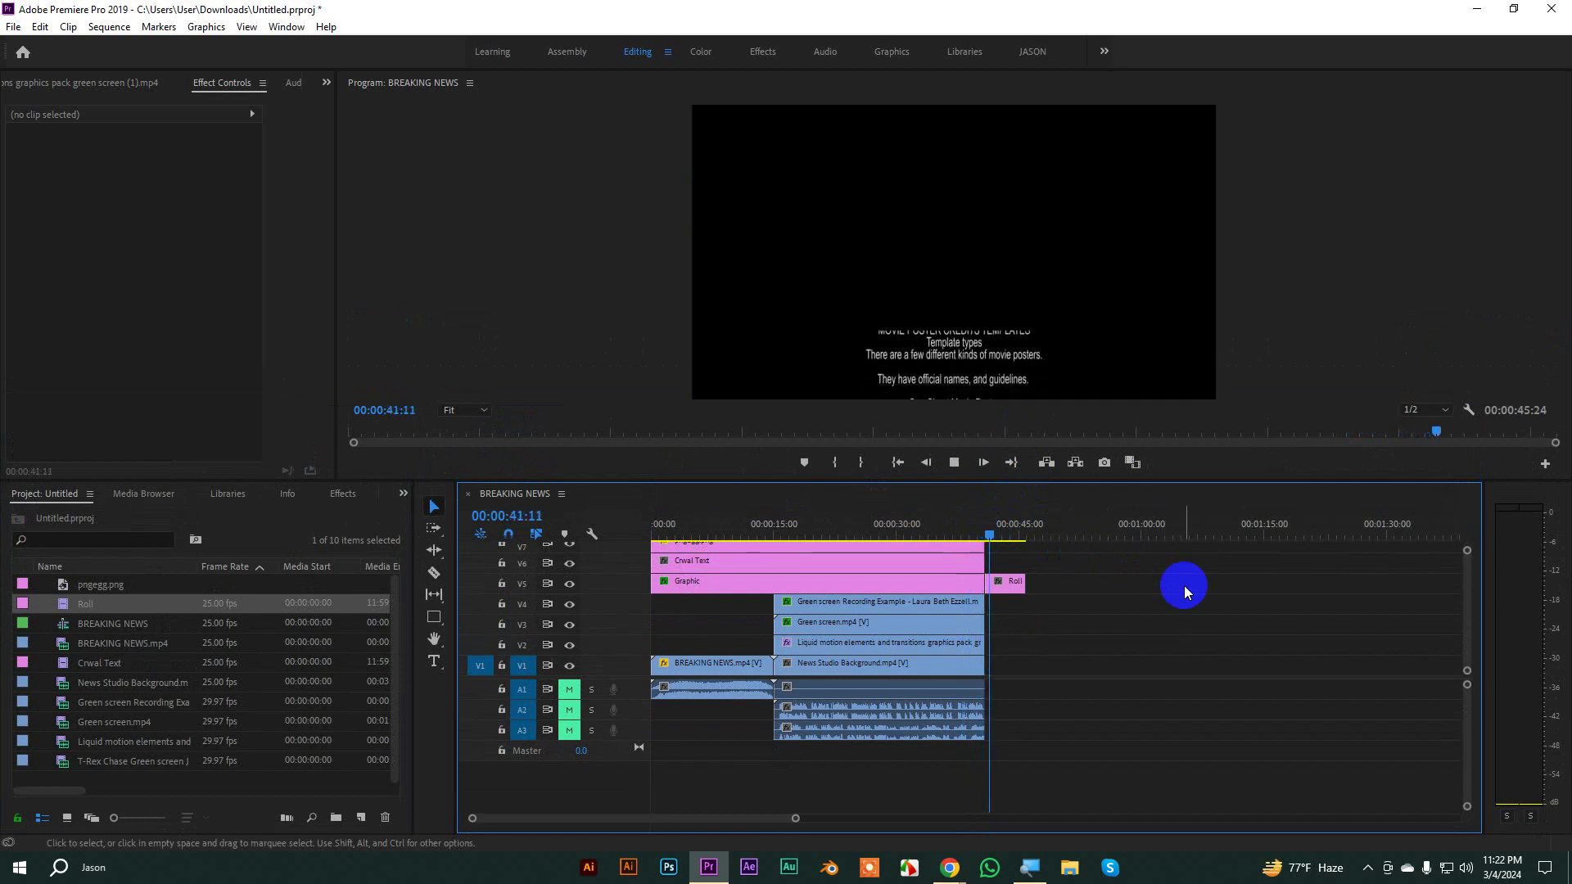
{"action": "key", "text": "space"}
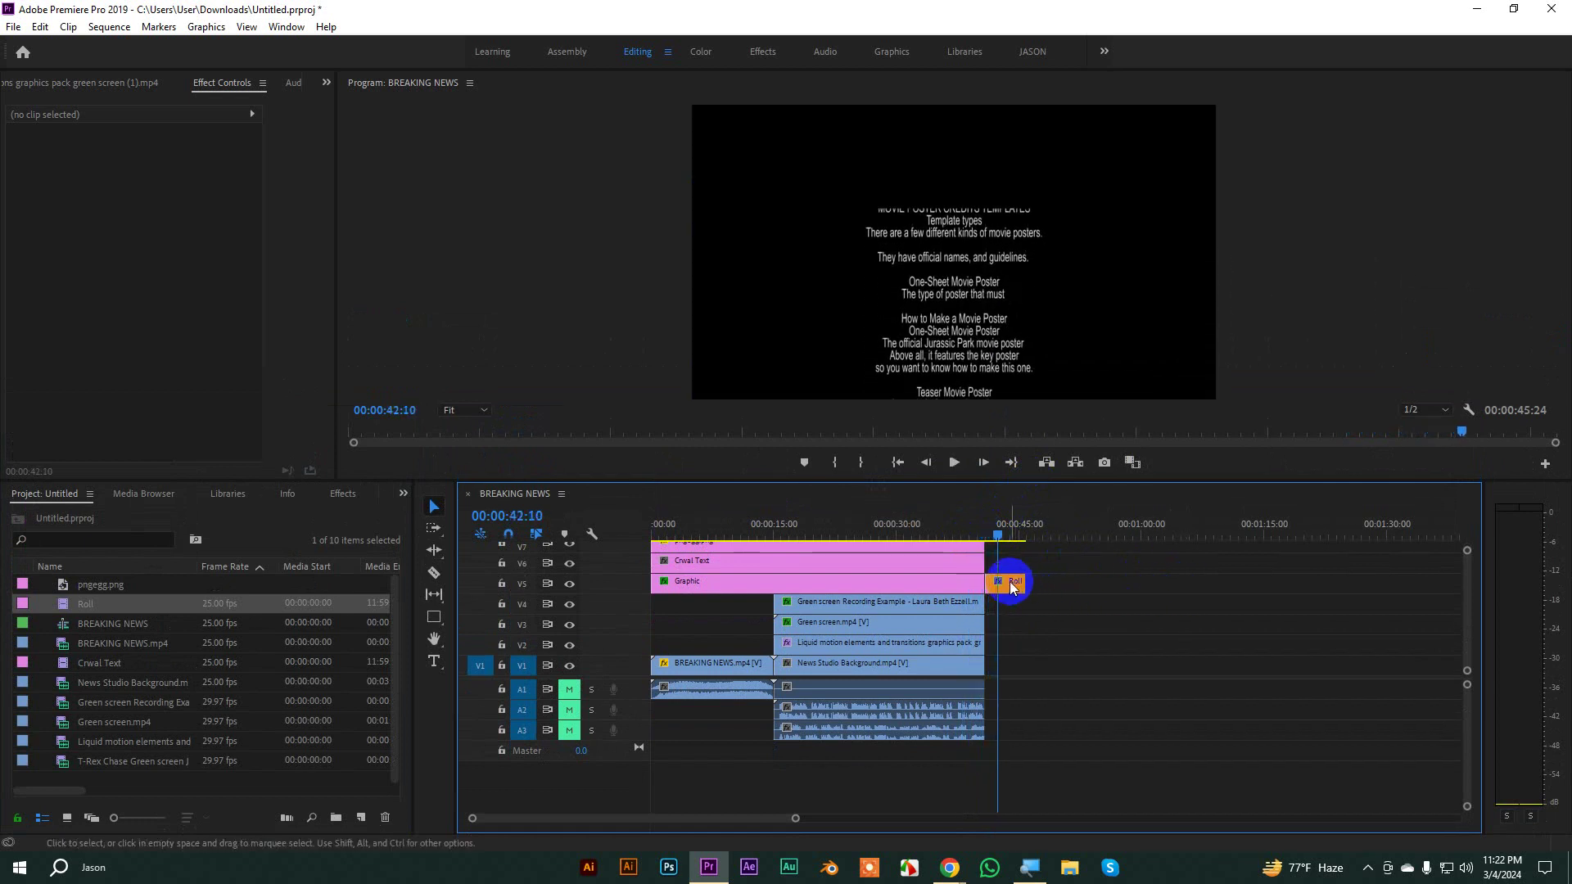
Step: Extend the Roll clip on track V5 so that it ends at 00:00:59:02
{"action": "left_click", "coordinate": [1020, 583]}
{"action": "left_click_drag", "start_coordinate": [1064, 580], "coordinate": [1126, 583]}
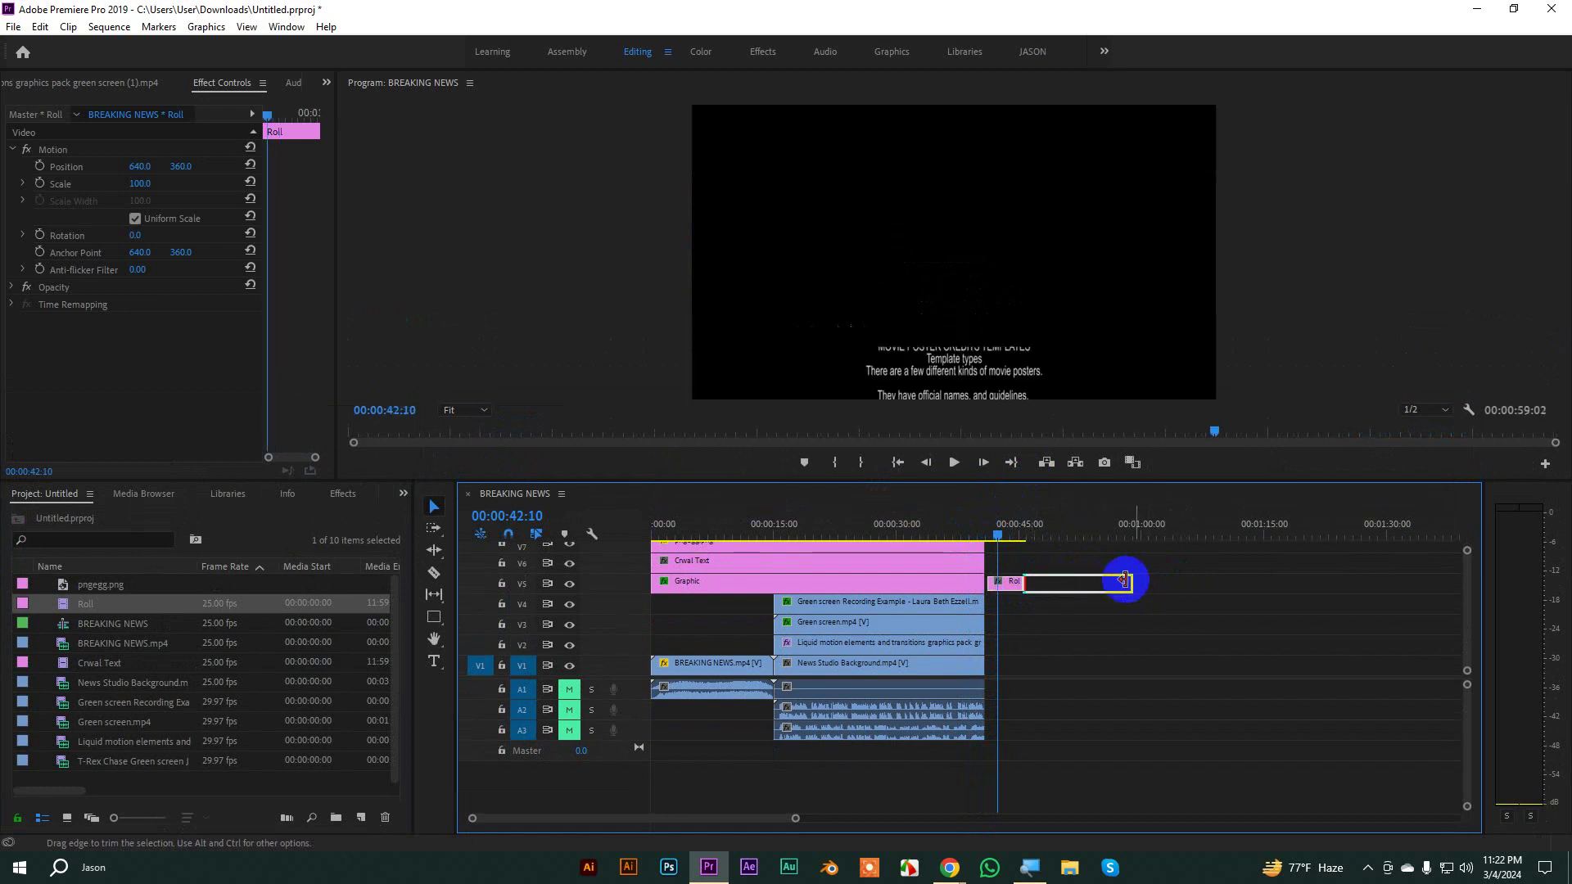
{"action": "left_click", "coordinate": [1017, 587]}
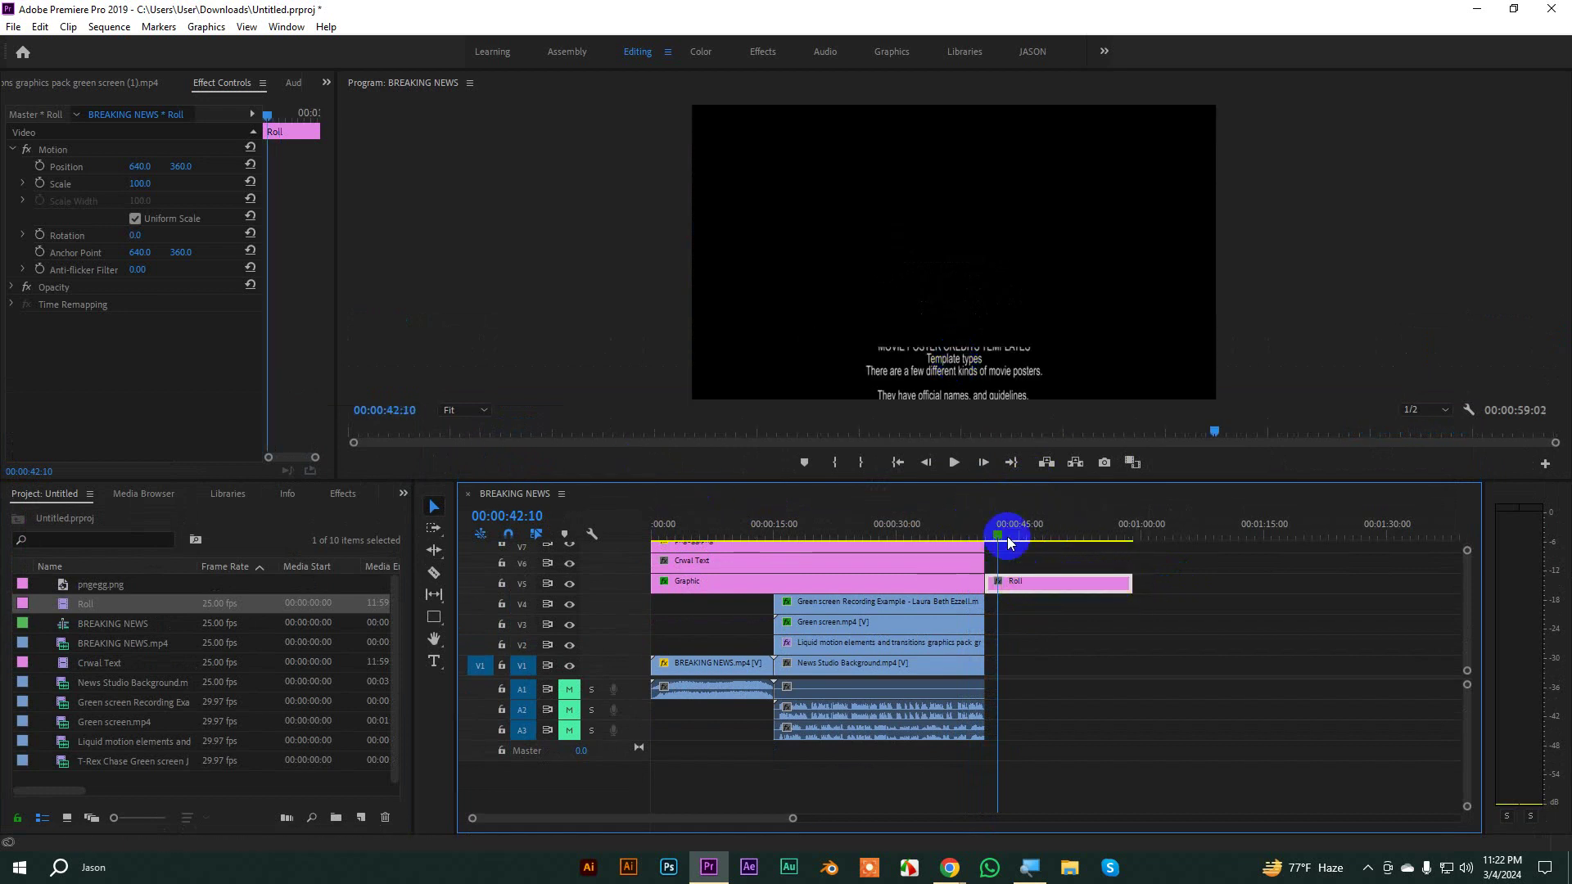
Step: Move the Roll title's text block down to a Y position of about 924, save the project and close the title editor
{"action": "double_click", "coordinate": [1010, 581]}
{"action": "left_click", "coordinate": [921, 190]}
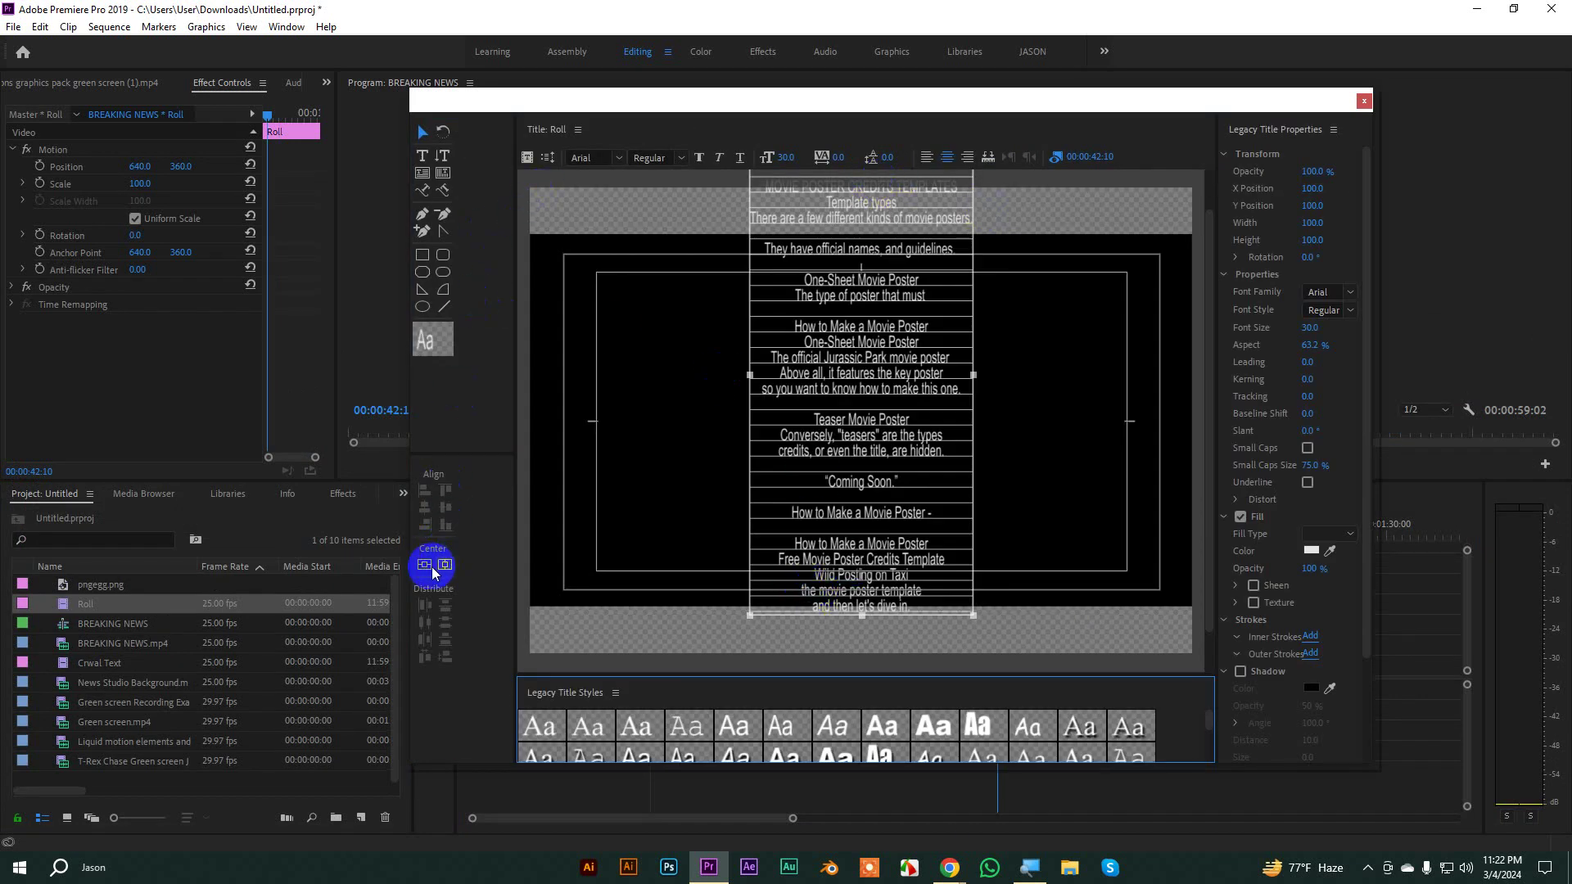
{"action": "left_click_drag", "start_coordinate": [921, 294], "coordinate": [924, 370]}
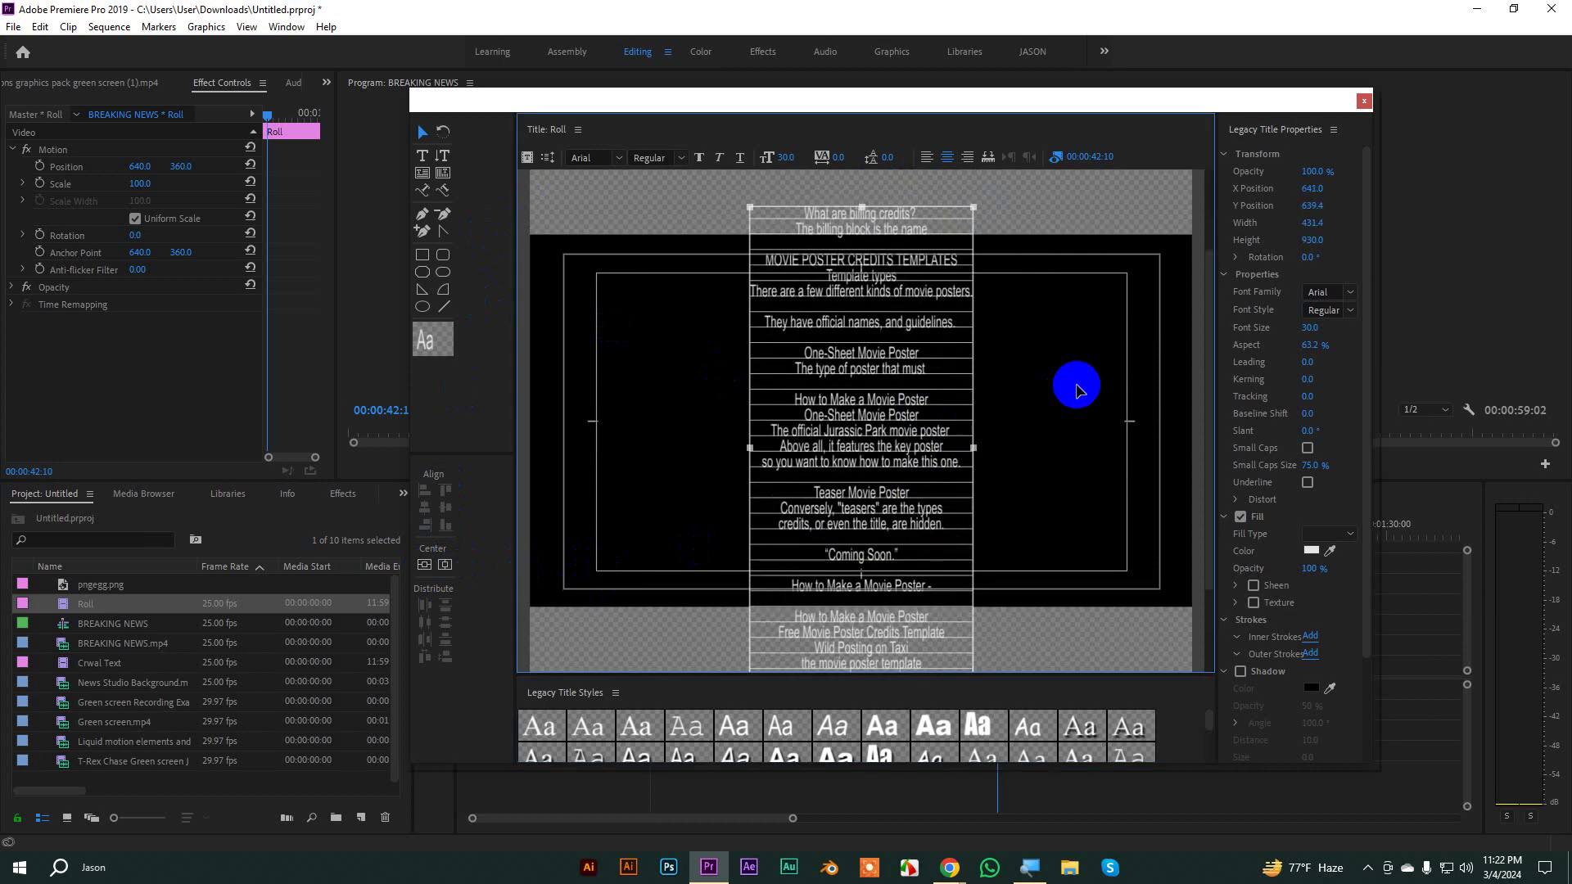
{"action": "left_click_drag", "start_coordinate": [901, 268], "coordinate": [905, 412]}
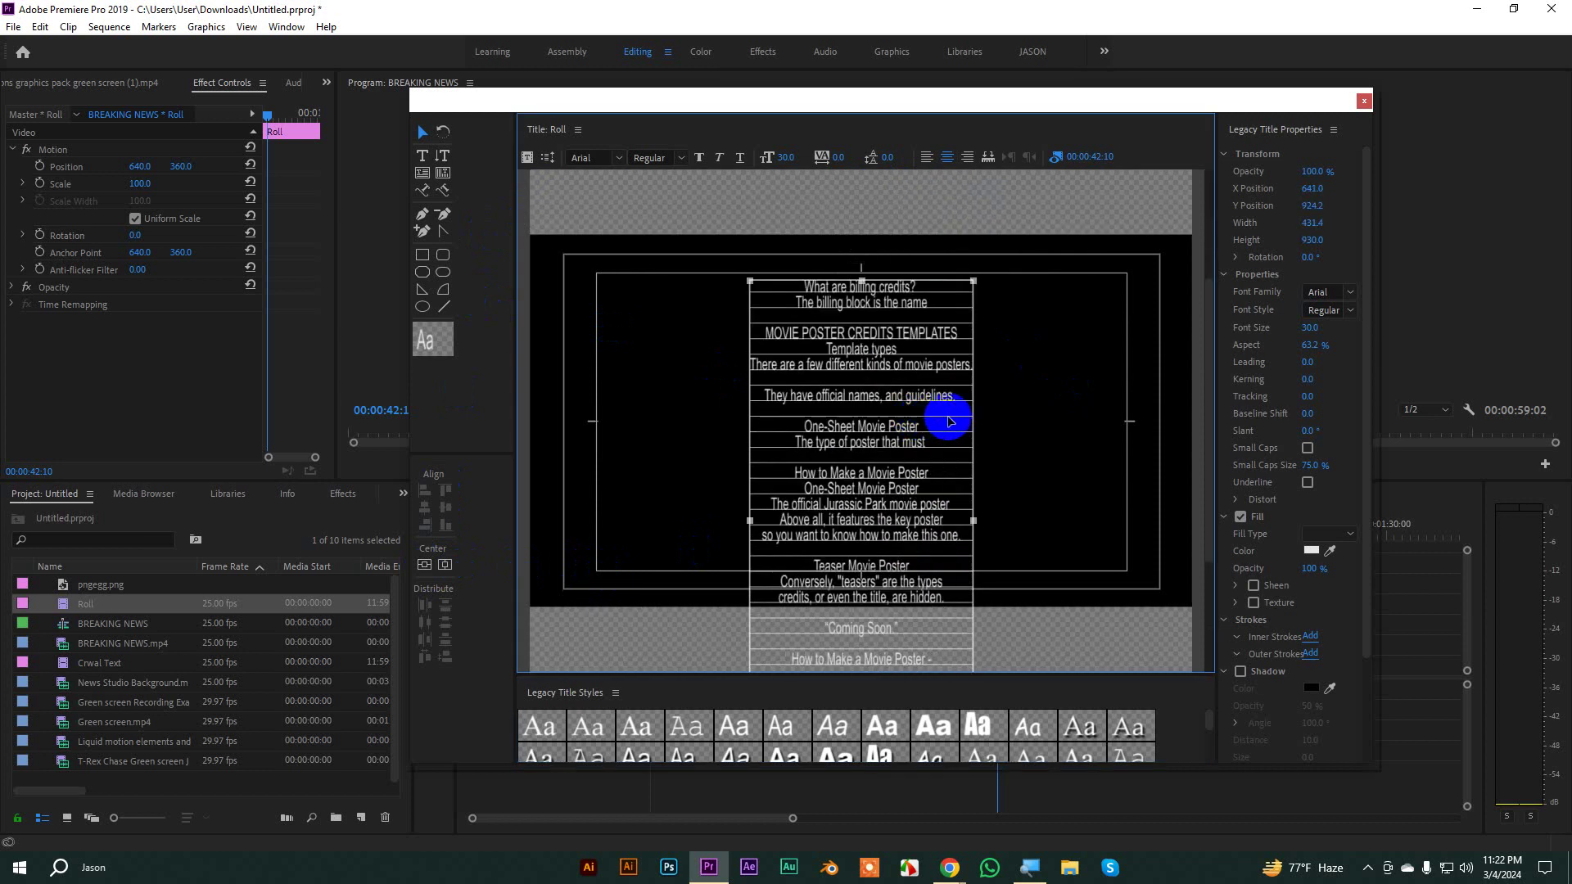
{"action": "key", "text": "ctrl+s"}
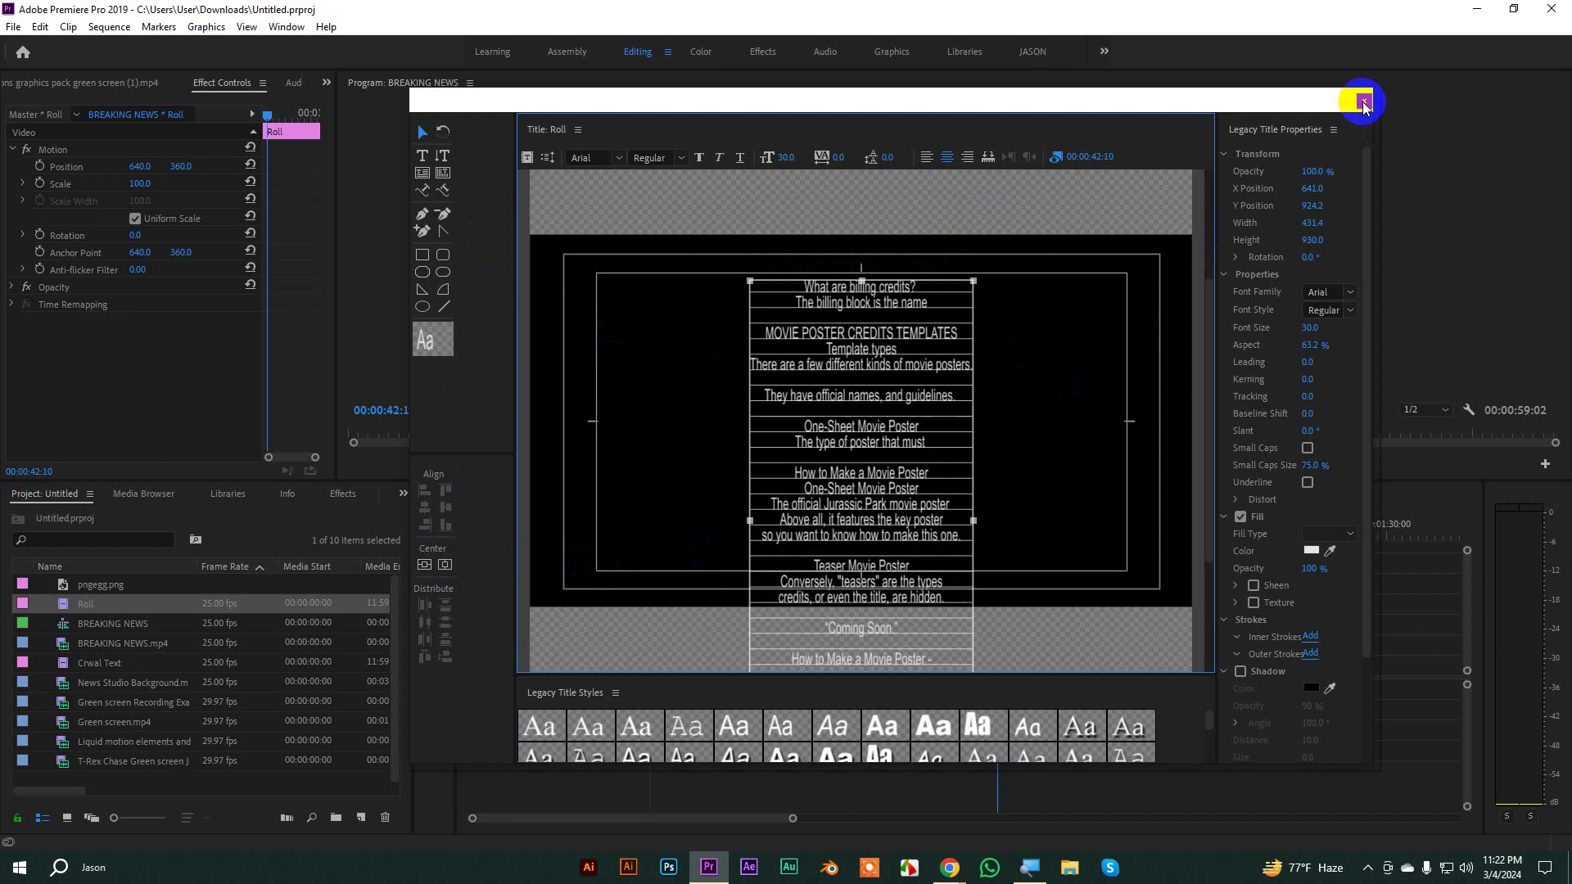
{"action": "left_click", "coordinate": [1363, 104]}
Step: Play the rolling credits through to the end of the sequence, using the maximized program monitor
{"action": "mouse_move", "coordinate": [1005, 543]}
{"action": "left_mouse_down"}
{"action": "mouse_move", "coordinate": [1033, 541]}
{"action": "mouse_move", "coordinate": [981, 551]}
{"action": "left_mouse_up"}
{"action": "key", "text": "space"}
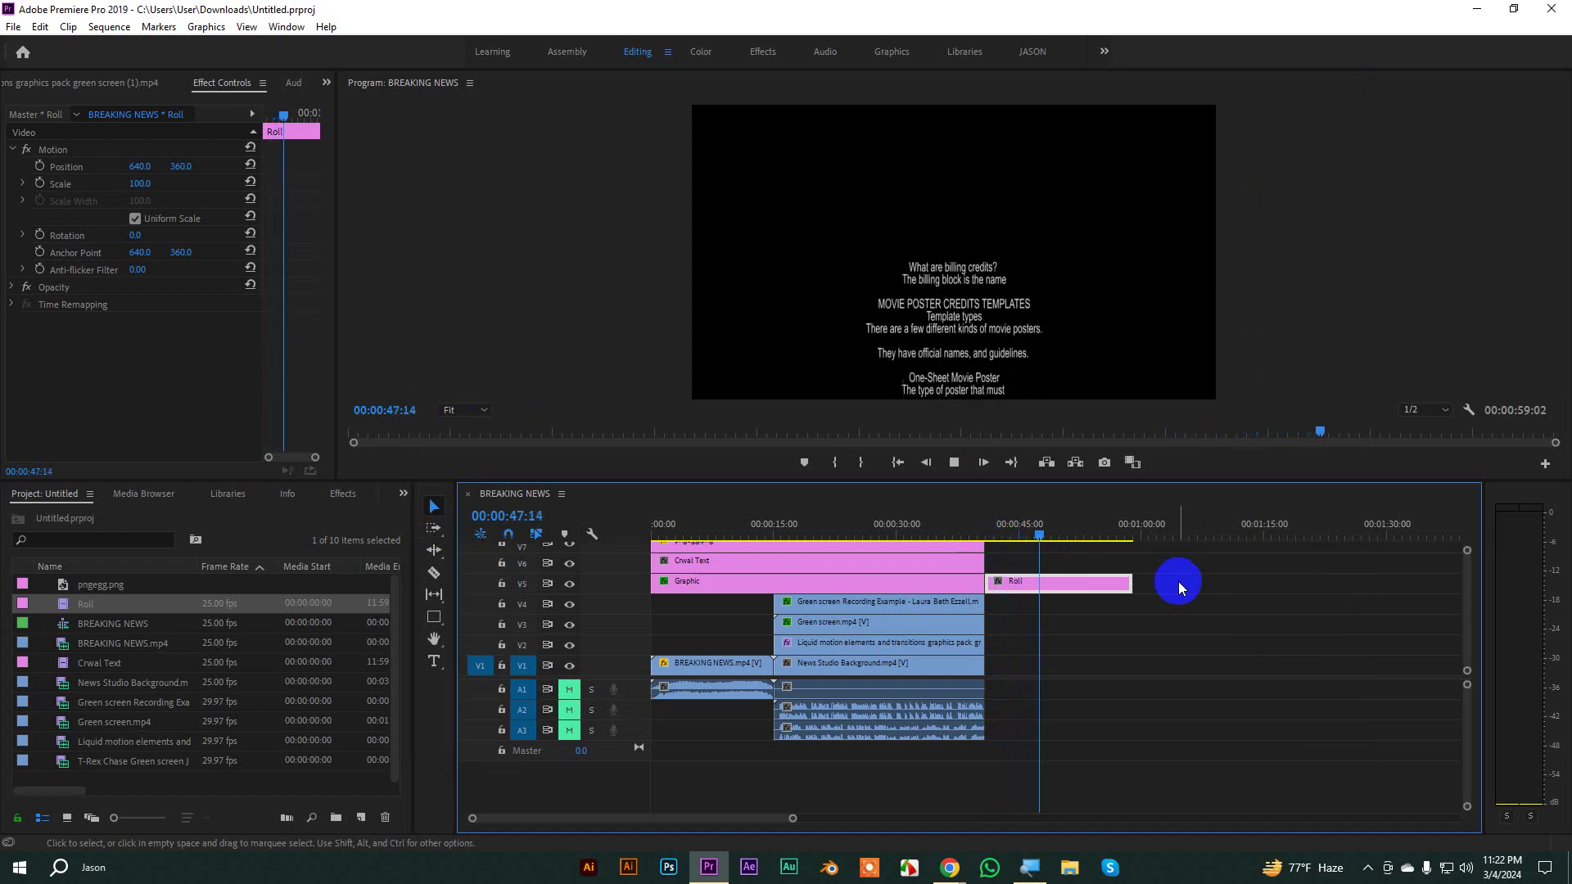
{"action": "left_click", "coordinate": [1260, 286]}
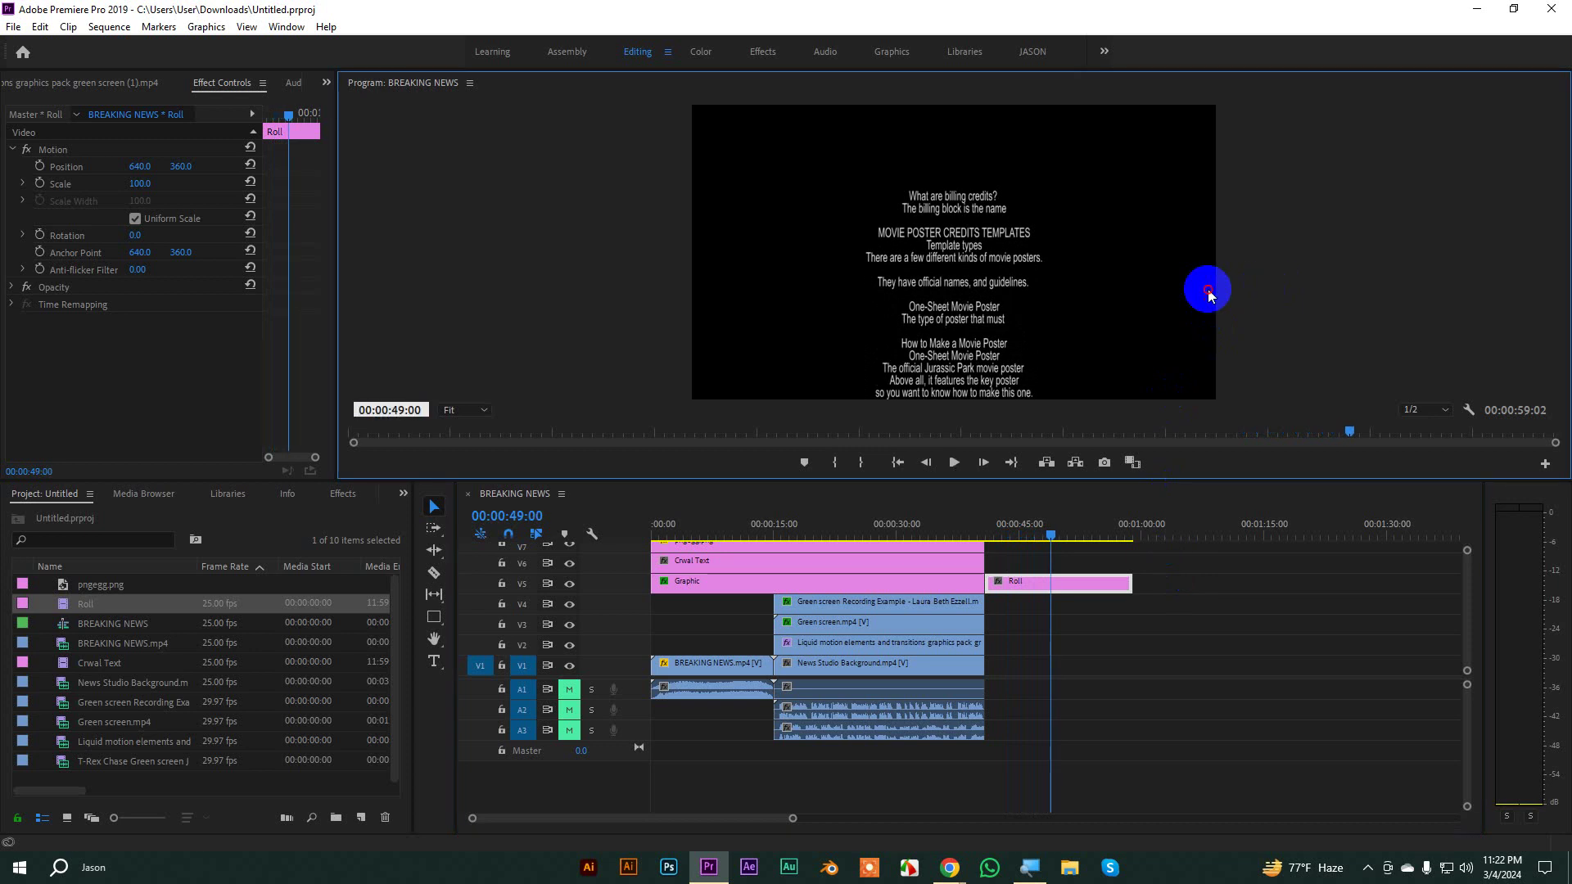
{"action": "key", "text": "grave"}
{"action": "key", "text": "space"}
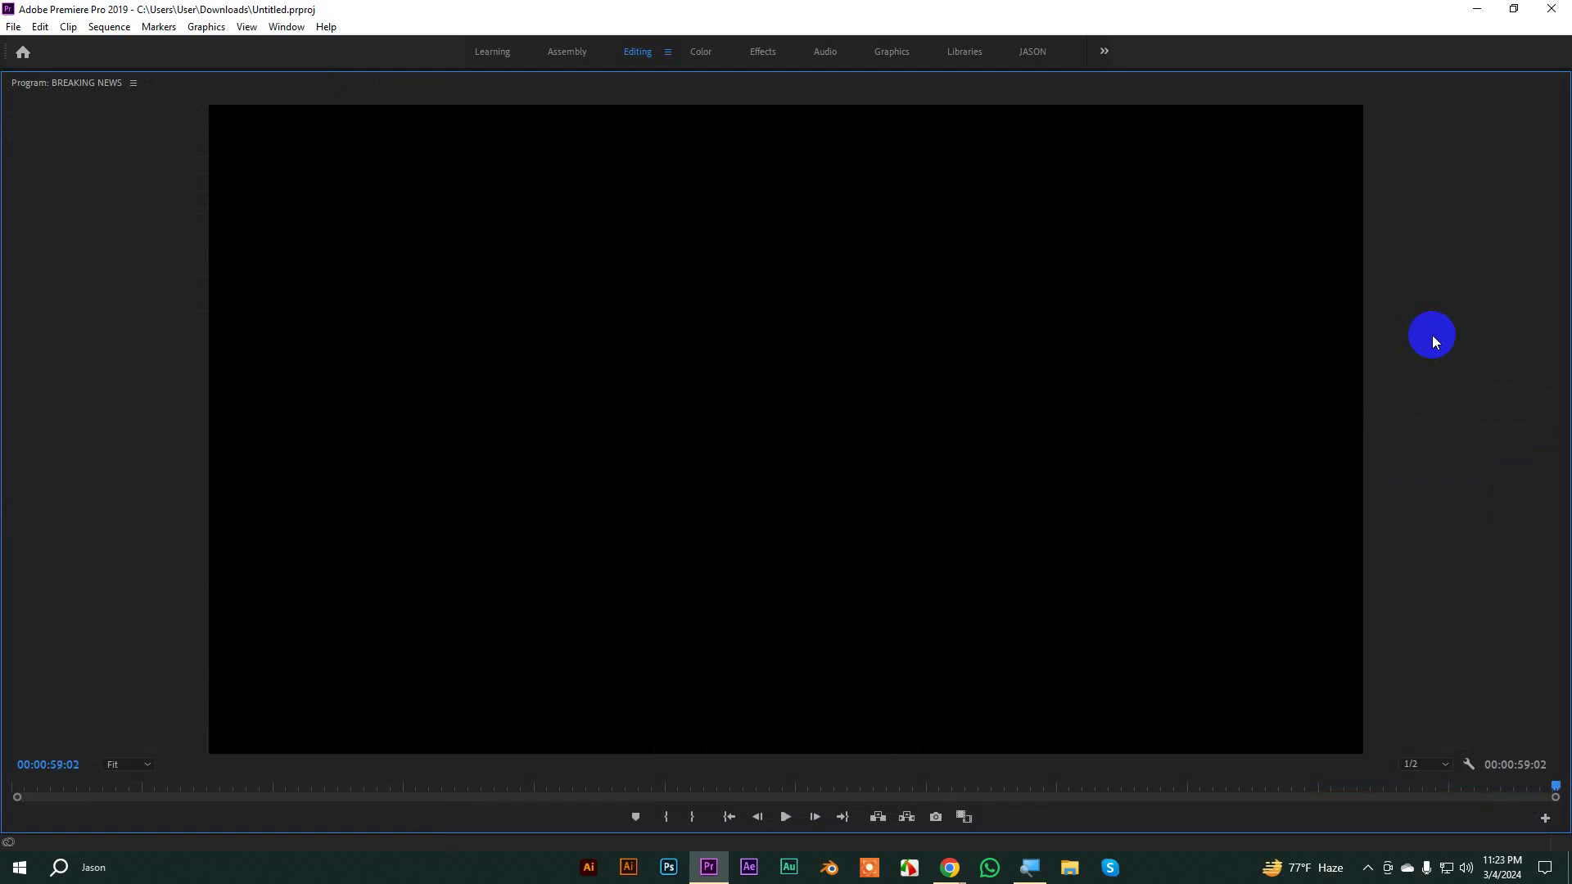
{"action": "key", "text": "grave"}
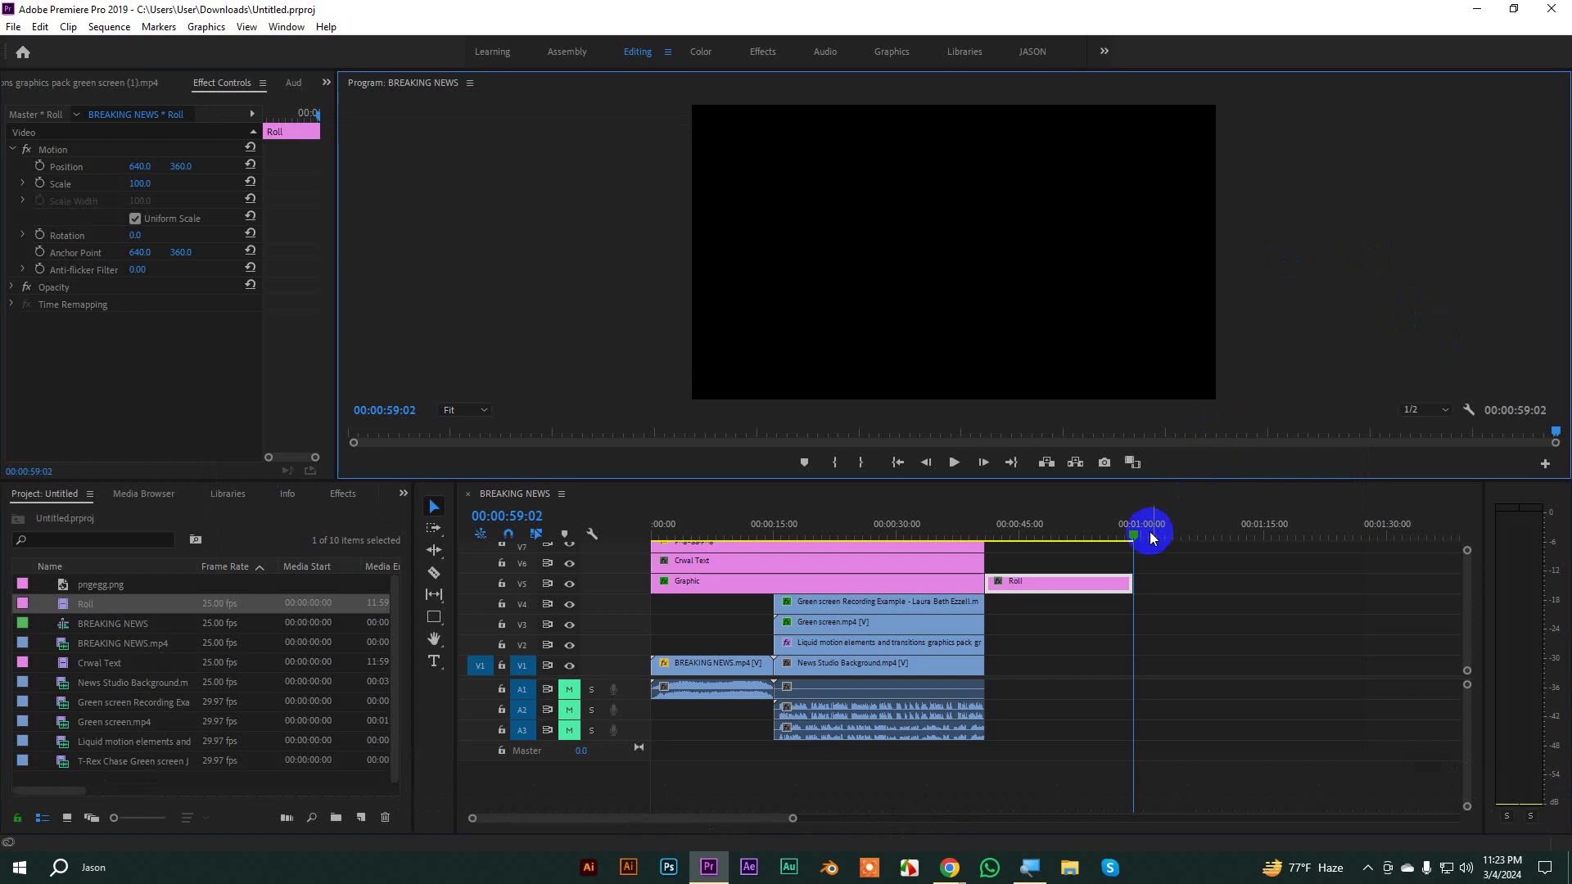
Step: Add the Adobe Premiere Pro icon PNG from drive G's Png File folder to track V6 at 00:00:56:18 and scale it to 17
{"action": "mouse_move", "coordinate": [1150, 537]}
{"action": "left_mouse_down"}
{"action": "mouse_move", "coordinate": [1021, 537]}
{"action": "mouse_move", "coordinate": [1070, 554]}
{"action": "mouse_move", "coordinate": [1128, 552]}
{"action": "mouse_move", "coordinate": [1132, 538]}
{"action": "left_mouse_up"}
{"action": "left_click", "coordinate": [1078, 869]}
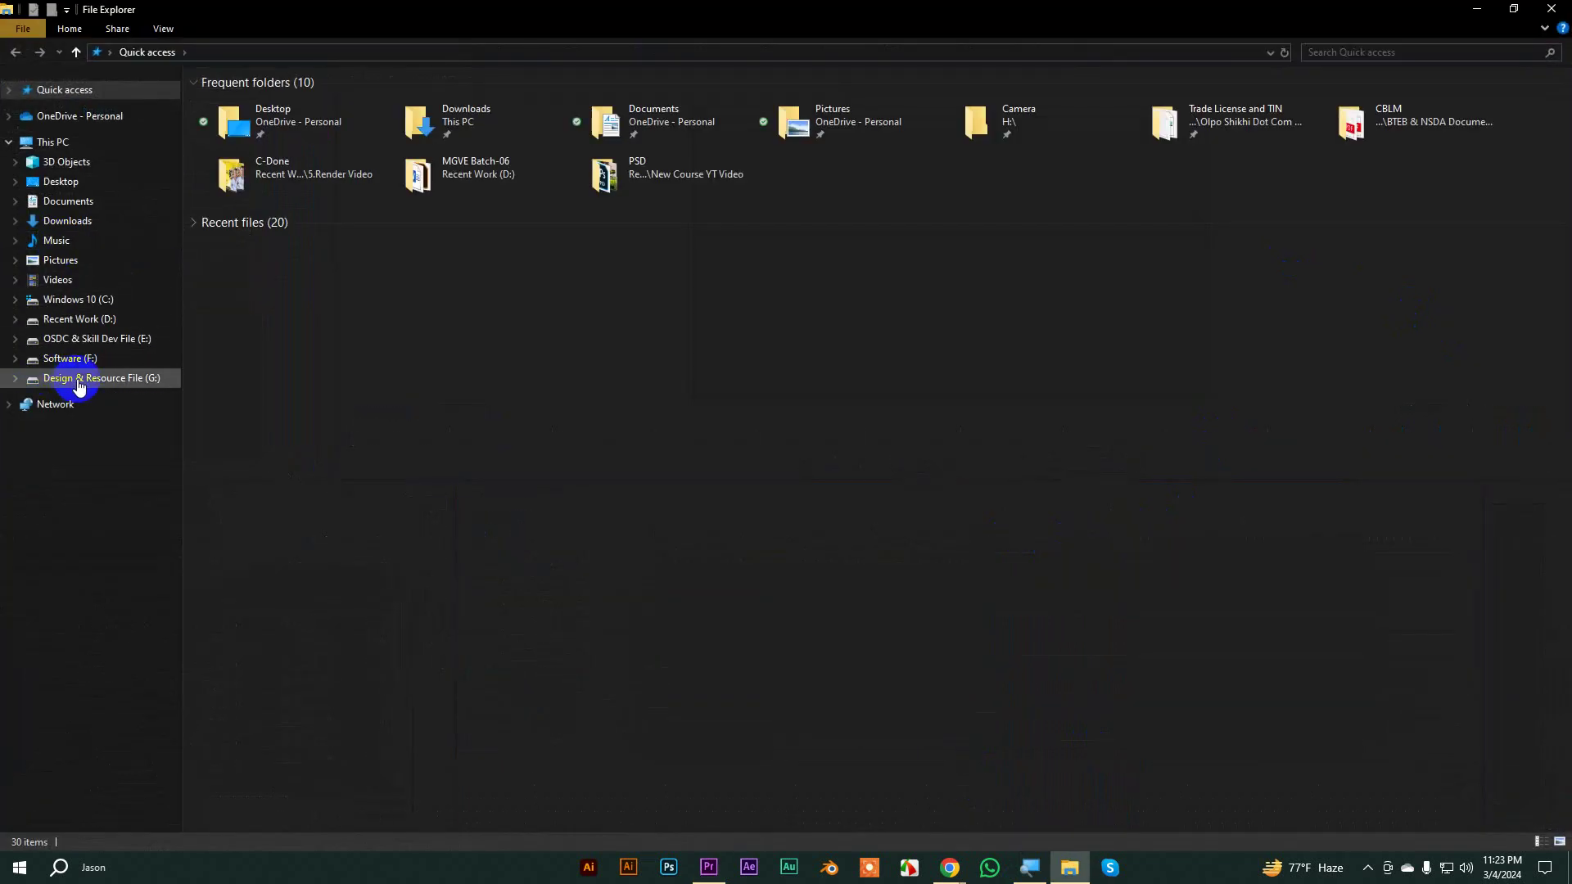
{"action": "left_click", "coordinate": [79, 383]}
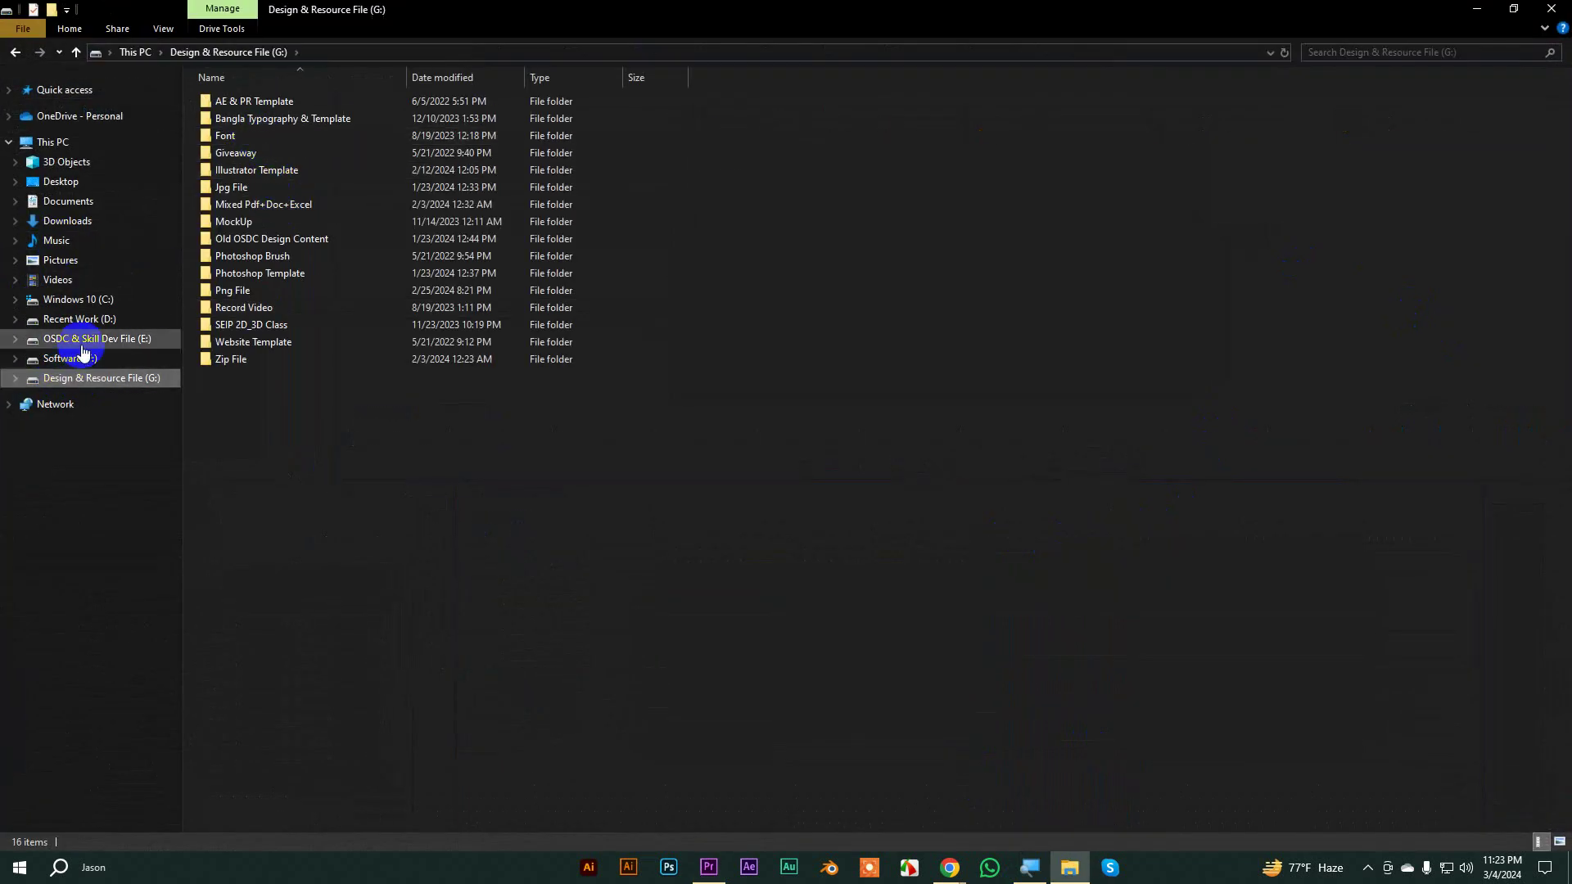
{"action": "double_click", "coordinate": [238, 290]}
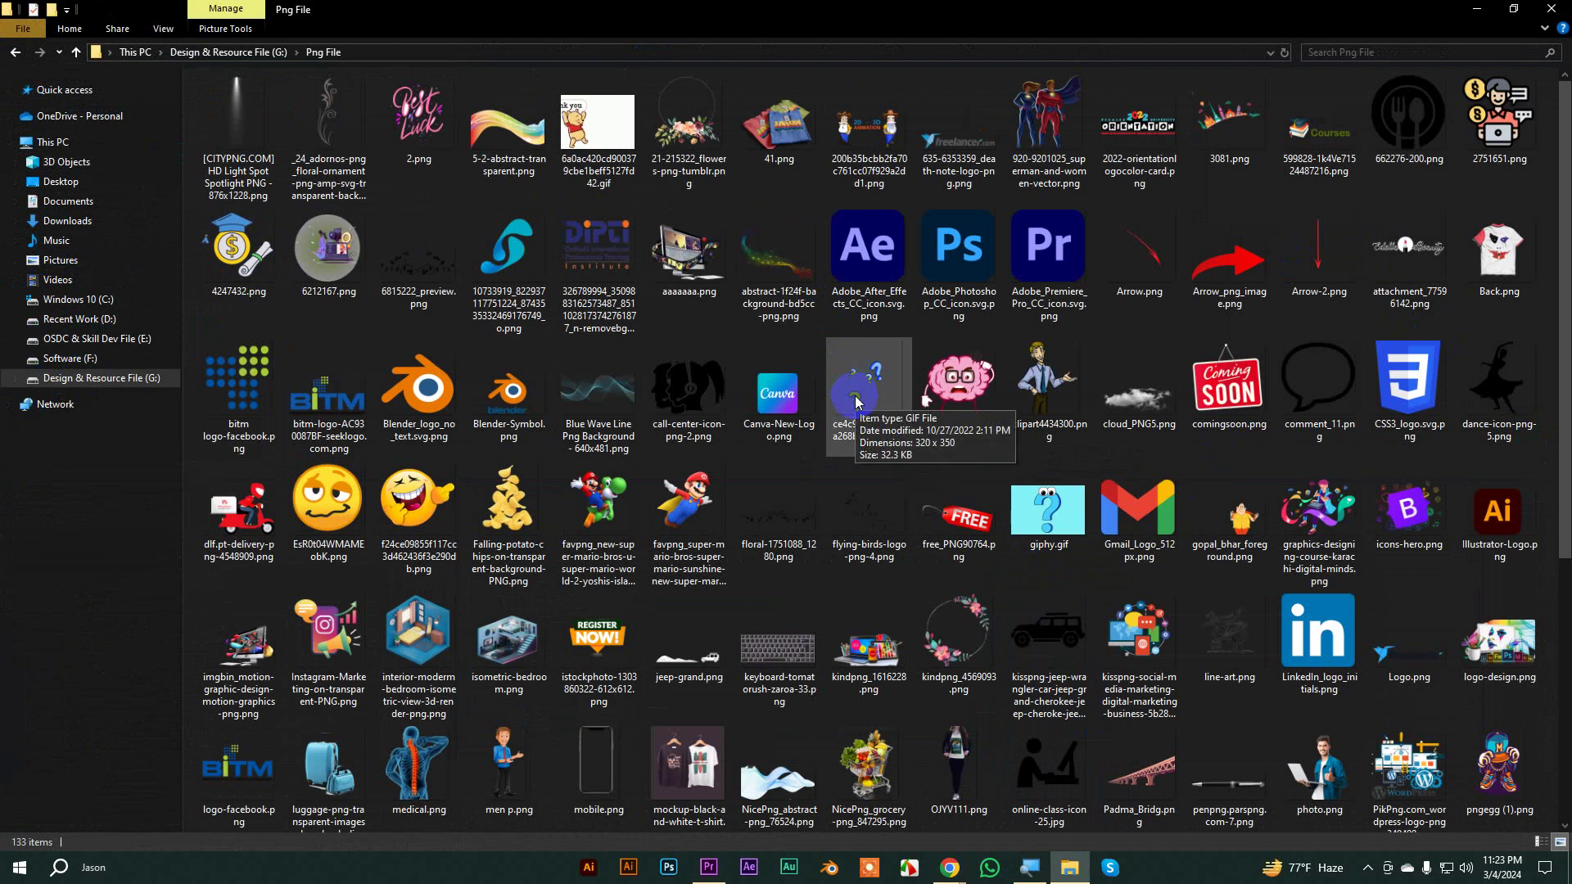
{"action": "scroll", "coordinate": [856, 401], "scroll_direction": "down", "scroll_amount": 3}
{"action": "scroll", "coordinate": [856, 401], "scroll_direction": "up", "scroll_amount": 3}
{"action": "left_click_drag", "start_coordinate": [1048, 254], "coordinate": [1137, 564]}
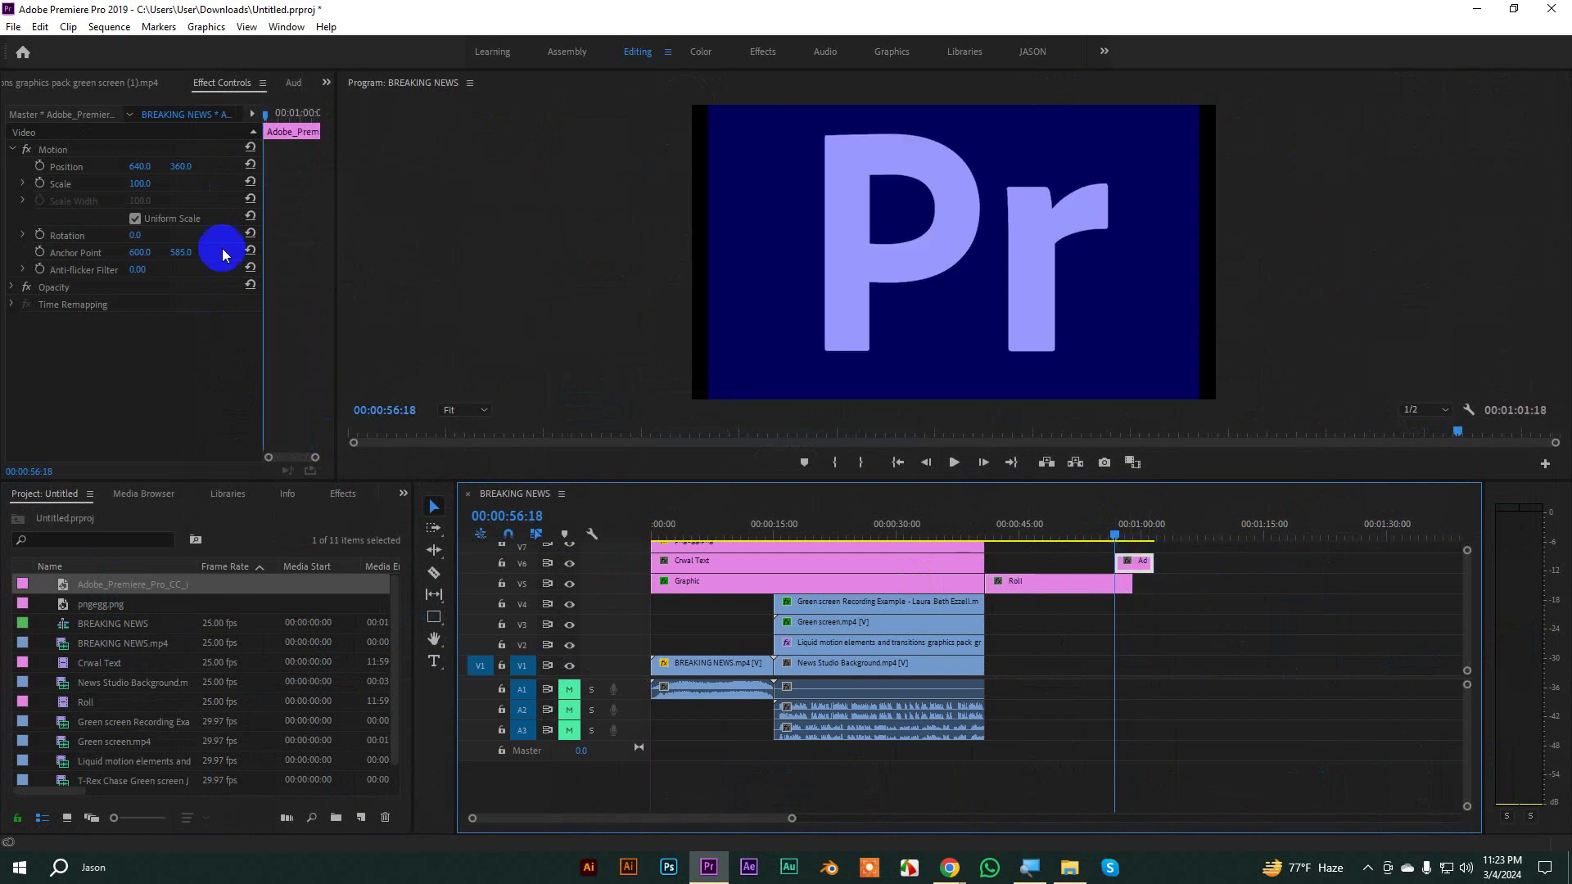
{"action": "left_click_drag", "start_coordinate": [141, 189], "coordinate": [49, 183]}
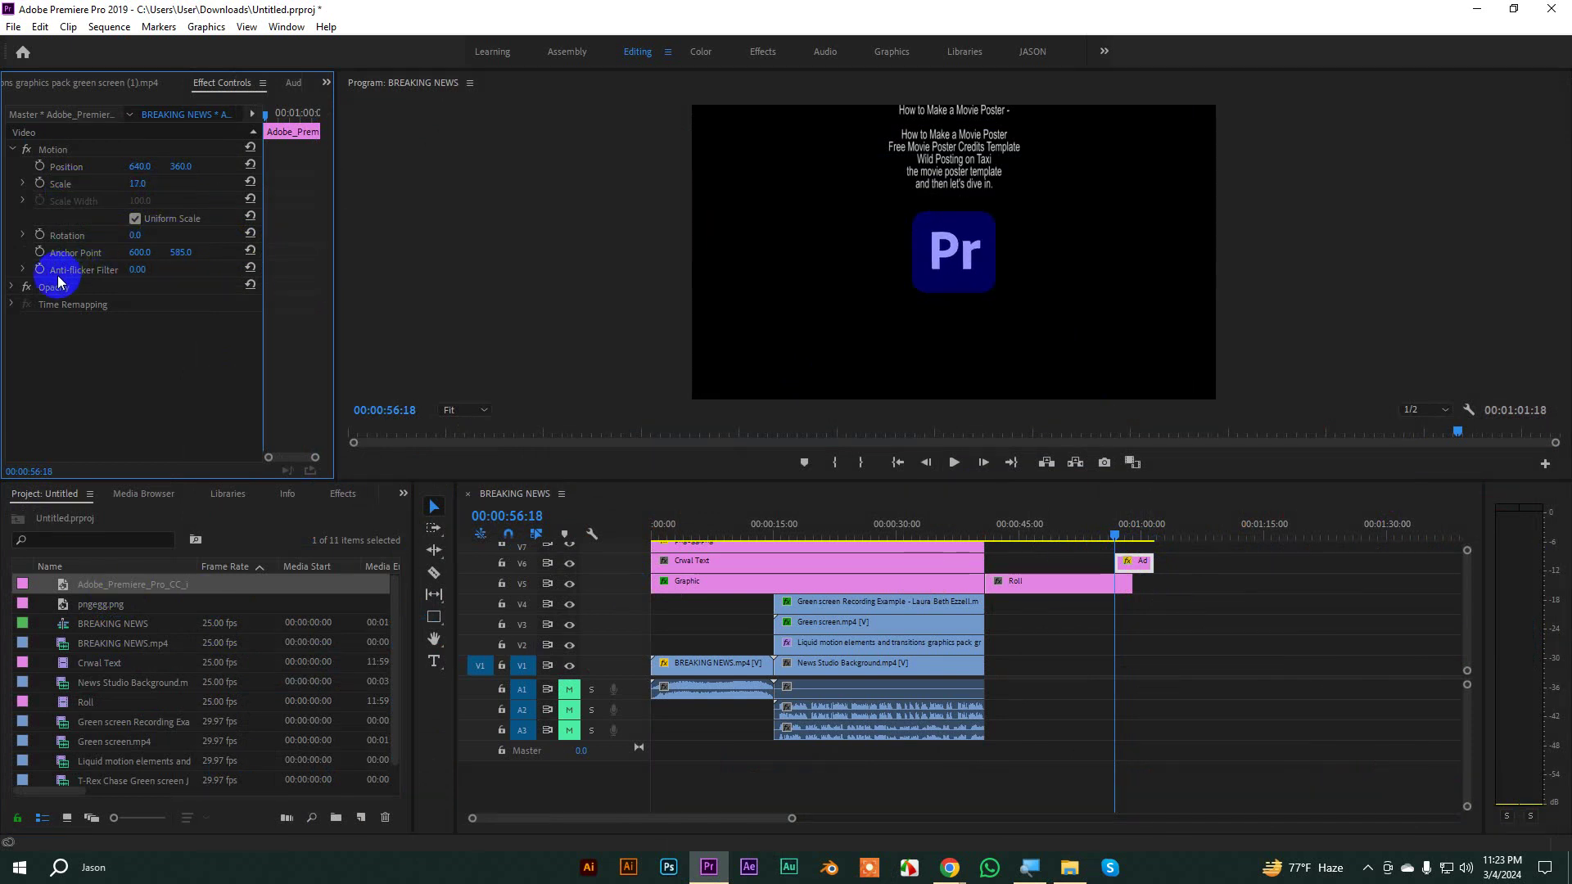
Step: Add opacity keyframes to the Adobe Premiere Pro icon clip on track V6 at 00:00:56:18 and 00:00:58:03
{"action": "left_click", "coordinate": [12, 287]}
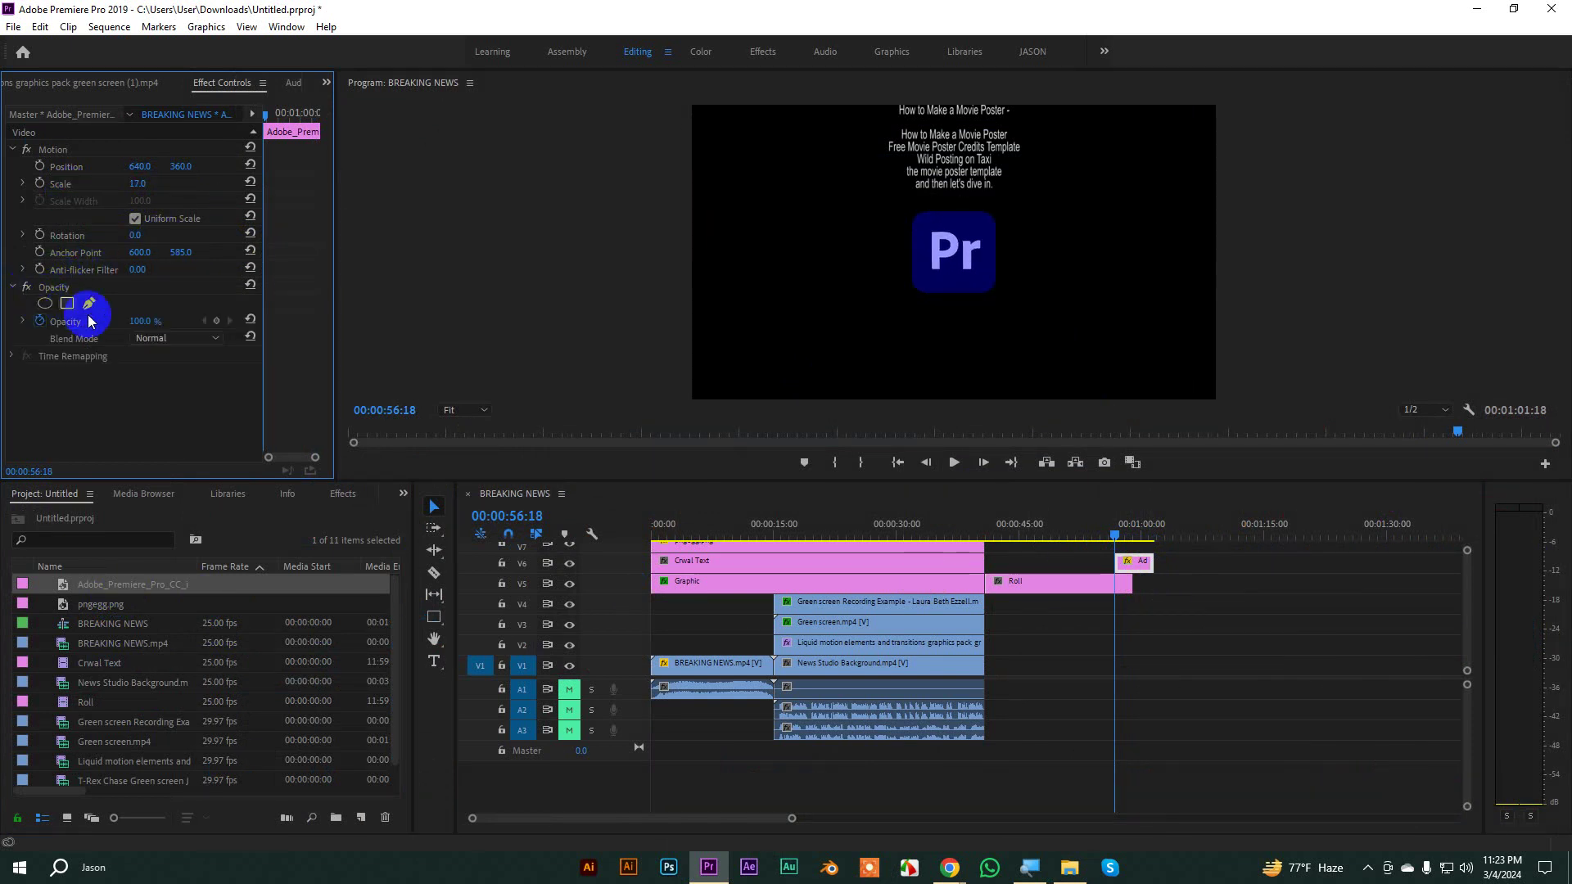
{"action": "left_click", "coordinate": [216, 320]}
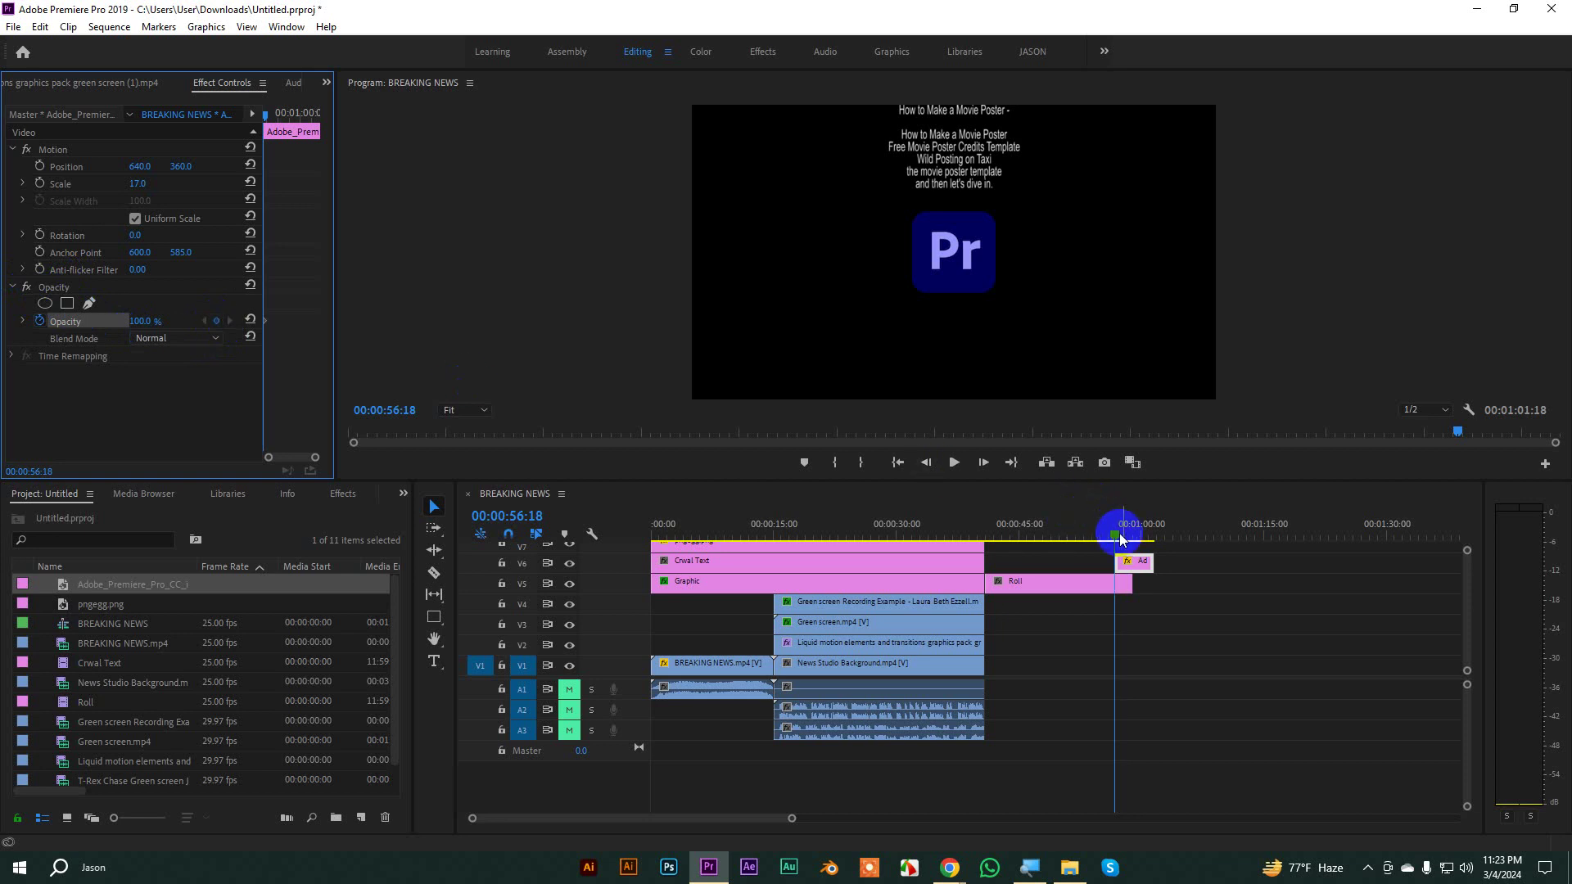
{"action": "left_click_drag", "start_coordinate": [1120, 537], "coordinate": [1130, 536]}
{"action": "left_click", "coordinate": [102, 323]}
{"action": "left_click", "coordinate": [205, 321]}
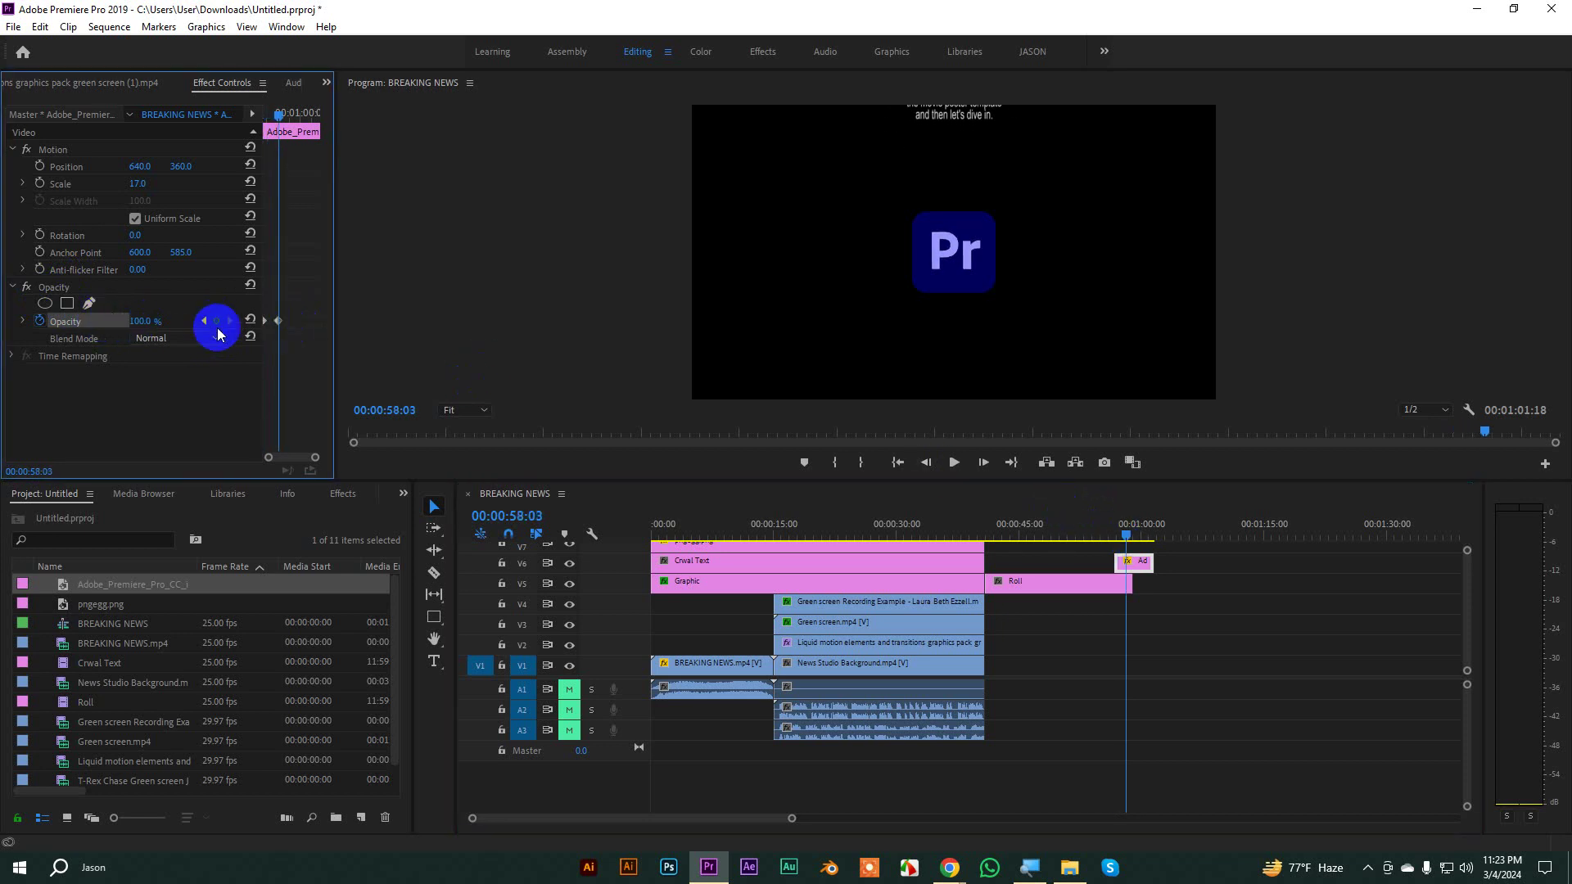
Step: Set the icon clip's opacity to 0% at its first keyframe, at 00:00:56:18, so the logo fades in
{"action": "left_click", "coordinate": [135, 321]}
{"action": "left_click", "coordinate": [152, 319]}
{"action": "type", "text": "0"}
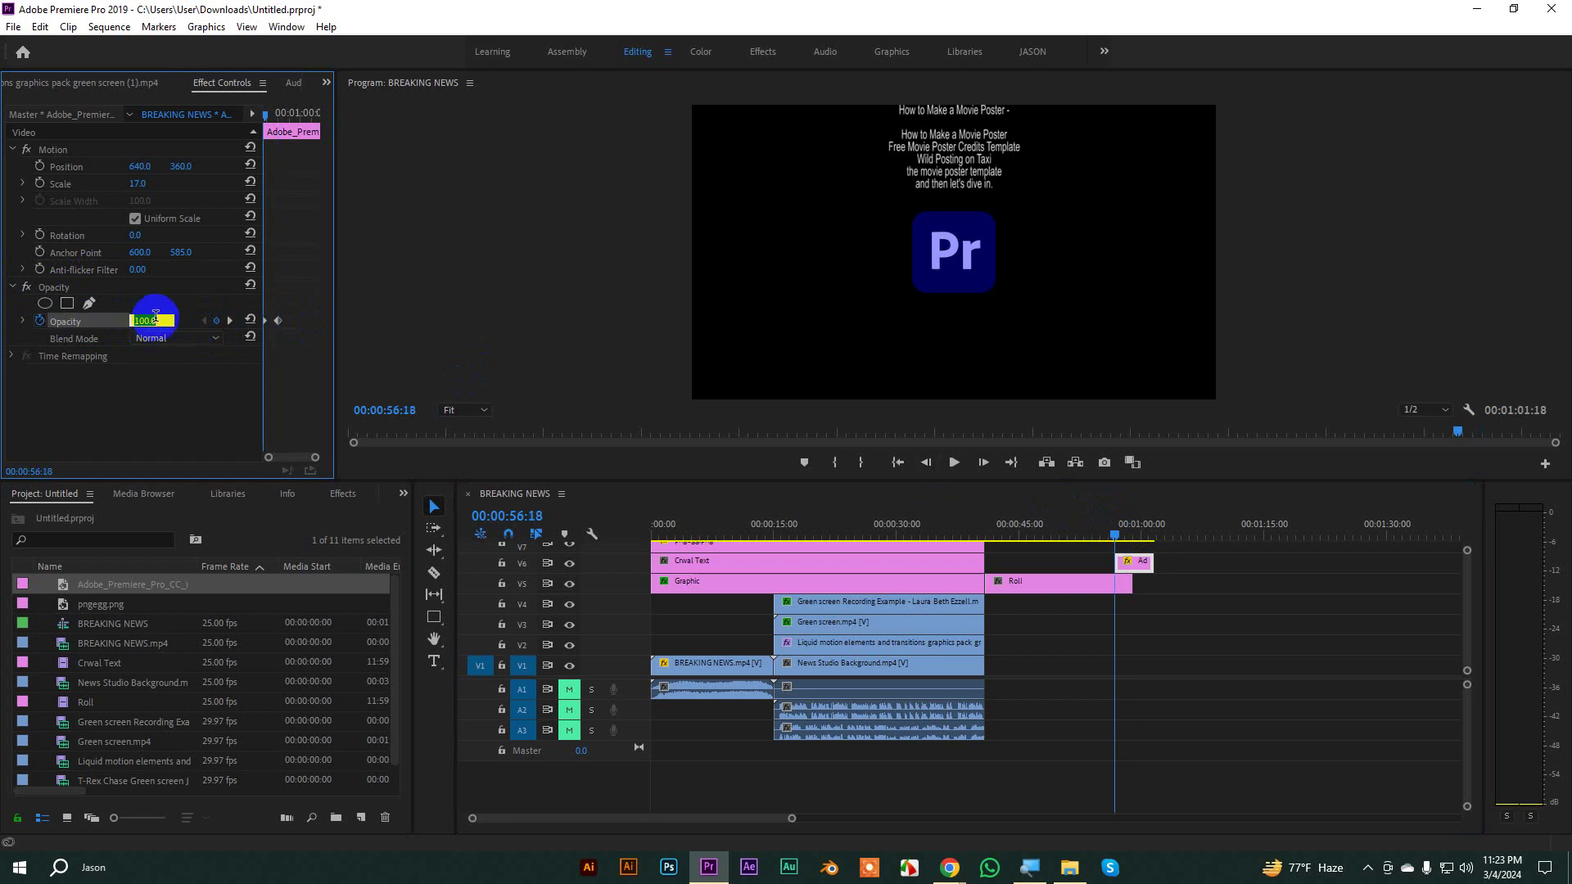
{"action": "key", "text": "Return"}
Step: Play the end credits and logo fade-in from 00:00:50:18 to 00:00:59:00 in the maximized program monitor, then restore the panel layout
{"action": "left_click_drag", "start_coordinate": [1133, 537], "coordinate": [1065, 536]}
{"action": "left_click", "coordinate": [1313, 313]}
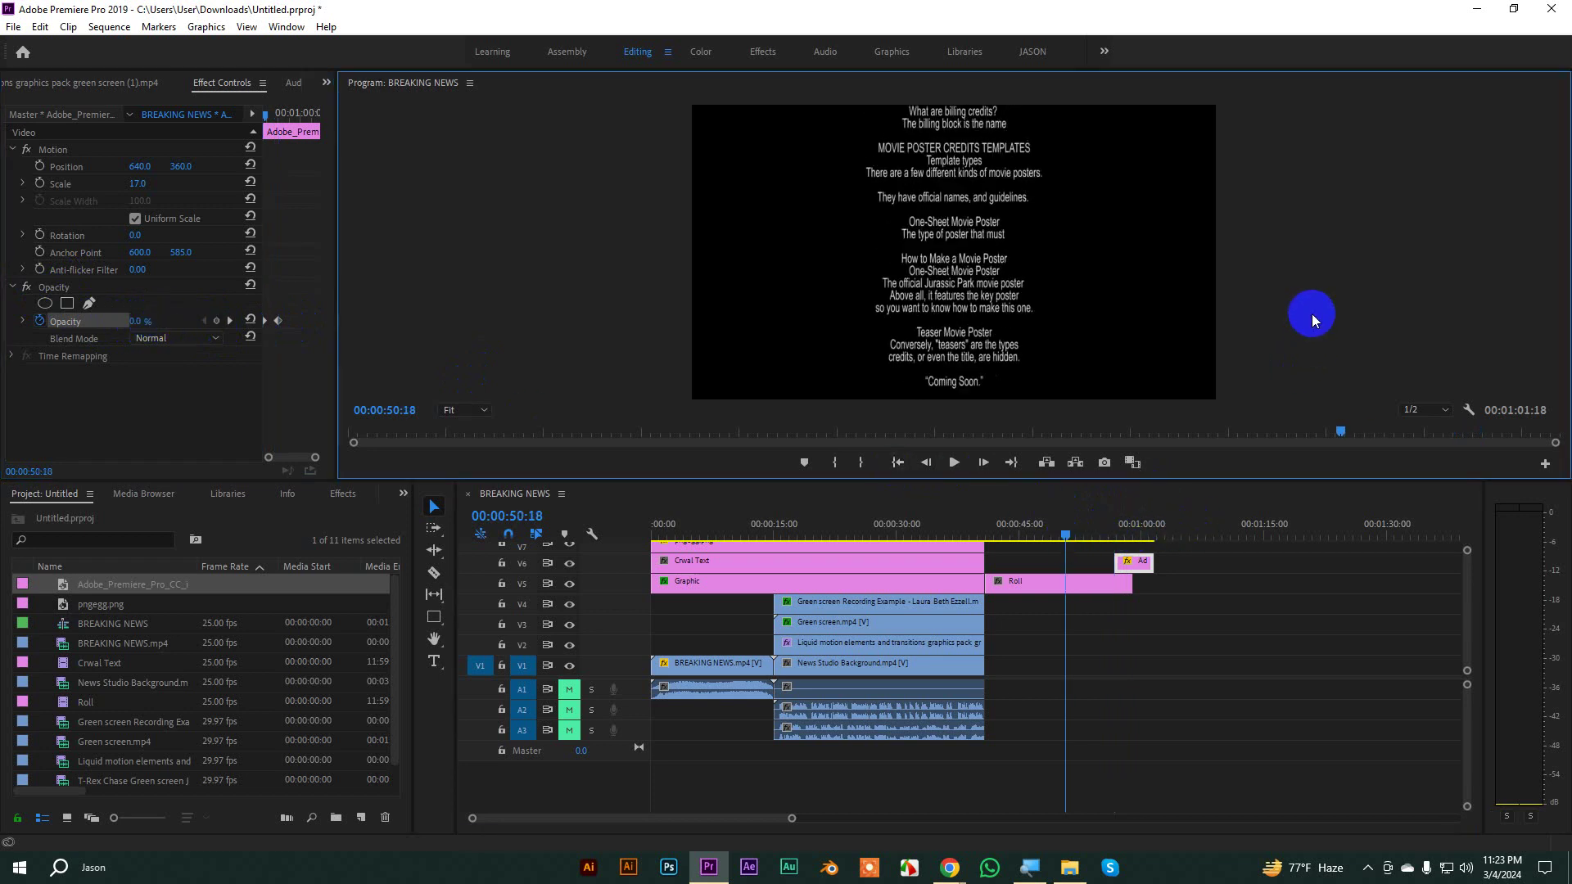
{"action": "key", "text": "grave"}
{"action": "key", "text": "space"}
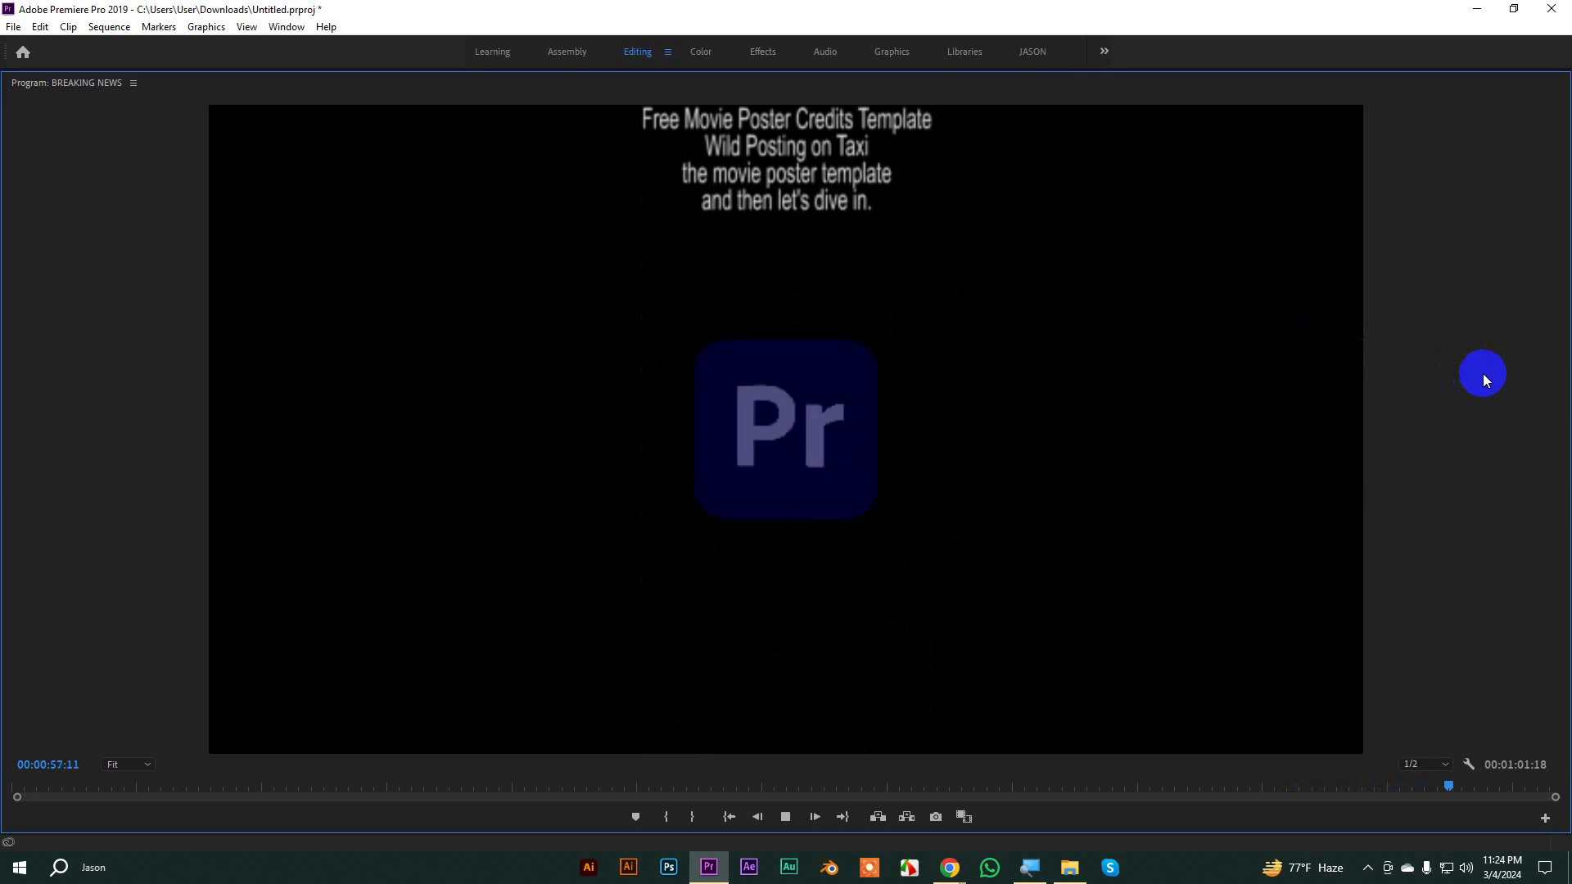
{"action": "key", "text": "space"}
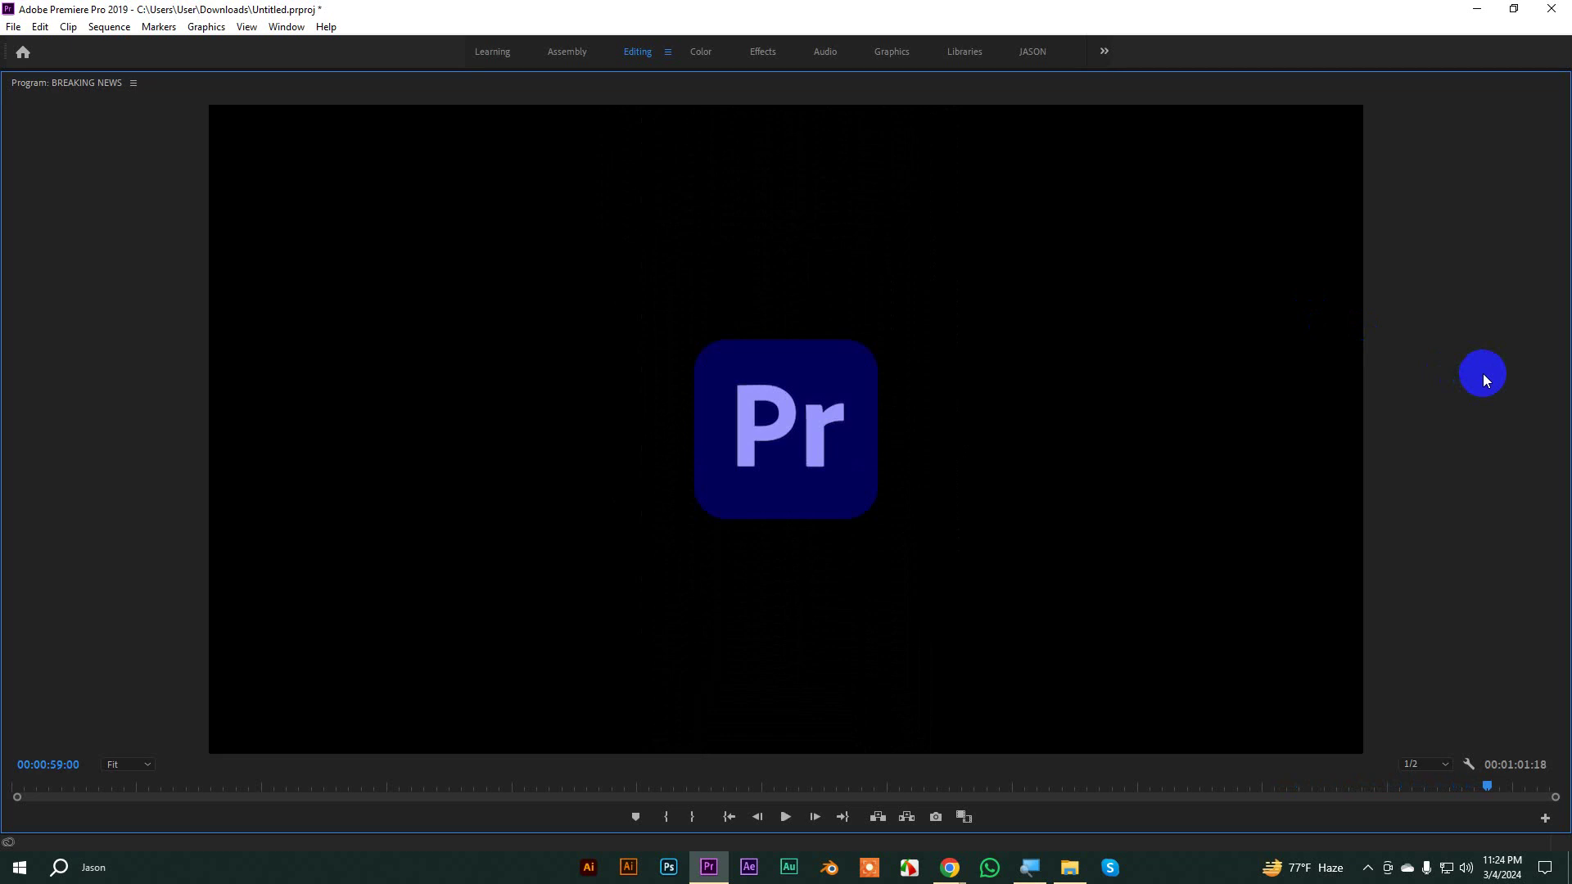
{"action": "key", "text": "grave"}
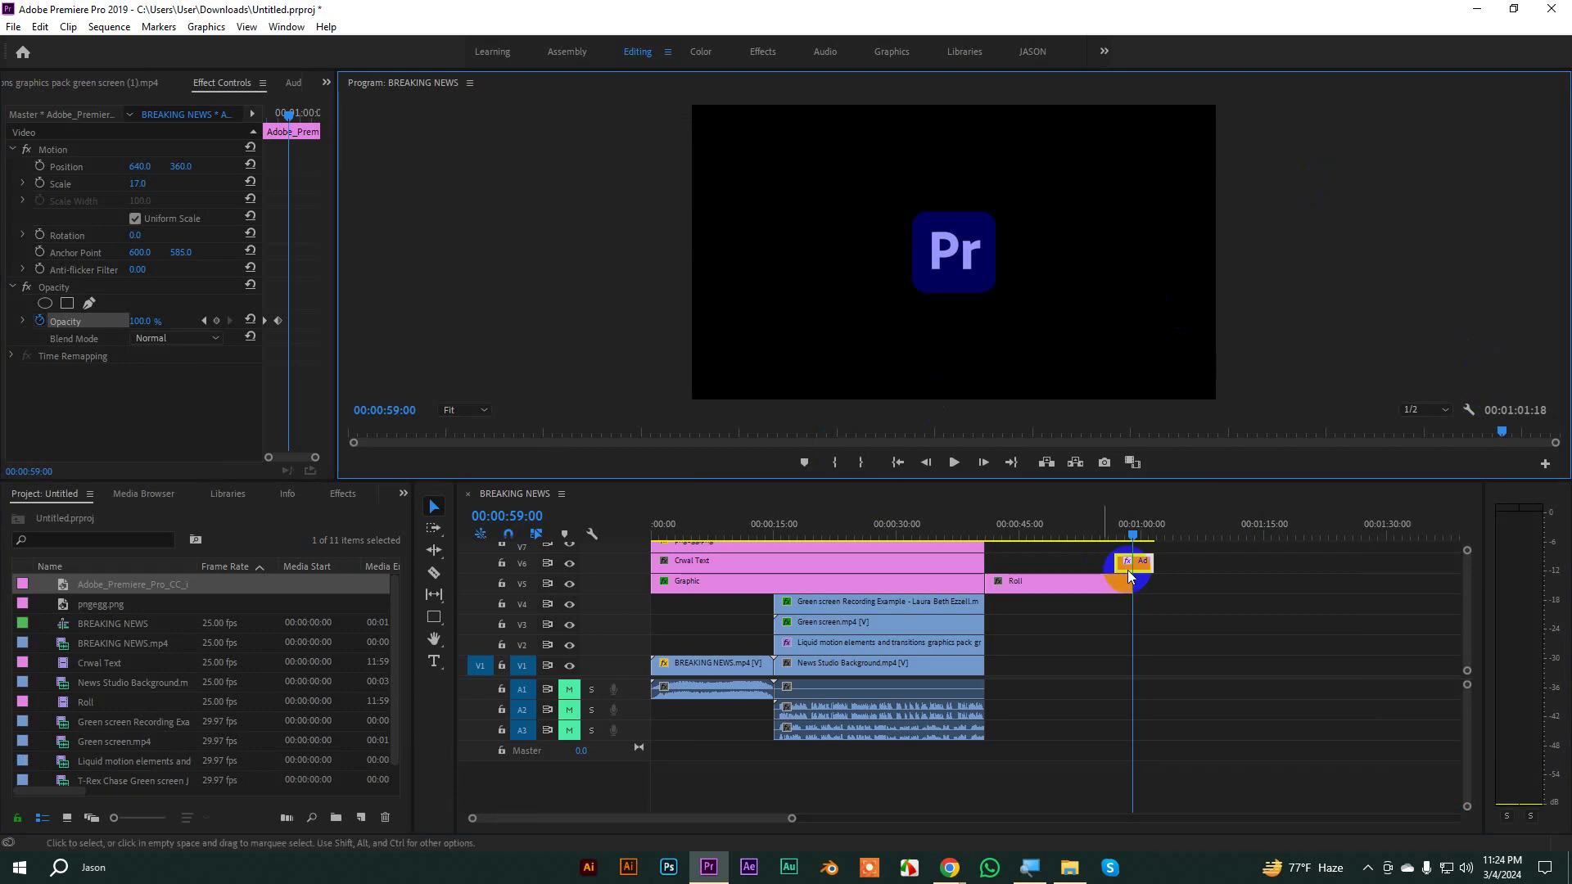
Step: Scrub back and forth through the BREAKING NEWS sequence to review the intro, studio scene, crawl text and rolling credits
{"action": "left_click_drag", "start_coordinate": [1142, 525], "coordinate": [894, 530]}
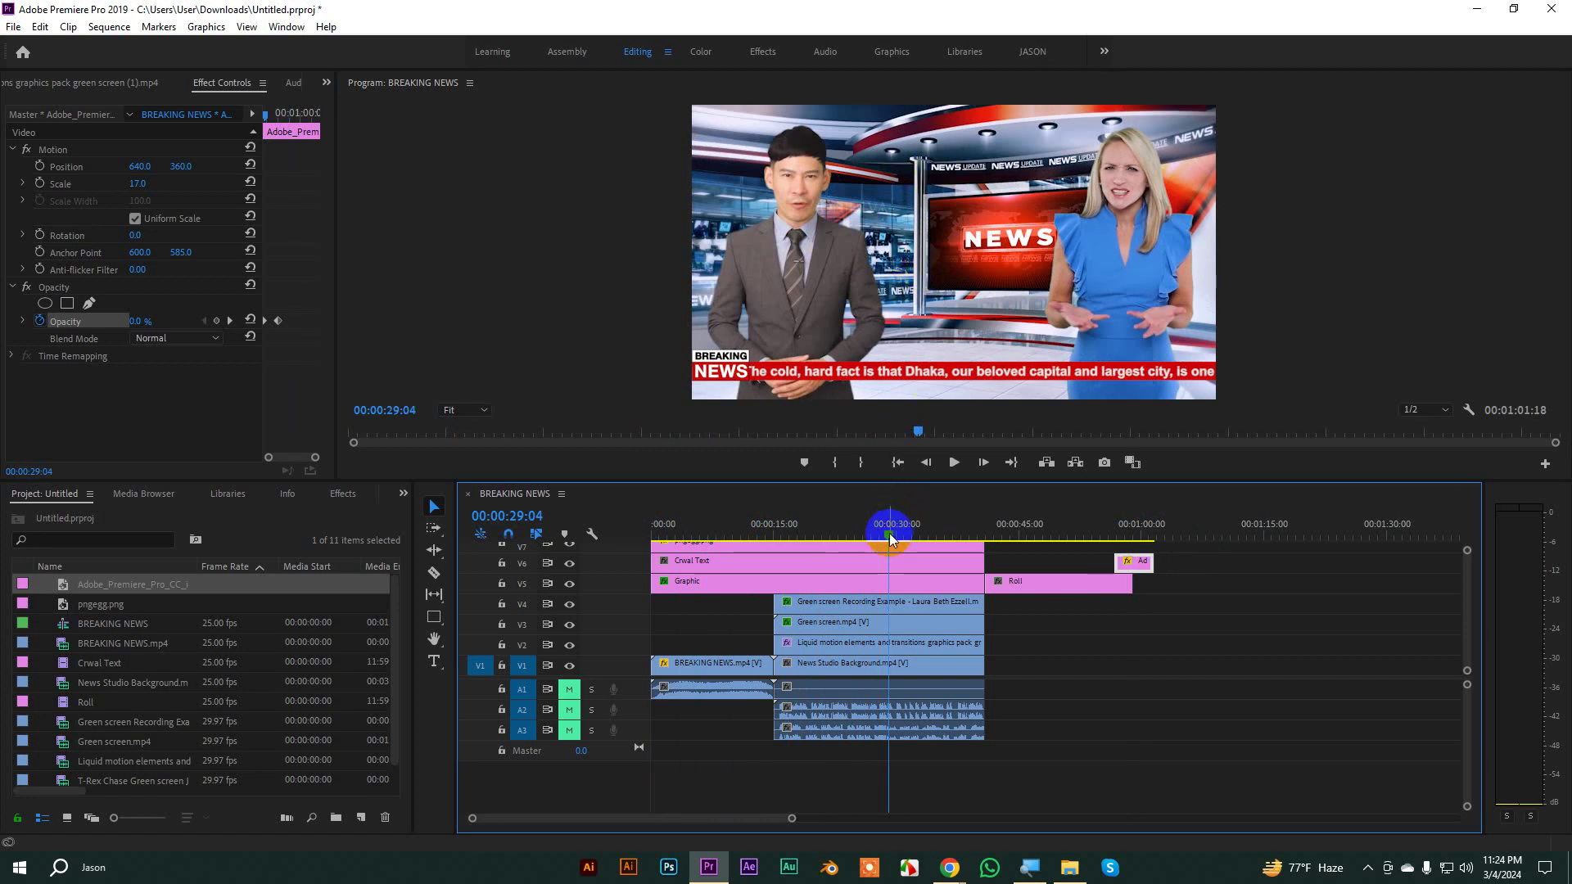
{"action": "left_click_drag", "start_coordinate": [888, 533], "coordinate": [711, 550]}
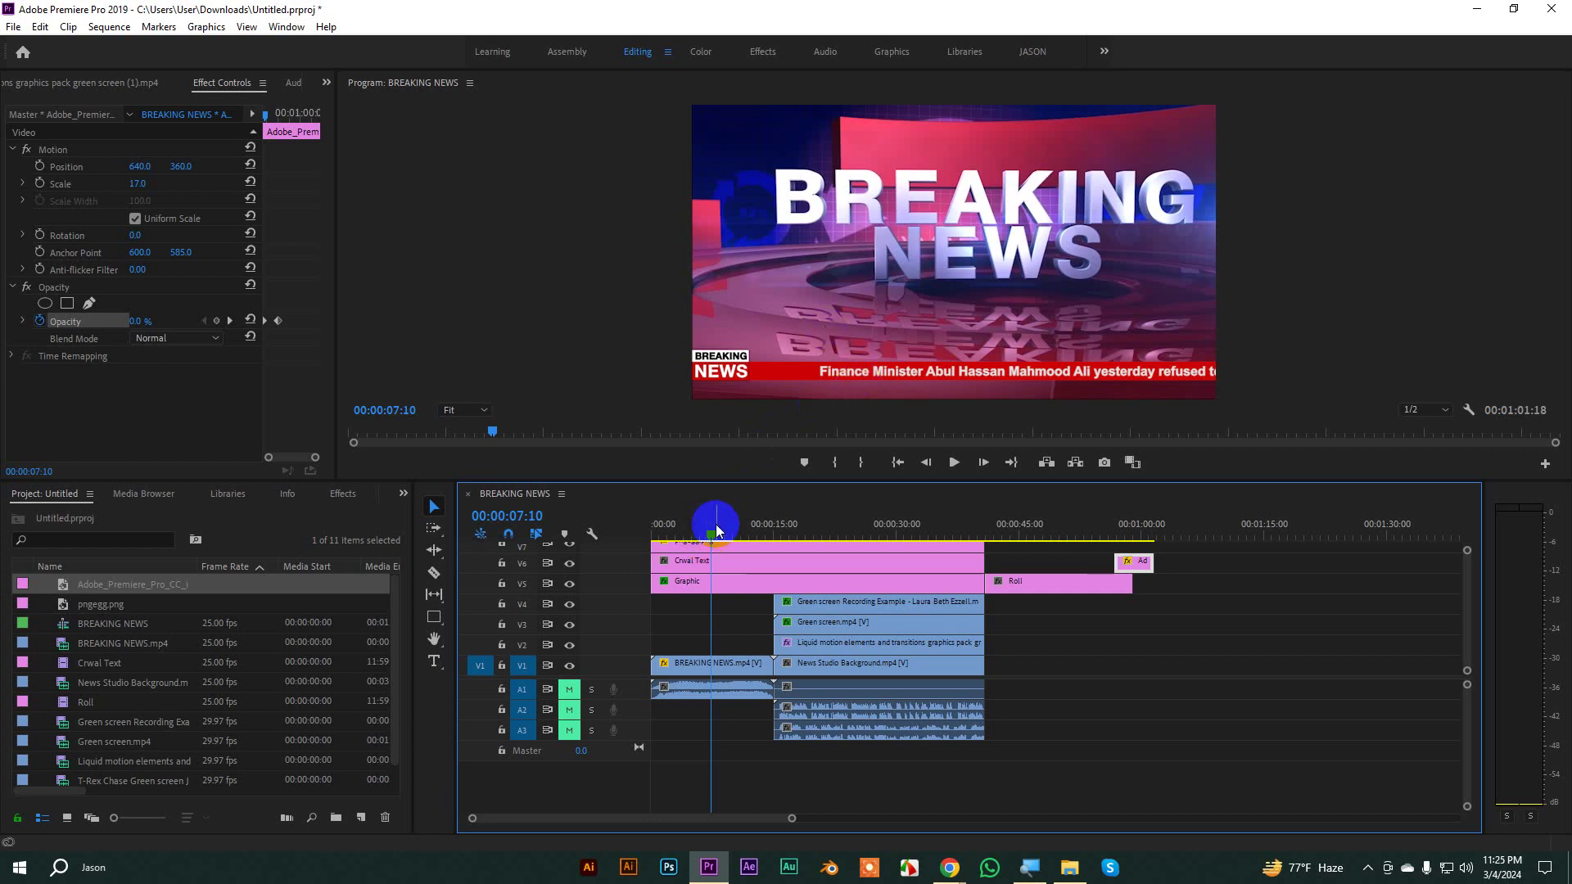
{"action": "left_click_drag", "start_coordinate": [711, 537], "coordinate": [1113, 565]}
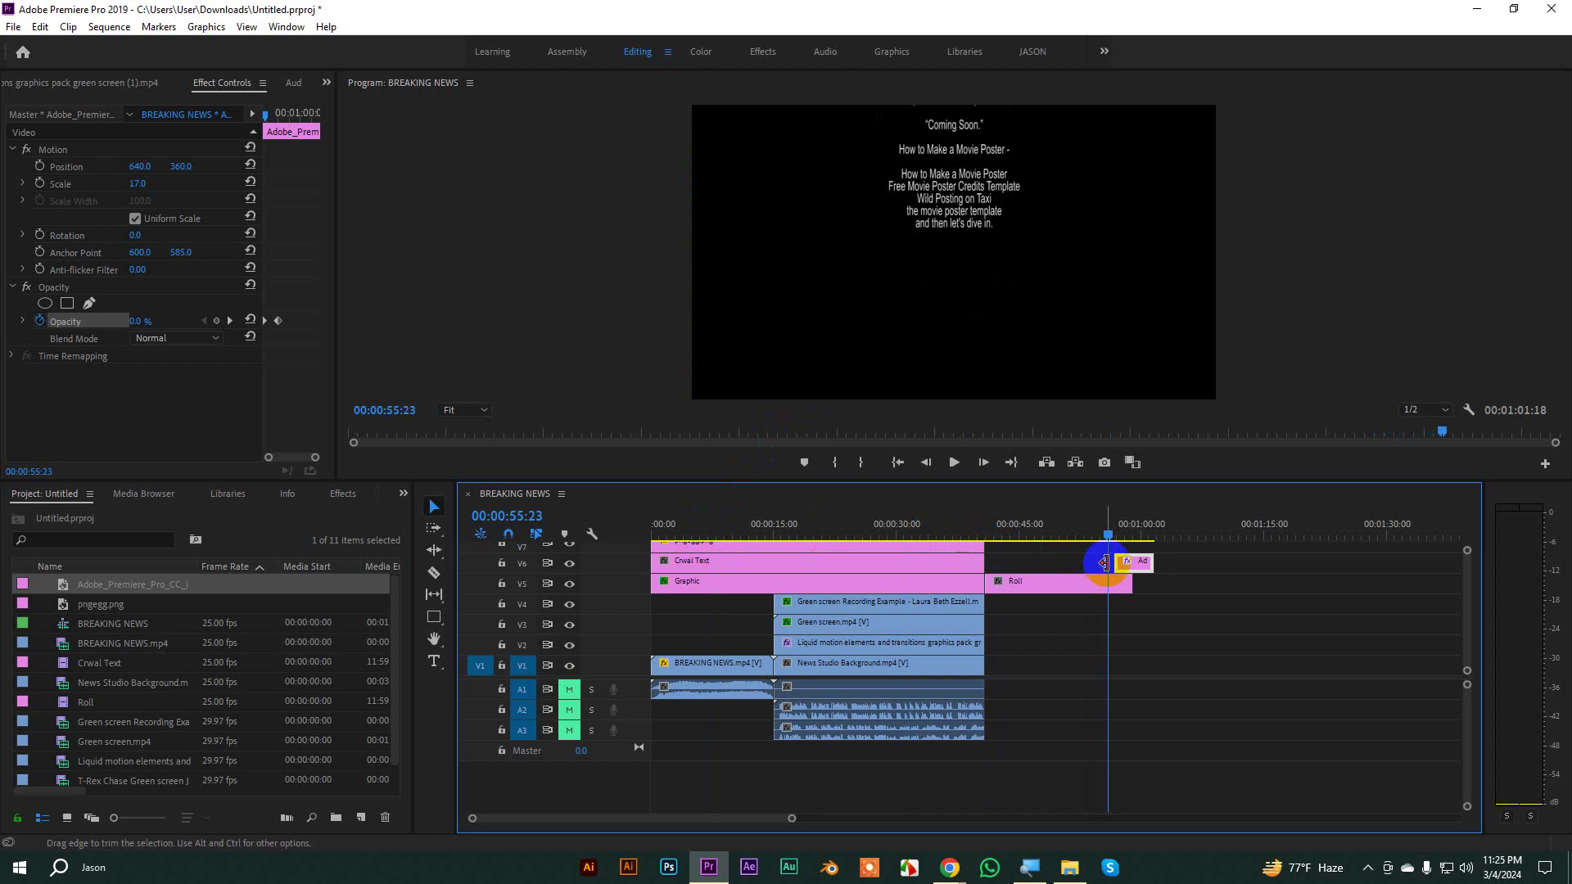
{"action": "left_click_drag", "start_coordinate": [1109, 539], "coordinate": [945, 567]}
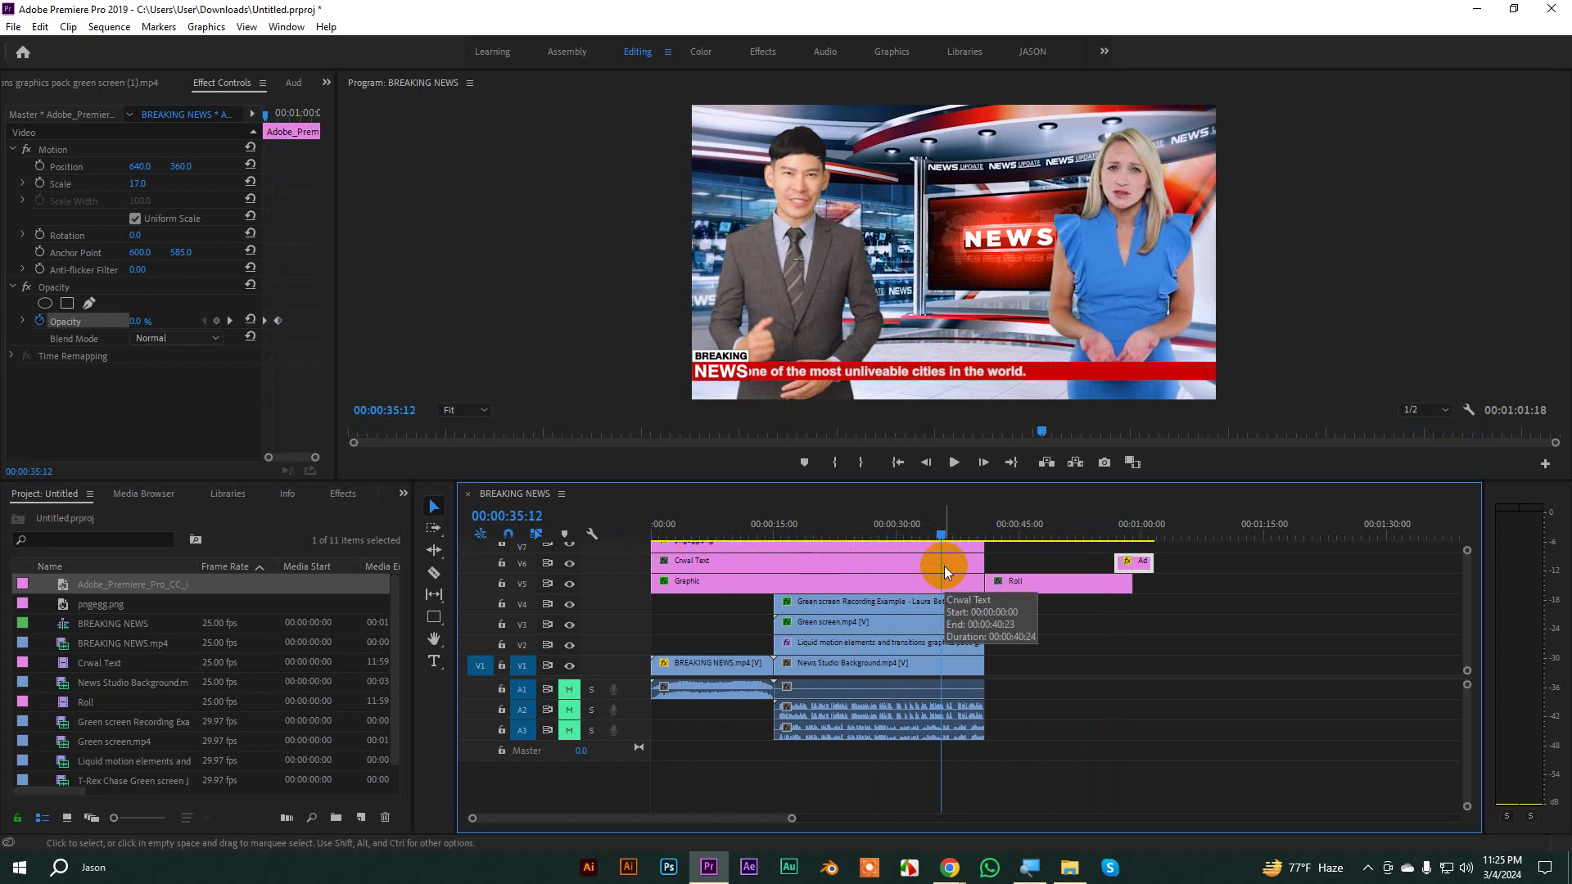